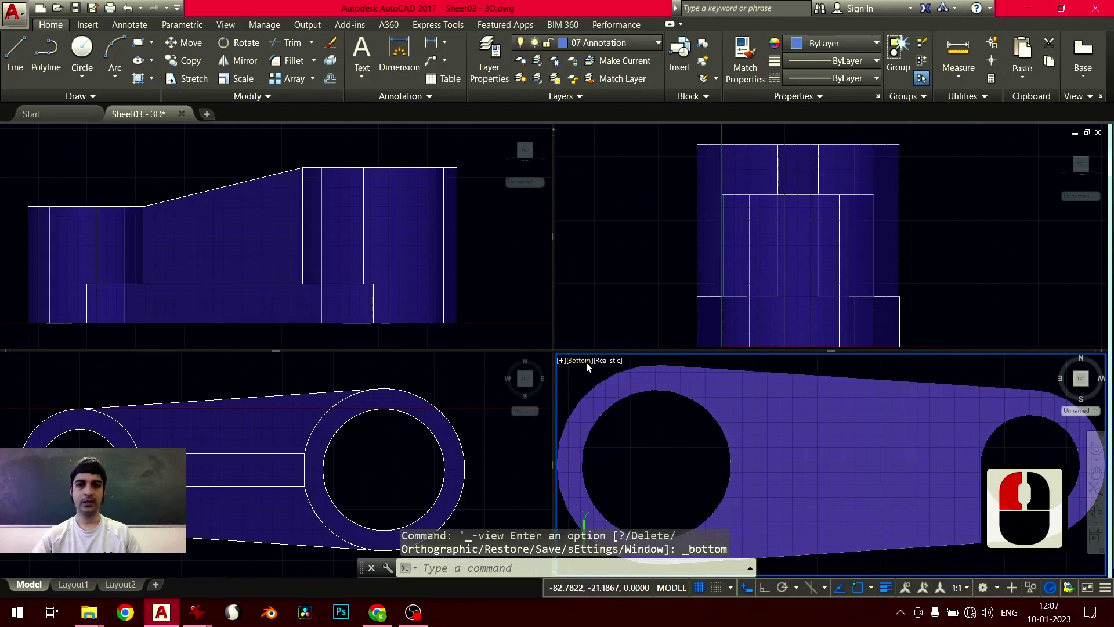
View the model in the realistic viewport from the Right and Back directions, and set it to SW Isometric
click(583, 360)
click(618, 433)
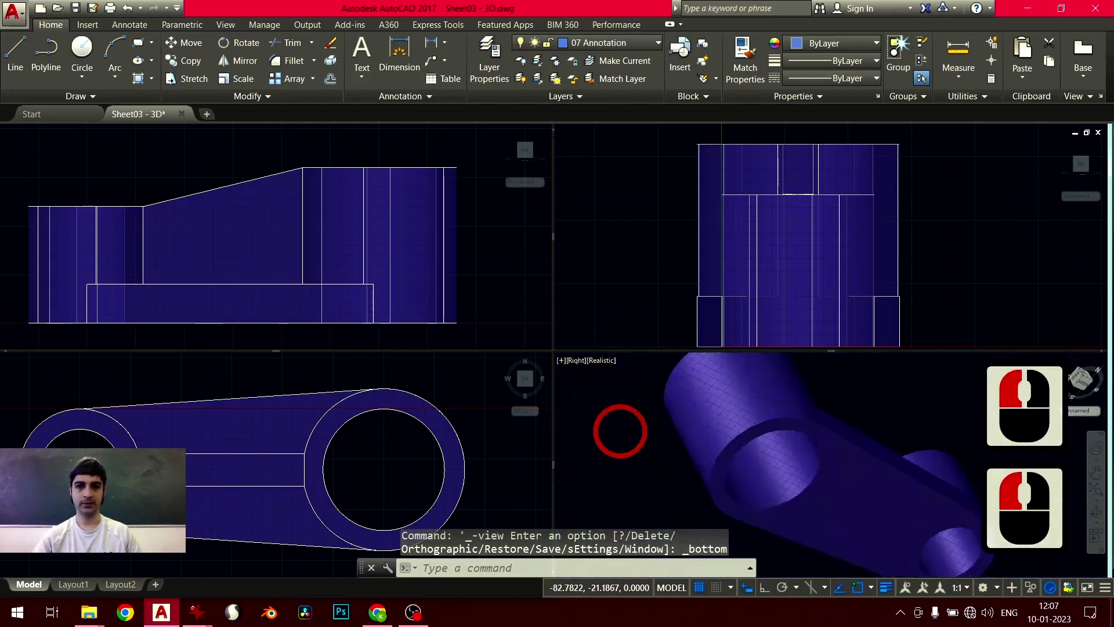
click(578, 360)
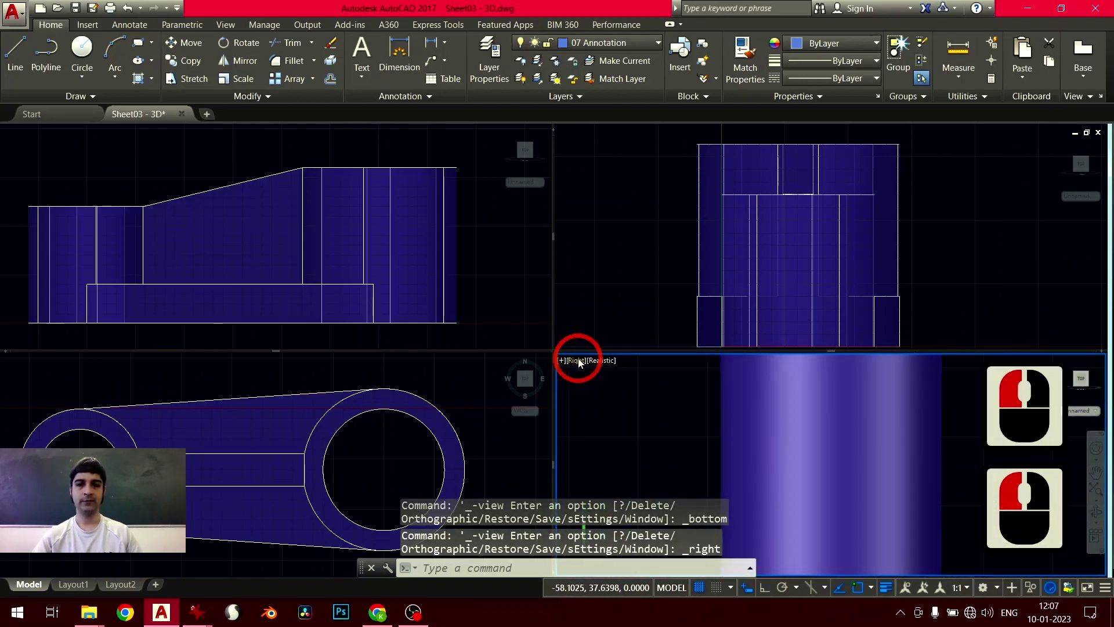
click(614, 460)
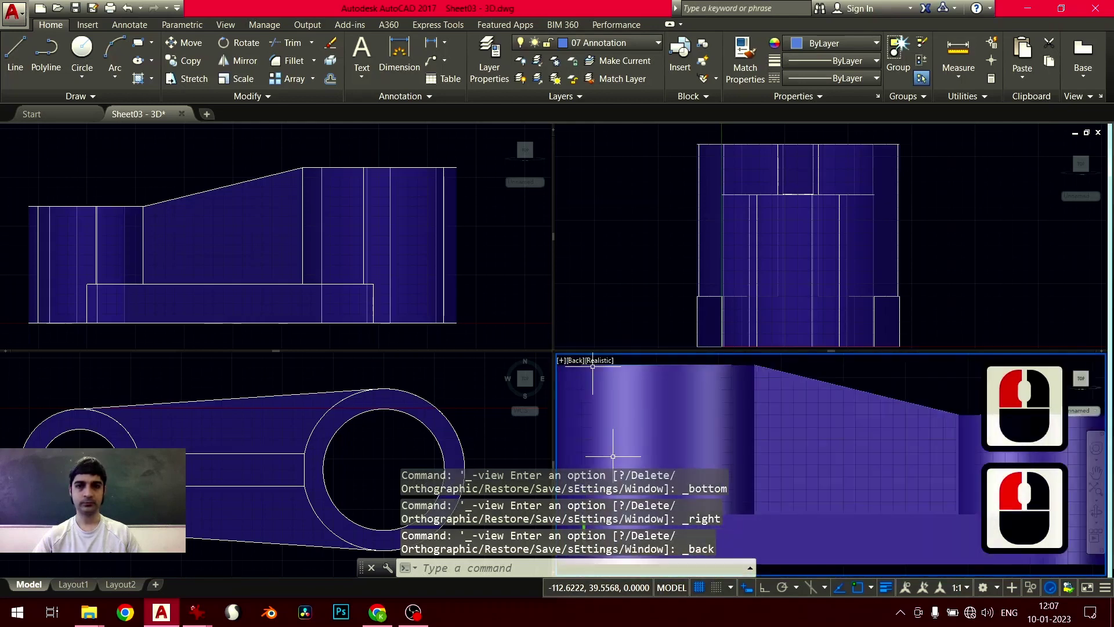
click(578, 360)
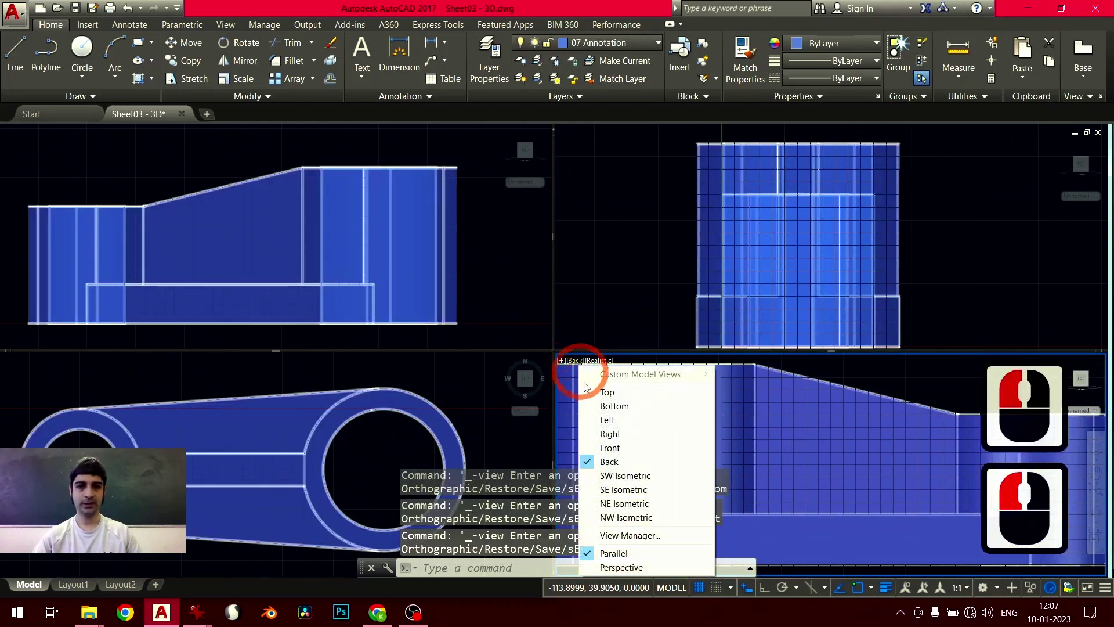
click(610, 473)
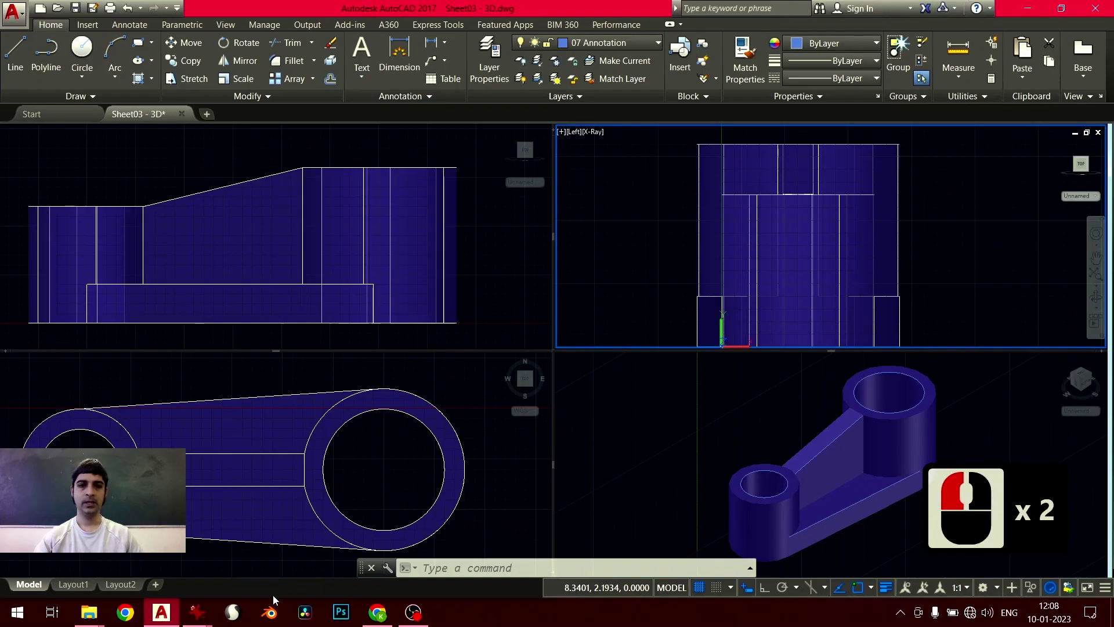
Switch to the IrfanView window with the hand-drawn isometric sketch and examine its dimensions and the views it asks for
mouse_move(200, 614)
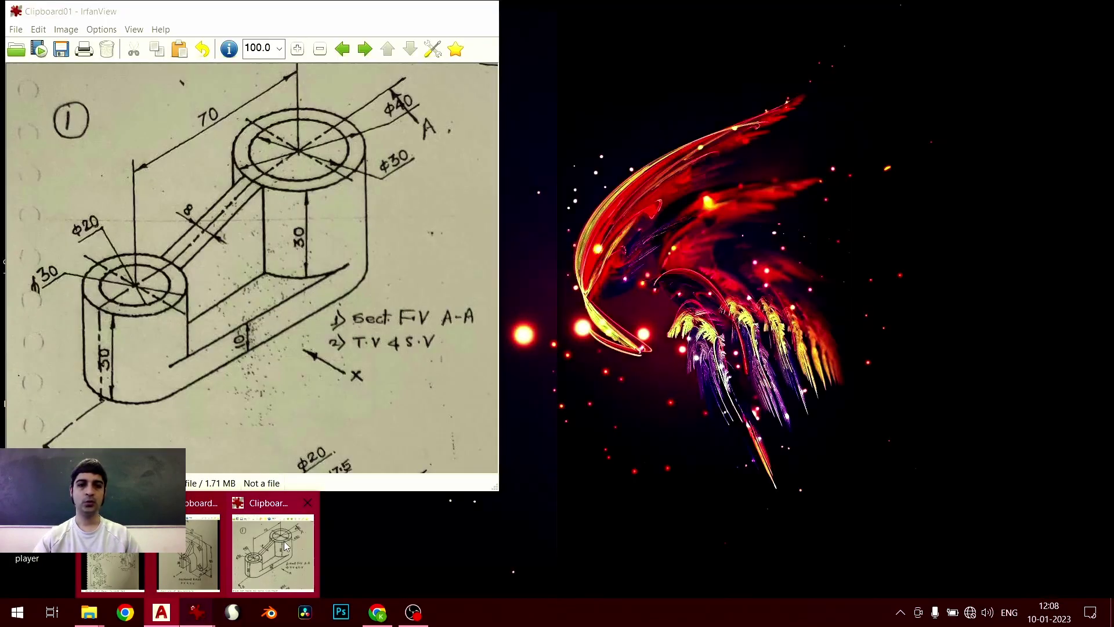
click(284, 540)
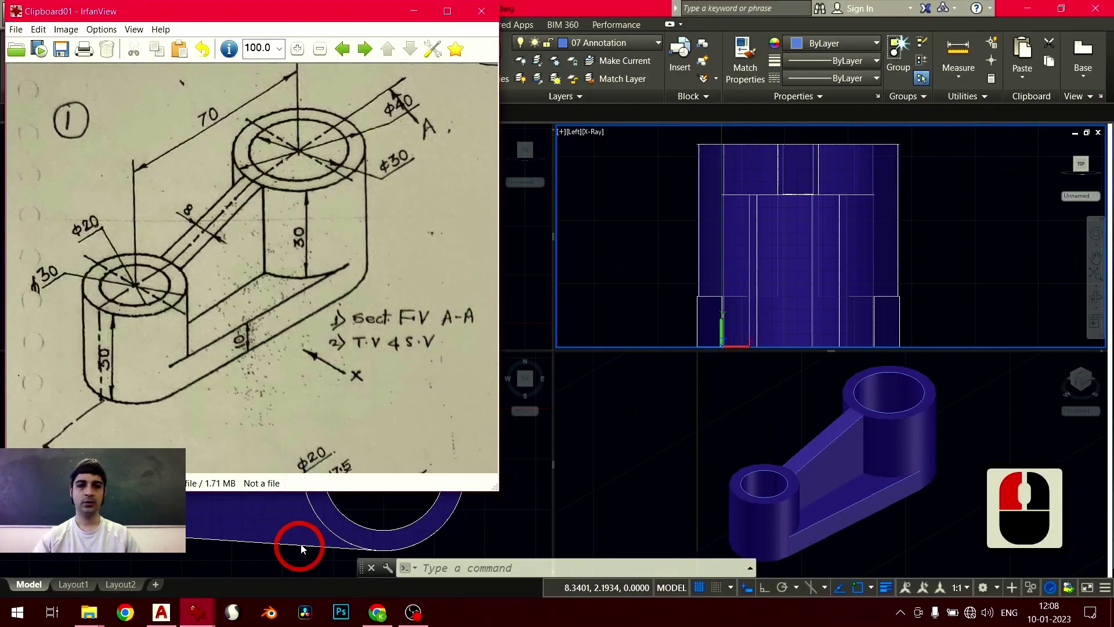
click(224, 296)
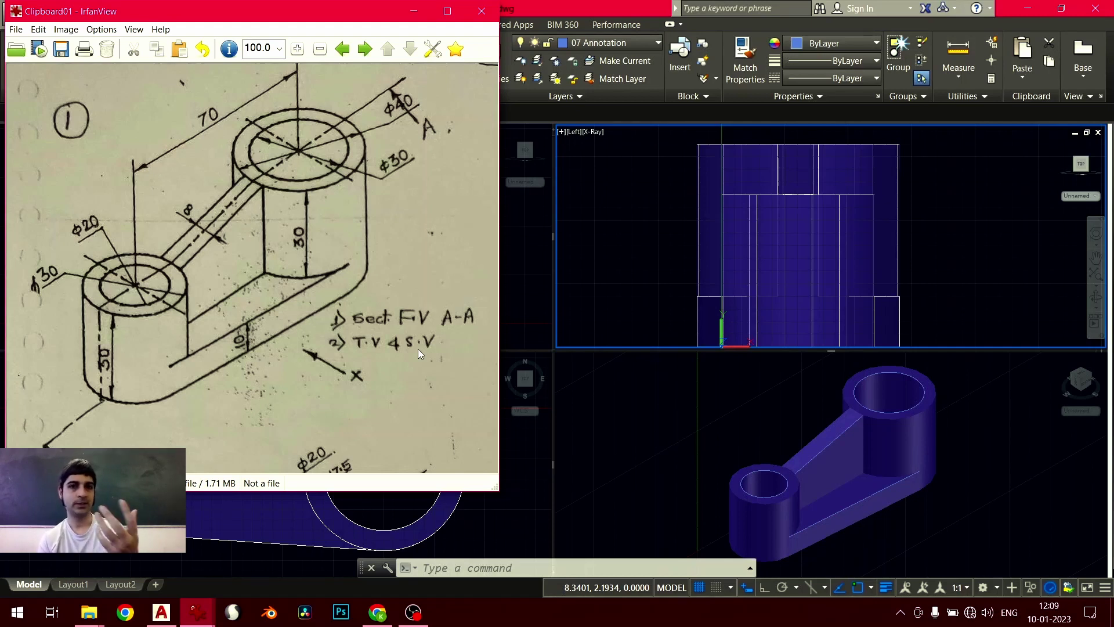
click(646, 473)
click(646, 473)
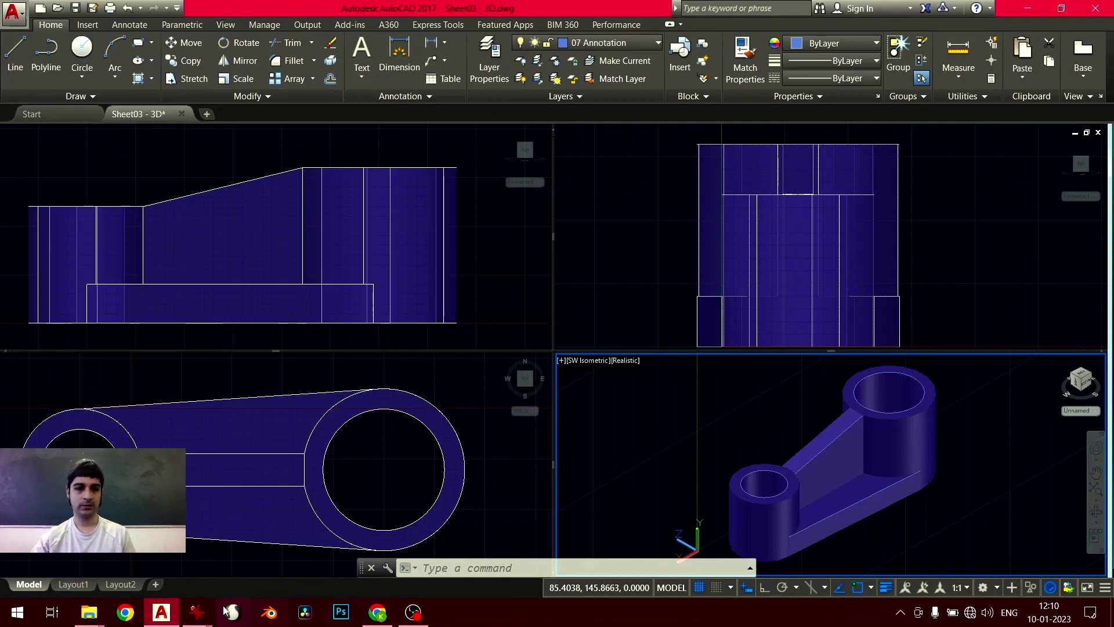
click(197, 611)
click(243, 575)
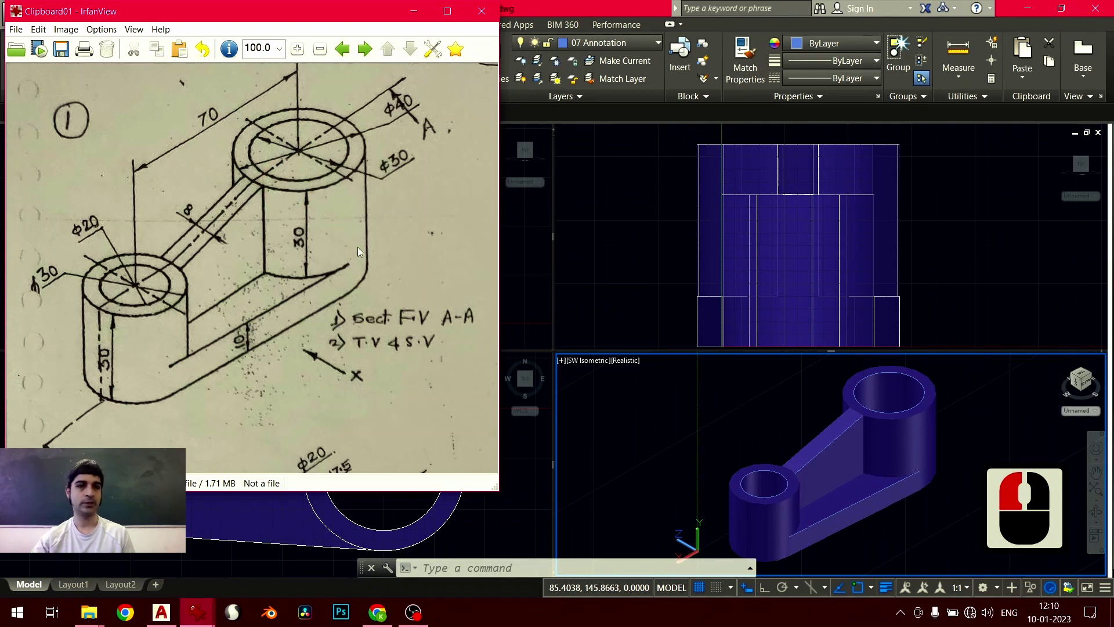
Switch to AutoCAD, open the recent drawing Sheet03 - Sectional View, and examine its sectional front, top and side views
click(692, 244)
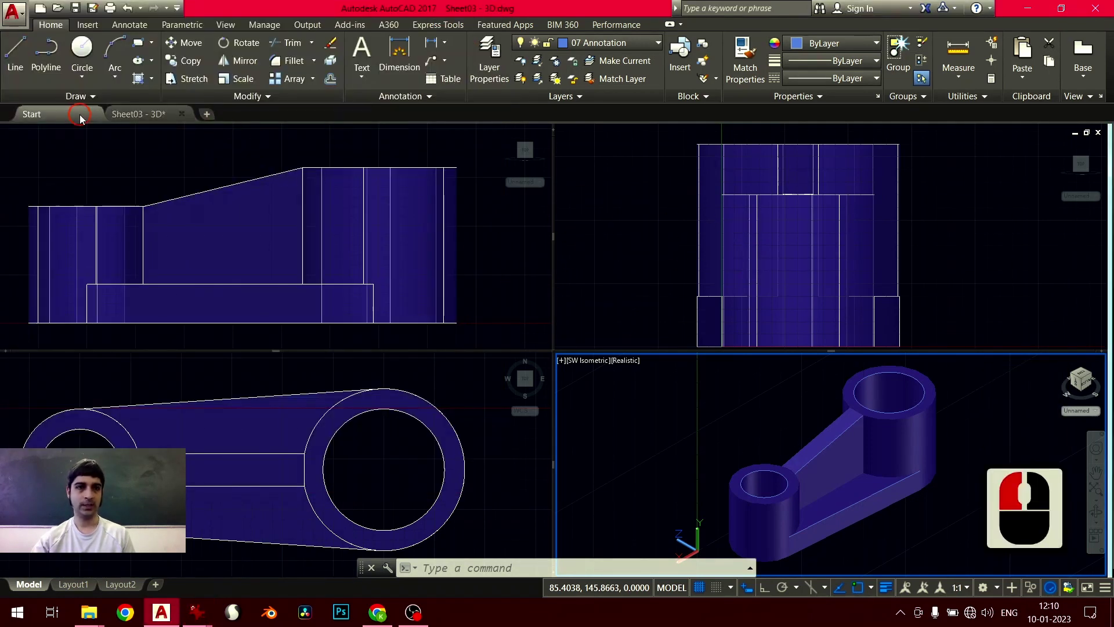
click(70, 113)
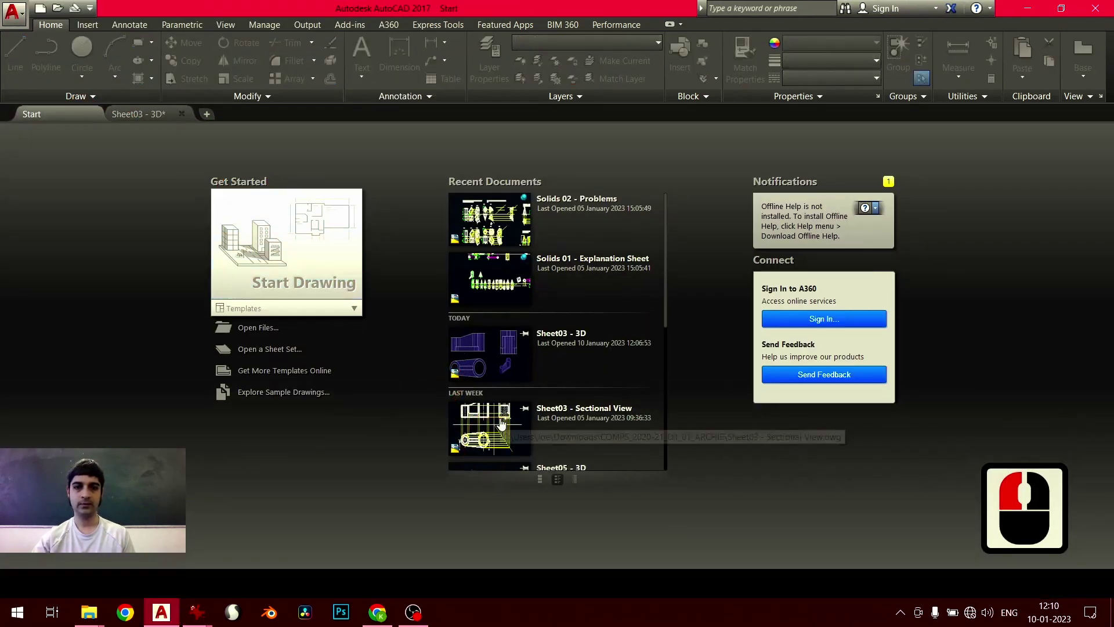
scroll(502, 313, down, 3)
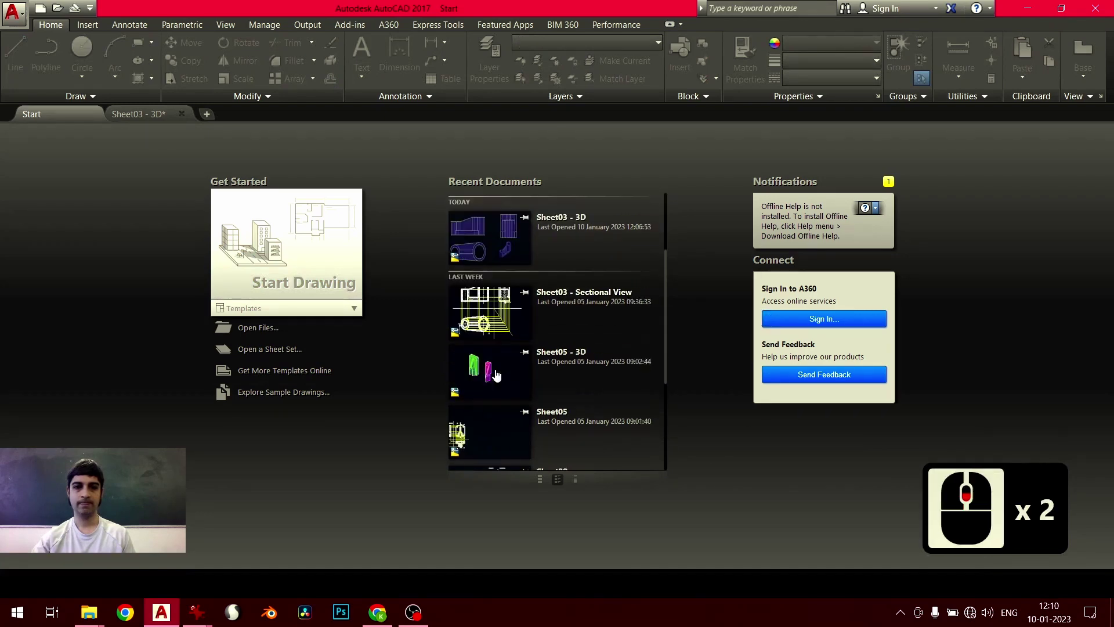
scroll(500, 343, up, 1)
click(500, 321)
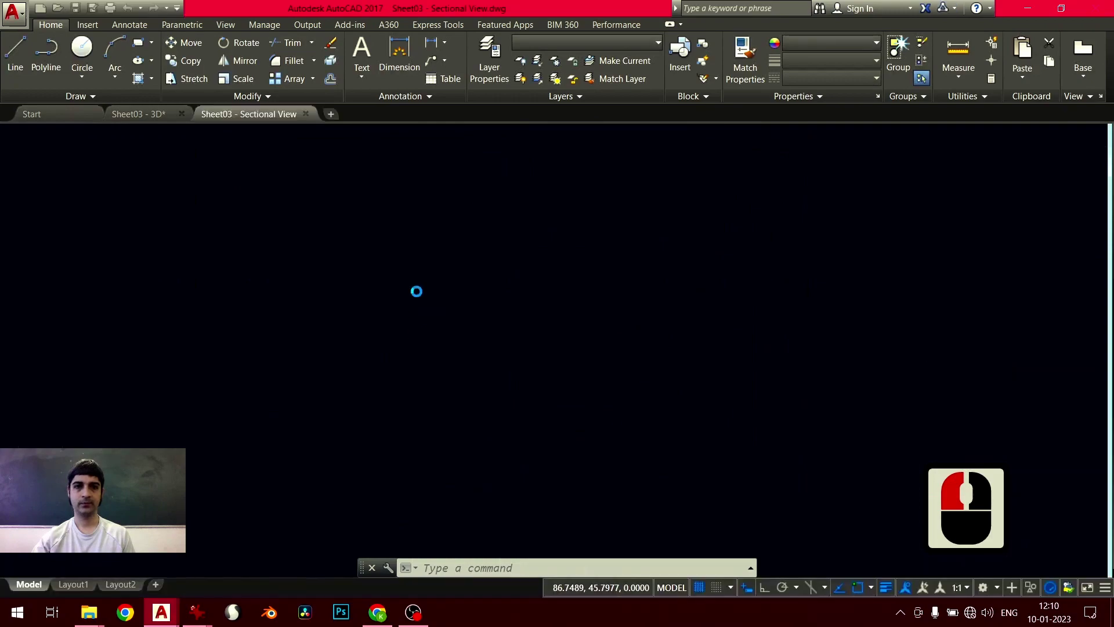
double_click(530, 297)
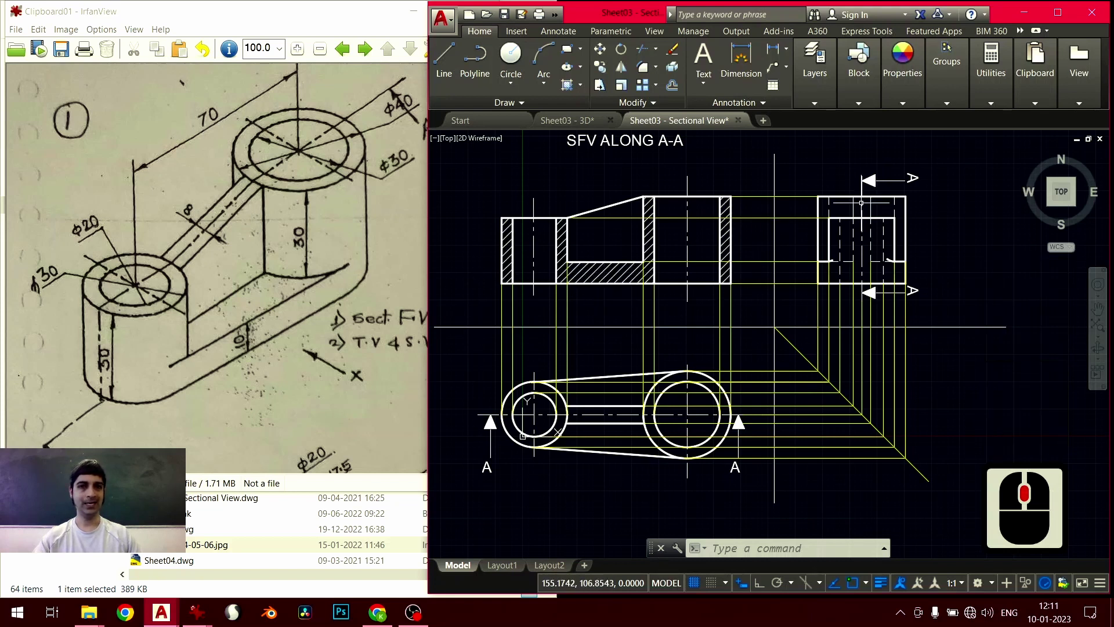
mouse_move(883, 229)
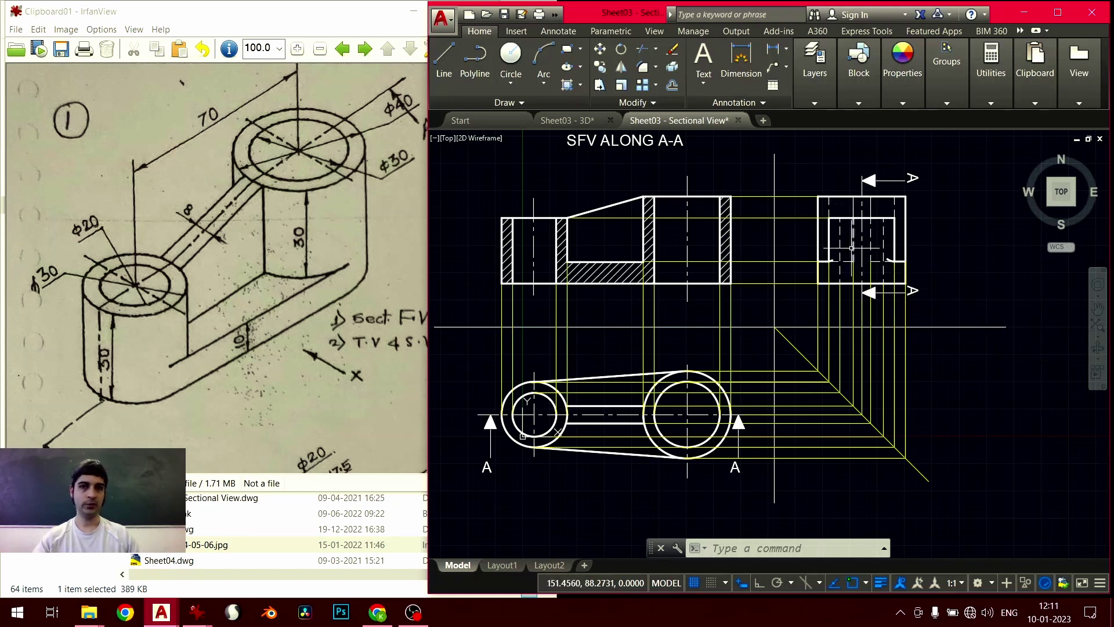
click(377, 395)
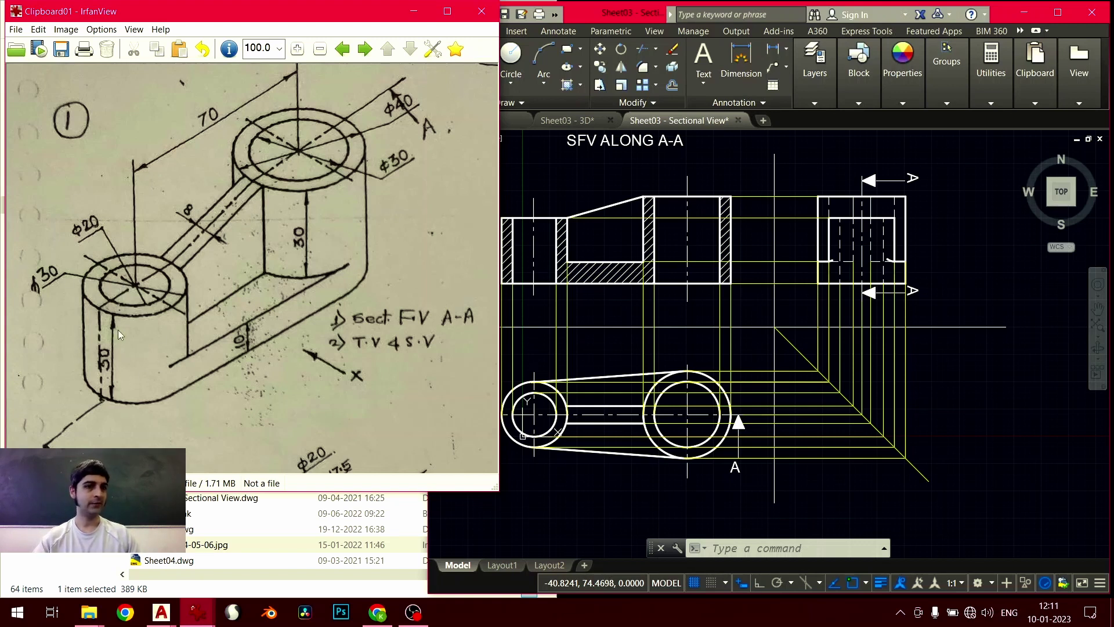
key(alt+Tab)
key(alt+Tab)
key(alt+Tab)
key(alt+Tab)
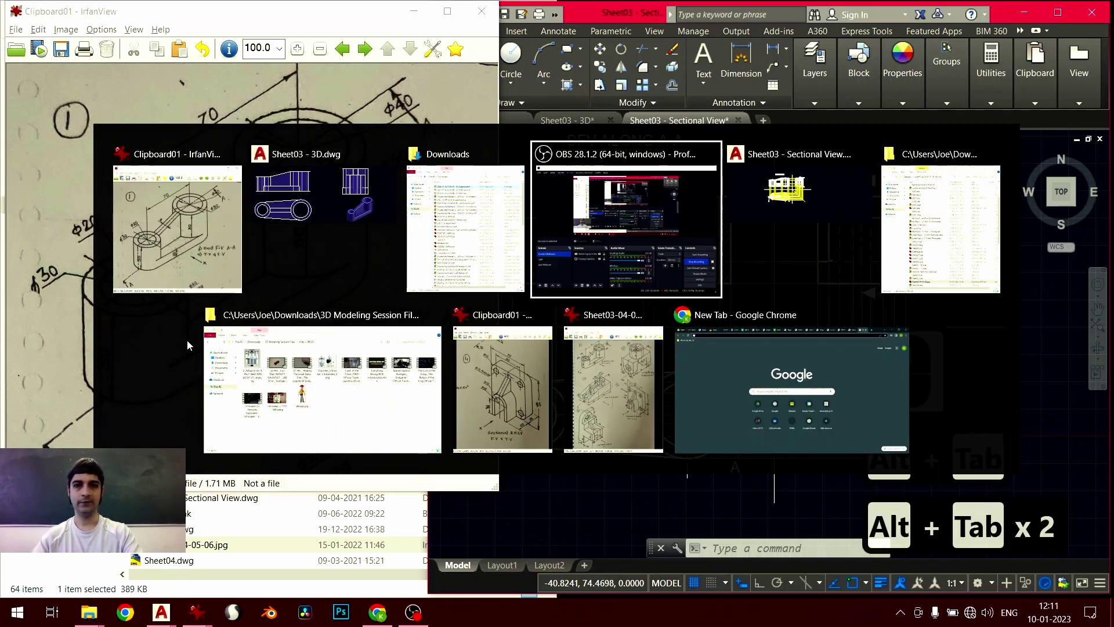
key(alt+Tab)
key(alt+Tab)
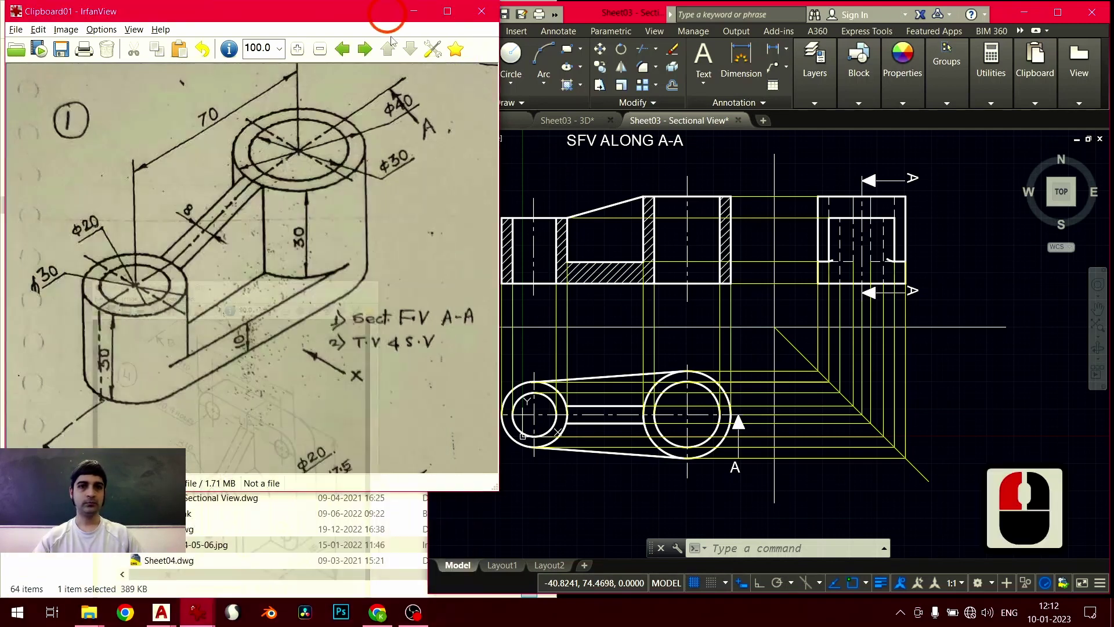
click(398, 356)
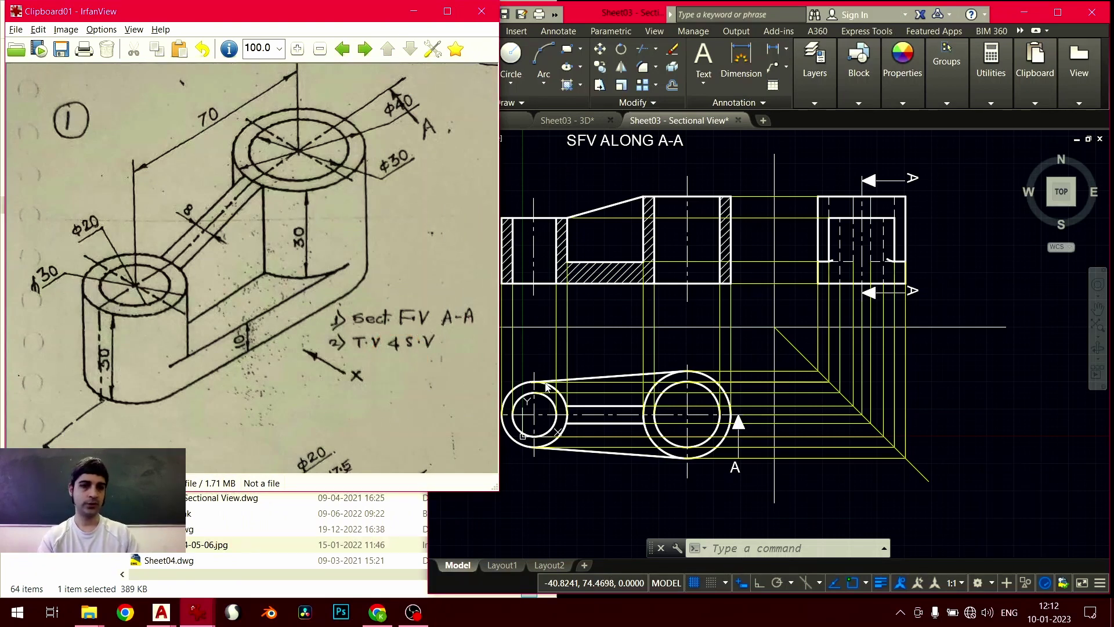
key(h)
key(e)
key(l)
key(l)
key(o)
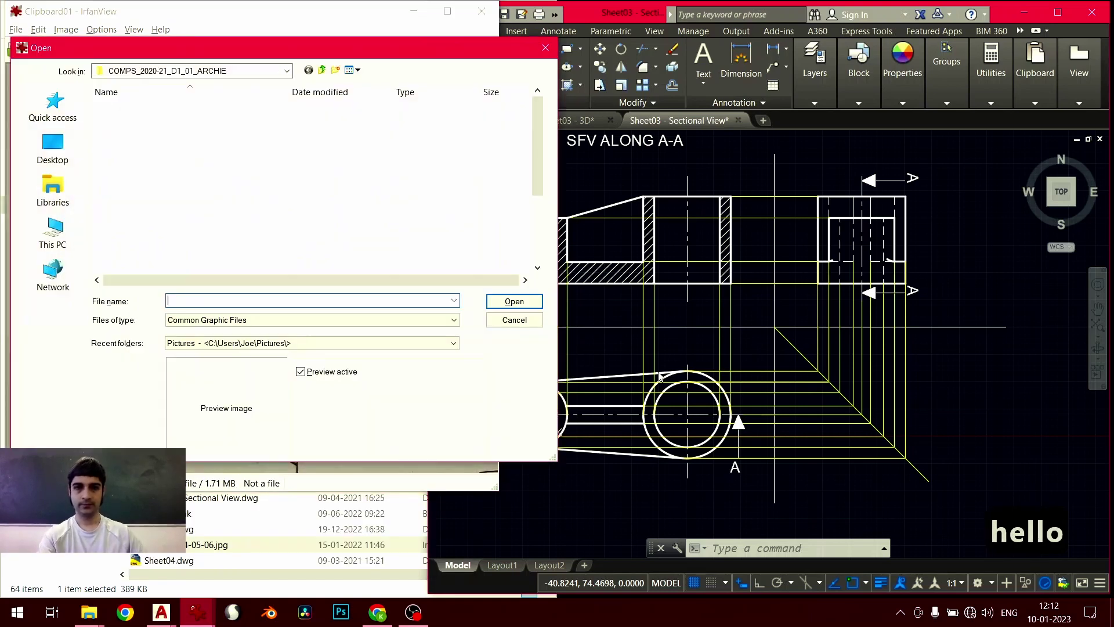
key(Down)
key(Down)
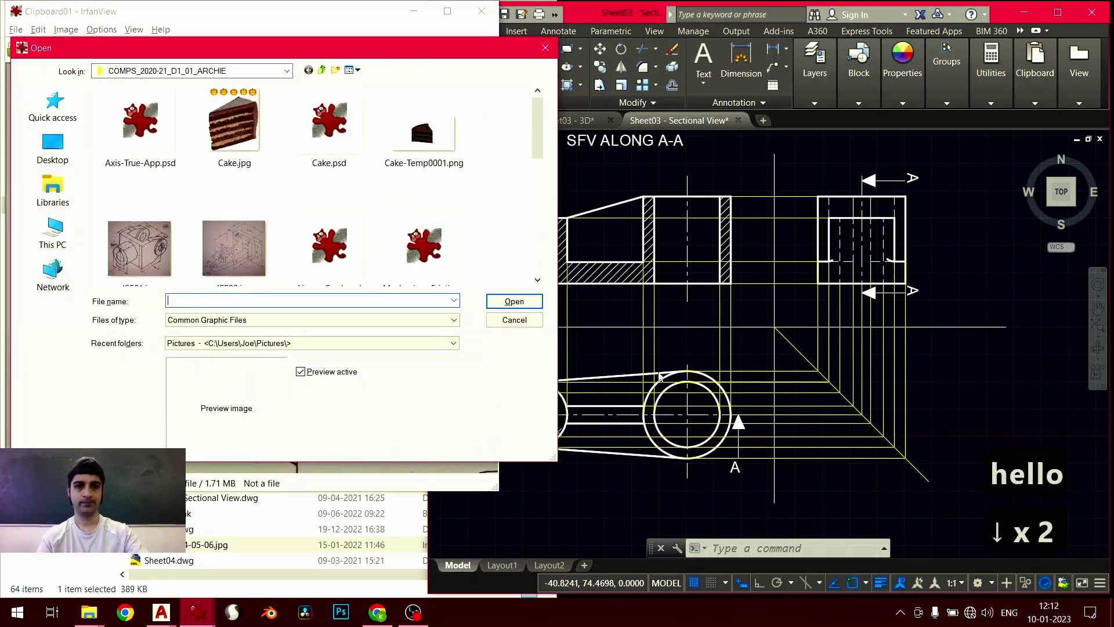
key(Escape)
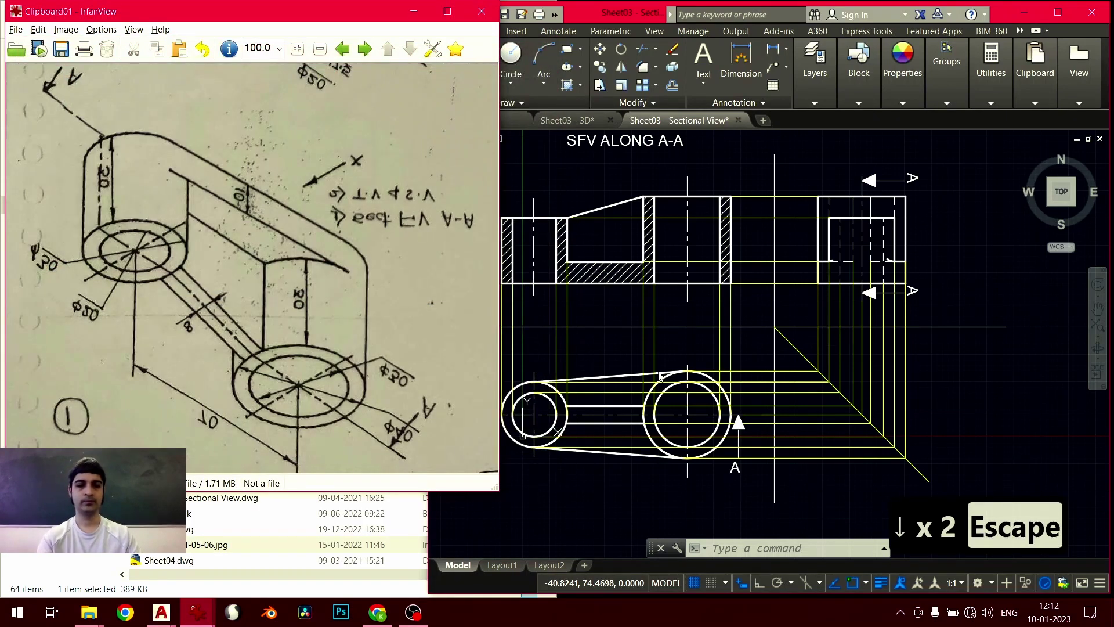
key(l)
key(l)
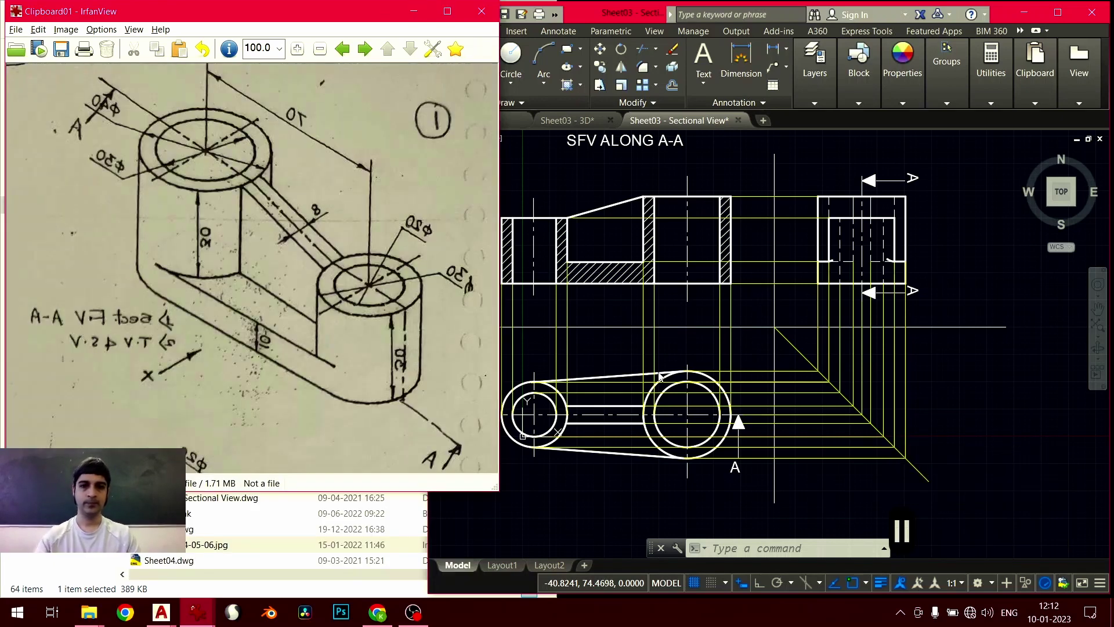
Switch to AutoCAD and close the Sheet03 - Sectional View drawing without saving its changes
click(934, 379)
click(591, 199)
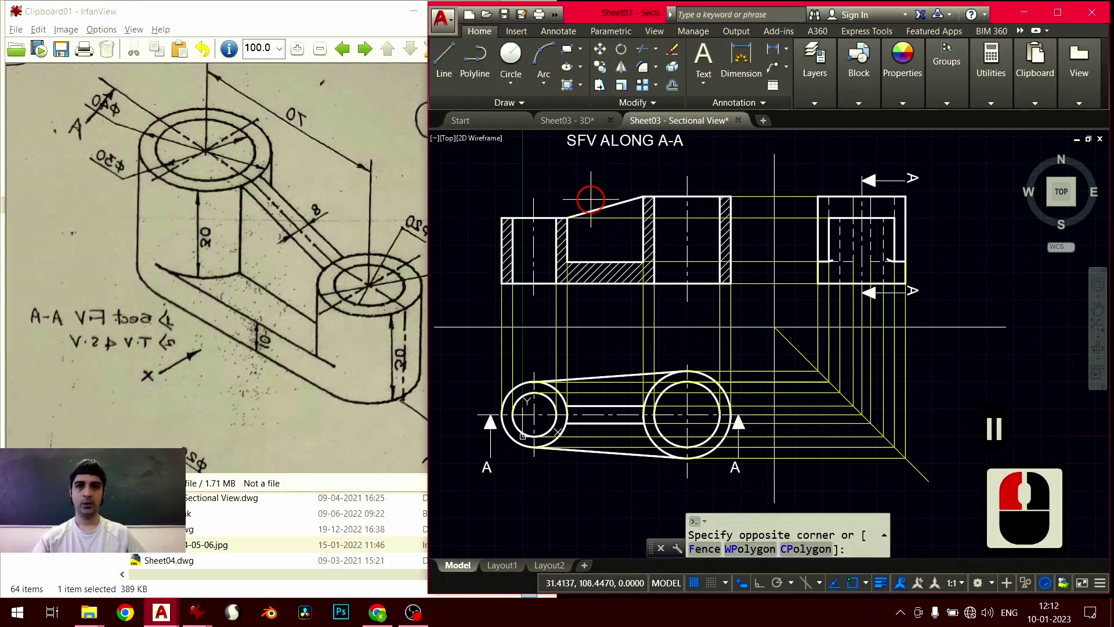
click(739, 123)
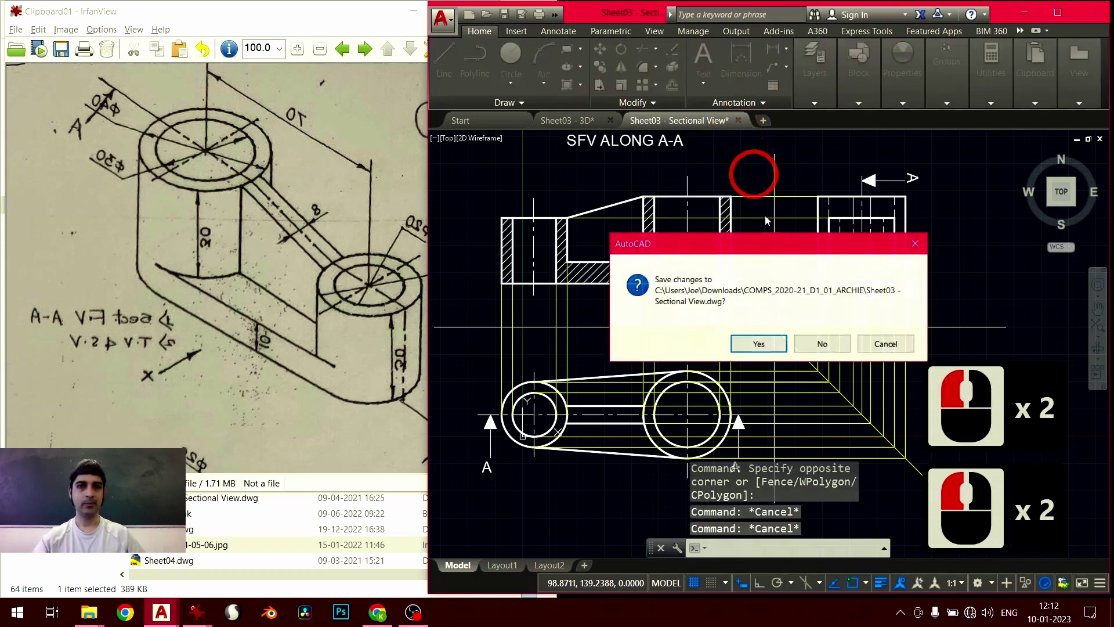
click(825, 347)
click(604, 169)
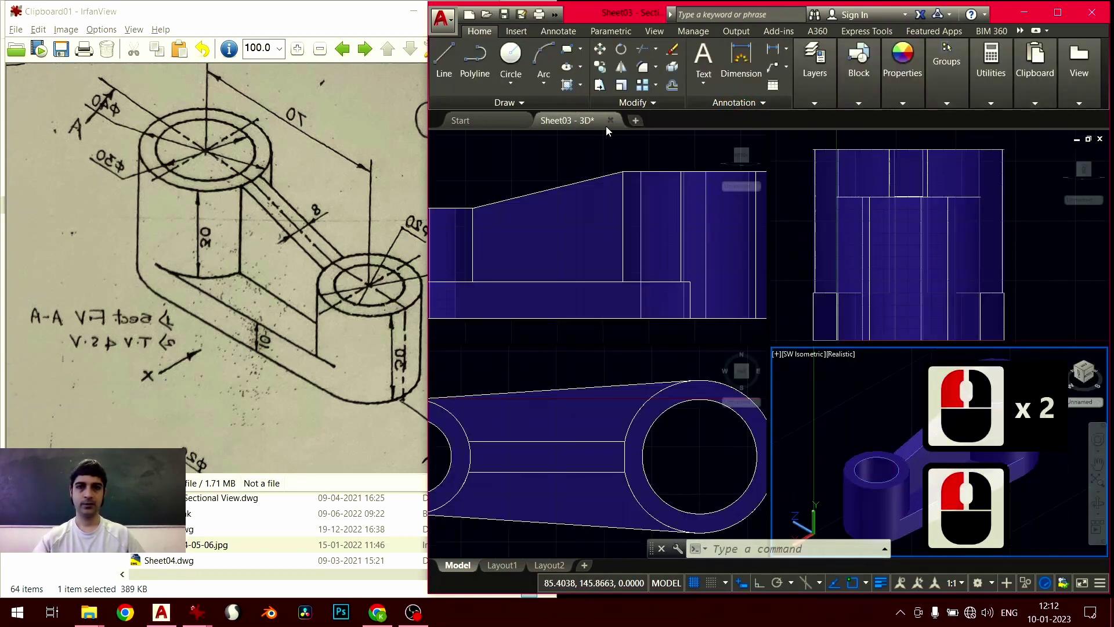
click(611, 120)
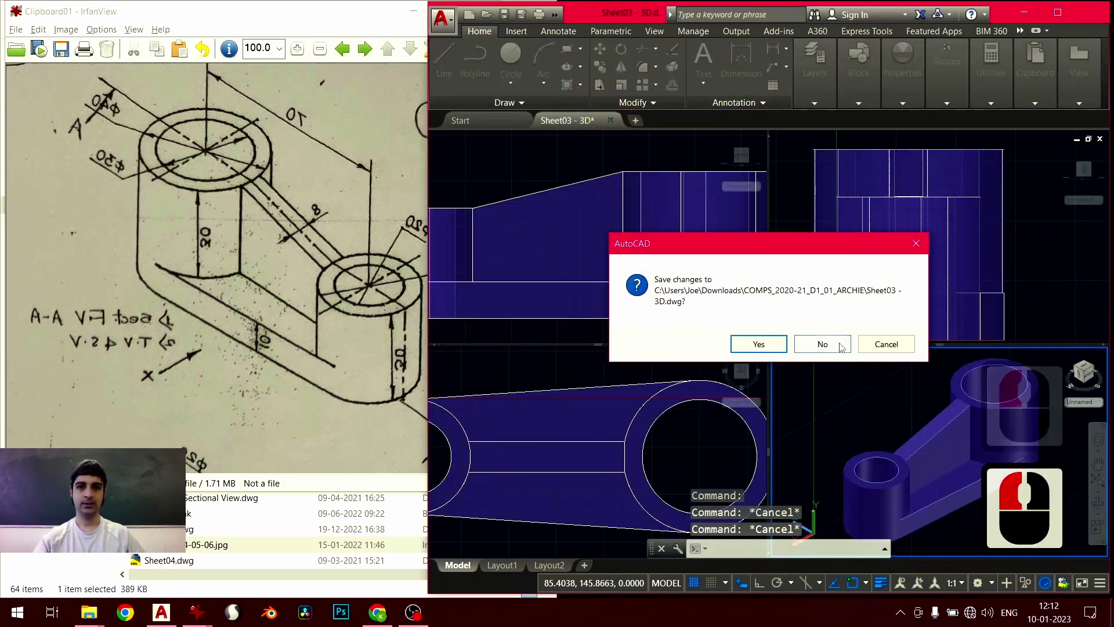
click(874, 343)
Start a new drawing from the ACADTemplate.dwt template
click(474, 119)
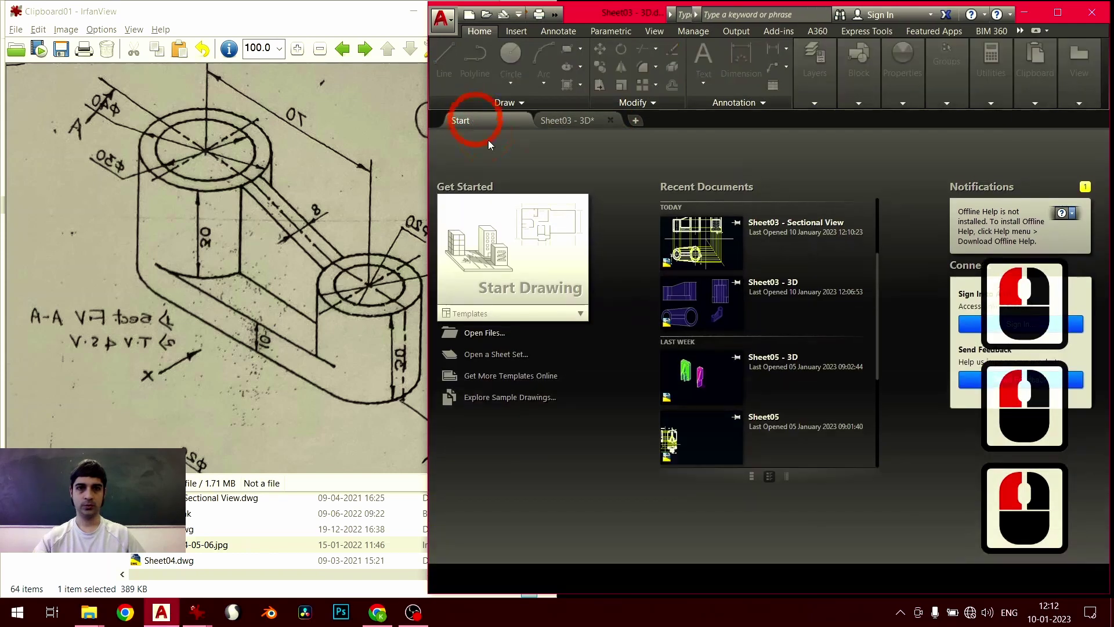
click(567, 323)
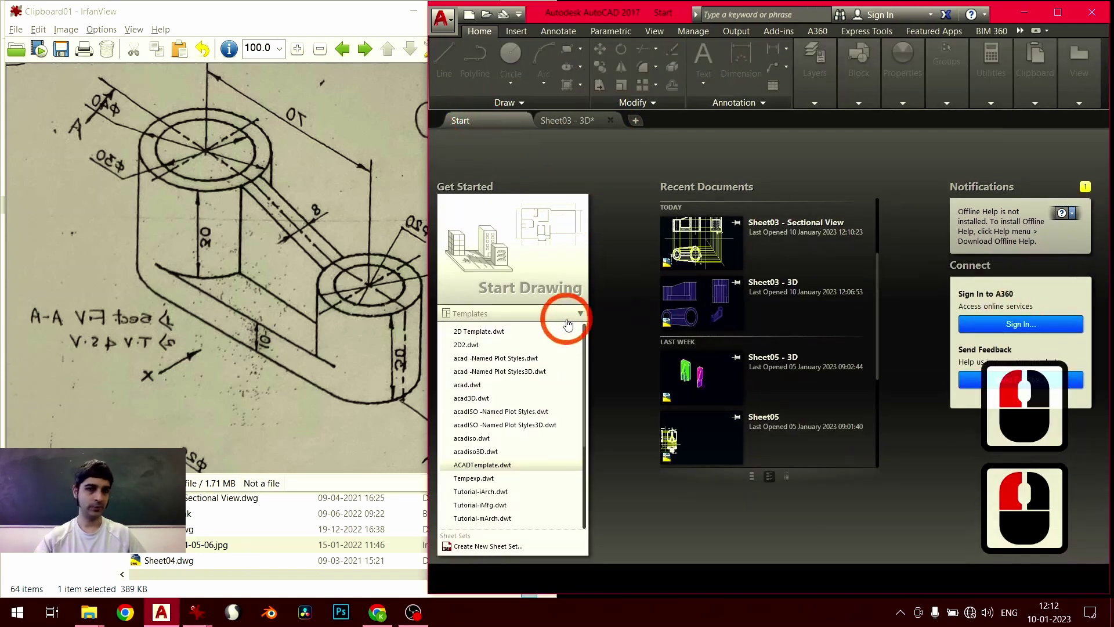
click(507, 466)
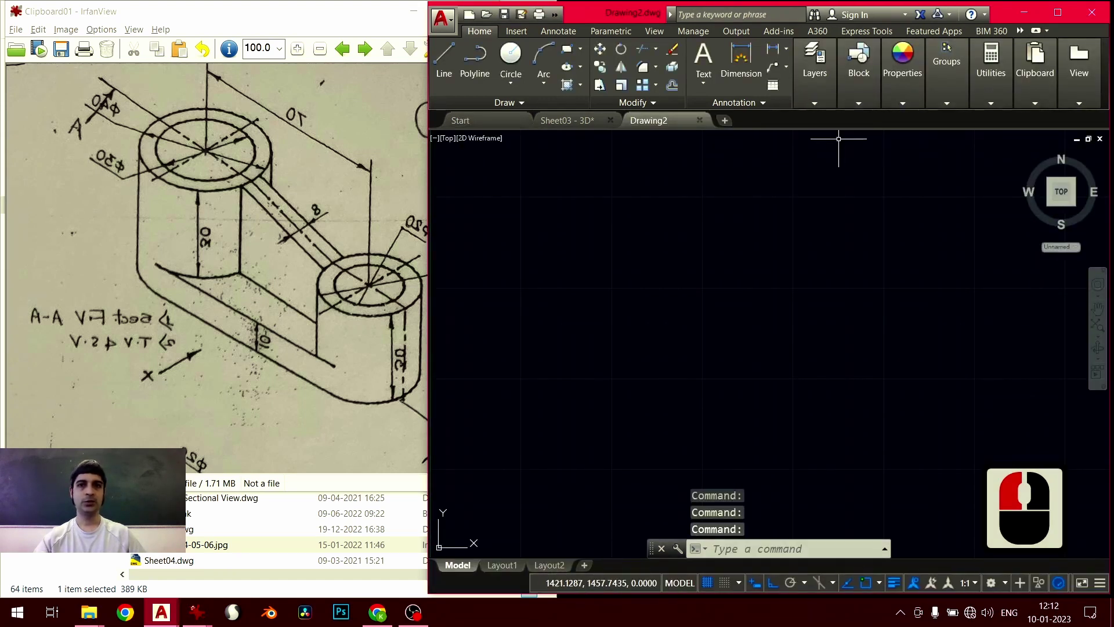
Check the new drawing's loaded linetypes and global scale factor in the Linetype Manager without changes, and its current layer
click(902, 90)
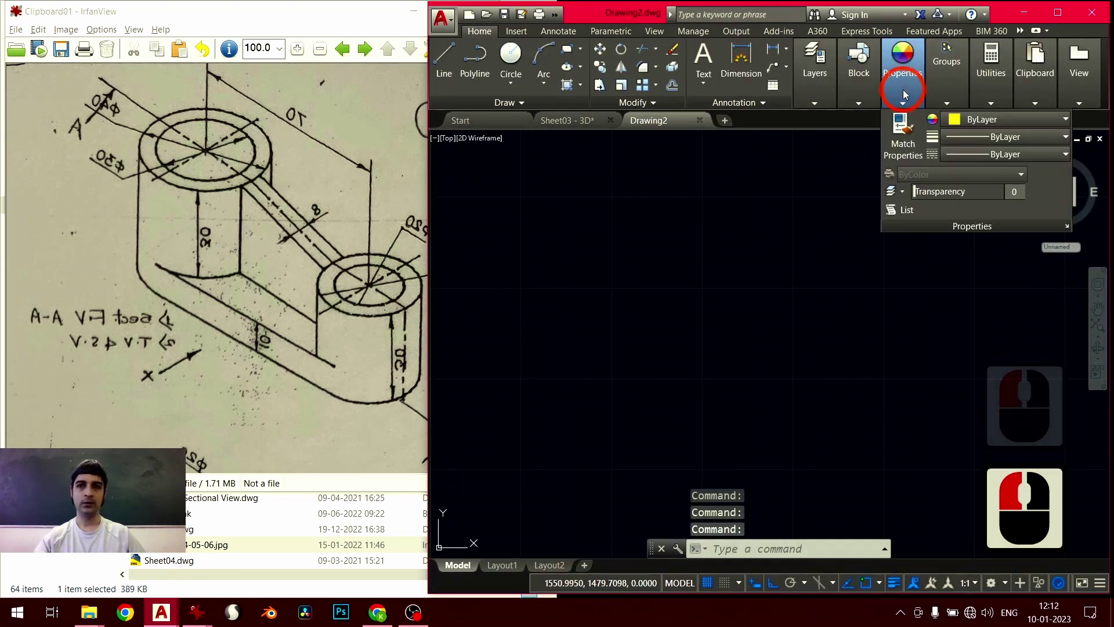
click(987, 153)
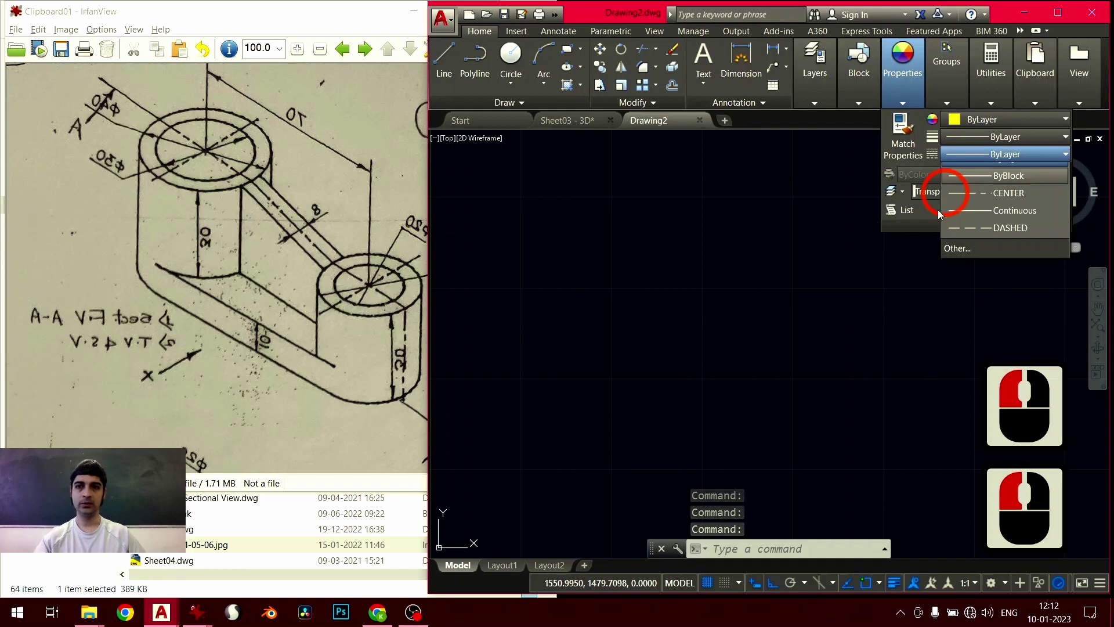
click(970, 257)
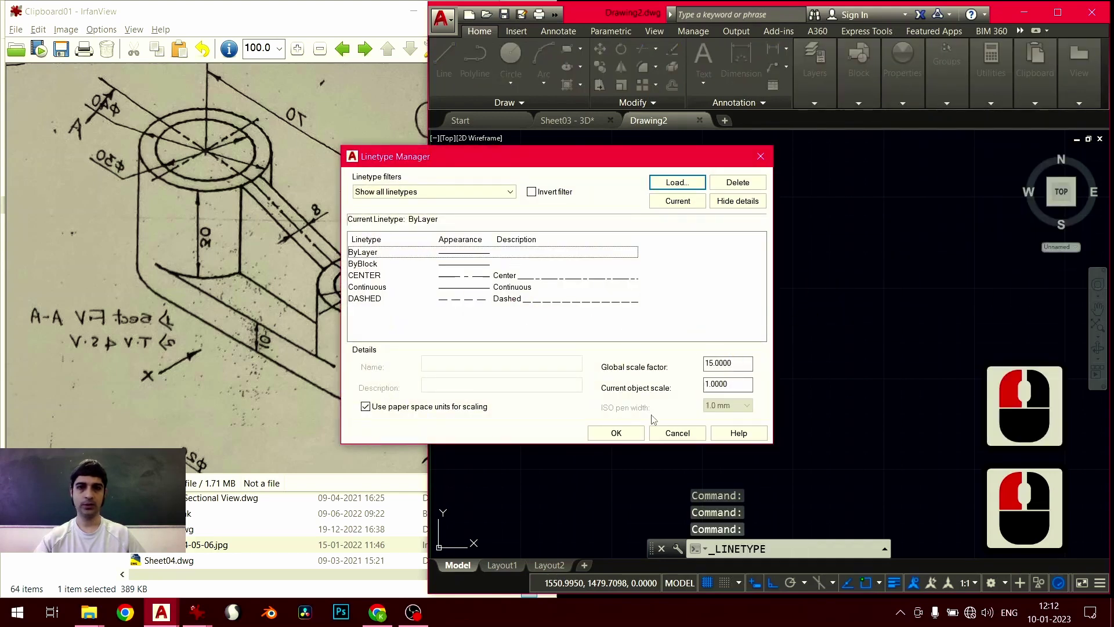
click(676, 433)
click(815, 64)
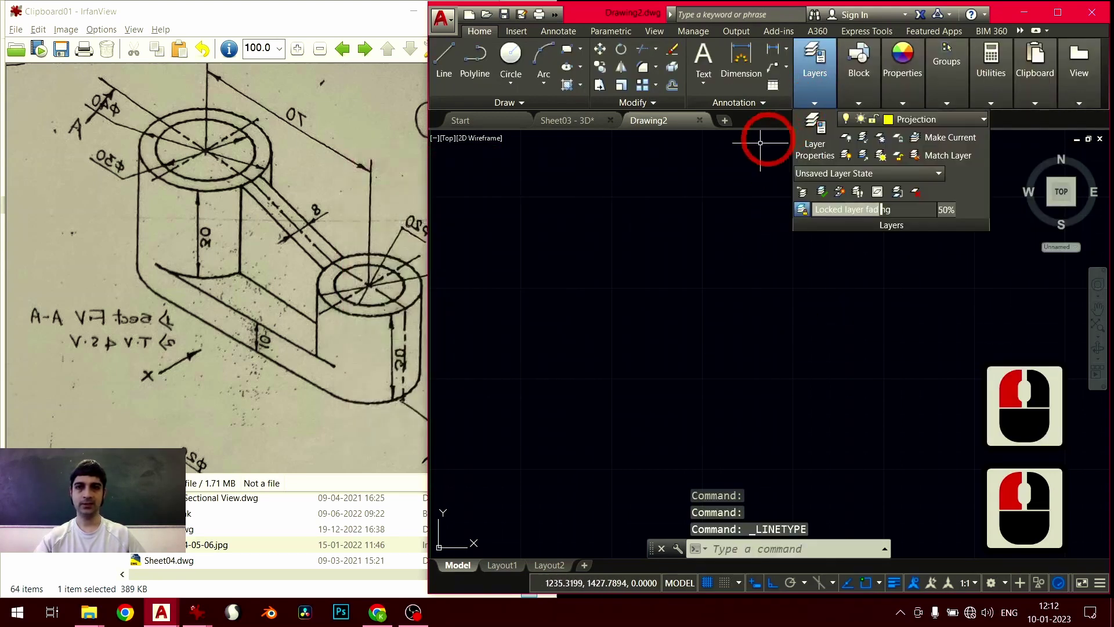
Review the new drawing's layers with their colours, linetypes and lineweights in the Layer Properties Manager, making no changes
click(813, 129)
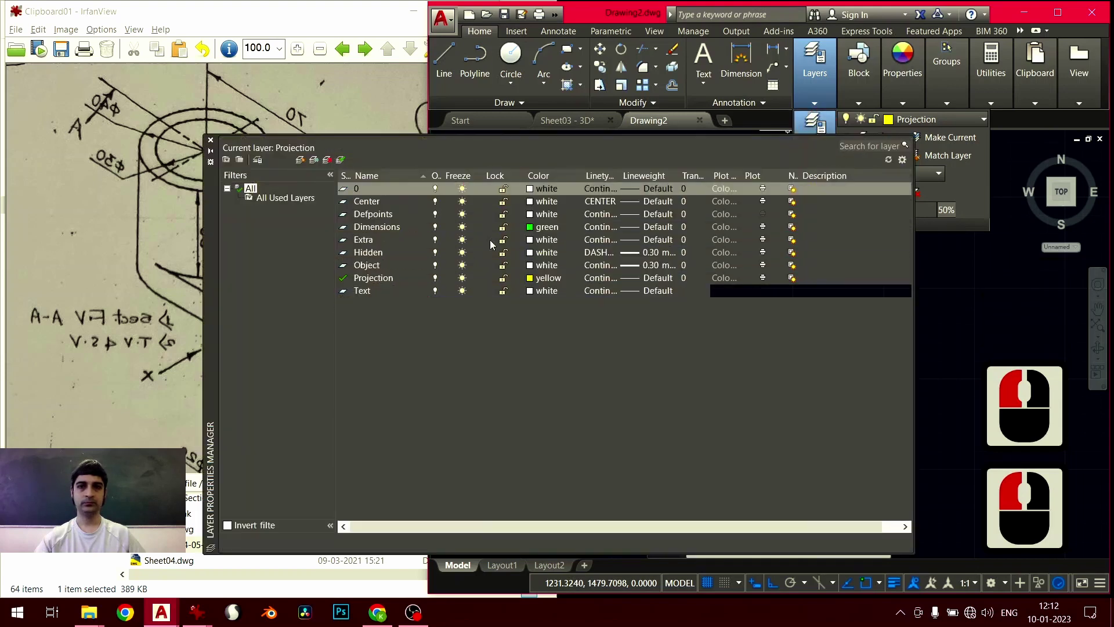
click(211, 140)
scroll(460, 62, down, 2)
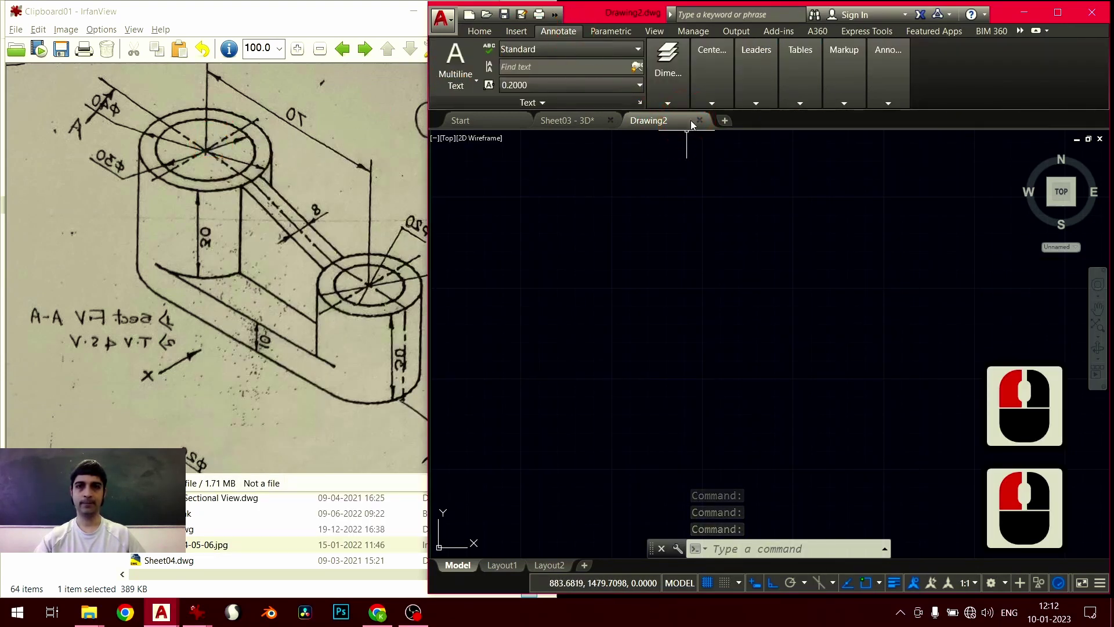
Review the text settings of the Standard dimension style in the Dimension Style Manager, making no changes
click(667, 102)
click(882, 187)
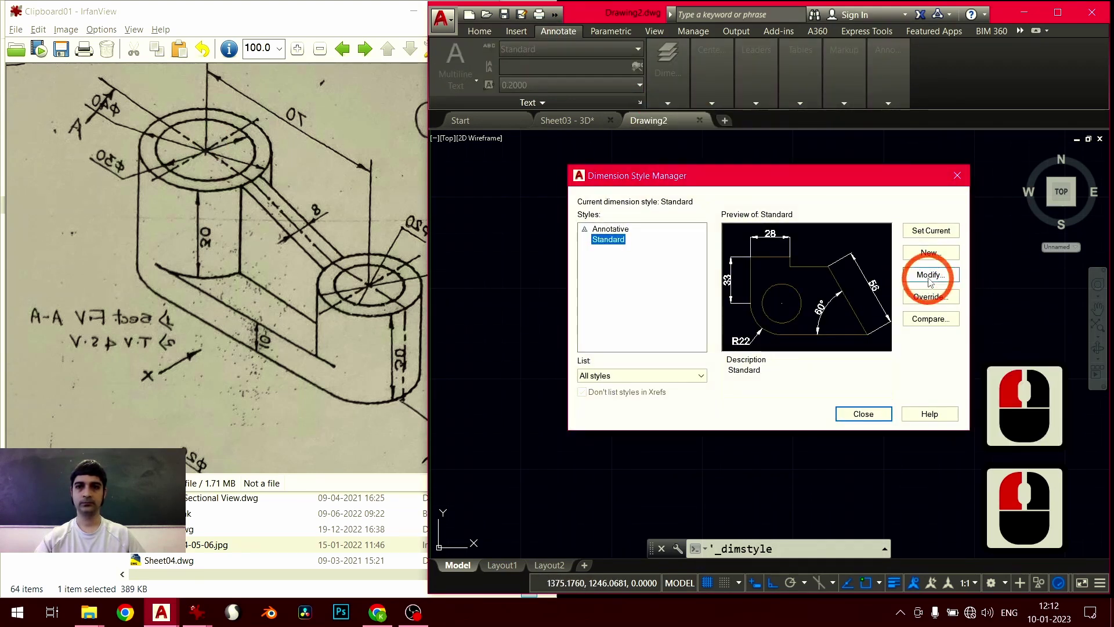
double_click(927, 281)
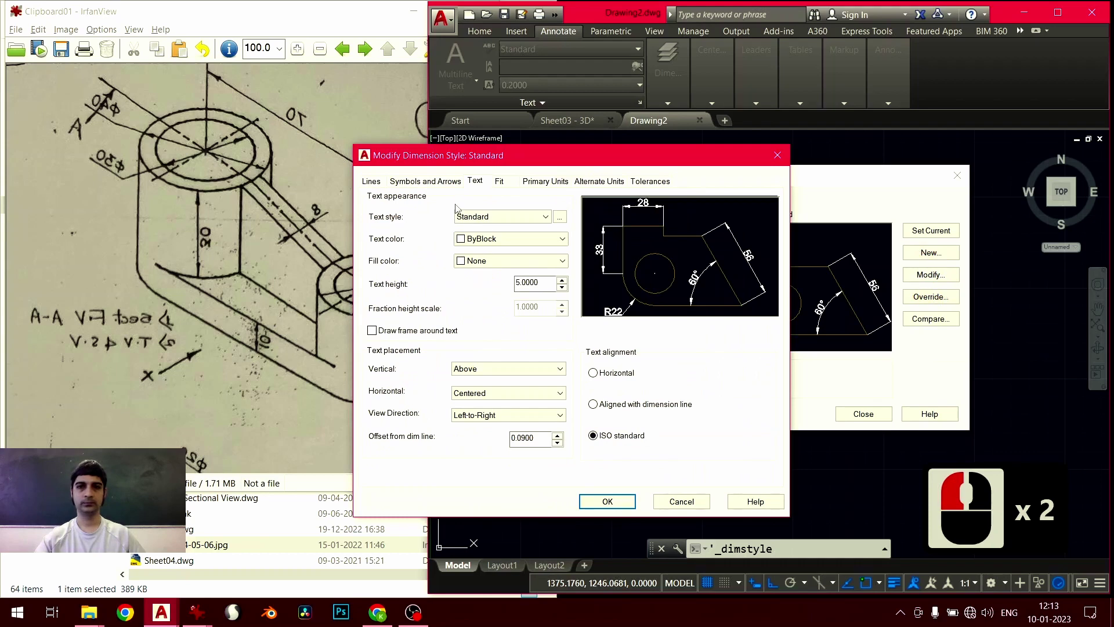
click(681, 502)
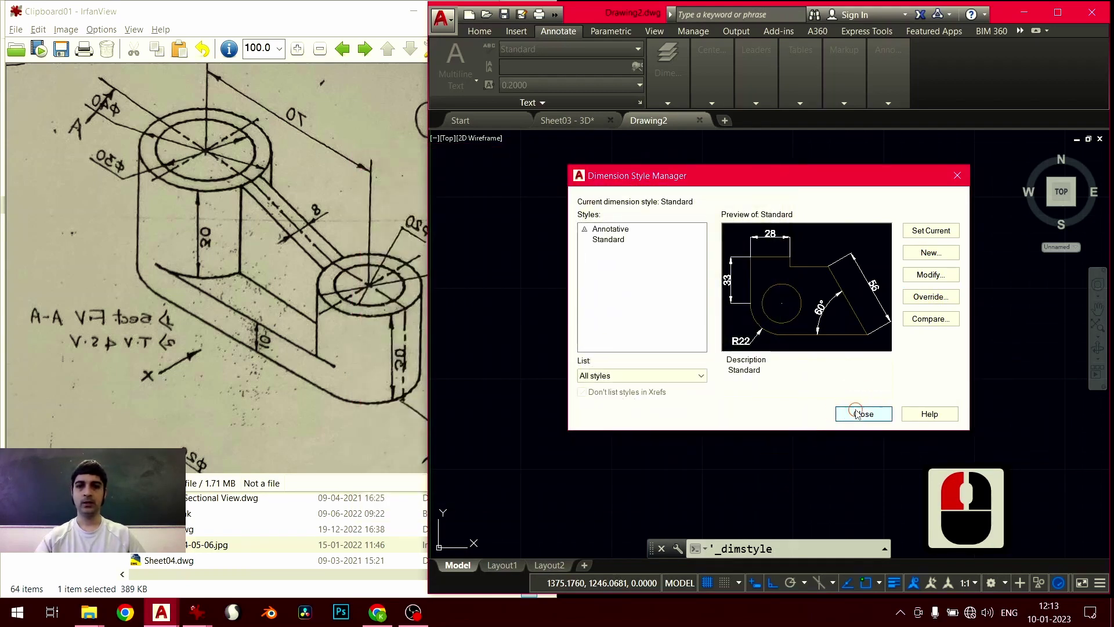
click(861, 413)
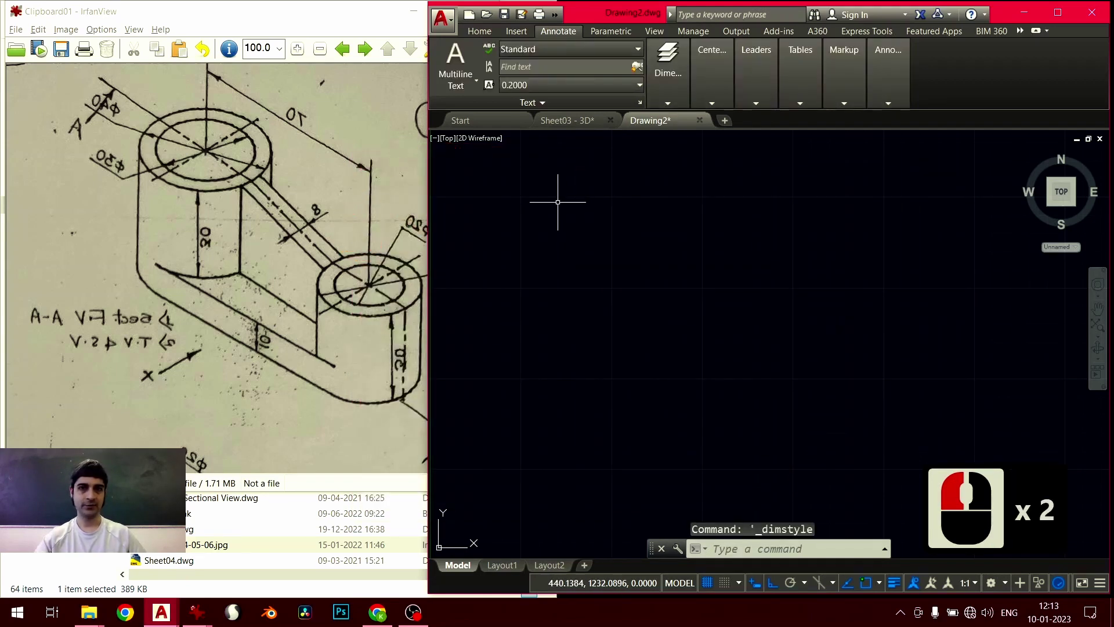
click(712, 103)
click(756, 102)
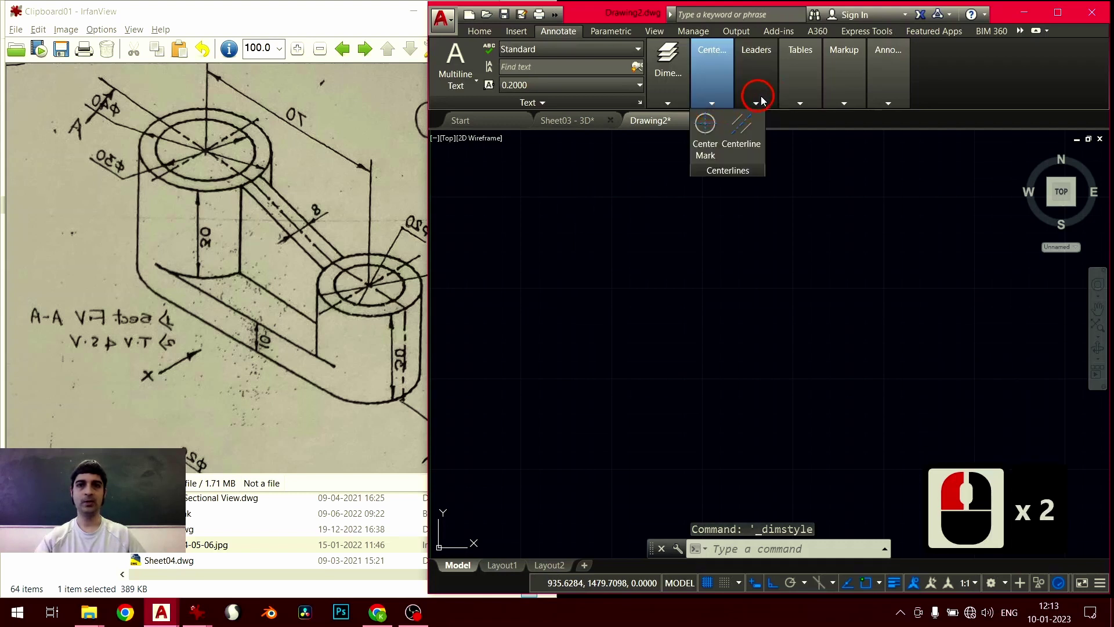
click(844, 103)
click(889, 103)
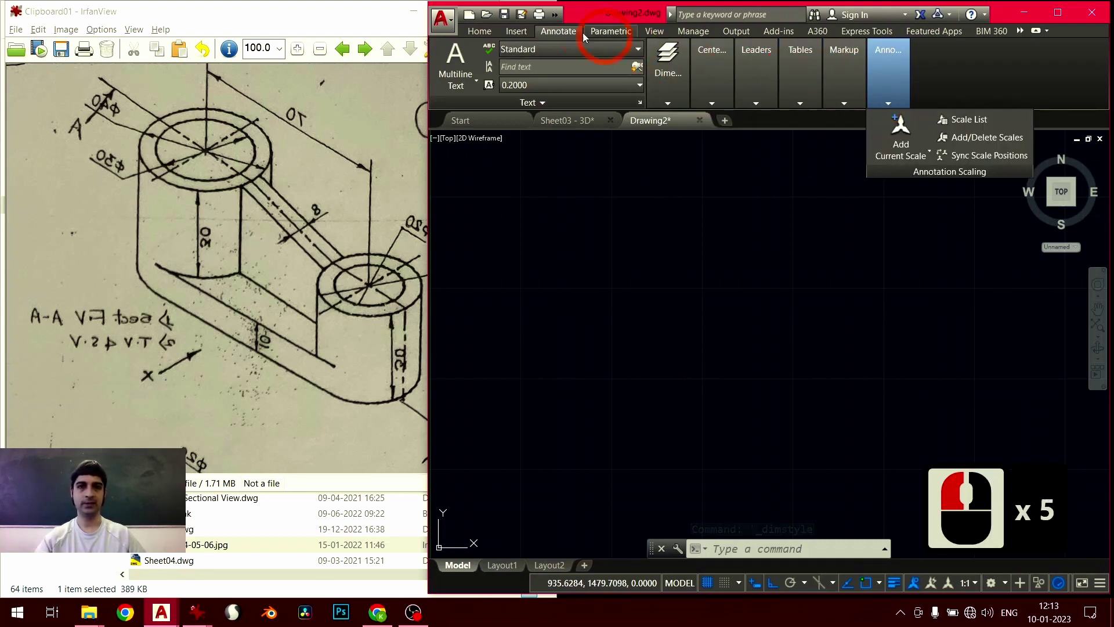
click(481, 31)
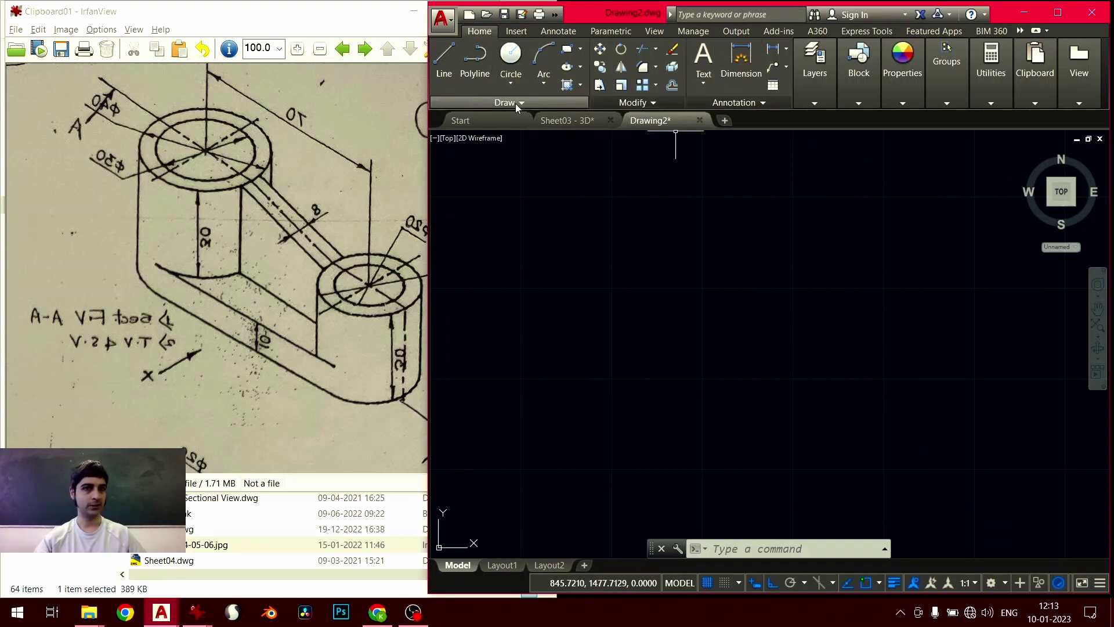
Set the workspace to Drafting & Annotation
click(998, 584)
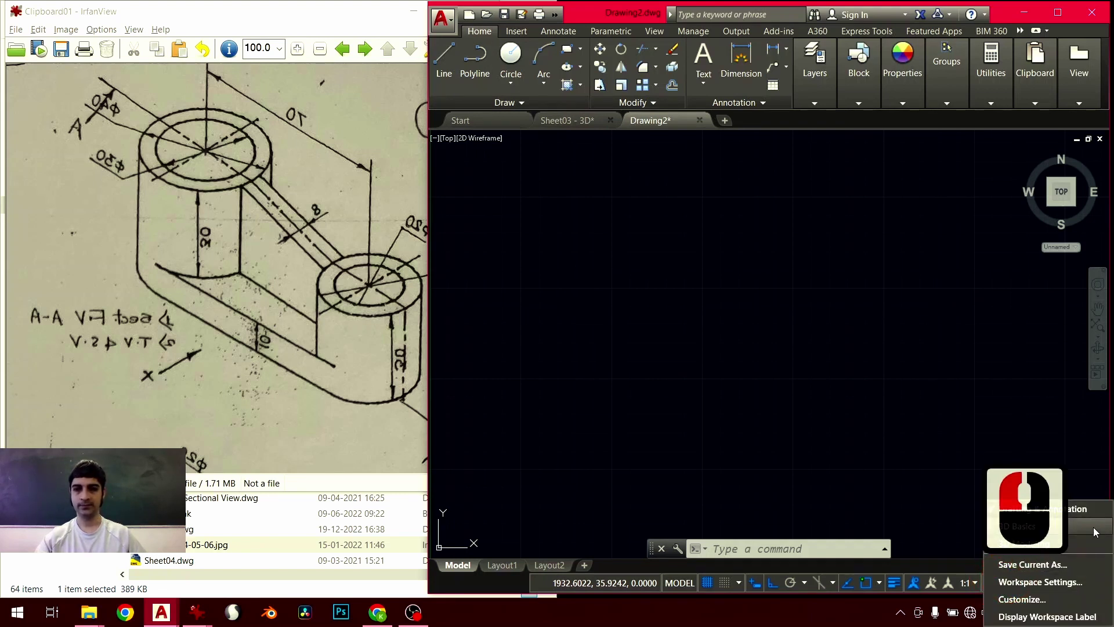
click(1067, 510)
click(821, 450)
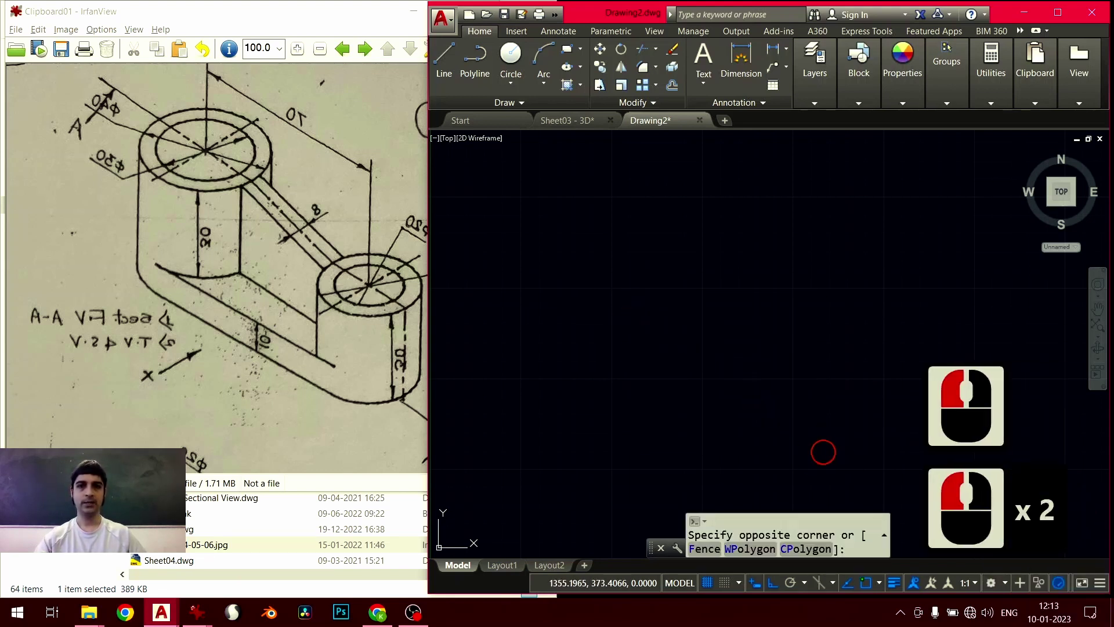
click(572, 184)
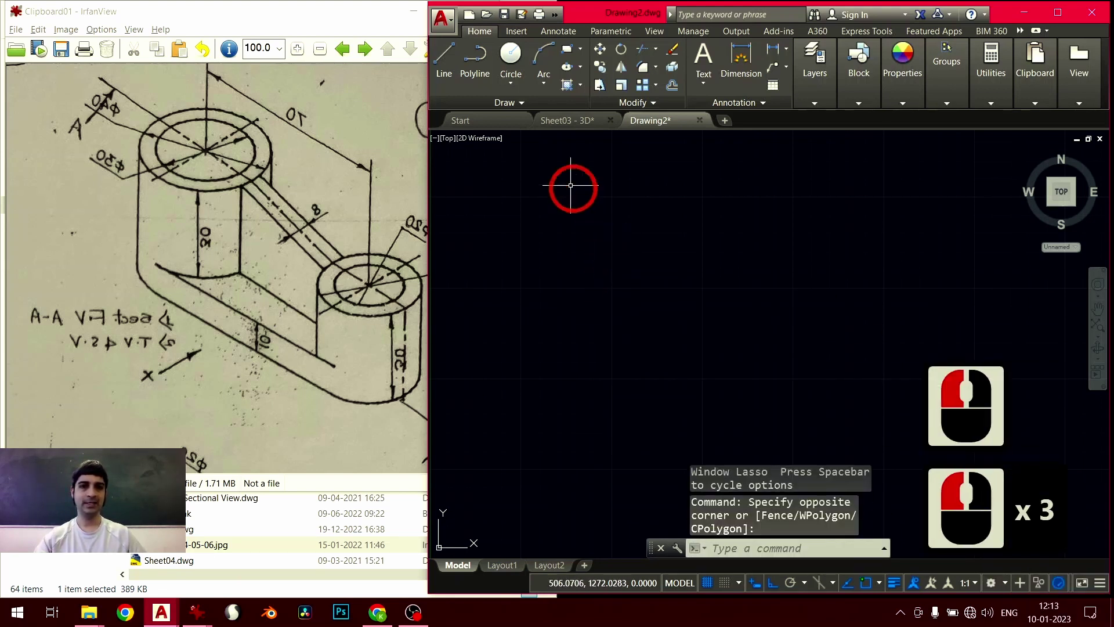
Save the new drawing as Sheet03Ex in the COMPS_2020-21_D1_01_ARCHIE folder
click(504, 14)
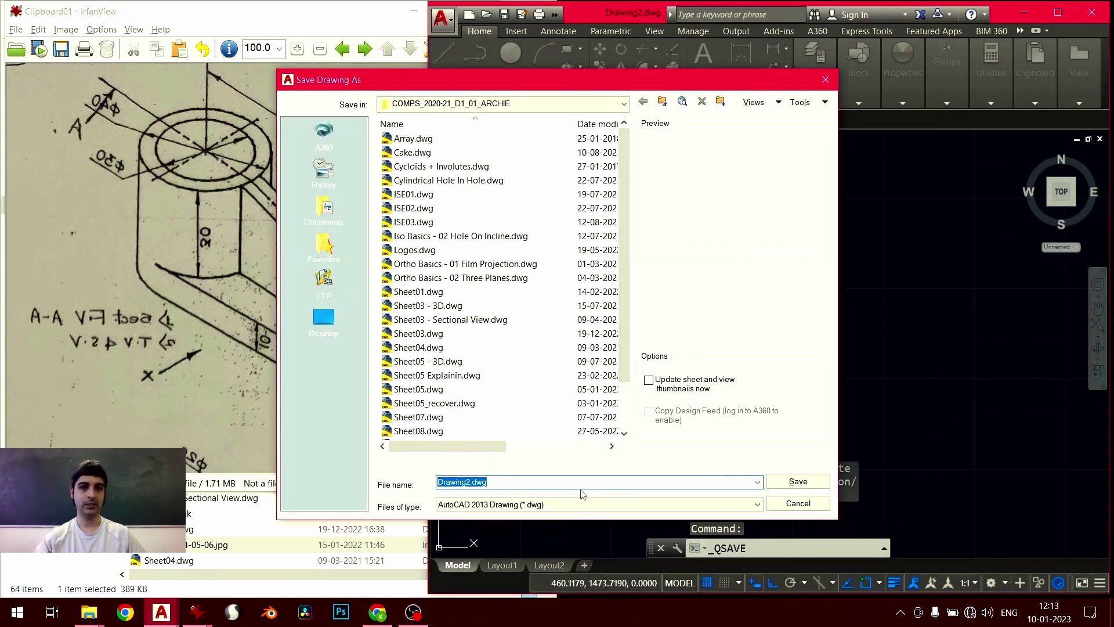
drag(624, 336, 639, 276)
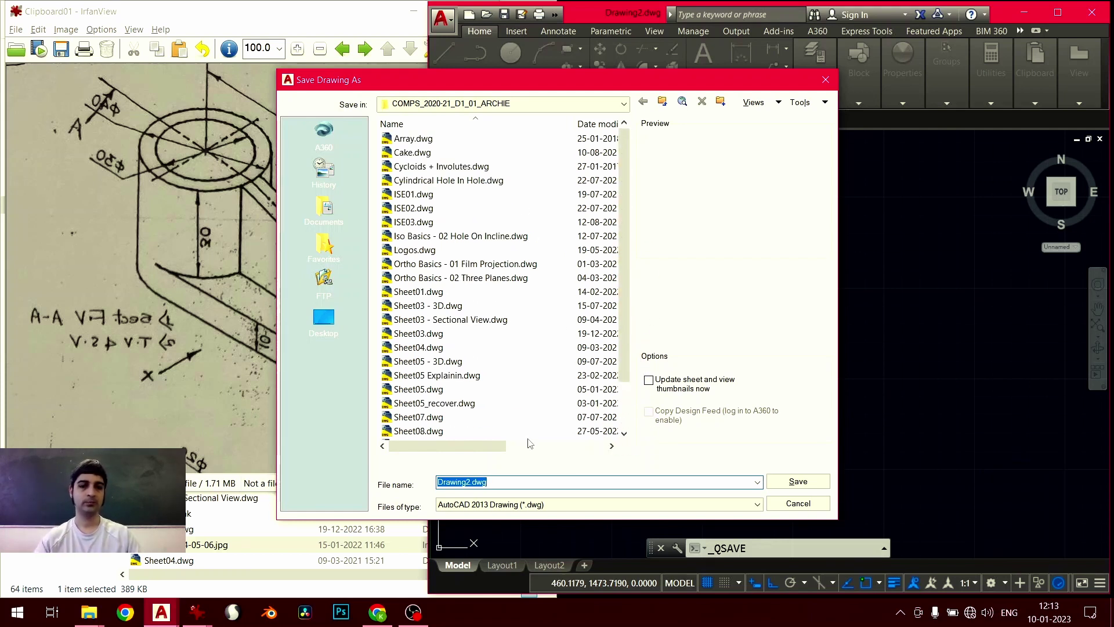
text(Sheet03)
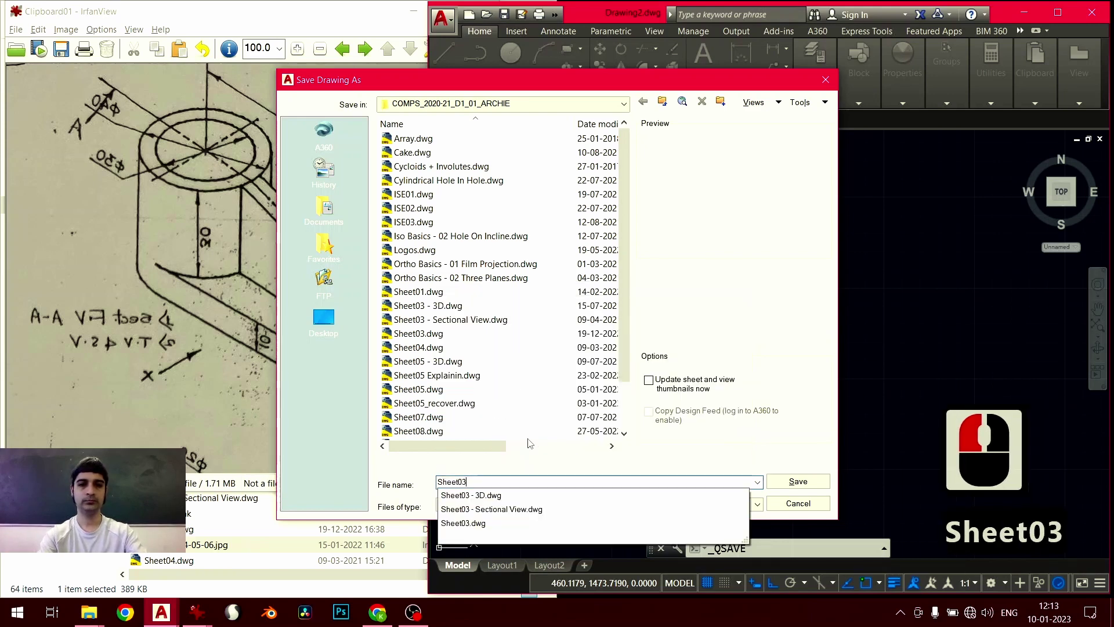
text(Ex)
key(Return)
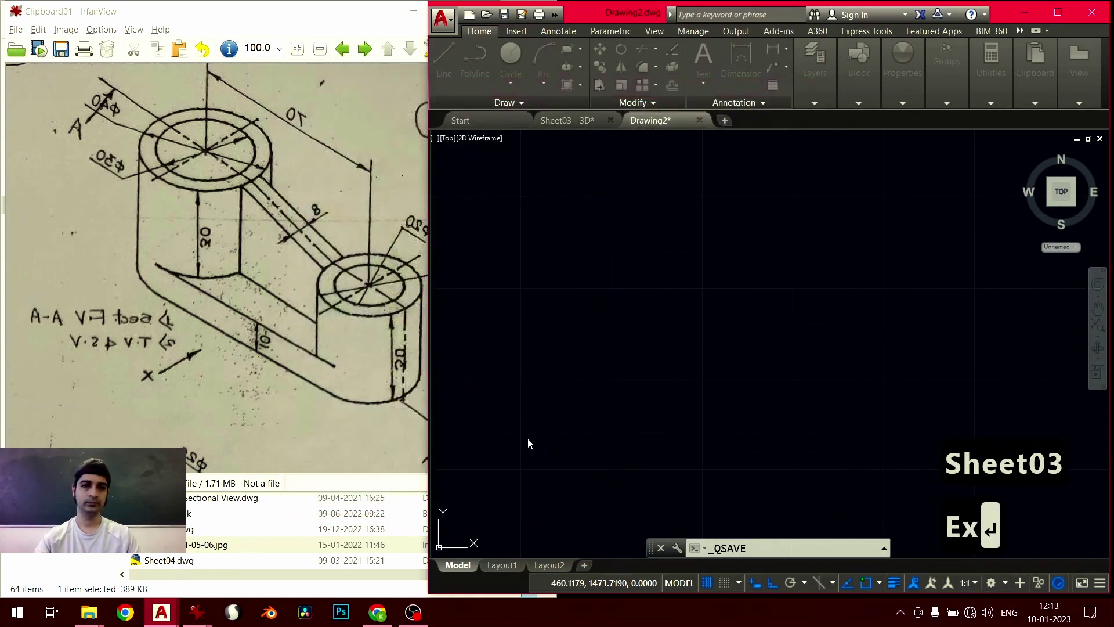
Switch to IrfanView, then rotate and mirror the bracket sketch until it is upright and its text is readable
click(324, 400)
key(l)
key(l)
key(l)
key(l)
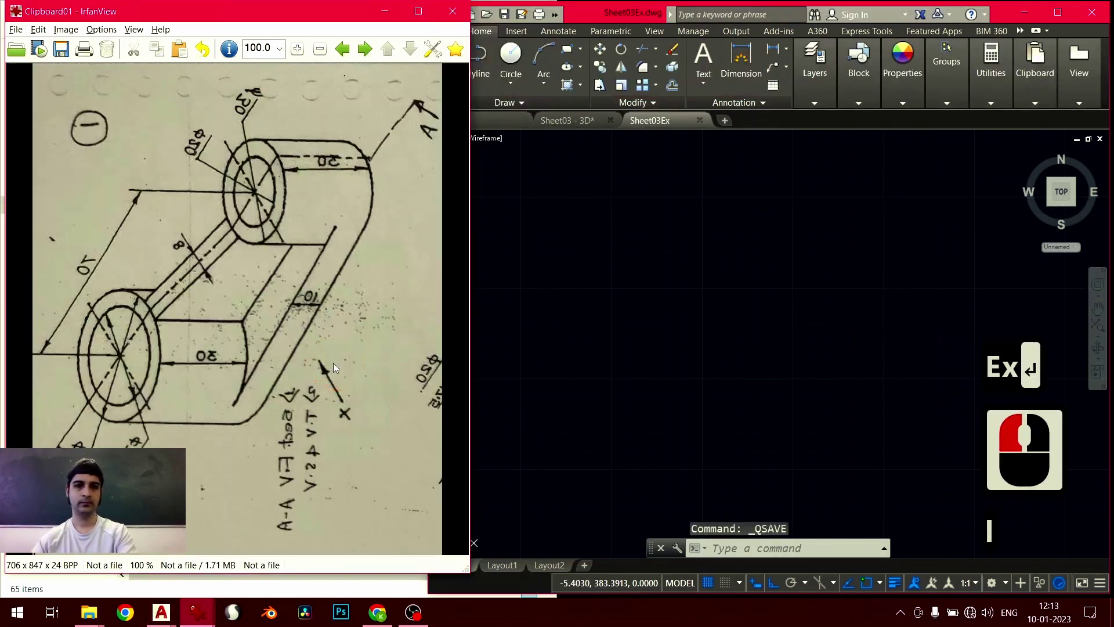
key(h)
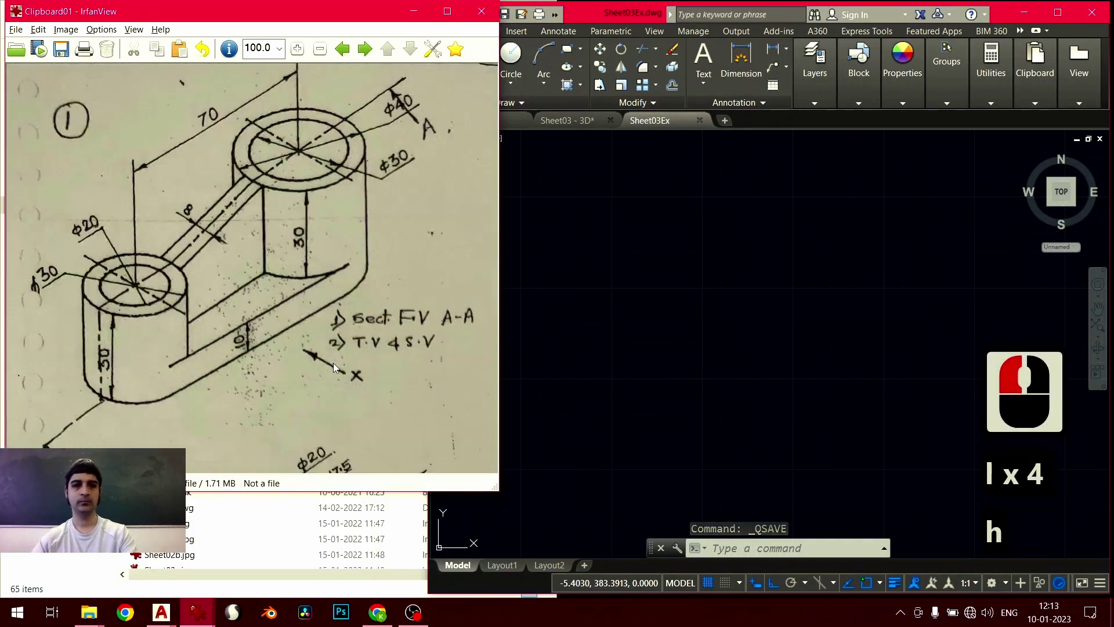
Switch to AutoCAD and check which layer is current in Sheet03Ex
click(656, 401)
click(736, 316)
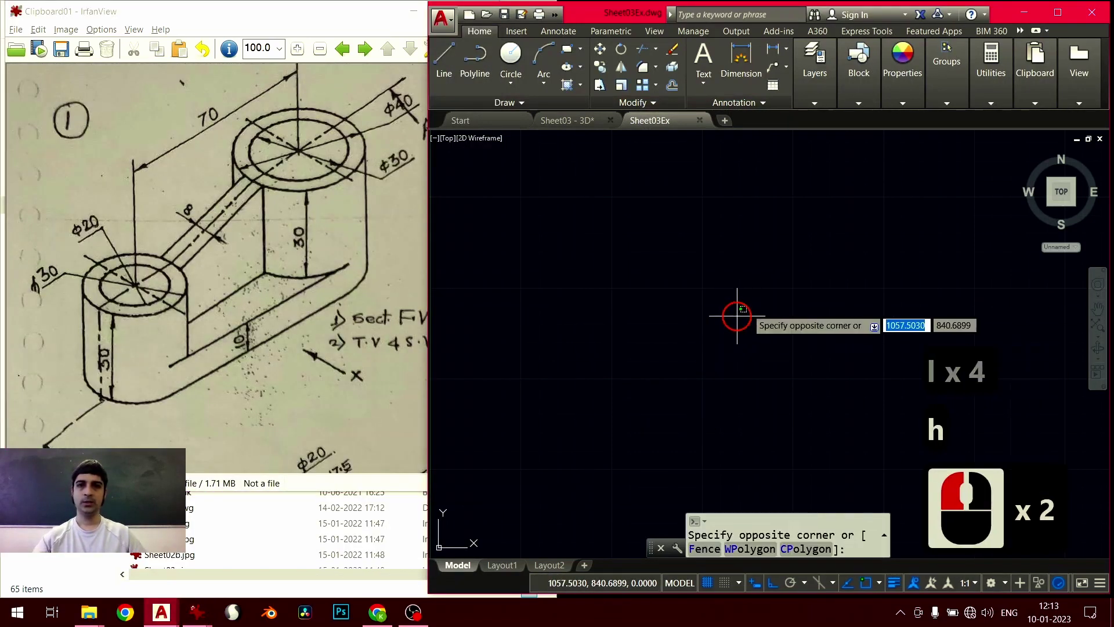
click(806, 132)
click(812, 105)
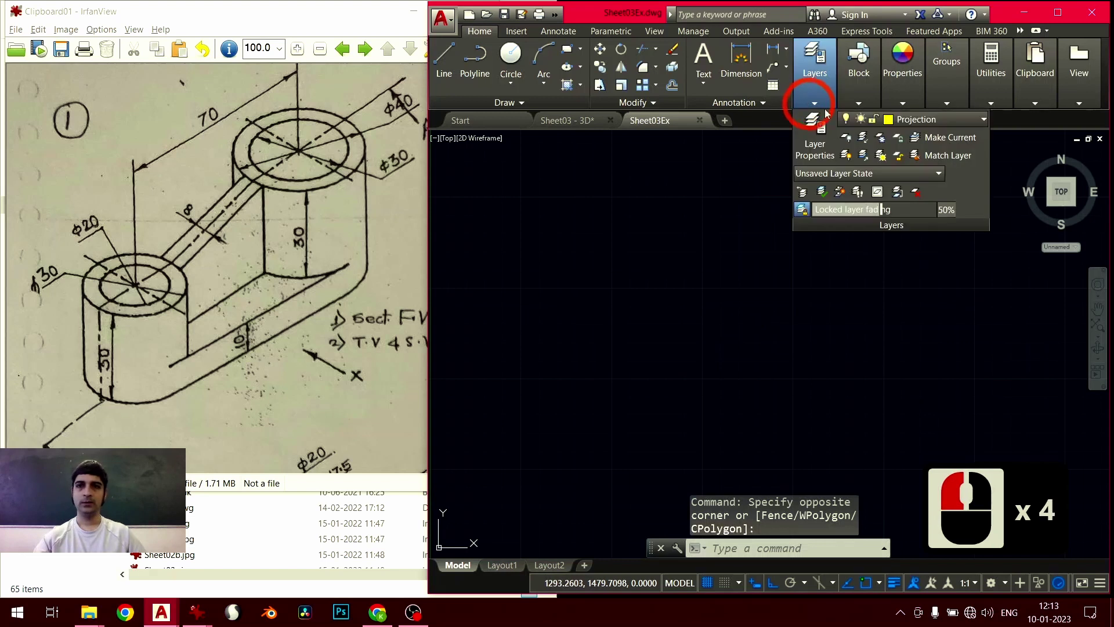
click(925, 120)
click(781, 315)
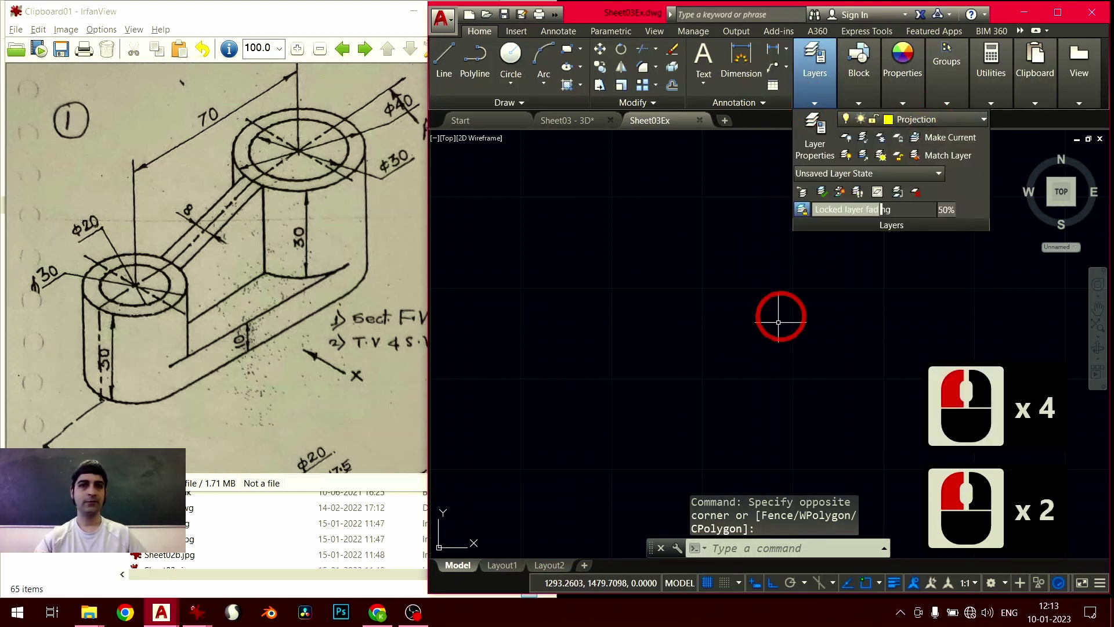
click(758, 344)
click(708, 410)
click(705, 413)
scroll(705, 414, down, 1)
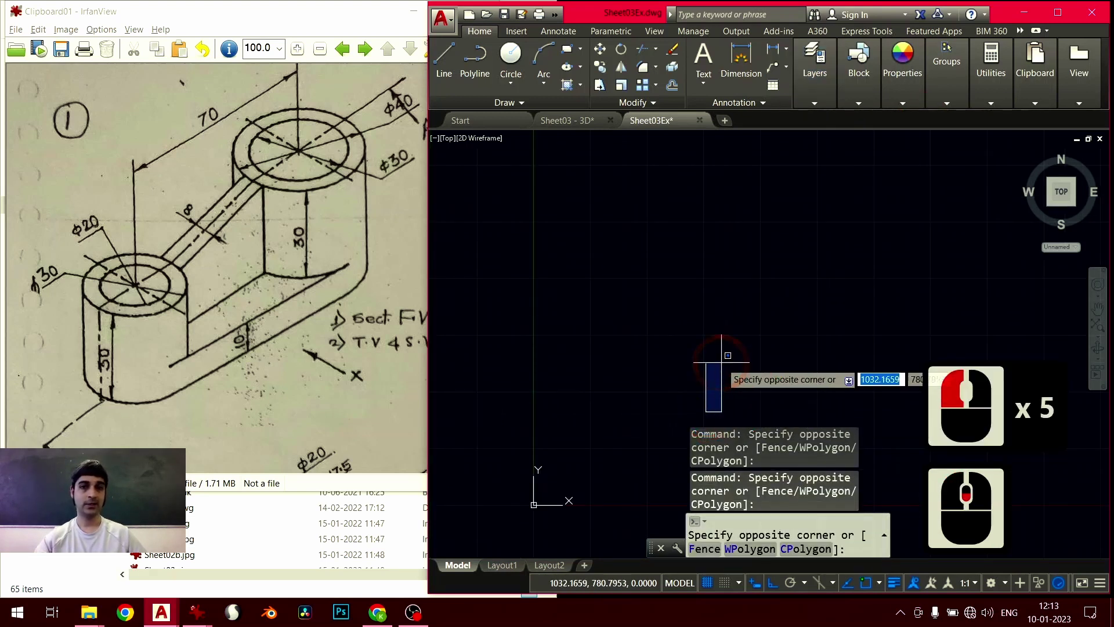
click(661, 385)
click(660, 384)
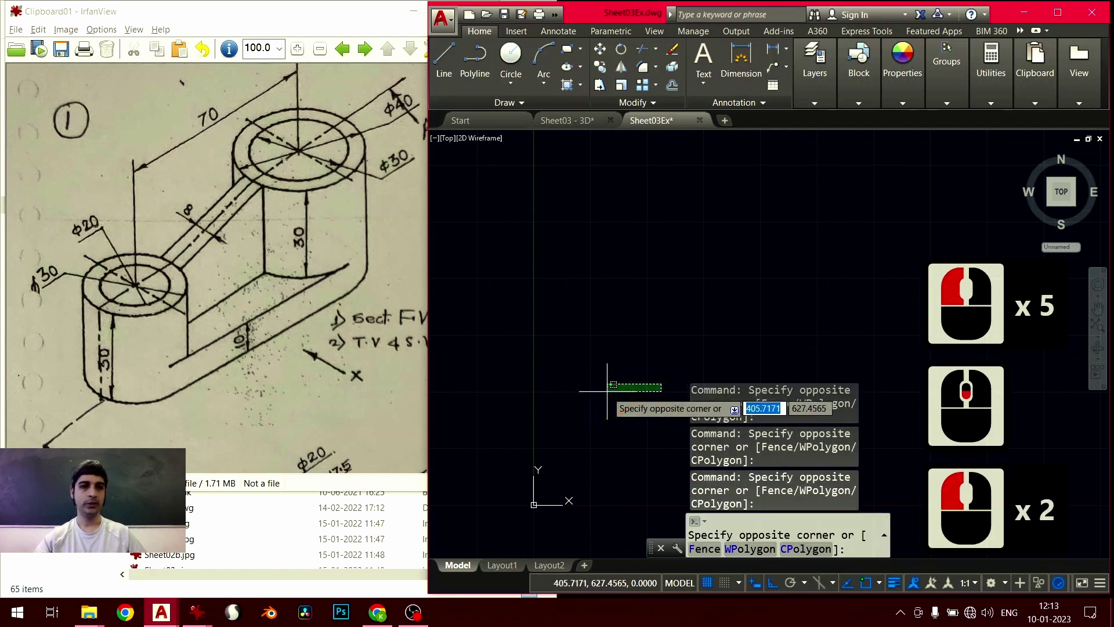
click(548, 385)
Switch to IrfanView and view the bracket sketch full screen to study its dimensions and required views
click(343, 411)
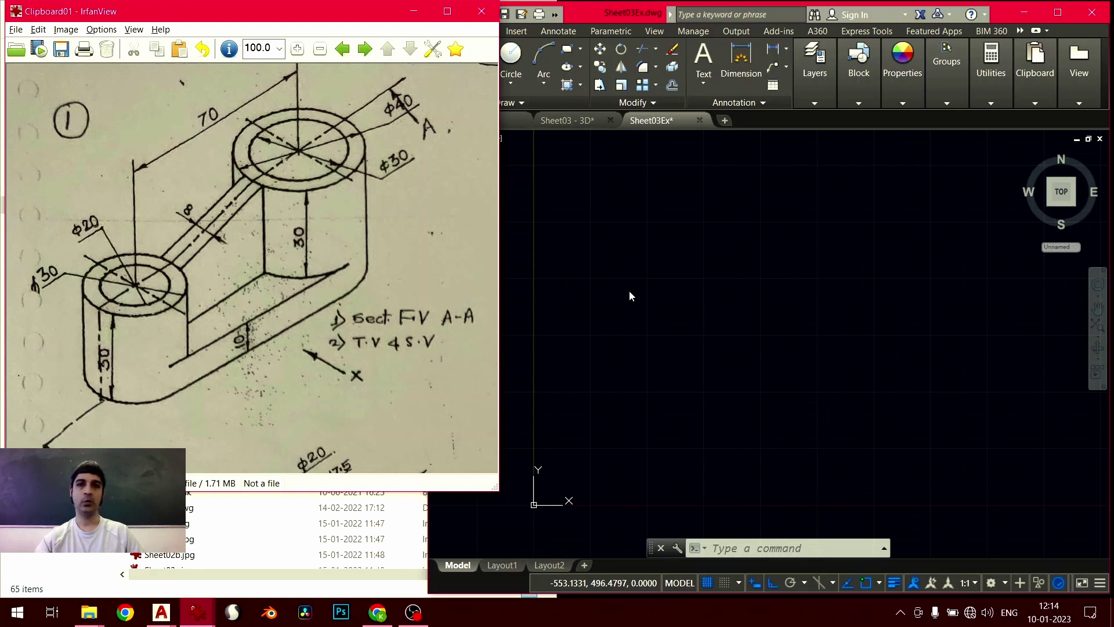
click(230, 319)
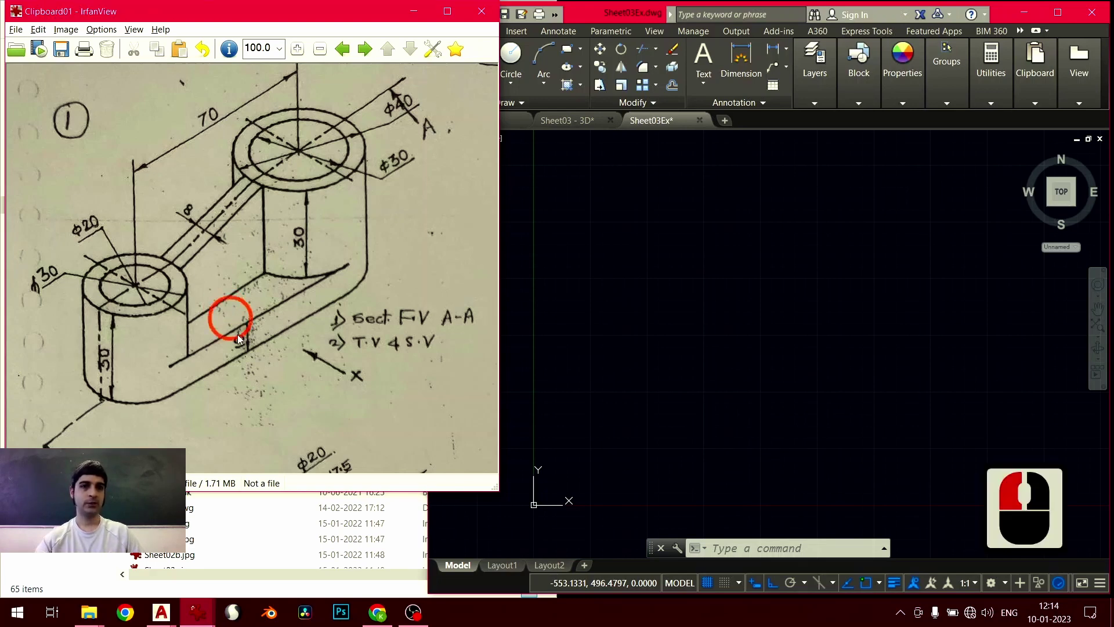
key(Return)
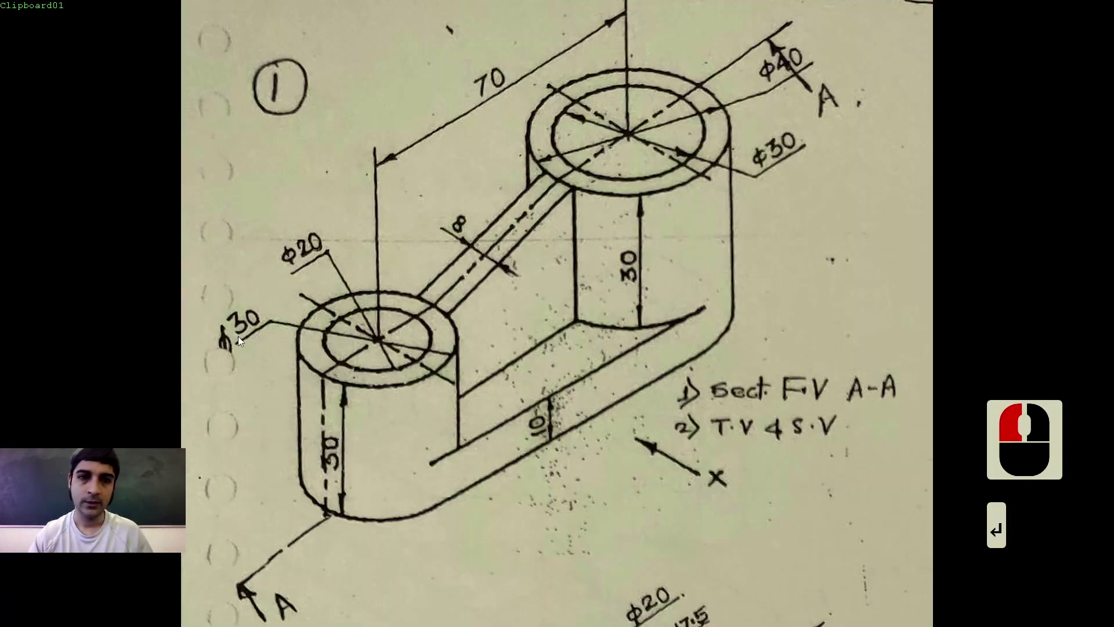
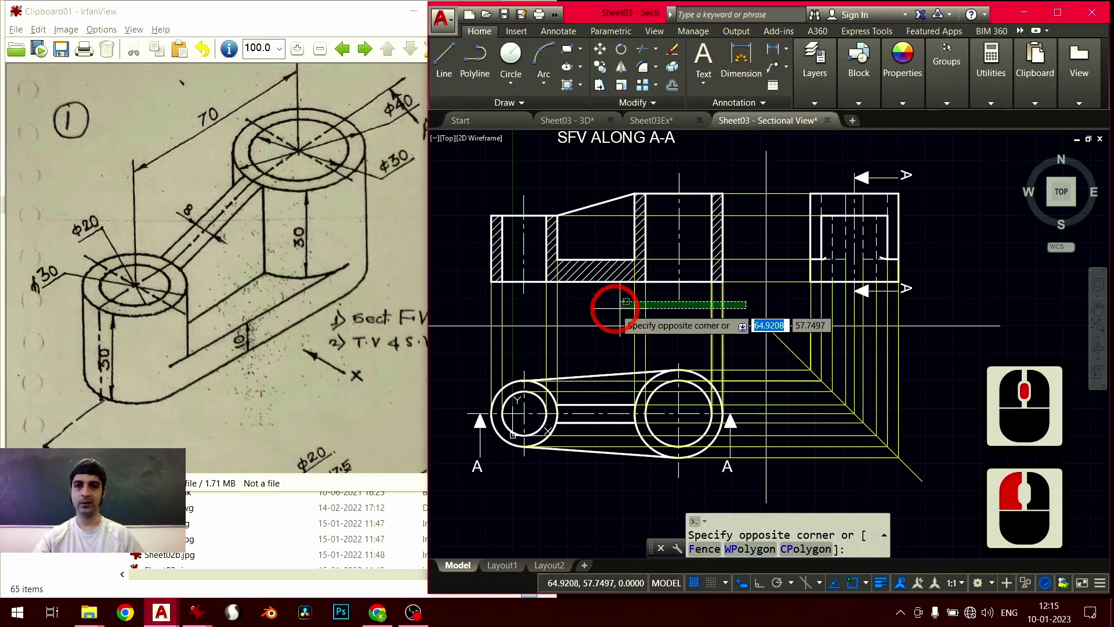
Examine the projection lines linking the front, top and side views in the AutoCAD drawing Sheet03 - Sectional View
click(487, 315)
click(770, 172)
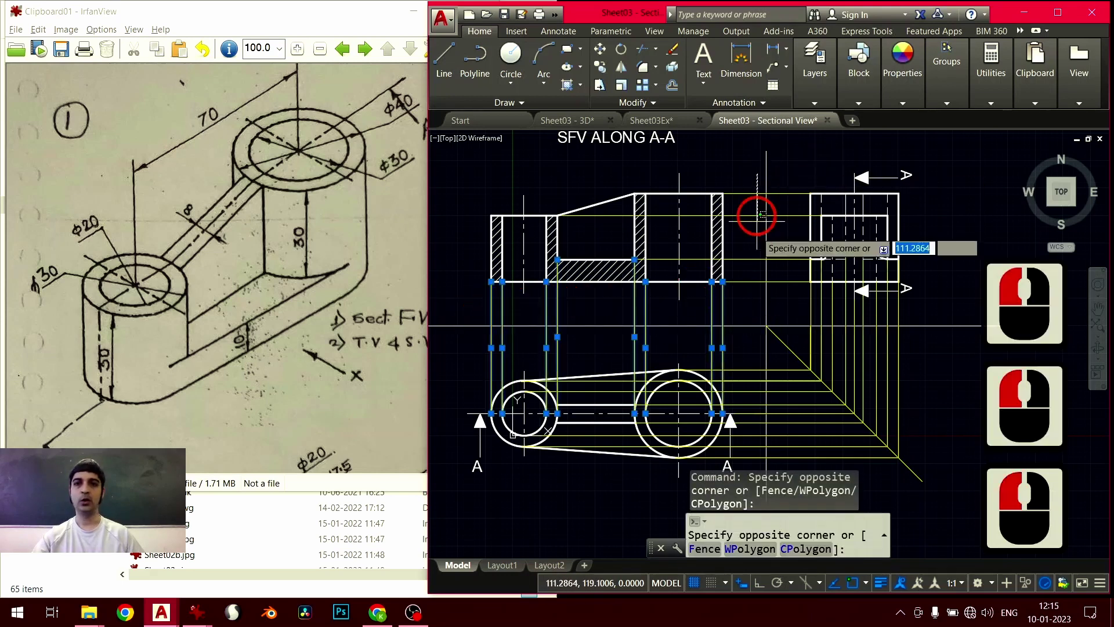
click(745, 311)
key(Escape)
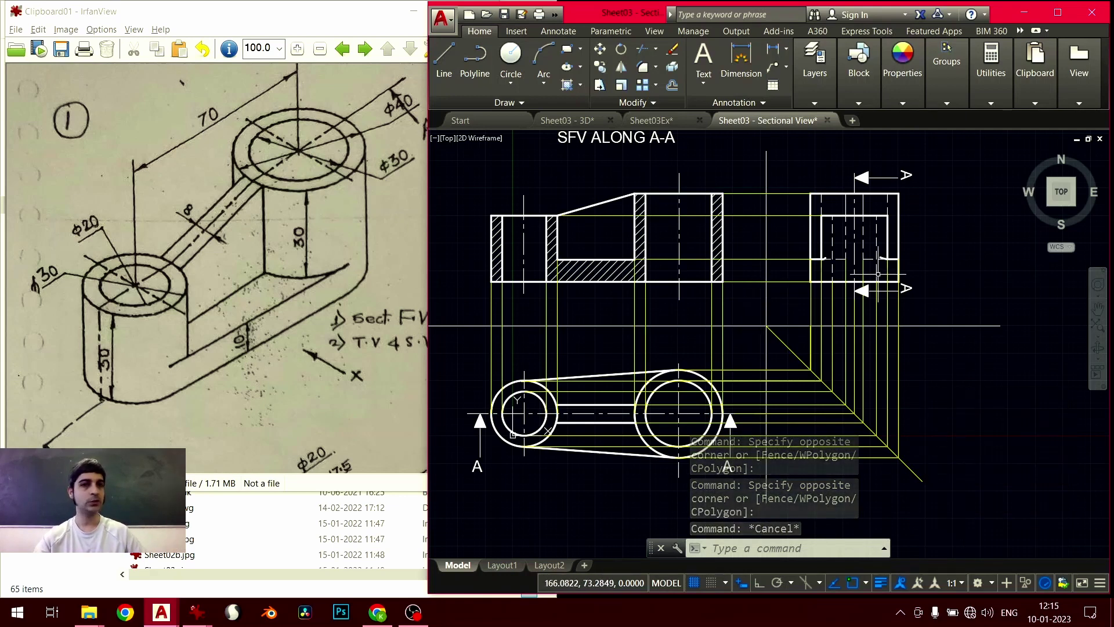
middle_drag(840, 325, 870, 319)
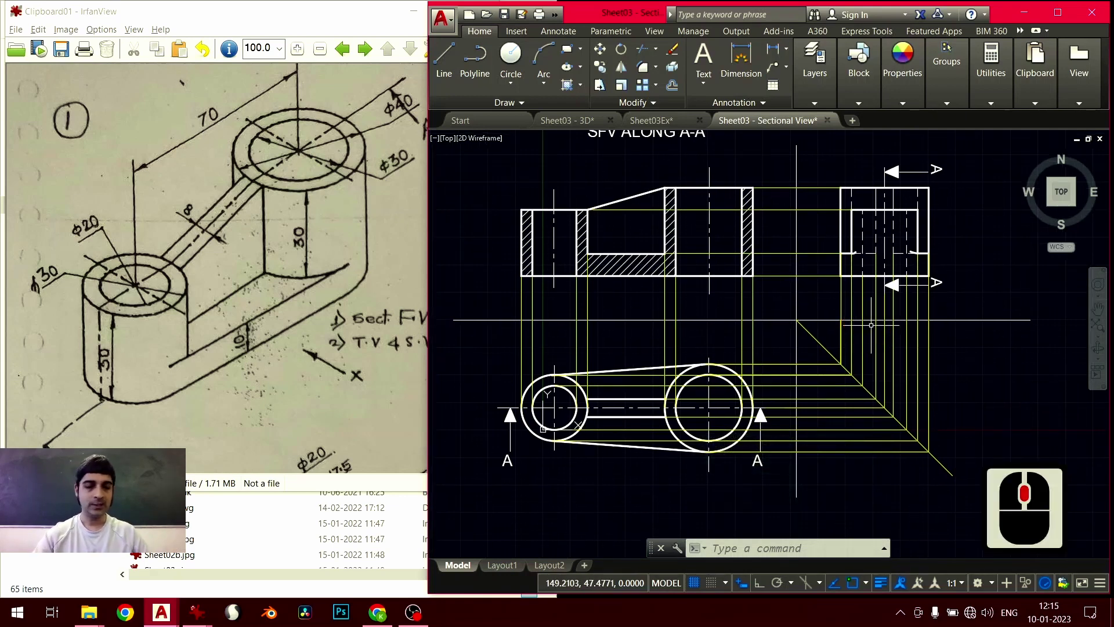
middle_drag(758, 373, 771, 354)
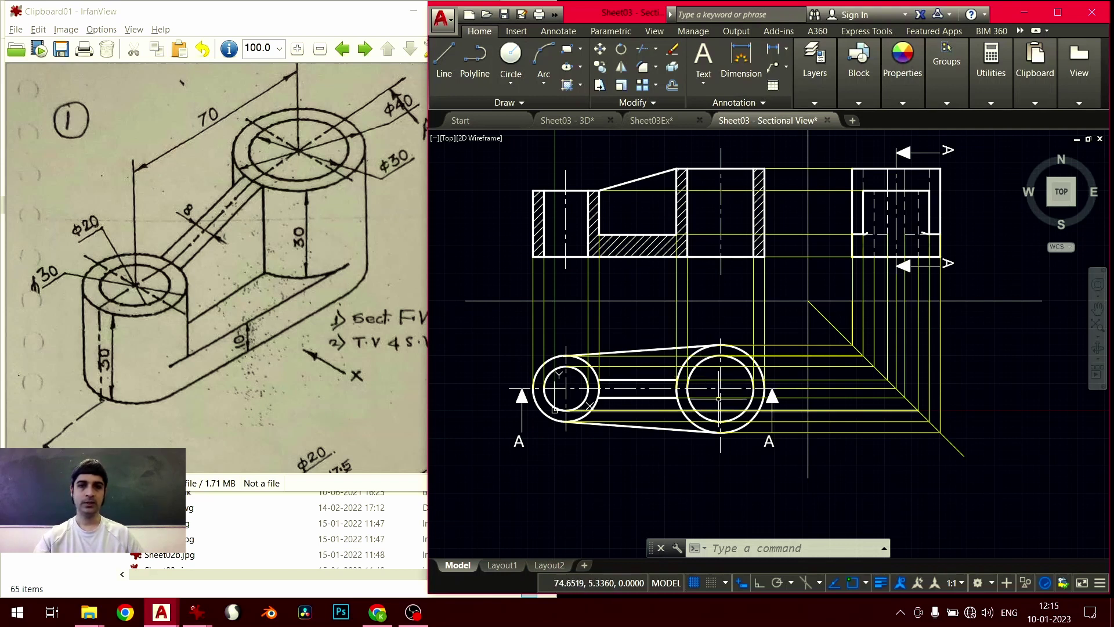
Return to the Sheet03Ex drawing, then switch to IrfanView and examine the bracket sketch's dimensions
click(659, 120)
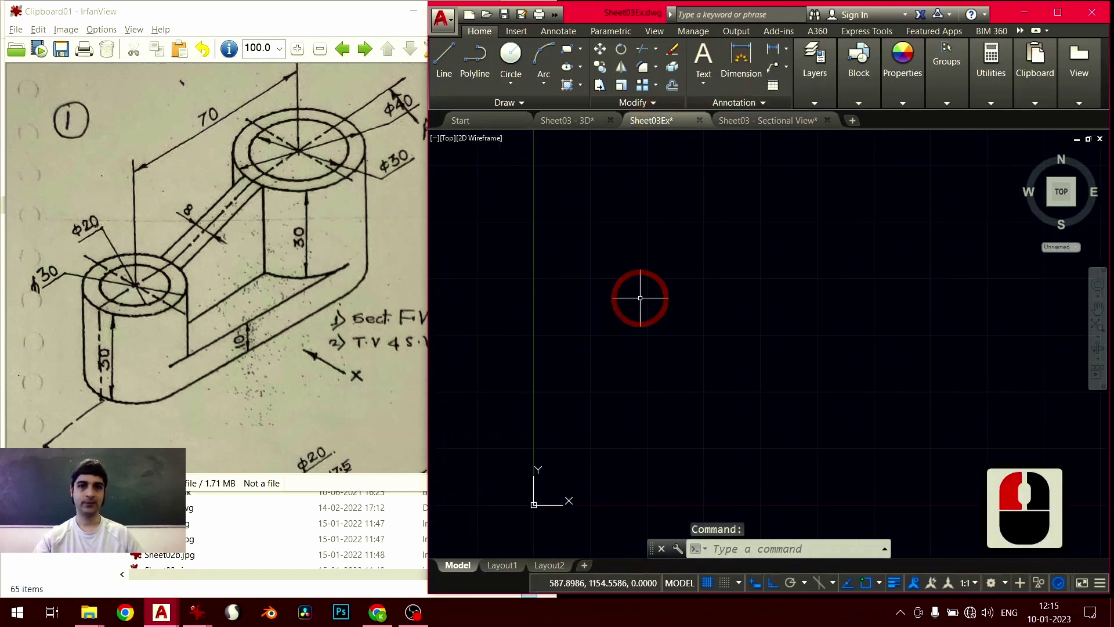
middle_drag(737, 303, 706, 317)
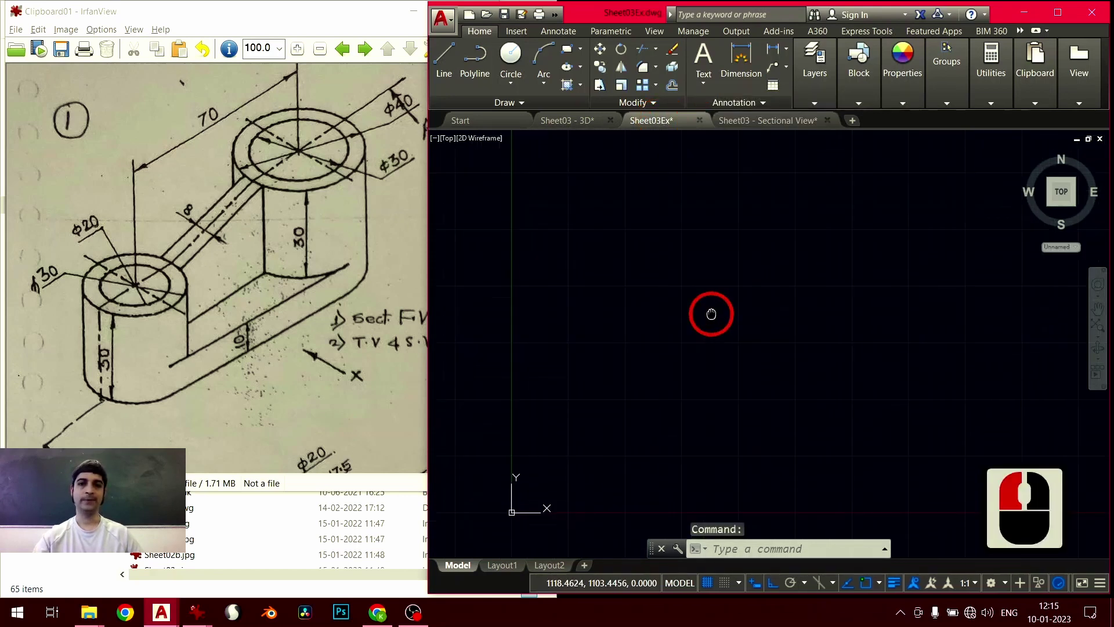
click(238, 310)
click(254, 151)
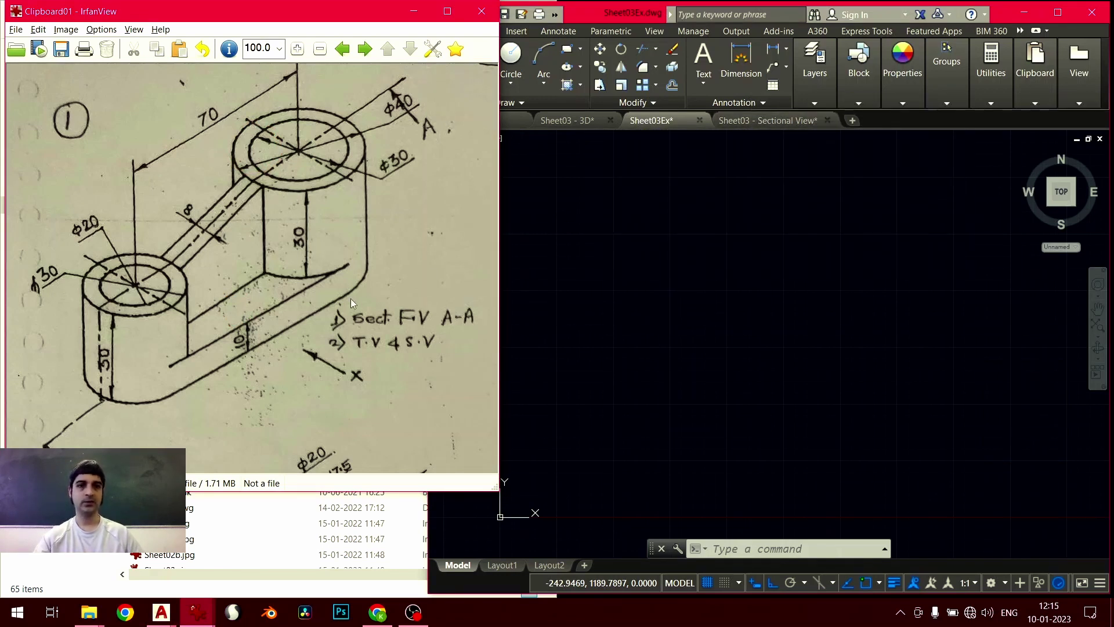
click(339, 332)
click(127, 318)
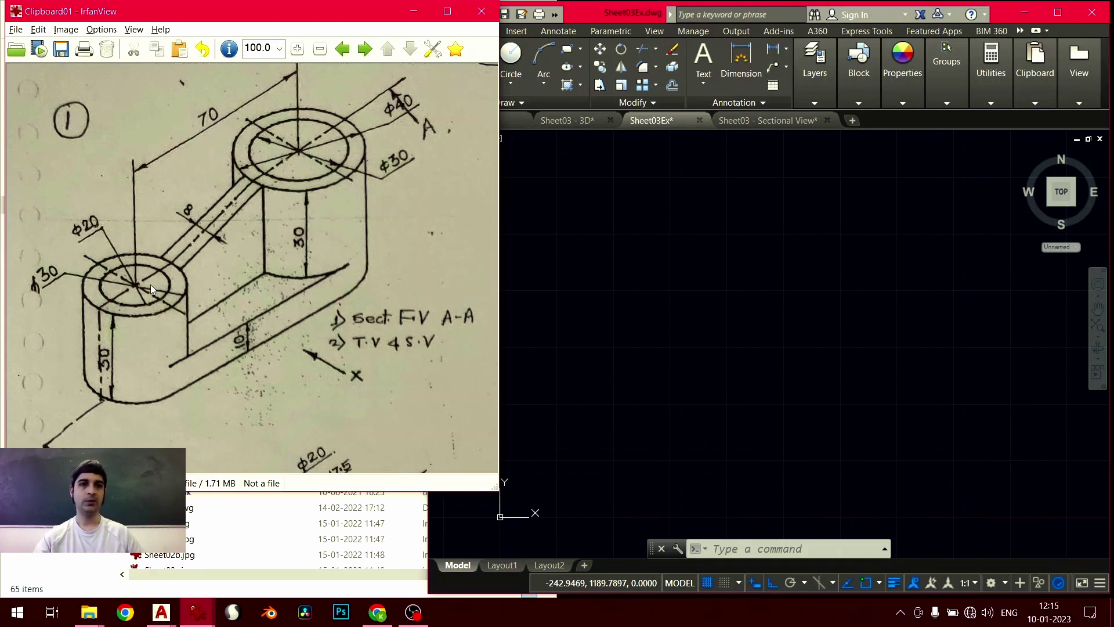
View the bracket sketch full screen in IrfanView to study its dimensions and required views, then leave full screen
double_click(187, 266)
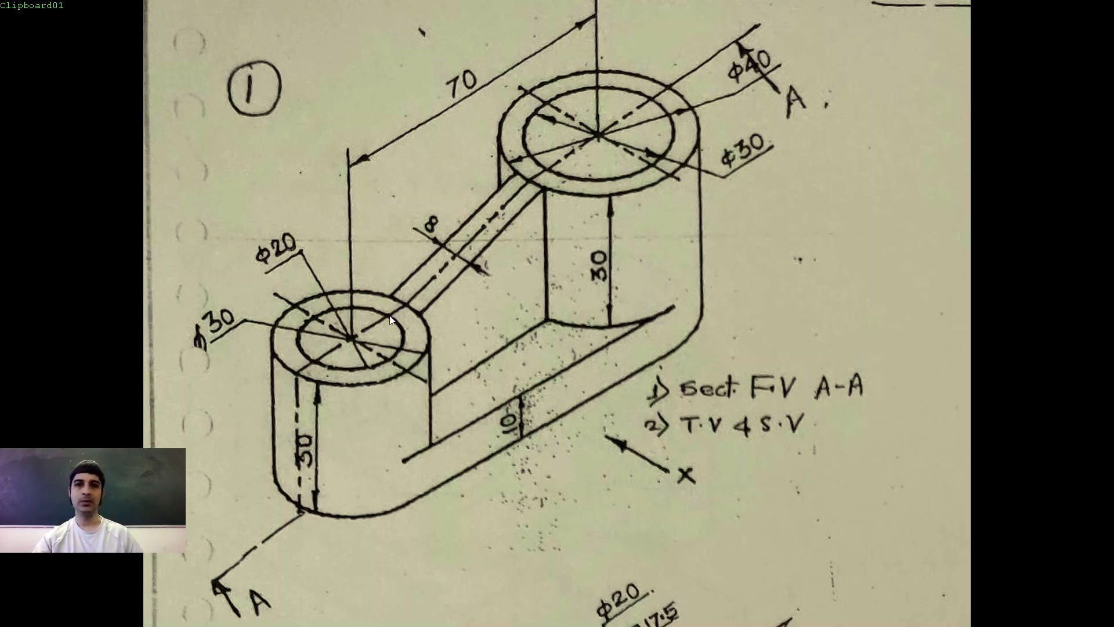
key(Escape)
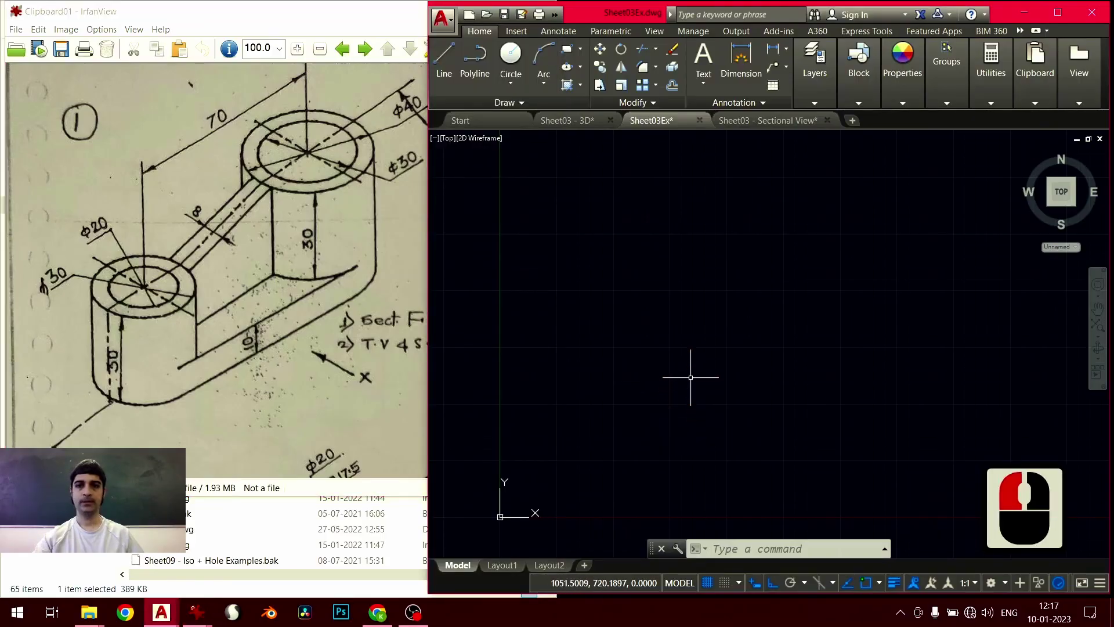
Make Object the current layer in the Sheet03Ex drawing in AutoCAD
click(814, 87)
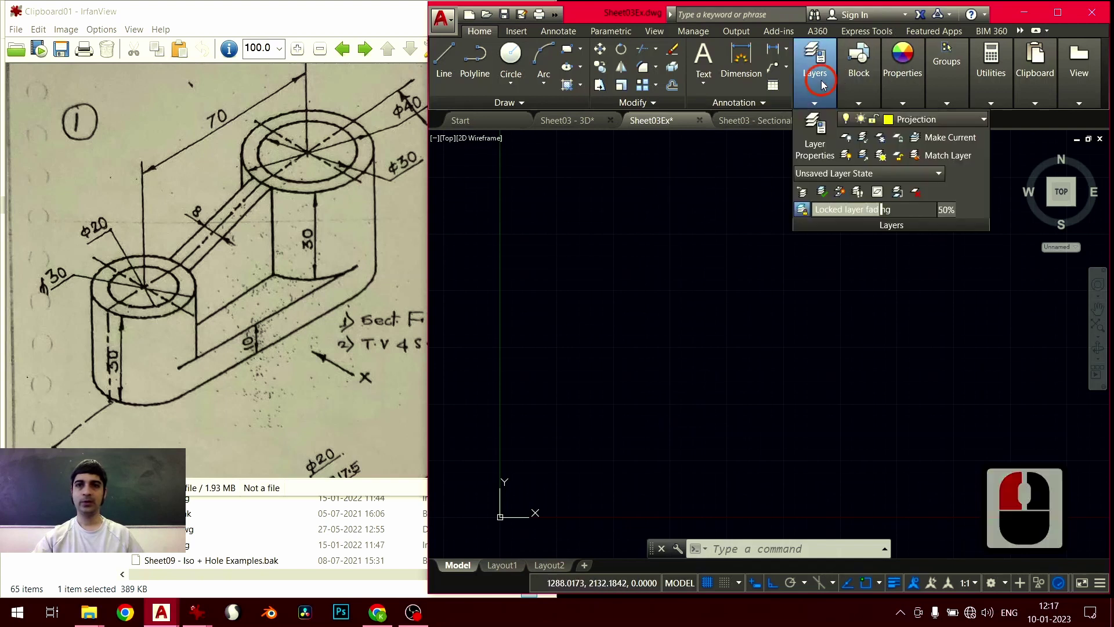
click(910, 118)
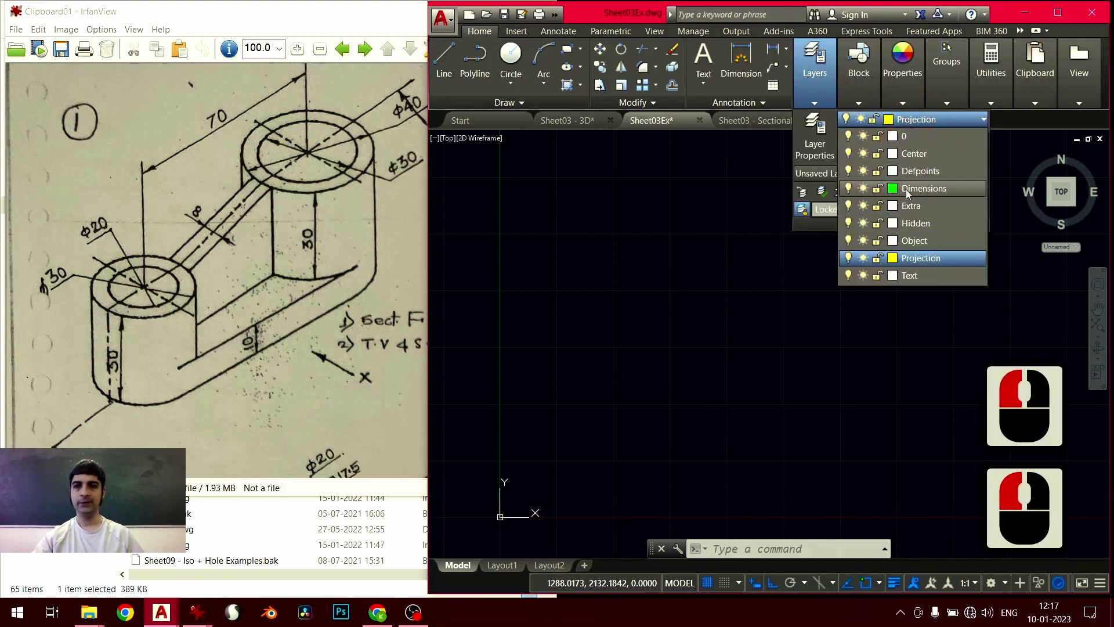
click(907, 244)
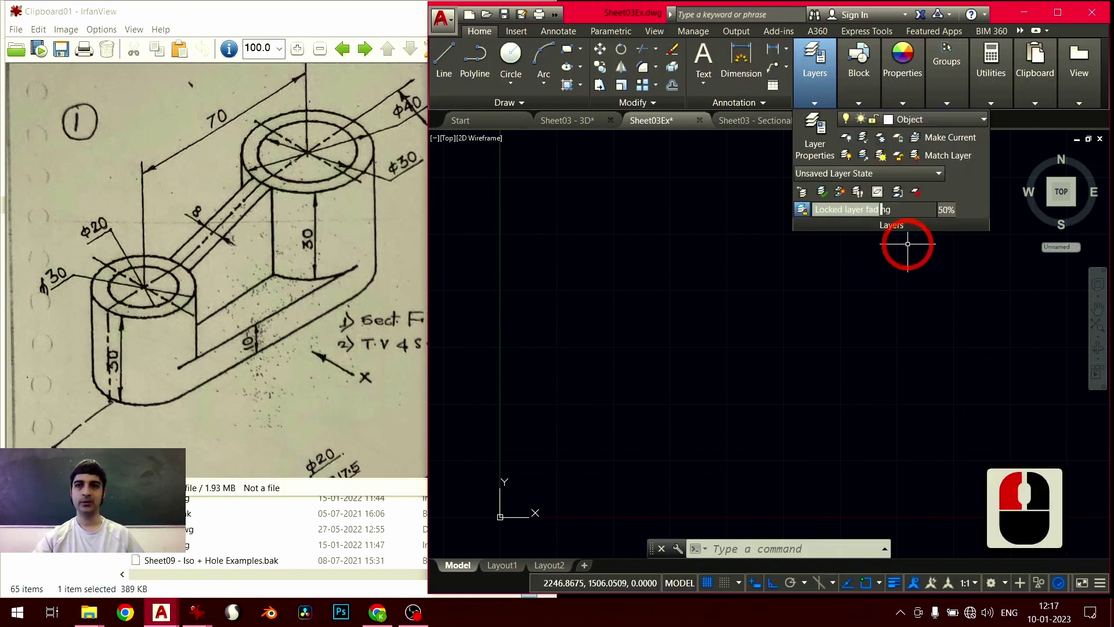
Draw a horizontal line 70 long as the centre distance between the two bosses of the top view
click(444, 61)
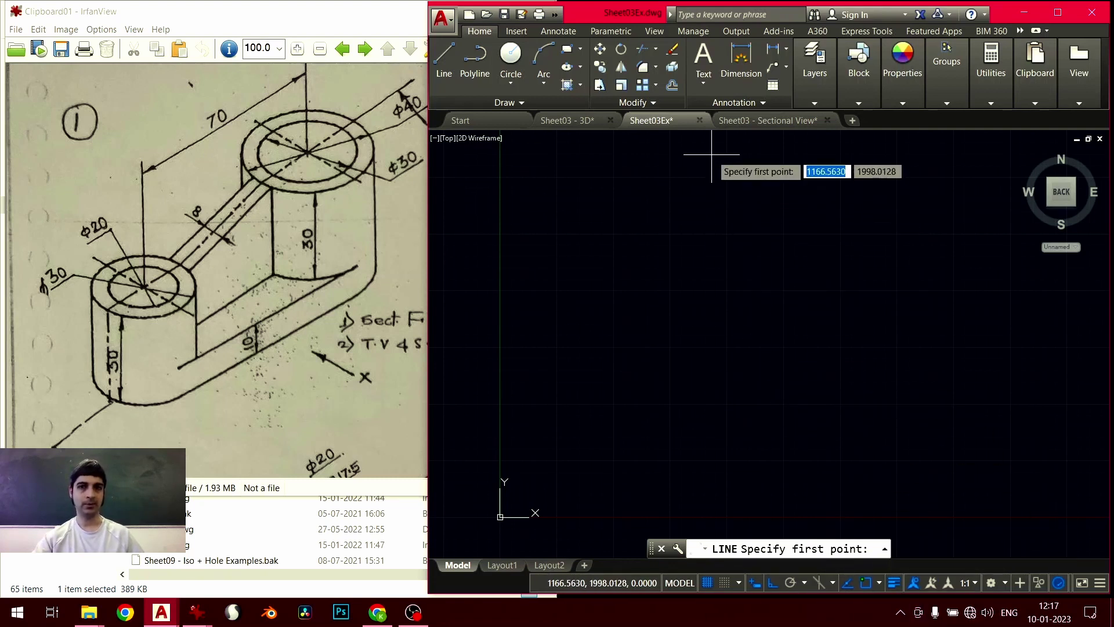
click(521, 316)
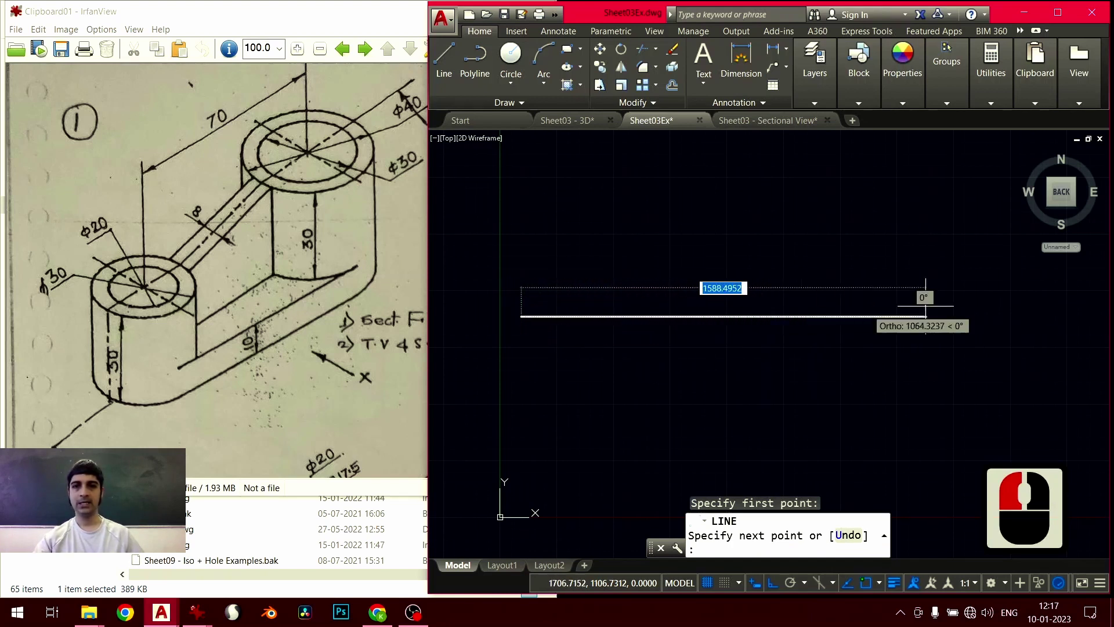
text(70)
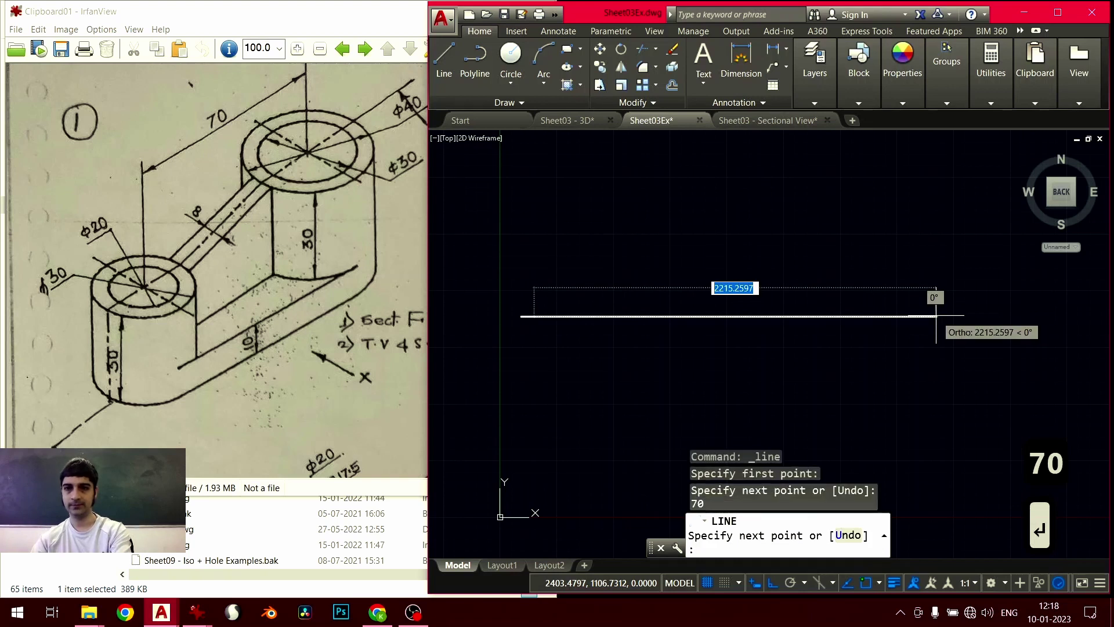
key(Return)
key(Return)
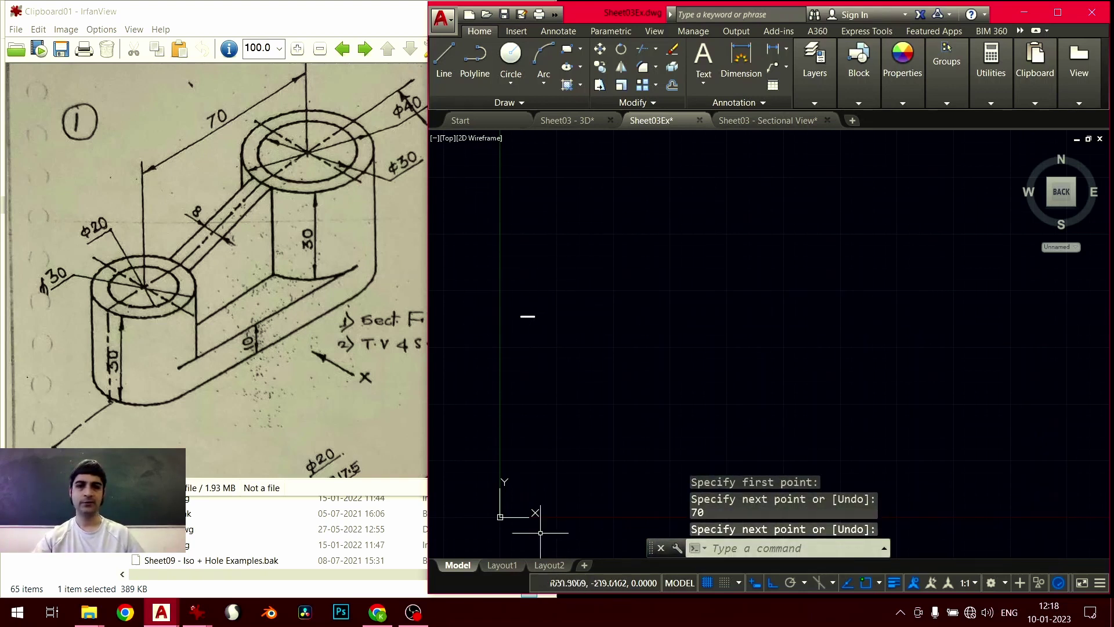
Draw a circle of radius 10 centred on the left endpoint of the 70 line
scroll(522, 325, up, 5)
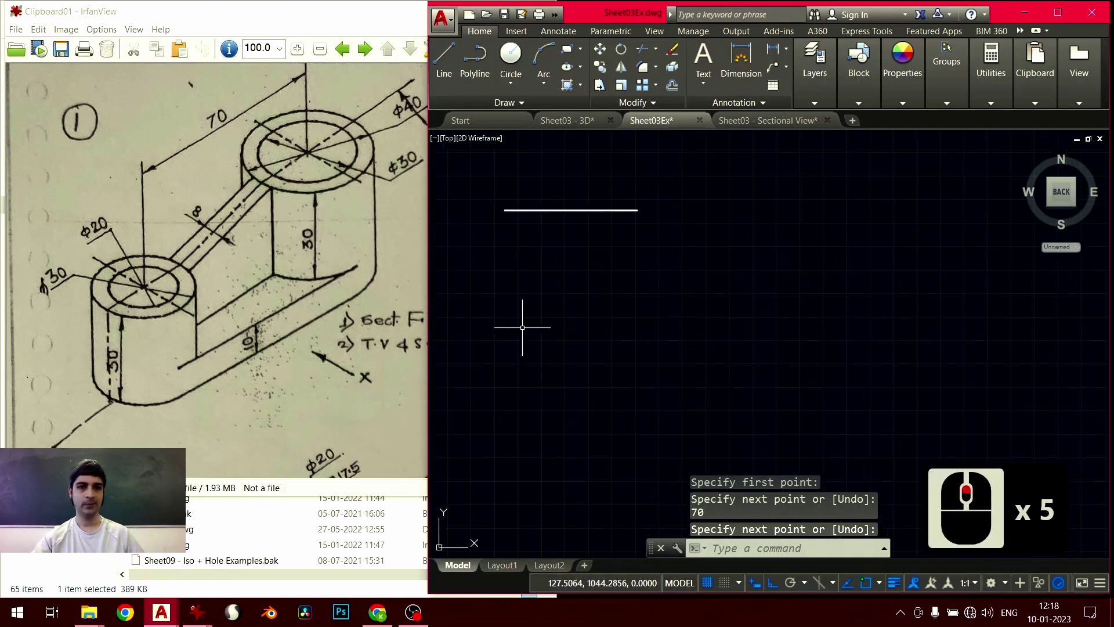
scroll(524, 316, down, 4)
mouse_move(524, 316)
middle_down()
mouse_move(592, 262)
mouse_move(590, 290)
mouse_move(588, 274)
mouse_move(639, 330)
middle_up()
scroll(584, 313, up, 2)
scroll(589, 313, up, 4)
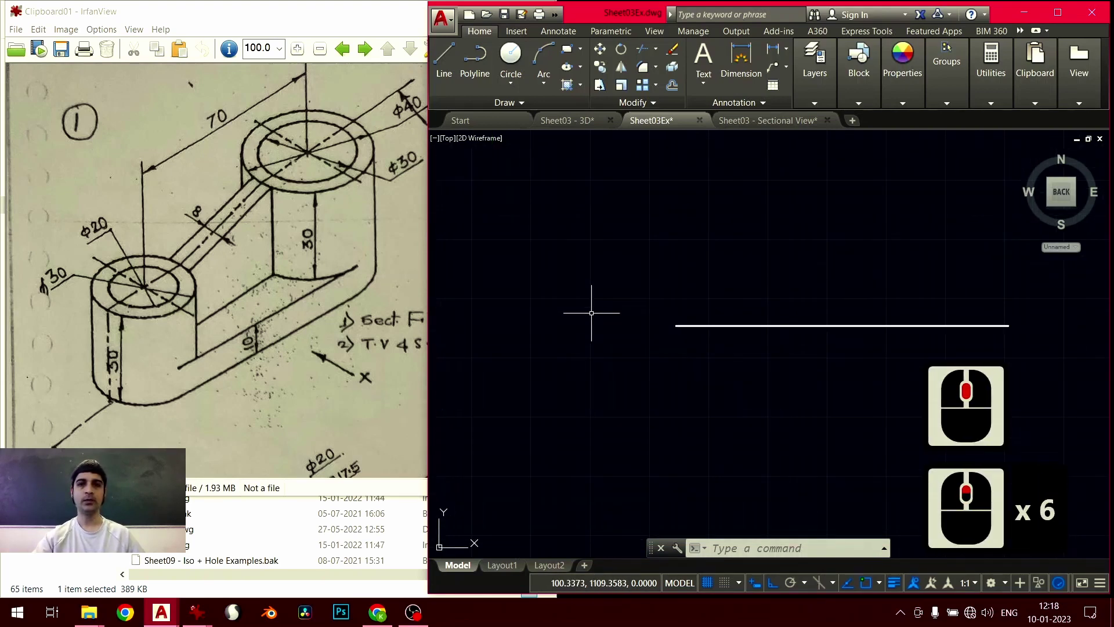
middle_drag(735, 342, 567, 353)
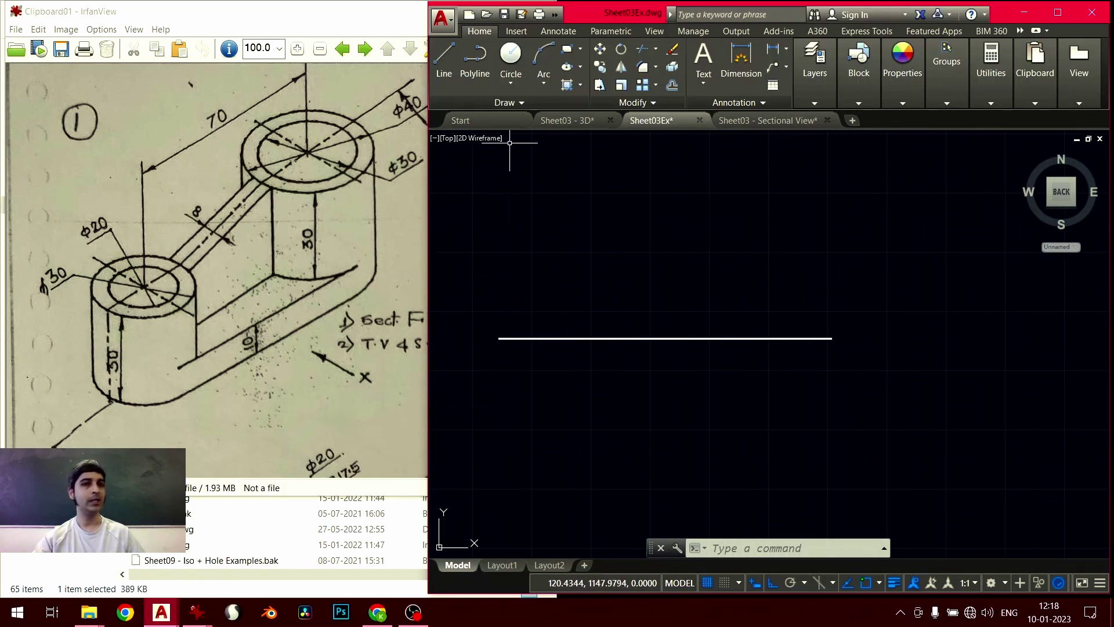
click(508, 61)
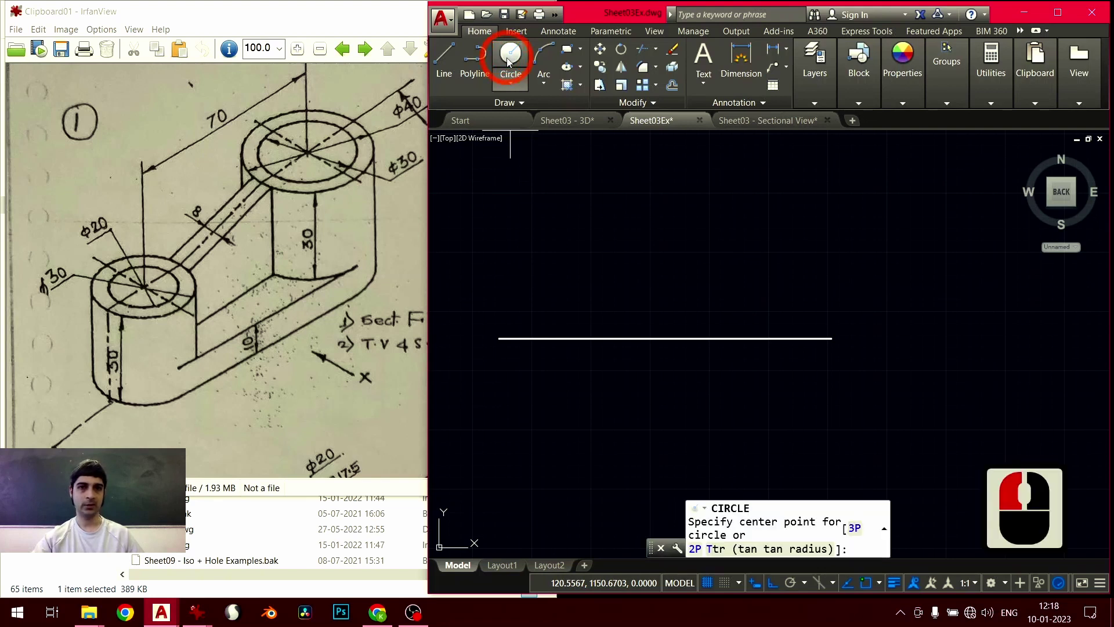
click(499, 338)
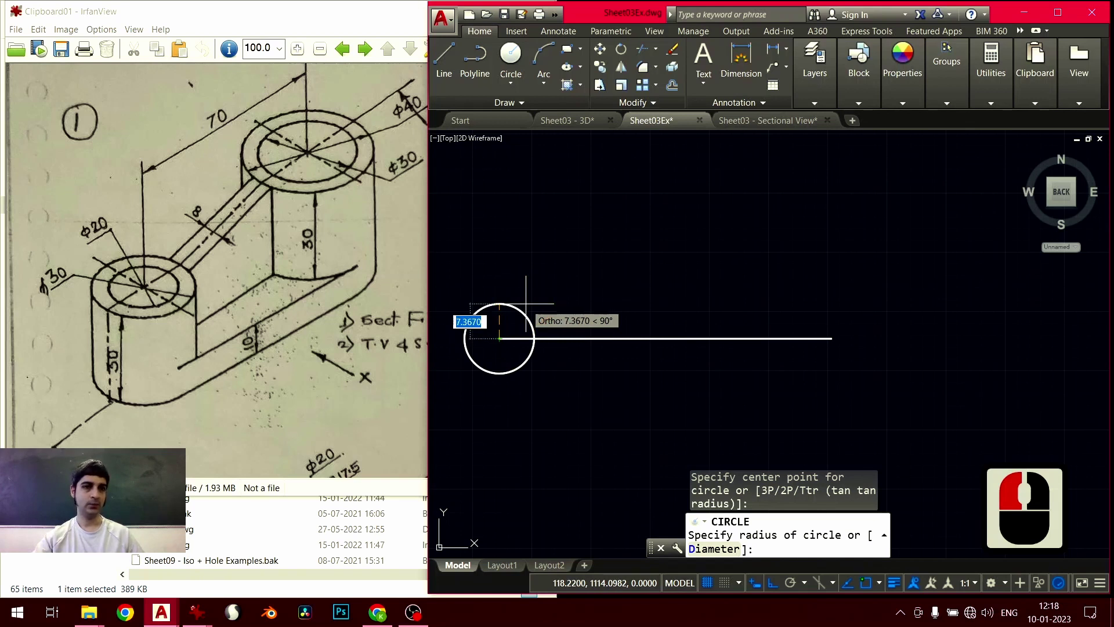
text(1)
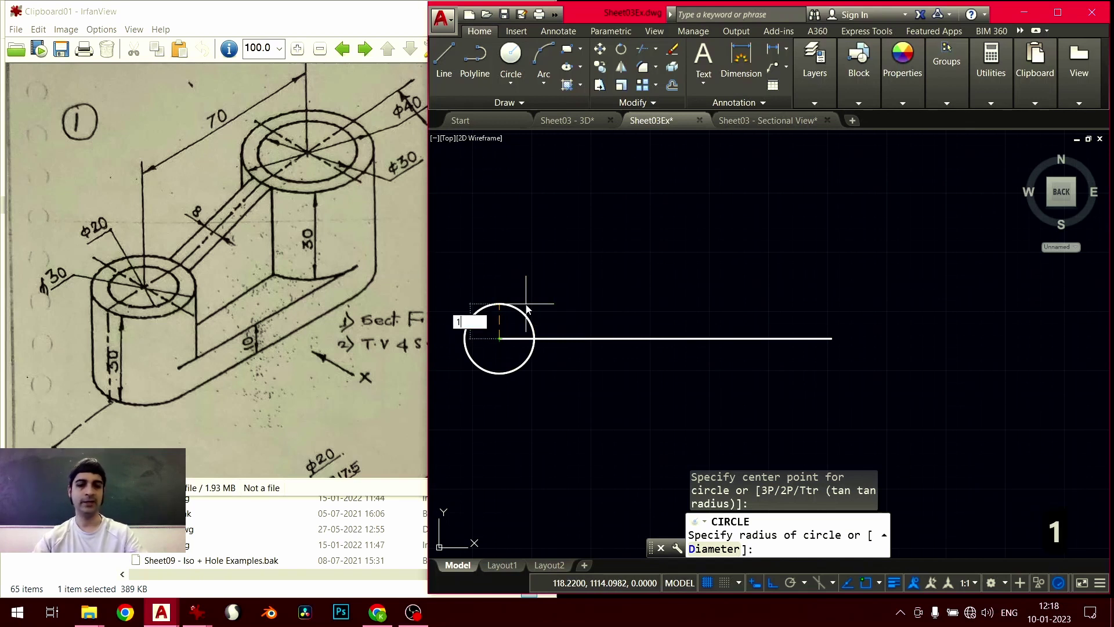
text(0)
key(Return)
Draw a concentric circle of radius 15 around the small boss hole at the line's left endpoint
text(c)
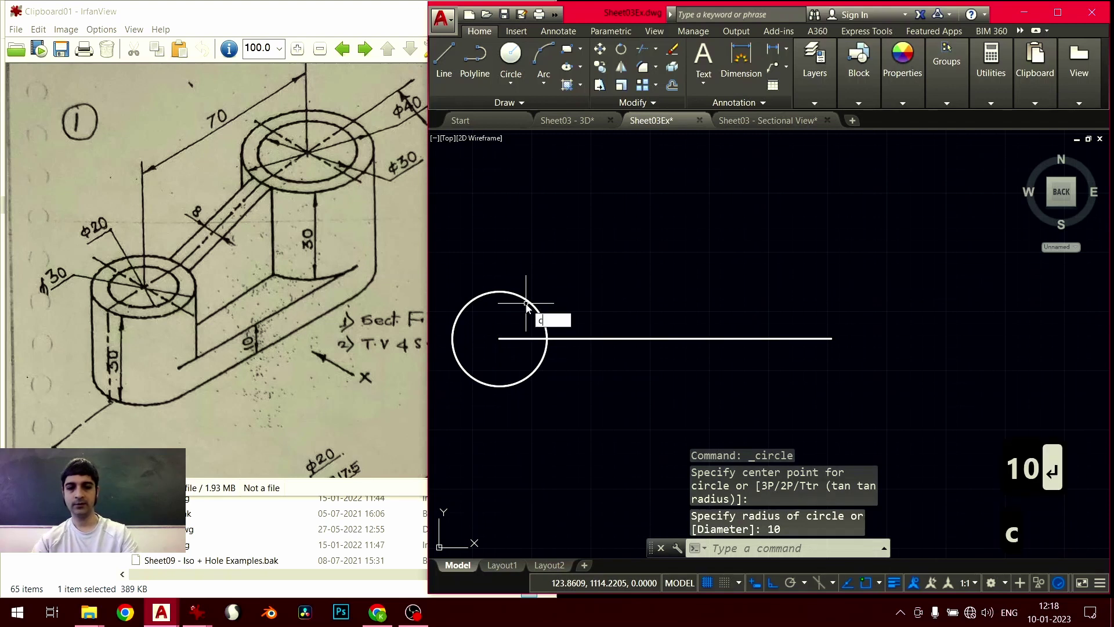
key(Return)
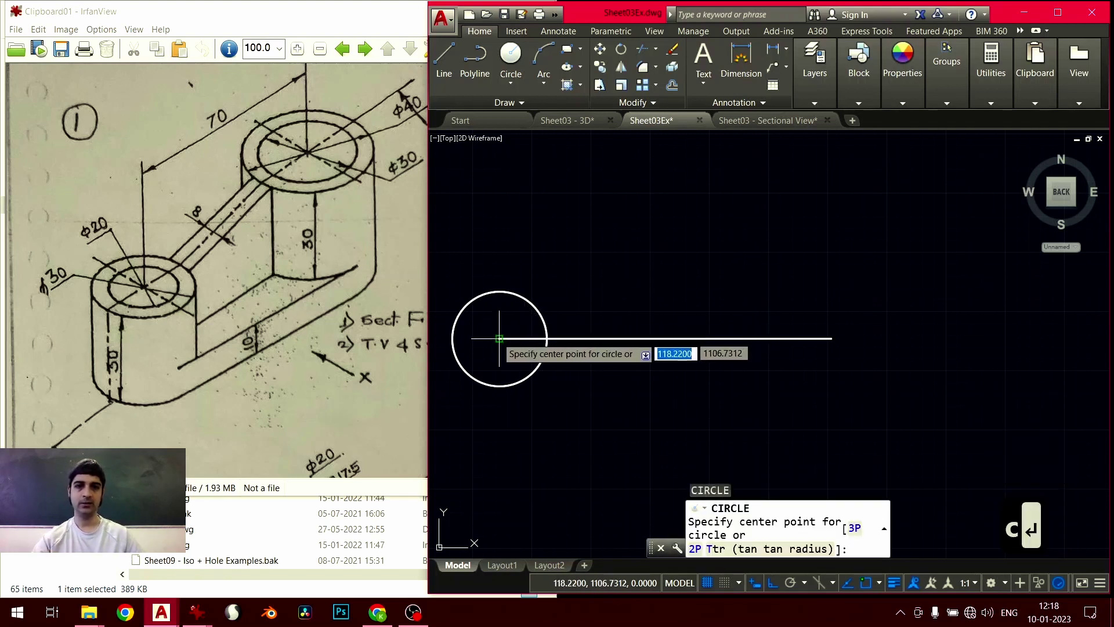
click(499, 338)
text(15)
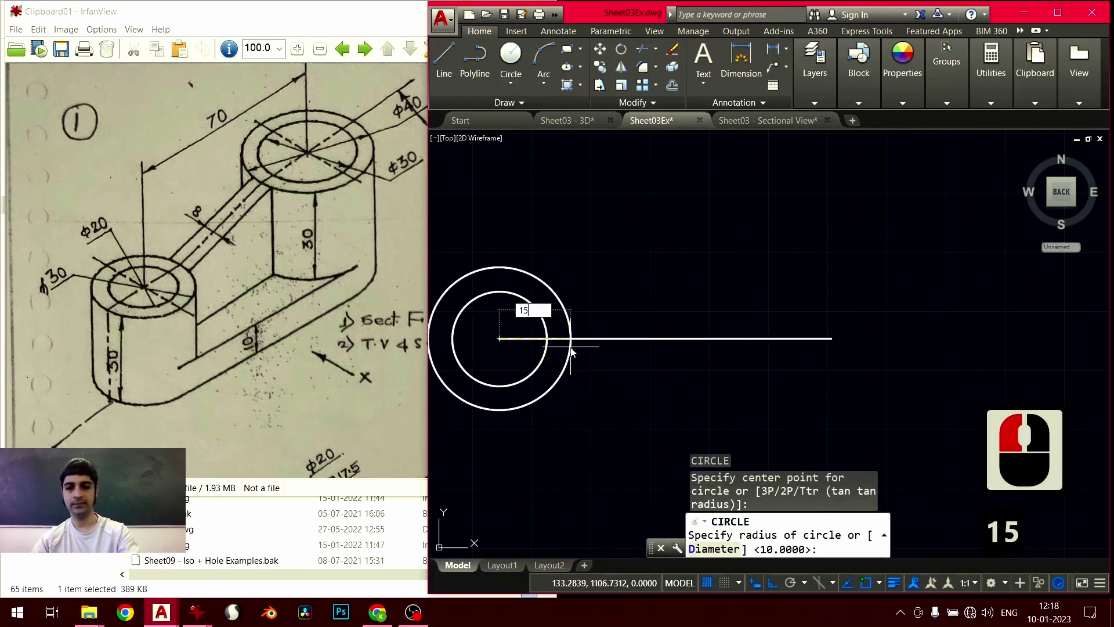
key(Return)
Copy the radius 15 circle from the left endpoint of the line to its right endpoint
mouse_move(697, 400)
middle_down()
mouse_move(722, 380)
mouse_move(704, 353)
middle_up()
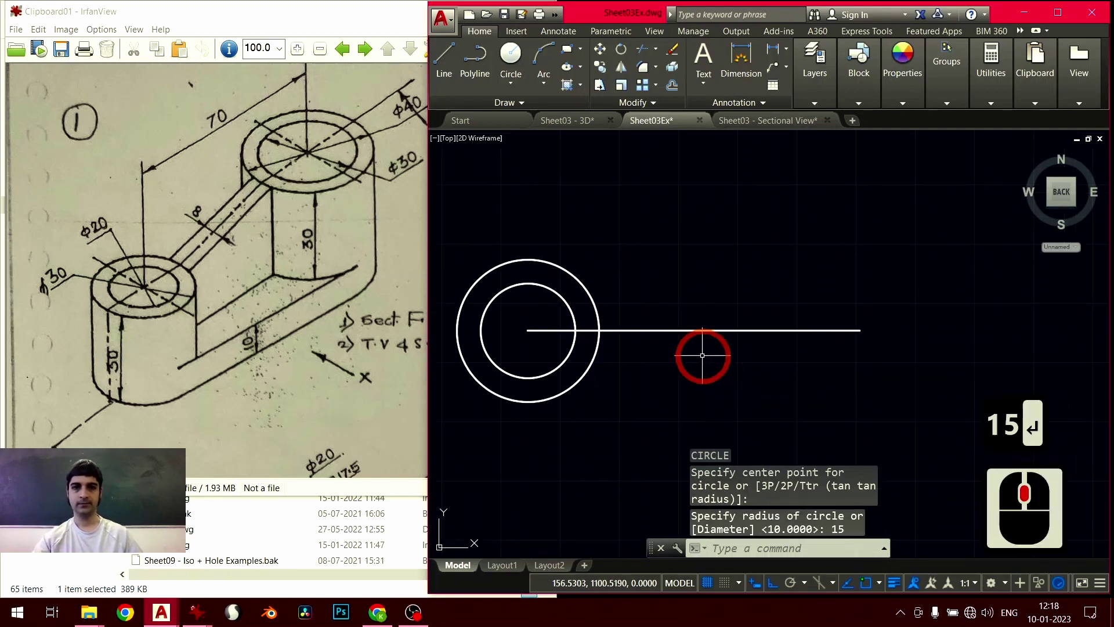
click(646, 260)
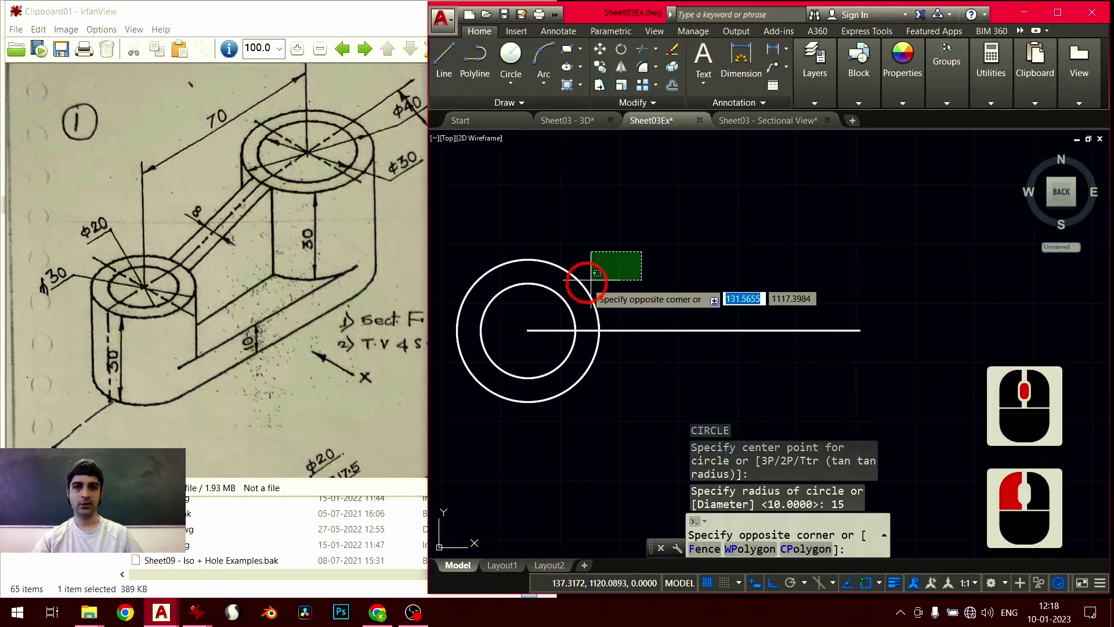
click(577, 277)
click(601, 68)
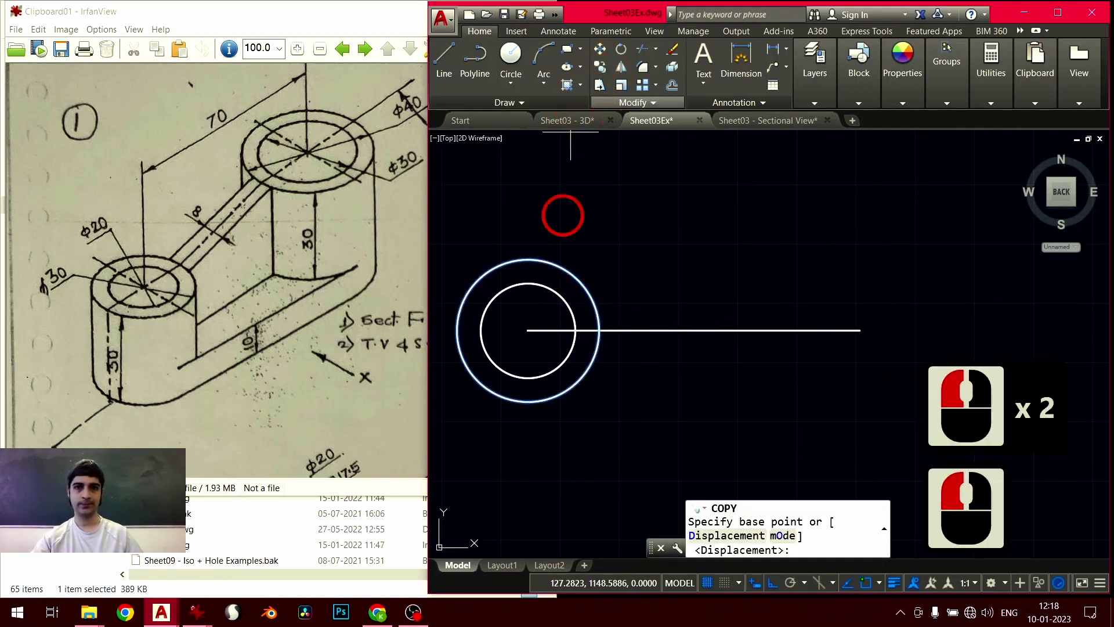
click(528, 330)
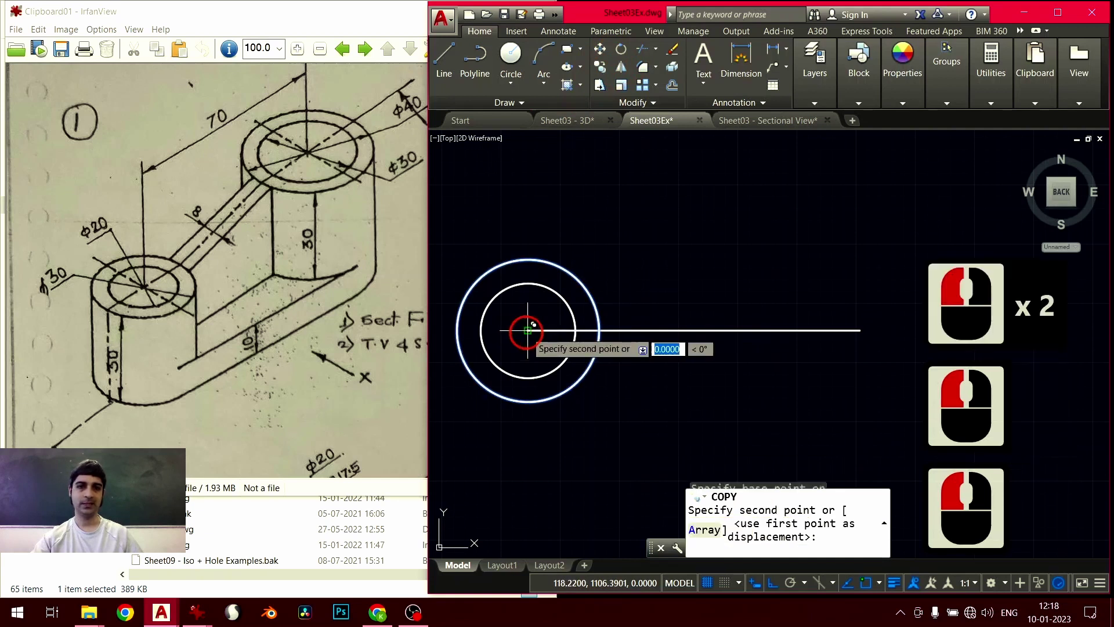
click(860, 330)
key(Escape)
Draw a concentric circle of radius 20 centred on the right endpoint of the line
middle_drag(861, 345, 814, 349)
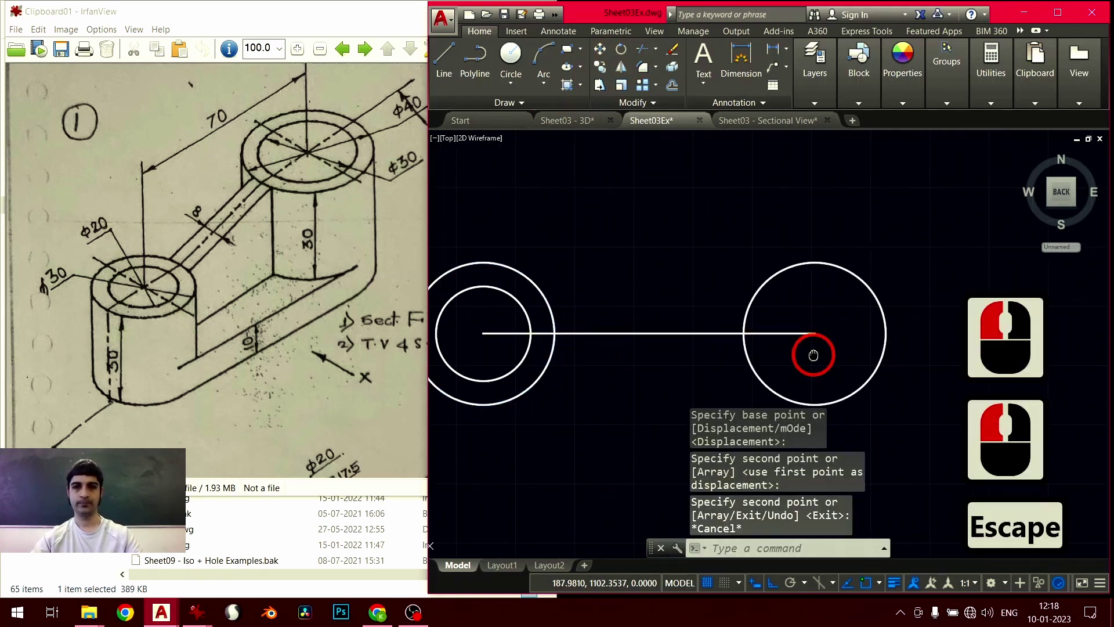
text(c)
key(Return)
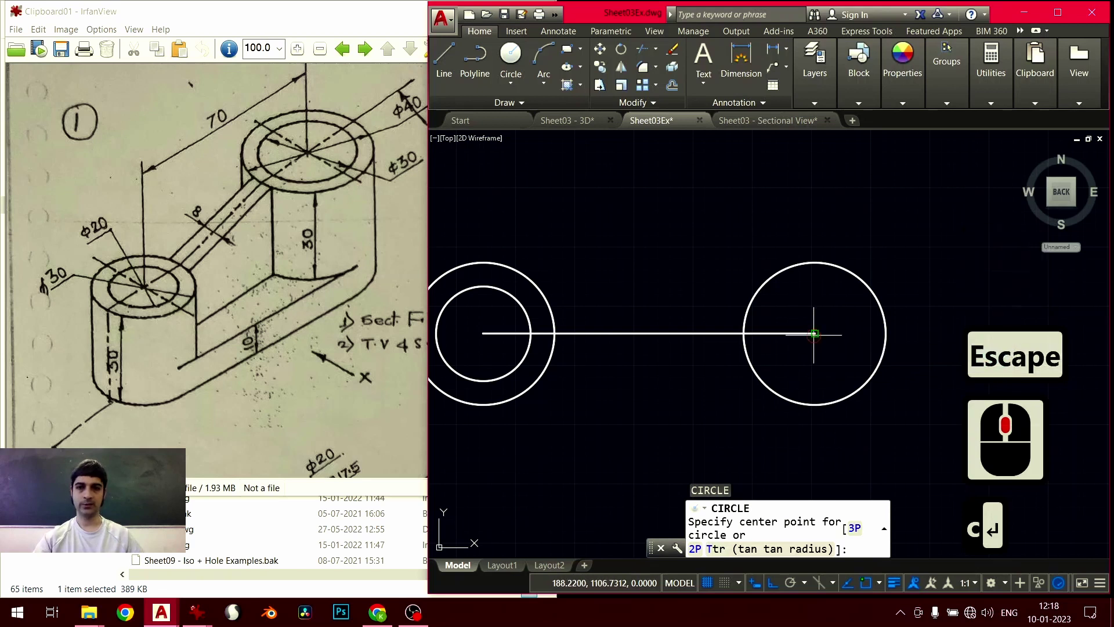
click(815, 334)
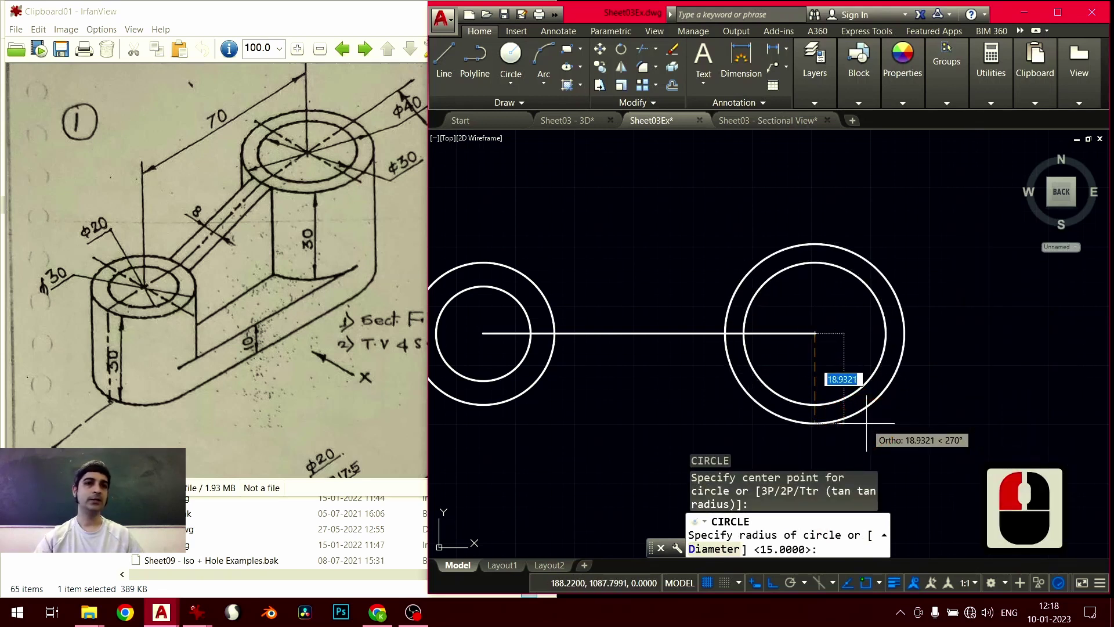
text(20)
key(Return)
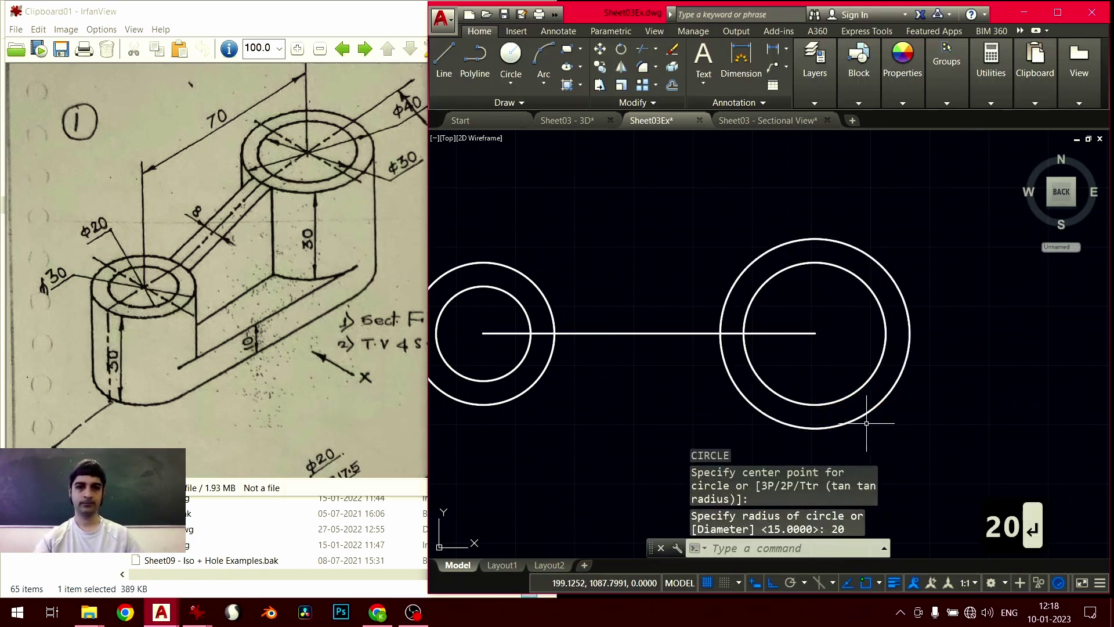
Copy the horizontal centre line 4 upward and 4 downward to form the rib's two edges
middle_drag(661, 384, 714, 365)
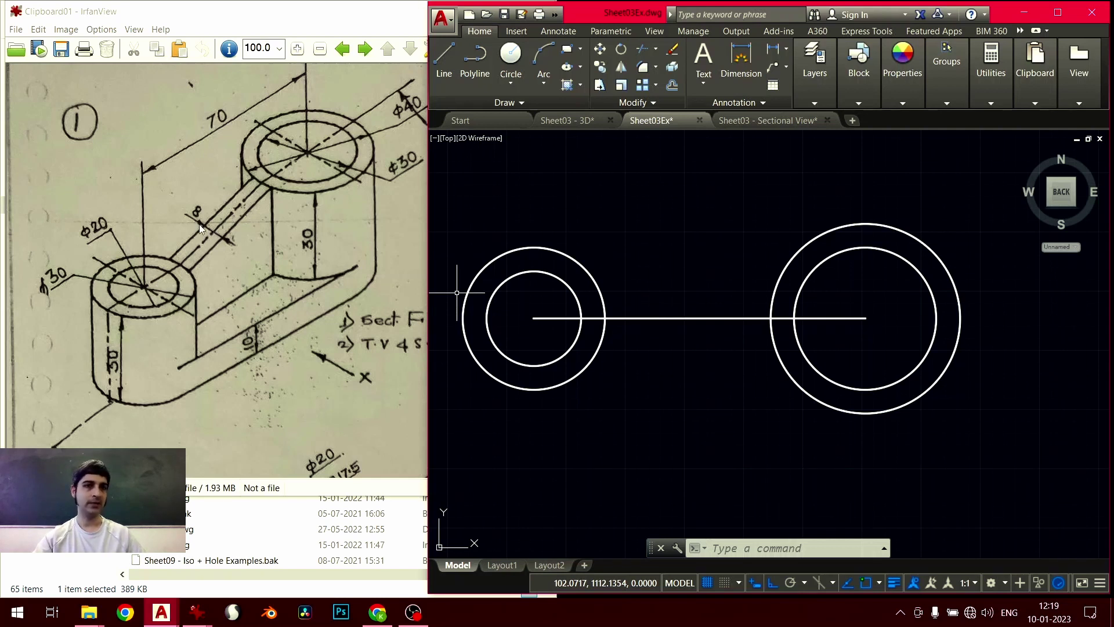
click(685, 311)
click(654, 348)
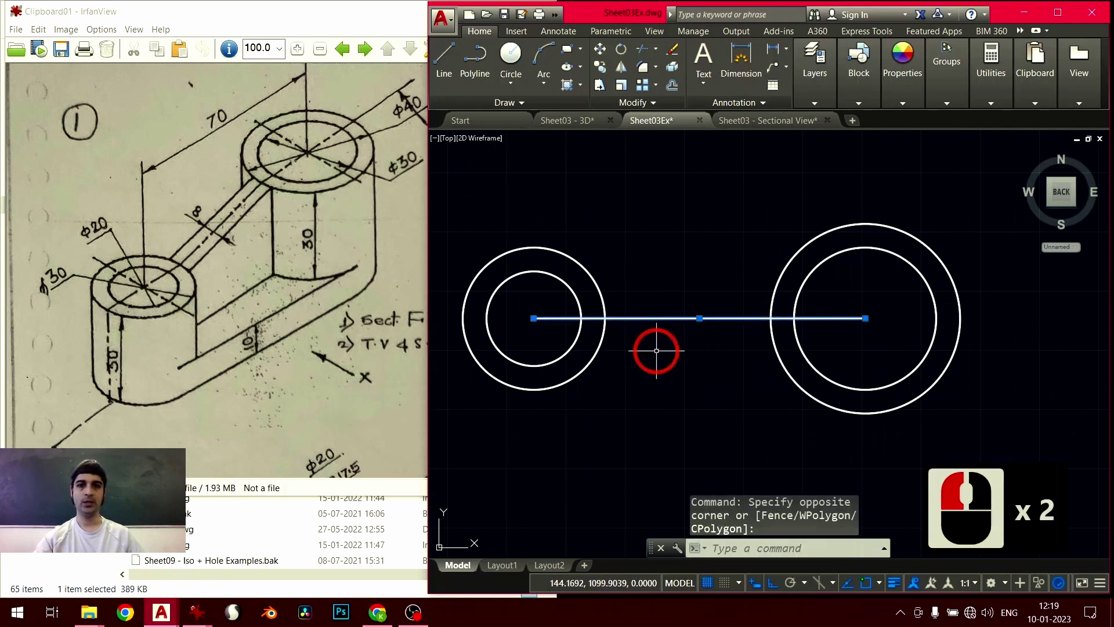
text(copy)
key(Return)
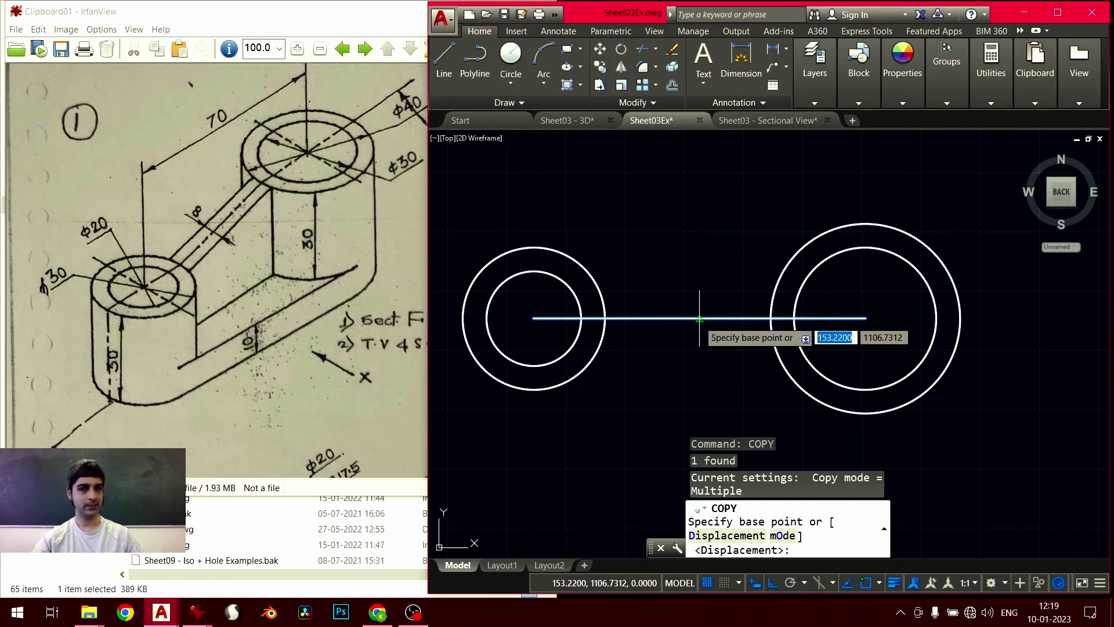
click(700, 318)
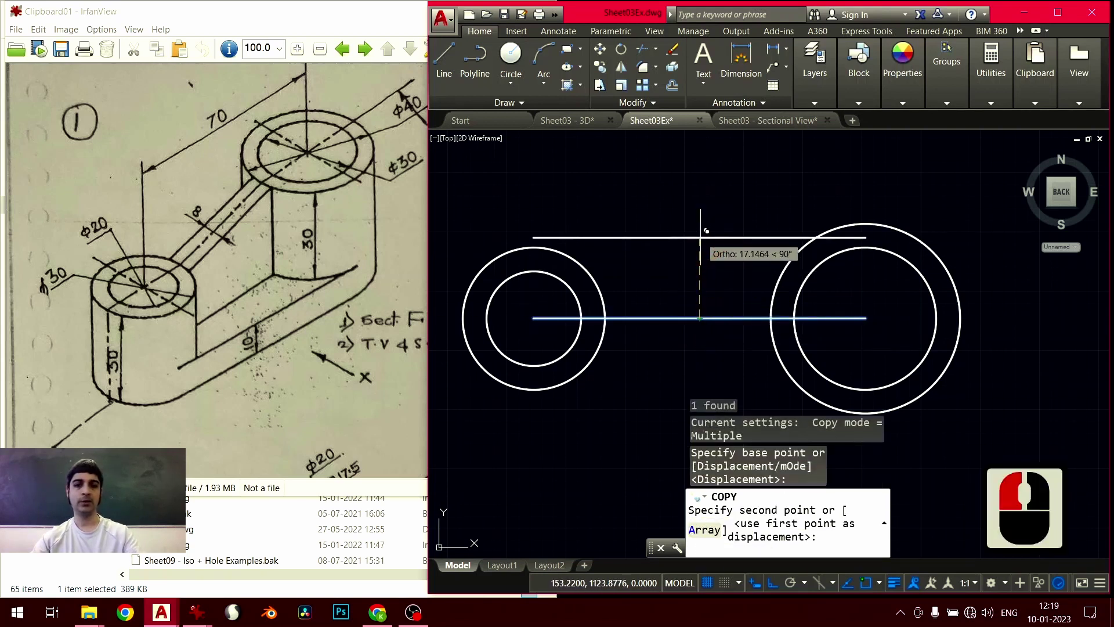
text(4)
key(Return)
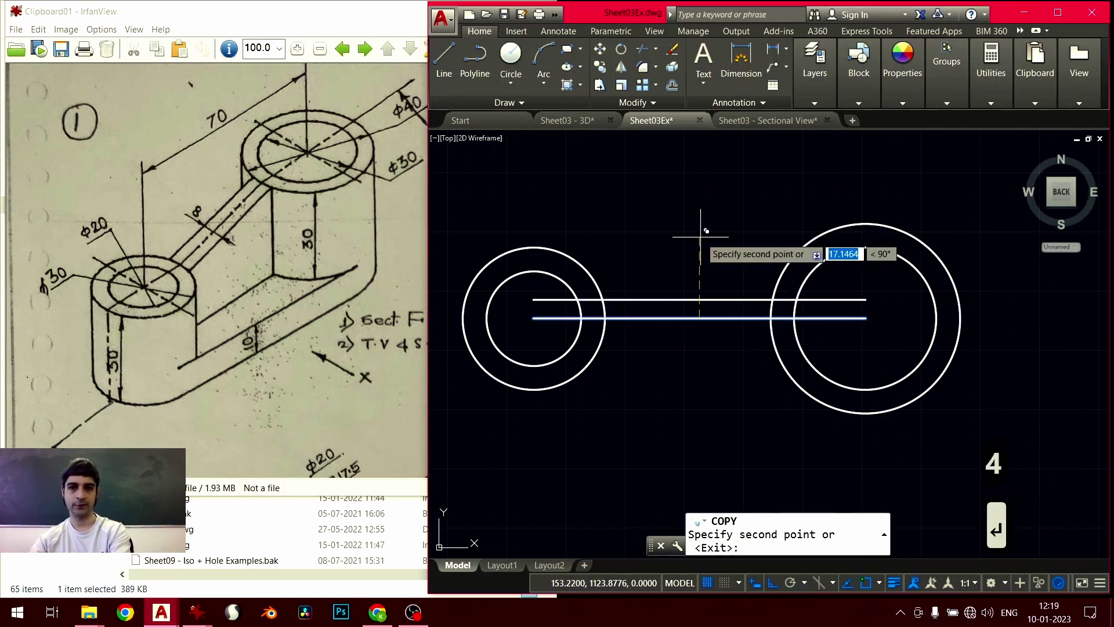
text(4)
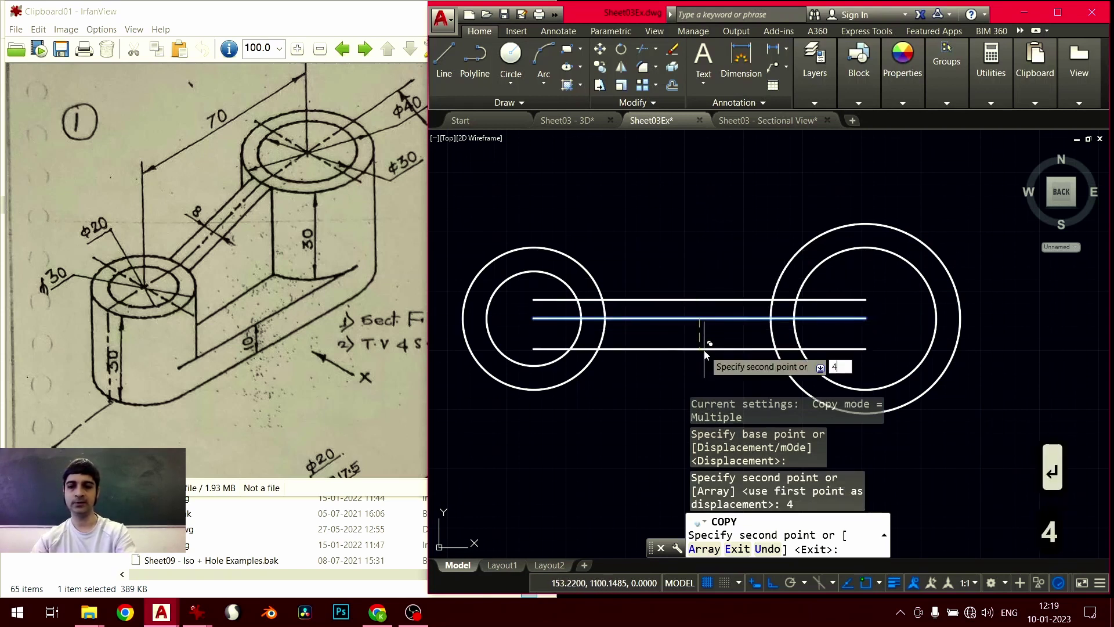
key(Return)
key(Return)
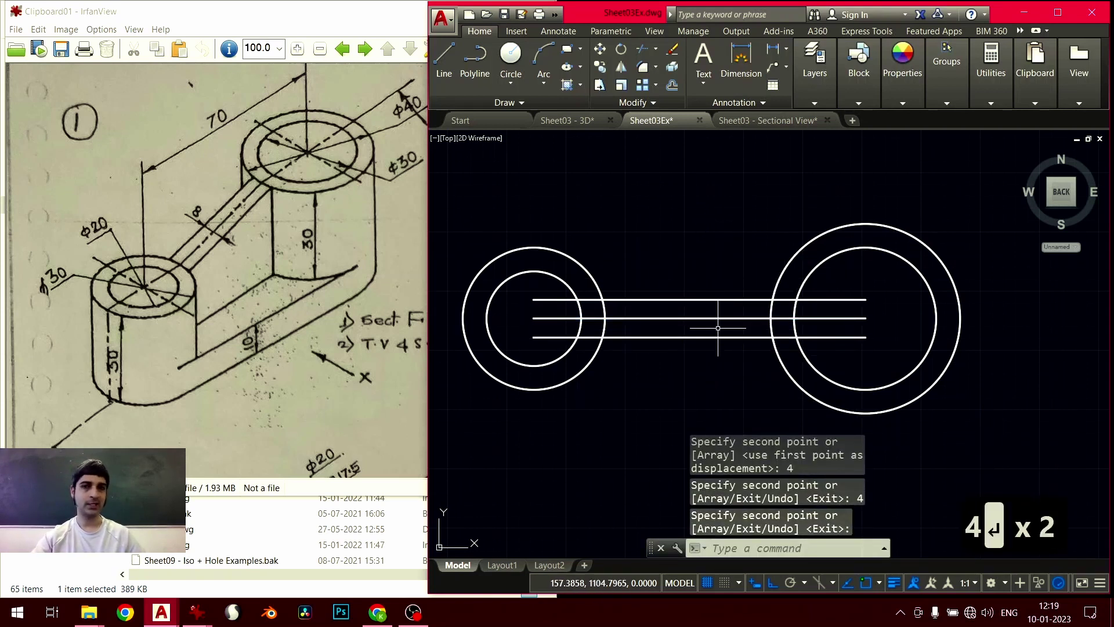
Trim the two rib edges where they cross the walls between the inner and outer circles of both bosses
middle_click(672, 331)
middle_click(672, 331)
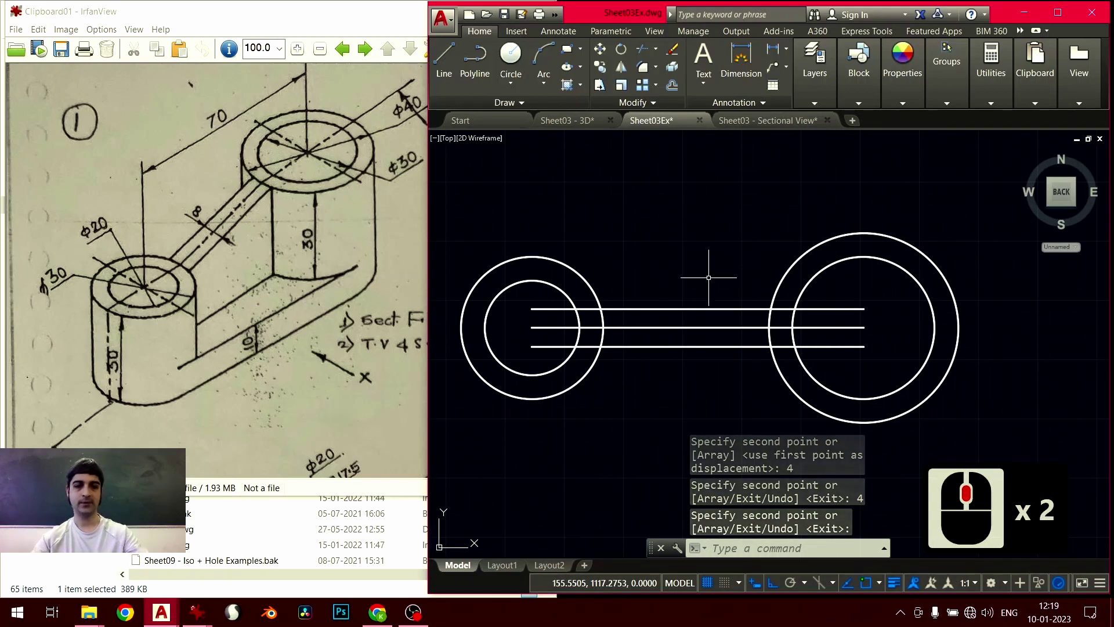
key(Escape)
key(ctrl+a)
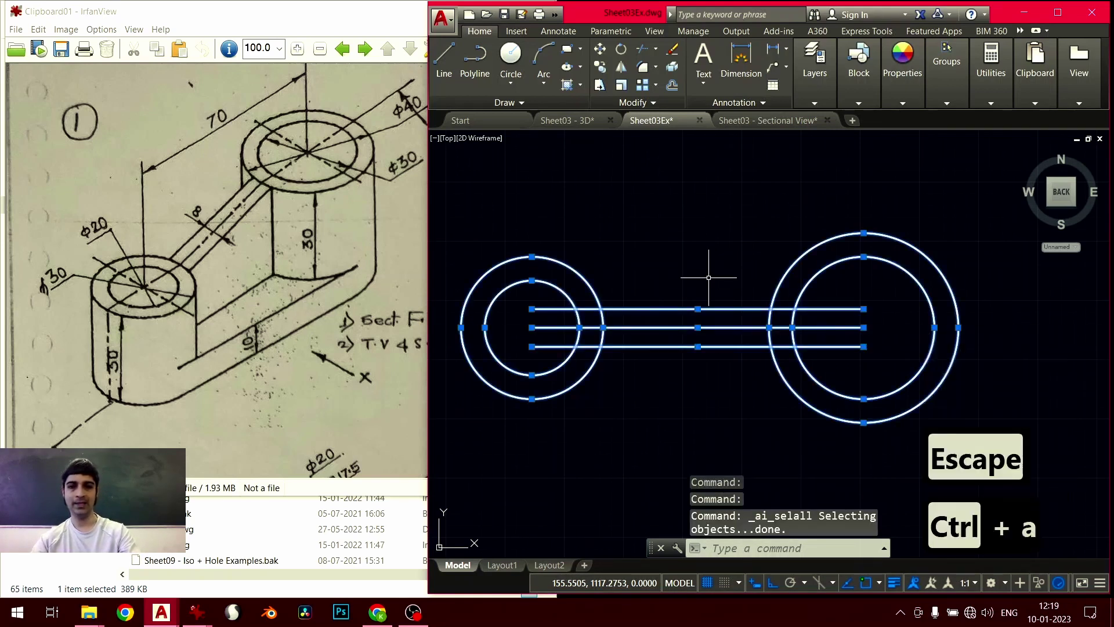
text(tr)
key(Return)
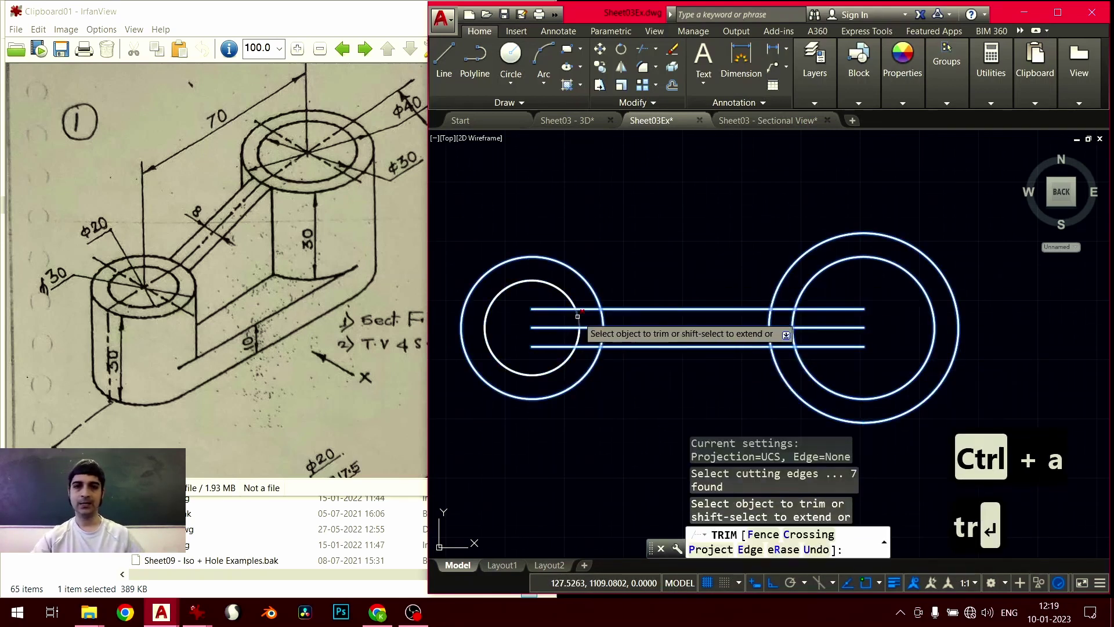
click(586, 310)
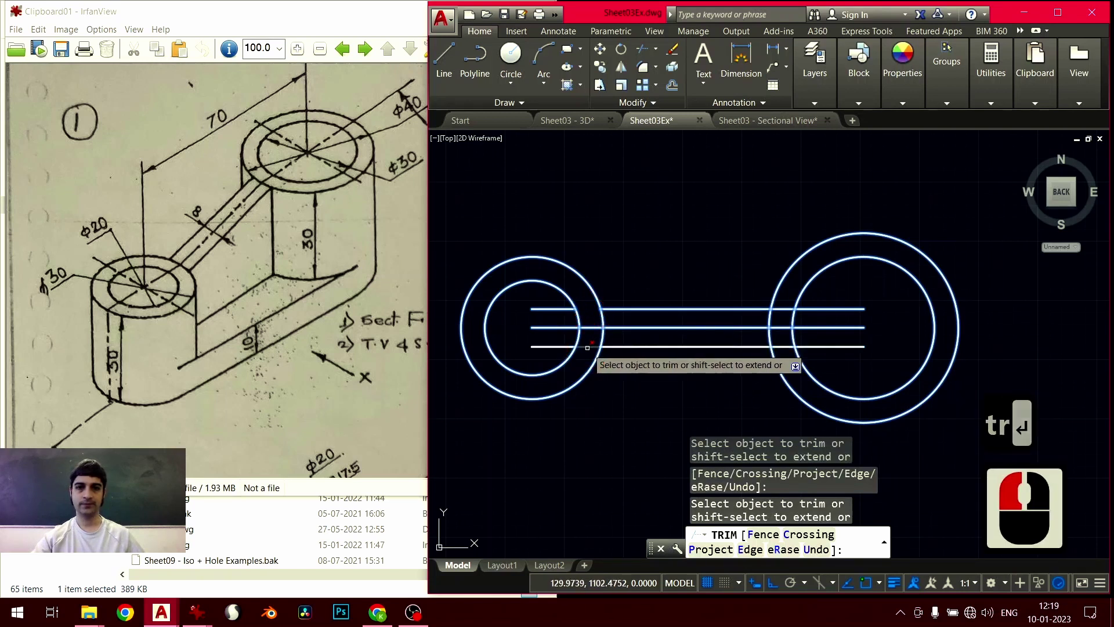
click(587, 348)
click(785, 309)
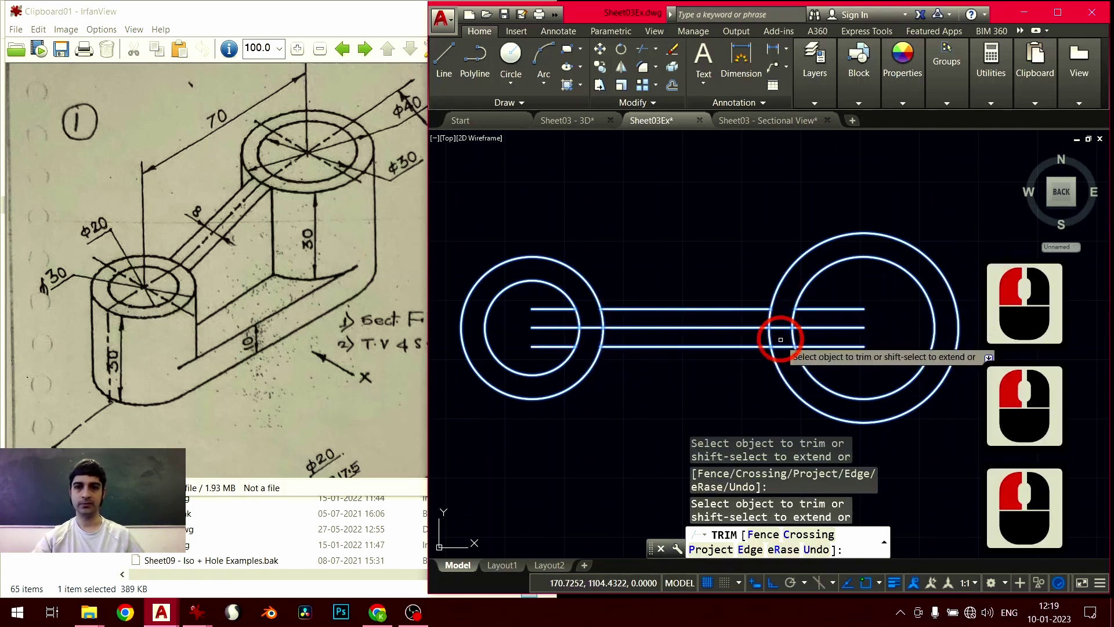
click(783, 347)
key(Return)
Delete the two leftover rib edge segments inside the large boss's inner circle
click(890, 299)
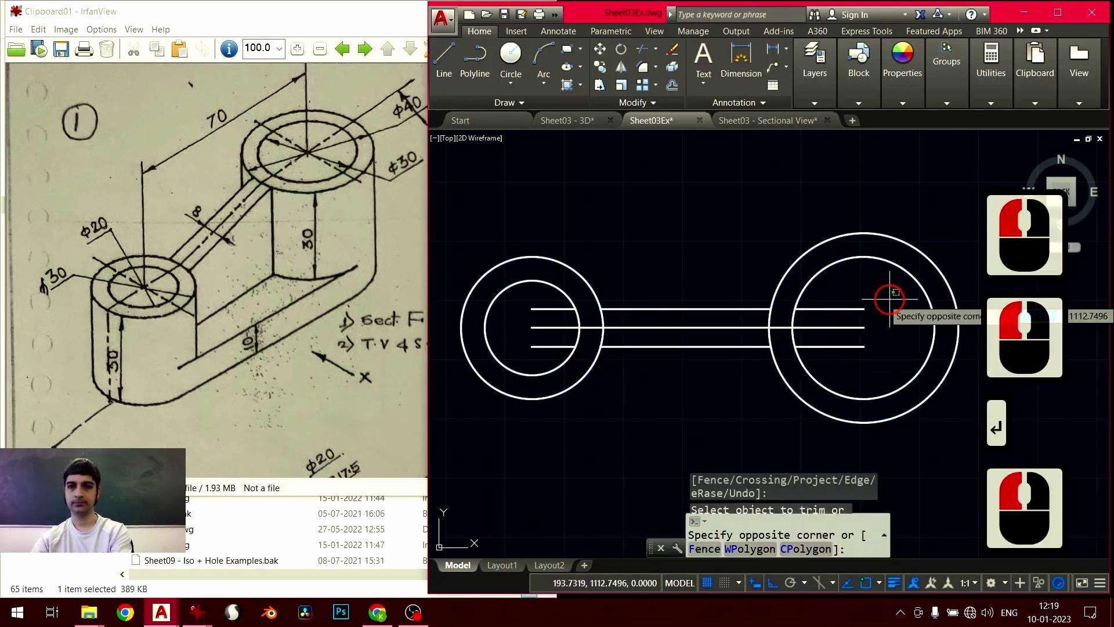
click(863, 311)
key(Delete)
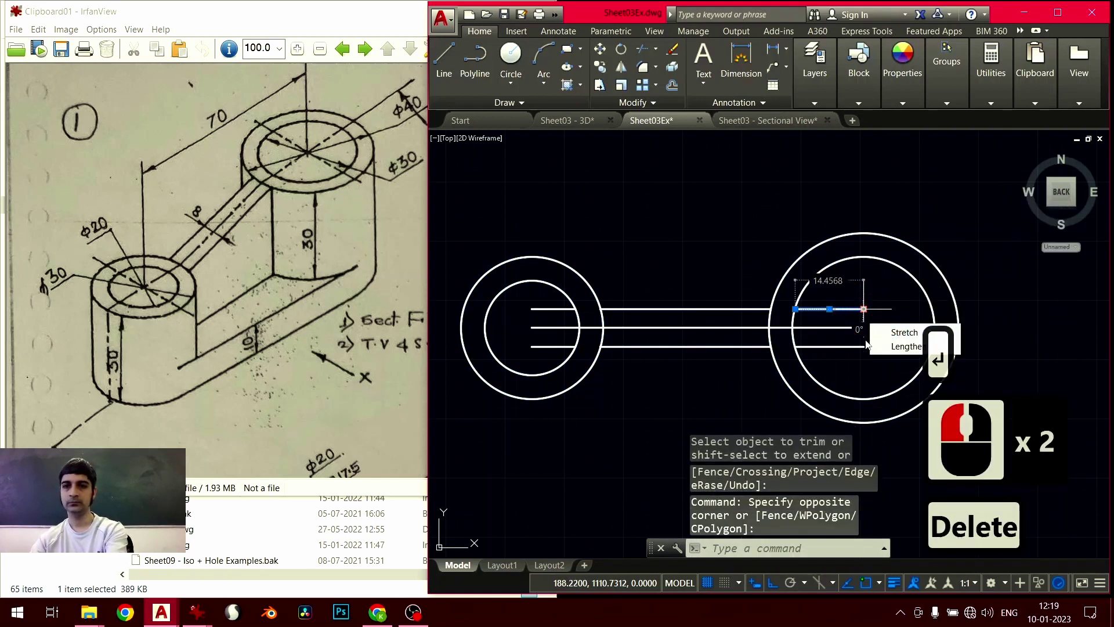
key(Delete)
click(881, 301)
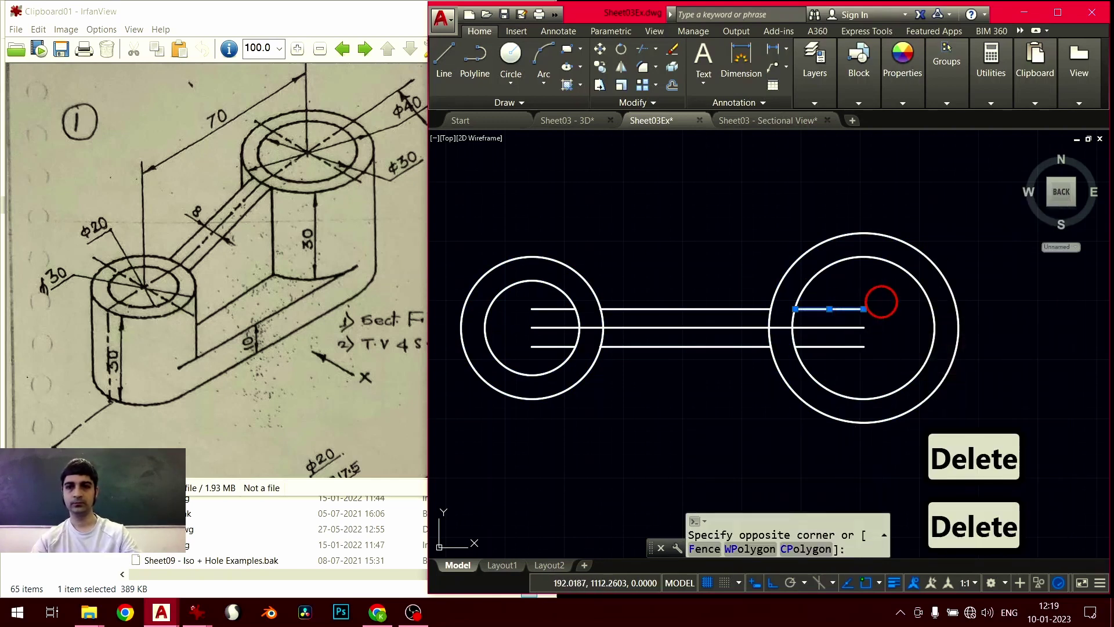
click(850, 311)
click(851, 311)
key(Delete)
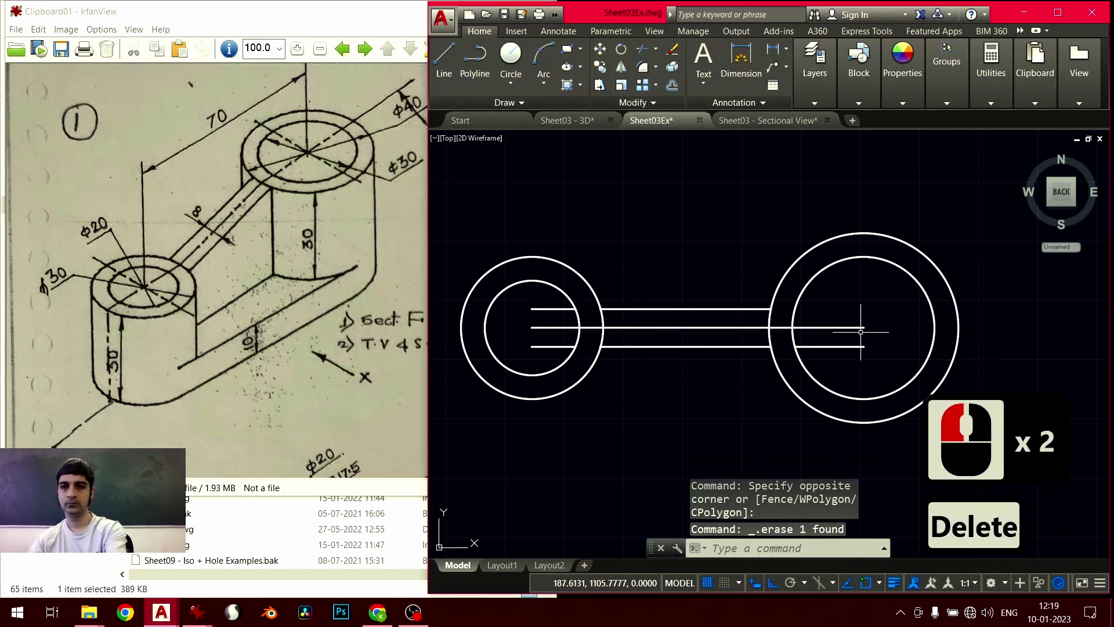
click(859, 348)
click(772, 367)
key(Delete)
Delete the two leftover rib edge segments inside the small boss's inner circle
click(534, 310)
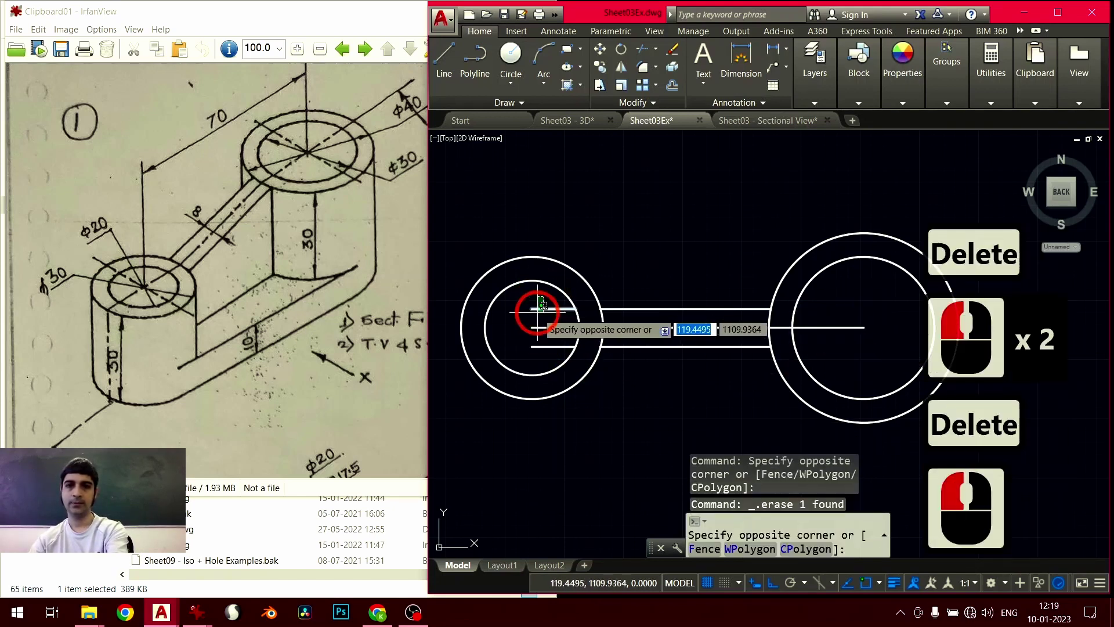
click(542, 307)
key(Delete)
click(542, 346)
key(Delete)
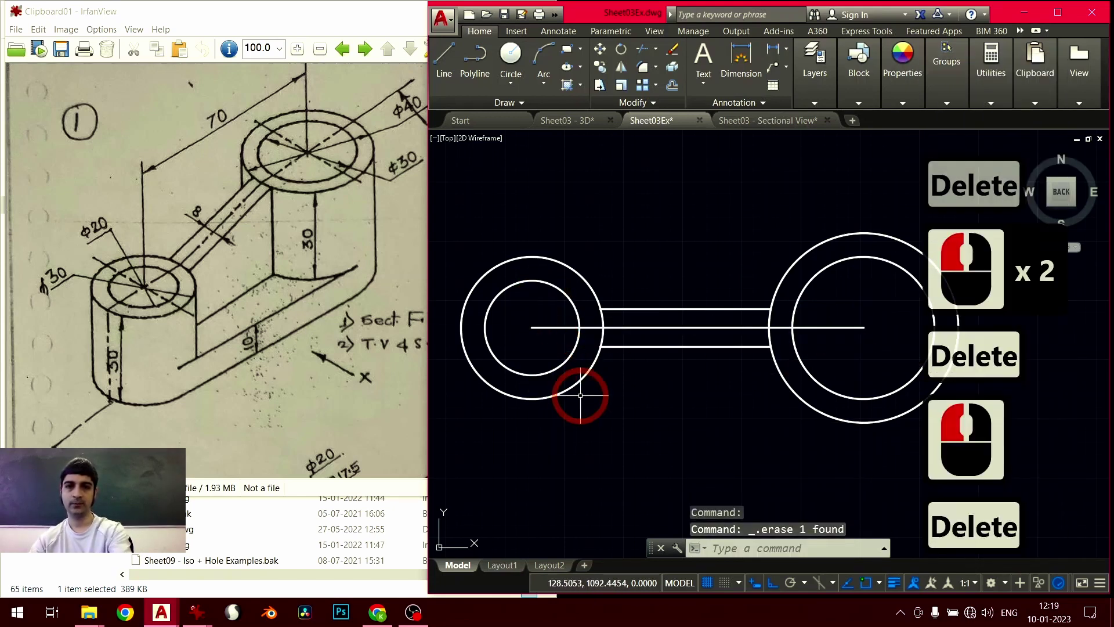
Stretch both ends of the horizontal centre line to the outermost quadrant points of the small and large bosses' outer circles
scroll(580, 395, down, 2)
scroll(584, 393, up, 2)
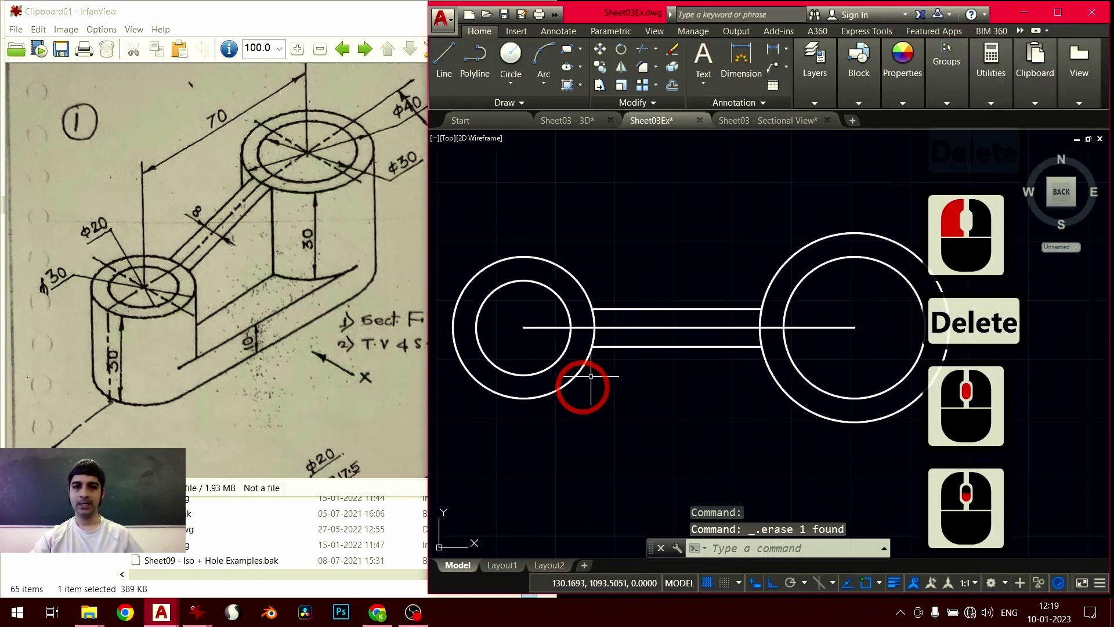
click(672, 323)
click(657, 333)
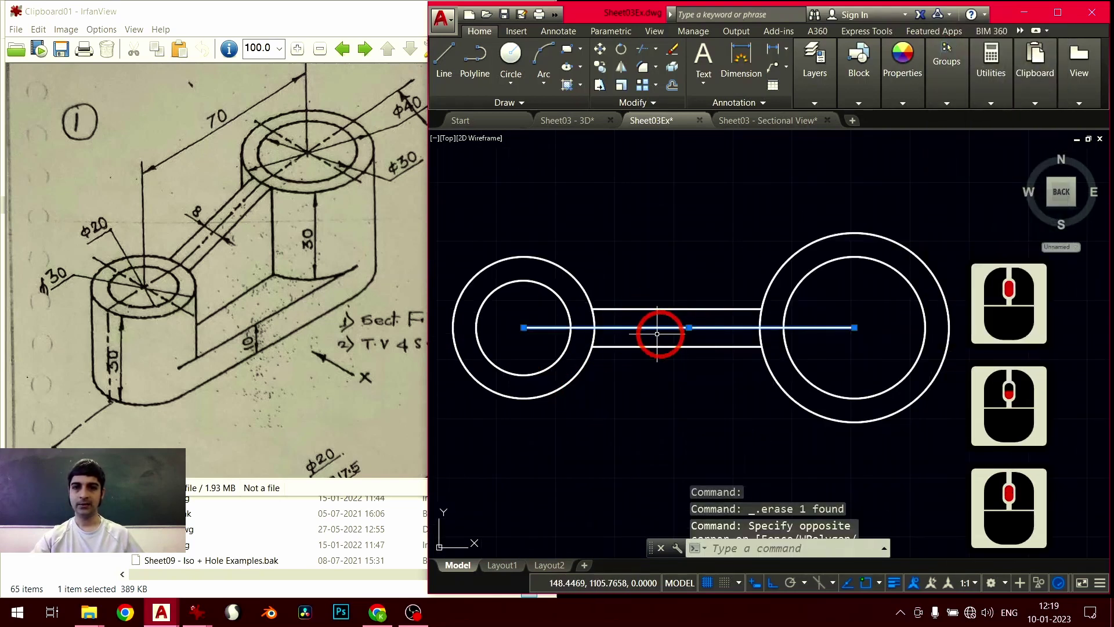
click(524, 327)
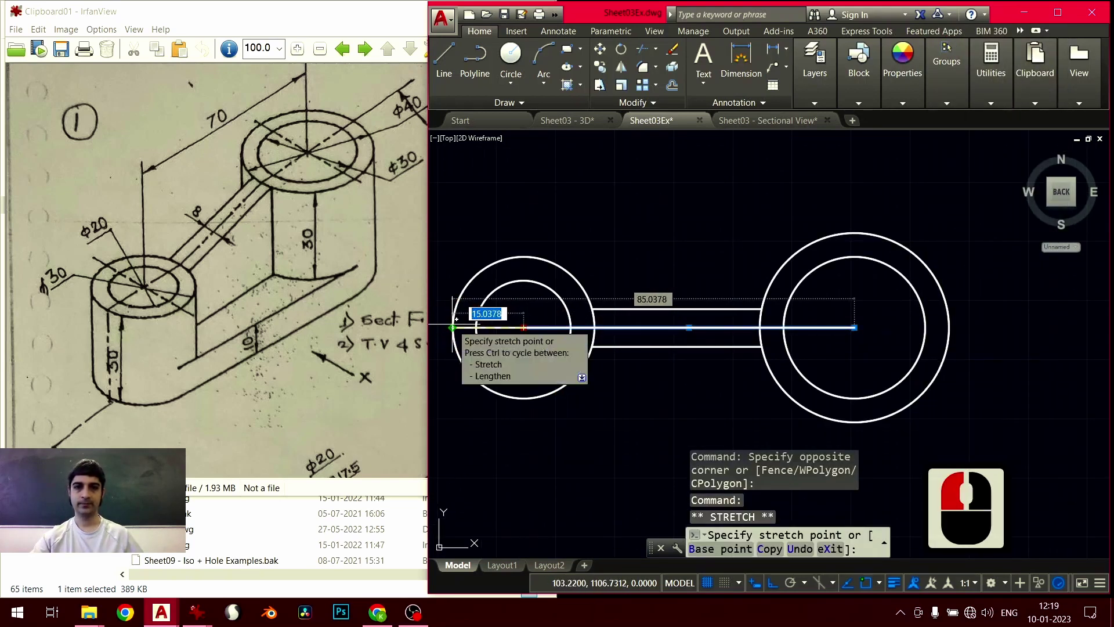
click(453, 328)
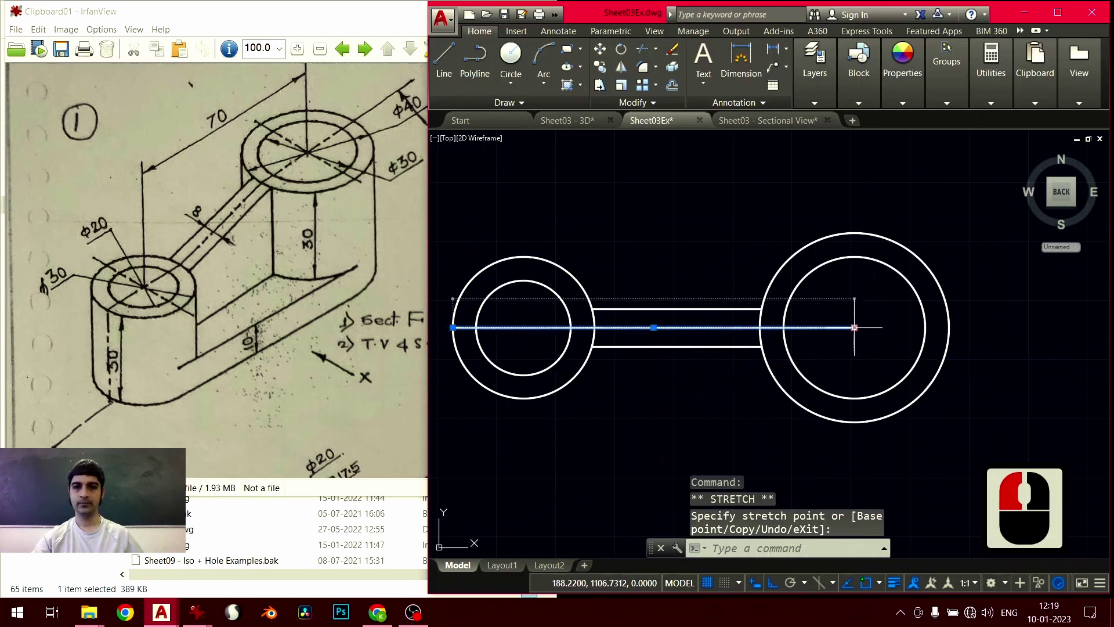
click(949, 327)
click(949, 328)
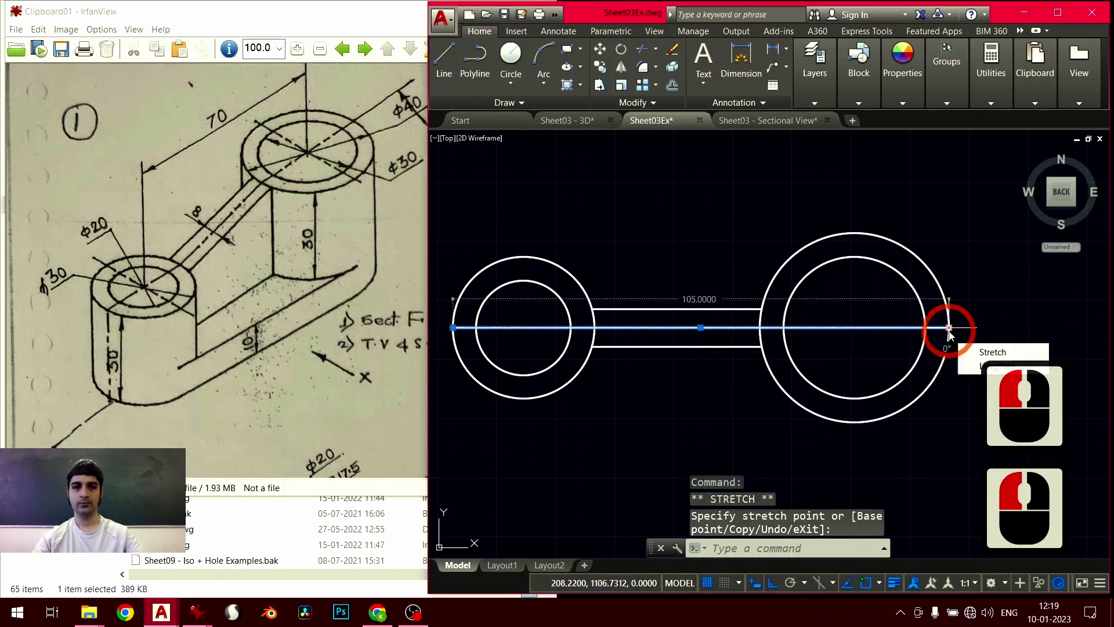
key(Escape)
key(Escape)
Compare the top view drawn so far with the bracket sketch in the image viewer
scroll(510, 331, up, 4)
scroll(513, 340, down, 5)
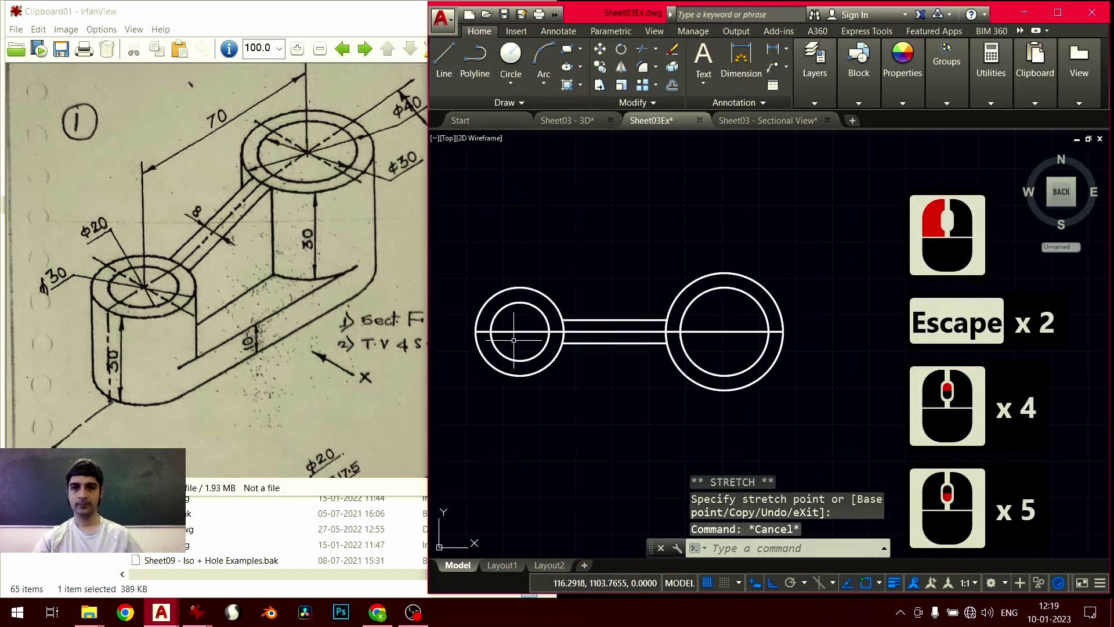
scroll(597, 378, up, 2)
scroll(664, 358, up, 1)
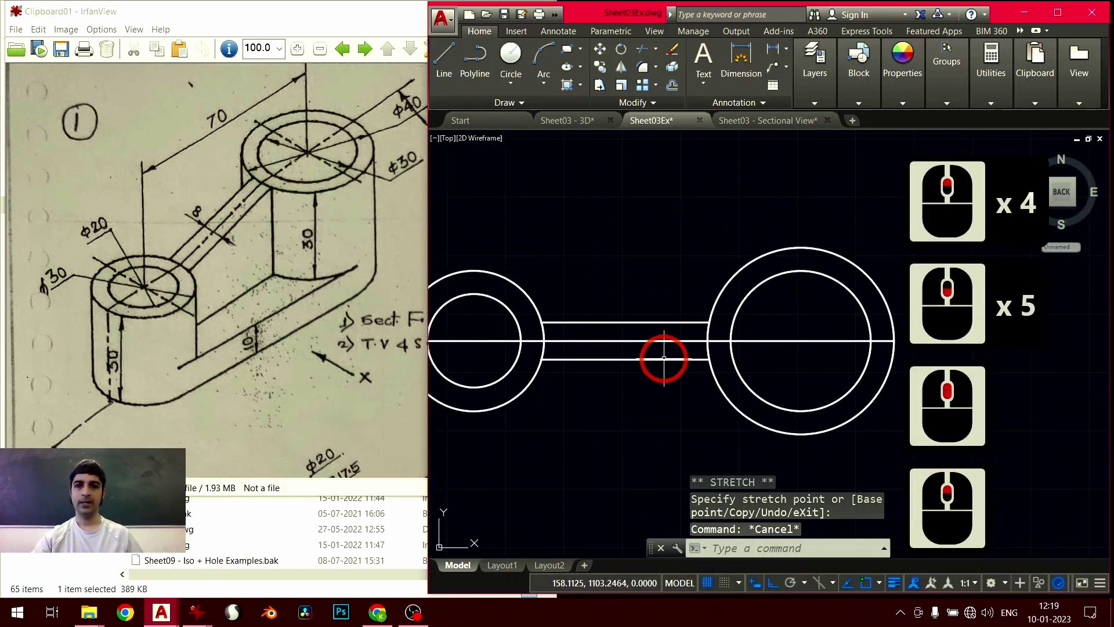
click(255, 306)
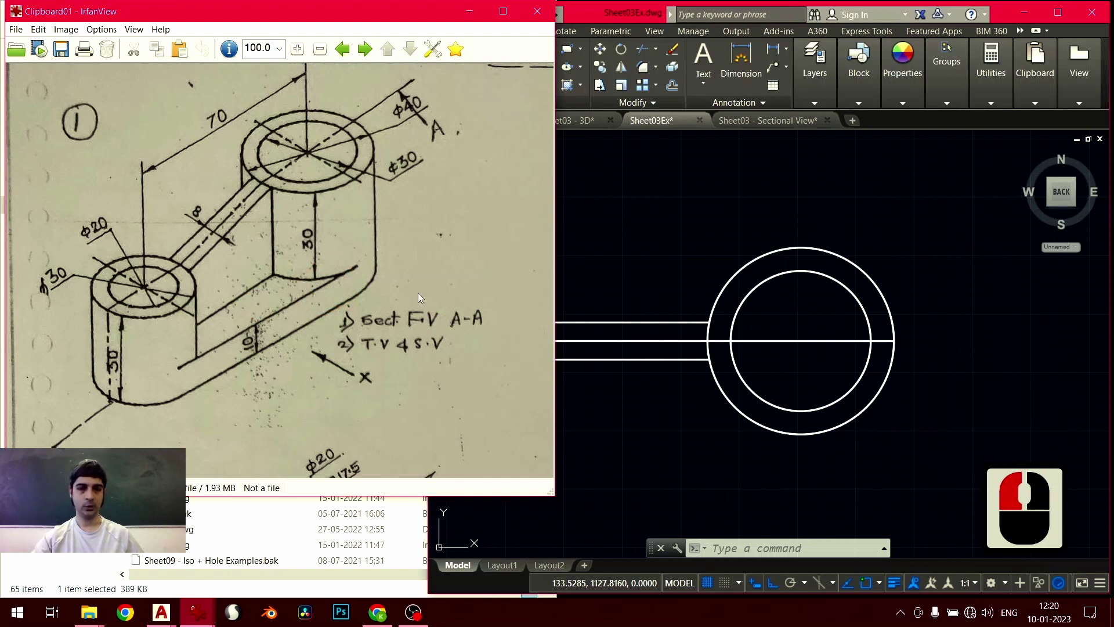
click(664, 265)
scroll(673, 274, up, 2)
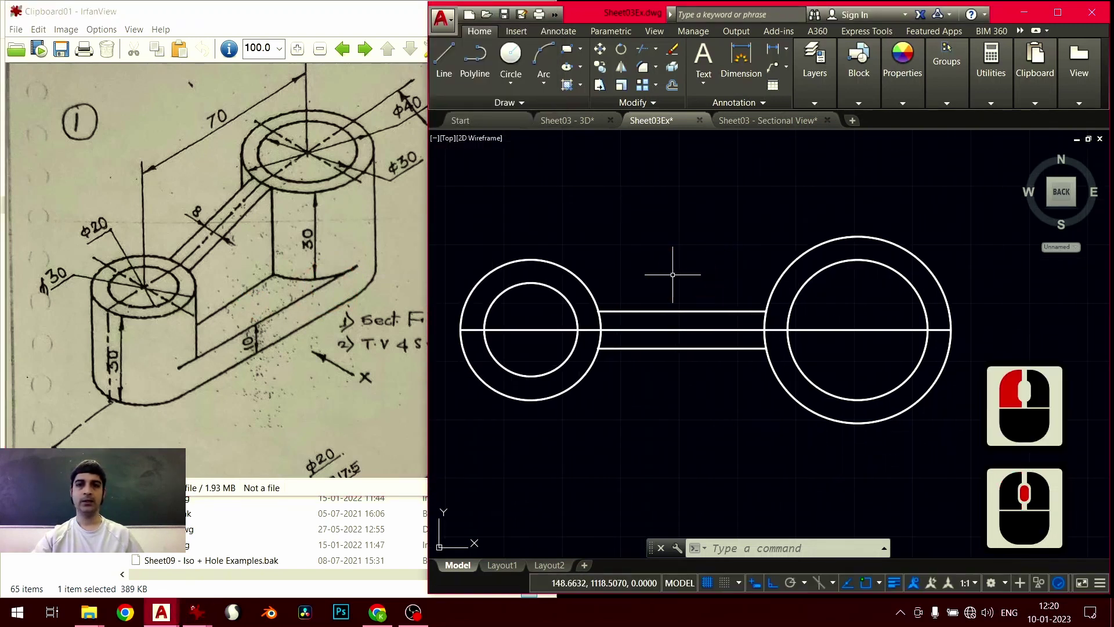
key(Escape)
key(Escape)
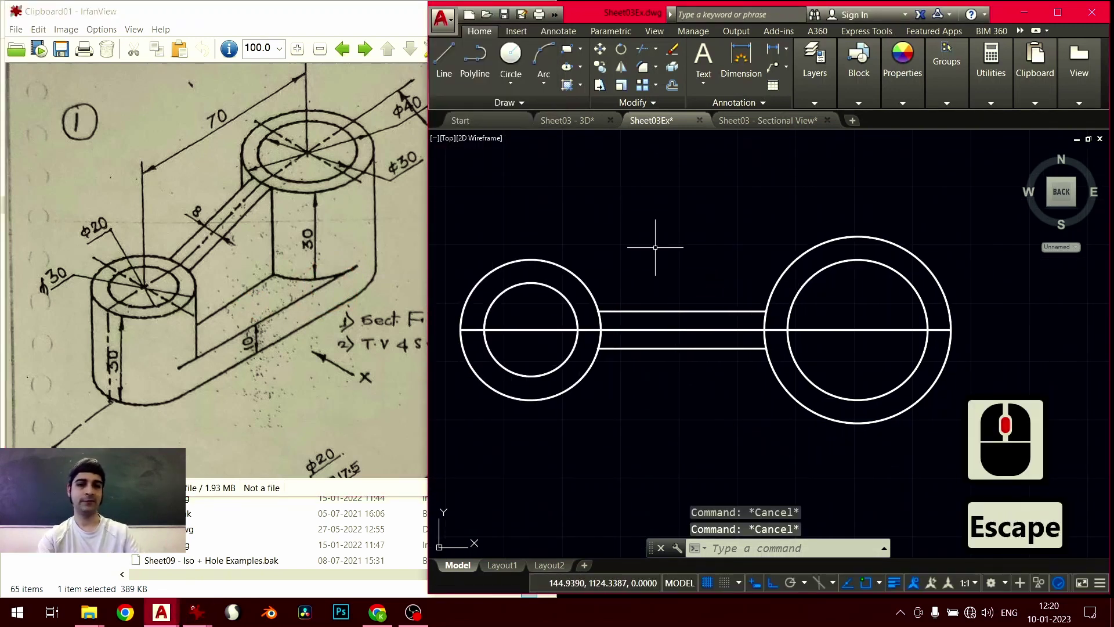
Draw a line tangent to the upper side of both outer circles, from the small boss to the large boss
text(line)
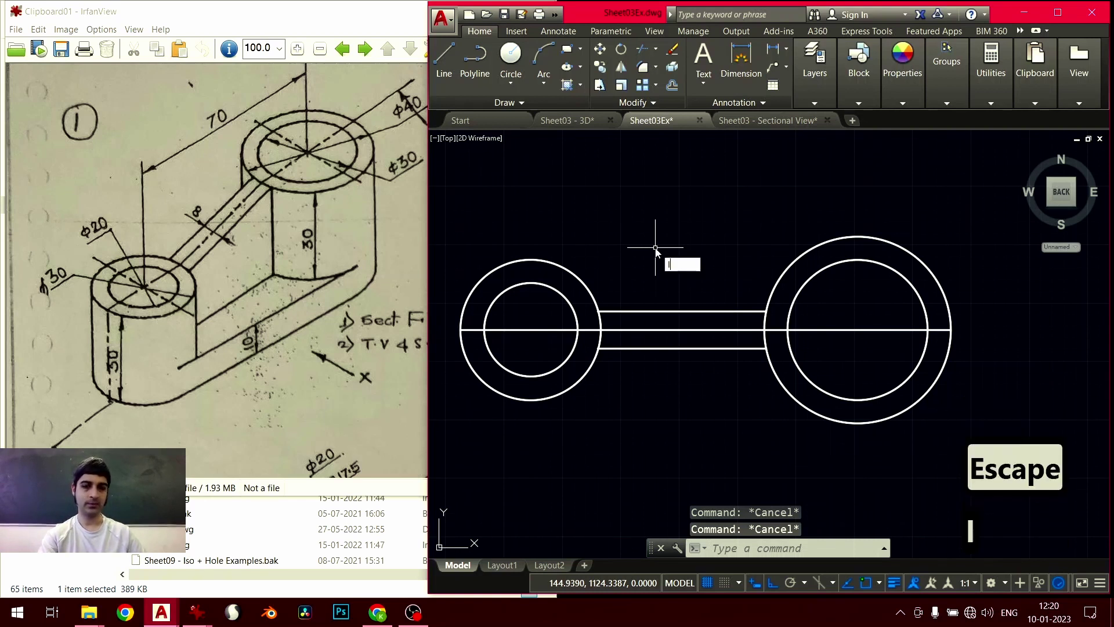
key(Return)
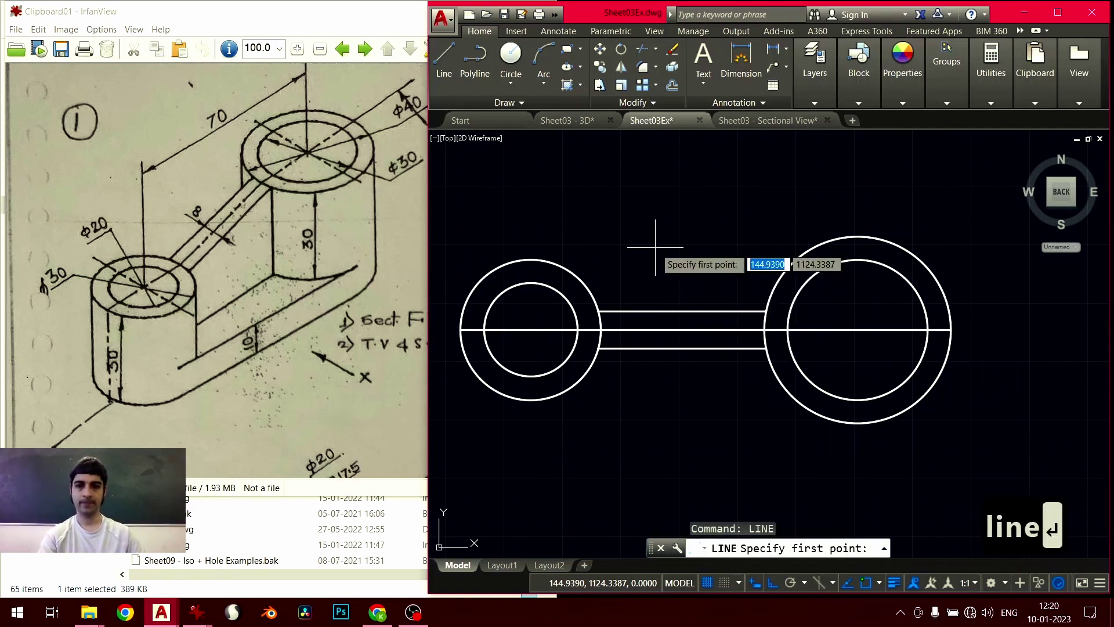
text(tangent)
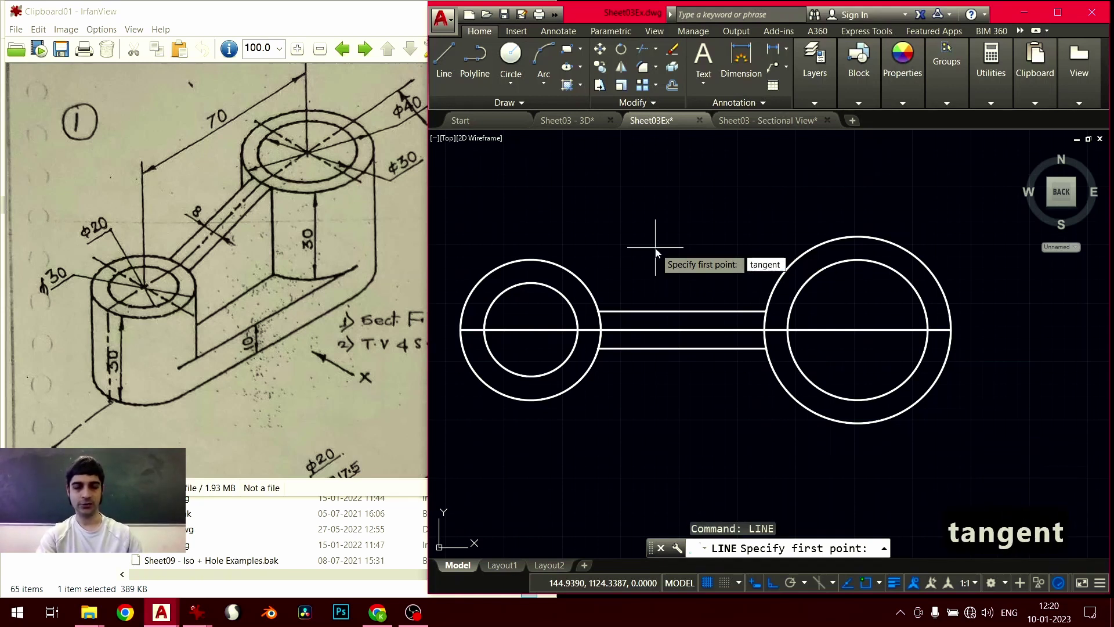
key(Return)
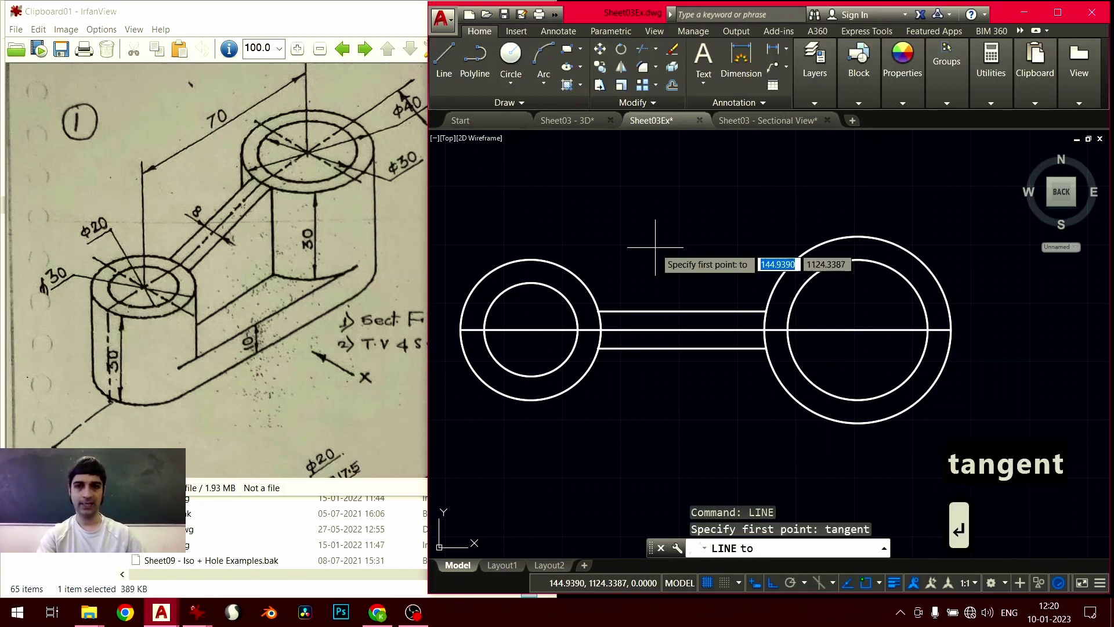
click(510, 262)
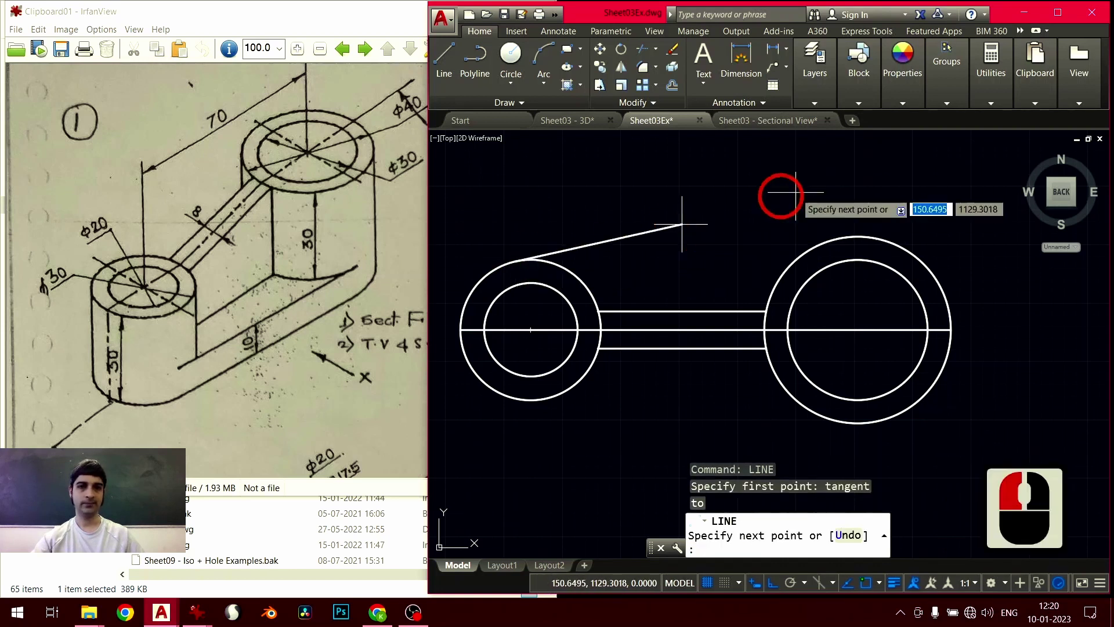
text(tanget)
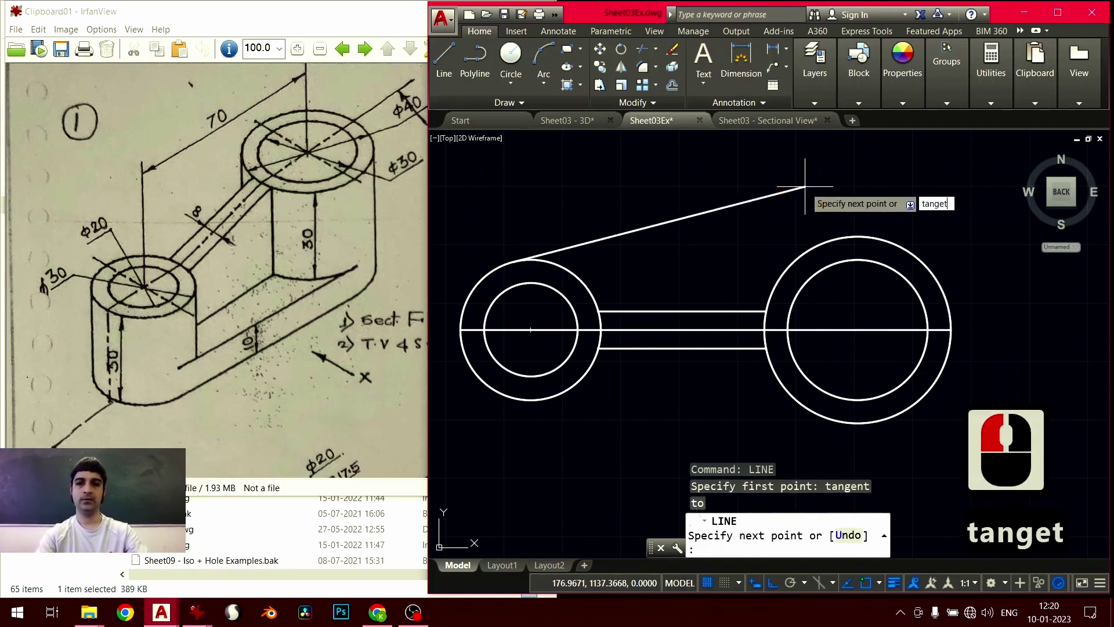
key(BackSpace)
text(nt)
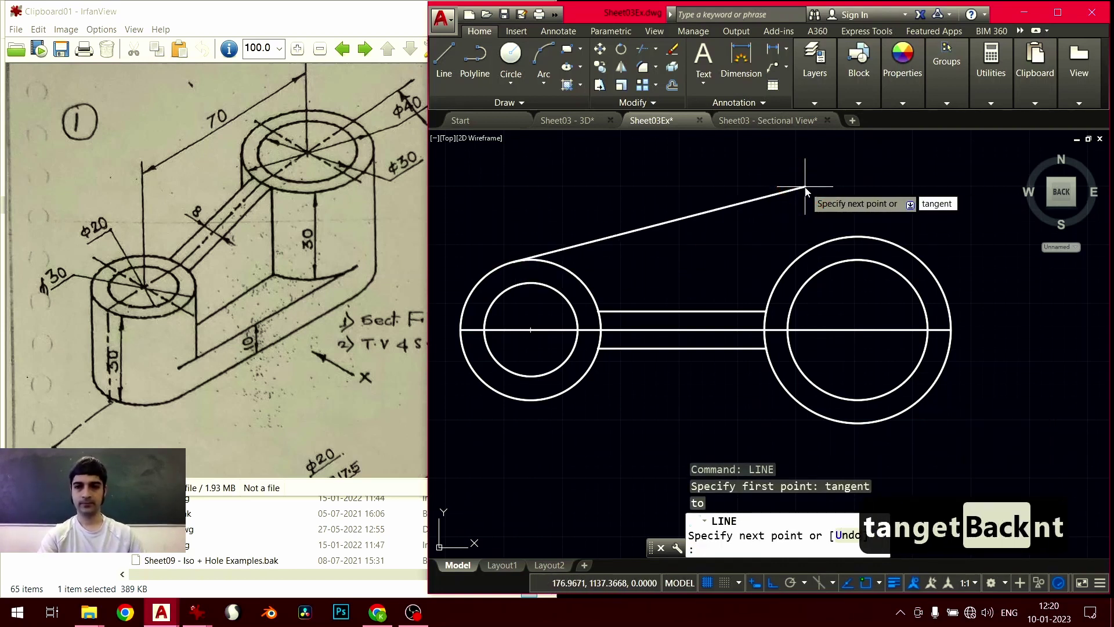
key(Return)
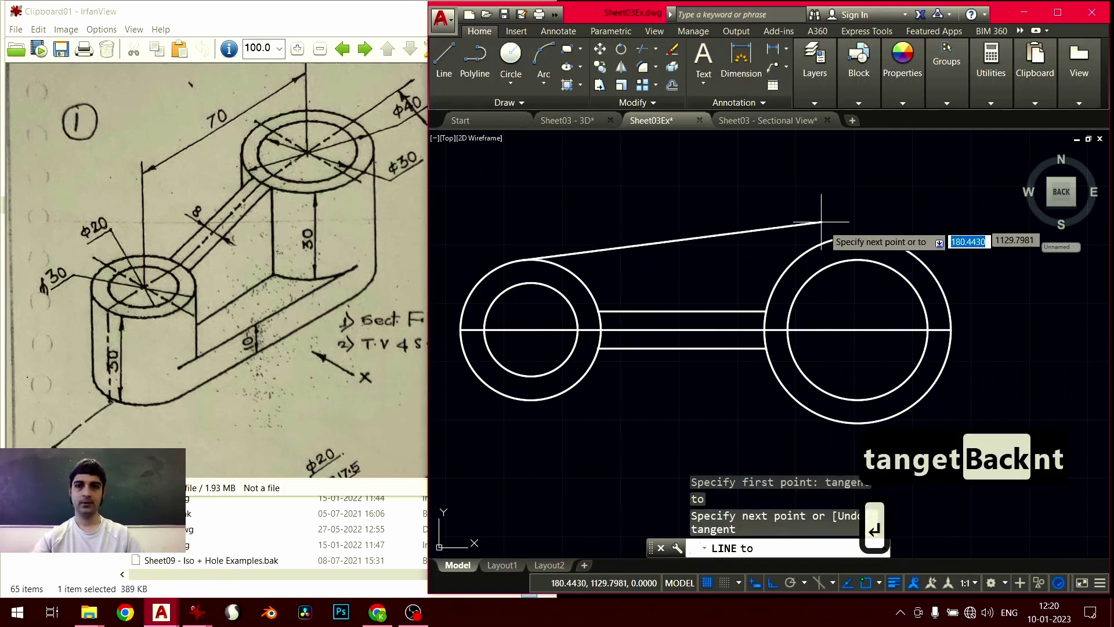
click(891, 194)
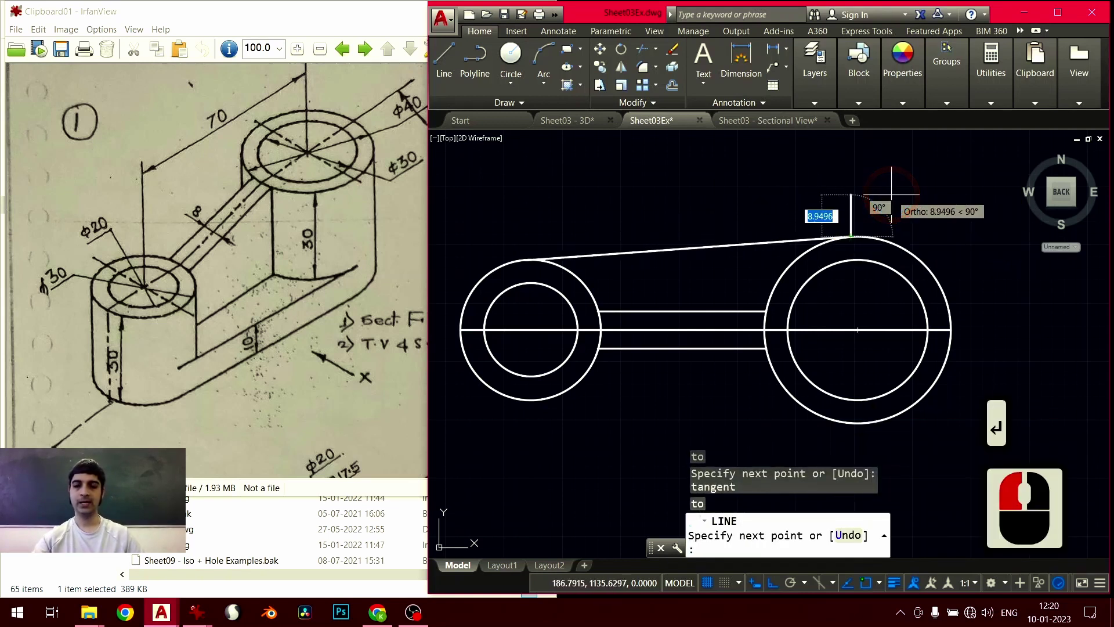
key(Return)
Draw a line tangent to the lower side of both outer circles, from the large boss to the small boss
middle_drag(689, 316, 697, 301)
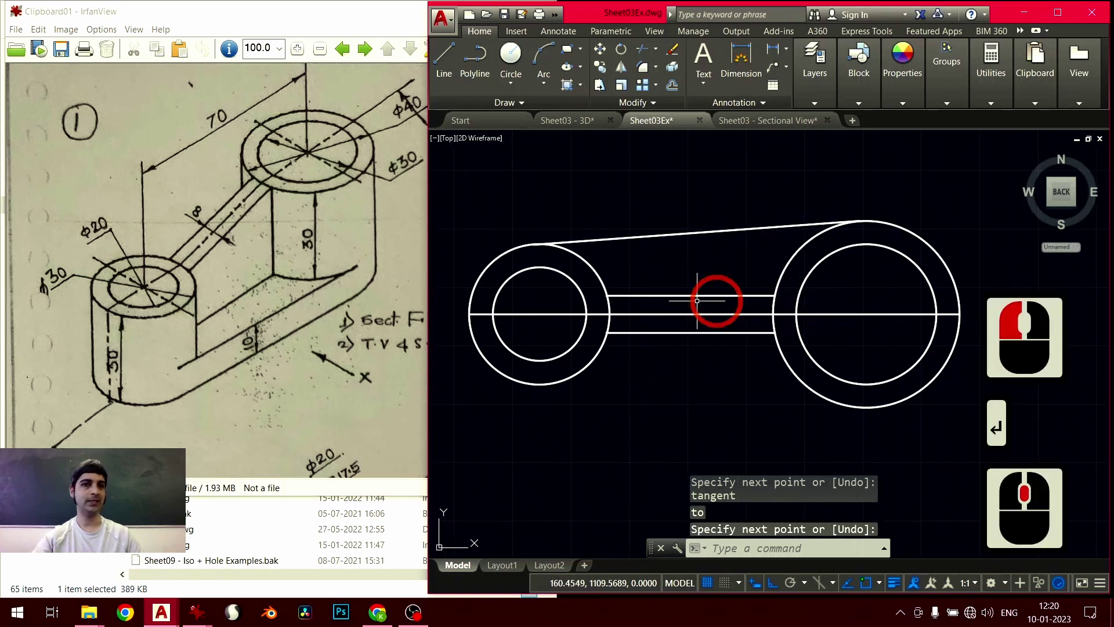
middle_drag(753, 336, 757, 327)
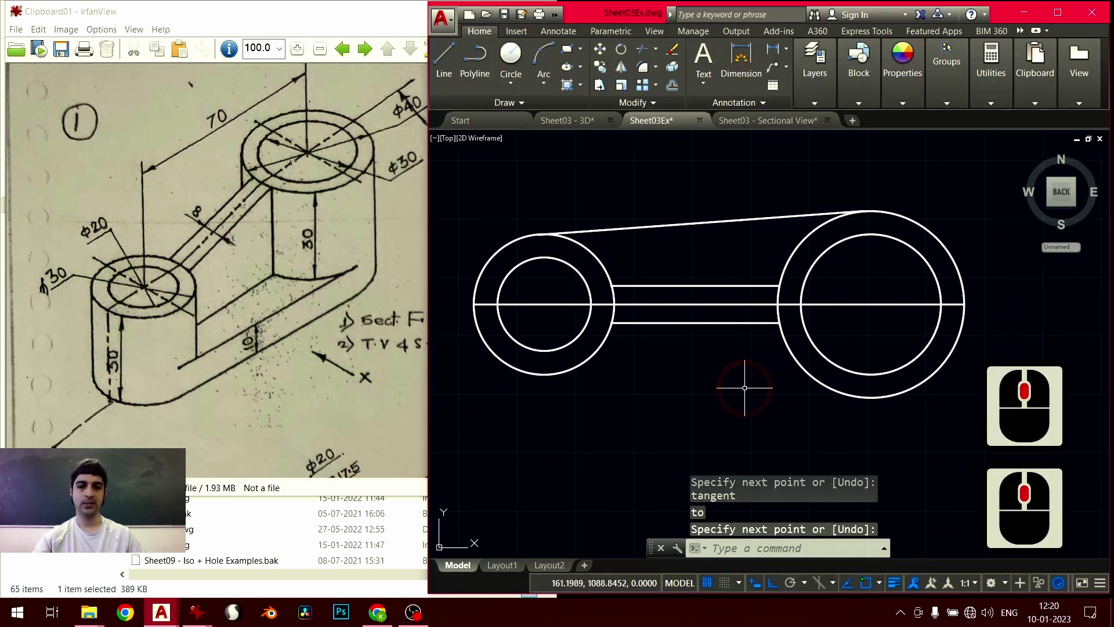
text(line)
key(Return)
text(tangent)
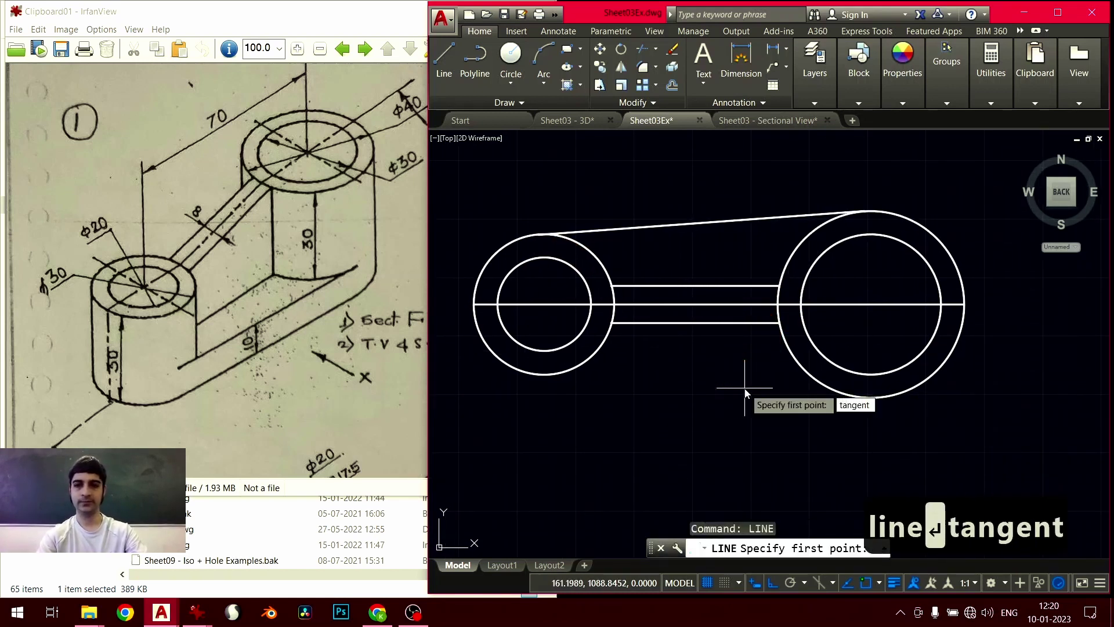
key(Return)
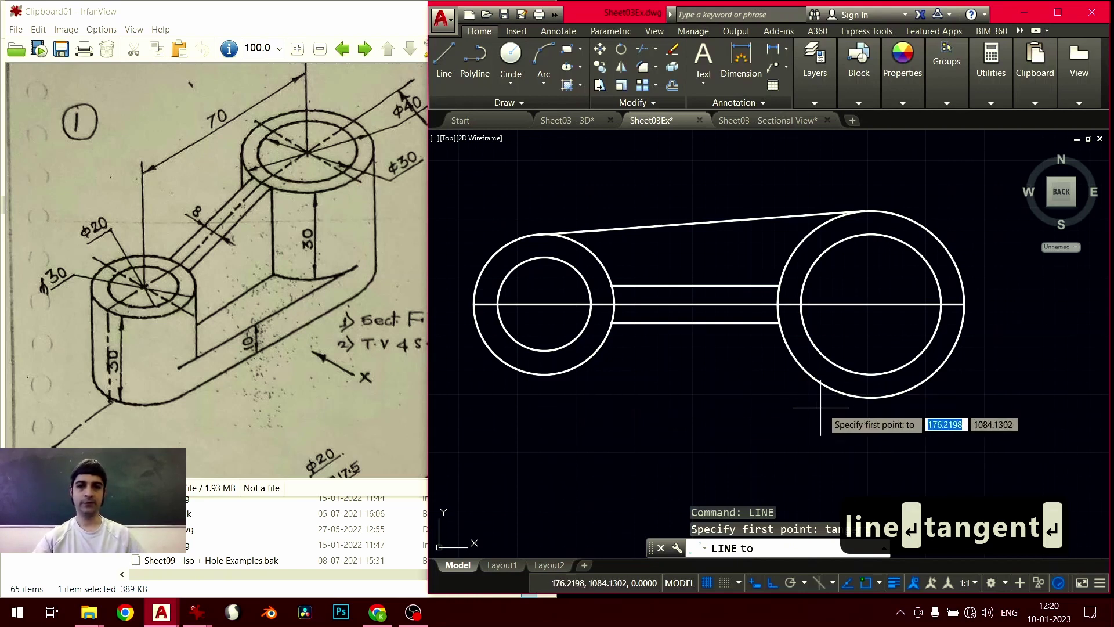
click(852, 400)
text(t)
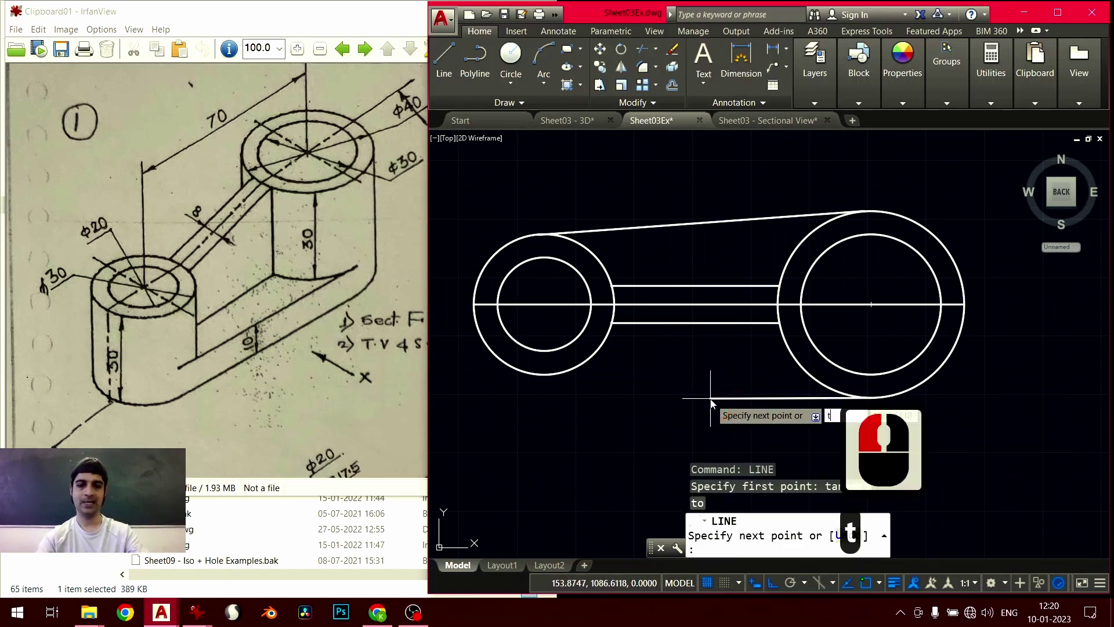
text(angent)
key(Return)
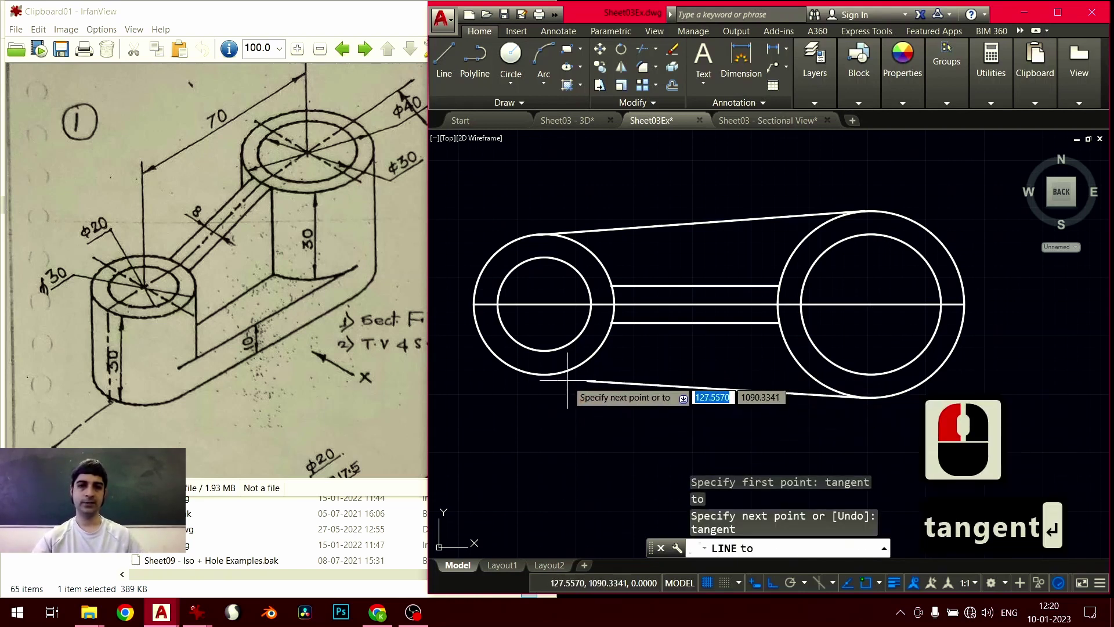
click(528, 376)
key(Return)
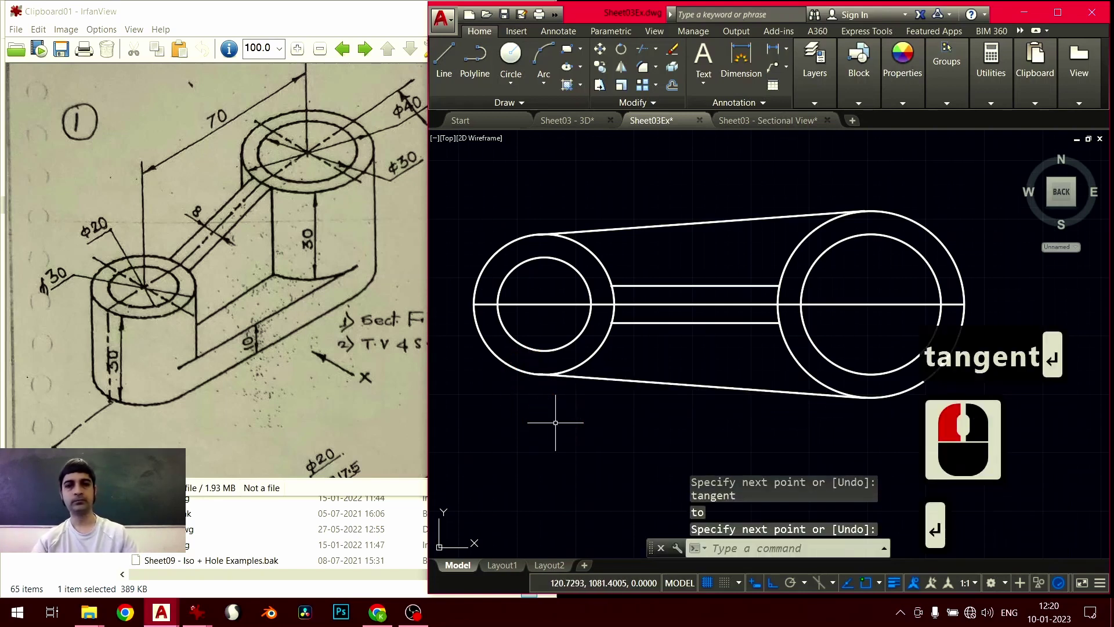
Compare the two tangent lines with the base plate edges in the top view of the Sheet03 - 3D model
scroll(629, 380, down, 2)
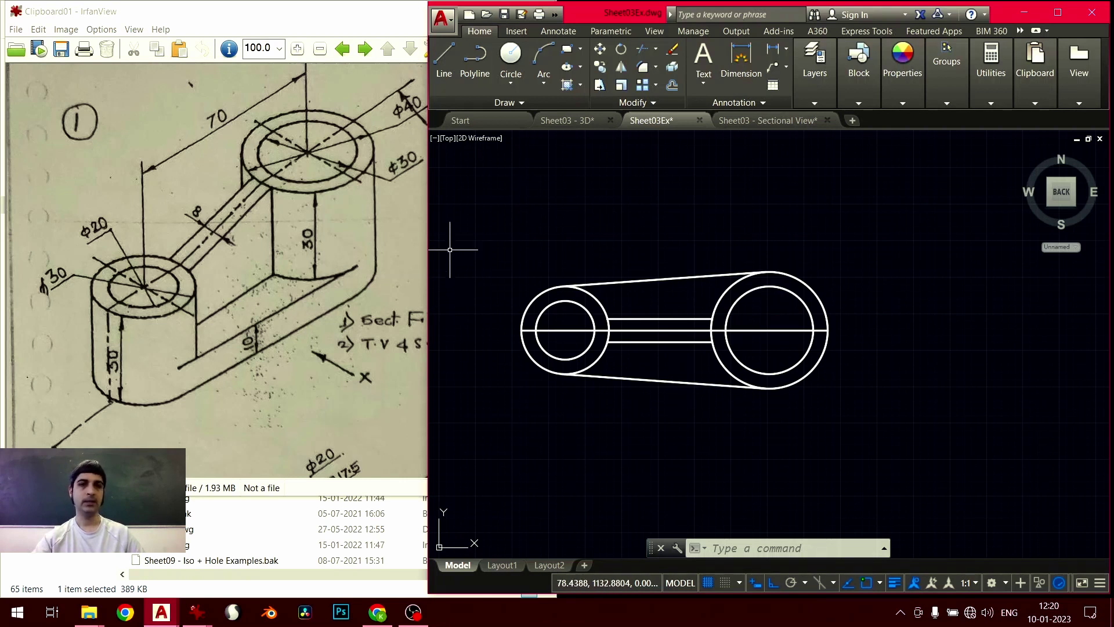
click(668, 255)
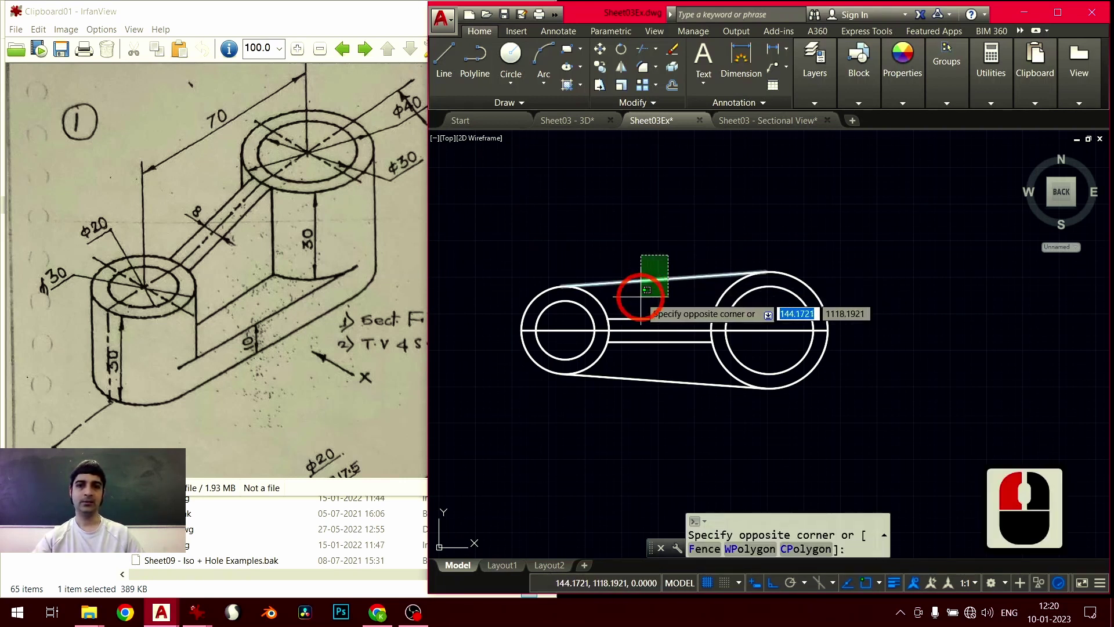
click(639, 298)
click(642, 359)
click(618, 395)
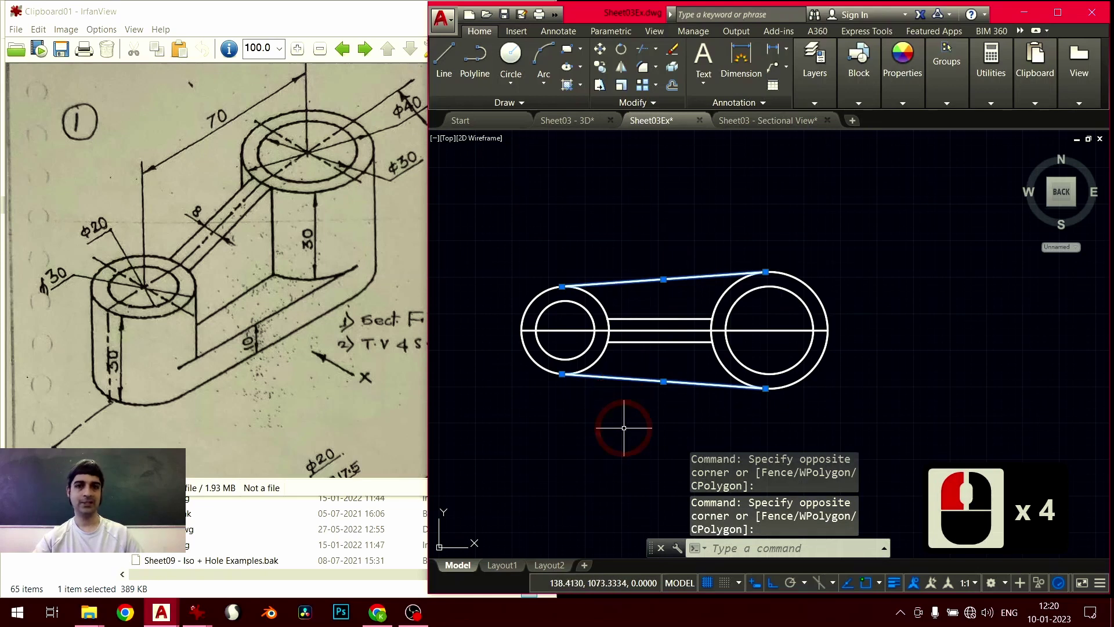
key(Escape)
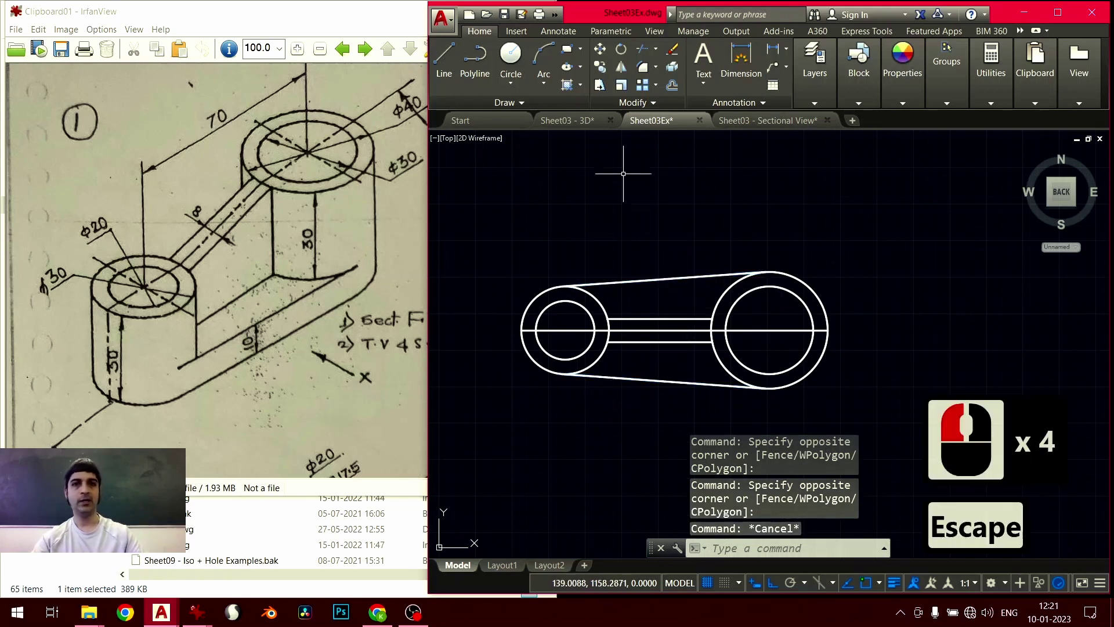
click(582, 119)
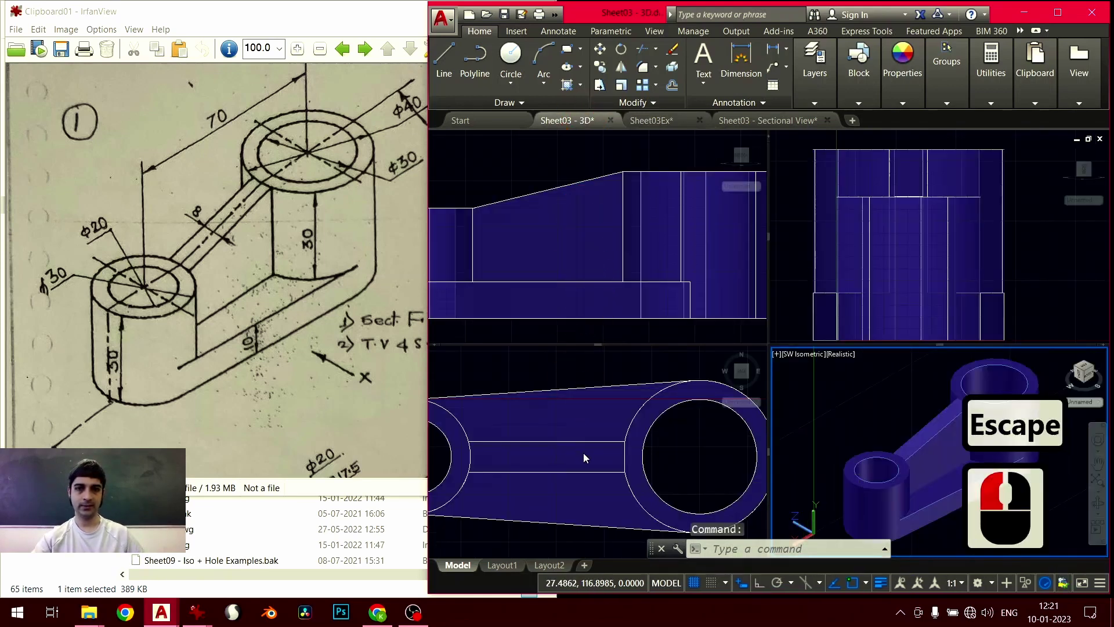
click(579, 445)
scroll(627, 459, down, 2)
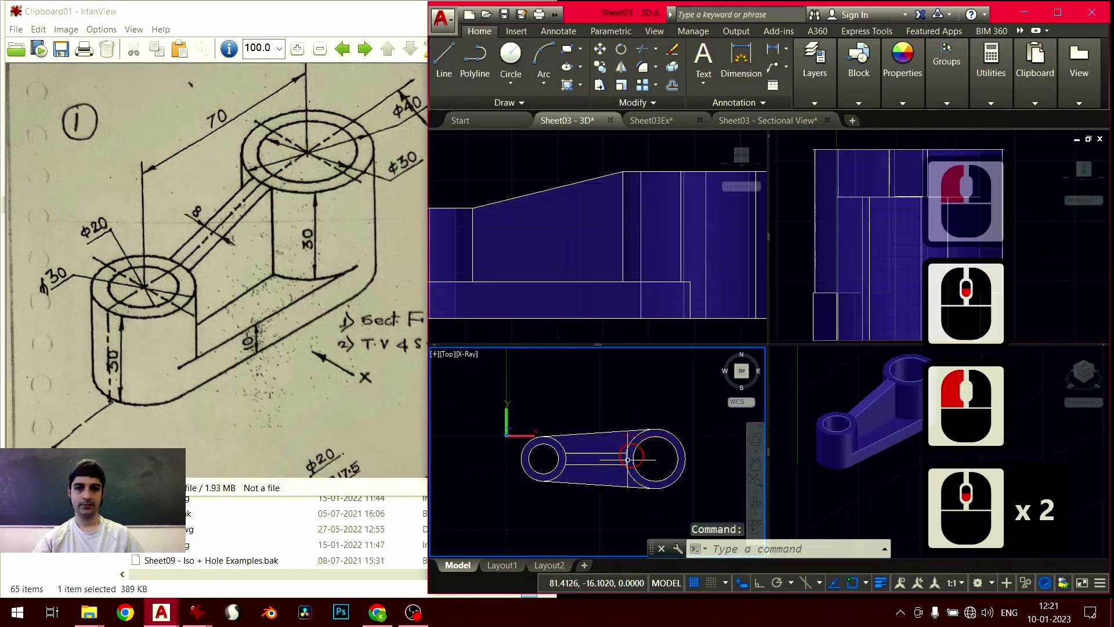
mouse_move(628, 458)
middle_down()
mouse_move(632, 420)
mouse_move(628, 448)
middle_up()
scroll(626, 427, up, 2)
scroll(628, 449, up, 3)
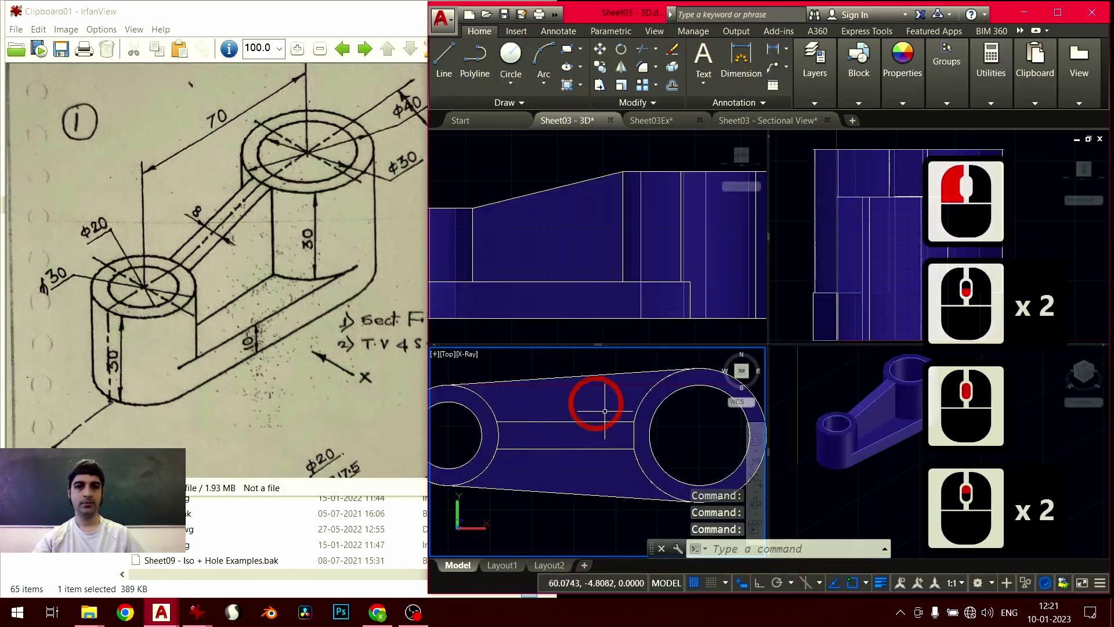
scroll(569, 438, down, 4)
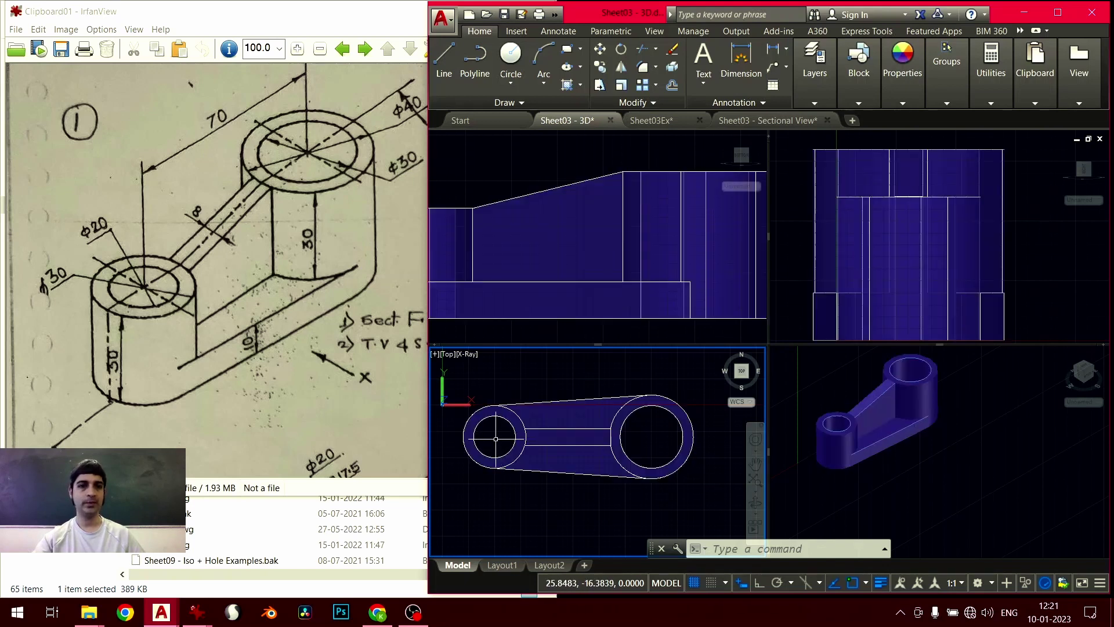
Return to the Sheet03Ex drawing and examine the top view's bosses, rib and horizontal centre line
click(687, 121)
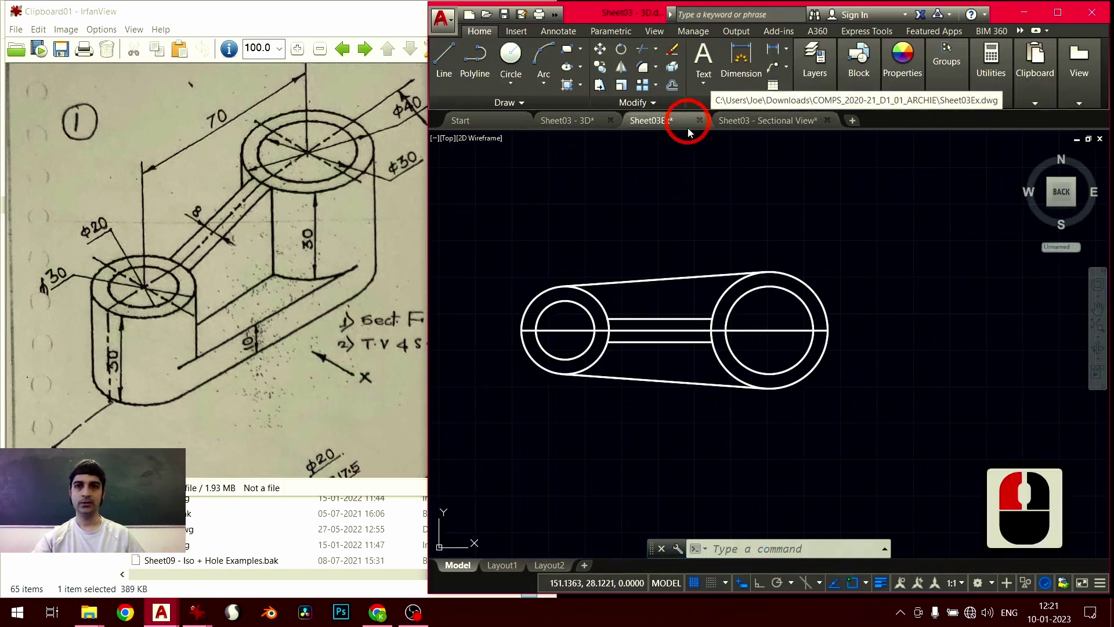
click(692, 331)
scroll(744, 312, up, 2)
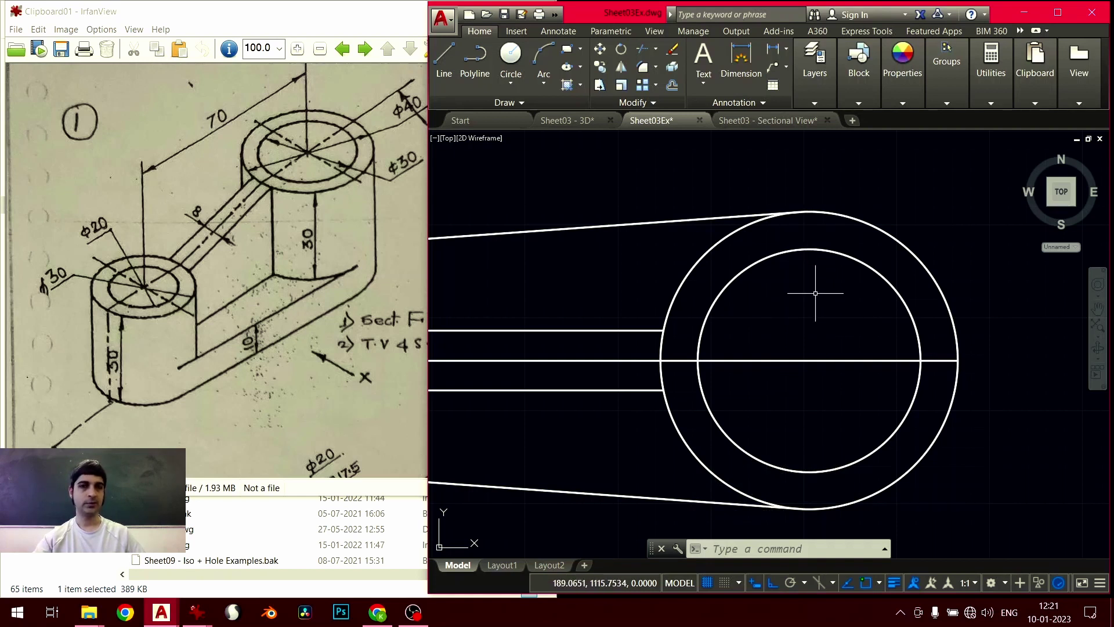
middle_click(780, 341)
middle_click(780, 341)
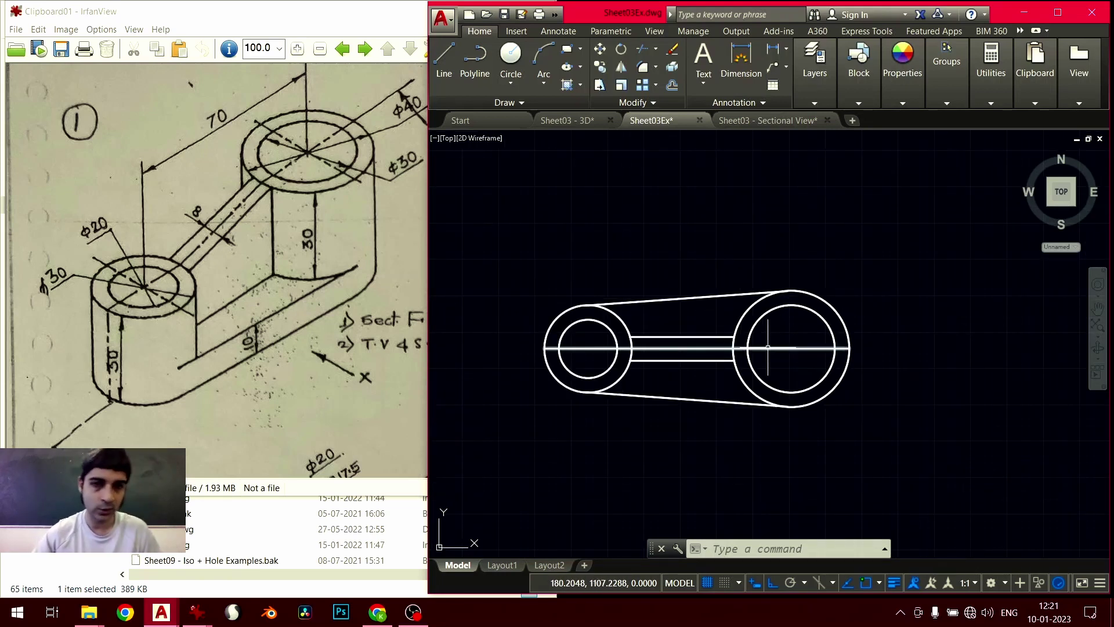
scroll(754, 352, down, 2)
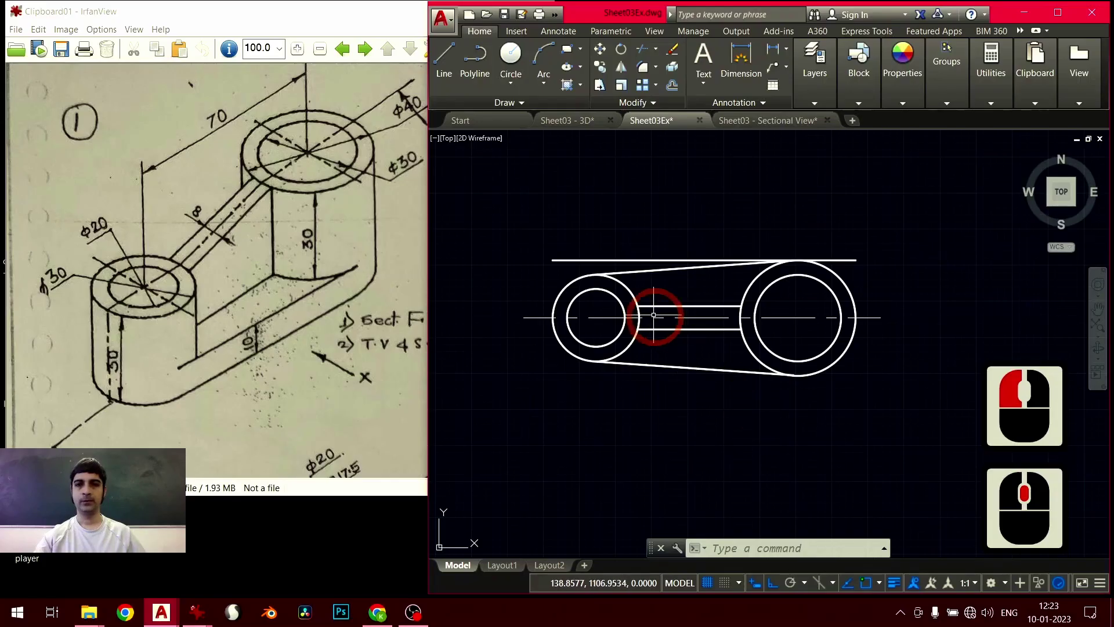
scroll(662, 319, up, 2)
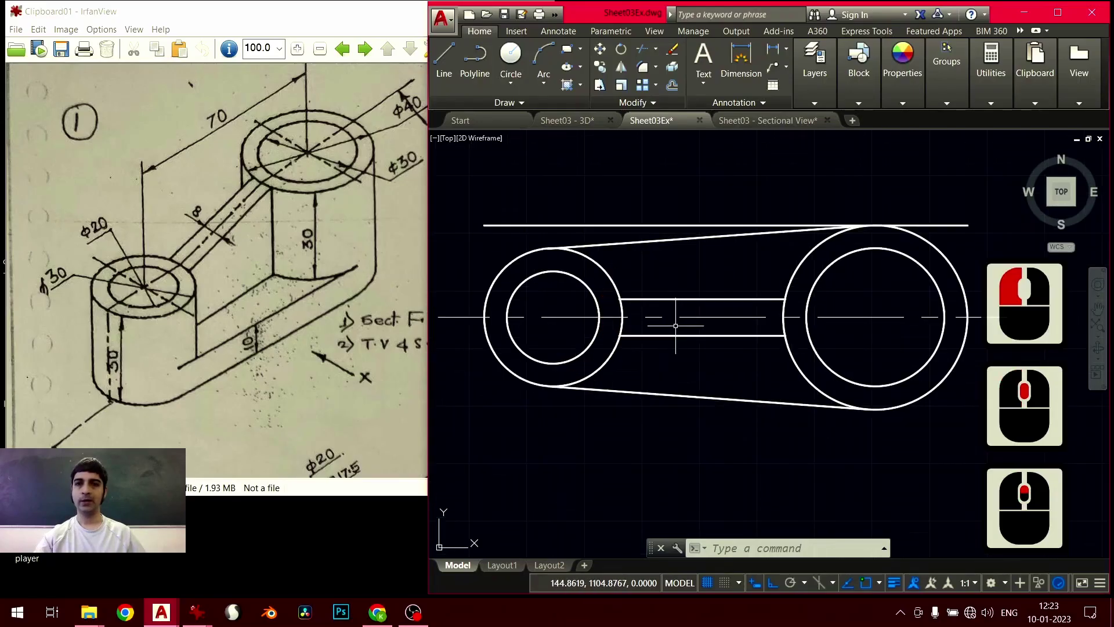
scroll(674, 324, down, 2)
scroll(676, 326, up, 1)
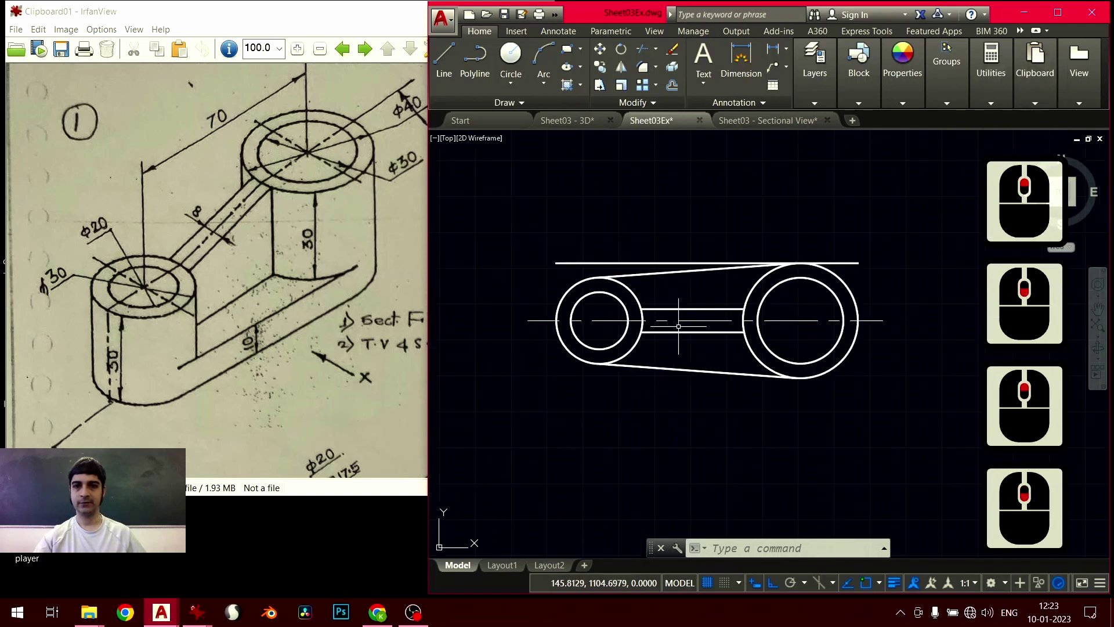
Check which layer is assigned to the top view's horizontal centre line
double_click(696, 318)
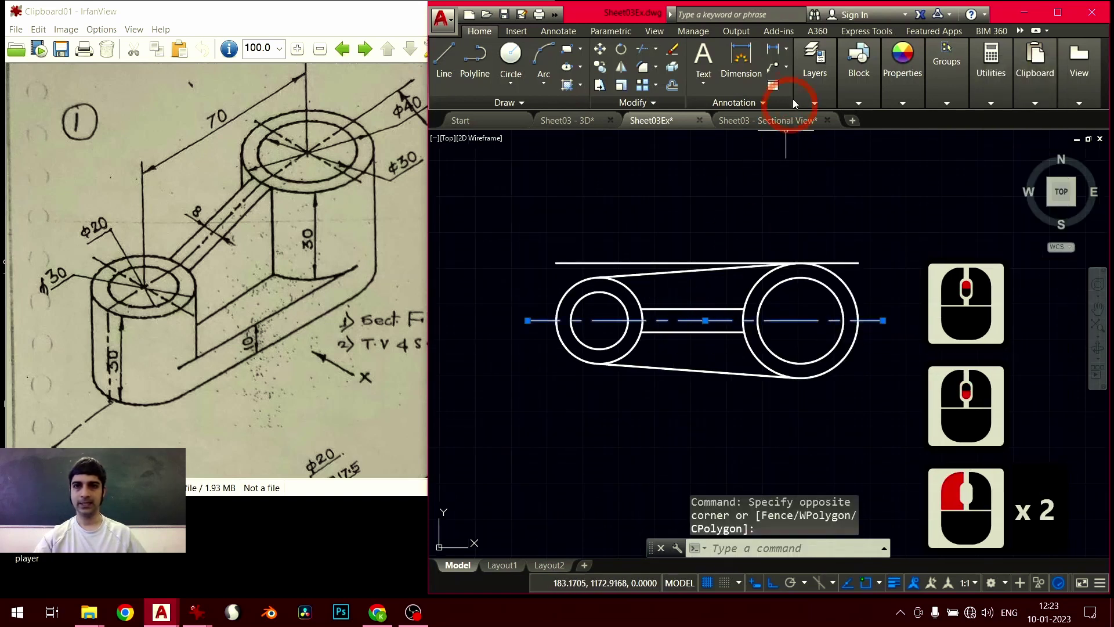
click(814, 84)
click(927, 120)
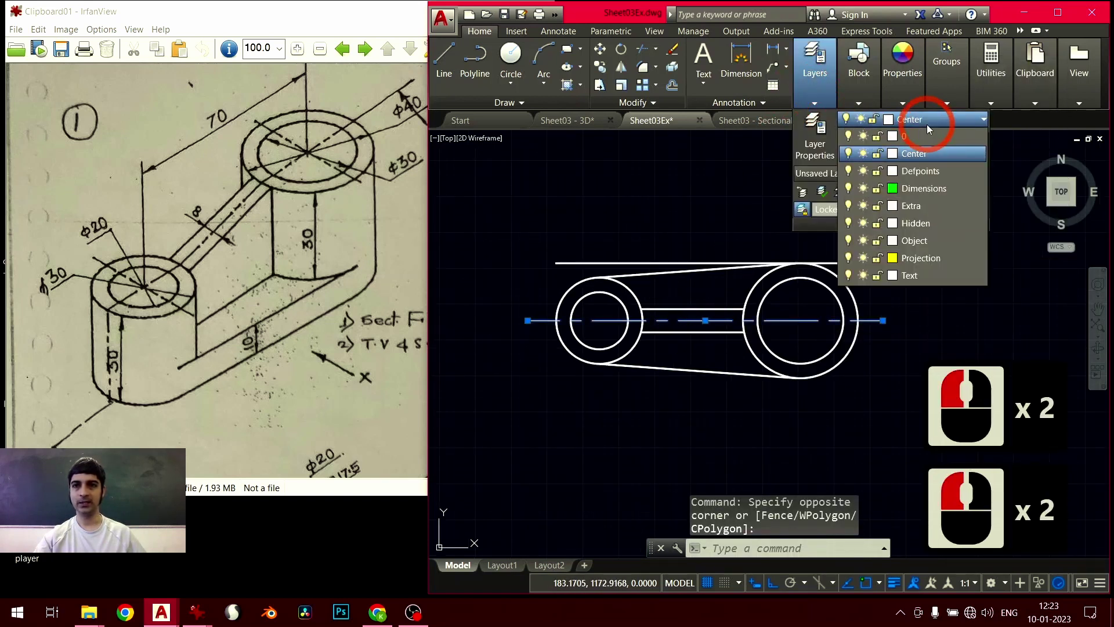
click(921, 157)
key(Escape)
key(Escape)
key(Escape)
key(Escape)
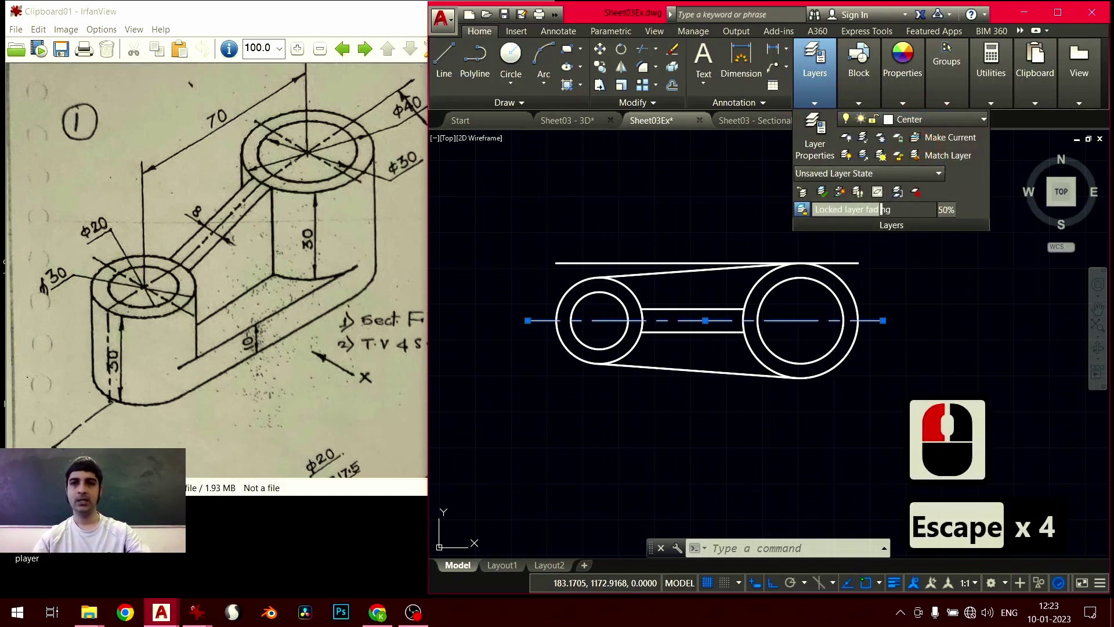
key(Escape)
key(Escape)
key(Escape)
key(Escape)
key(Escape)
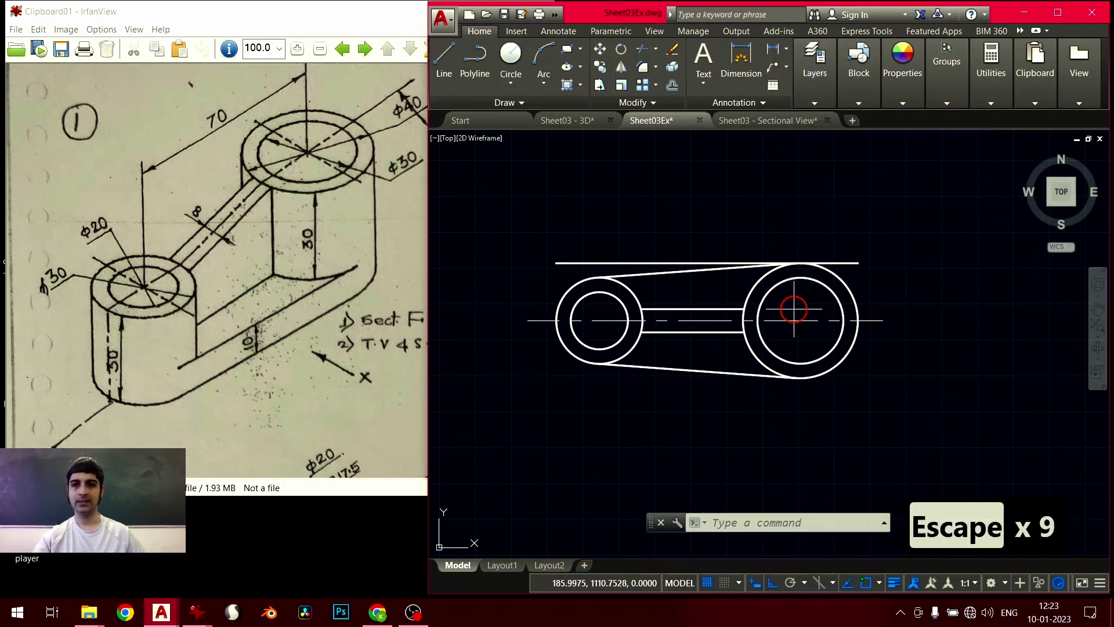
click(794, 310)
click(778, 341)
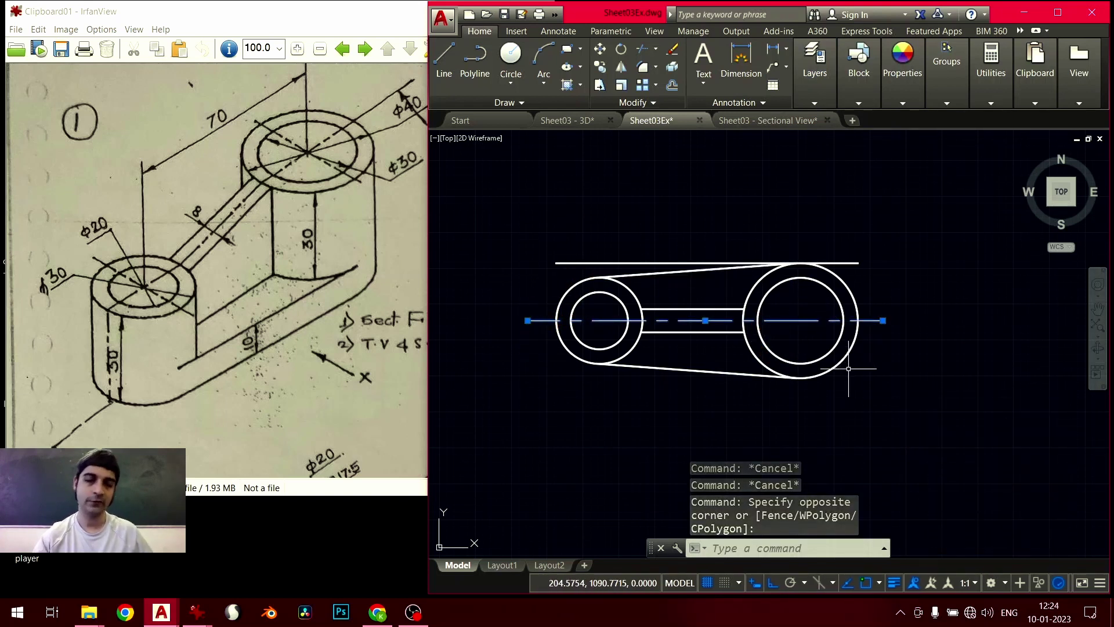
key(Escape)
key(Escape)
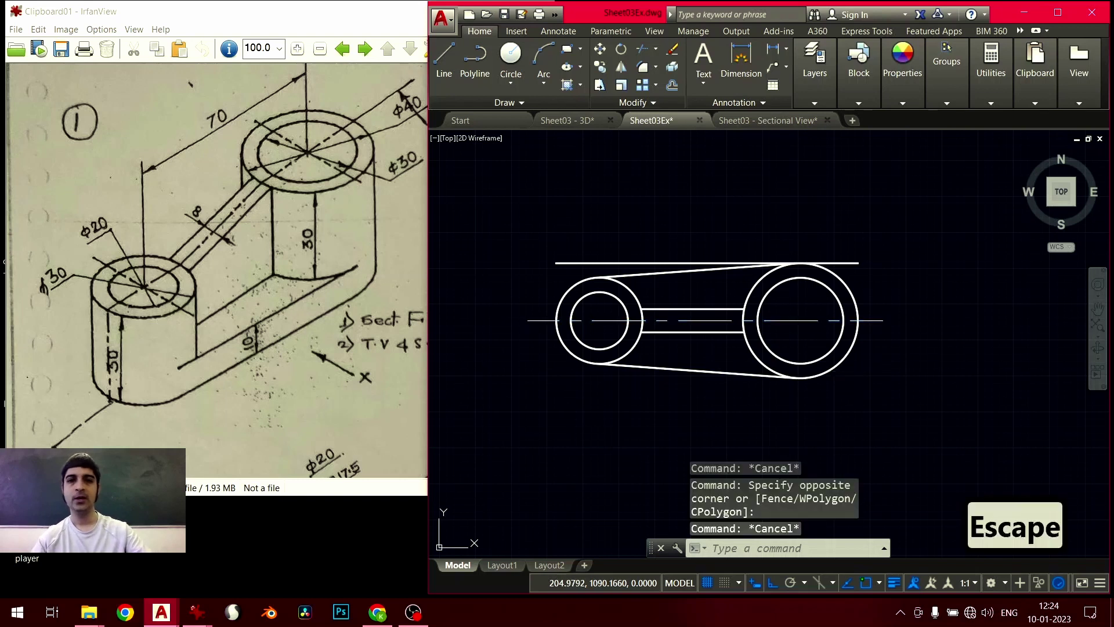
Highlight the horizontal line touching the upper side of the large boss to examine its extent along the top view
click(649, 230)
click(611, 268)
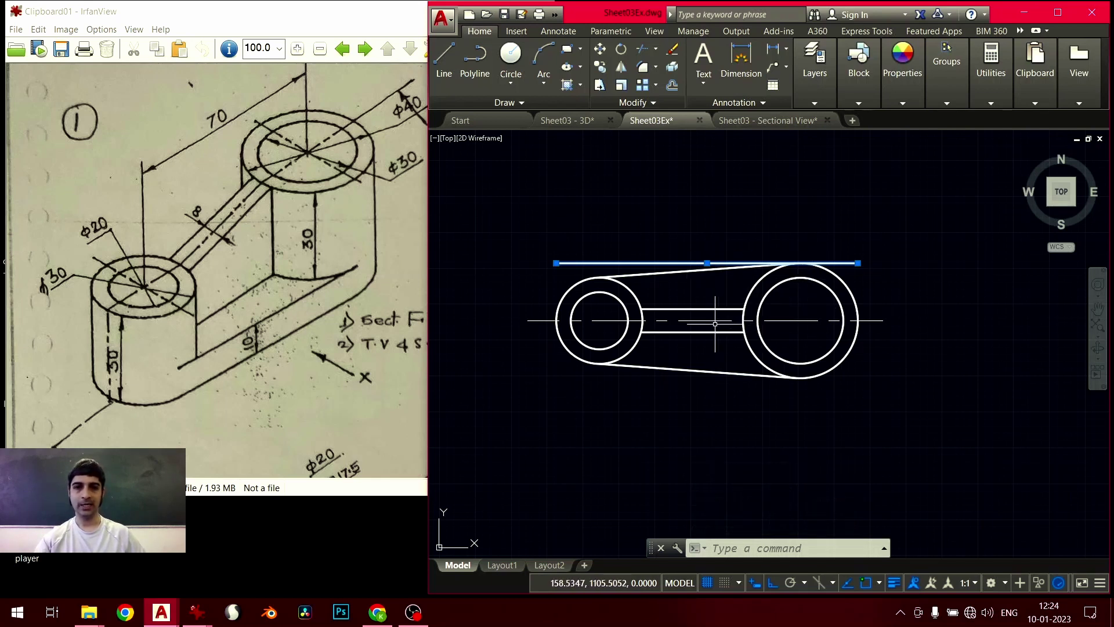
key(Escape)
key(Escape)
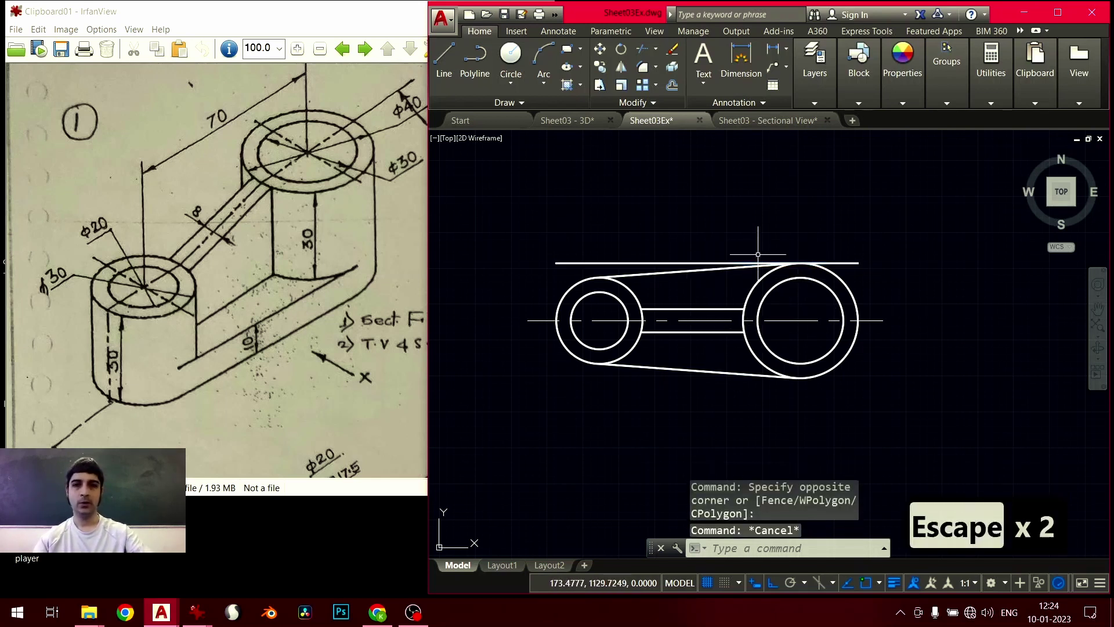
scroll(740, 337, down, 1)
middle_drag(739, 339, 704, 373)
scroll(713, 380, up, 1)
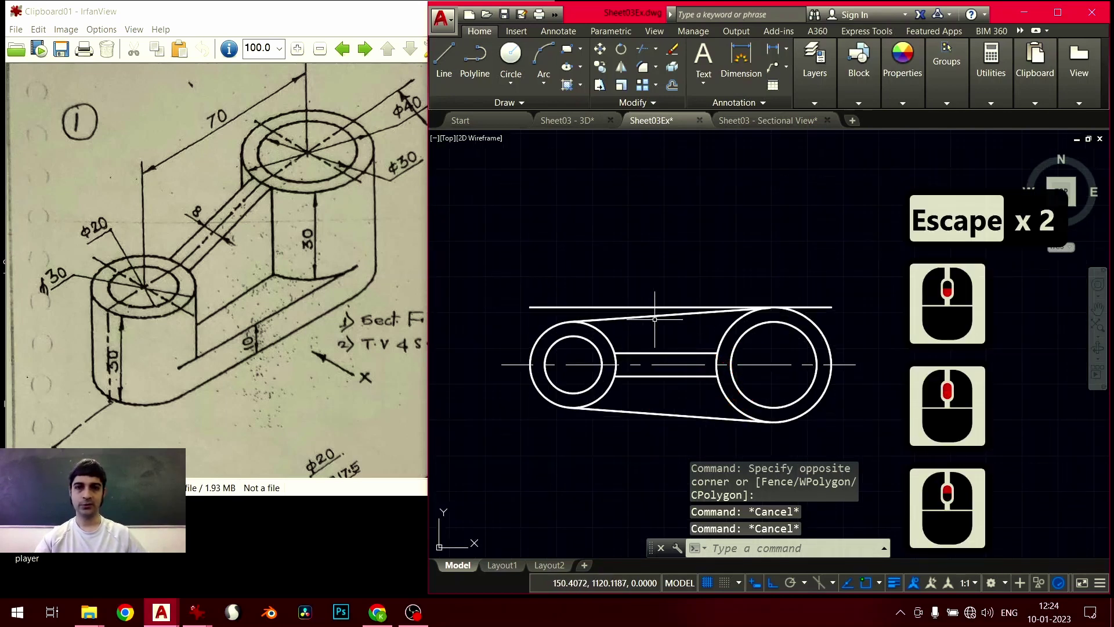
click(615, 277)
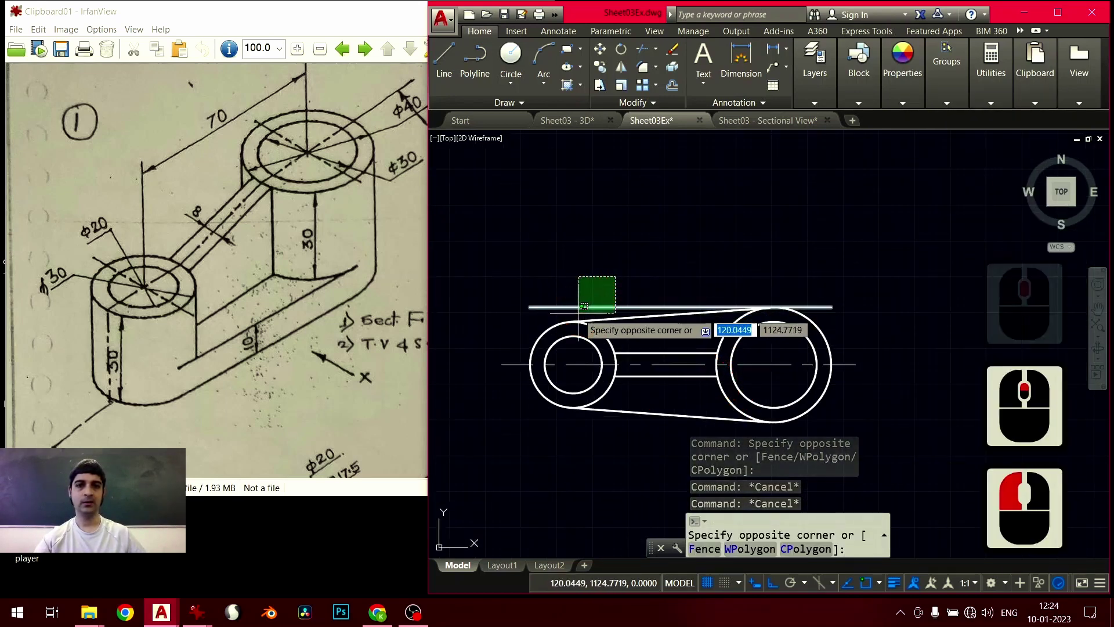
click(583, 306)
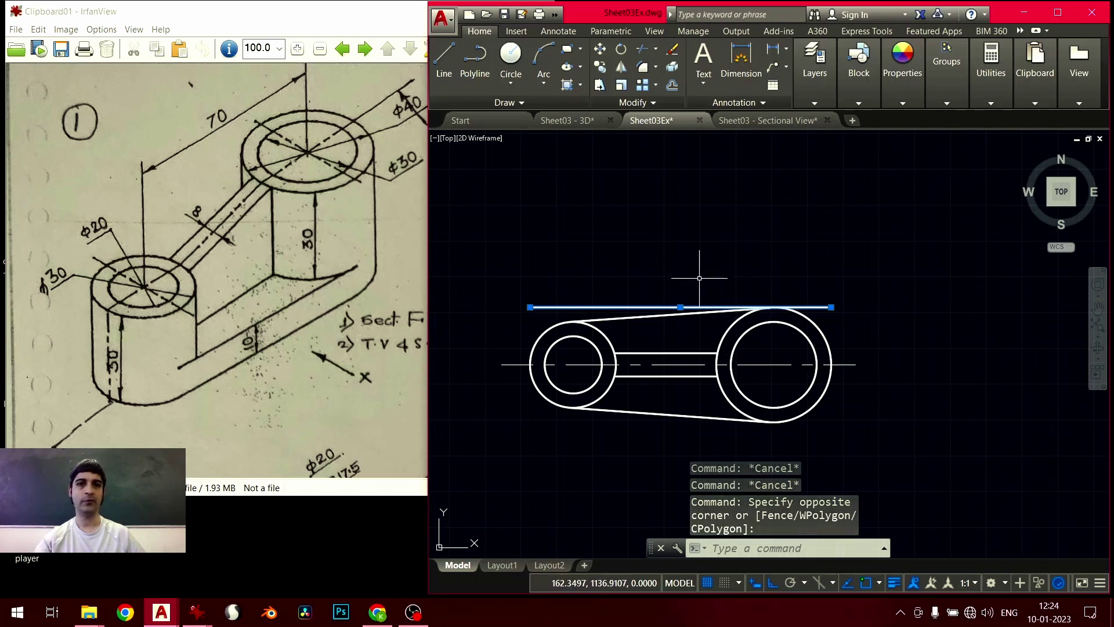
Examine the horizontal and vertical reference lines between the views in the Sheet03 - Sectional View drawing
click(773, 121)
click(813, 281)
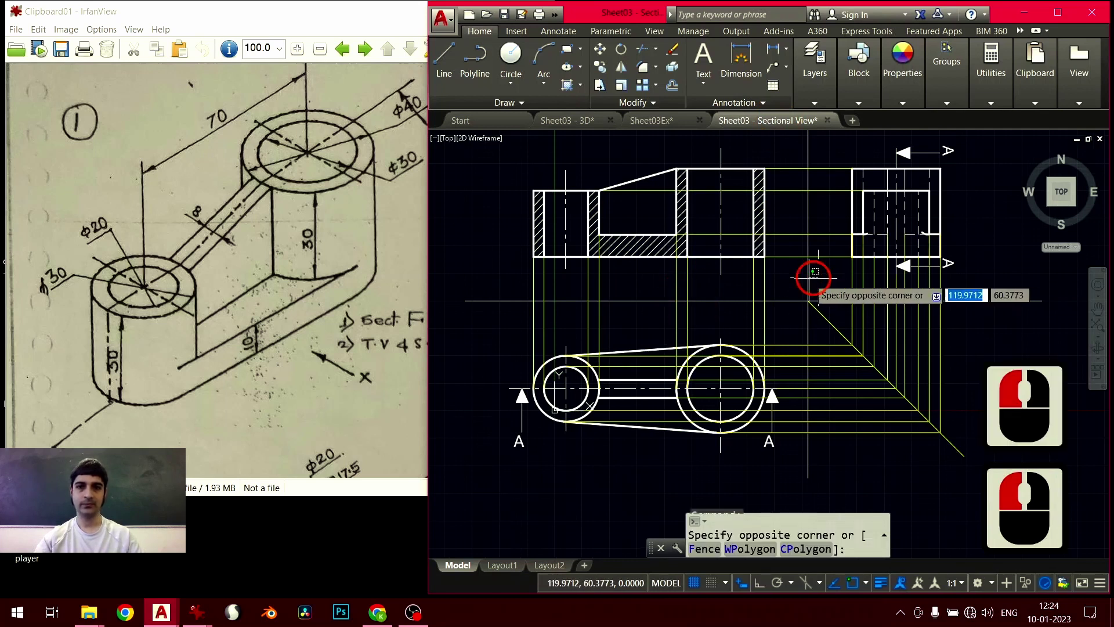
click(791, 294)
click(766, 315)
click(773, 323)
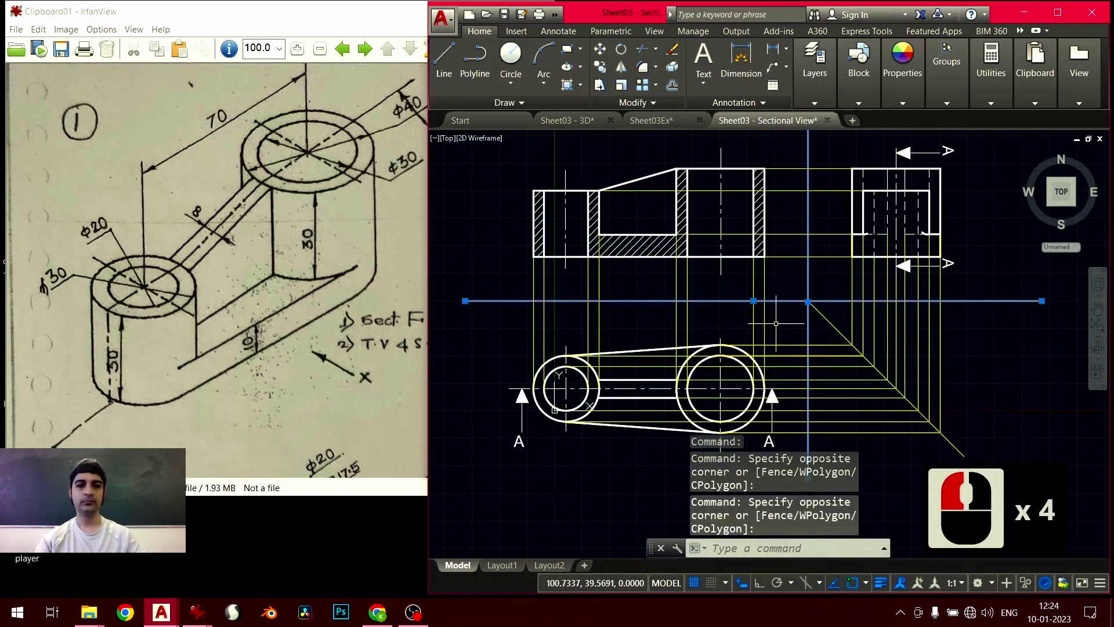
key(Escape)
key(Escape)
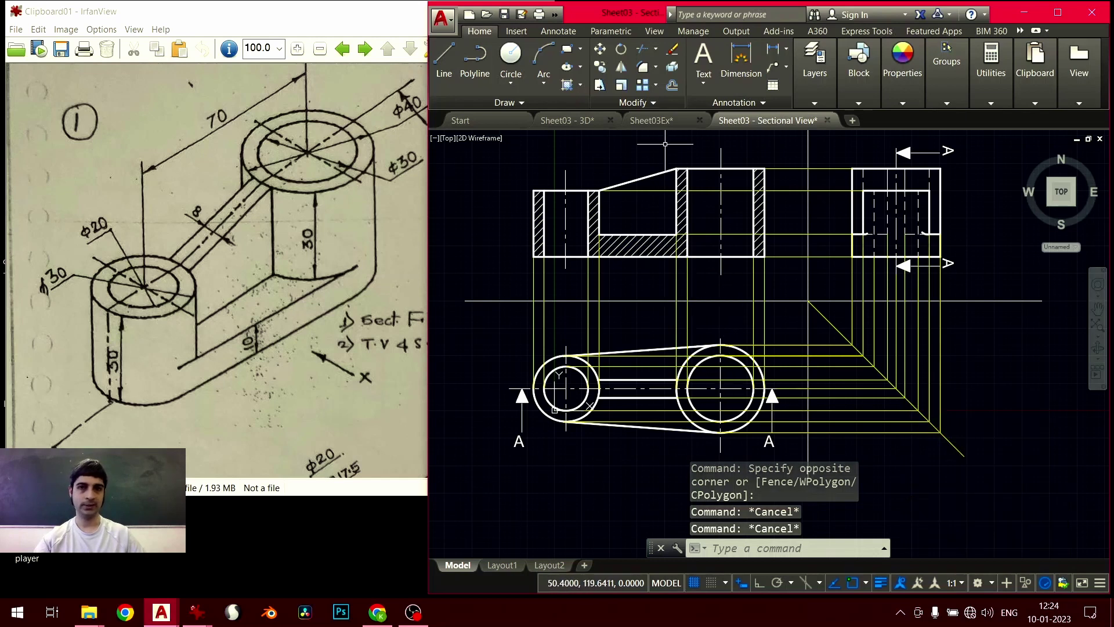
Switch to the Sheet03Ex drawing and copy the horizontal line touching the large boss vertically upward at distances of 20 and 40
click(656, 120)
click(628, 286)
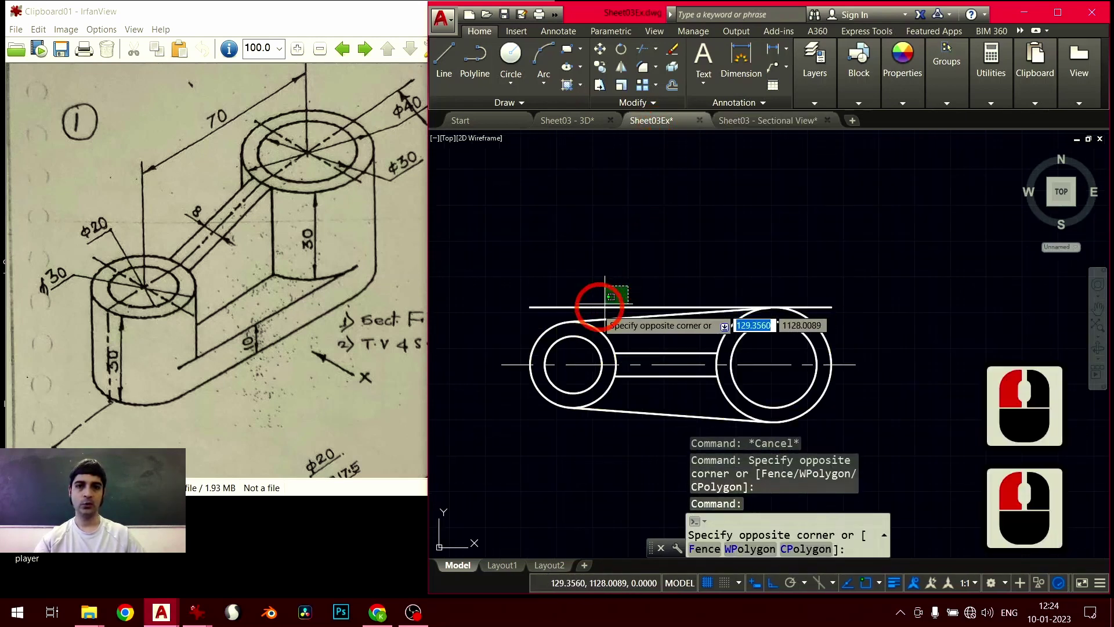
click(598, 305)
click(602, 68)
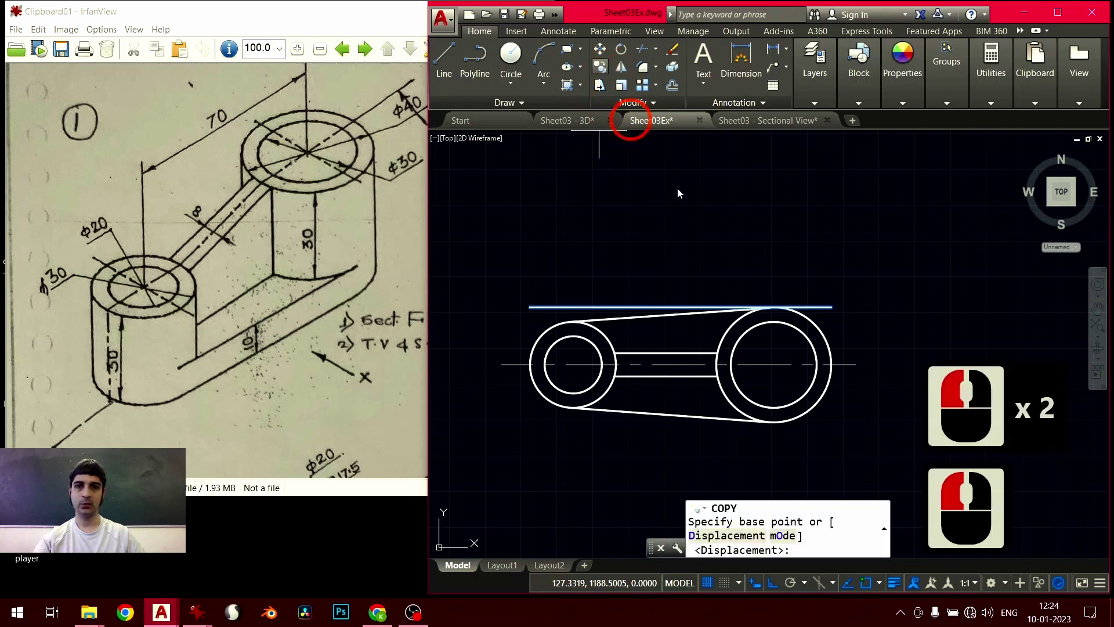
click(774, 306)
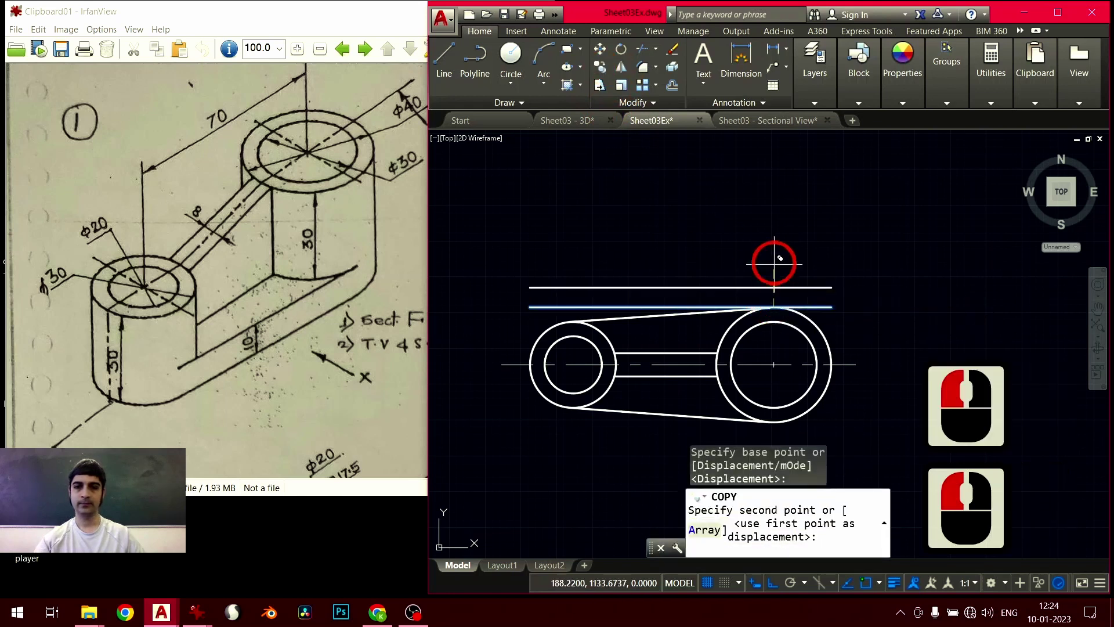
text(20)
key(Return)
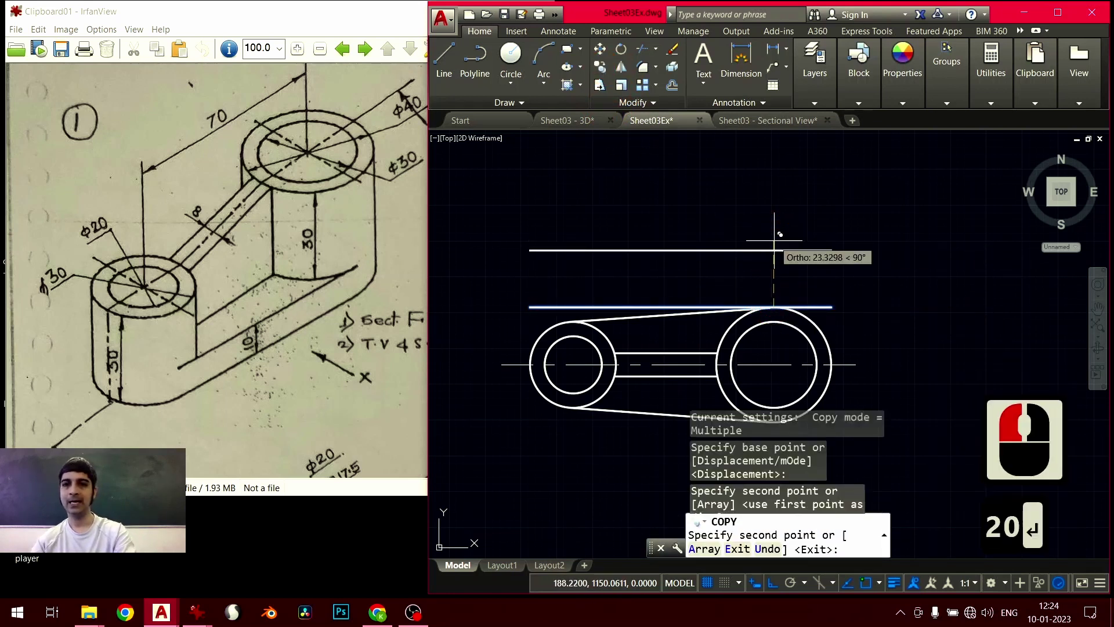
text(40)
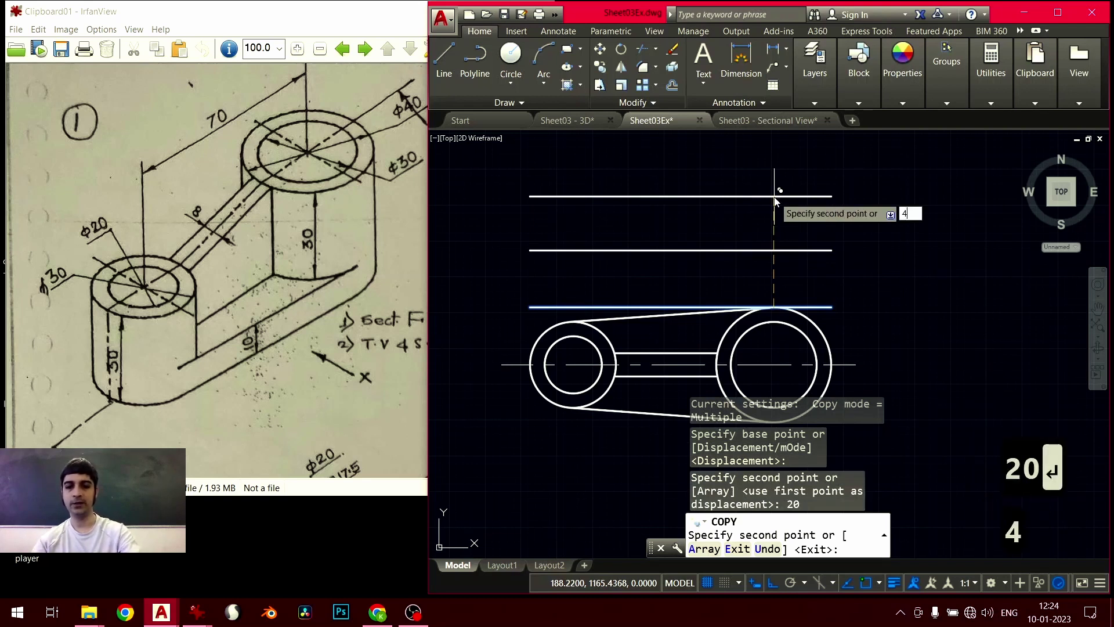
key(Return)
key(Return)
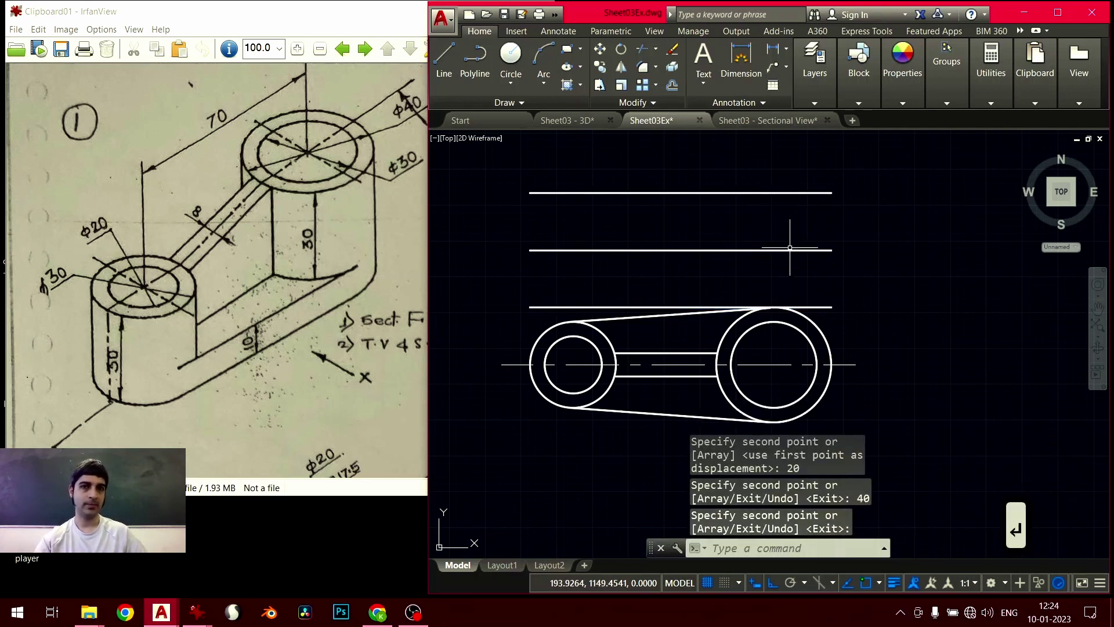
Stretch the middle of the three horizontal lines at both ends so it extends well beyond the top view on each side
middle_drag(777, 321, 791, 331)
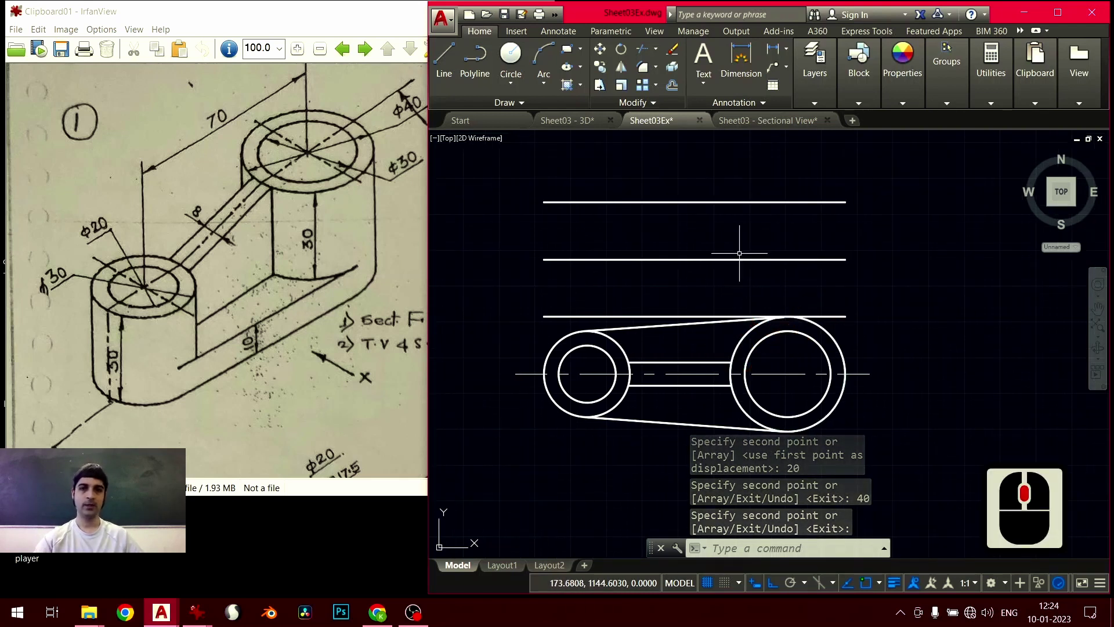
click(731, 186)
click(714, 214)
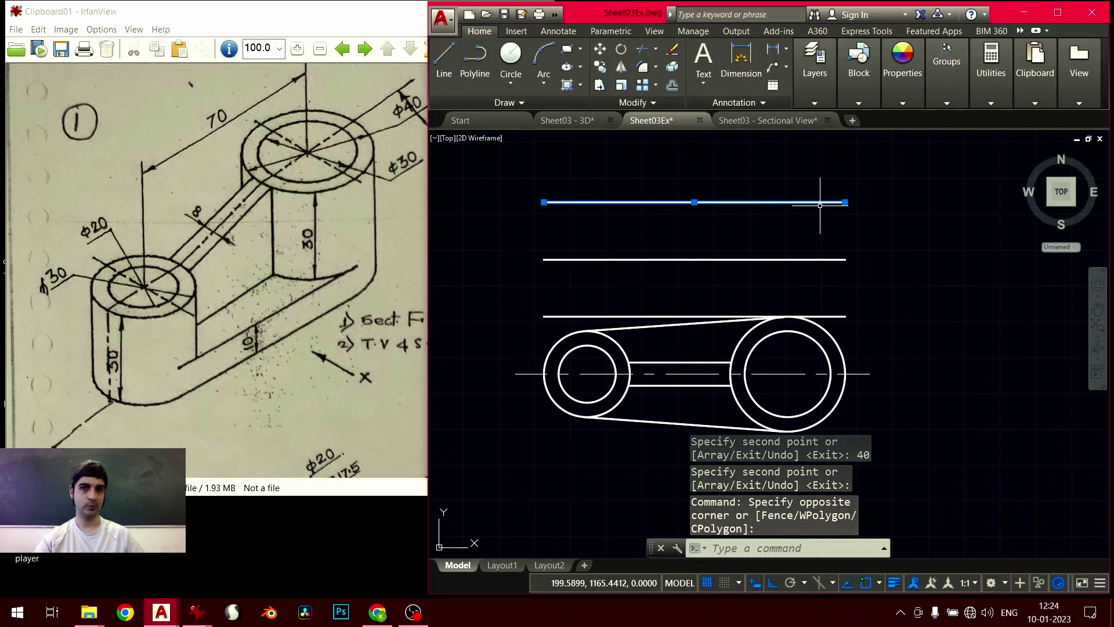
key(Escape)
click(795, 236)
click(758, 284)
scroll(754, 284, down, 5)
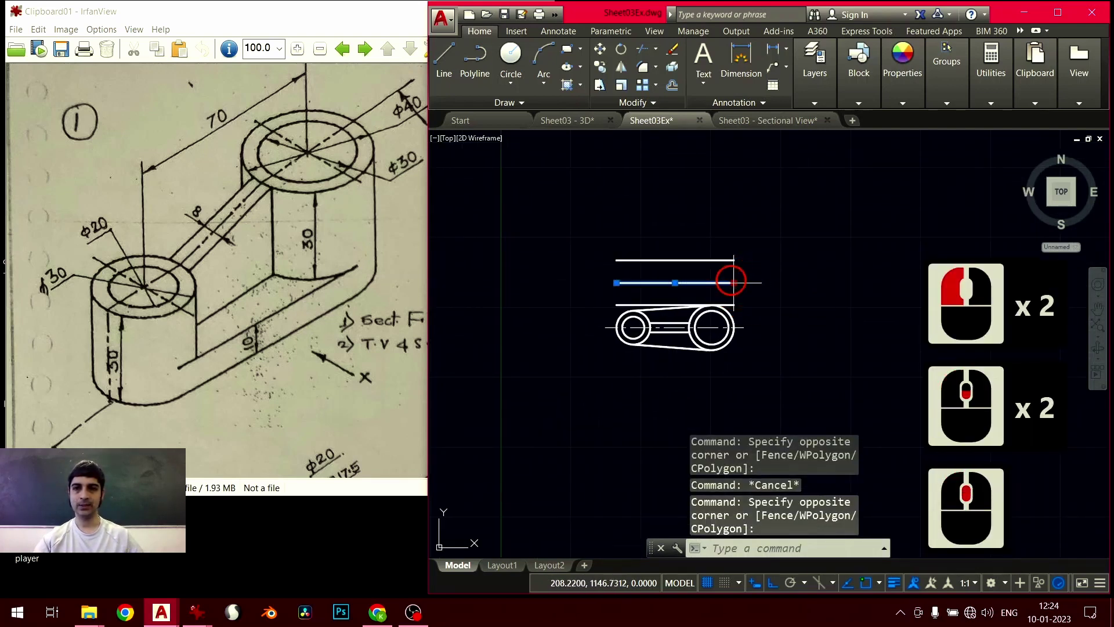
click(734, 283)
click(893, 283)
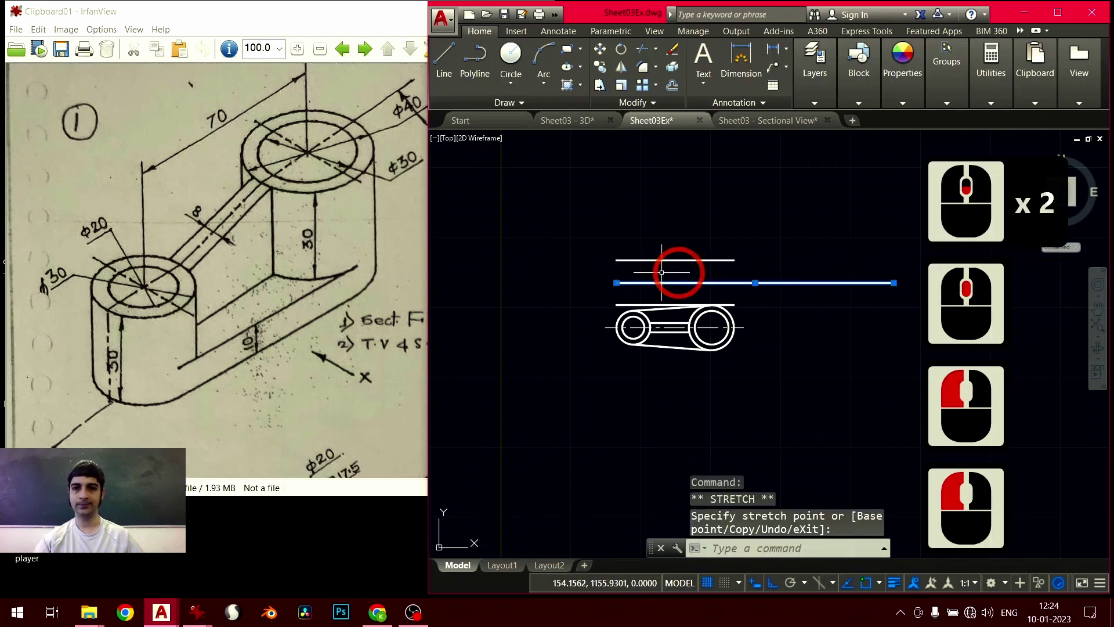
click(617, 283)
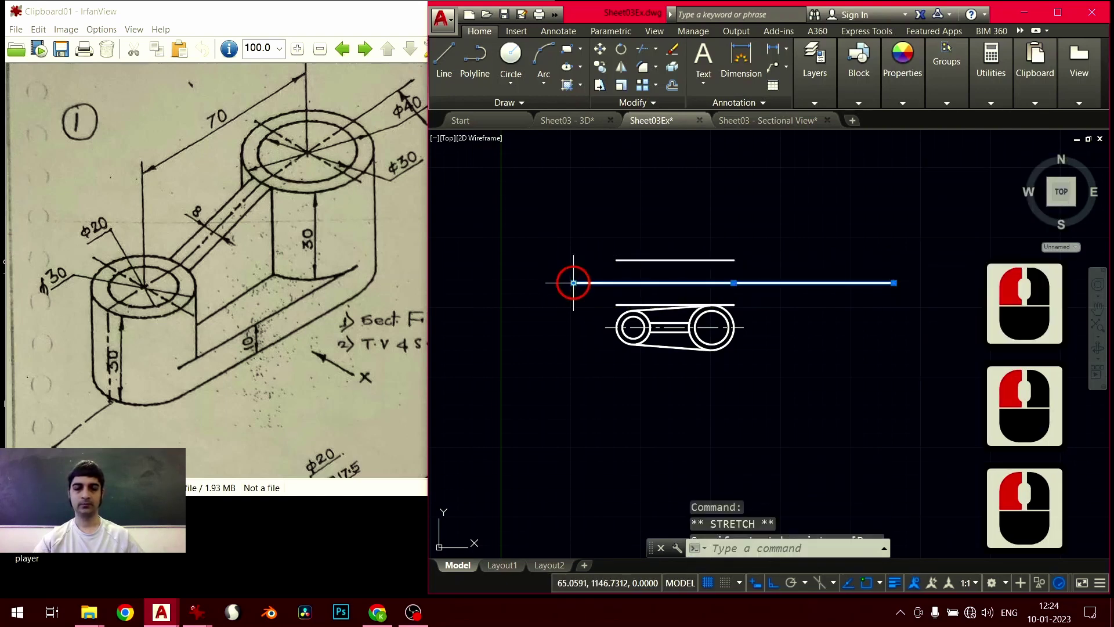
key(Escape)
key(Escape)
Delete the horizontal line touching the upper side of the large boss
scroll(647, 313, up, 2)
middle_drag(519, 299, 619, 278)
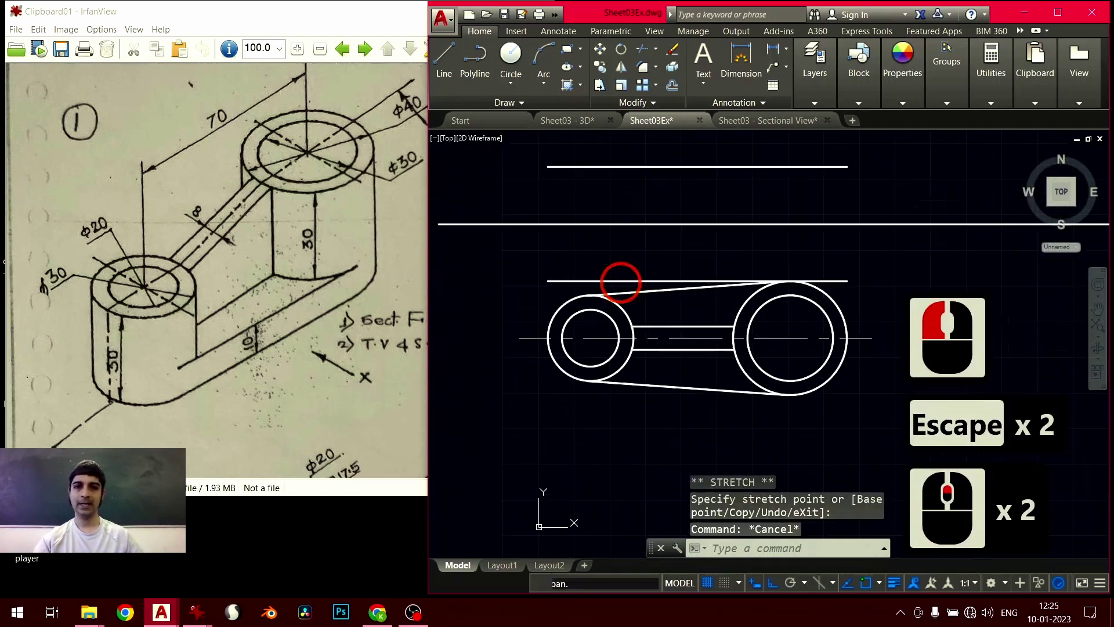
click(595, 265)
click(562, 289)
key(Delete)
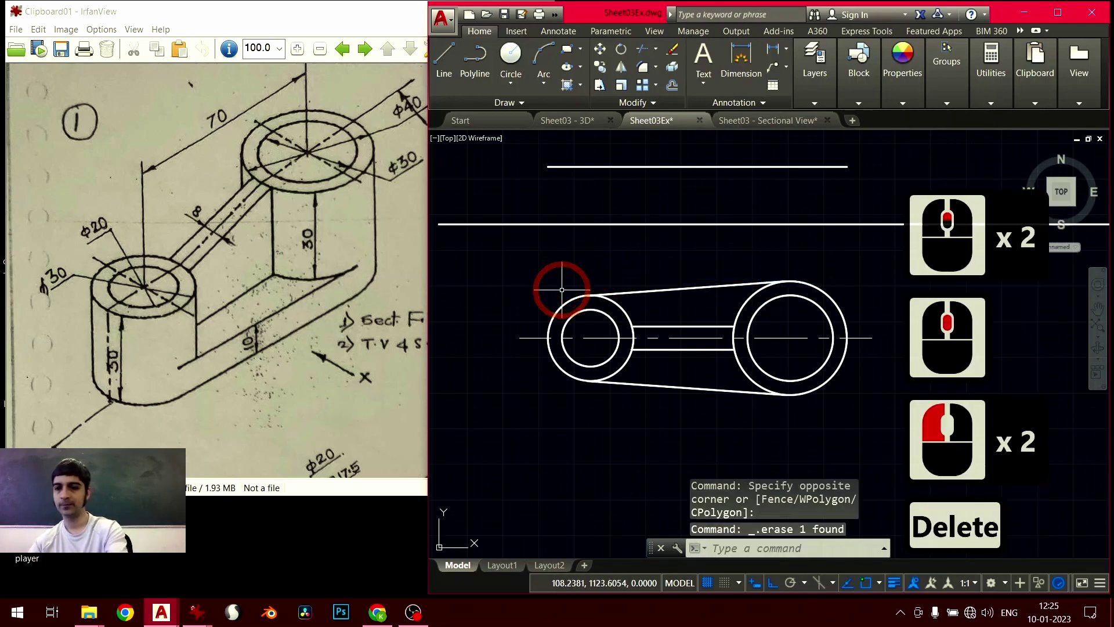
scroll(604, 390, down, 2)
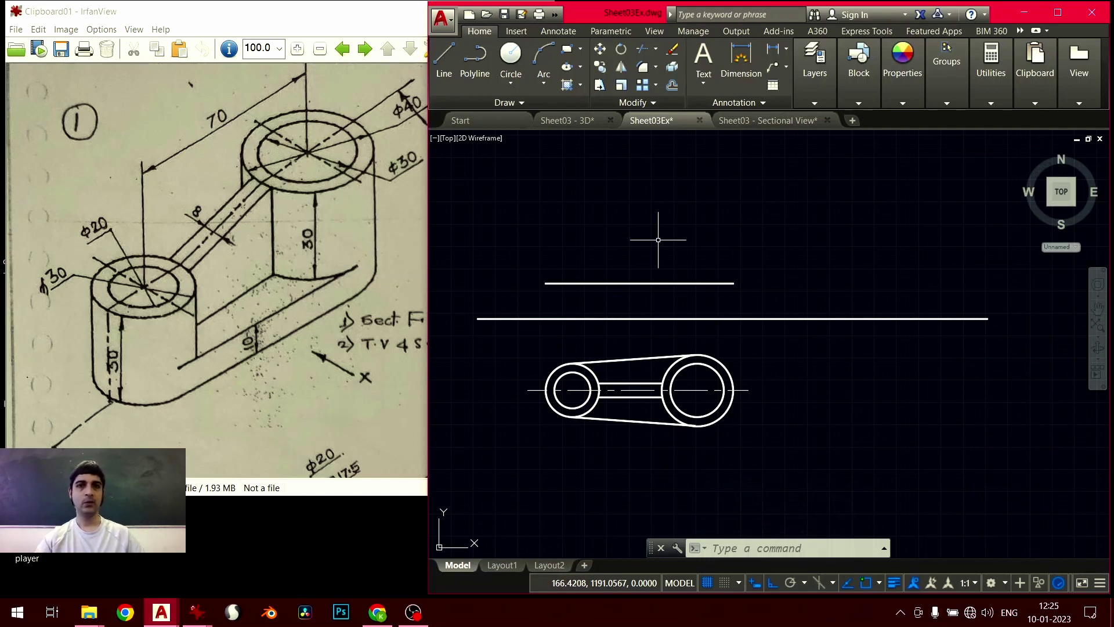
Highlight the vertical projection lines between the front and top views in the Sheet03 - Sectional View drawing to examine them
click(752, 121)
click(787, 313)
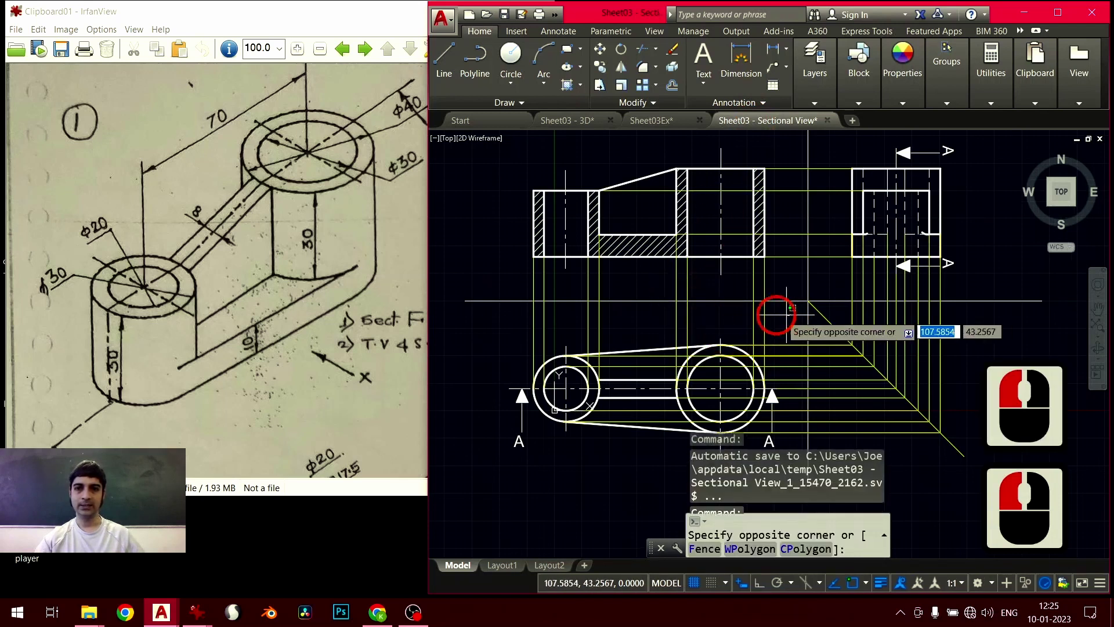
click(517, 325)
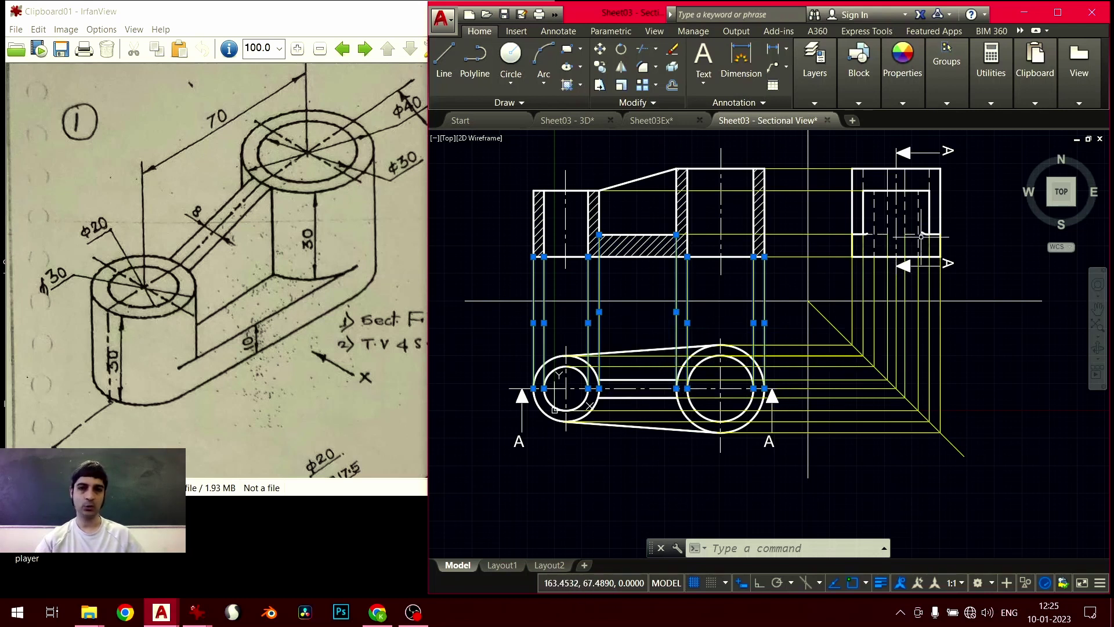
Return to the Sheet03Ex drawing and make Projection the current layer
click(676, 122)
key(Escape)
key(Escape)
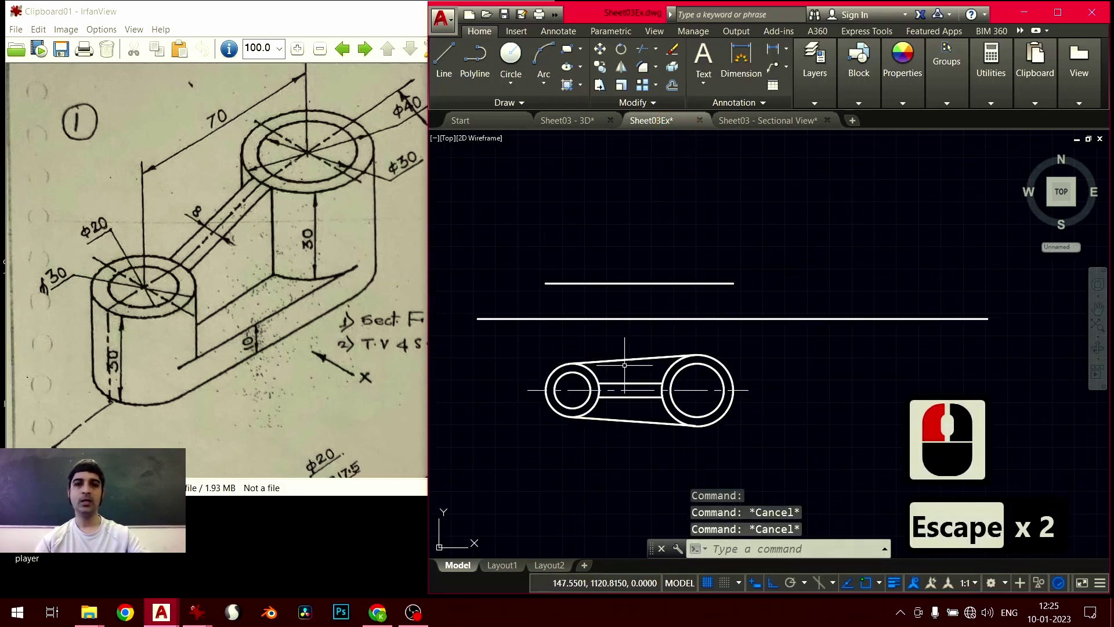
click(815, 69)
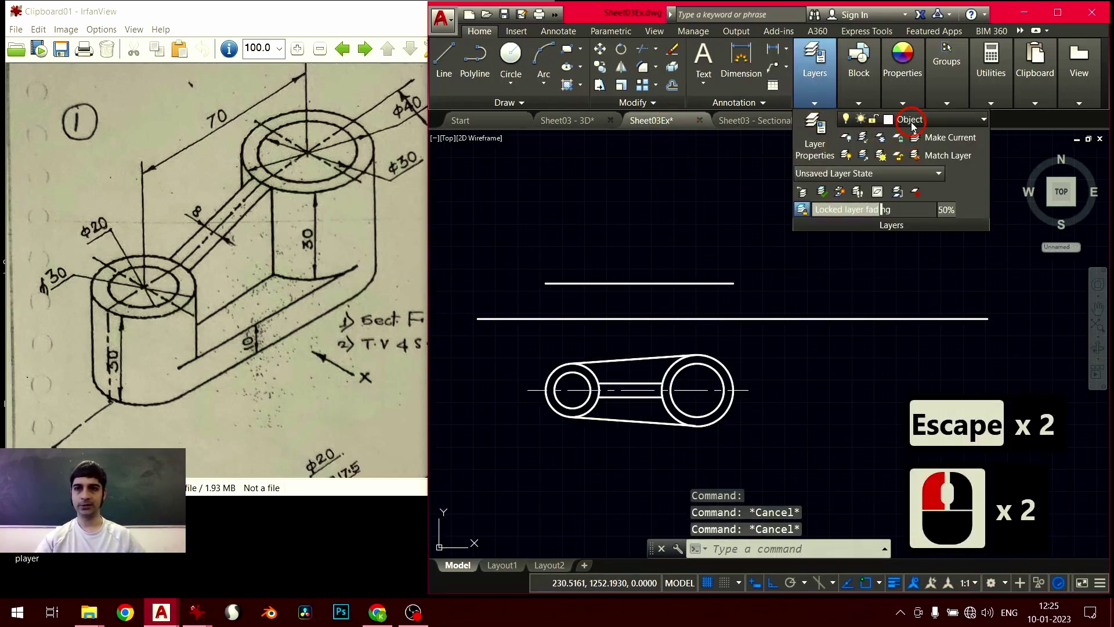
click(912, 120)
click(898, 242)
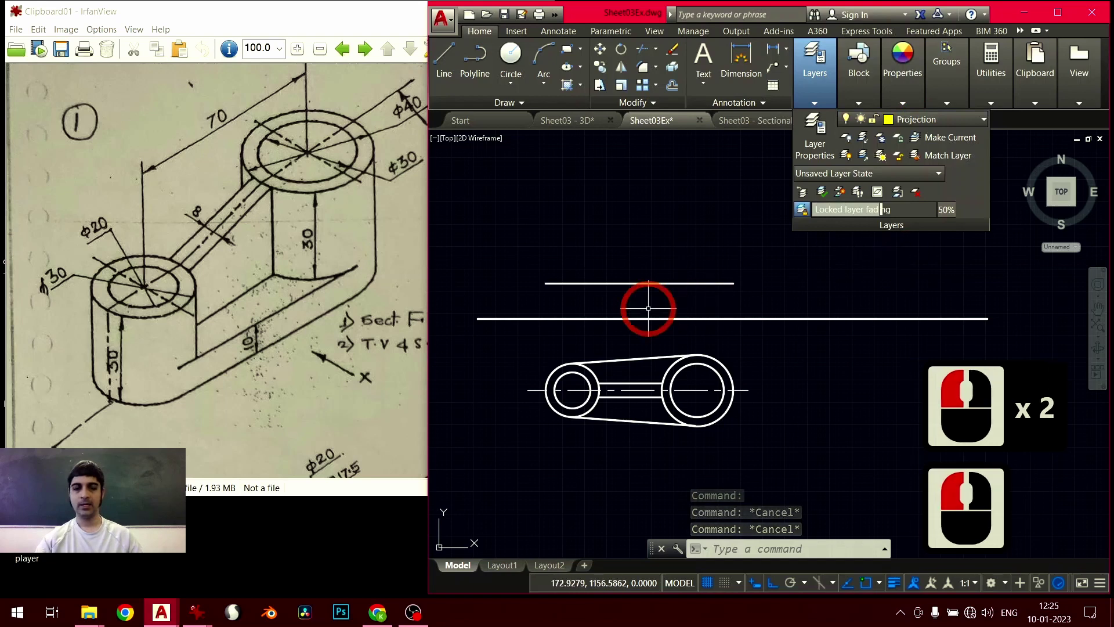
key(Escape)
key(Escape)
Draw a vertical projection line from the small boss's outer left quadrant up to the left end of the uppermost horizontal line
scroll(575, 348, up, 2)
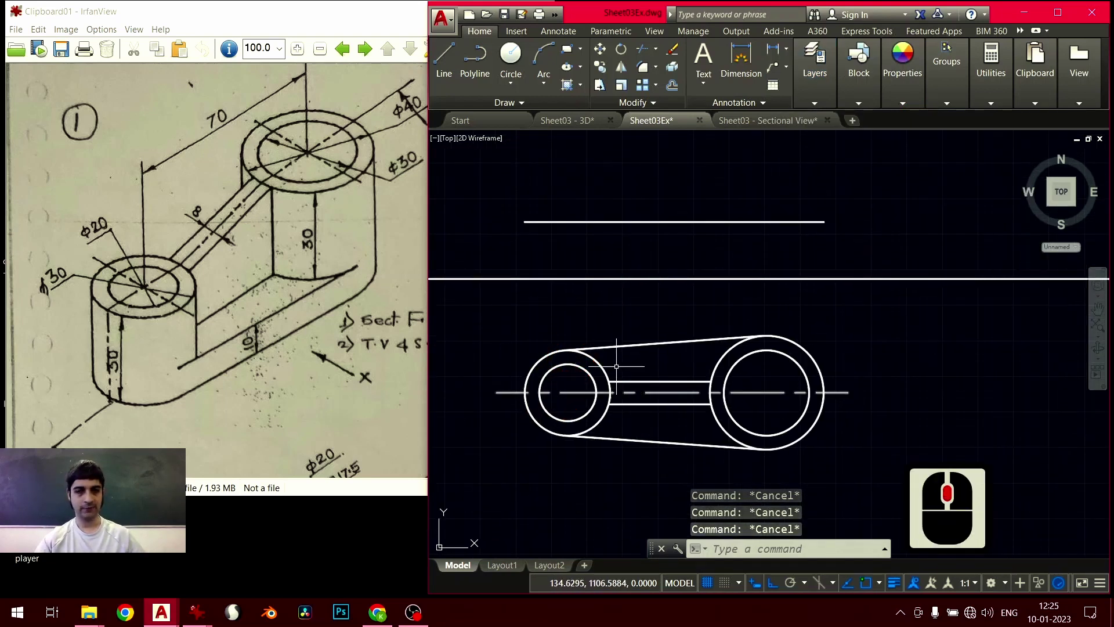
click(444, 61)
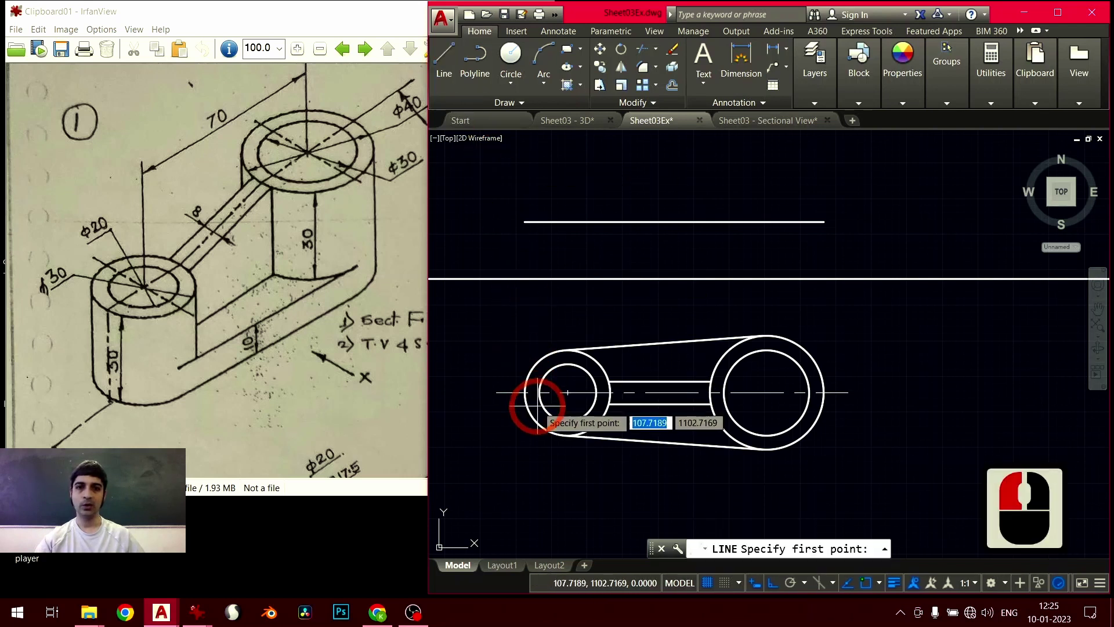
click(525, 393)
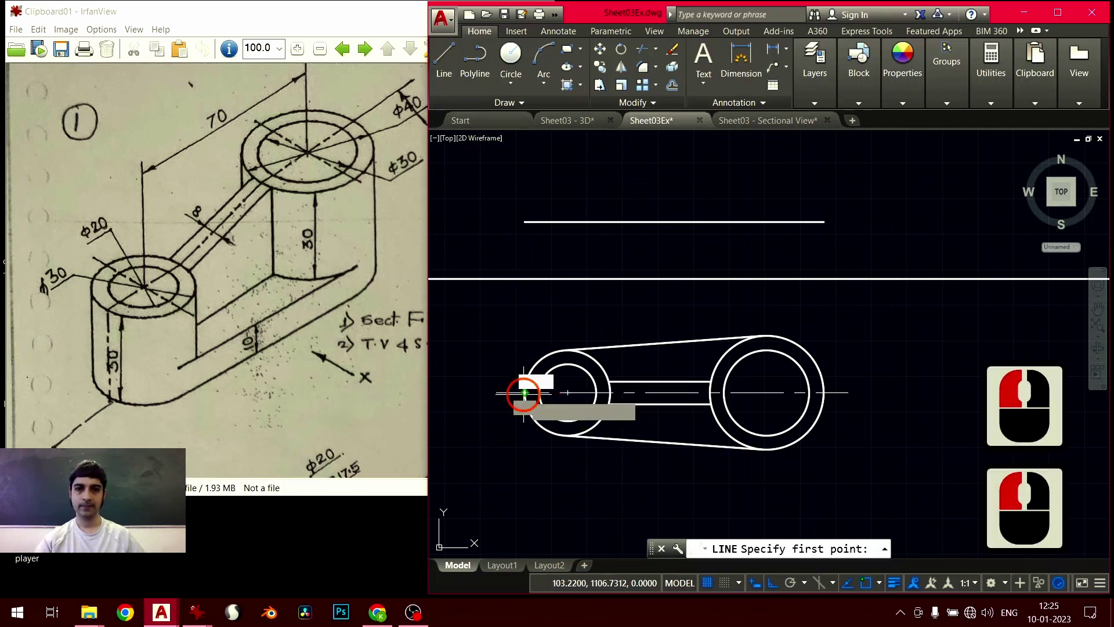
click(525, 222)
key(Return)
Copy the projection line to the small boss's left hole quadrant, centre, right hole quadrant and right outer quadrant
click(537, 253)
click(515, 251)
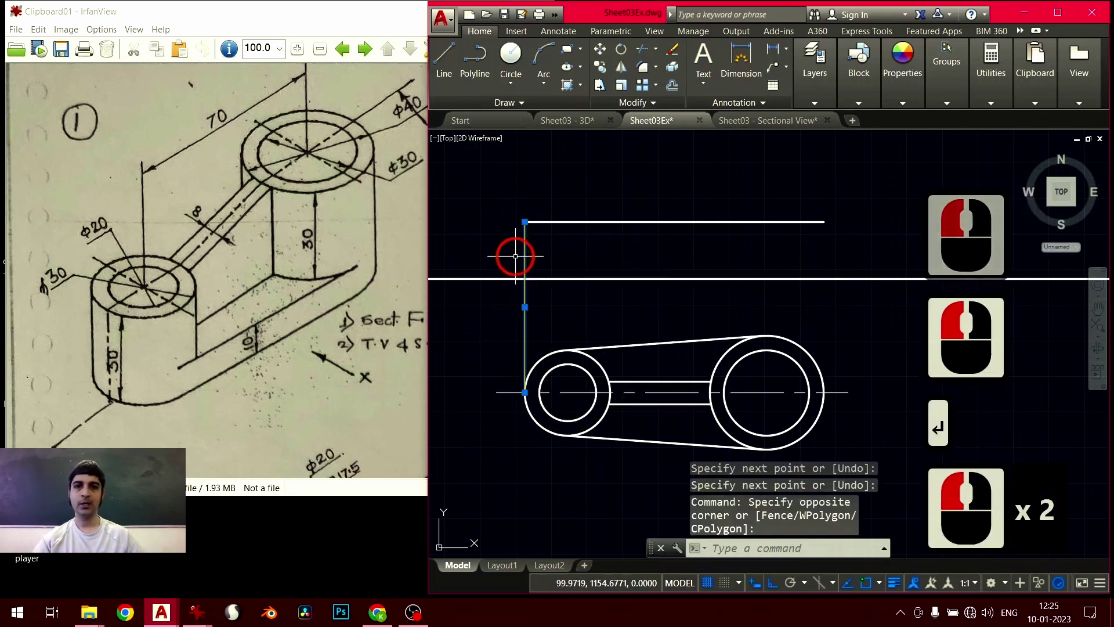
click(600, 67)
scroll(525, 454, up, 4)
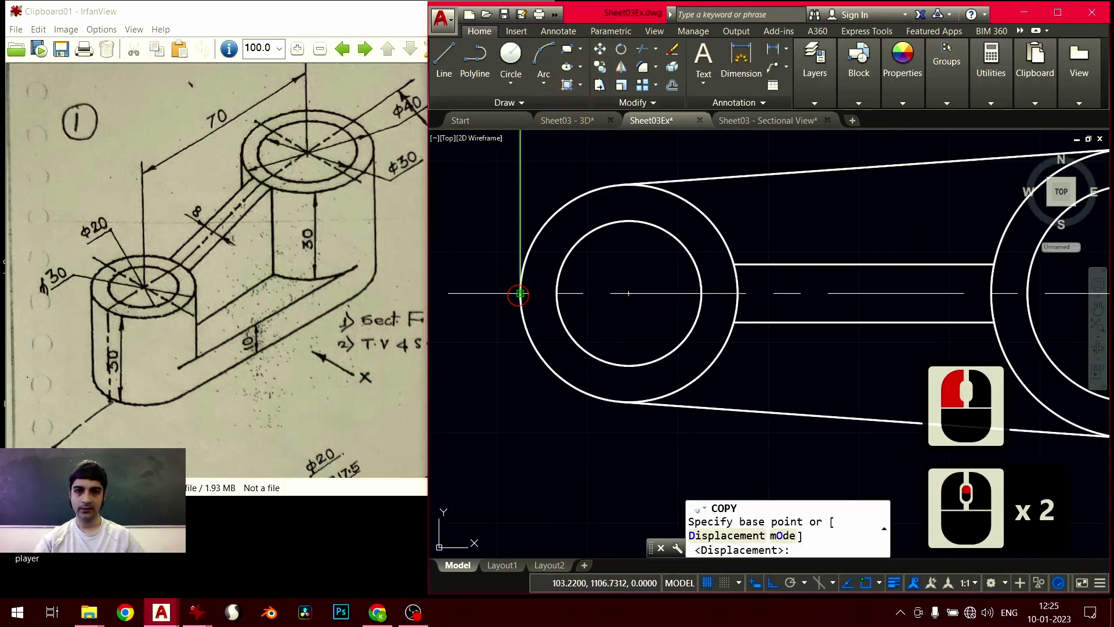
click(519, 294)
click(556, 293)
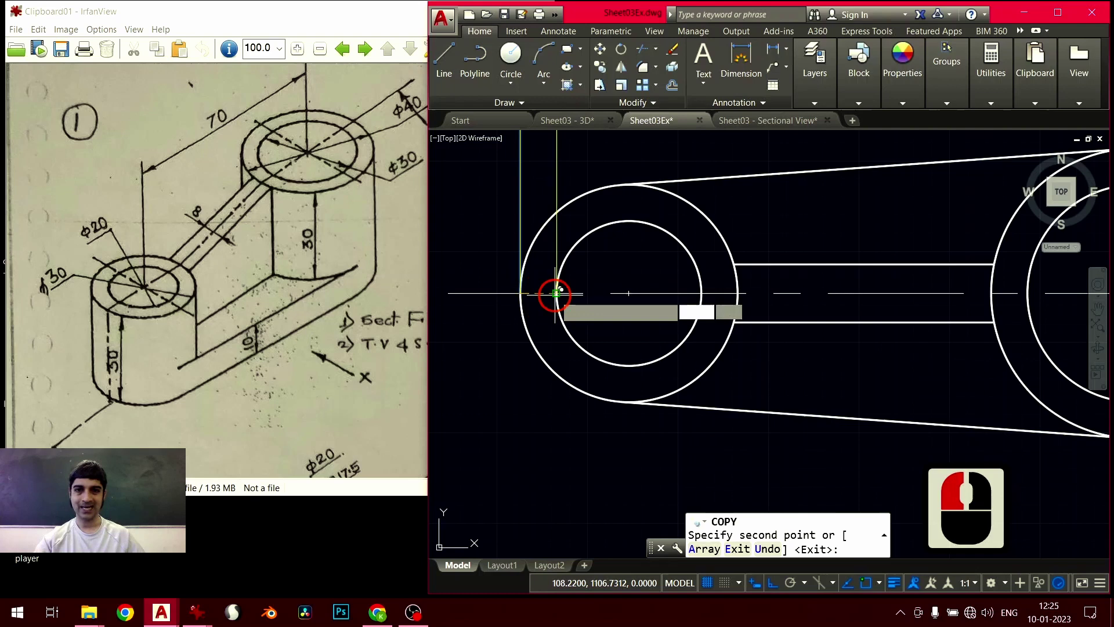
click(632, 290)
middle_drag(681, 312, 528, 336)
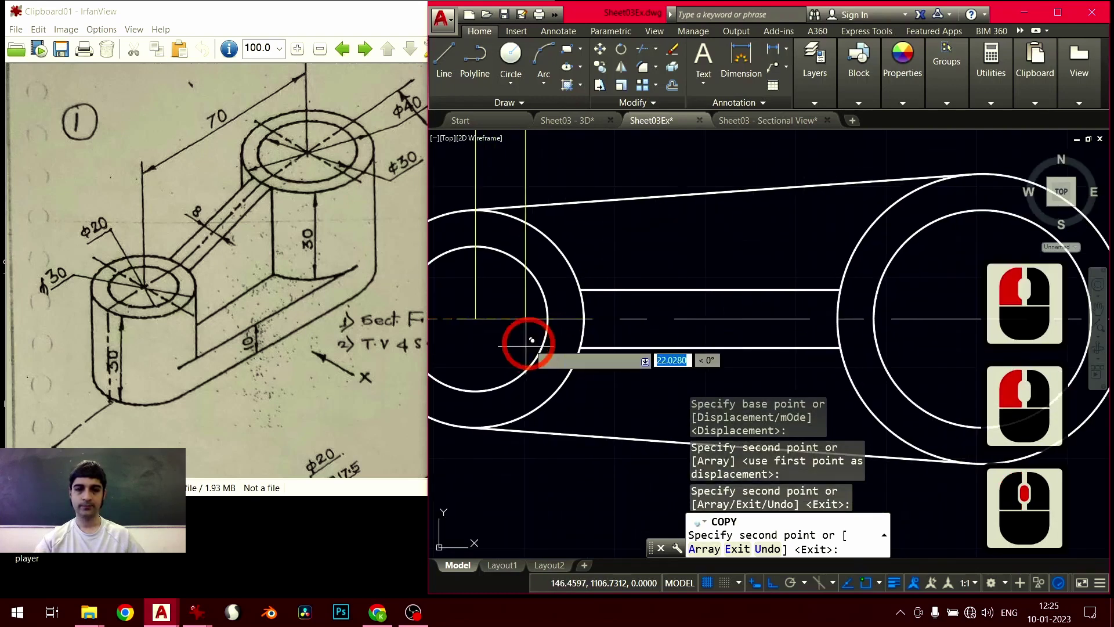
click(548, 318)
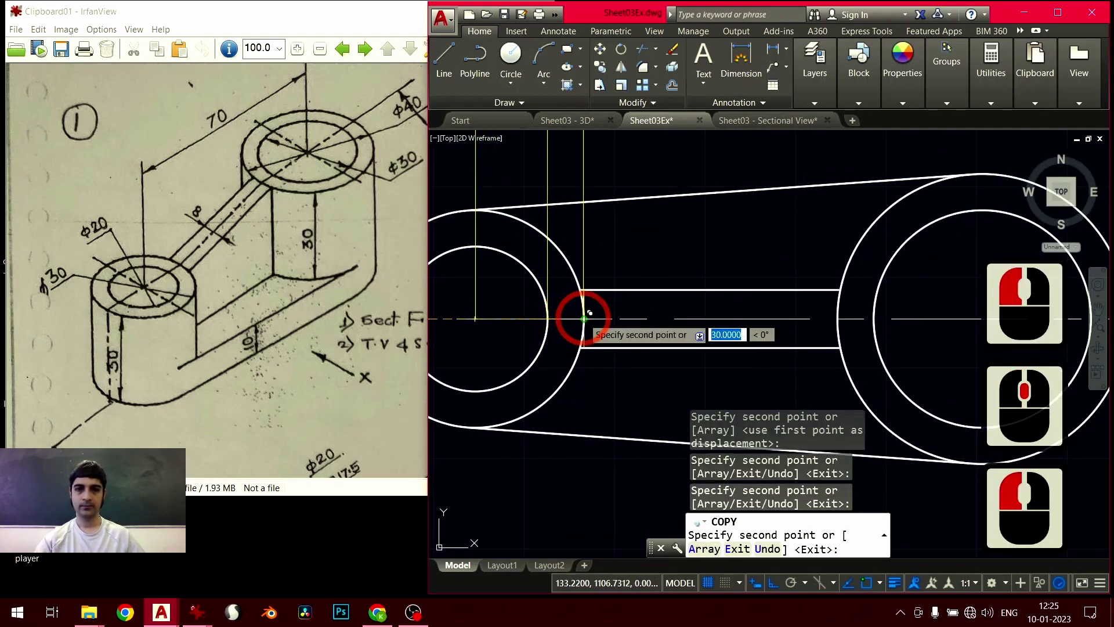
click(583, 318)
Place further copies of the projection line at the large boss's outer and hole quadrants and its centre, and finish copying
middle_drag(794, 359, 605, 354)
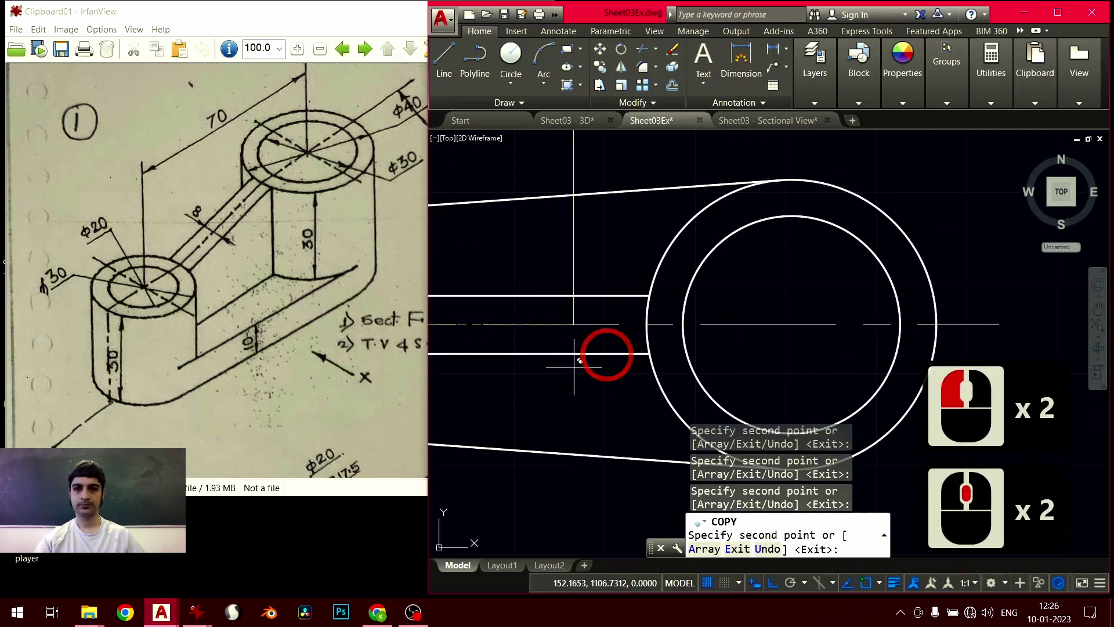
click(647, 318)
click(684, 319)
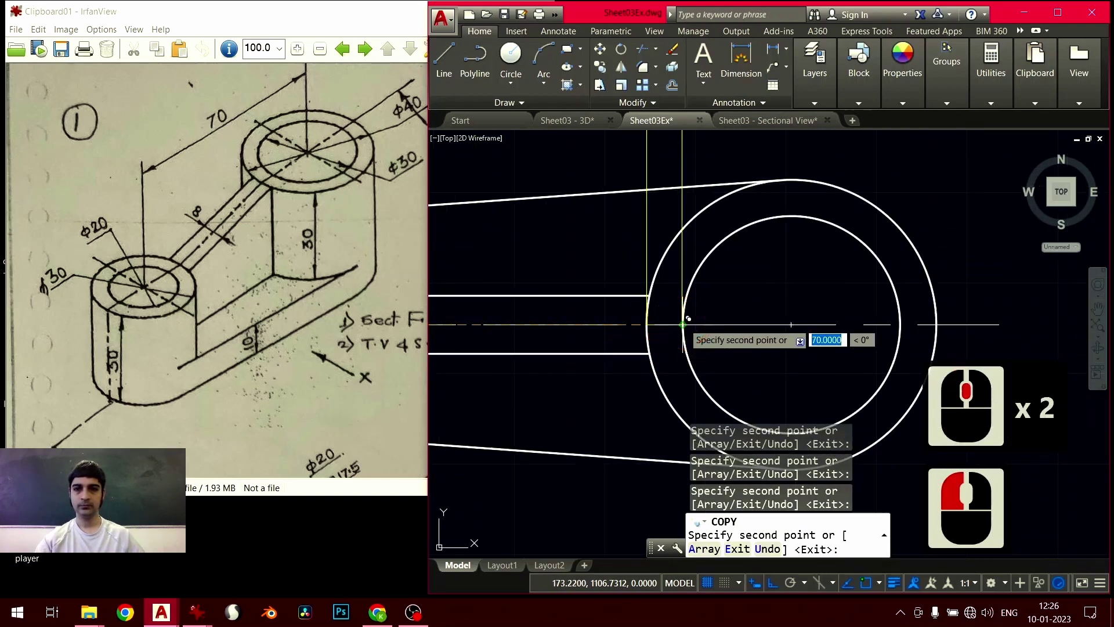
click(792, 325)
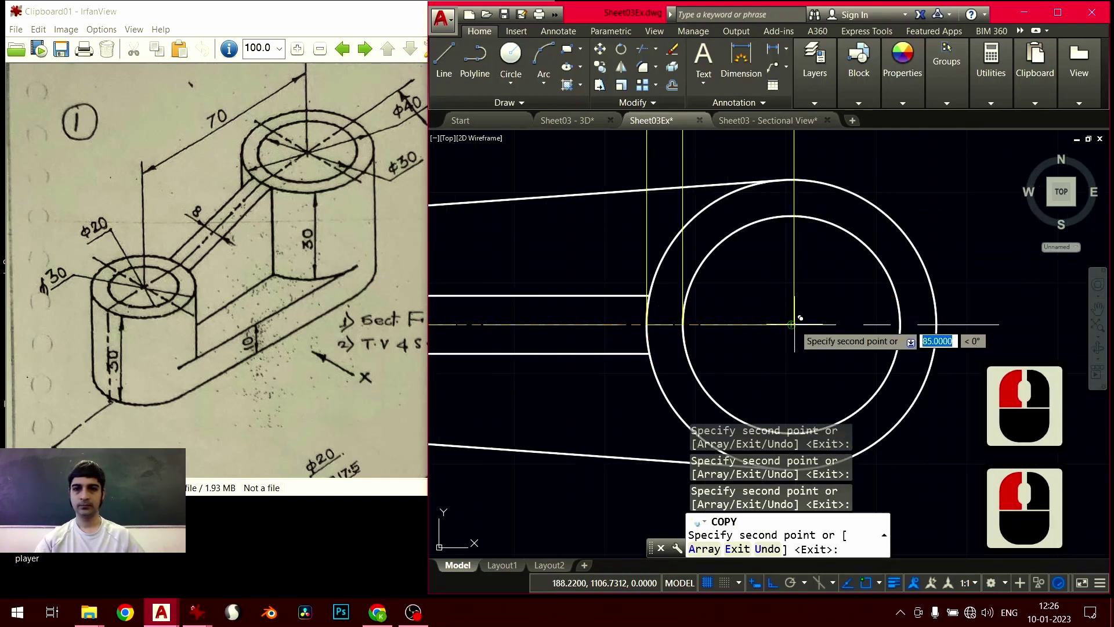
middle_drag(805, 356, 725, 364)
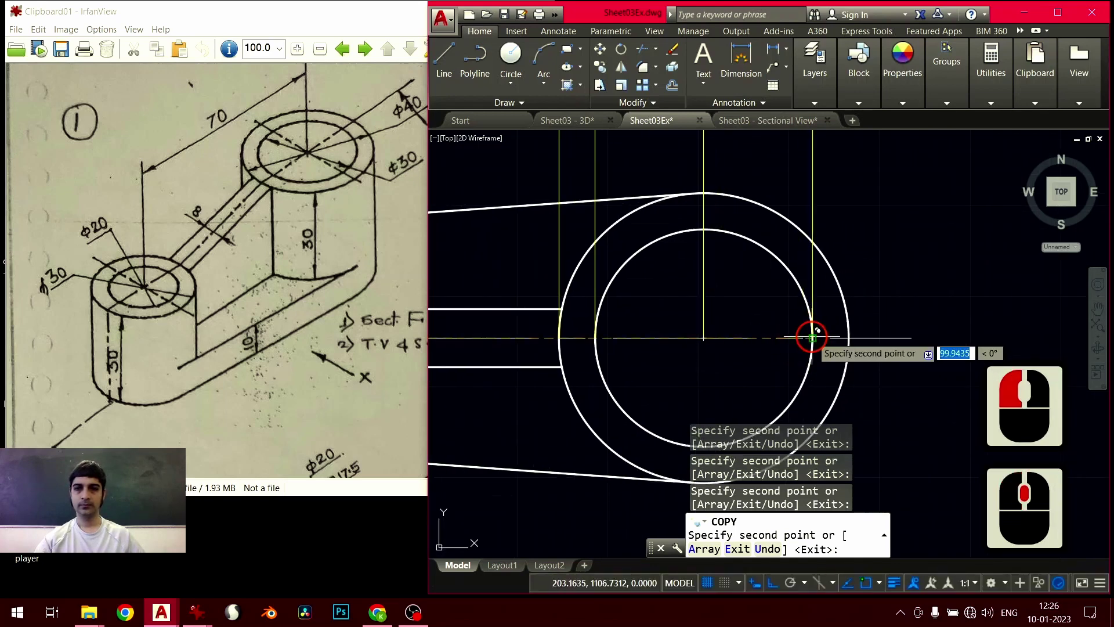
click(812, 337)
scroll(812, 340, down, 5)
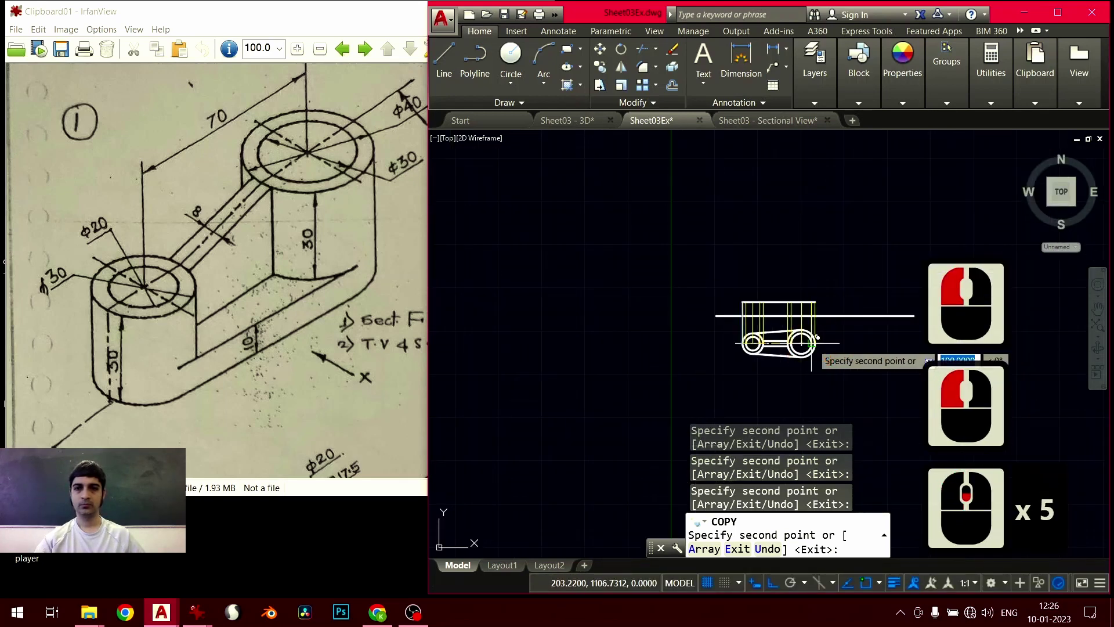
middle_drag(817, 337, 747, 373)
scroll(748, 371, up, 2)
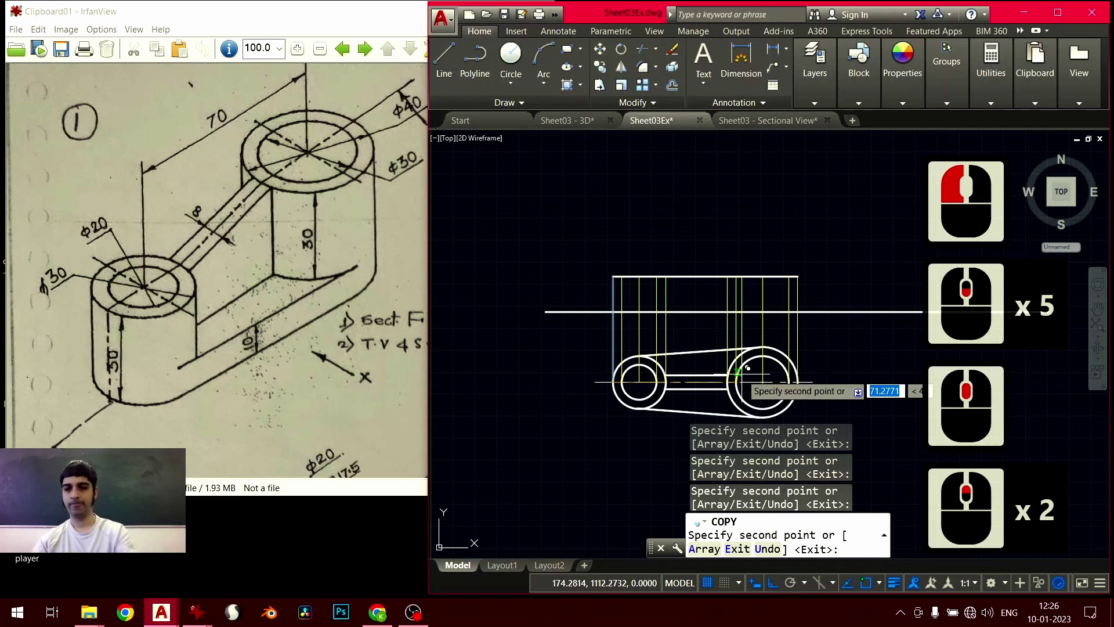
key(Return)
middle_drag(706, 395, 709, 336)
scroll(679, 374, up, 2)
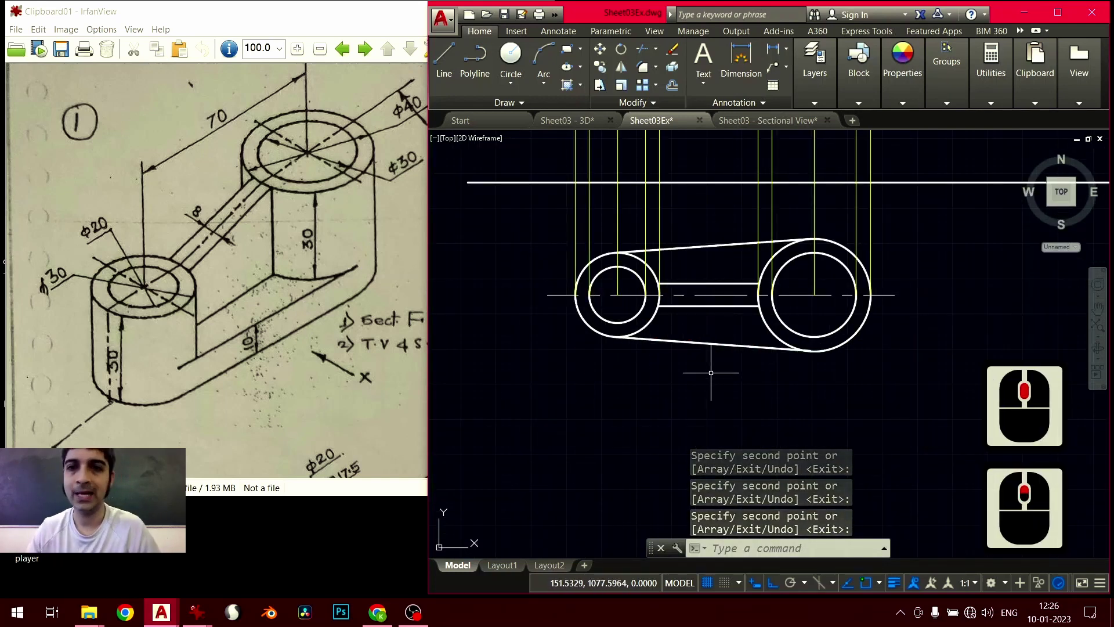
middle_drag(746, 369, 724, 373)
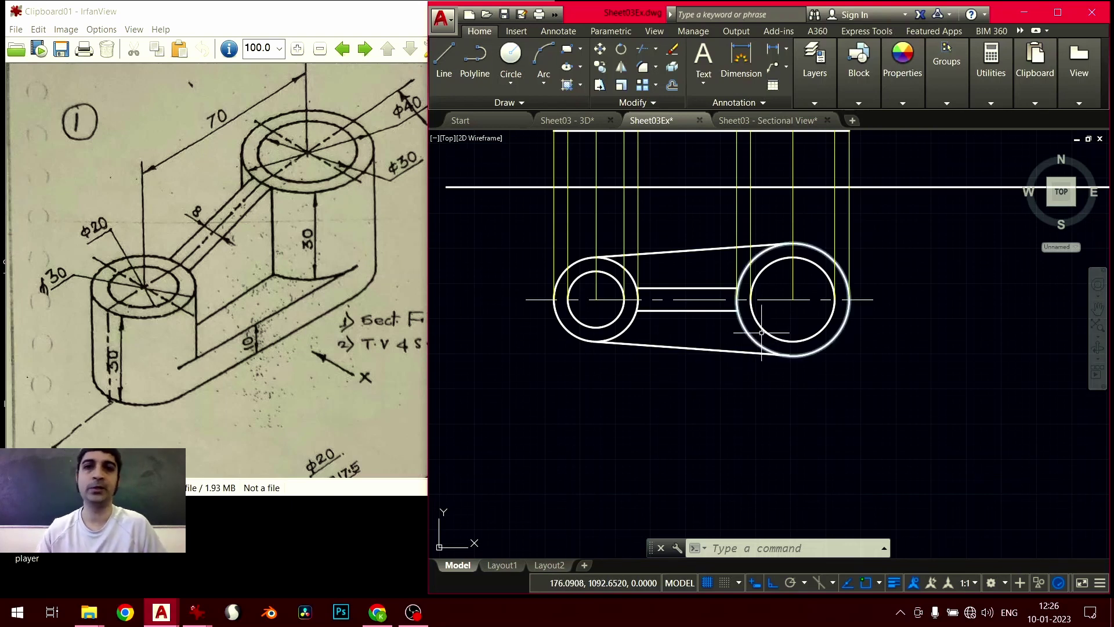
Draw a vertical projection line from the rib's lower edge end on the large boss's outer circle up to the uppermost horizontal line
scroll(728, 319, up, 5)
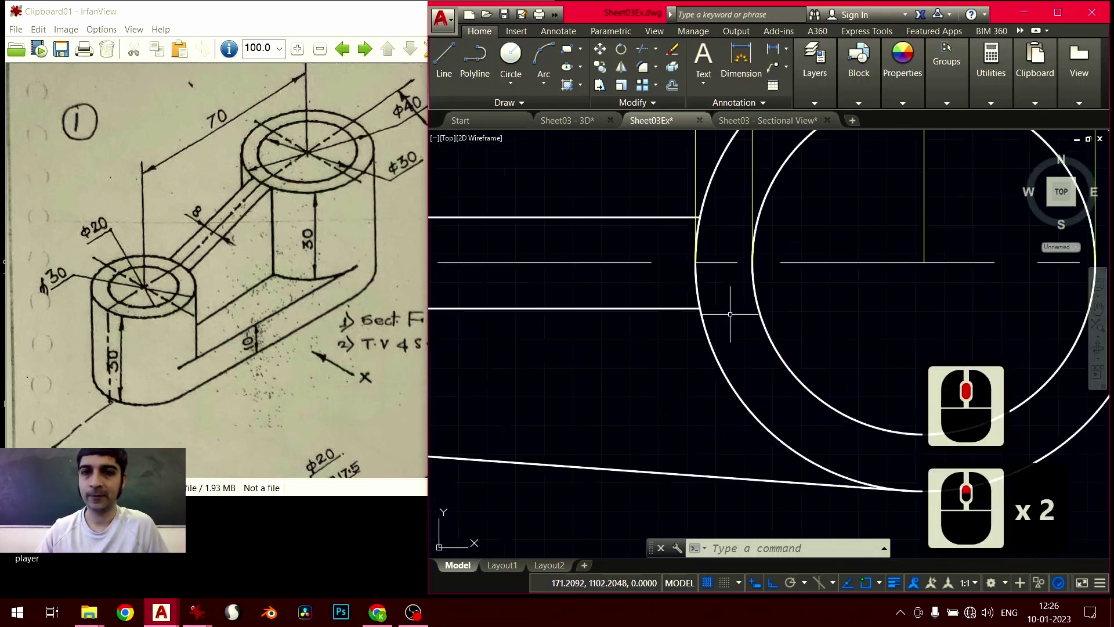
scroll(730, 314, up, 6)
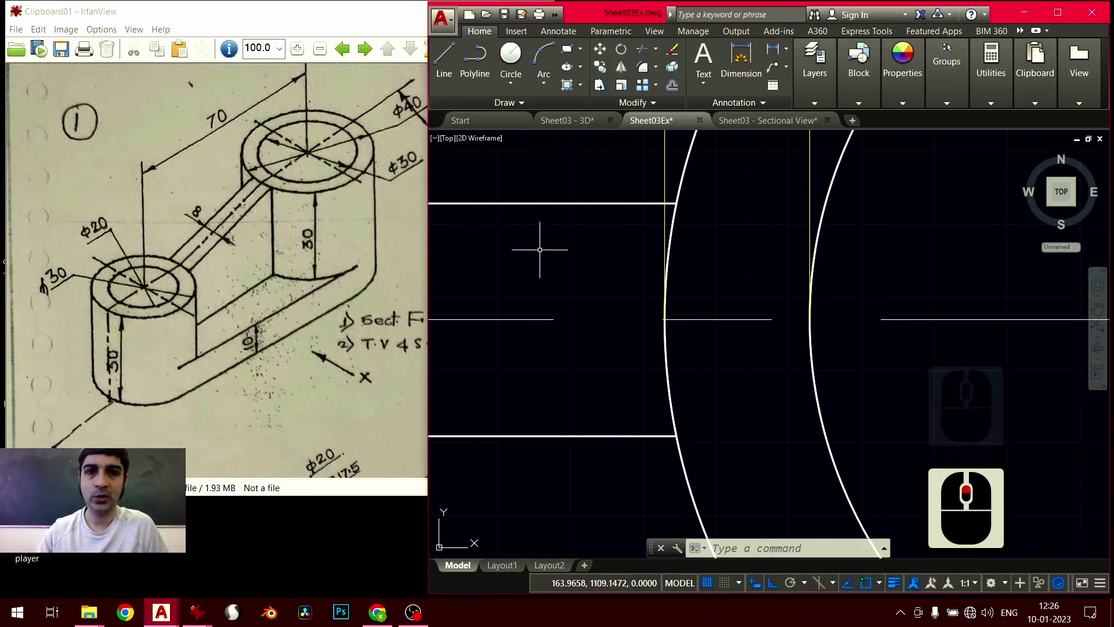
mouse_move(716, 377)
middle_down()
mouse_move(733, 361)
mouse_move(644, 337)
middle_up()
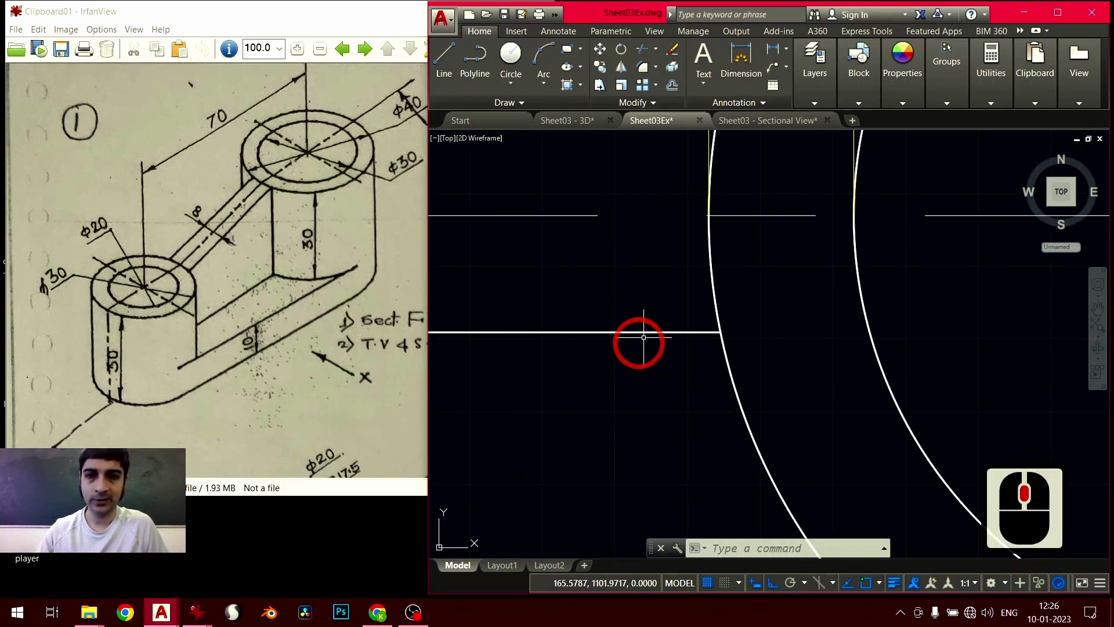
click(281, 224)
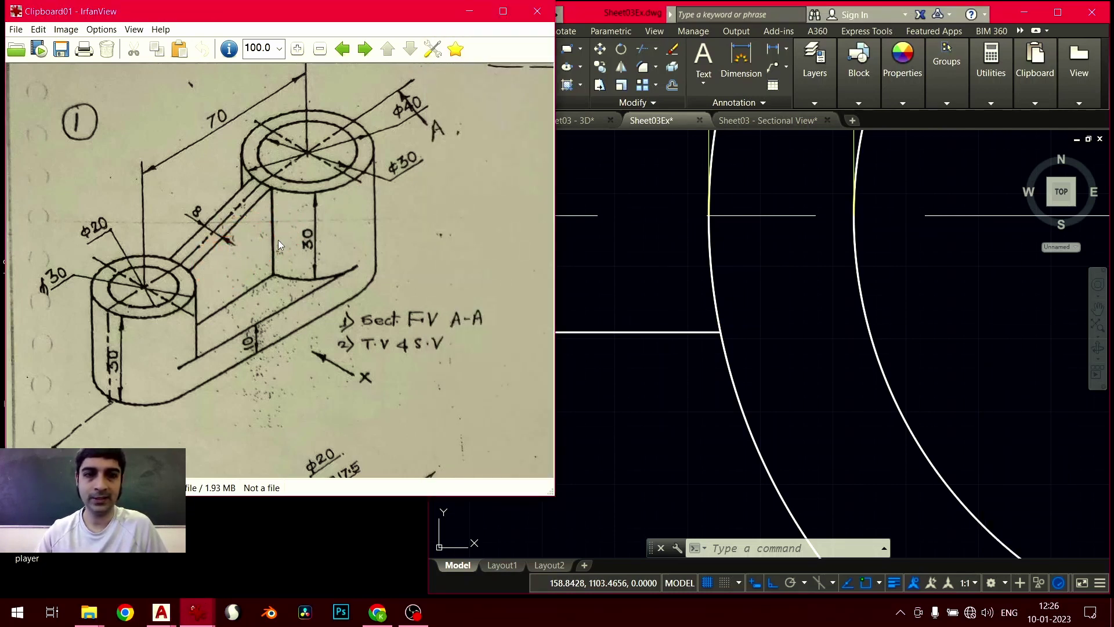
click(740, 316)
scroll(757, 318, down, 3)
middle_drag(758, 318, 774, 362)
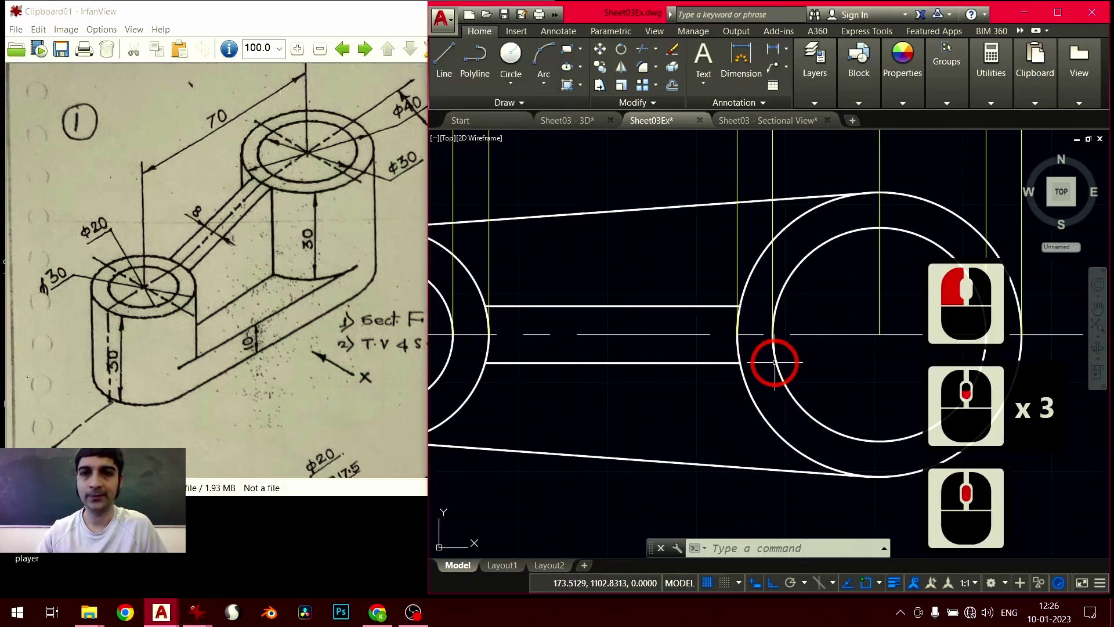
click(444, 58)
scroll(721, 365, up, 2)
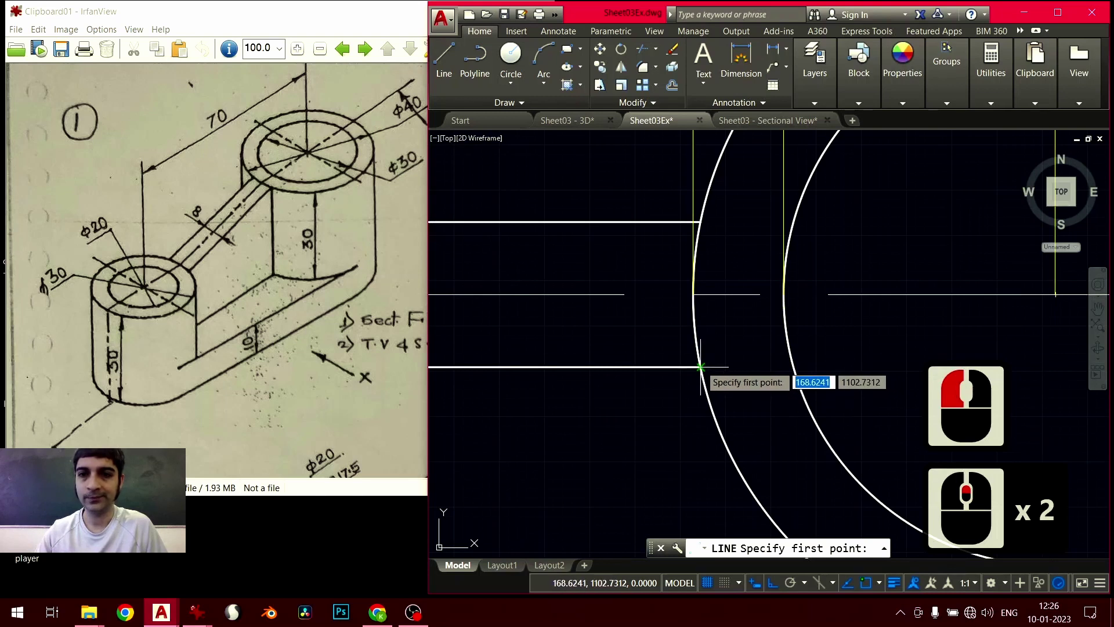
click(700, 367)
scroll(699, 200, down, 4)
middle_drag(719, 332, 722, 380)
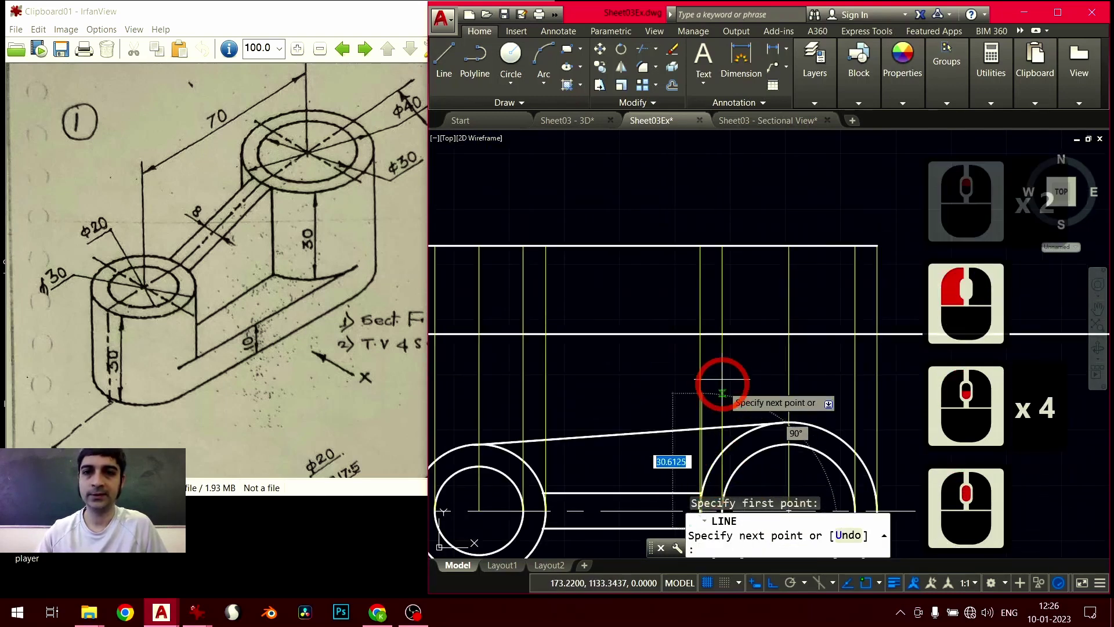
scroll(704, 292, up, 2)
middle_drag(686, 190, 703, 284)
scroll(702, 277, up, 2)
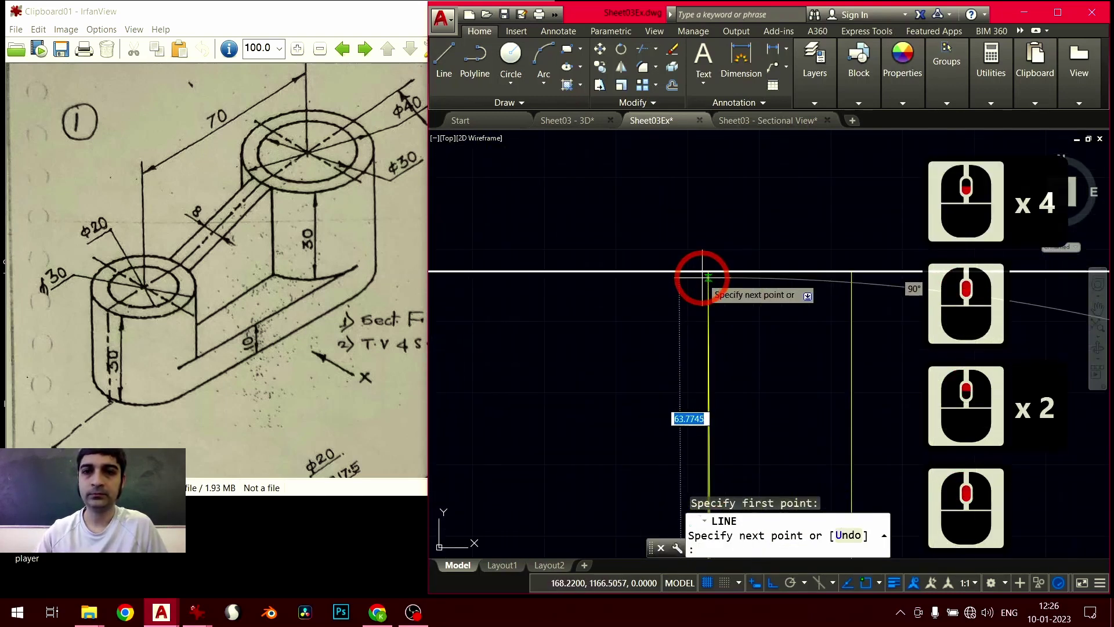
scroll(704, 275, up, 5)
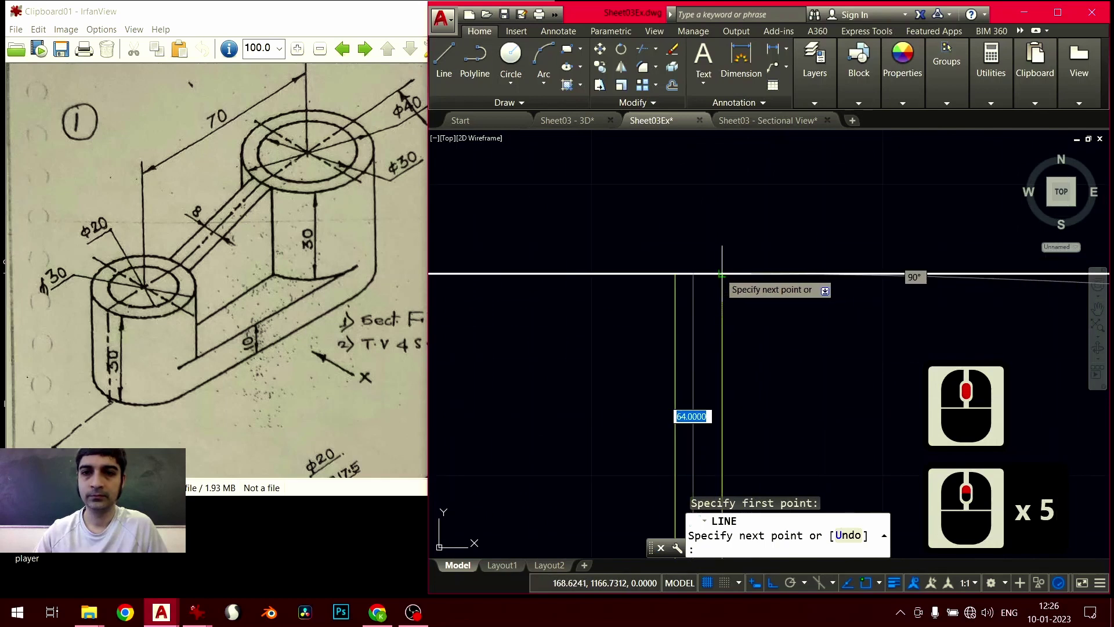
click(722, 274)
key(Return)
Draw a vertical projection line from the rib's lower edge end on the small boss's outer circle up to the uppermost horizontal line
scroll(729, 354, down, 8)
middle_drag(730, 353, 813, 204)
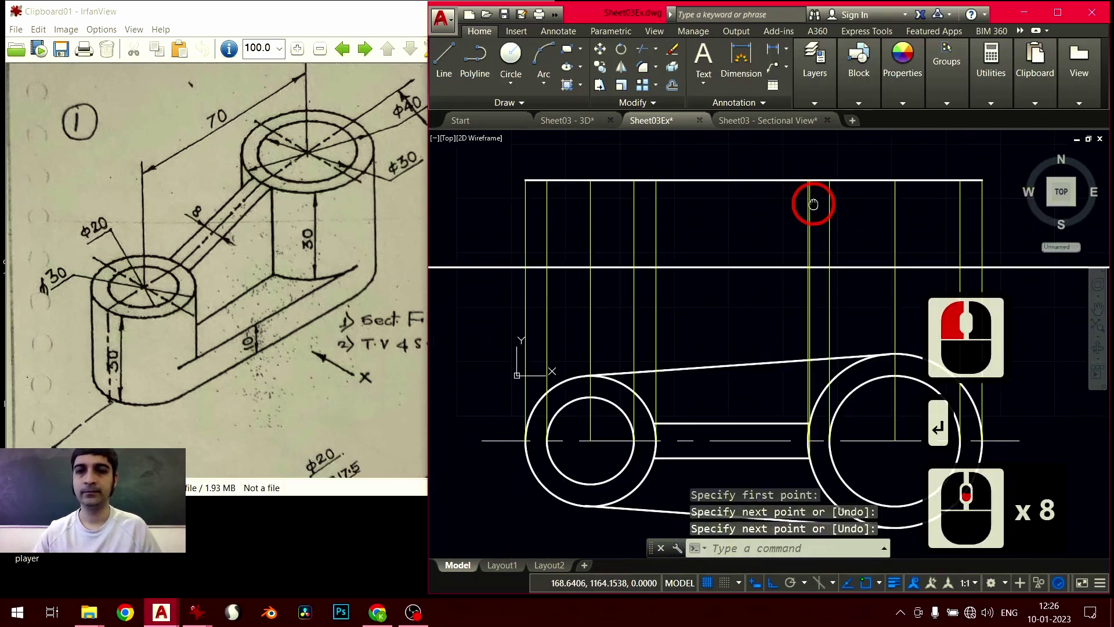
mouse_move(692, 413)
middle_down()
mouse_move(754, 363)
mouse_move(710, 417)
middle_up()
scroll(680, 427, up, 3)
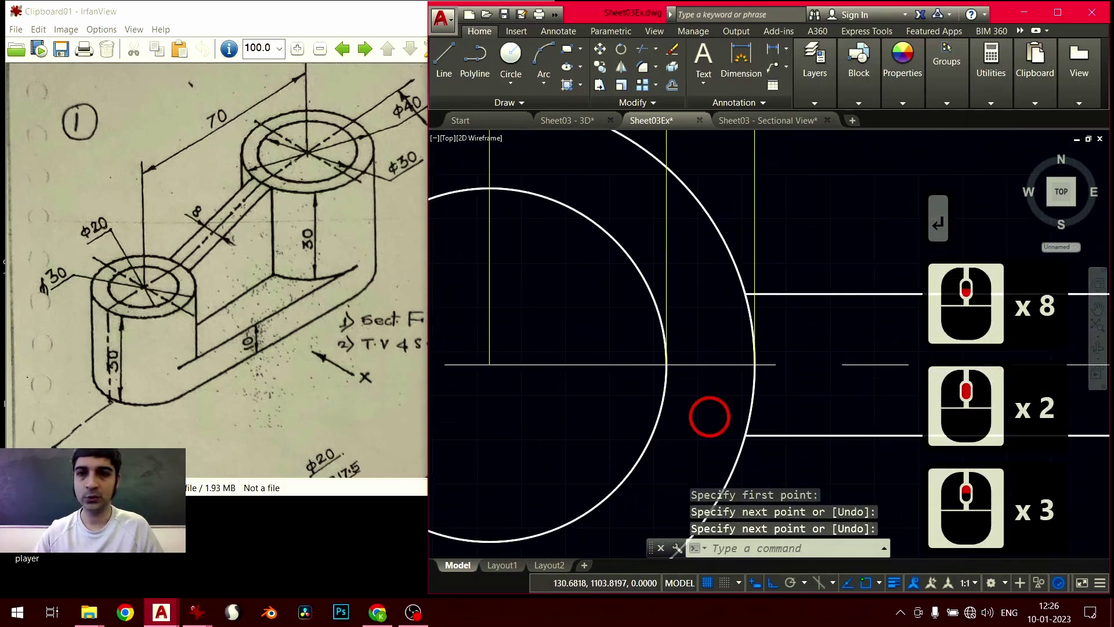
key(Return)
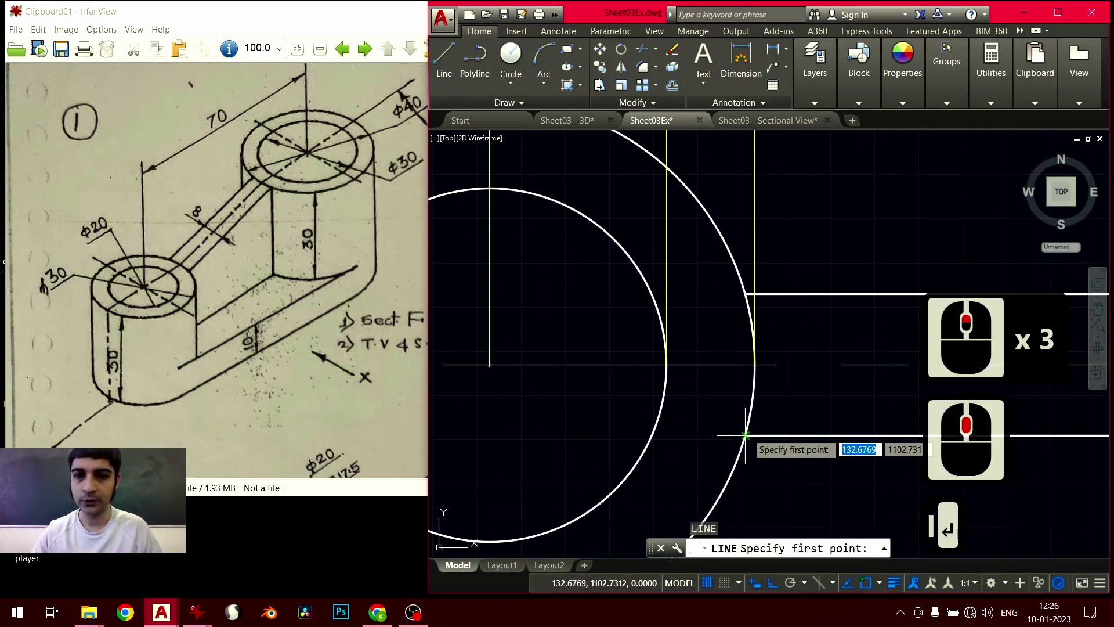
click(745, 435)
scroll(747, 269, down, 2)
middle_drag(736, 236, 679, 428)
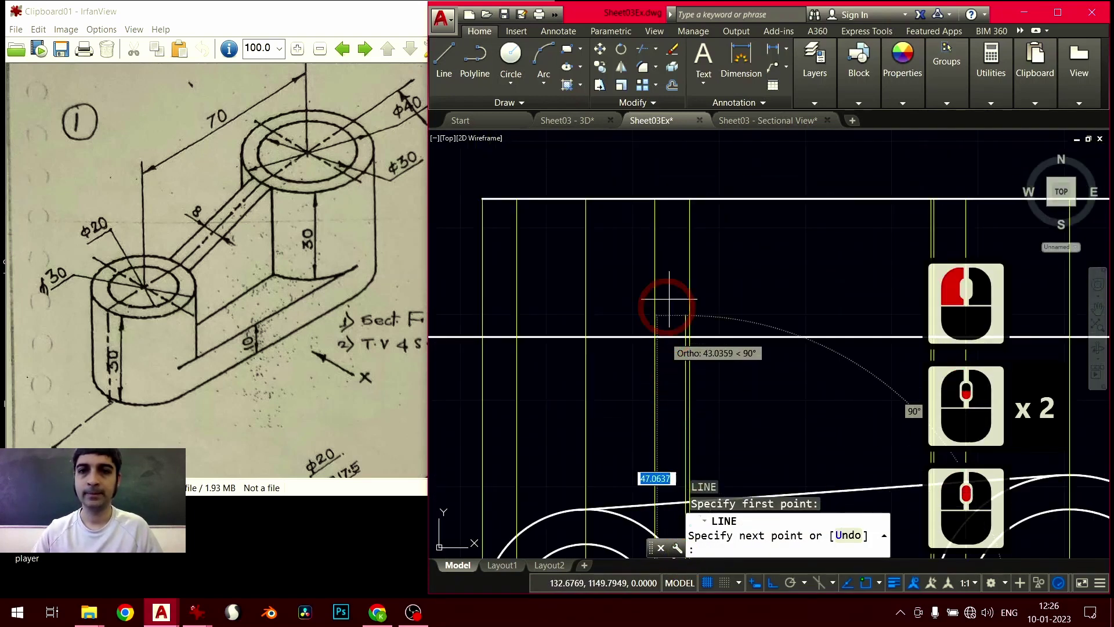
scroll(686, 199, up, 2)
middle_drag(687, 200, 723, 285)
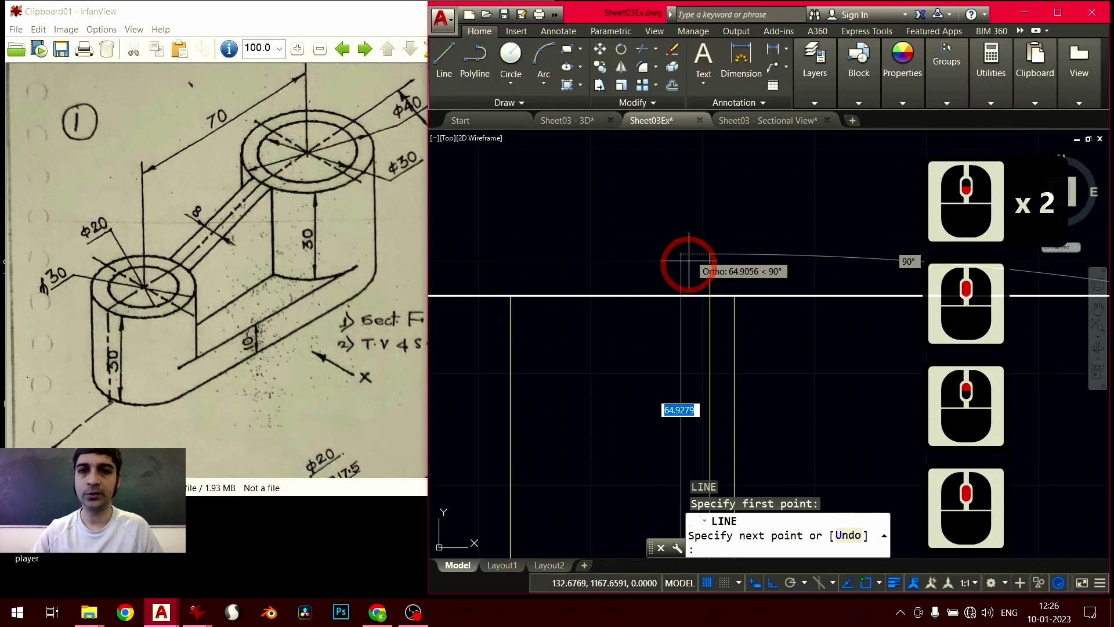
click(705, 288)
key(Return)
Draw a vertical projection line from the upper tangent line's endpoint on the large boss up to the uppermost horizontal line
scroll(712, 385, down, 3)
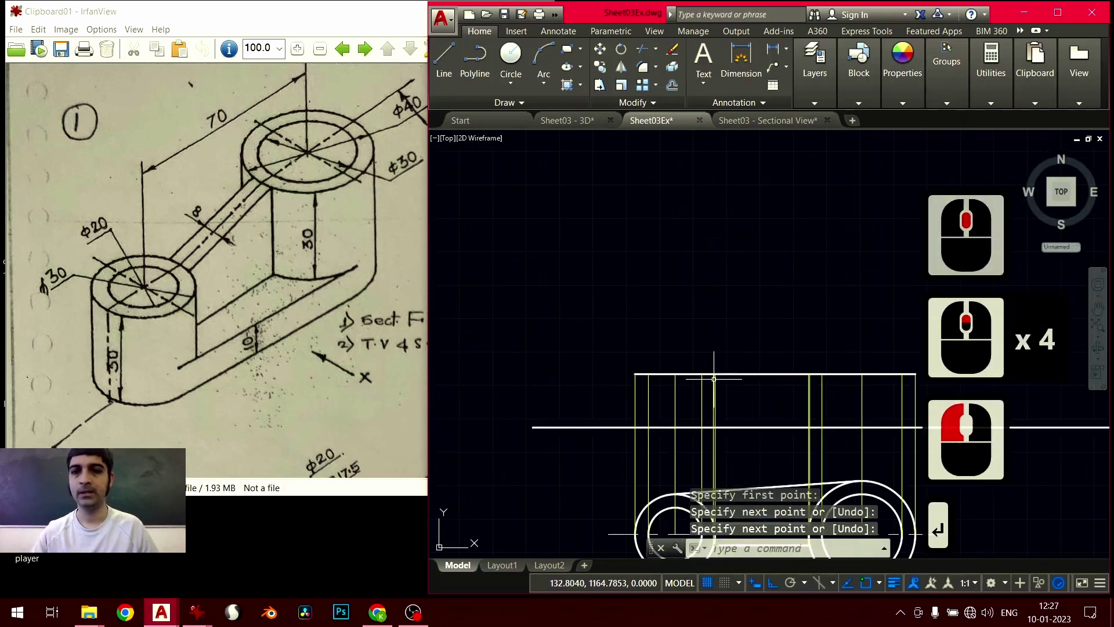
middle_drag(713, 396, 713, 266)
middle_drag(752, 440, 717, 405)
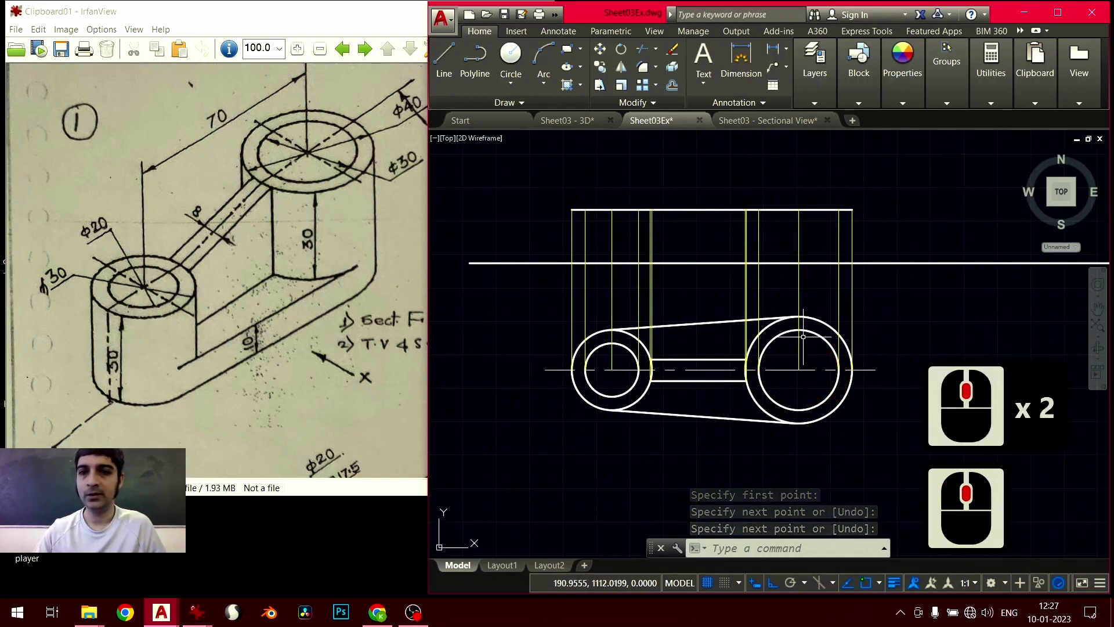
scroll(794, 336, up, 3)
scroll(741, 353, up, 3)
middle_drag(741, 354, 698, 379)
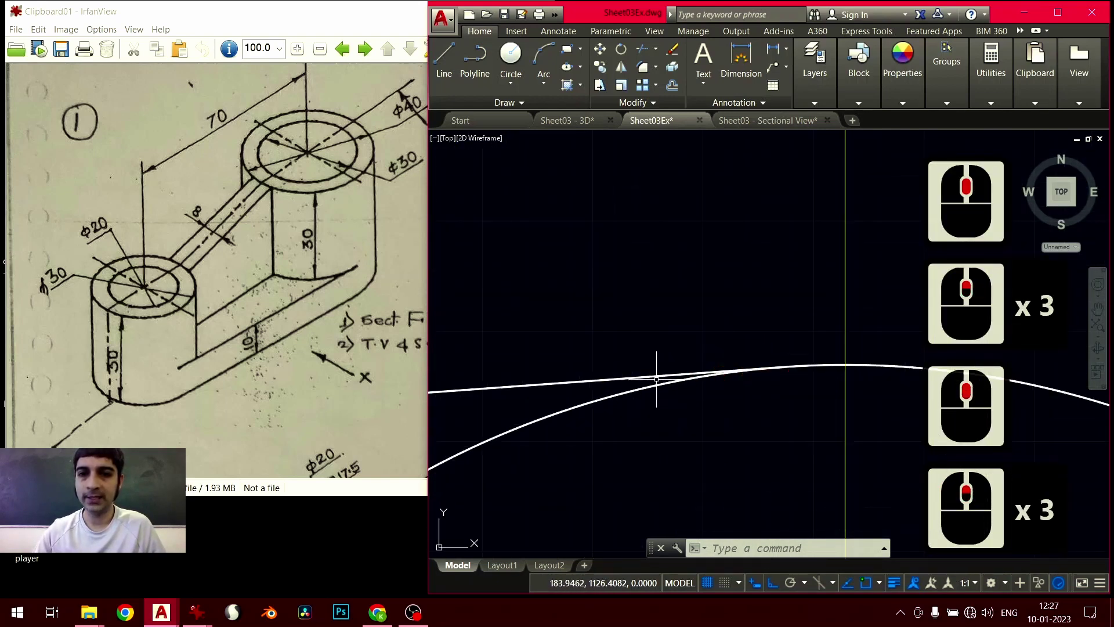
click(751, 369)
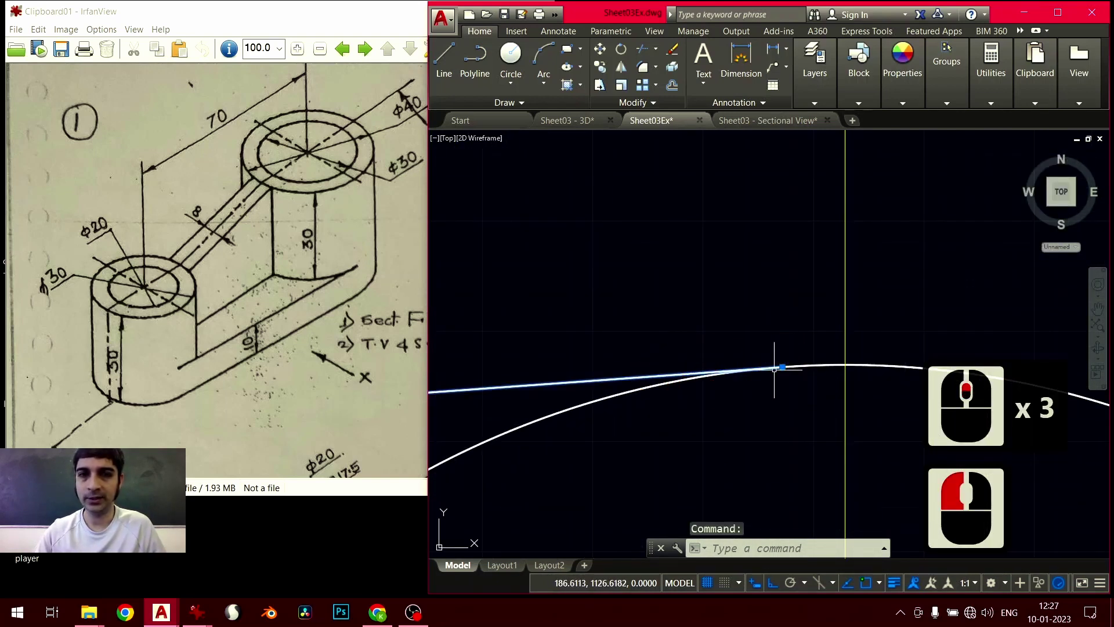
key(Escape)
key(Return)
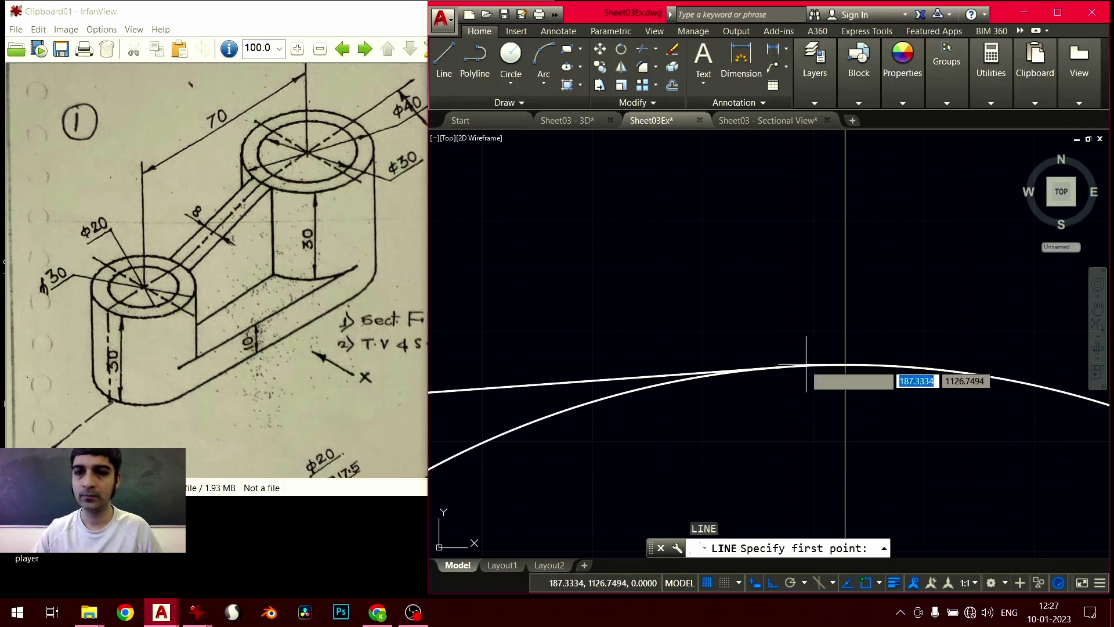
click(783, 367)
scroll(751, 256, down, 7)
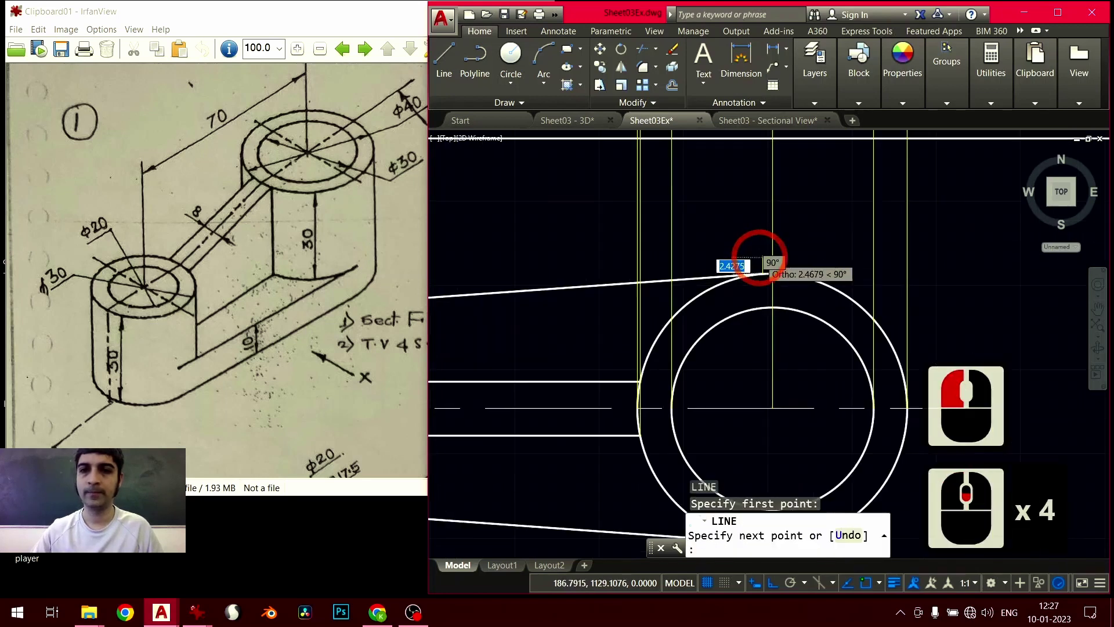
scroll(773, 273, up, 5)
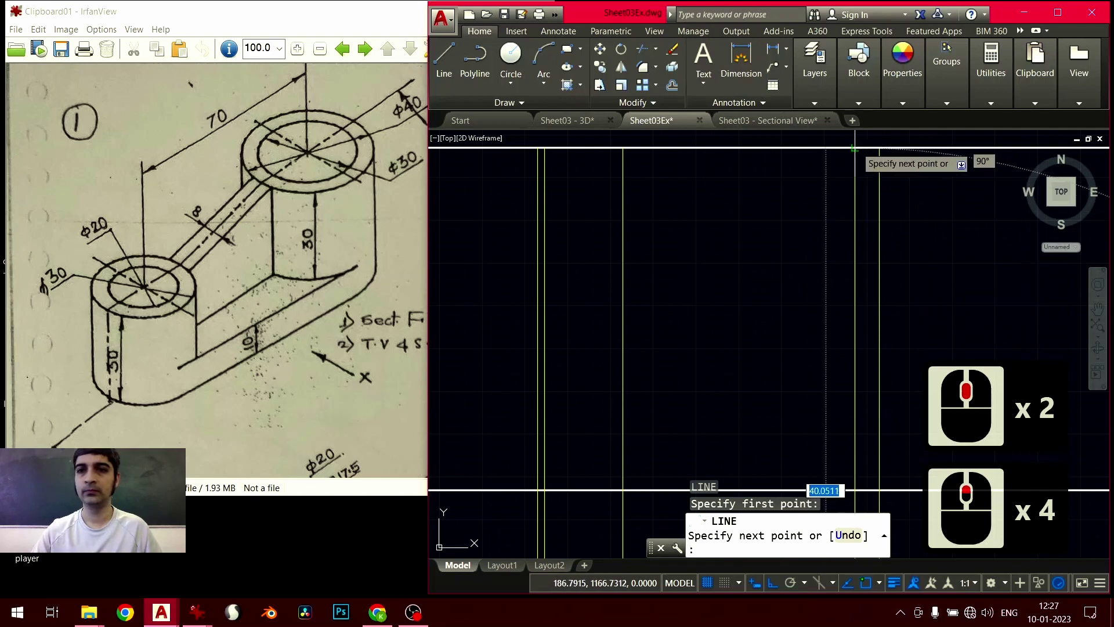
click(858, 148)
key(Return)
Draw a vertical projection line from the upper tangent line's endpoint on the small boss up to the uppermost horizontal line
scroll(836, 322, down, 4)
scroll(721, 406, up, 1)
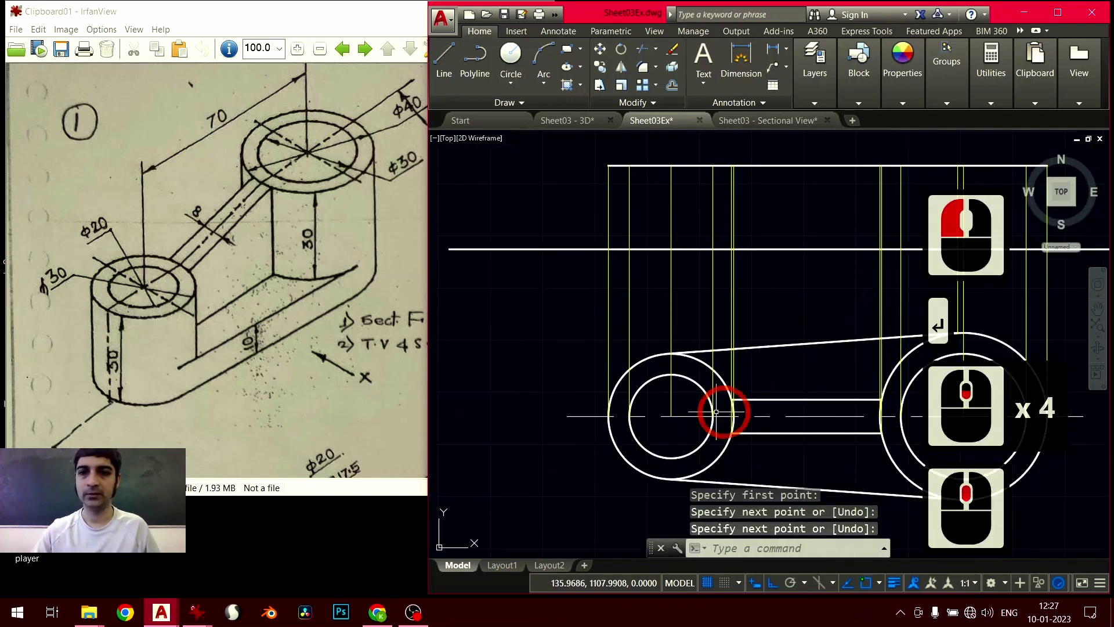
scroll(690, 389, up, 1)
scroll(682, 383, up, 6)
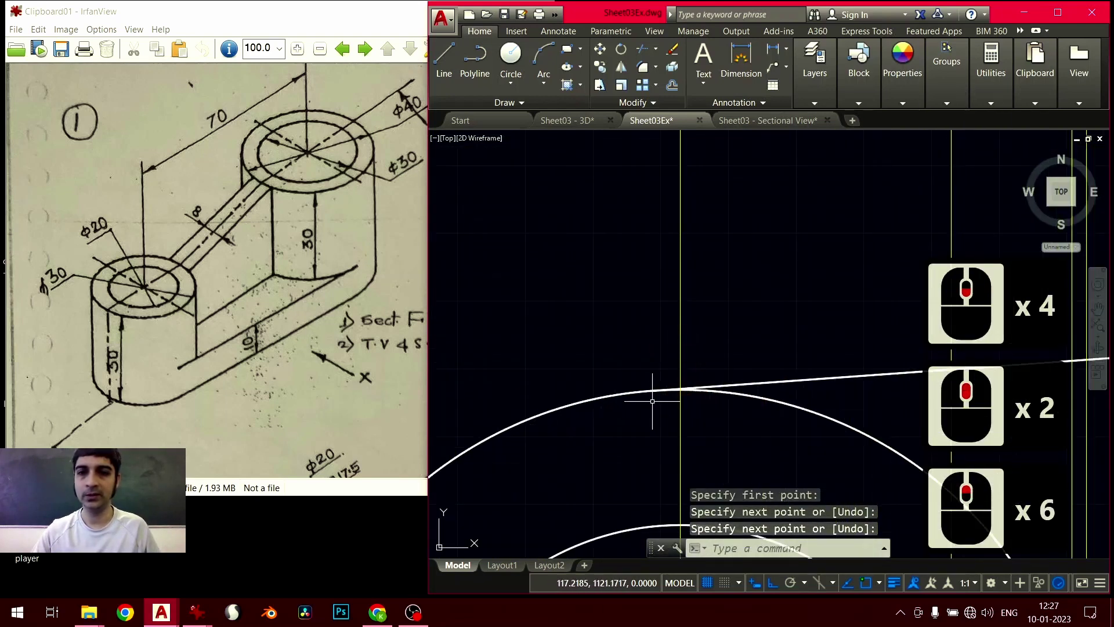
text(l)
key(Return)
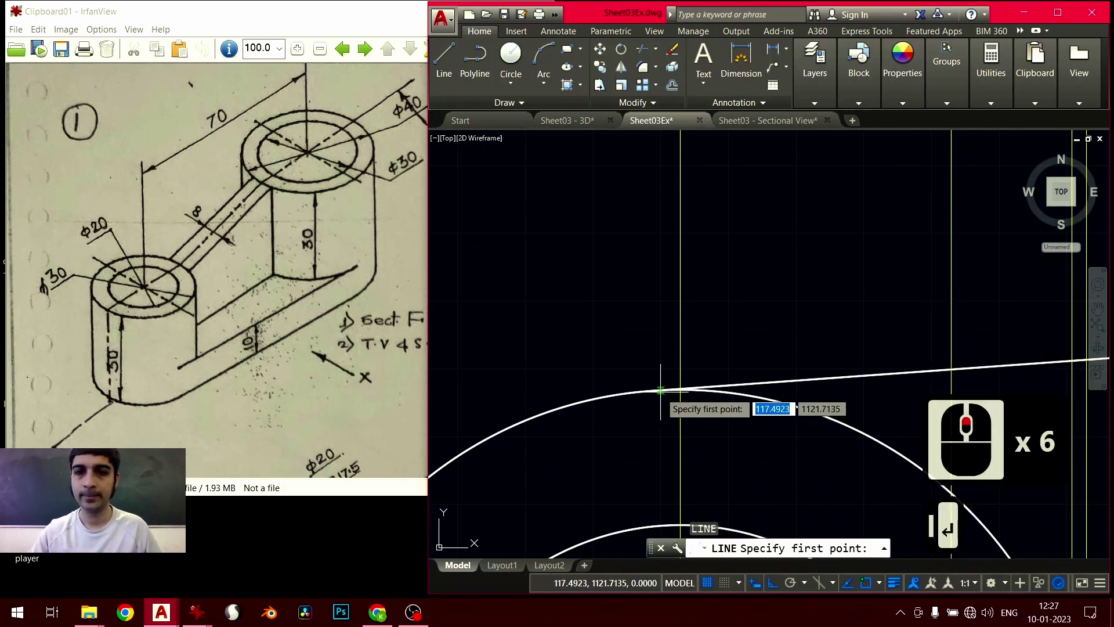
click(651, 391)
scroll(645, 217, down, 2)
middle_drag(644, 216, 579, 542)
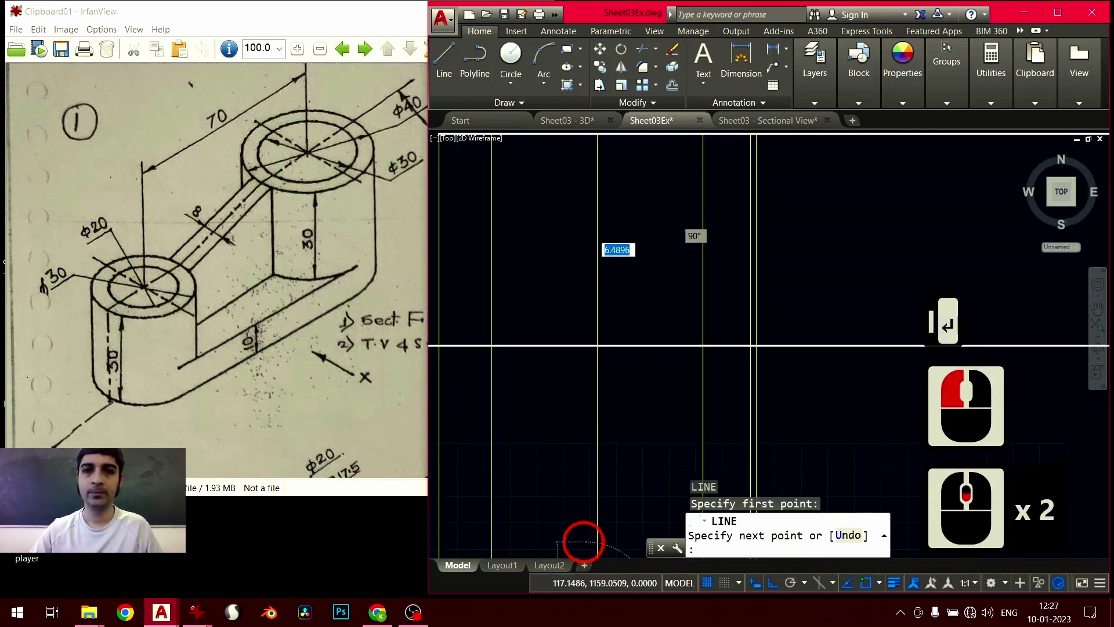
middle_drag(569, 210, 575, 319)
scroll(584, 269, up, 2)
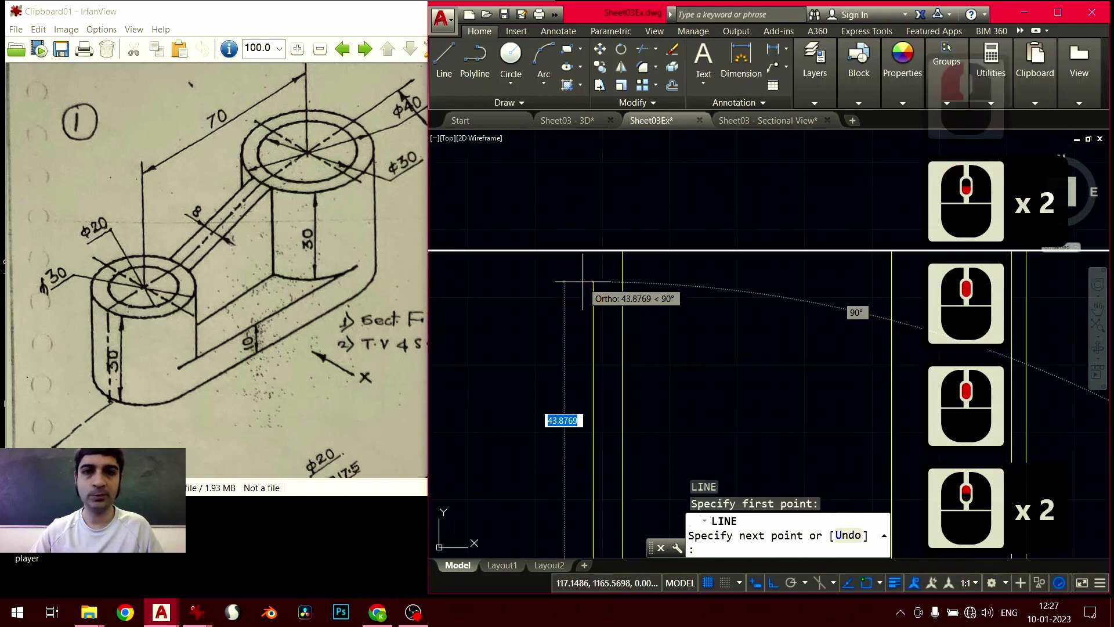
click(590, 253)
key(Return)
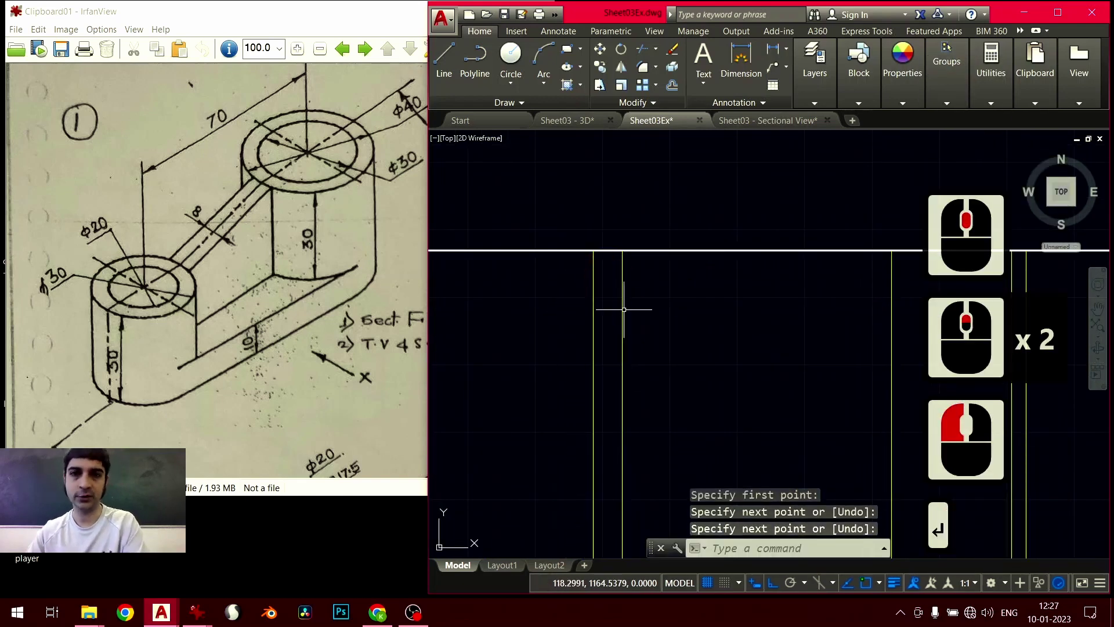
key(Escape)
Compare the finished set of projection lines with the bracket's reference sketch in IrfanView, and return to the drawing
scroll(656, 356, down, 8)
middle_drag(676, 378, 681, 402)
scroll(681, 329, up, 2)
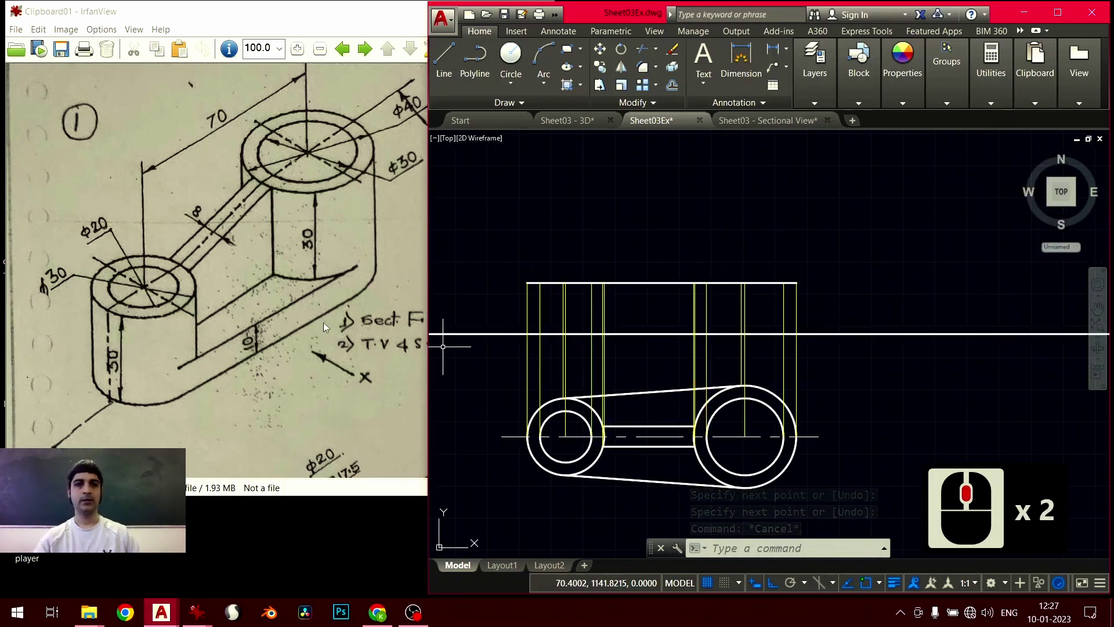
click(300, 304)
click(690, 295)
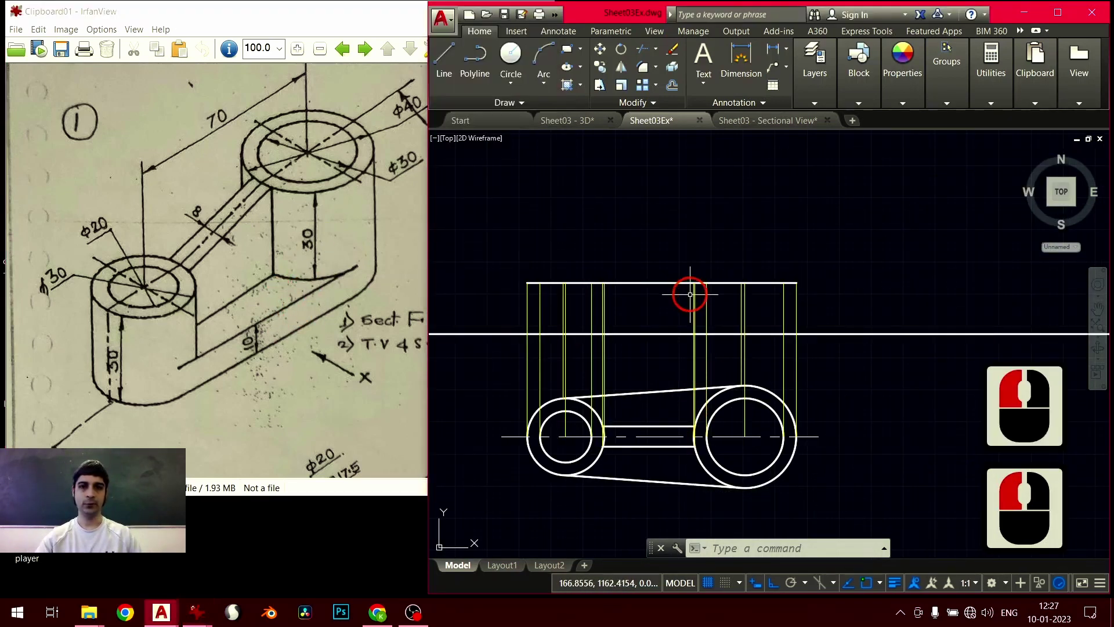
middle_drag(633, 325, 765, 310)
key(Escape)
key(Escape)
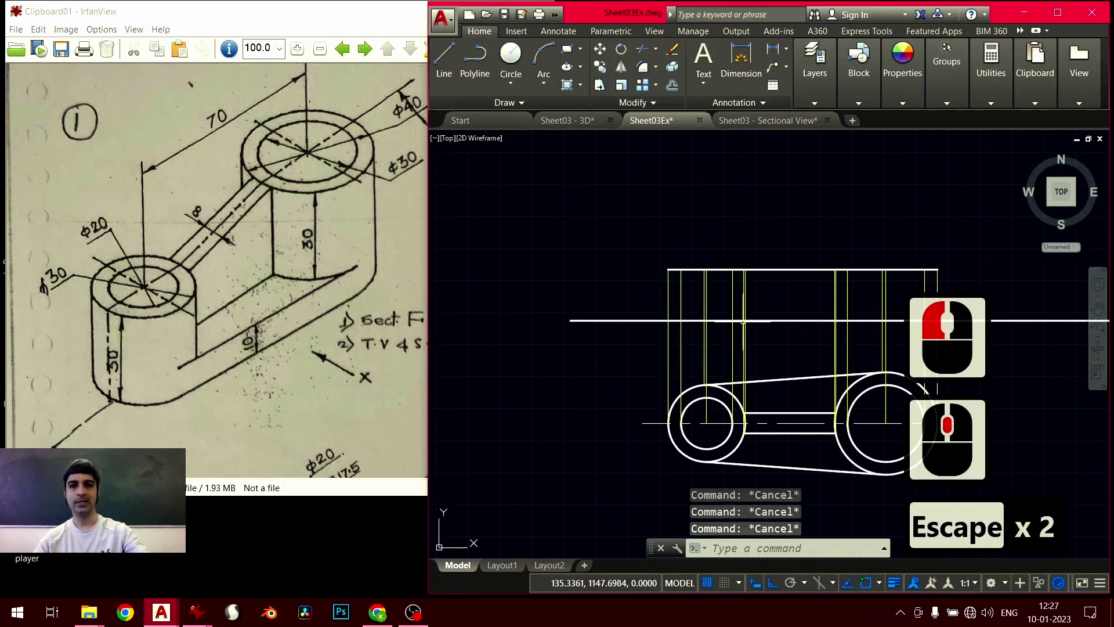
click(228, 329)
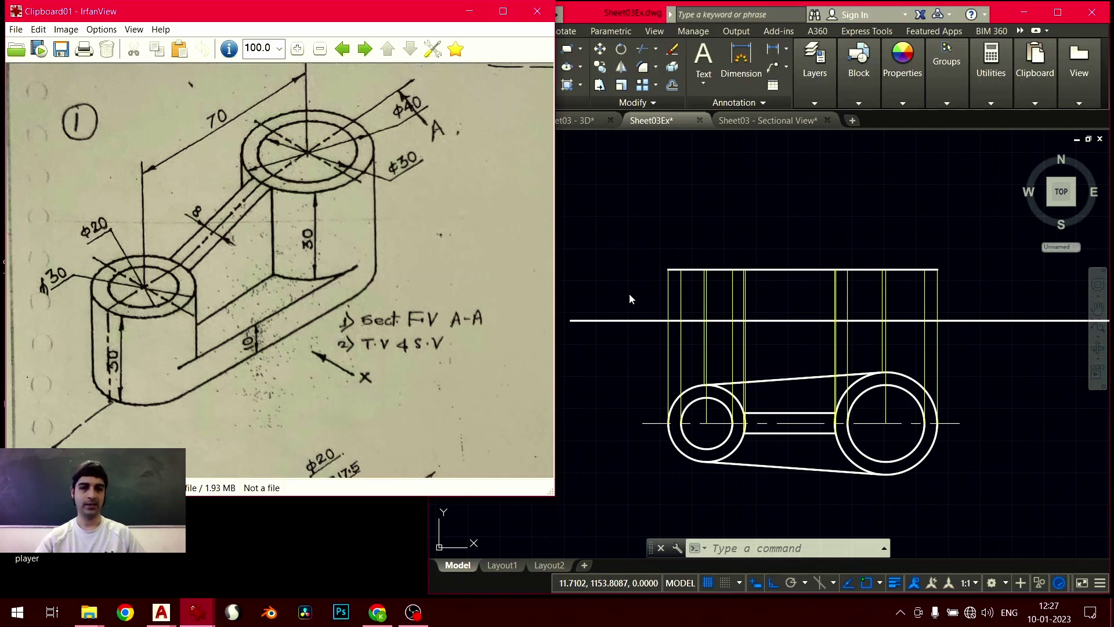
click(590, 316)
middle_drag(615, 315, 533, 333)
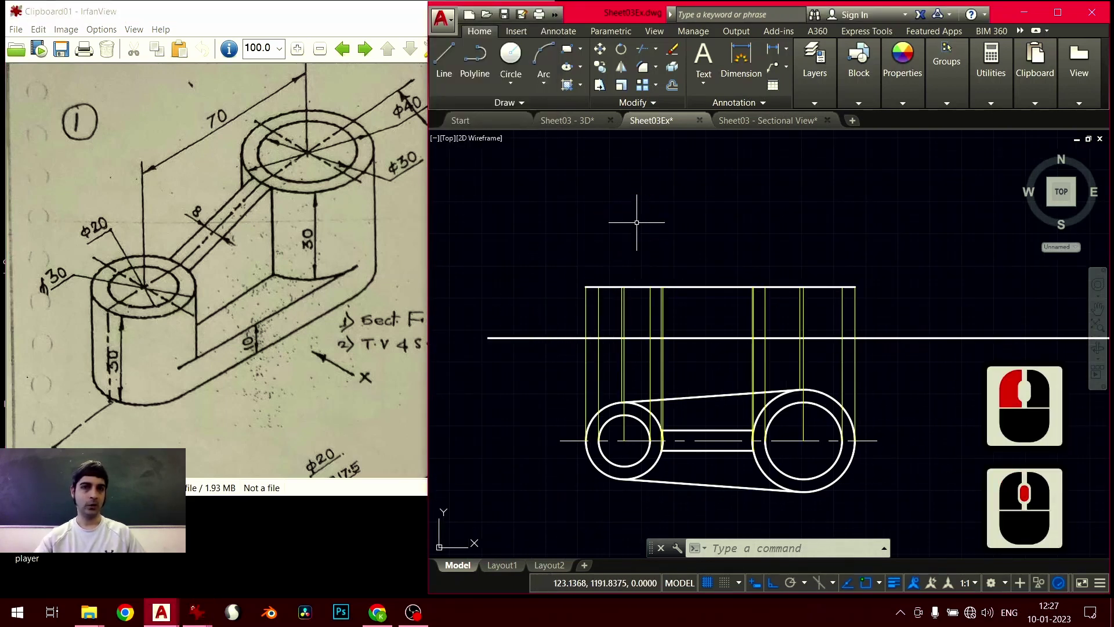
Make Object the current layer
click(815, 70)
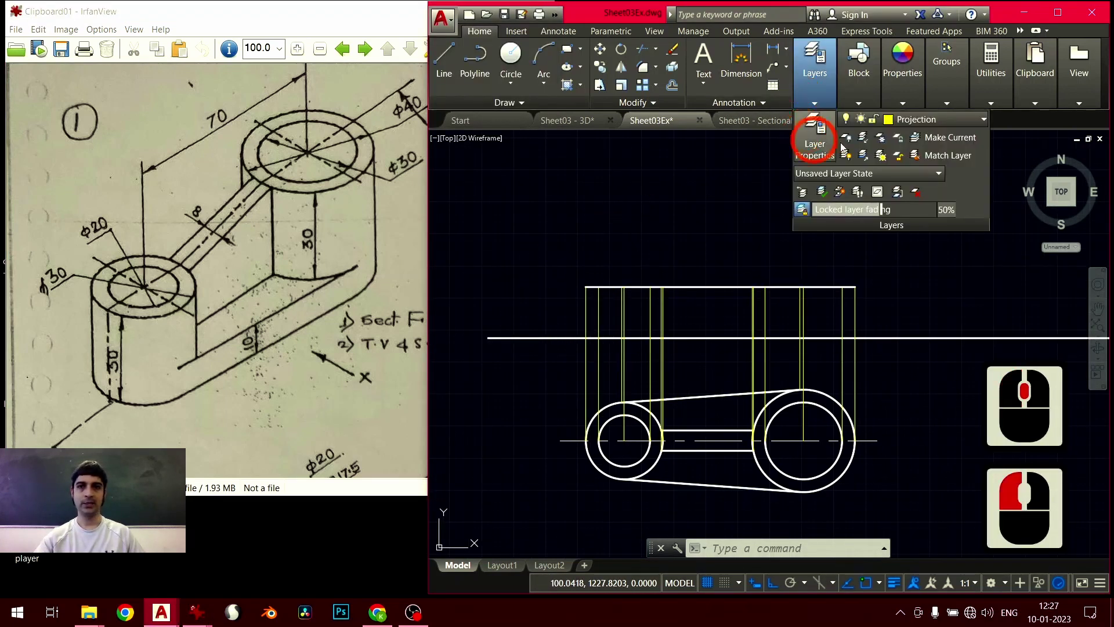
click(918, 120)
click(916, 241)
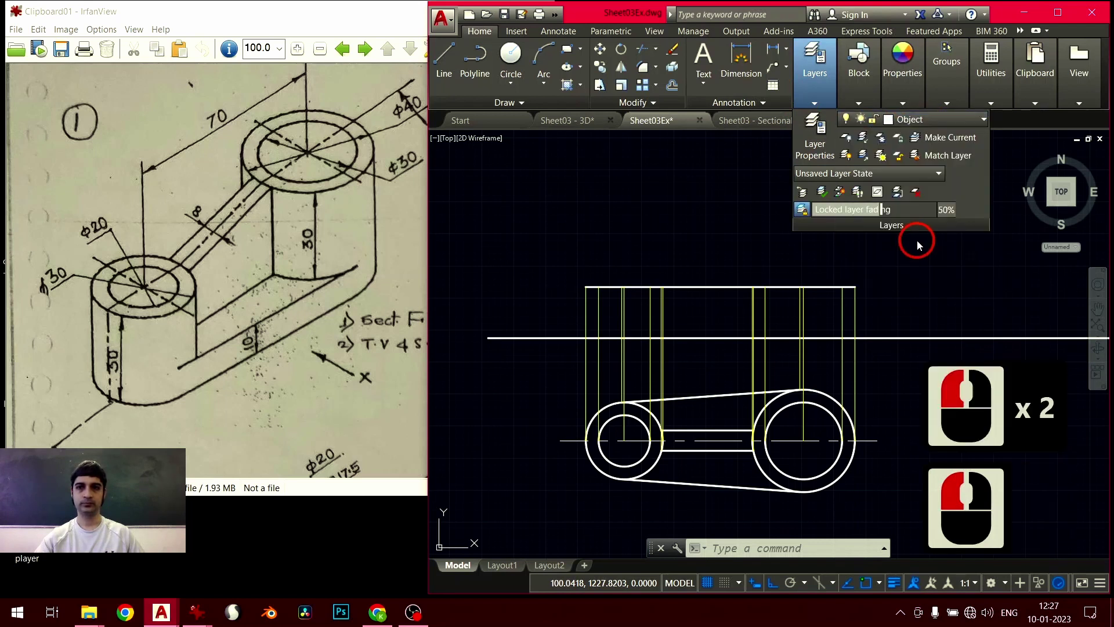
From the left end of the front view's base line, draw the small boss's side 30 mm up and its top edge 30 mm across
click(444, 61)
middle_drag(632, 288, 580, 331)
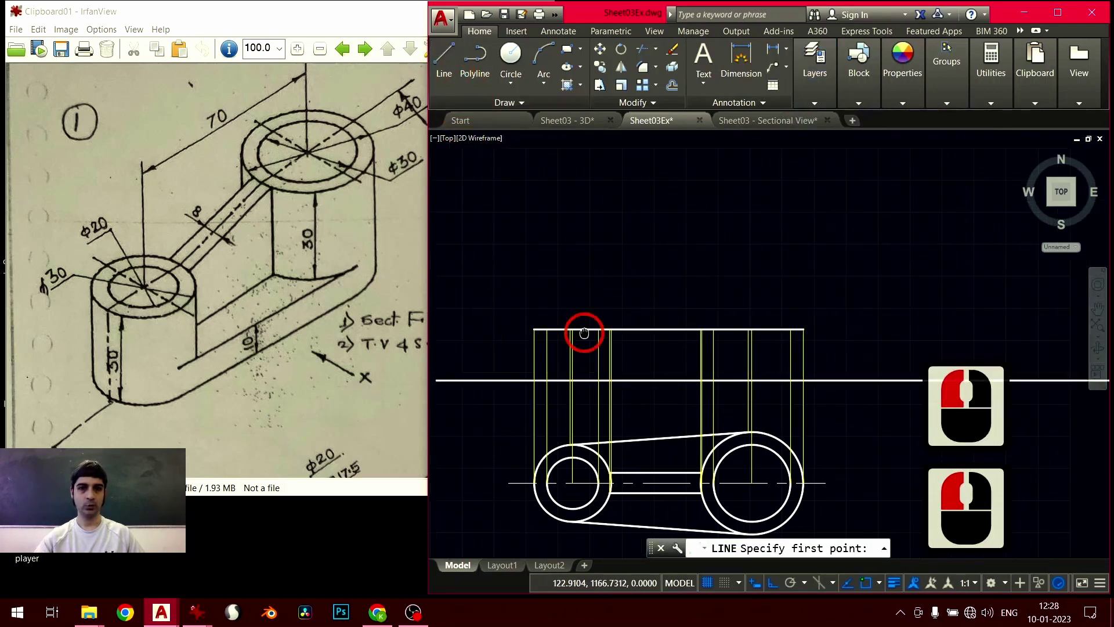
click(532, 329)
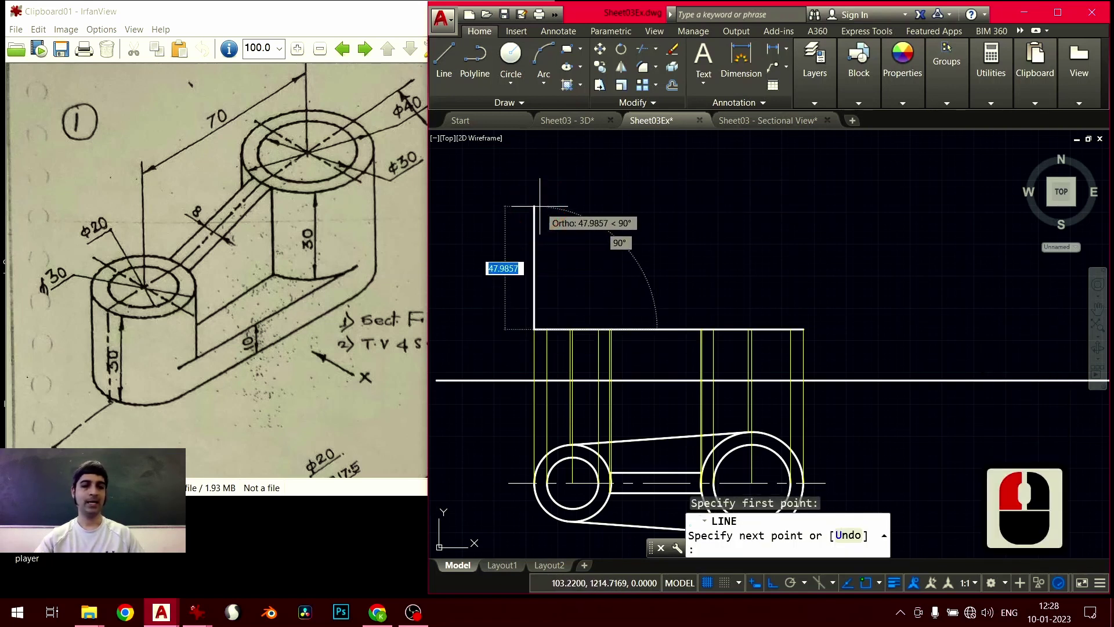
text(30)
key(Return)
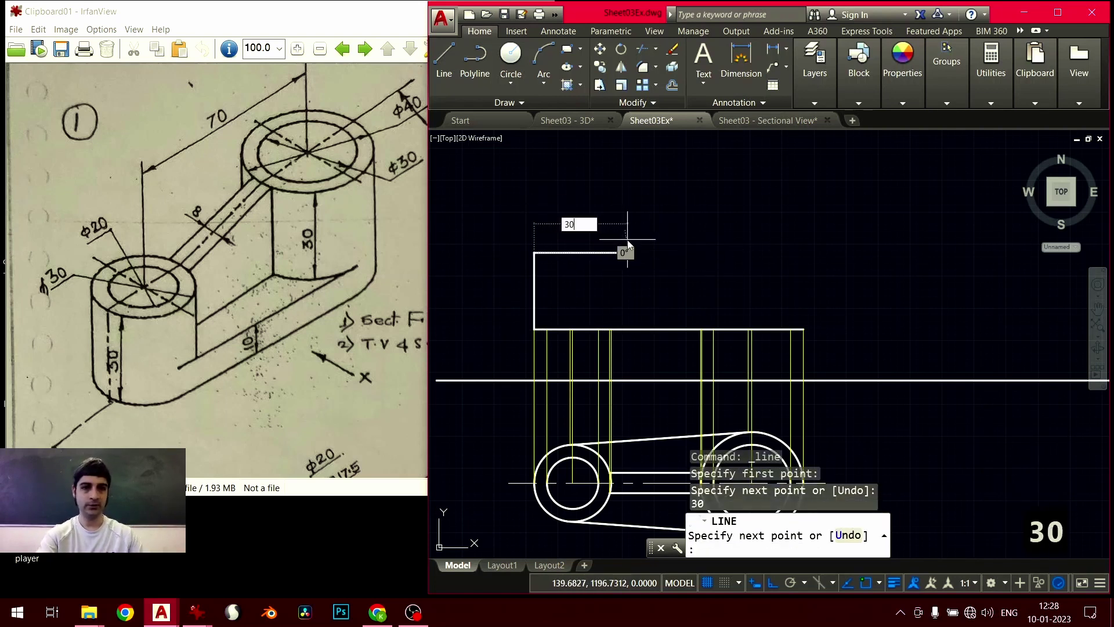
text(30)
key(Return)
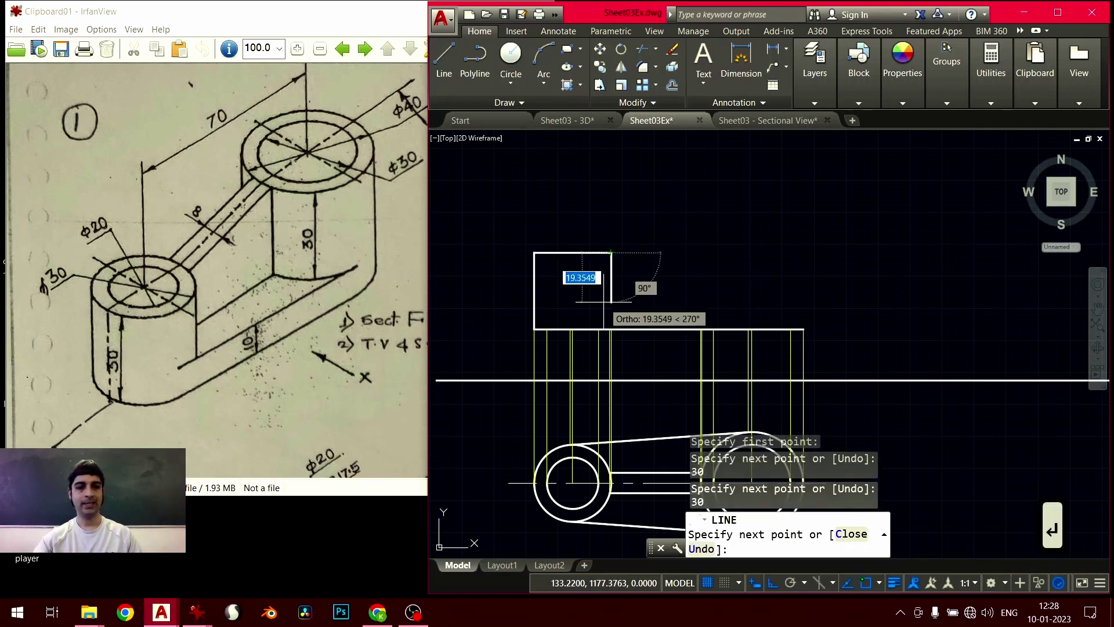
Continue the outline 20 mm down the small boss's inner side and horizontally past the base line's right end
text(20)
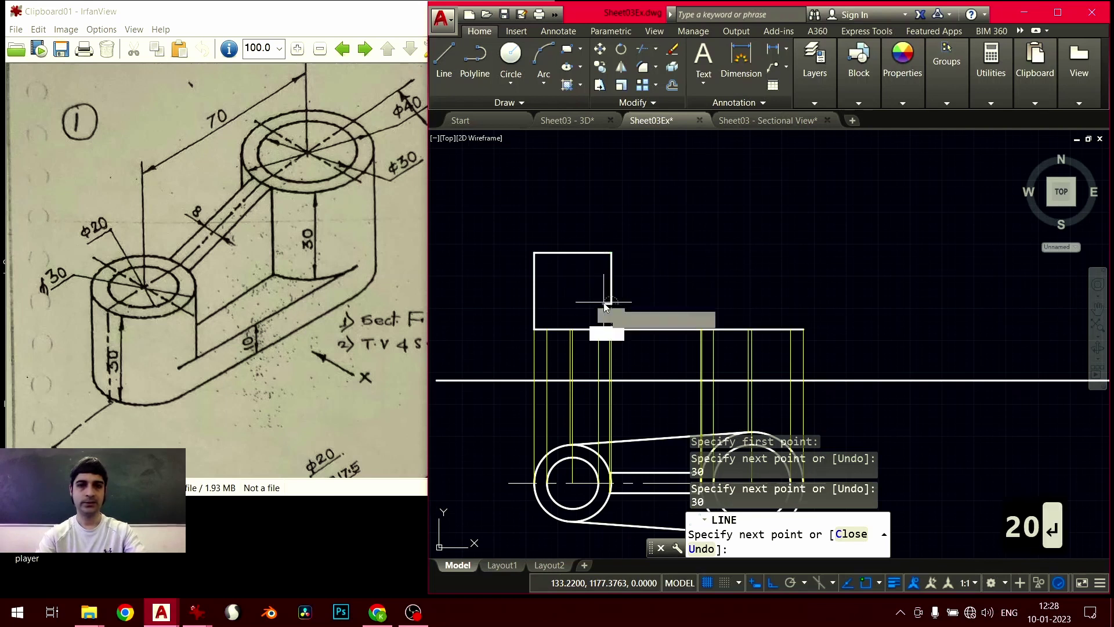
key(Return)
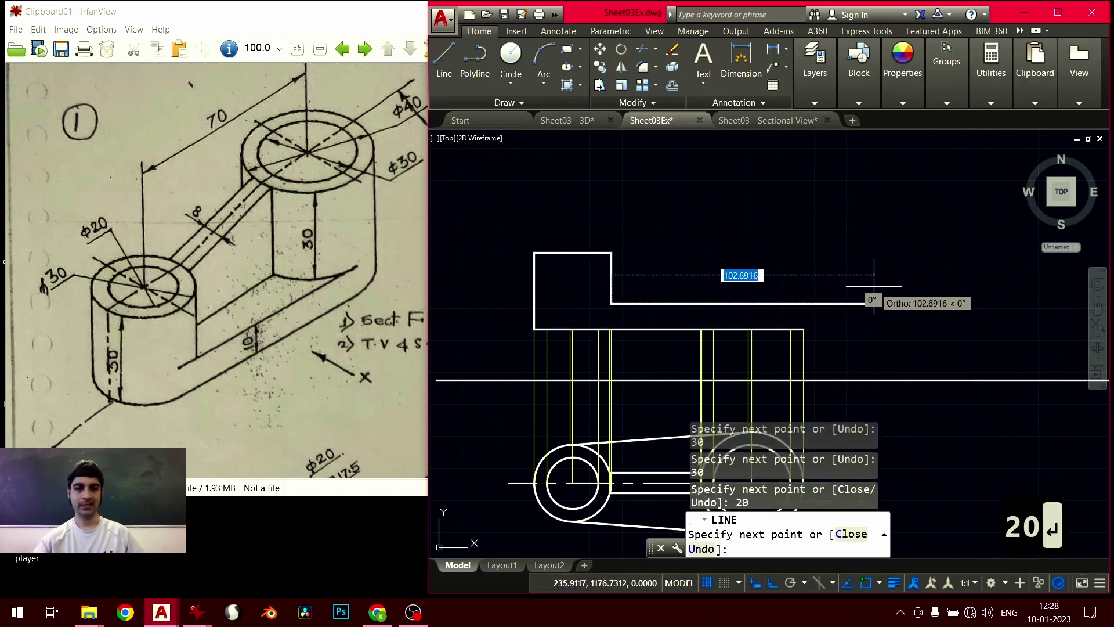
click(874, 286)
key(Return)
From the base line's right end, draw the large boss outline 40 mm up, 40 mm to the left, and down past the horizontal line
key(Return)
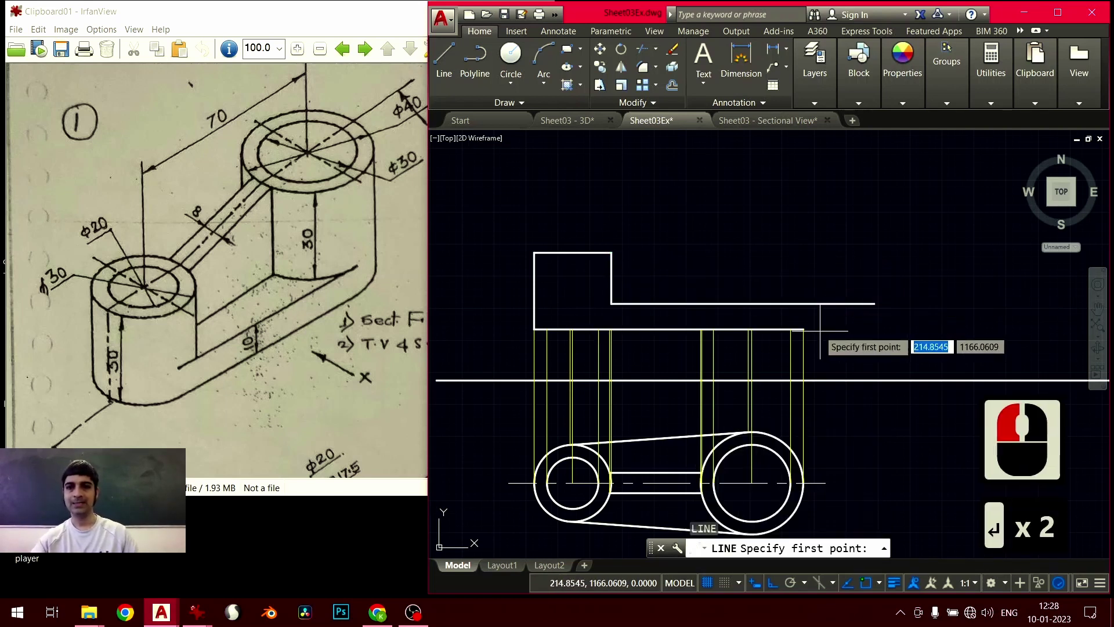
click(806, 329)
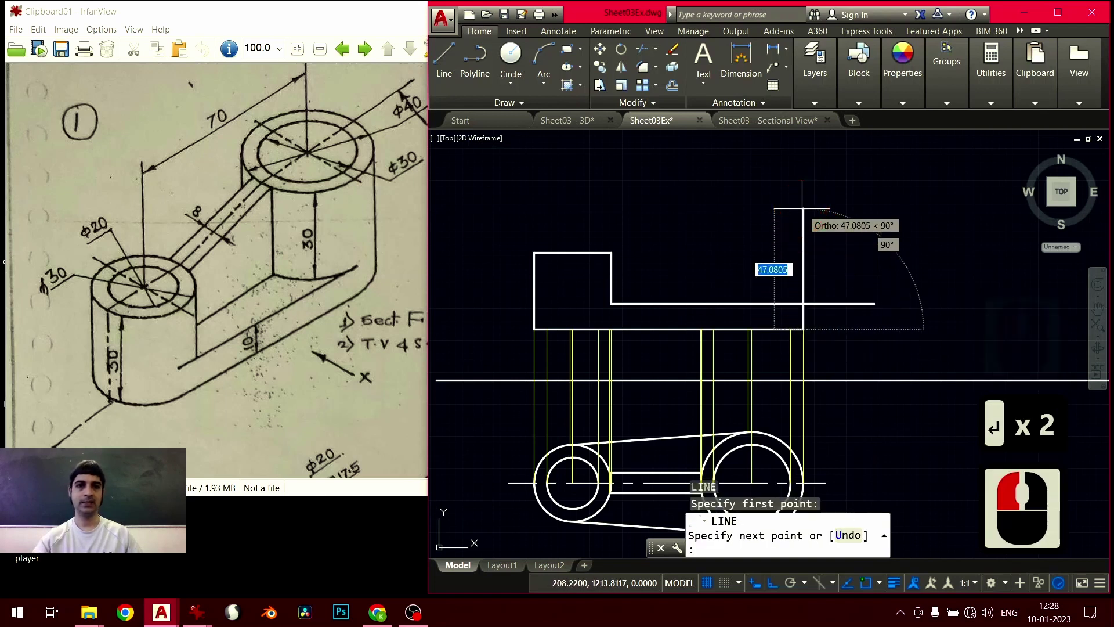
text(40)
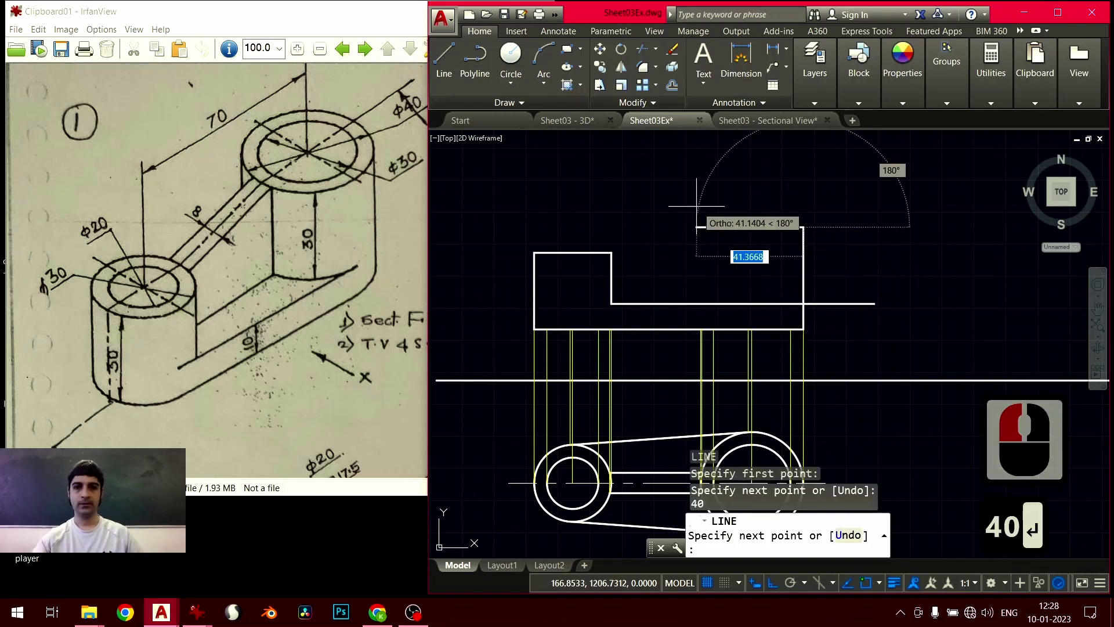
text(40)
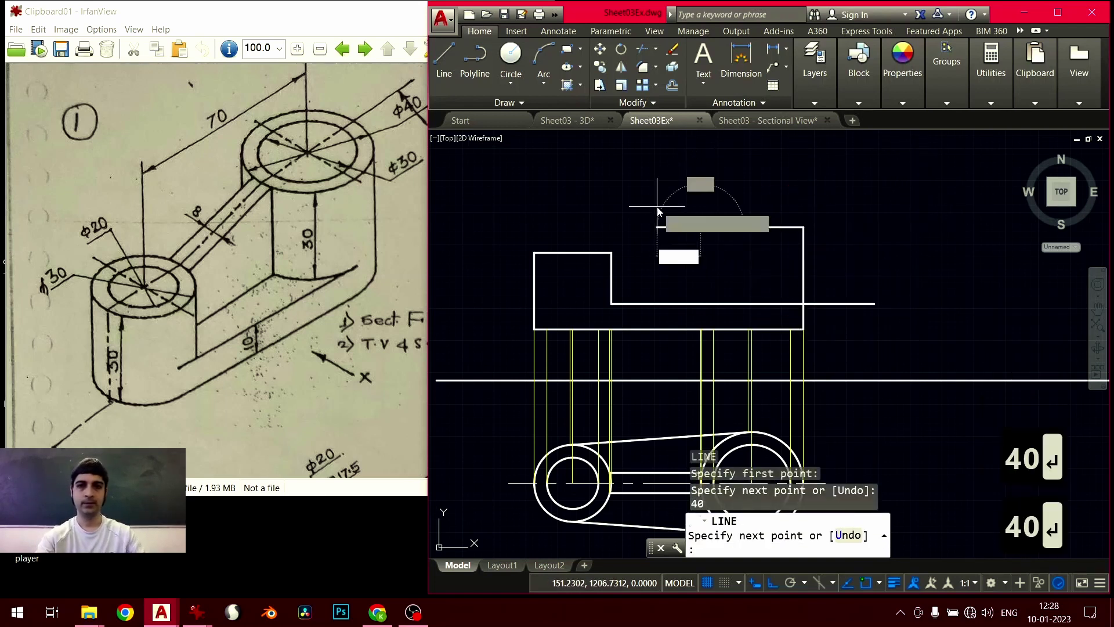
key(Return)
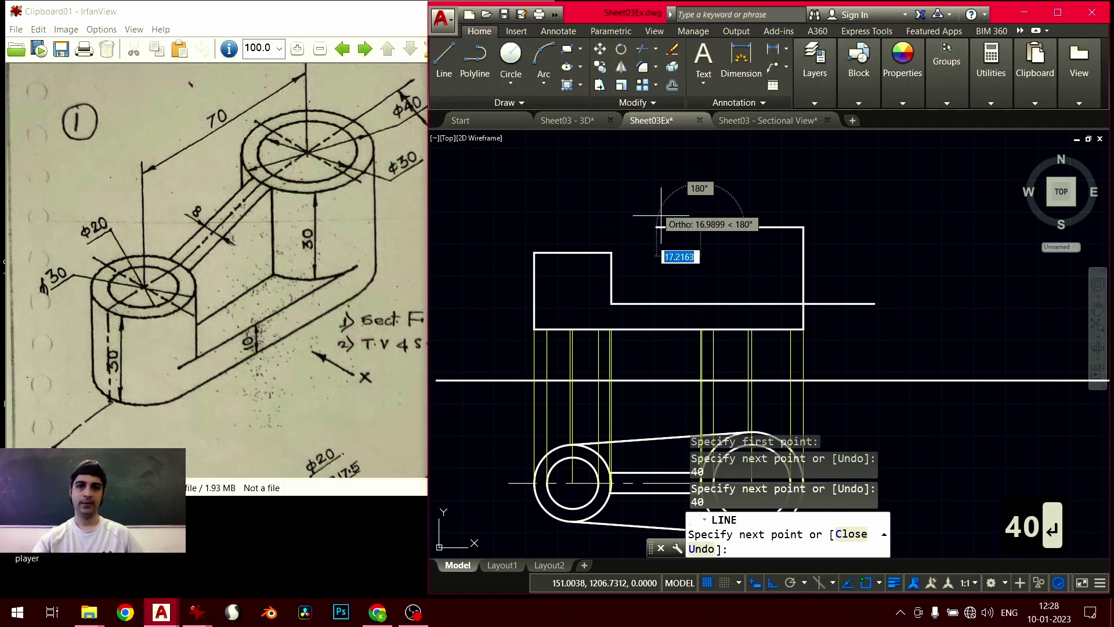
click(700, 313)
key(Escape)
key(Escape)
key(Escape)
key(Escape)
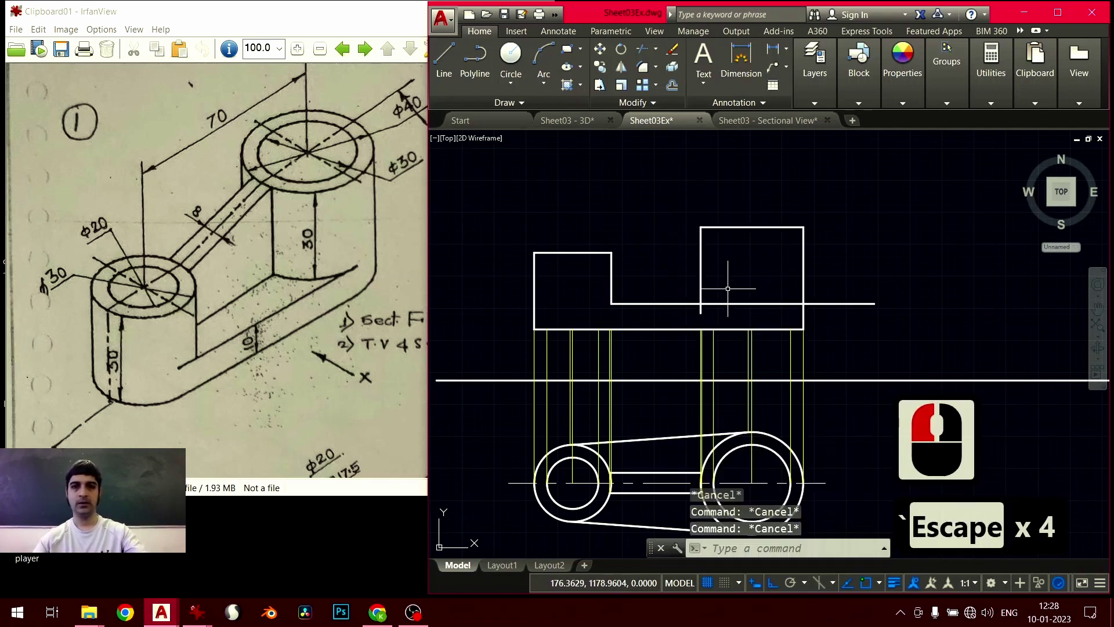
Trim the horizontal line inside the large boss and the overshooting end of the boss's inner side below it
key(ctrl+a)
text(tr)
key(Return)
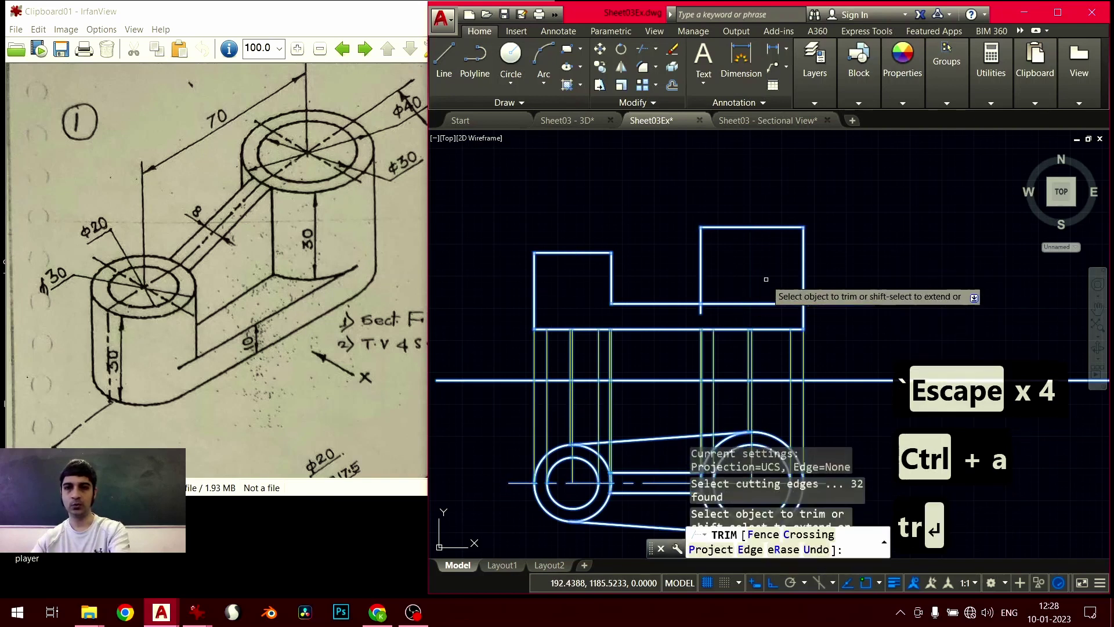
click(766, 281)
click(741, 314)
click(715, 312)
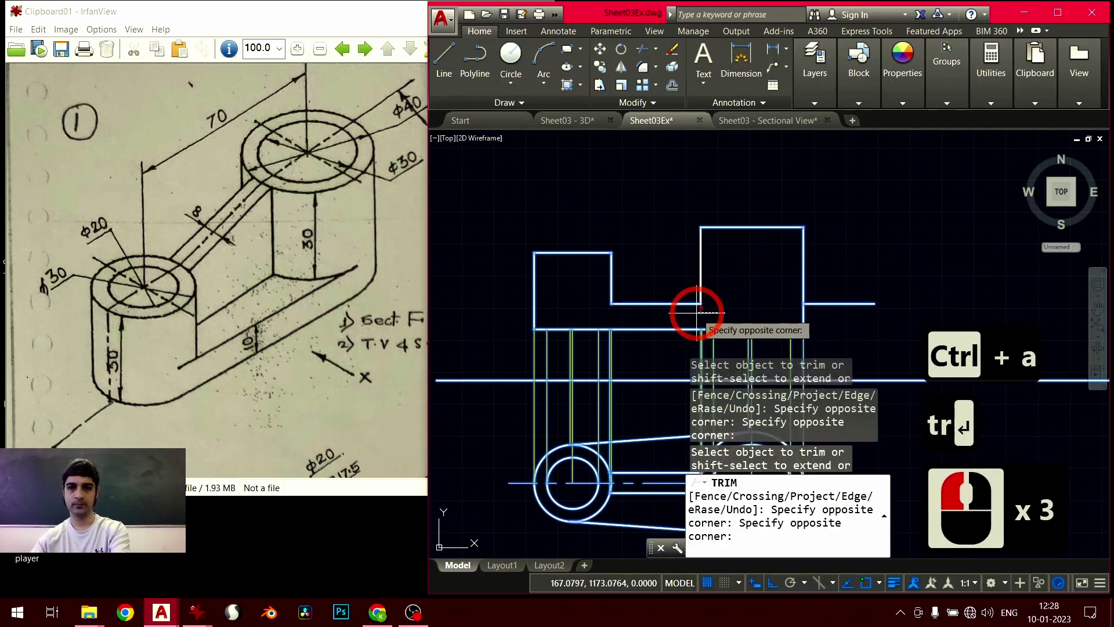
click(693, 313)
key(Return)
key(Return)
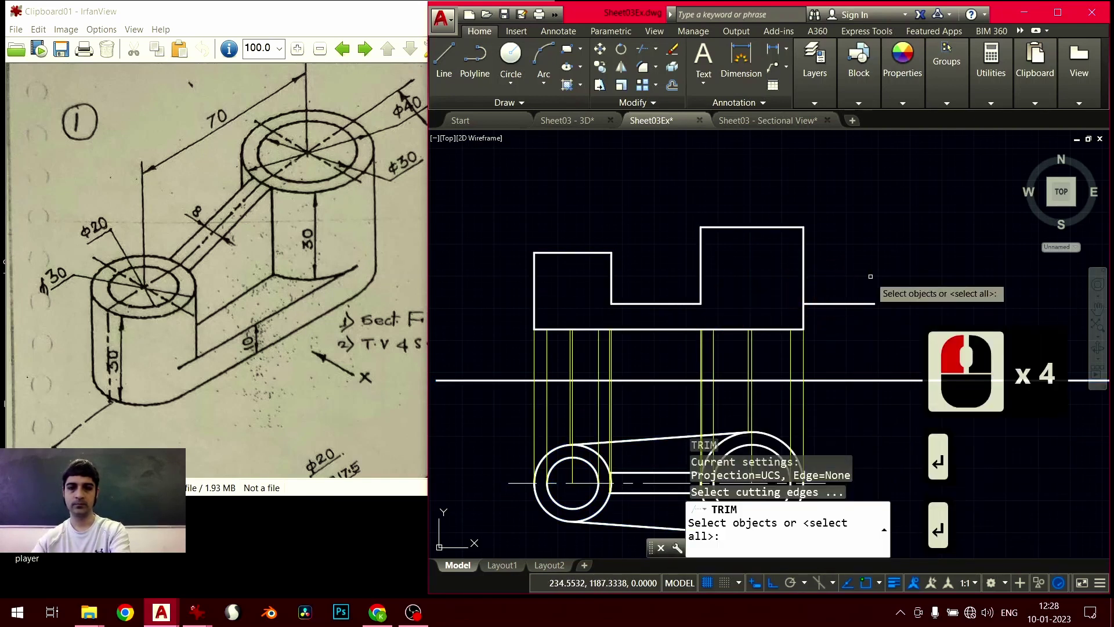
key(Escape)
key(Escape)
Delete the leftover horizontal segment to the right of the large boss
click(870, 279)
click(830, 325)
key(Delete)
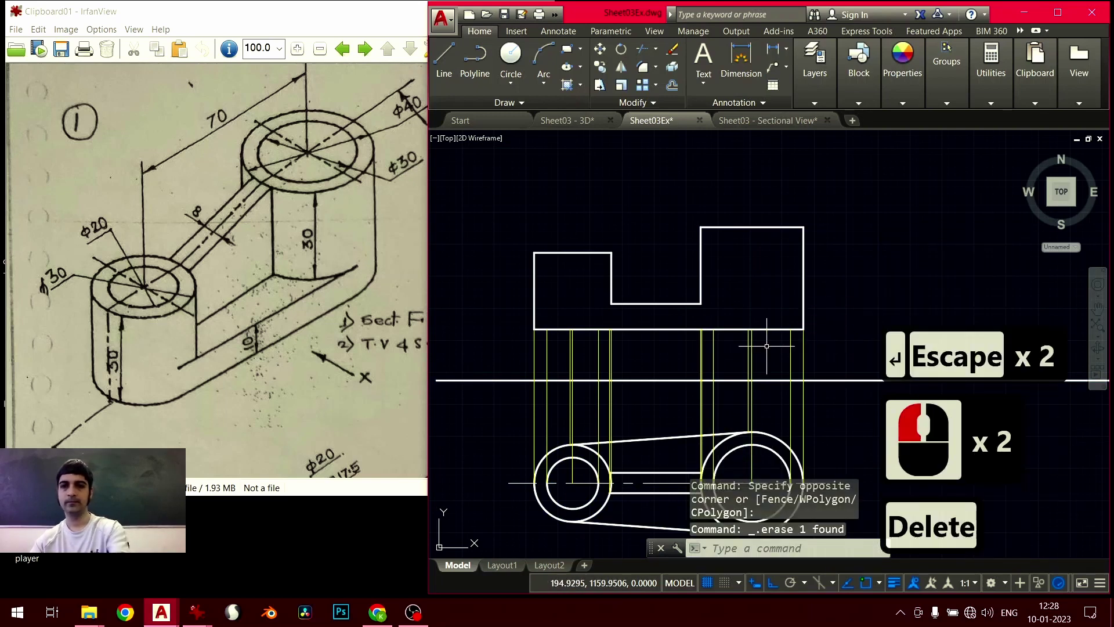
Draw the rib's sloped edge from the small boss's top right corner to the large boss's top left corner
middle_drag(716, 333, 704, 331)
text(l)
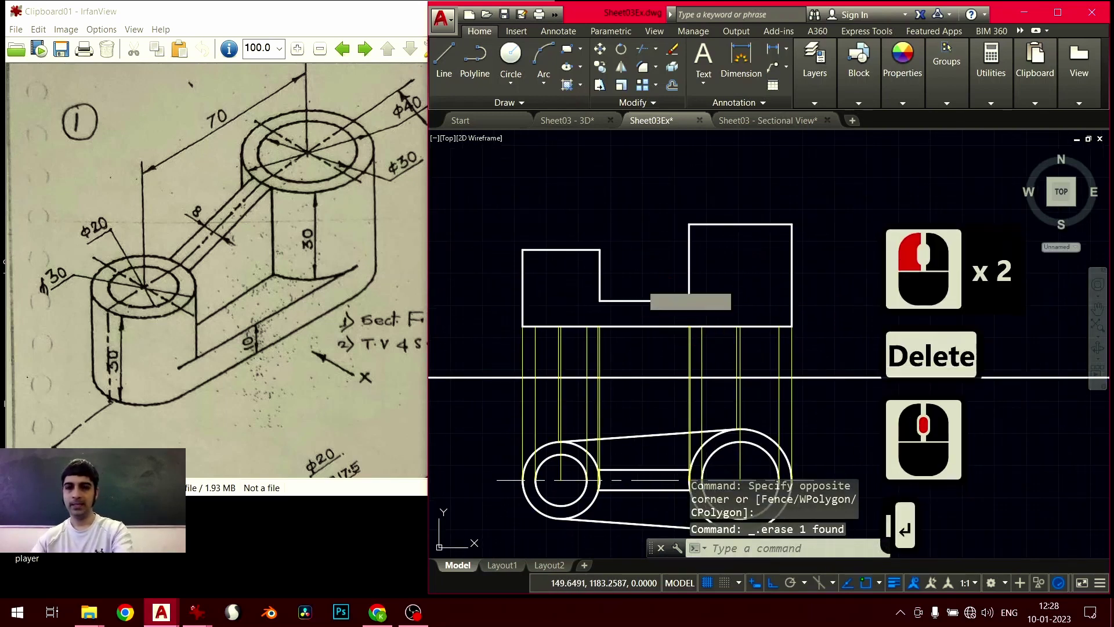
key(Return)
click(598, 250)
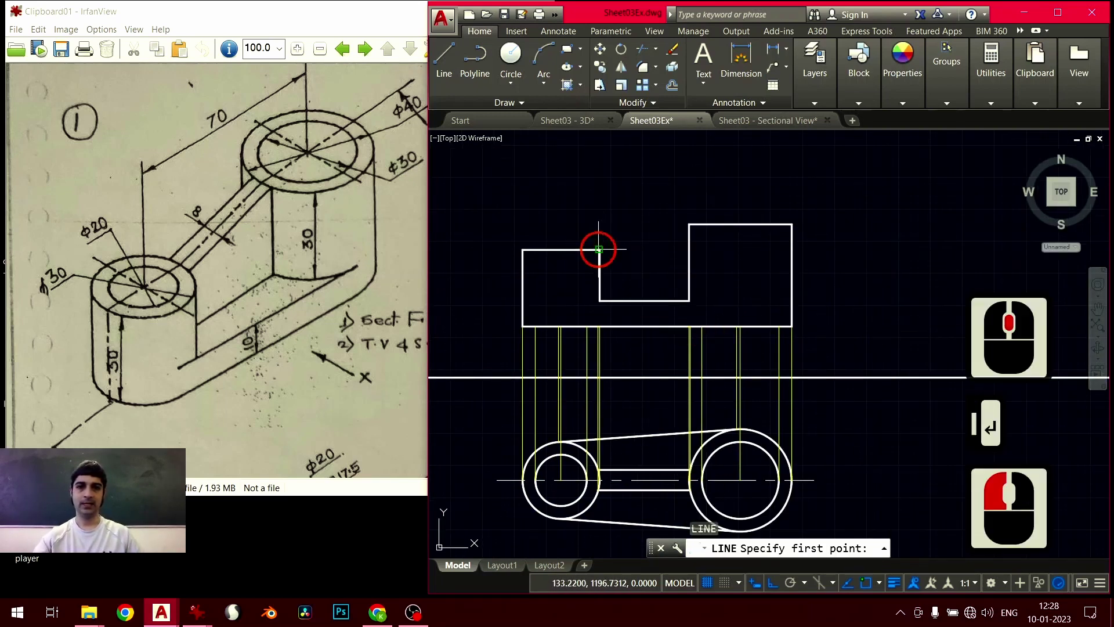
click(689, 224)
key(Return)
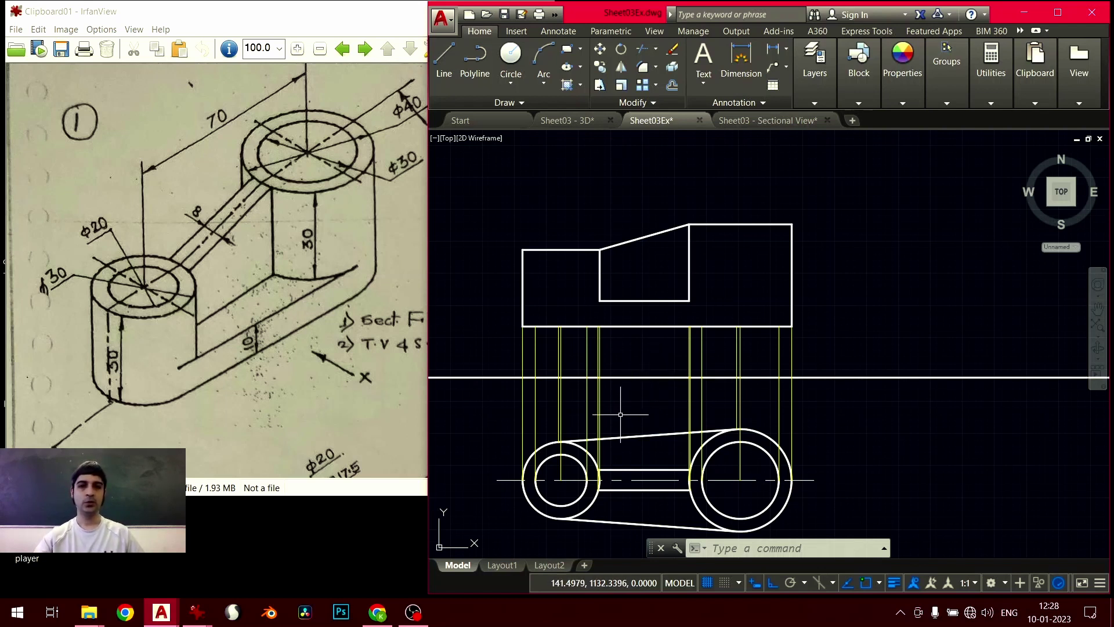
Examine the rib and base in the IrfanView reference sketch and the Sheet03 - 3D model, and return to Sheet03Ex
middle_drag(621, 415, 639, 342)
click(323, 269)
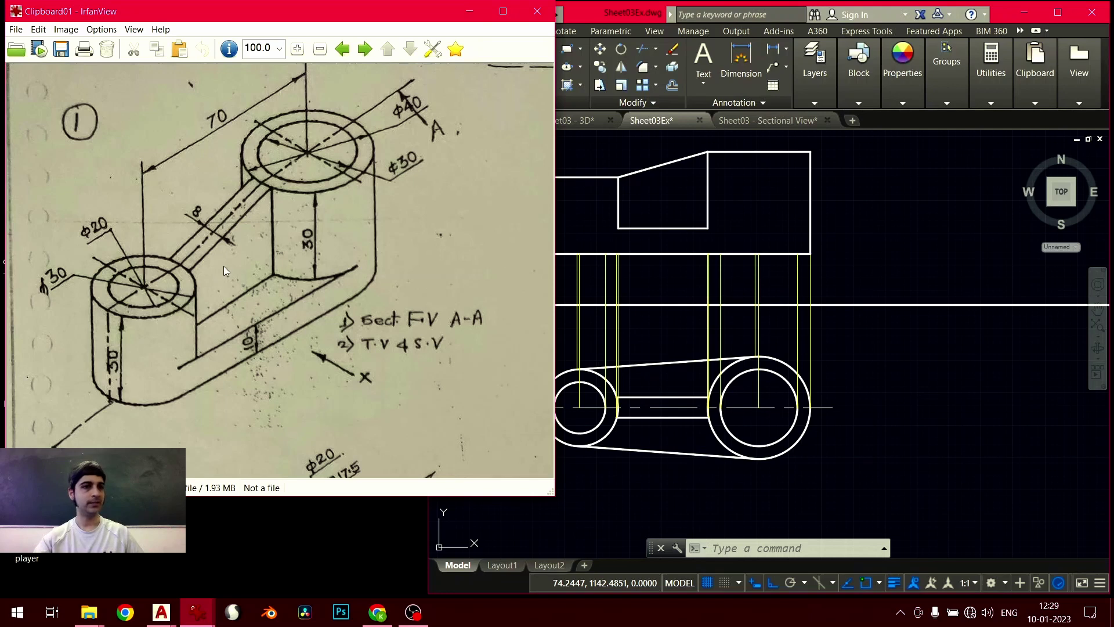
click(573, 123)
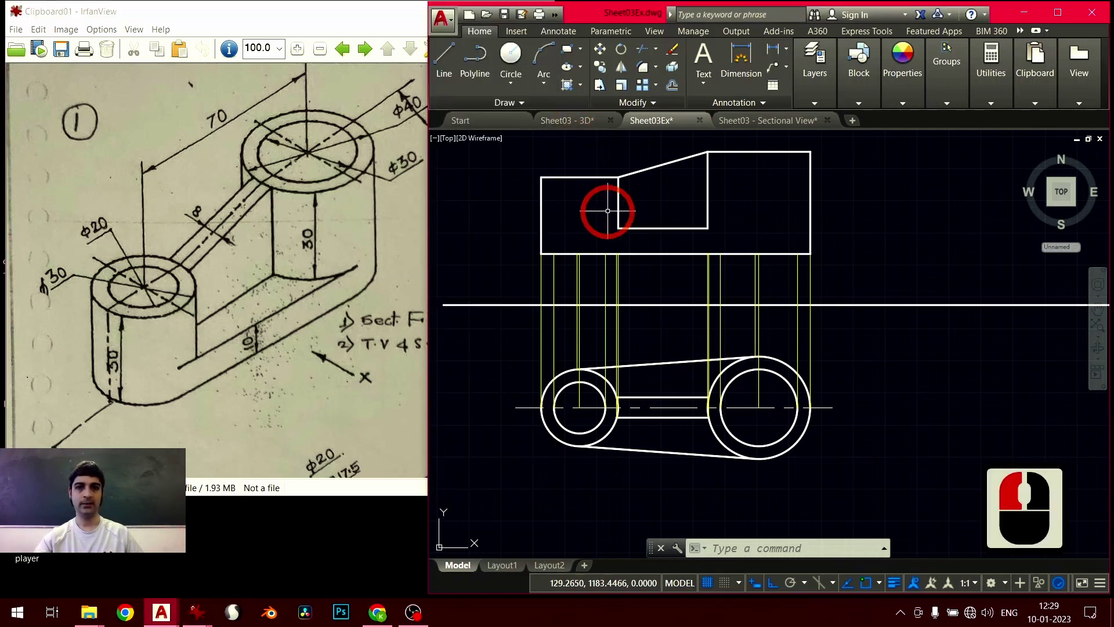
click(587, 123)
click(716, 358)
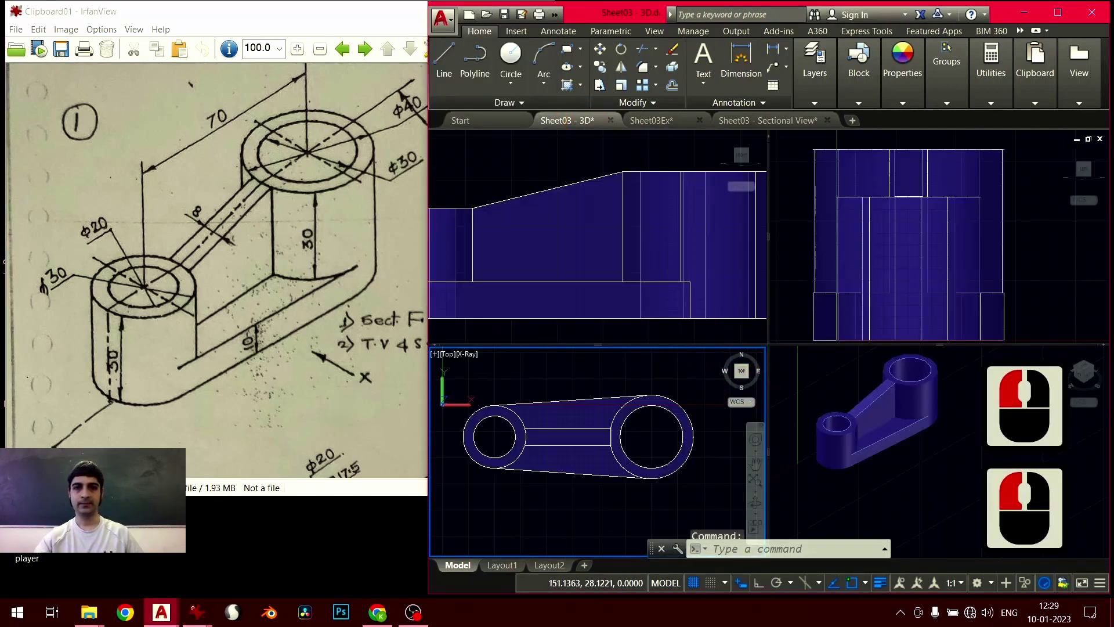
click(860, 436)
scroll(860, 435, up, 3)
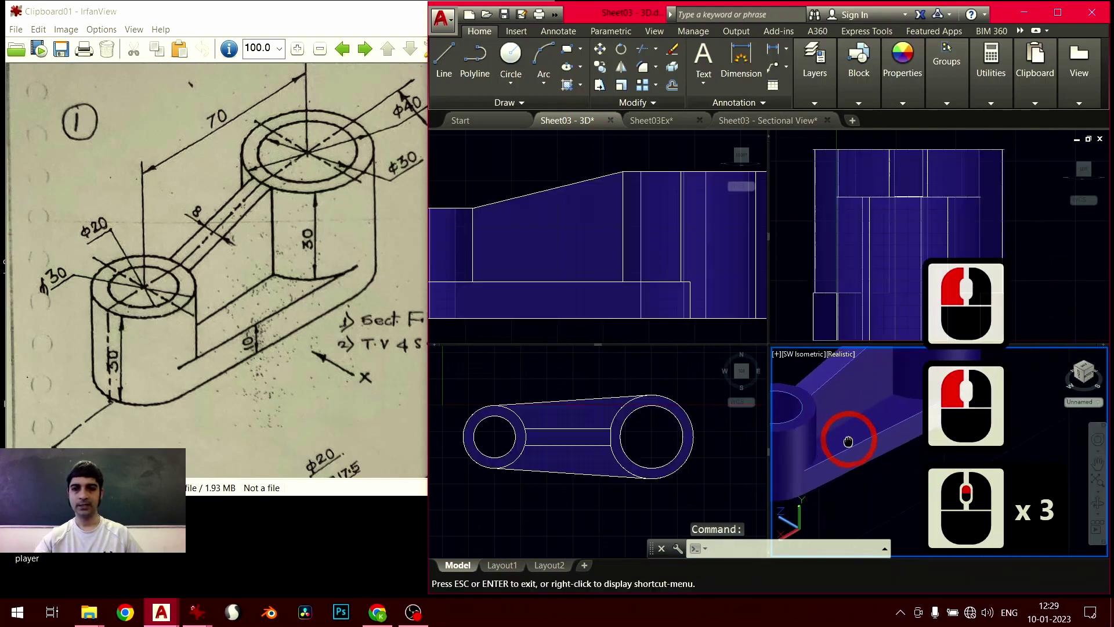
mouse_move(875, 431)
middle_down()
mouse_move(814, 428)
mouse_move(828, 410)
mouse_move(857, 424)
middle_up()
scroll(829, 415, down, 3)
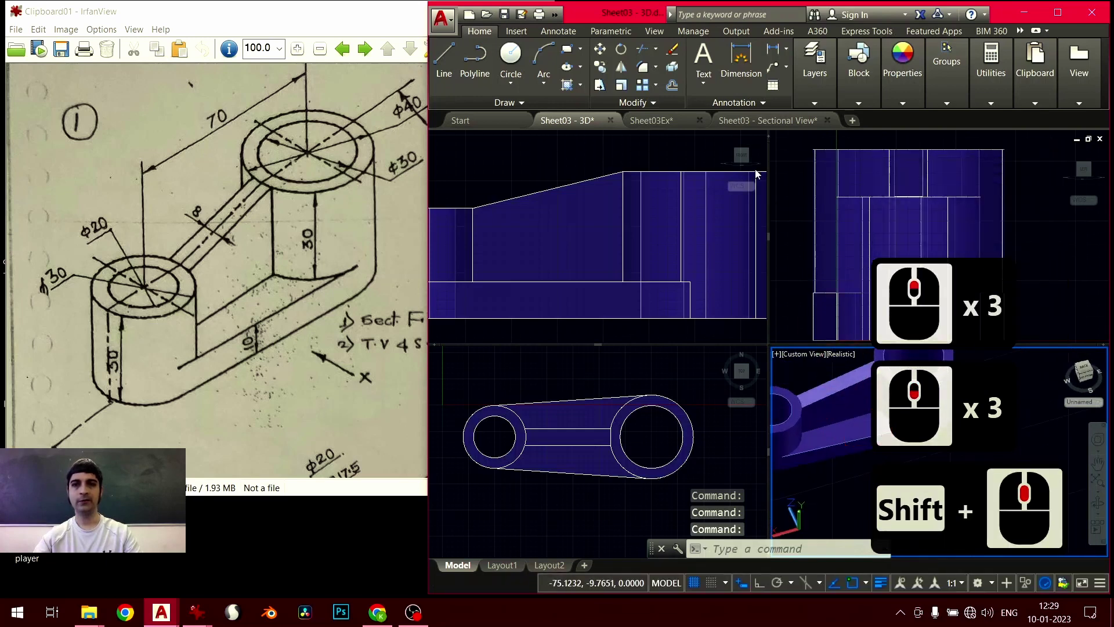
click(658, 124)
Examine the boss top edges in the front view and the rib's upper edge end on the small boss's outer circle
click(650, 254)
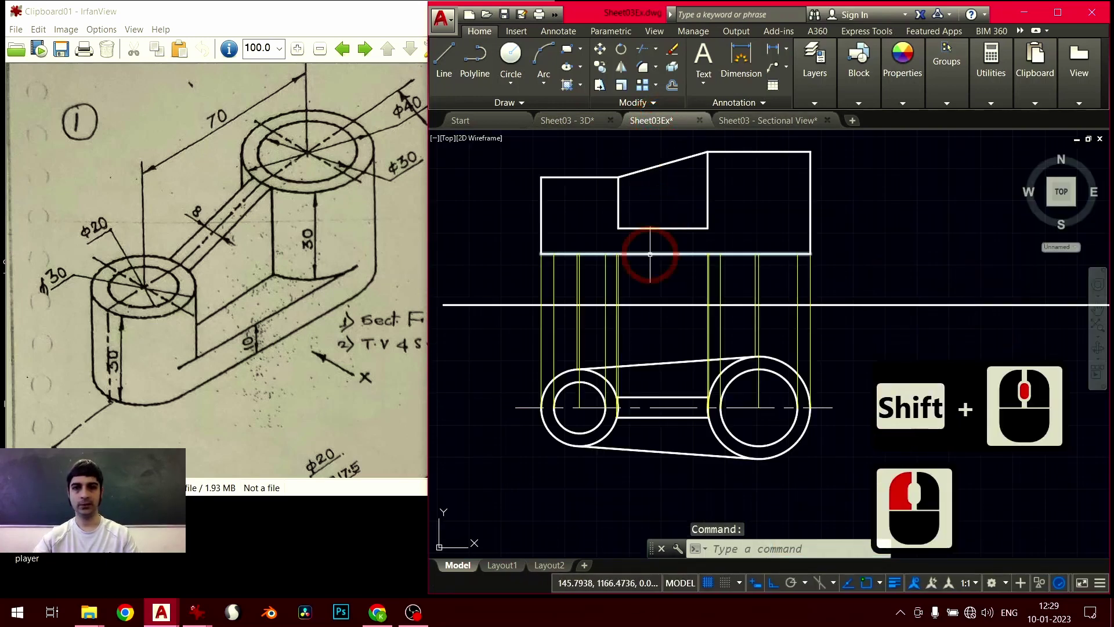
click(552, 177)
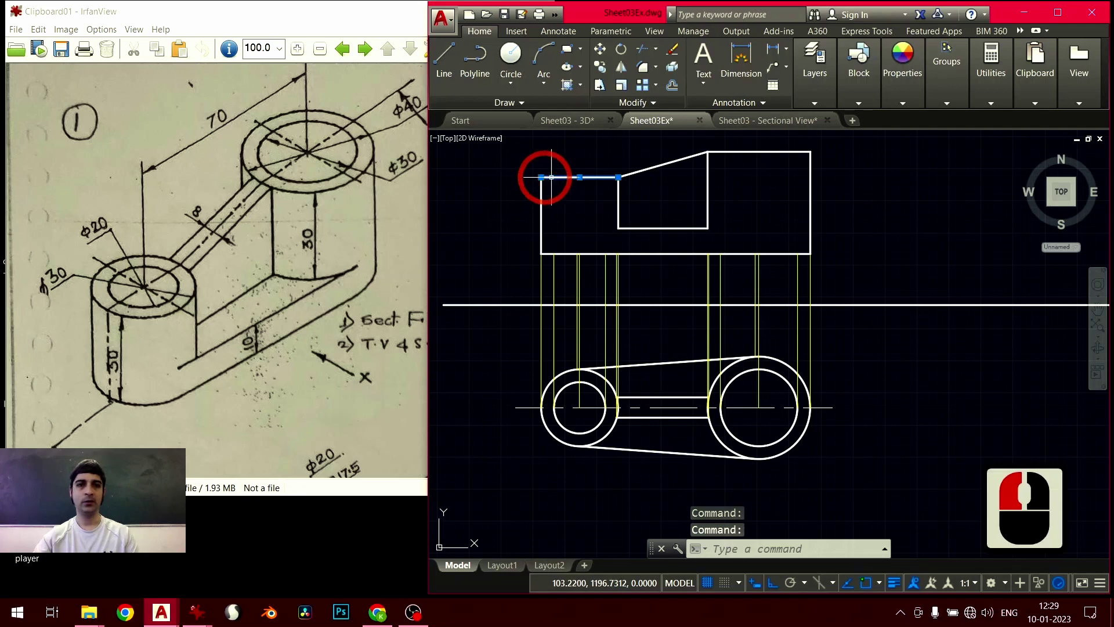
middle_drag(768, 190, 752, 233)
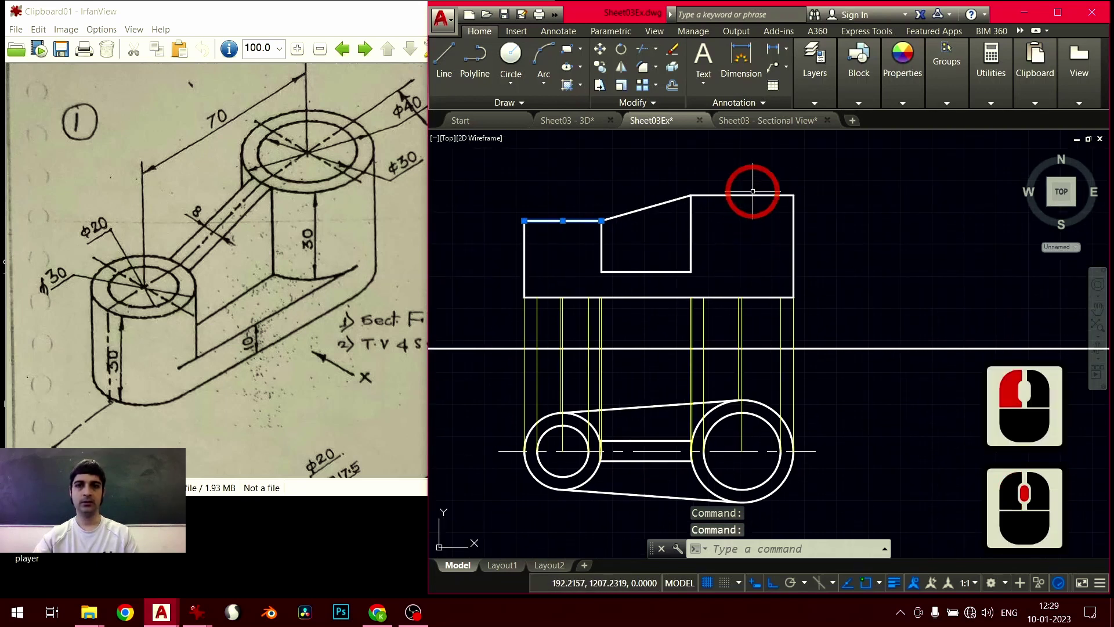
click(706, 196)
key(Escape)
key(Escape)
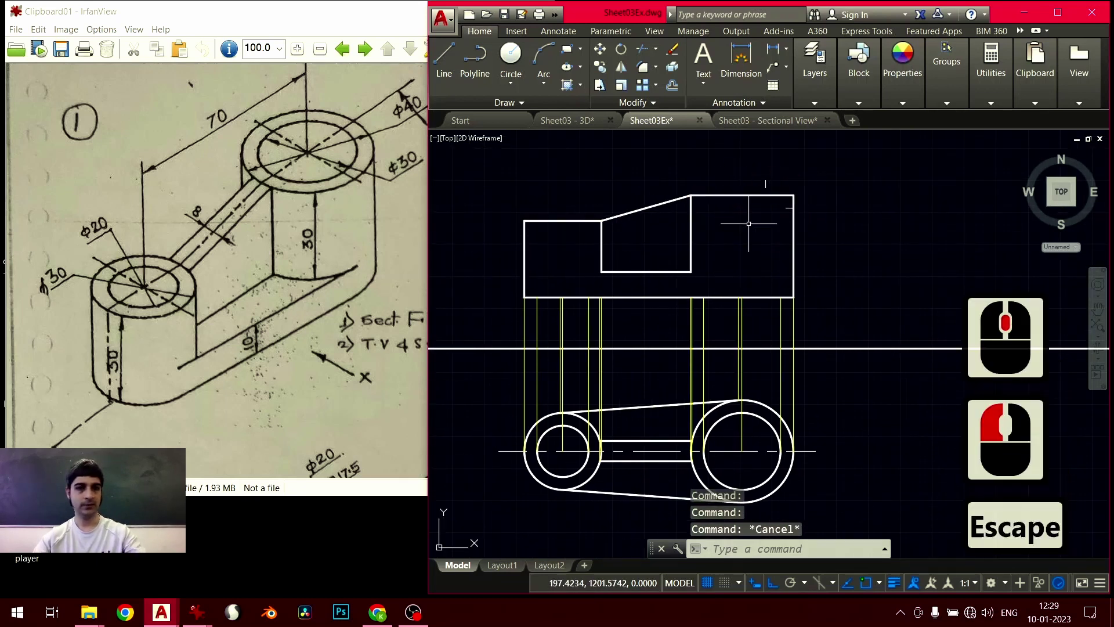
middle_drag(613, 393, 639, 317)
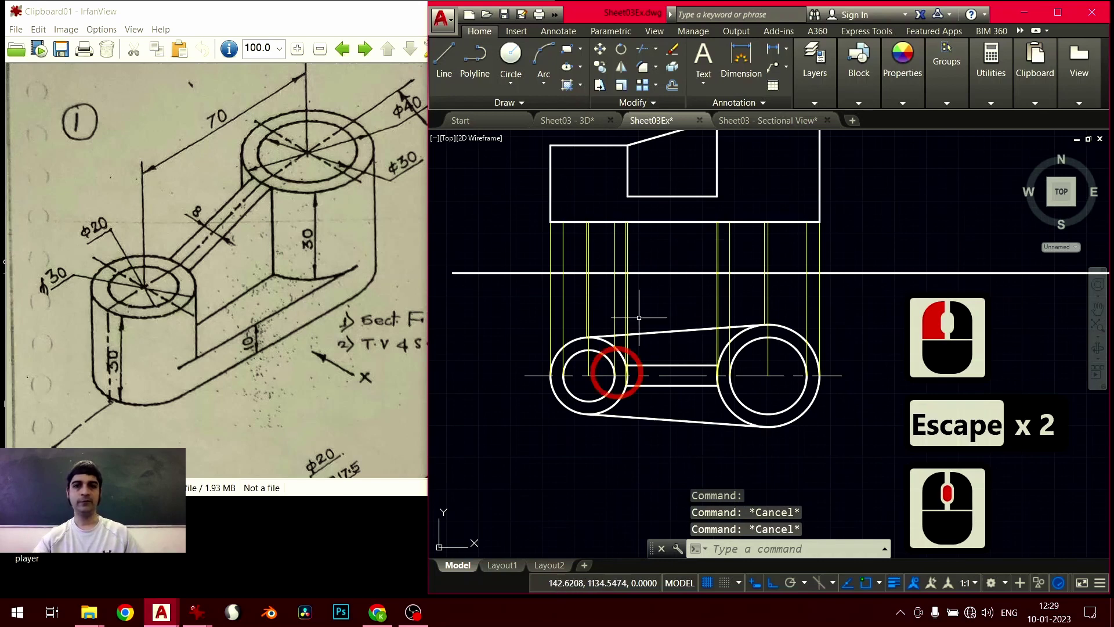
click(630, 179)
click(626, 199)
scroll(627, 371, up, 3)
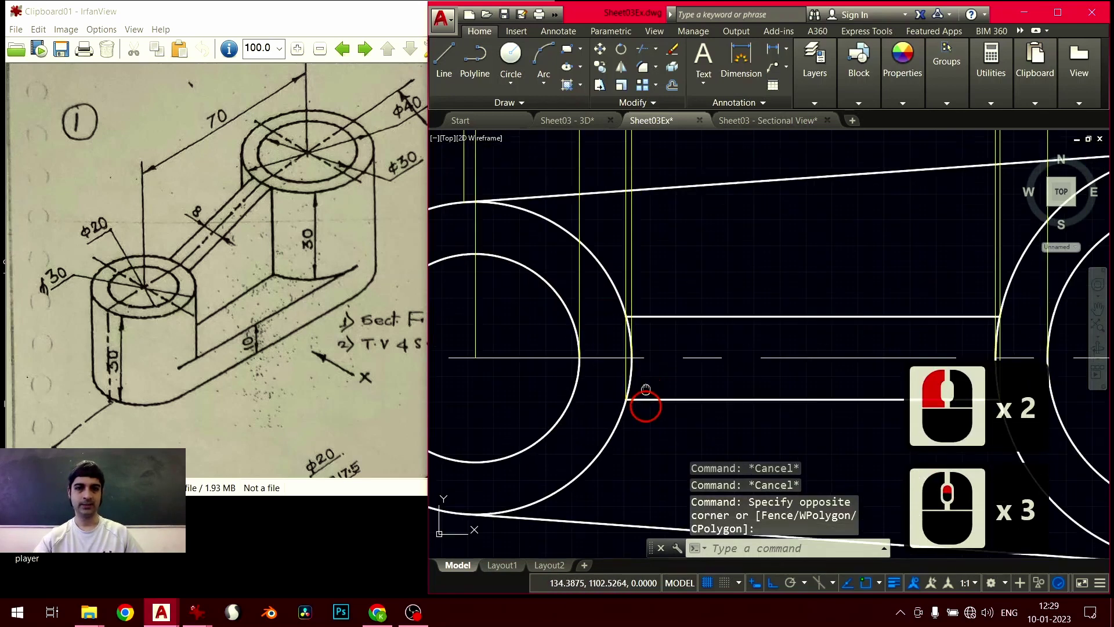
scroll(642, 371, up, 4)
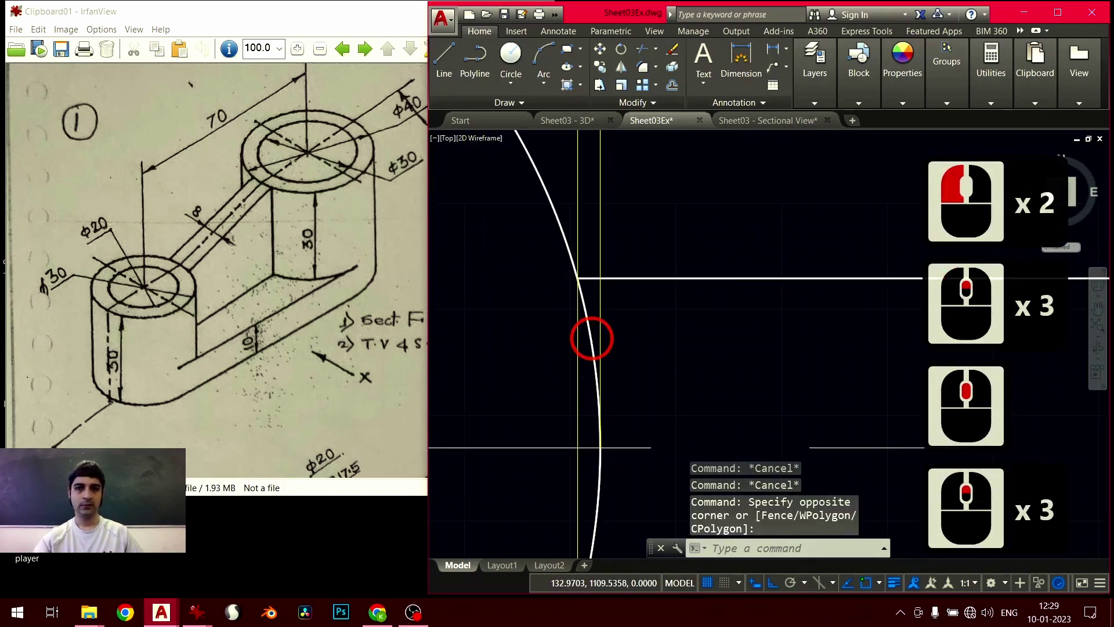
click(580, 277)
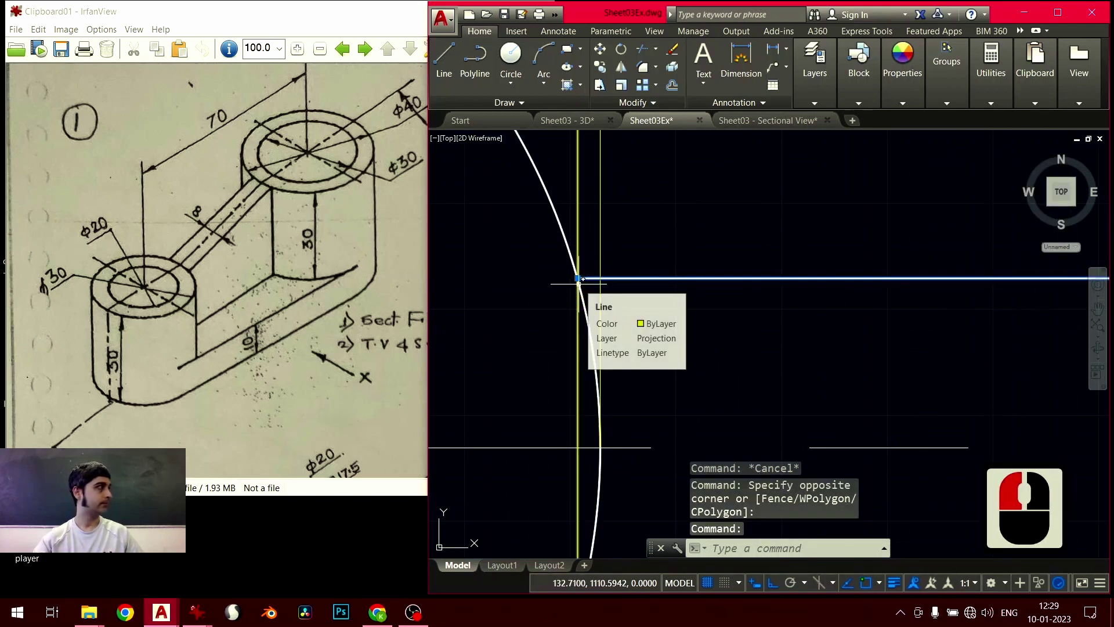
scroll(579, 279, down, 3)
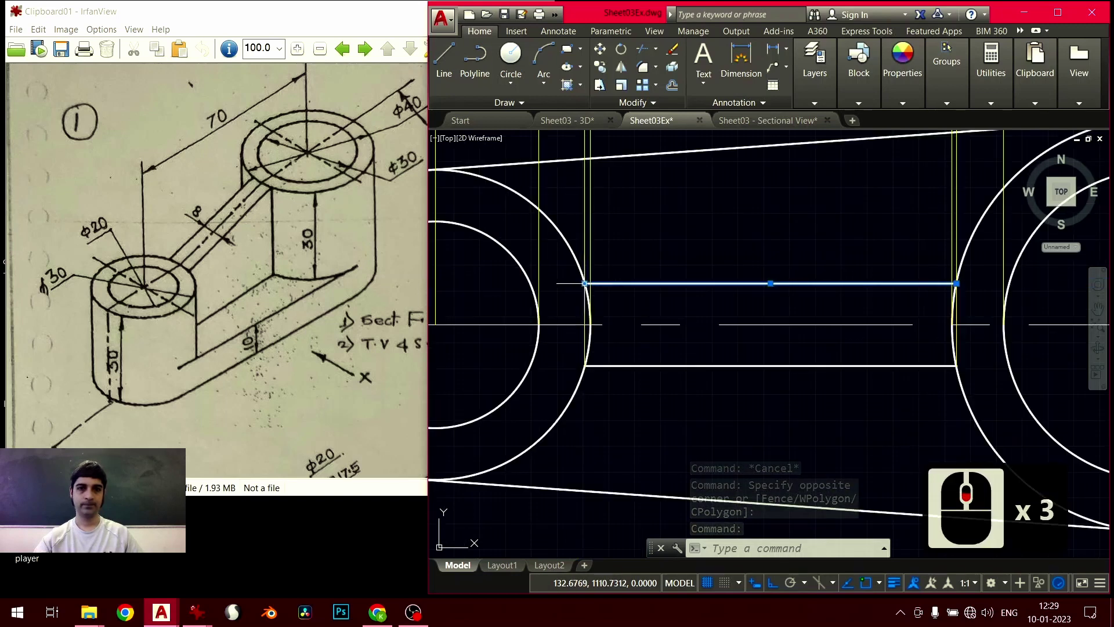
Extend the projection line from the rib's upper edge end on the small boss up past the small boss's top edge in the front view
scroll(647, 267, down, 2)
middle_drag(629, 198, 618, 364)
middle_drag(612, 242, 636, 400)
scroll(612, 293, up, 3)
key(Escape)
scroll(635, 391, down, 3)
scroll(635, 399, up, 2)
click(636, 383)
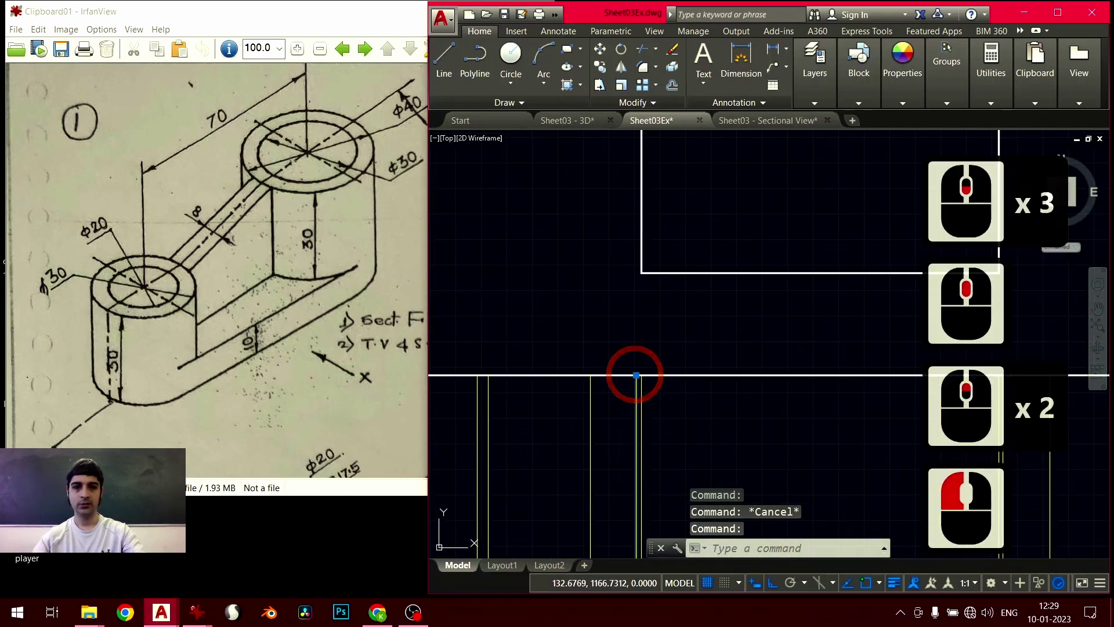
click(636, 375)
middle_drag(627, 237, 603, 461)
click(607, 258)
key(Escape)
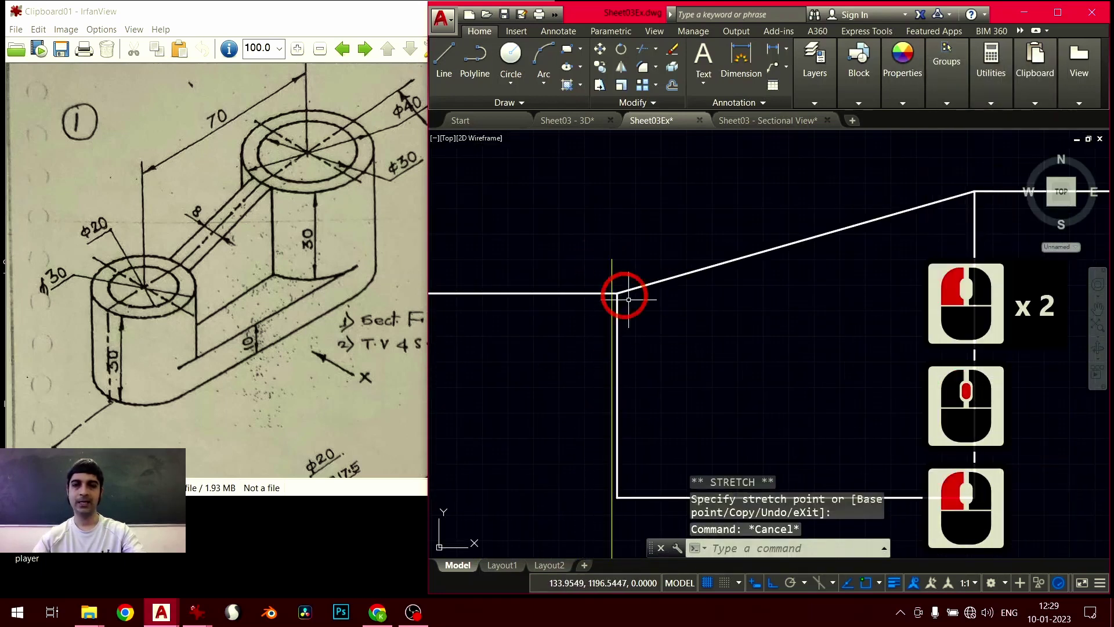
Trace the projection line from the rib's upper edge end on the large boss's outer circle up to the reference line below the front view
middle_drag(676, 315, 652, 283)
scroll(651, 284, down, 3)
middle_drag(680, 362, 641, 323)
scroll(687, 331, up, 3)
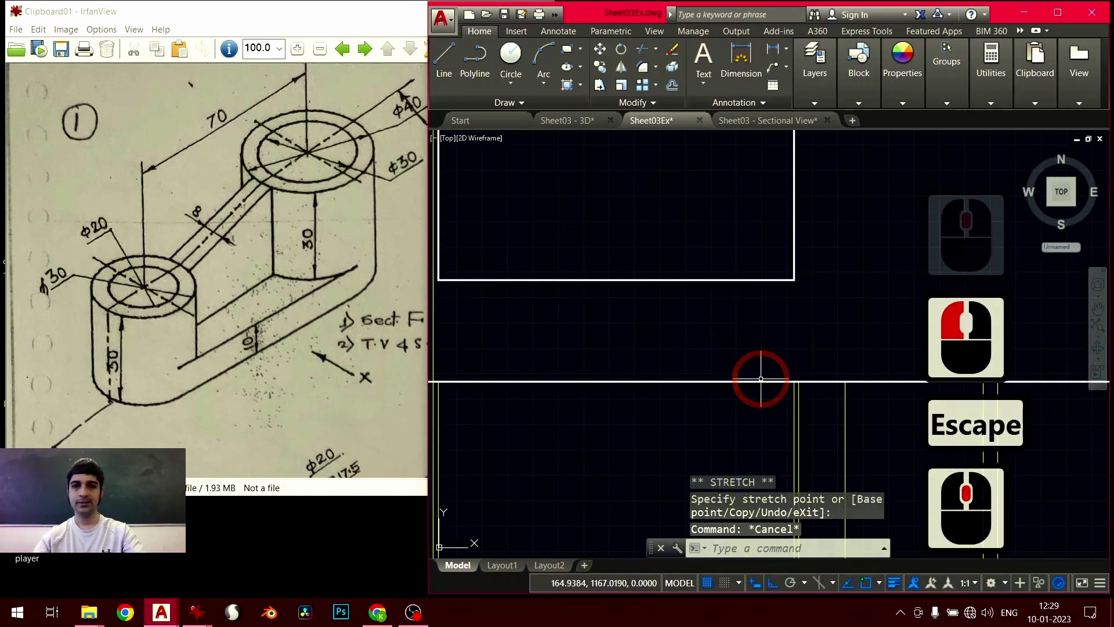
middle_drag(760, 379, 772, 267)
scroll(778, 385, down, 3)
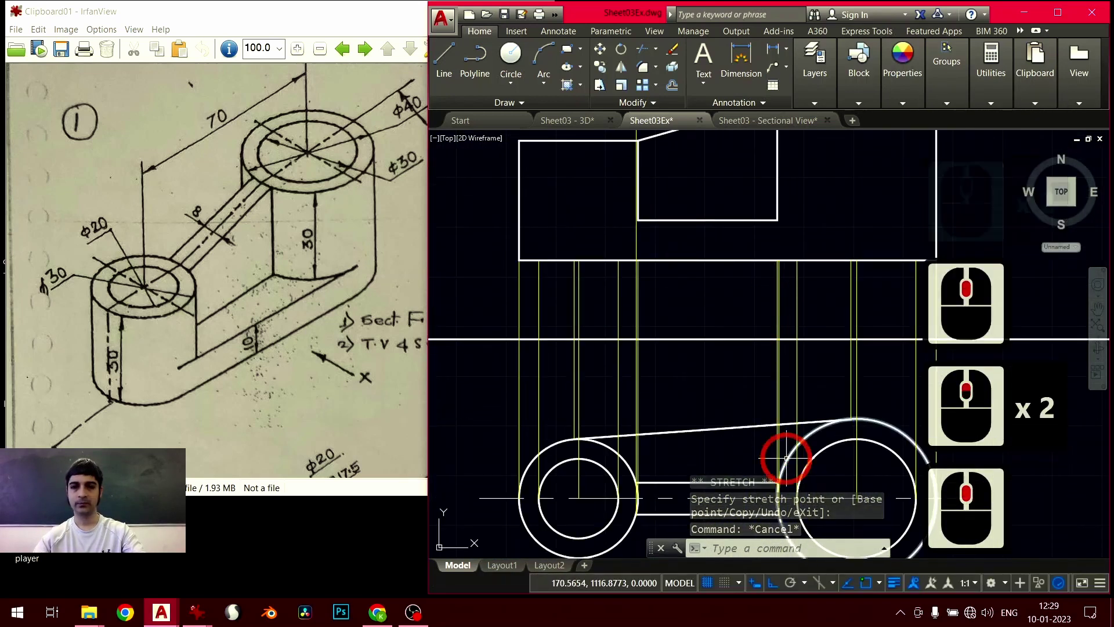
scroll(786, 458, up, 5)
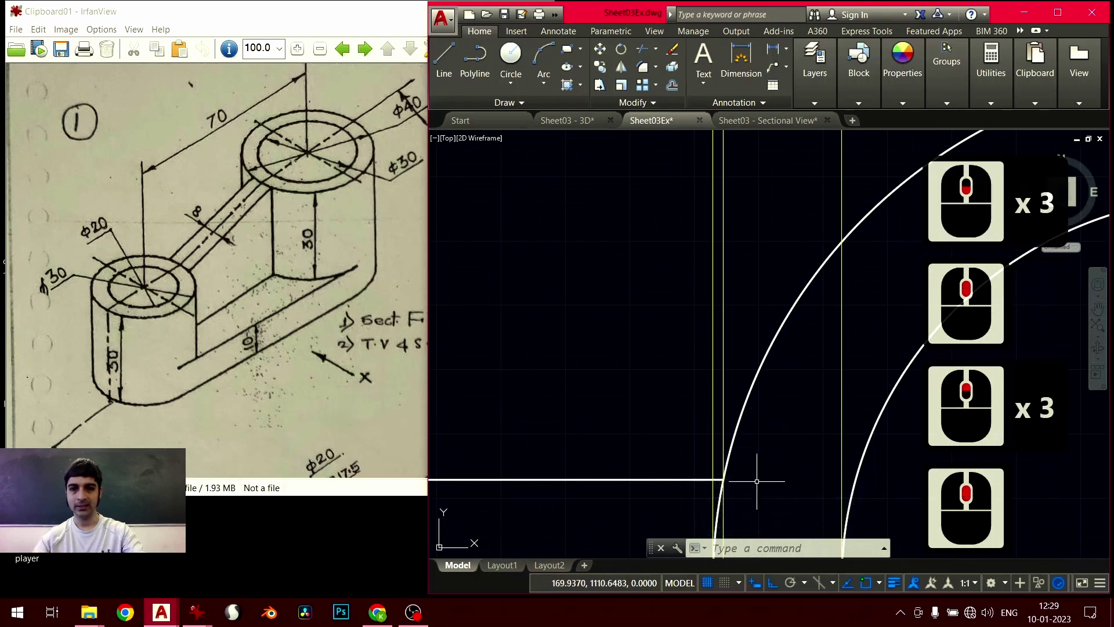
scroll(757, 481, down, 3)
scroll(699, 326, up, 3)
mouse_move(698, 326)
middle_down()
mouse_move(714, 428)
mouse_move(720, 378)
middle_up()
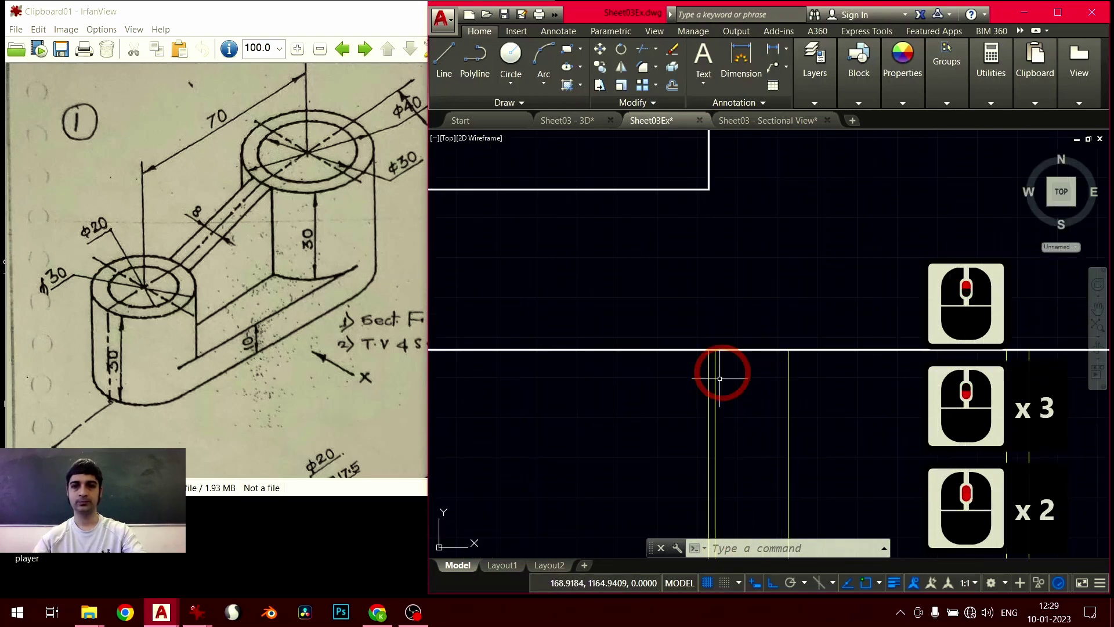
Stretch the projection line of the rib's right end from the front view's base to the height of the recess's upper-right corner
scroll(721, 371, up, 4)
click(699, 366)
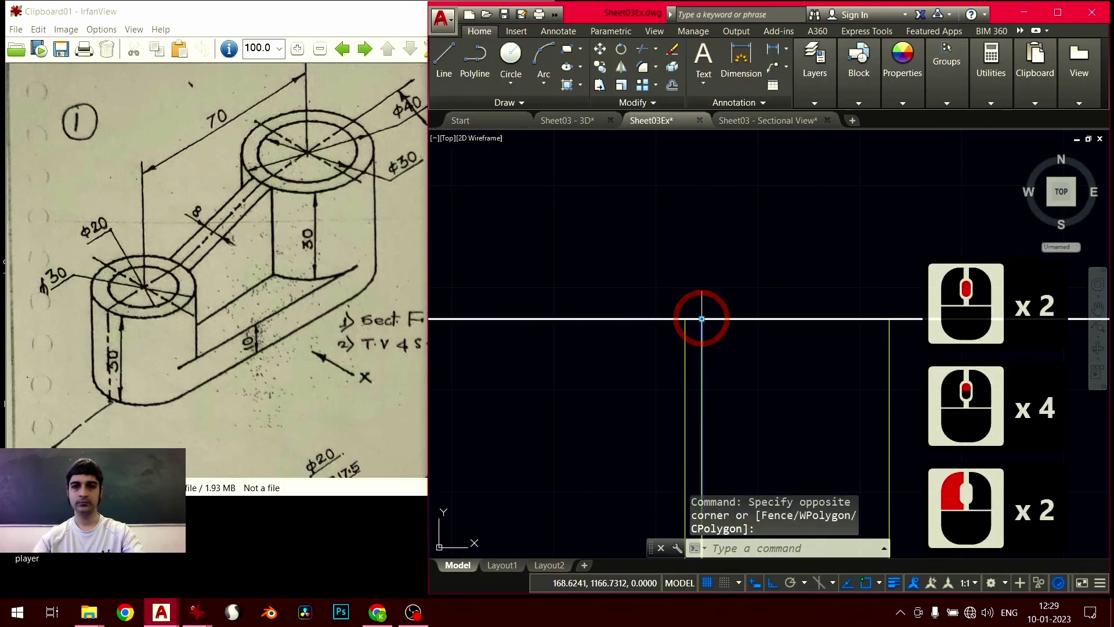
click(701, 318)
scroll(699, 247, down, 5)
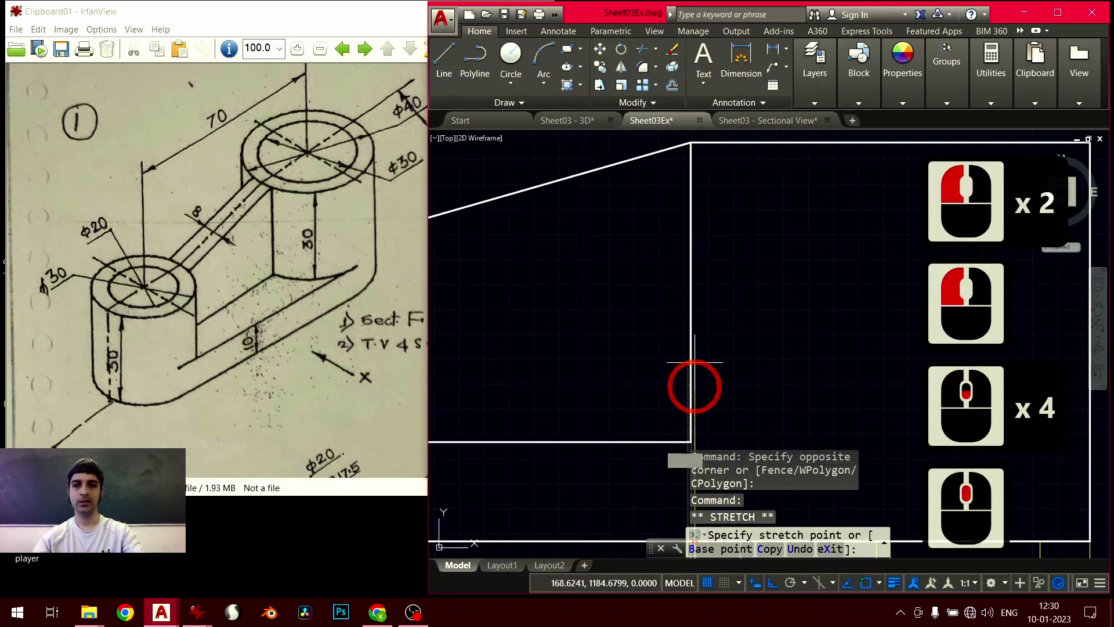
scroll(692, 156, up, 3)
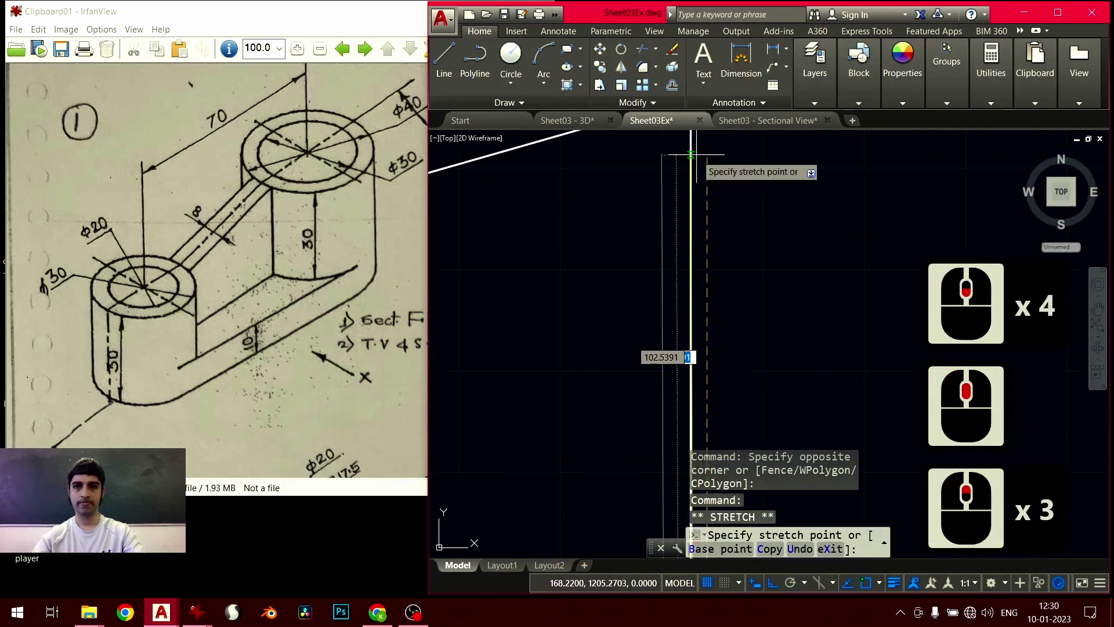
middle_drag(709, 323, 709, 325)
scroll(709, 242, down, 2)
middle_drag(710, 243, 767, 196)
click(713, 243)
key(Escape)
Stretch the recess's lower-right corner in the front view horizontally onto the extended projection line
scroll(754, 326, down, 2)
scroll(767, 382, up, 1)
scroll(767, 381, up, 1)
scroll(695, 352, up, 1)
middle_drag(695, 352, 695, 451)
scroll(694, 449, up, 2)
click(805, 274)
click(784, 348)
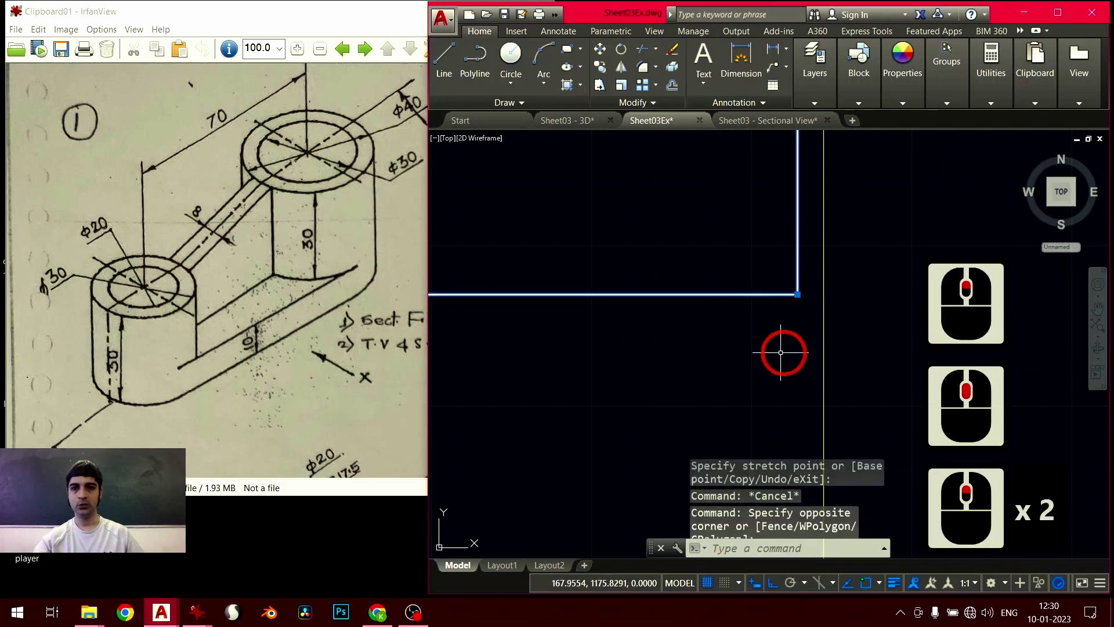
middle_click(700, 241)
key(Escape)
key(Escape)
click(791, 273)
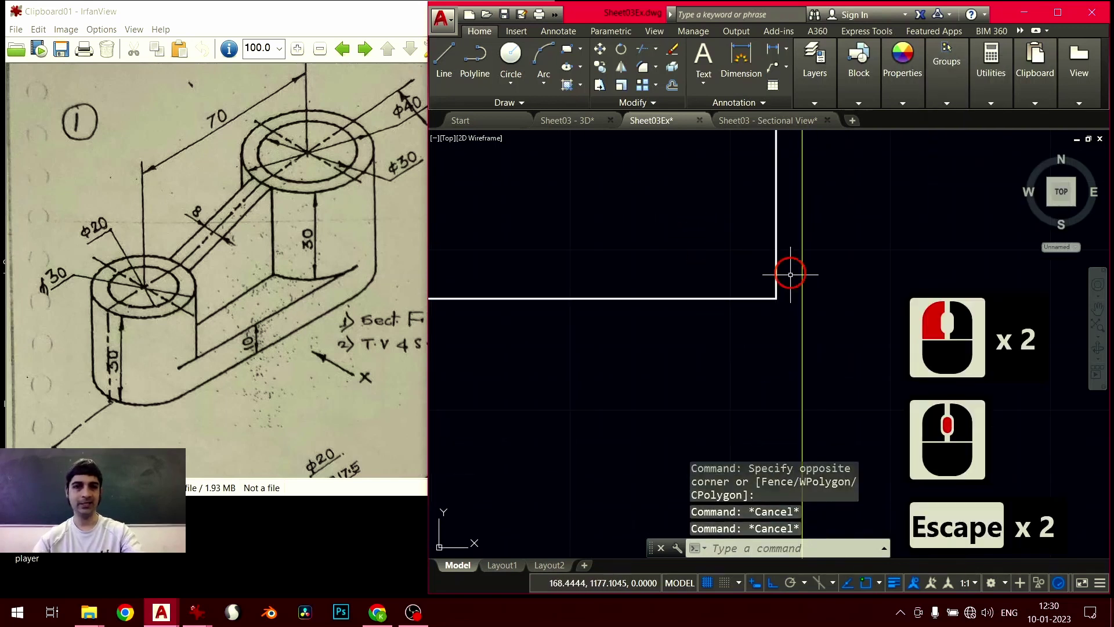
click(761, 305)
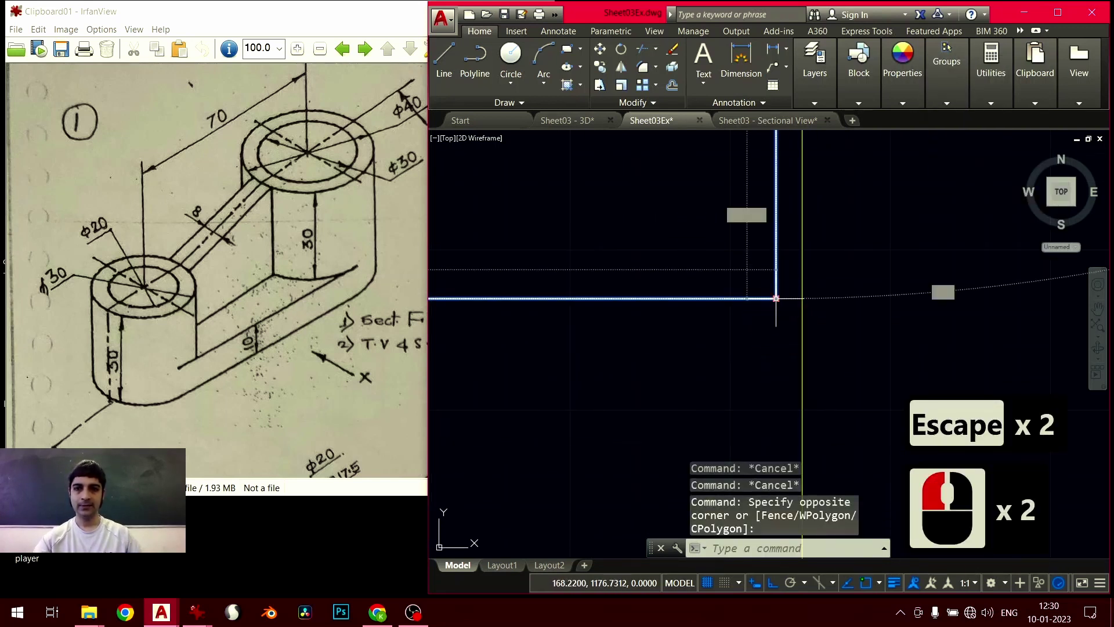
click(775, 298)
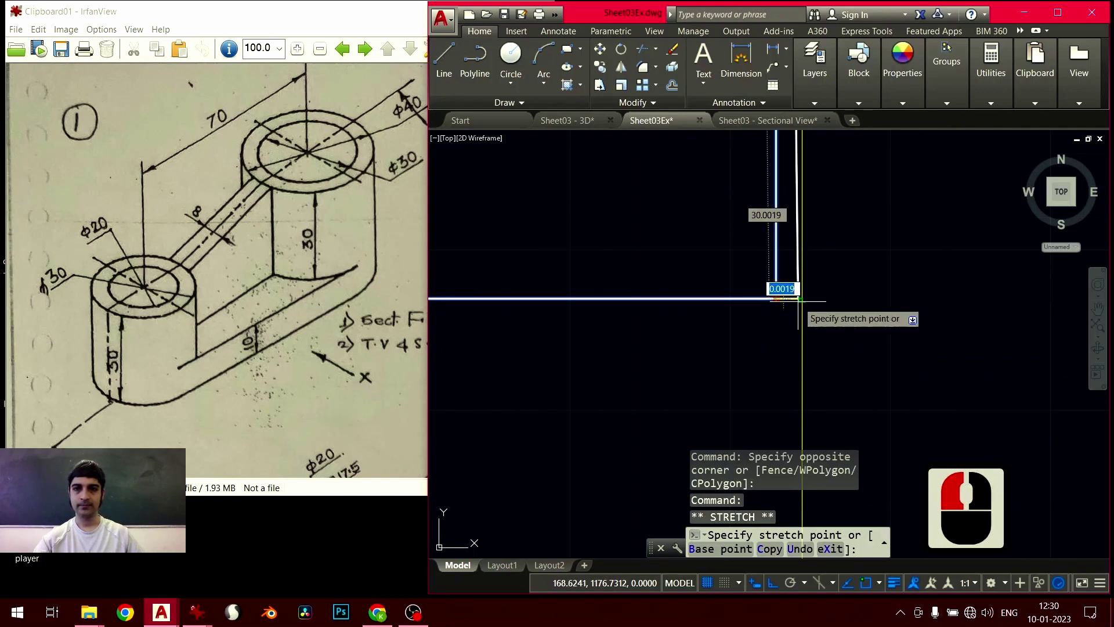
click(801, 299)
key(Escape)
Stretch the front view's upper-right recess corner, where the sloped rib edge ends, horizontally onto the same projection line
scroll(824, 230, down, 2)
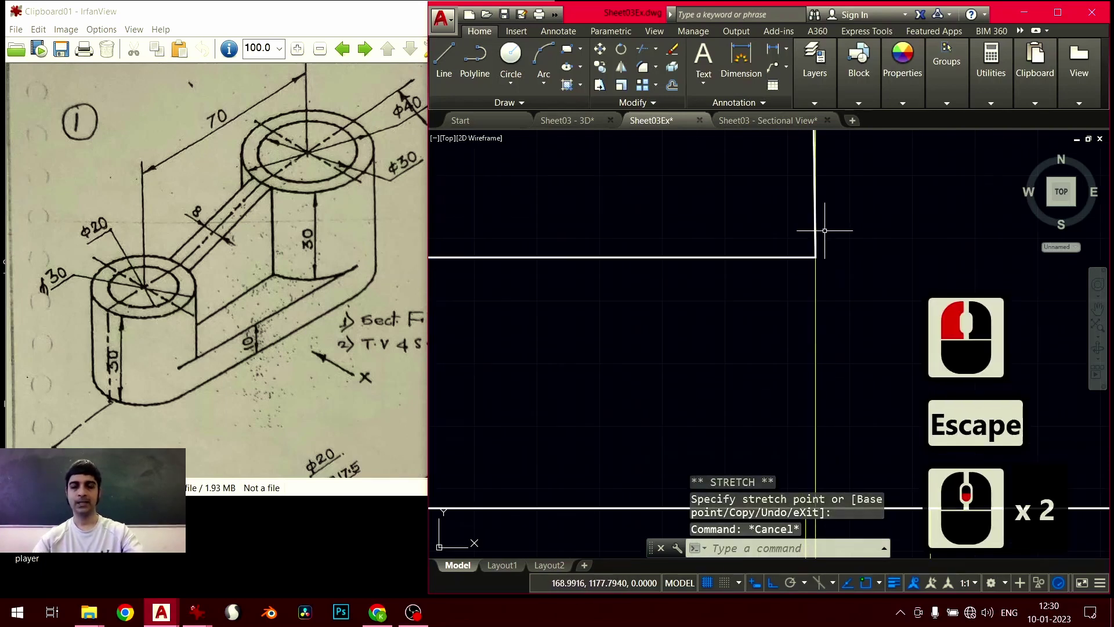
middle_drag(823, 232, 749, 511)
middle_drag(737, 318, 708, 531)
middle_drag(700, 321, 682, 443)
scroll(682, 443, up, 3)
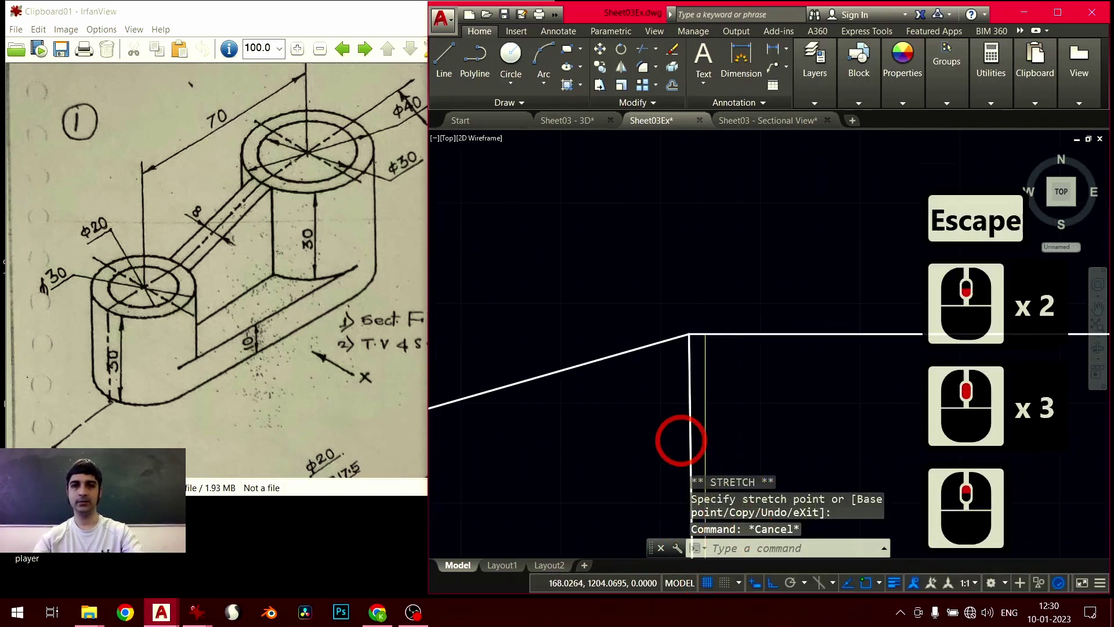
middle_drag(711, 380, 708, 468)
click(709, 243)
click(683, 284)
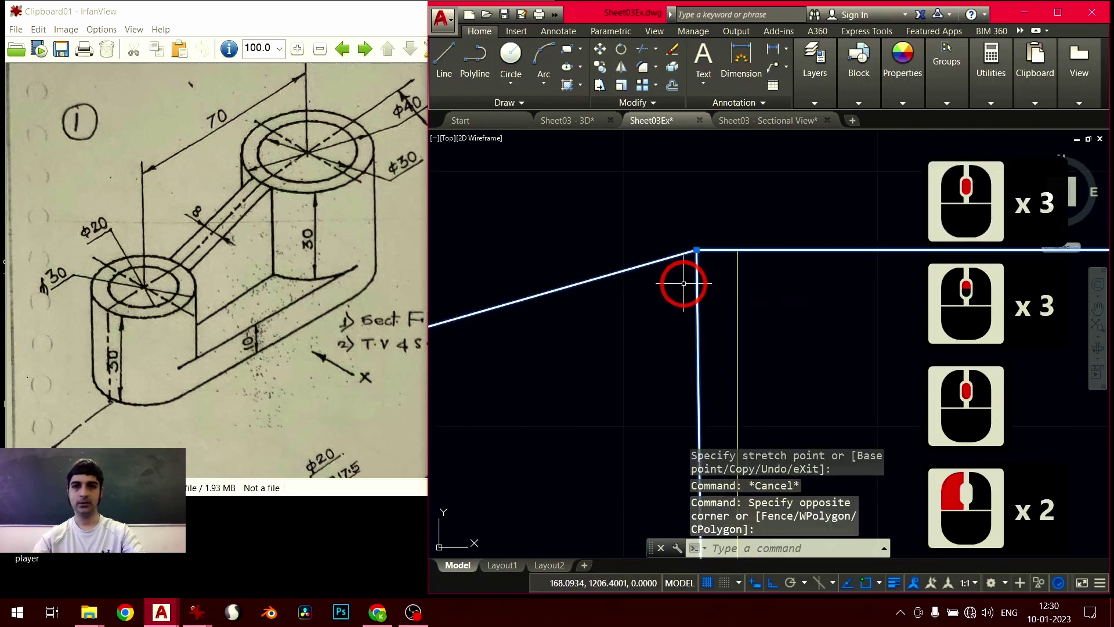
click(697, 250)
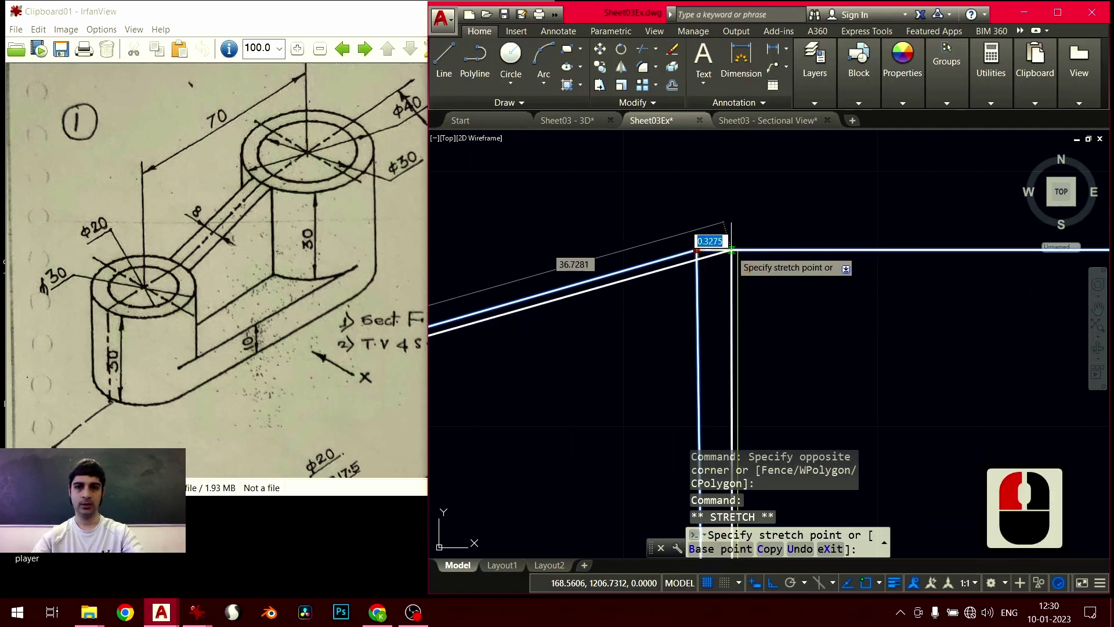
click(733, 249)
key(Escape)
Shorten the right projection line so its upper end meets the recess's lower-right corner
scroll(584, 428, down, 7)
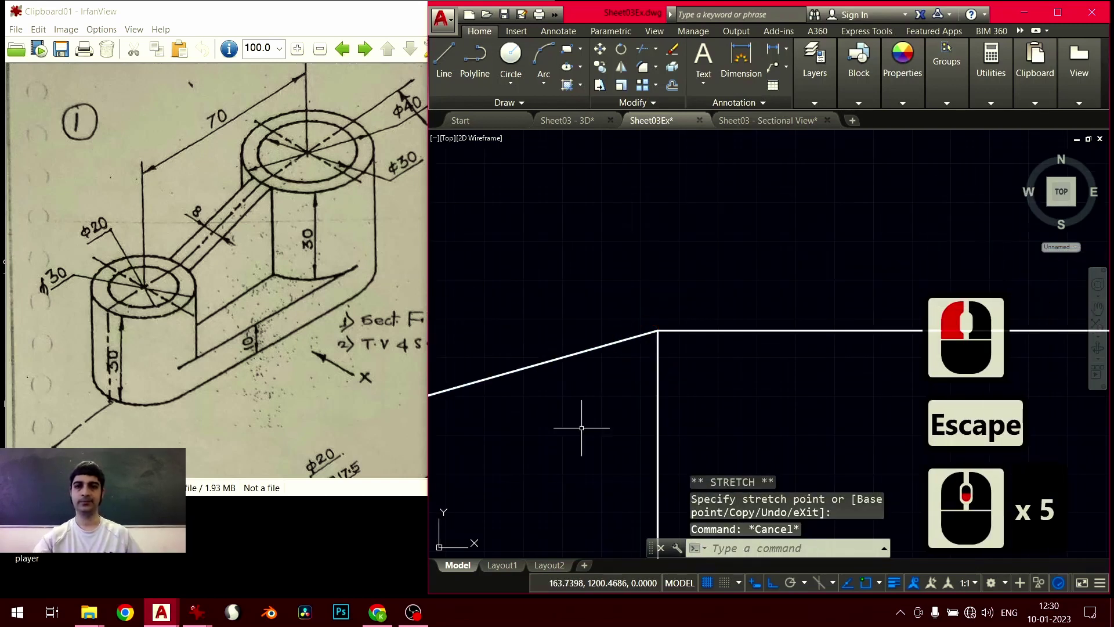
middle_drag(797, 287, 839, 194)
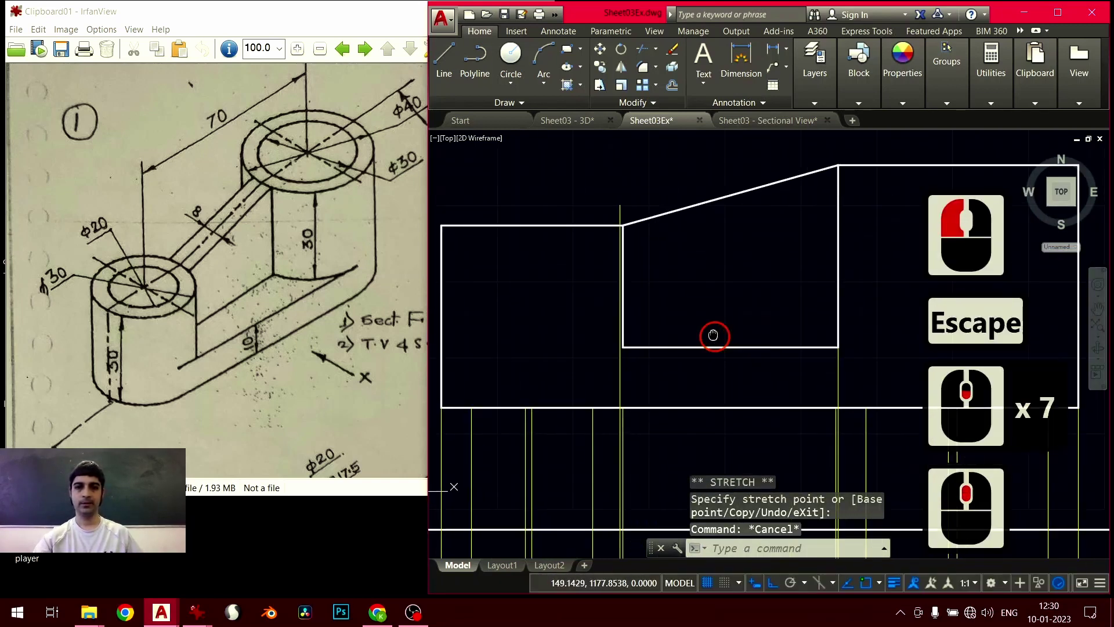
click(848, 364)
click(822, 374)
middle_drag(837, 387, 829, 391)
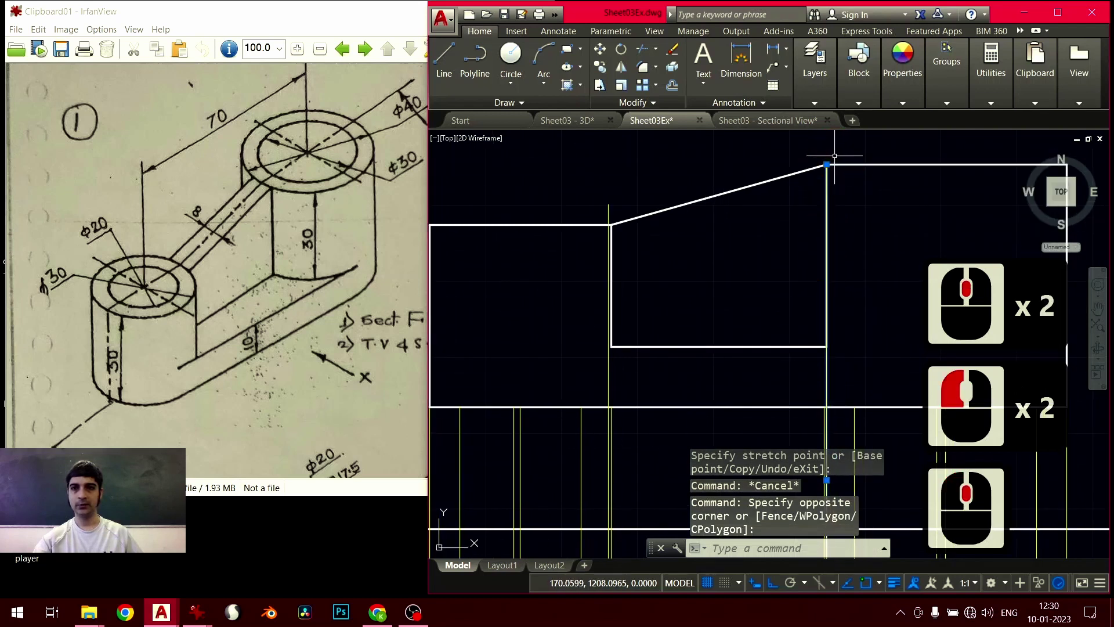
click(823, 303)
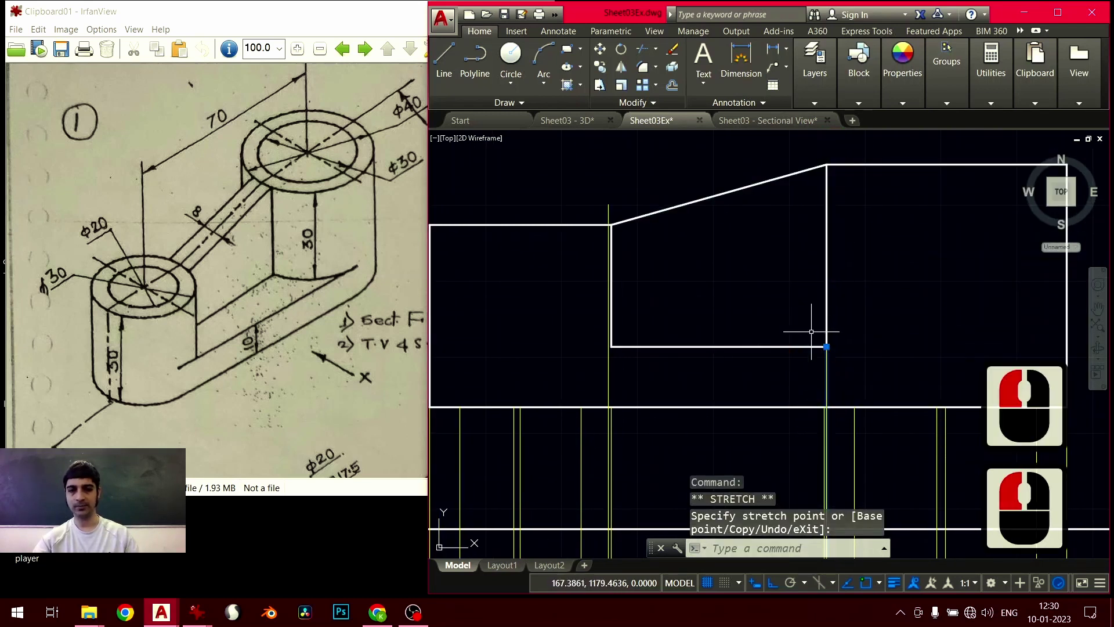
key(Escape)
Stretch the recess's lower-left corner in the front view horizontally onto the left projection line
scroll(594, 365, up, 3)
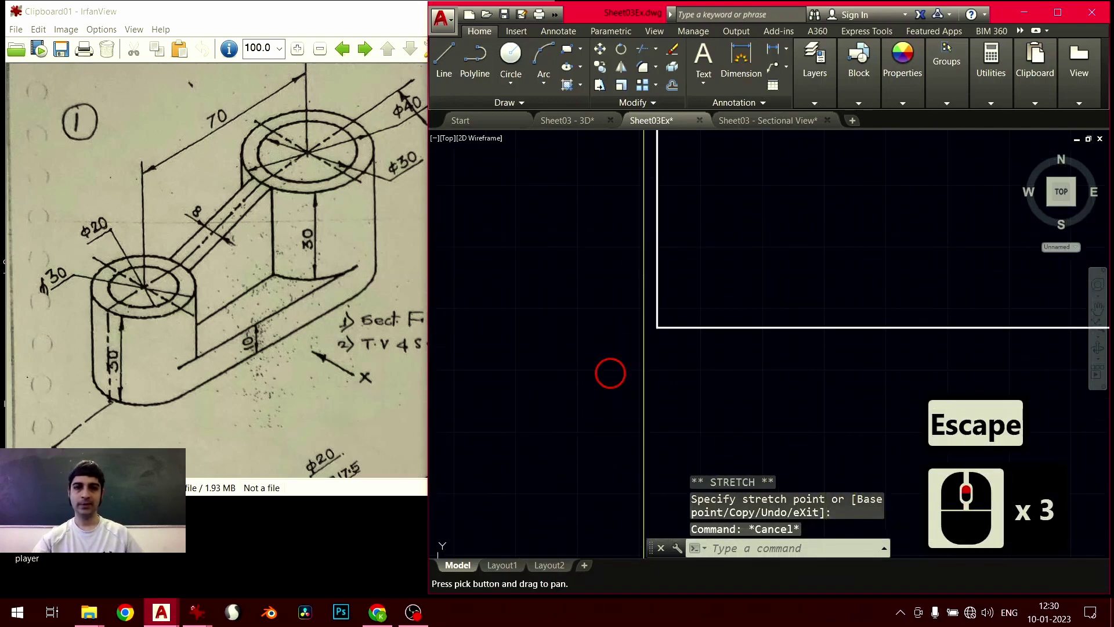
click(742, 272)
click(654, 328)
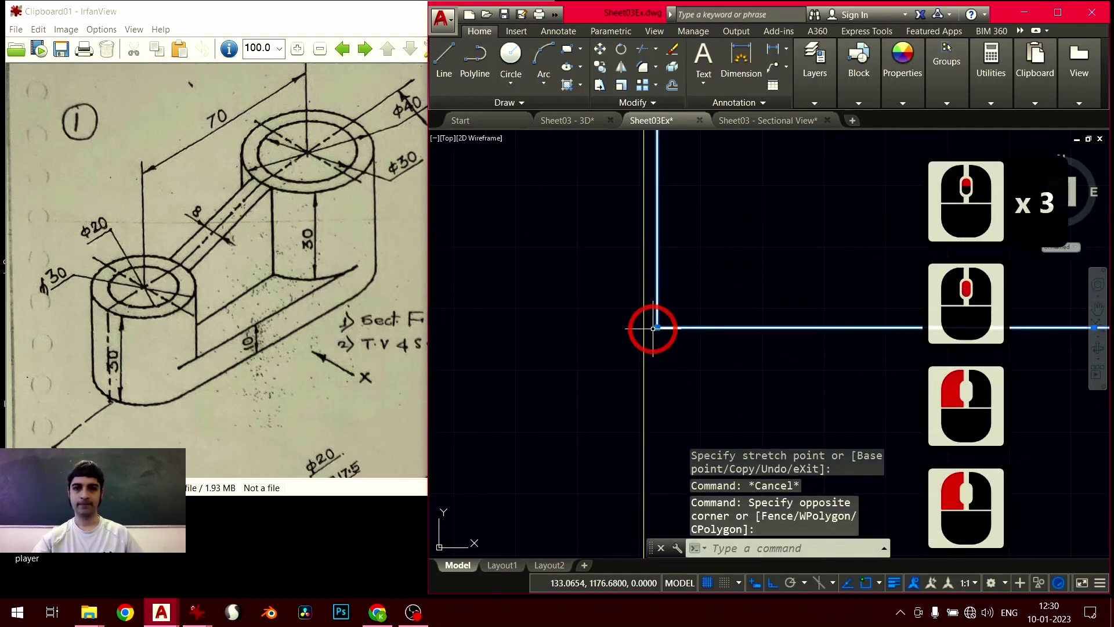
click(657, 328)
click(644, 328)
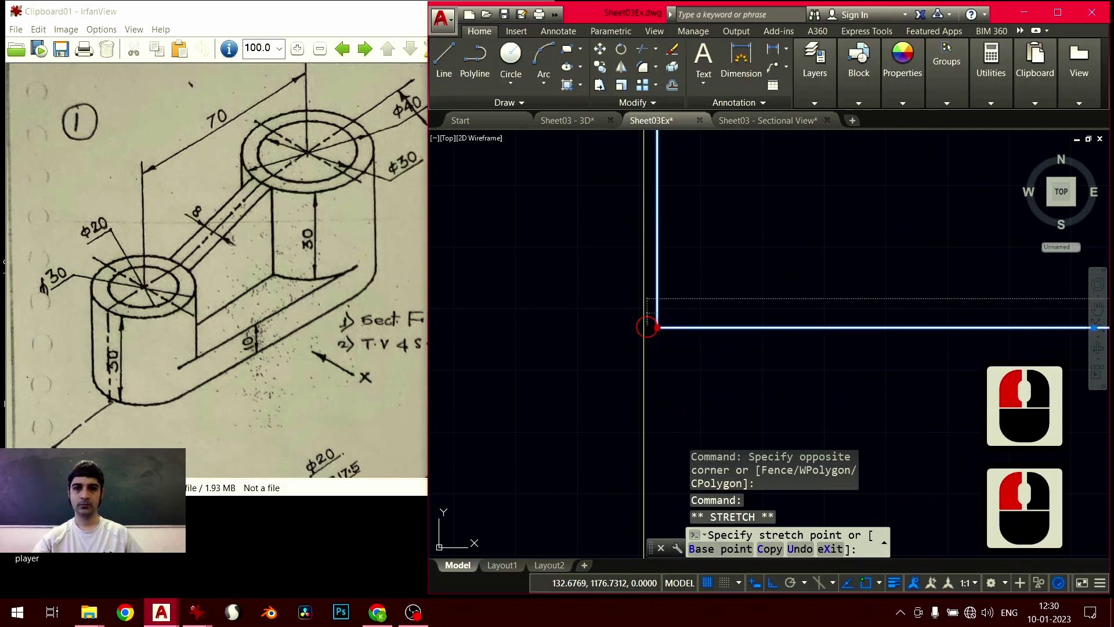
Try to stretch only the upper end of the recess's left vertical edge onto the projection line, and undo it
mouse_move(699, 267)
middle_down()
mouse_move(674, 400)
mouse_move(687, 451)
mouse_move(676, 306)
middle_up()
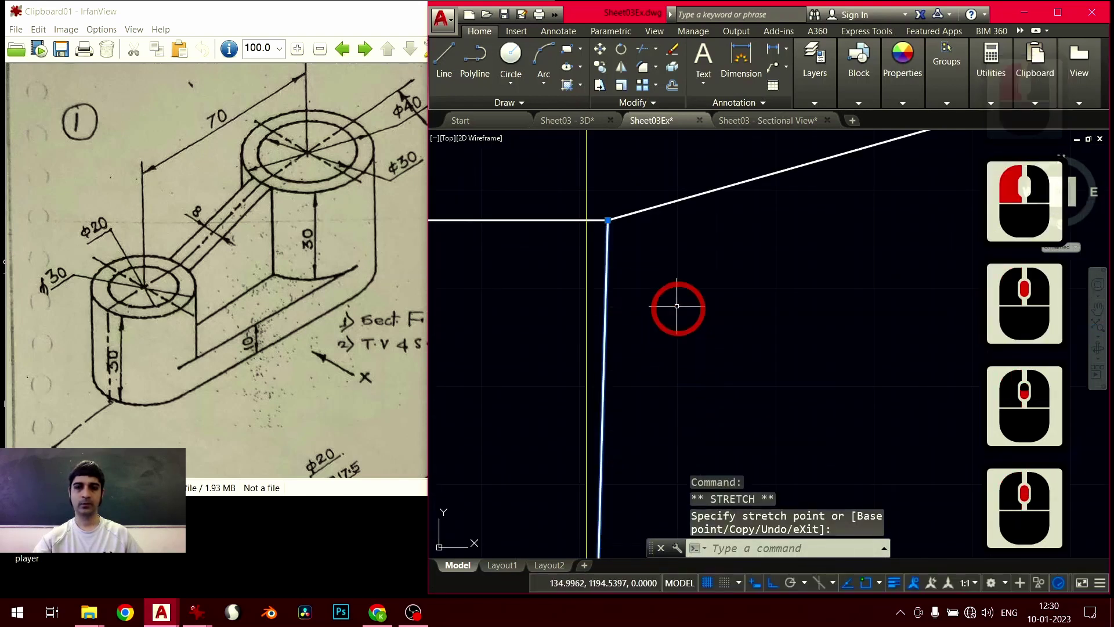
click(607, 220)
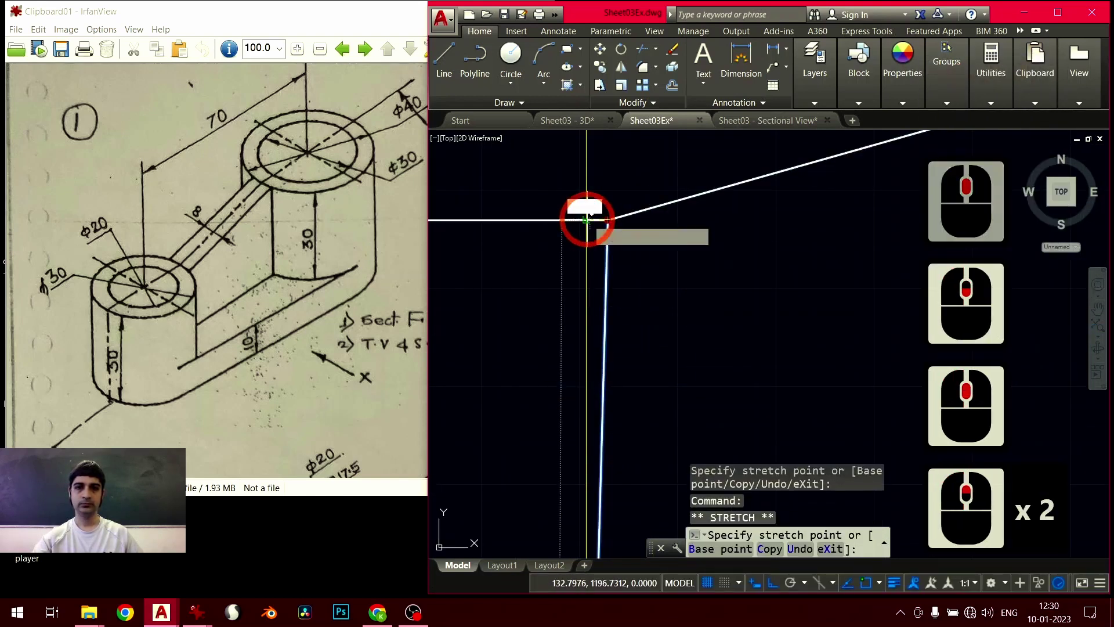
click(587, 220)
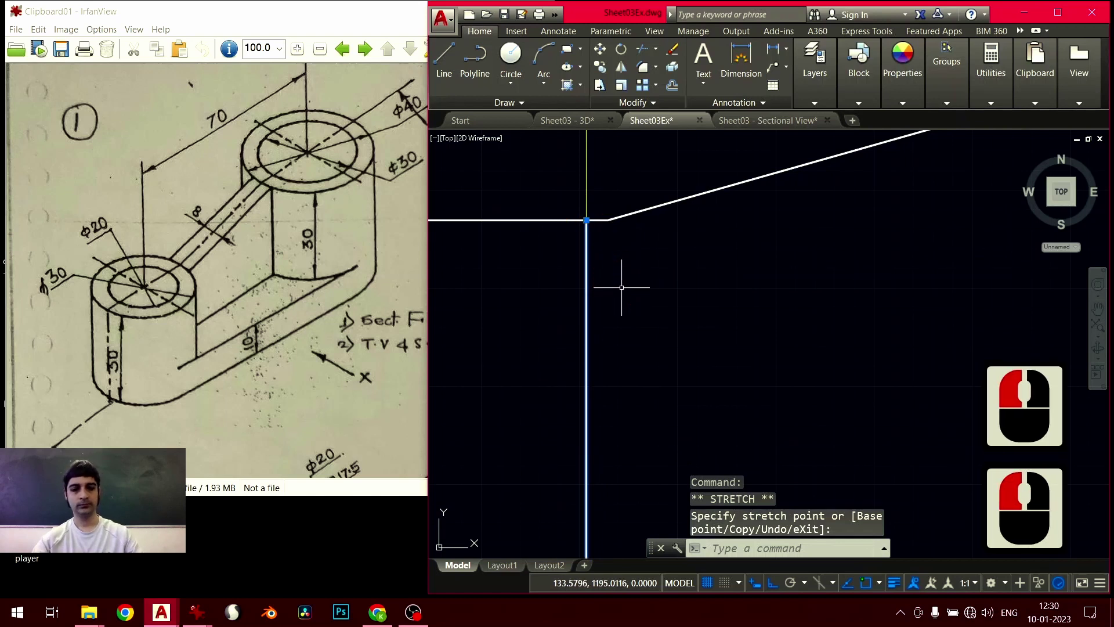
key(ctrl+z)
Stretch all three edges meeting at the recess's upper-left corner together onto the left projection line
click(620, 211)
click(605, 220)
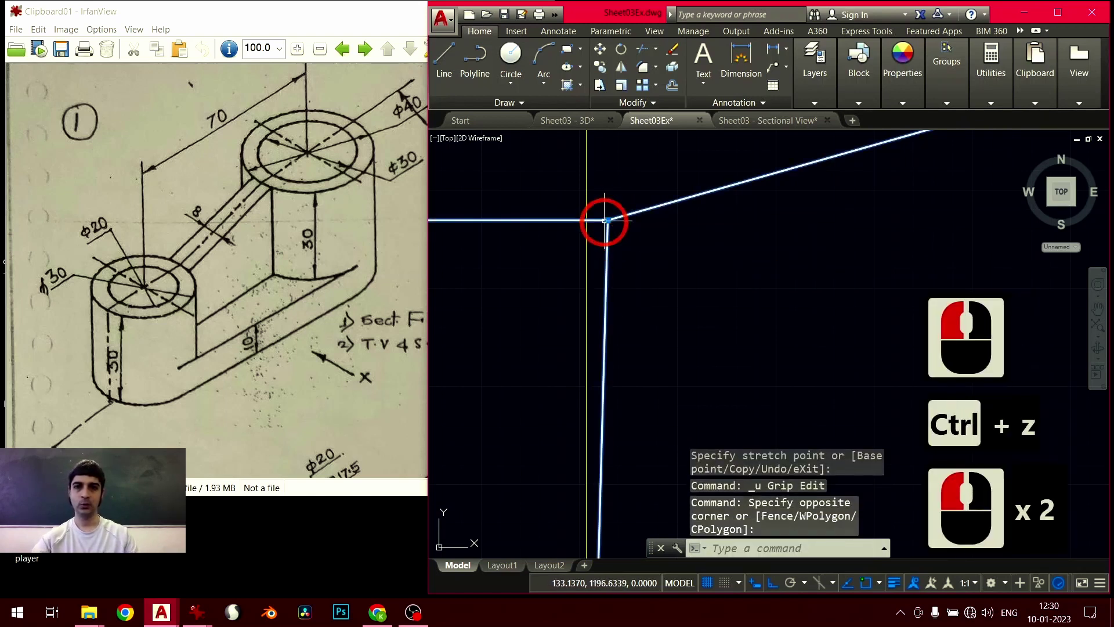
click(608, 220)
click(587, 220)
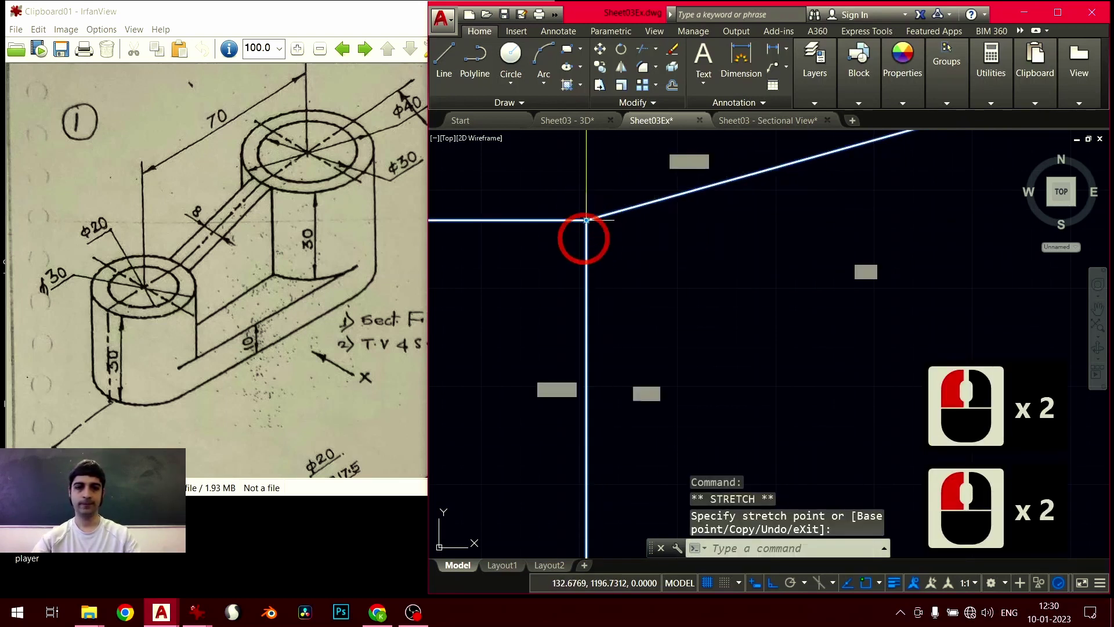
key(Escape)
key(Escape)
Shorten the left projection line so its upper end meets the recess's lower-left corner
click(603, 171)
scroll(592, 244, down, 4)
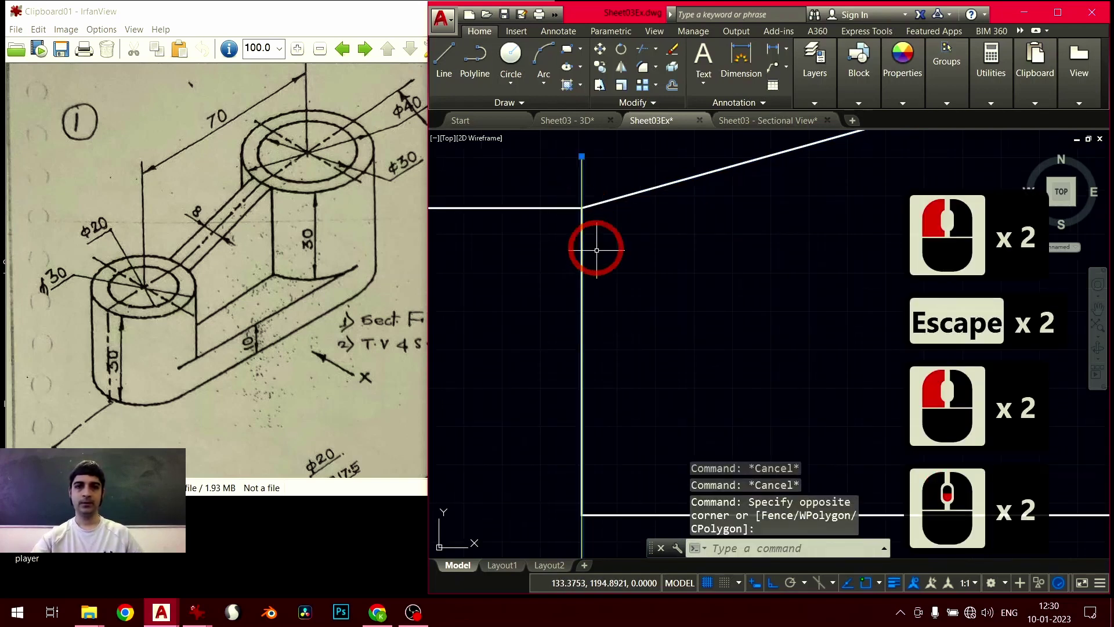
scroll(609, 284, up, 4)
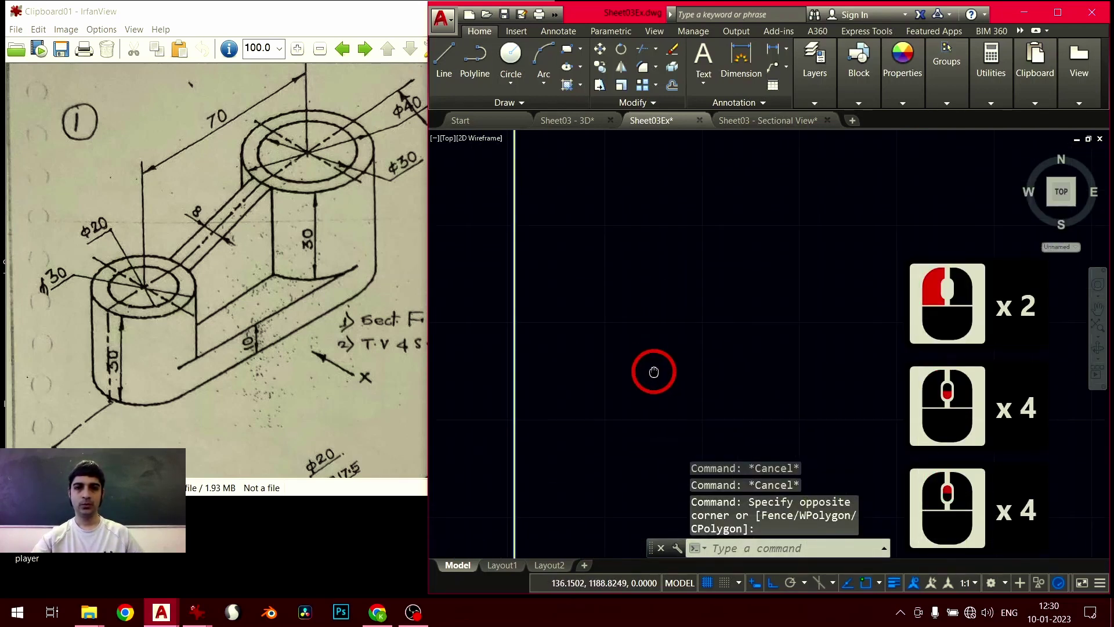
middle_drag(654, 371, 609, 286)
scroll(590, 219, down, 3)
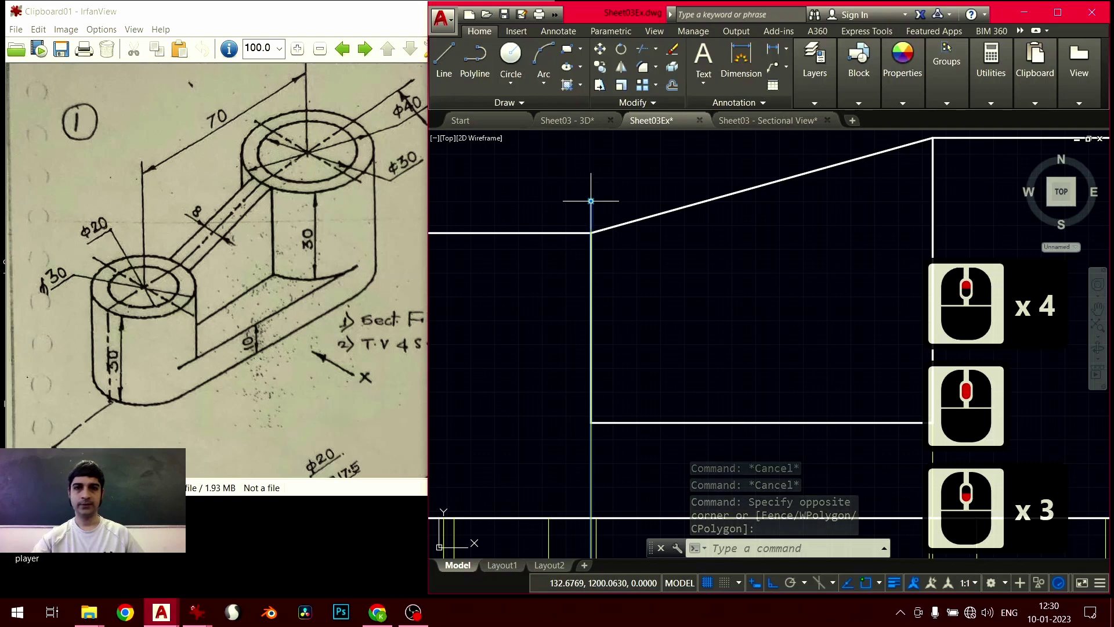
click(585, 323)
click(591, 393)
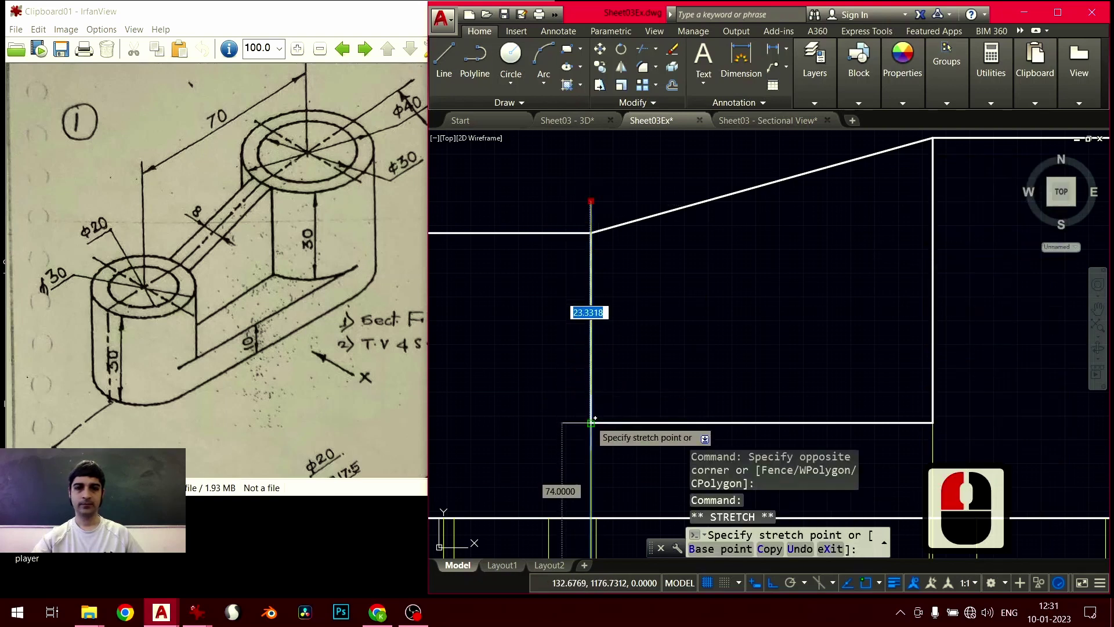
click(590, 419)
key(Escape)
key(Escape)
Examine the base and larger cylinder junction in the reference sketch and in the front view of the Sheet03 - 3D drawing
scroll(661, 400, down, 2)
middle_drag(668, 391, 619, 291)
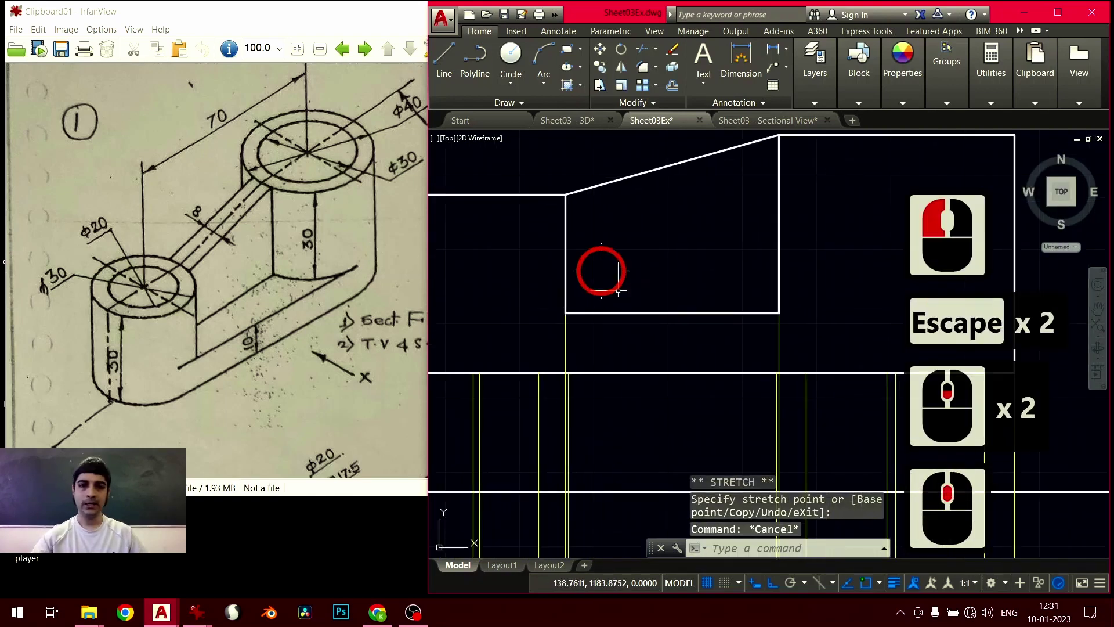
scroll(650, 348, down, 1)
middle_drag(676, 377, 632, 323)
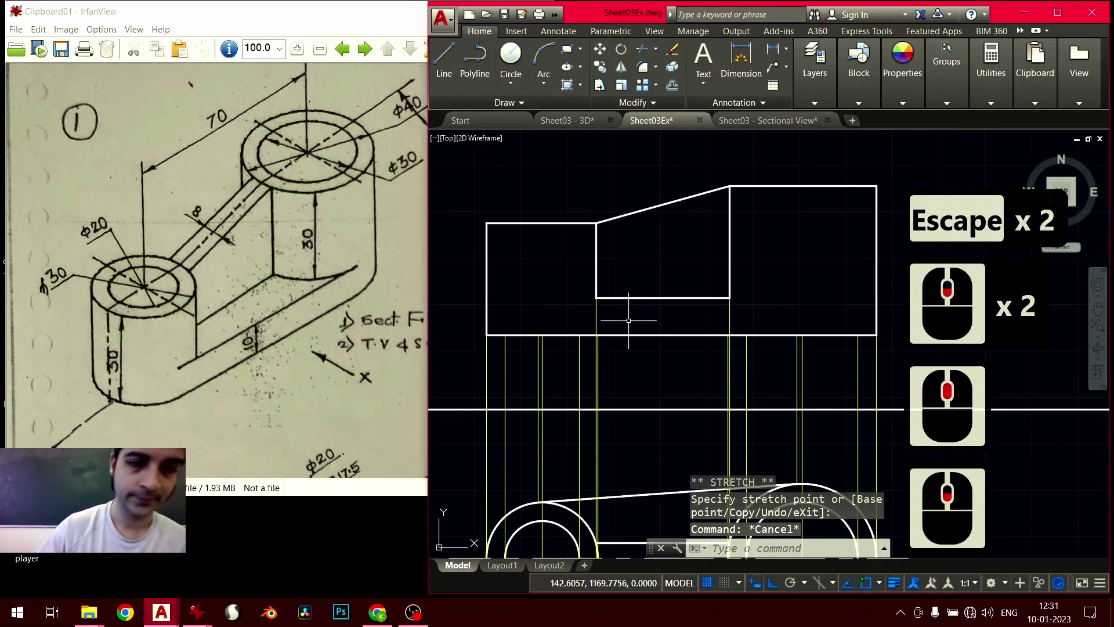
click(239, 332)
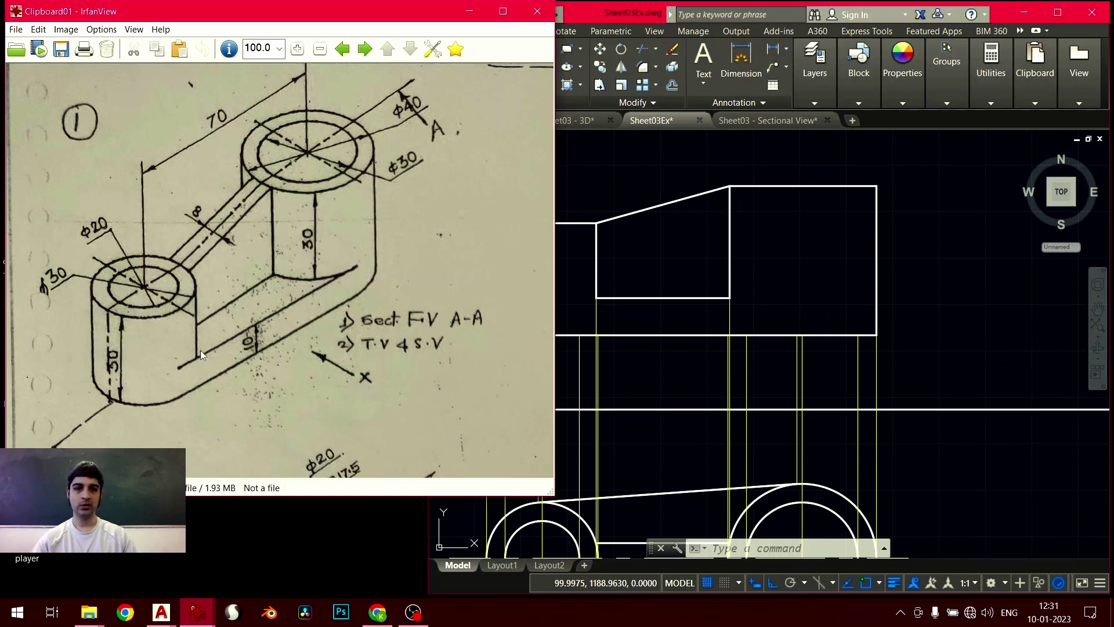
click(588, 127)
click(584, 121)
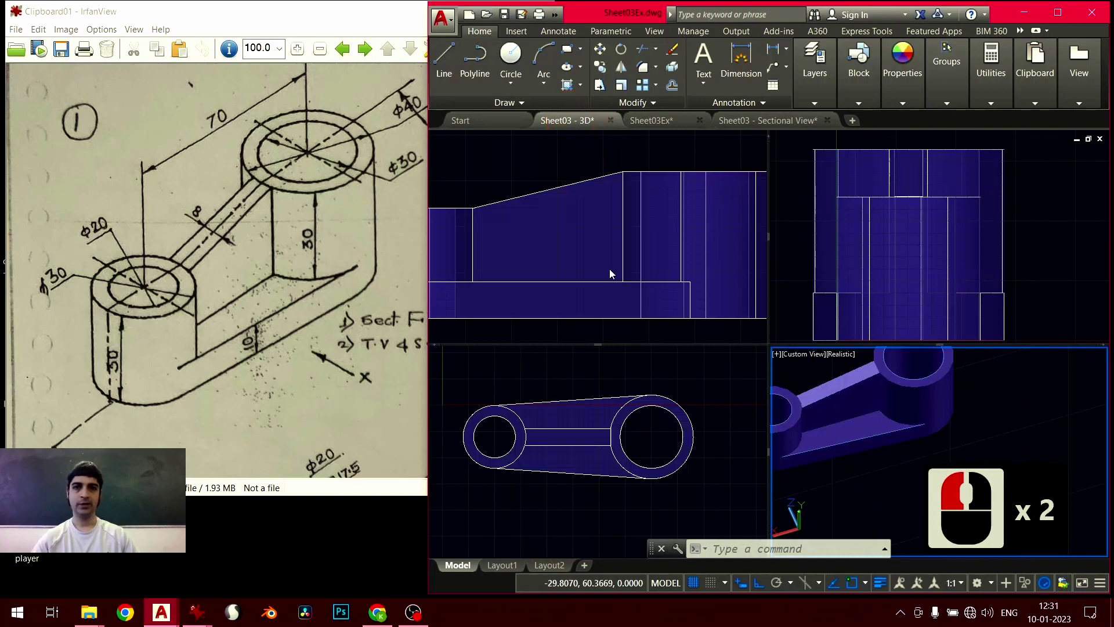
click(646, 288)
middle_click(646, 288)
middle_click(646, 288)
middle_click(646, 288)
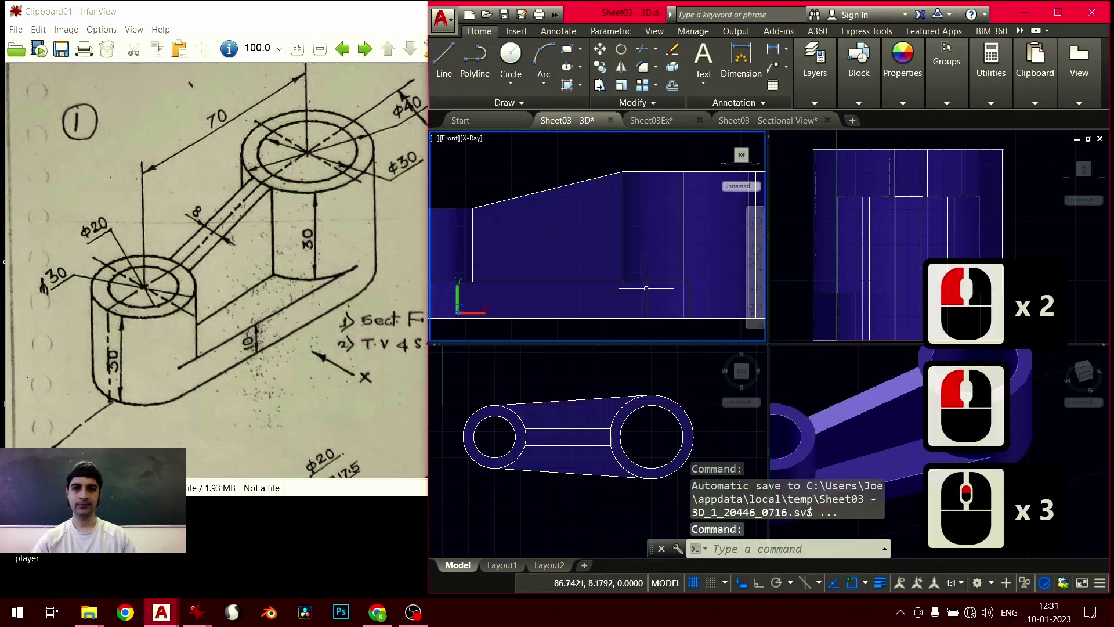
scroll(646, 287, up, 7)
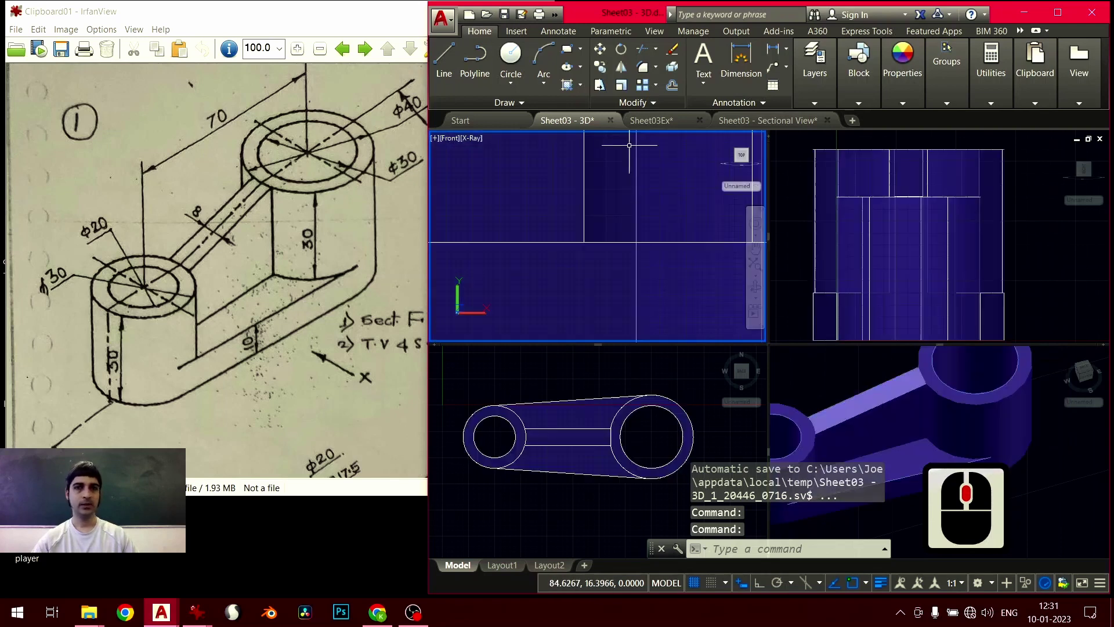
Examine in the Sheet03Ex drawing where the upper tangent line meets both outer circles of the top view and their projection lines
click(650, 120)
middle_drag(685, 339, 684, 205)
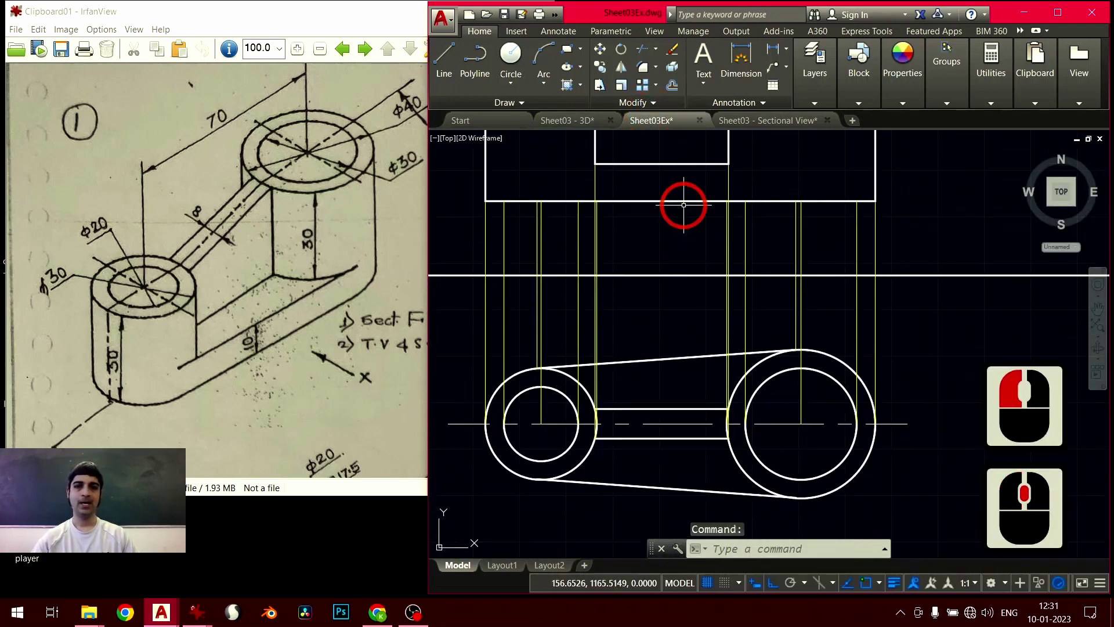
scroll(790, 392, up, 6)
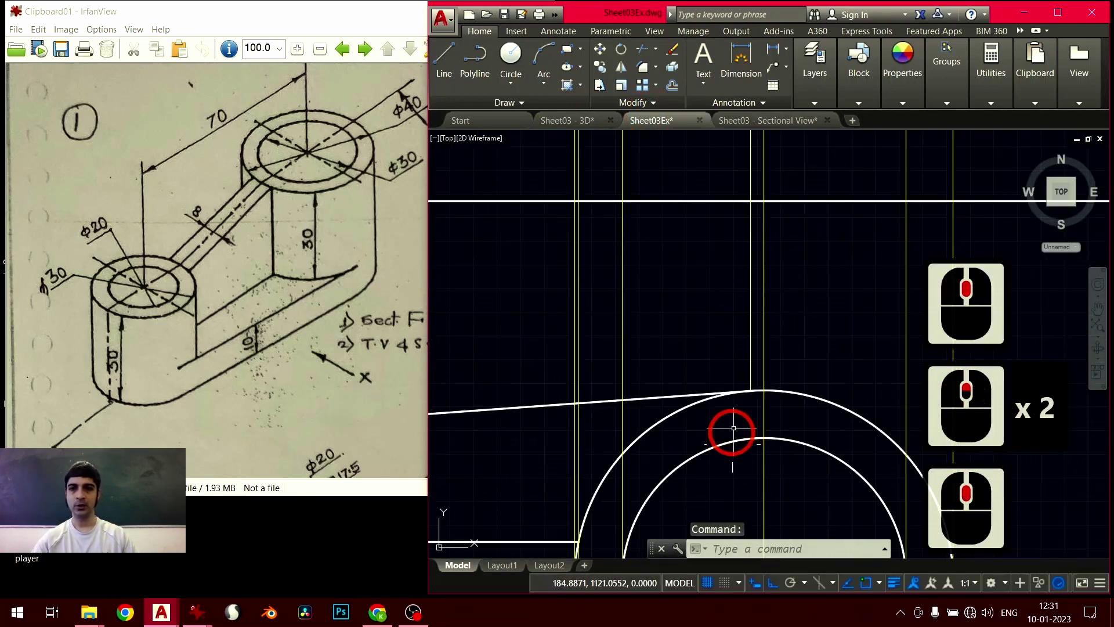
scroll(746, 372, down, 4)
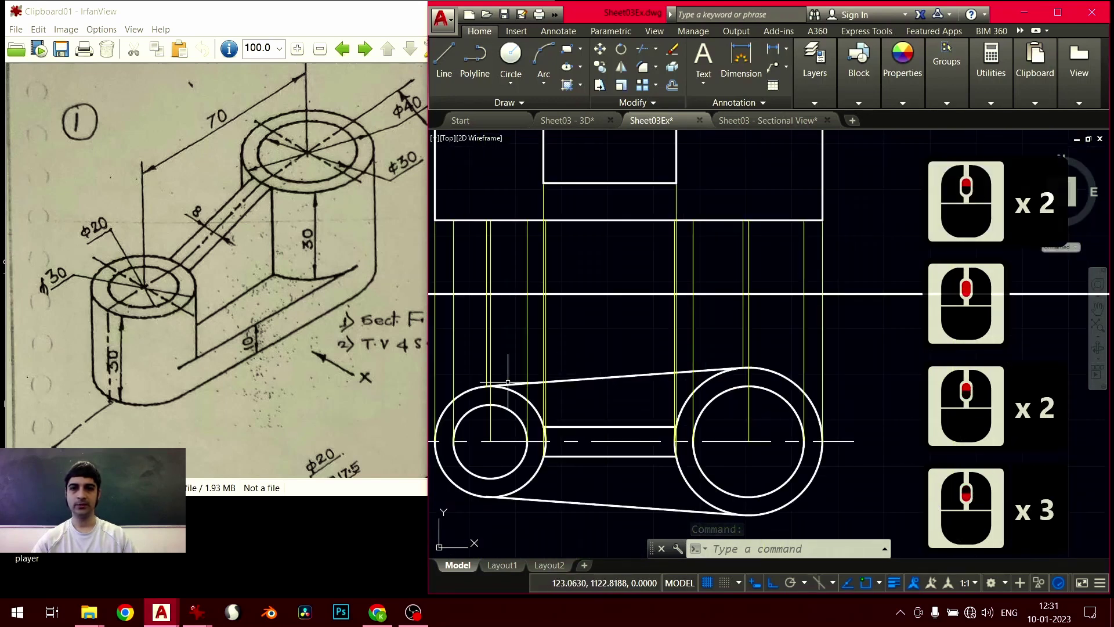
middle_drag(528, 373, 615, 378)
scroll(584, 368, up, 5)
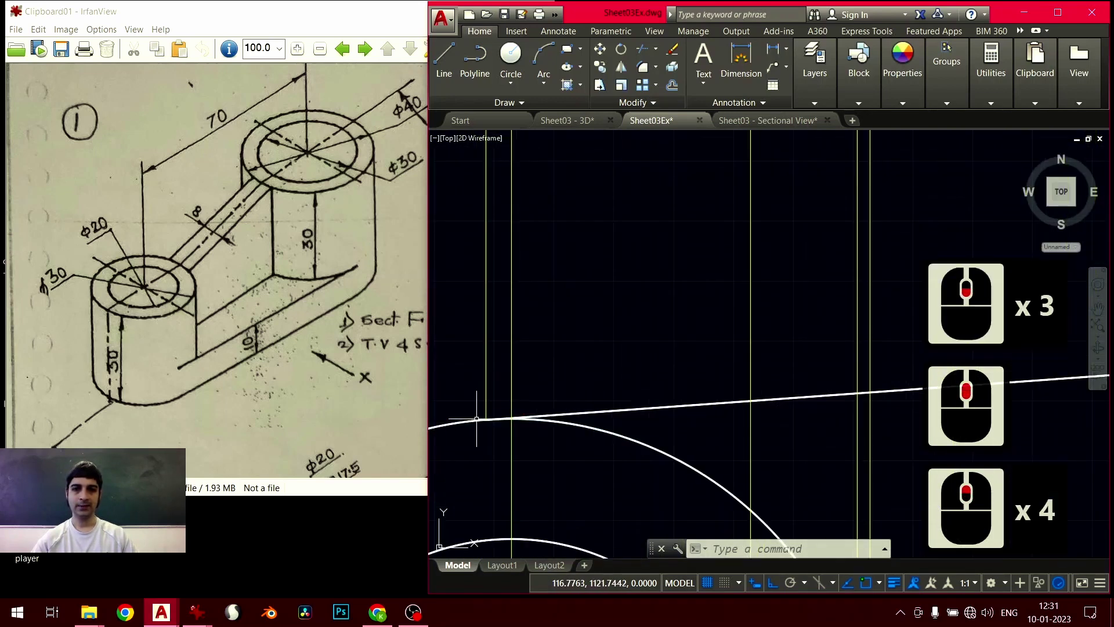
scroll(641, 316, down, 3)
middle_drag(642, 316, 604, 364)
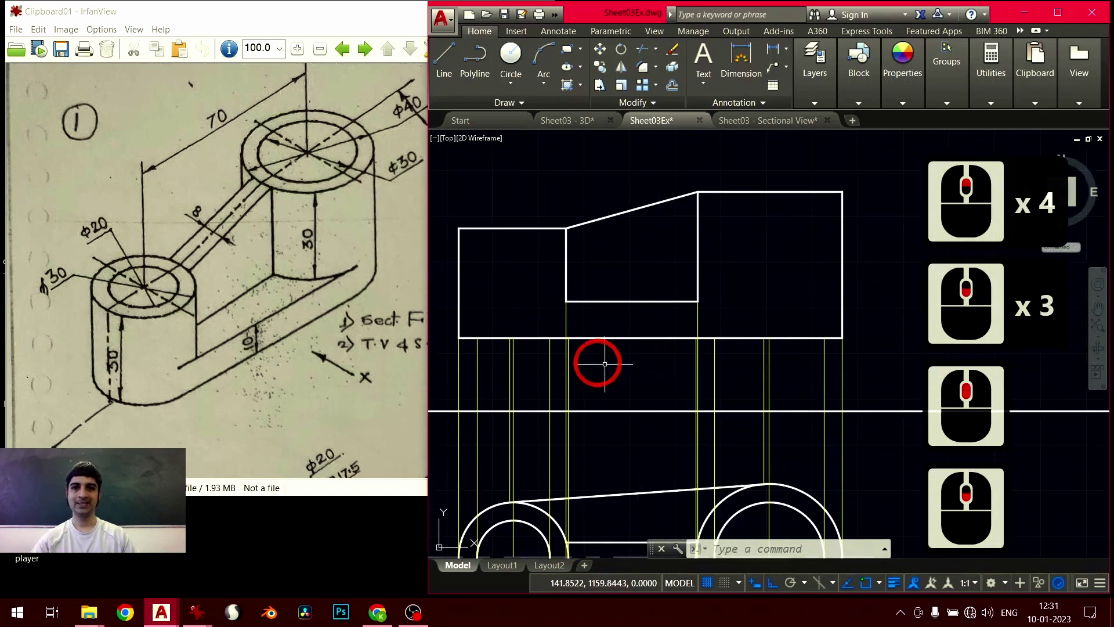
Lengthen the projection line from the larger circle's upper tangent point by 10 units upward into the front view
scroll(748, 403, up, 3)
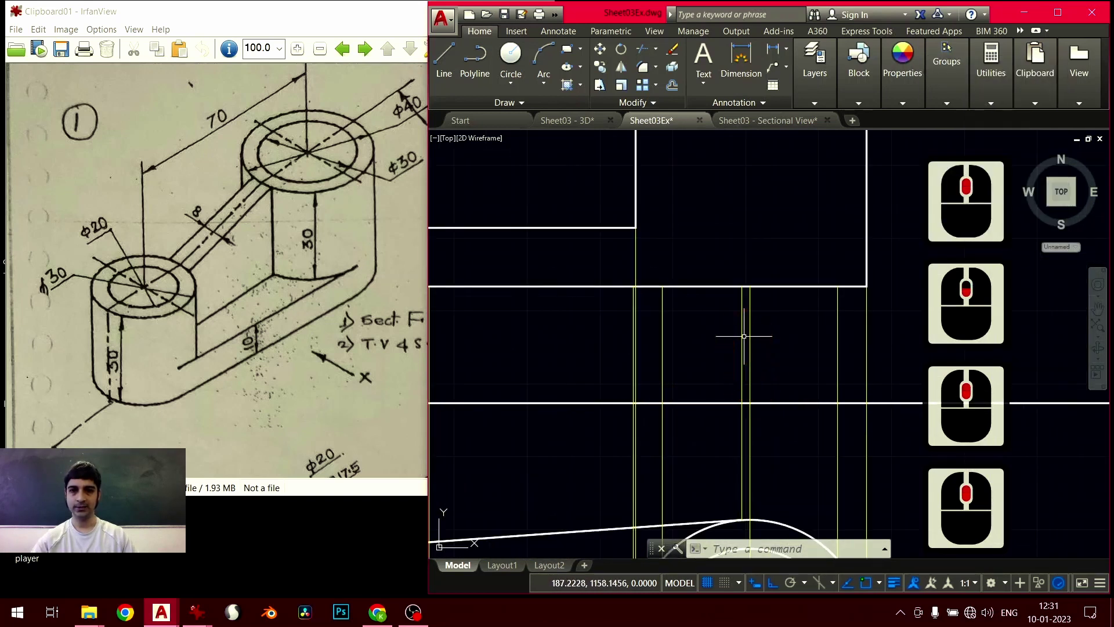
click(741, 307)
click(742, 286)
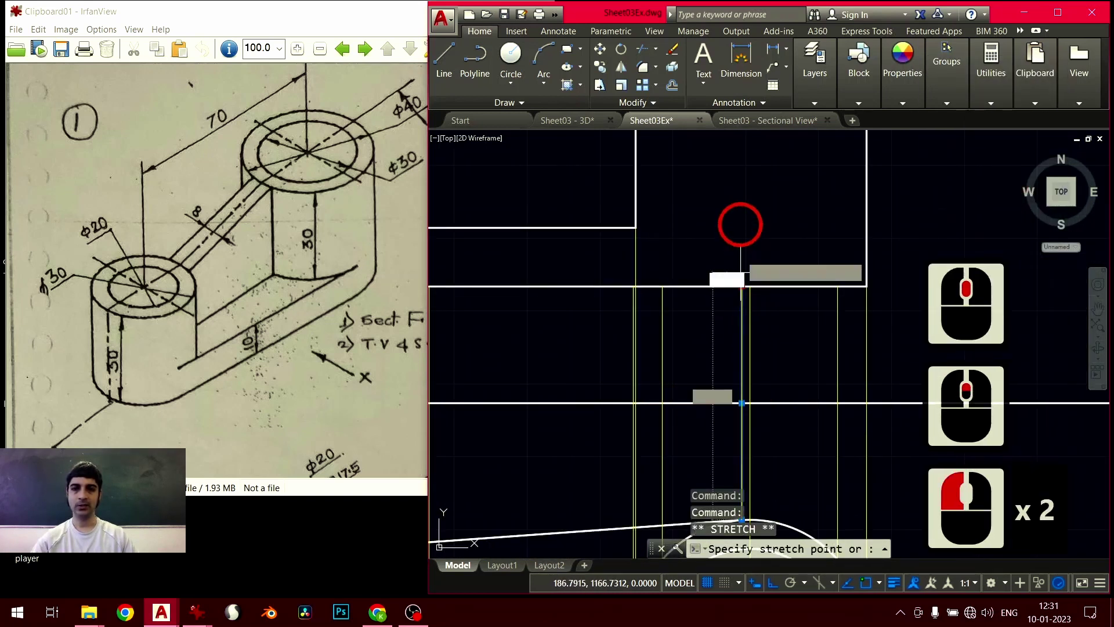
text(10)
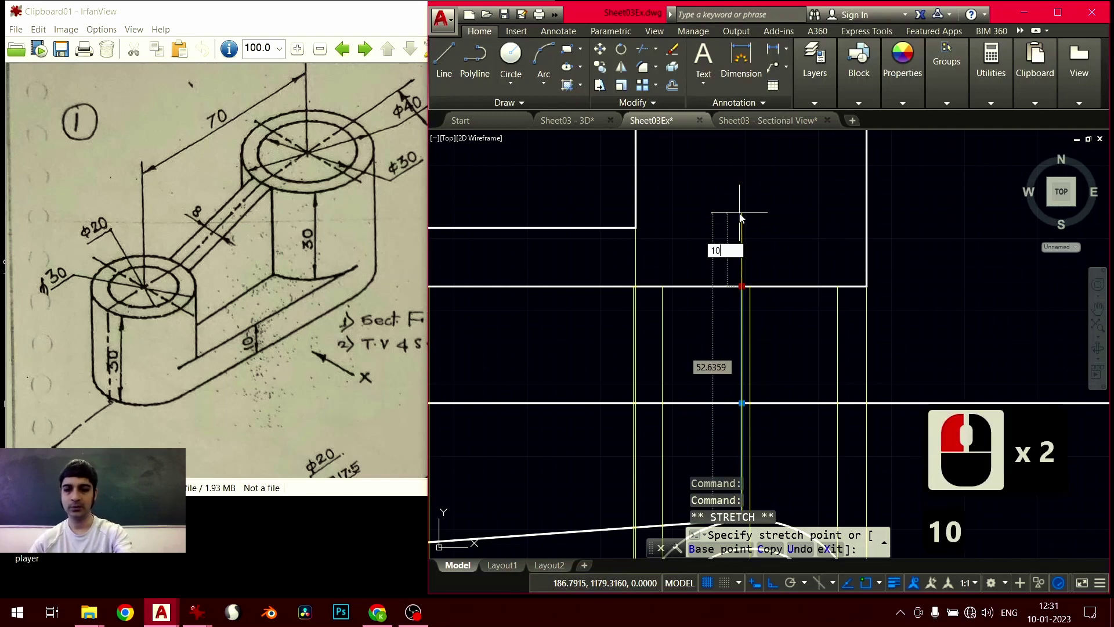
key(Return)
Lengthen the projection line from the smaller circle's upper tangent point by 10 units upward into the front view
middle_drag(554, 308, 691, 318)
scroll(644, 355, down, 2)
scroll(649, 339, up, 2)
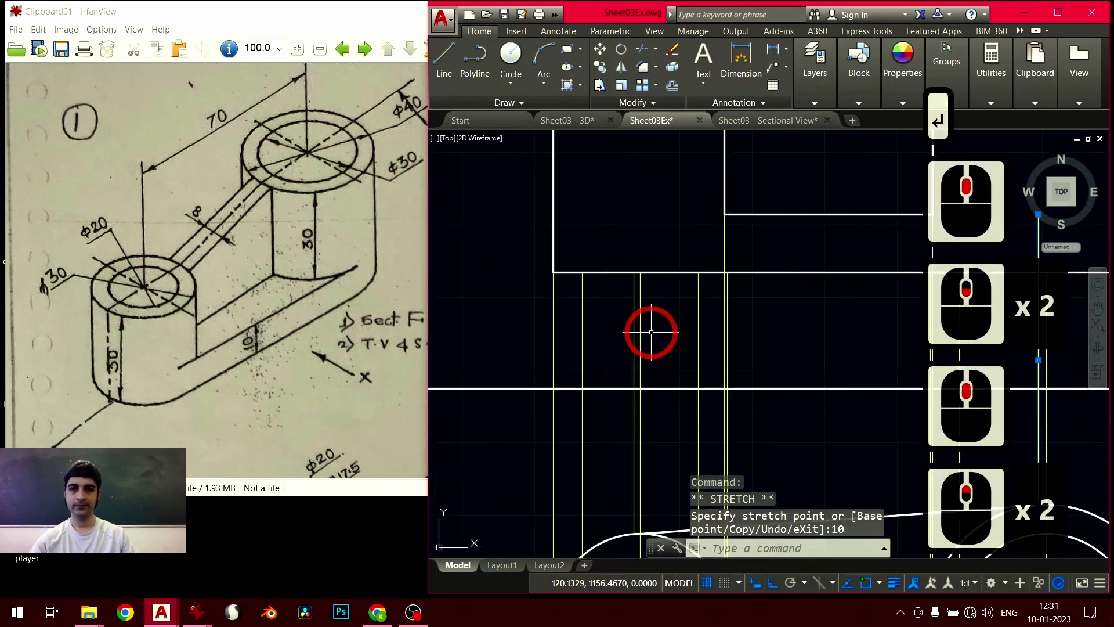
click(633, 276)
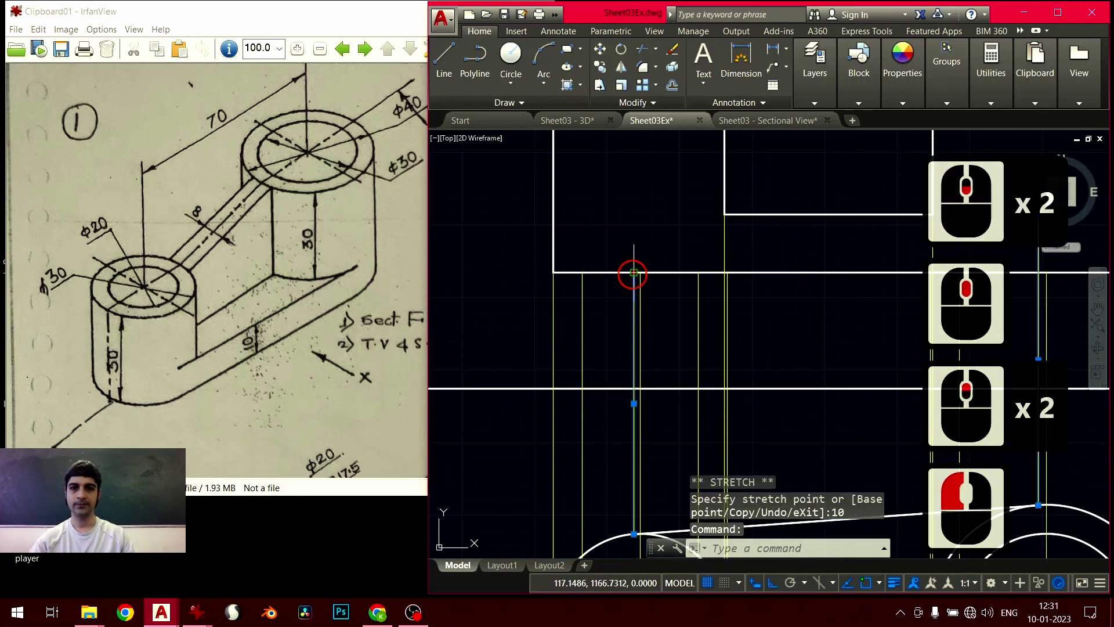
click(633, 272)
text(1)
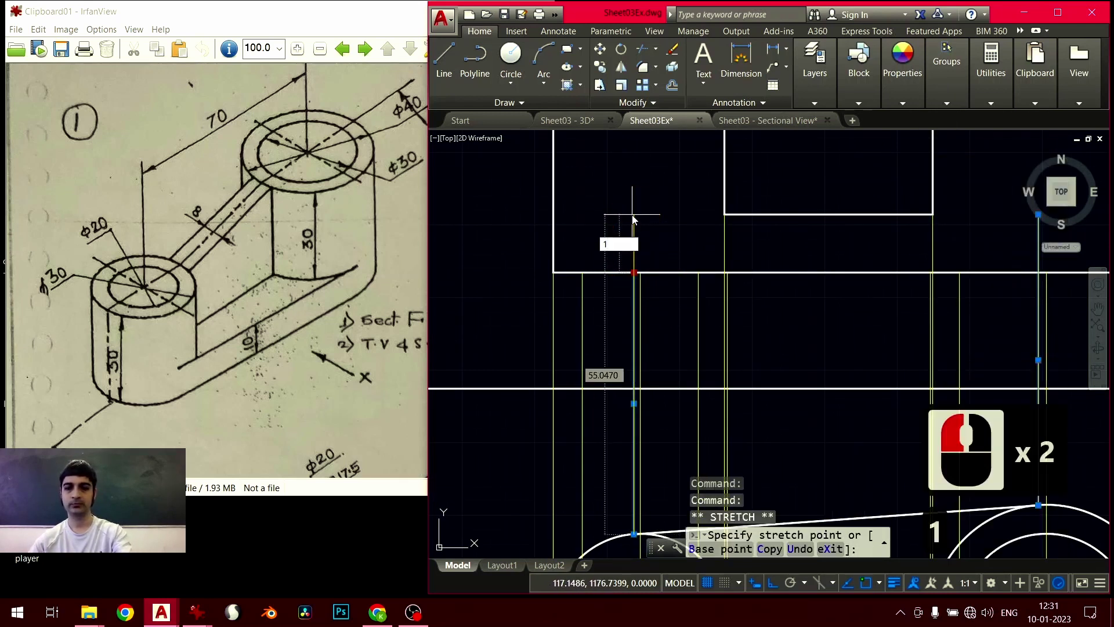
text(0)
key(Return)
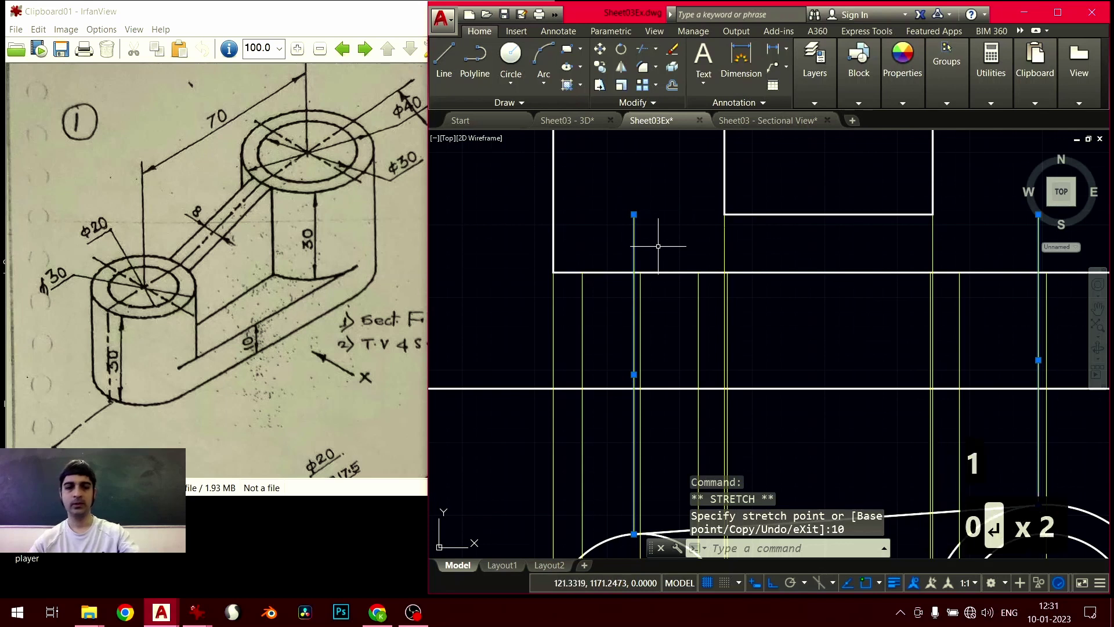
key(Escape)
key(Escape)
key(Escape)
Stretch the left end of the recess's bottom edge to the top of the smaller circle's tangent projection line
click(783, 232)
click(738, 216)
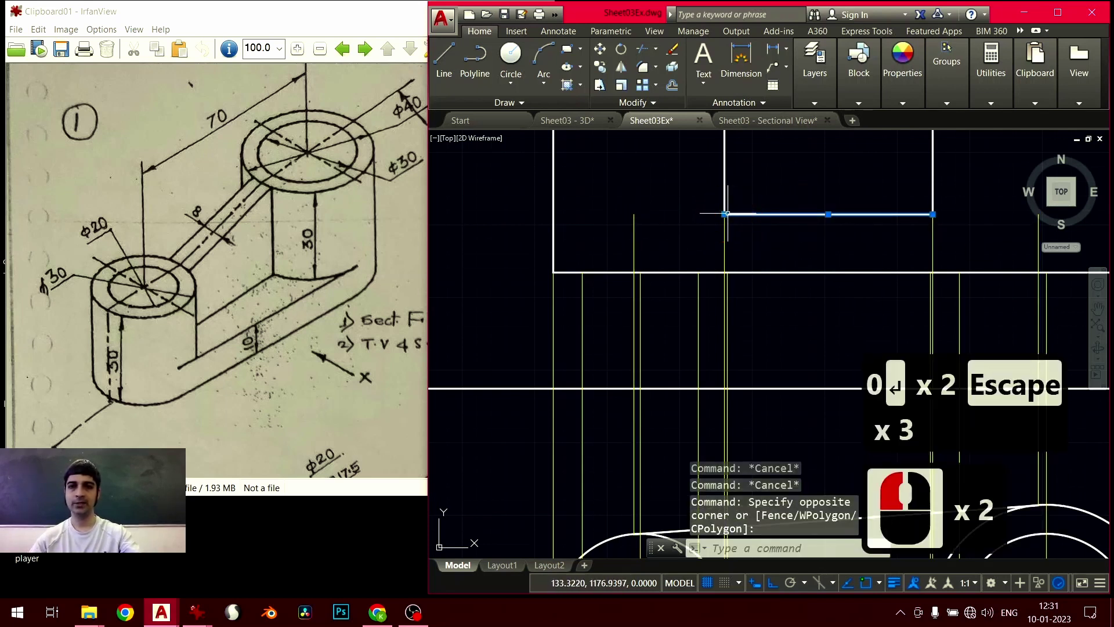
click(726, 214)
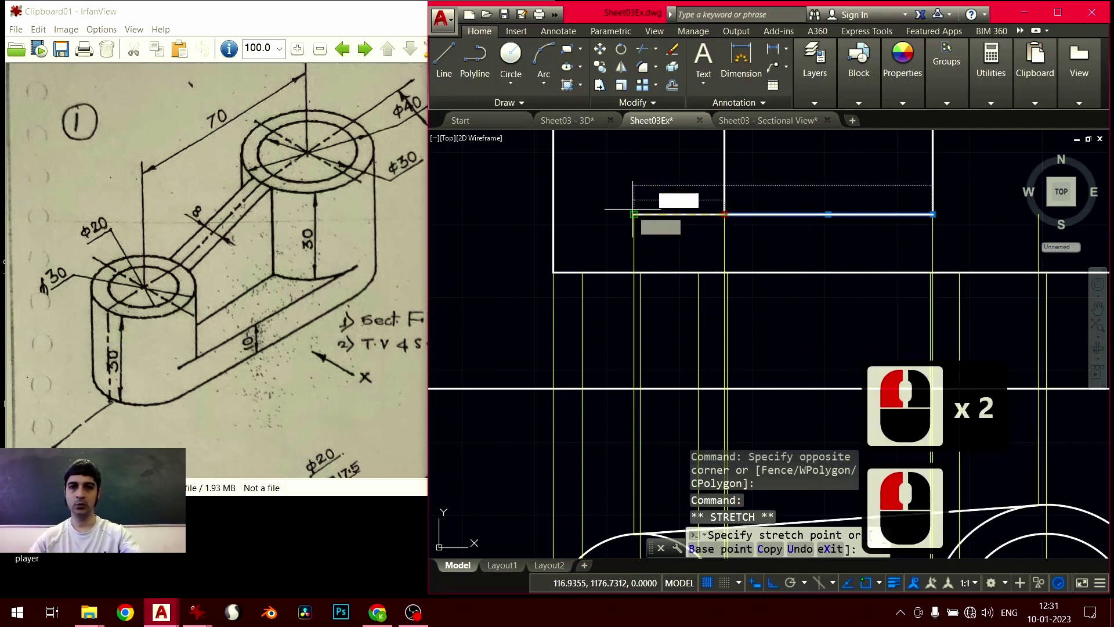
key(Escape)
Stretch the right end of the recess's bottom edge to the top of the larger circle's tangent projection line
middle_drag(818, 241, 707, 289)
click(790, 222)
click(764, 253)
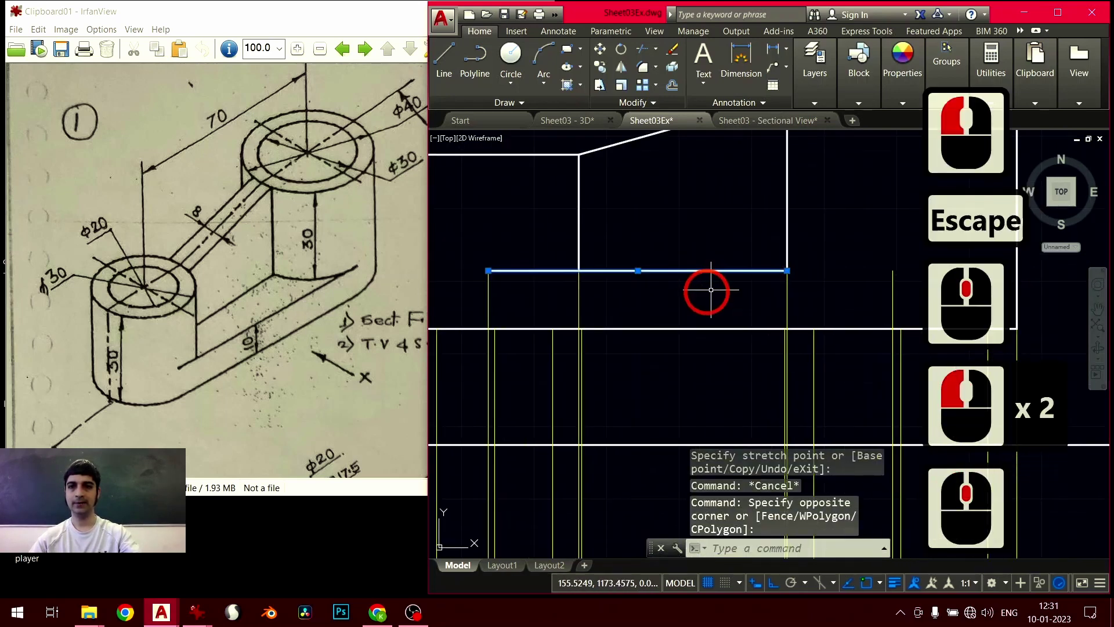
click(787, 271)
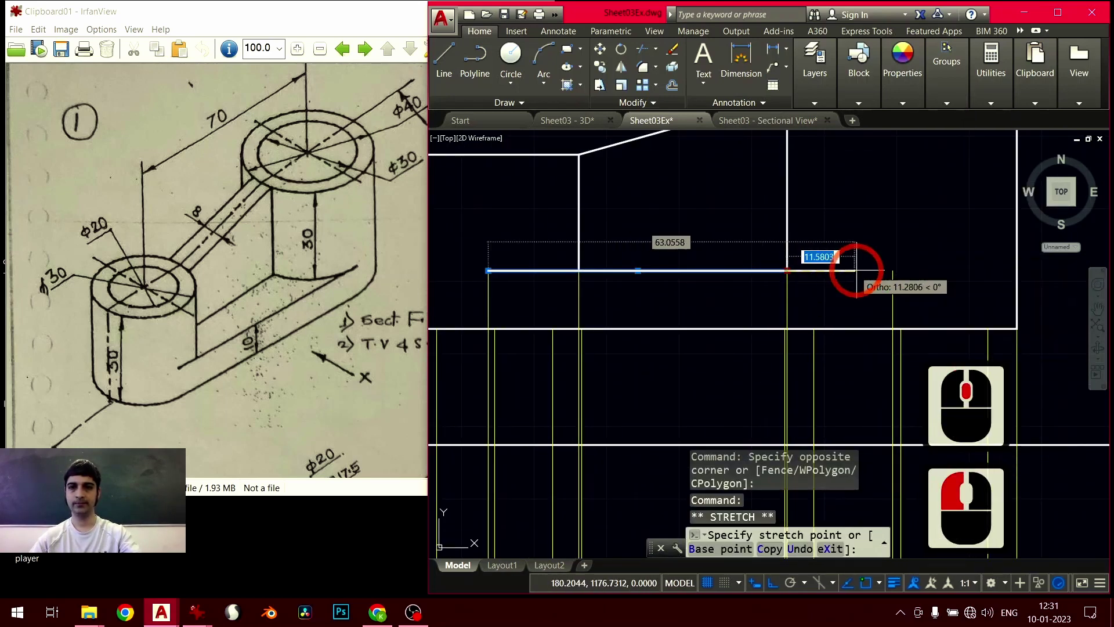
click(888, 271)
key(Escape)
Compare the ends of the extended base edge in the front view with the base-to-cylinder junction in the reference sketch
middle_click(642, 294)
middle_click(642, 293)
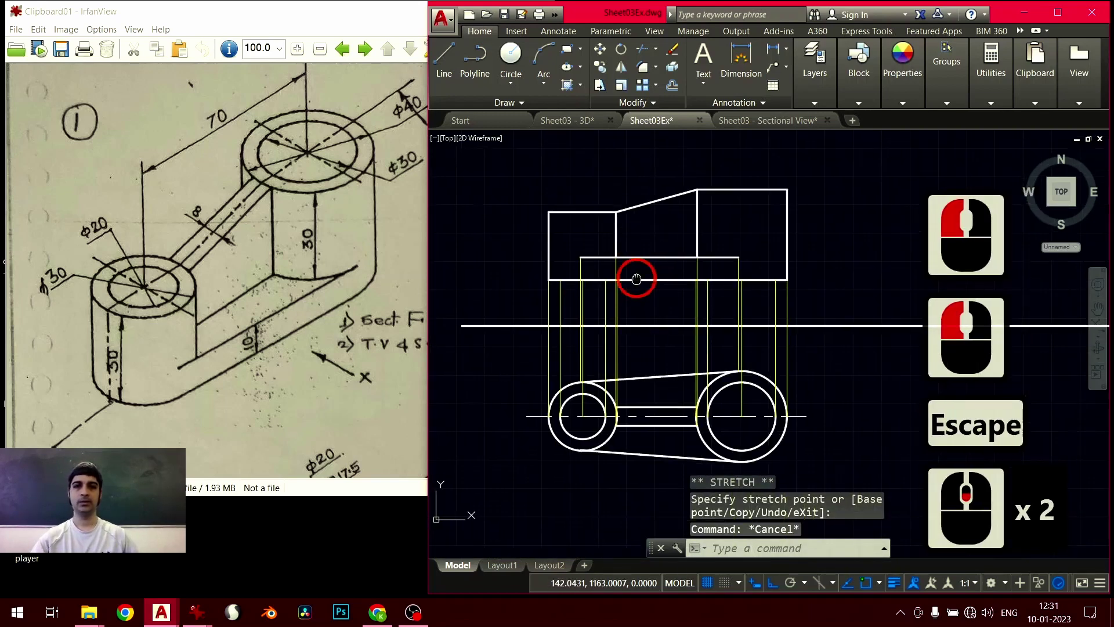
middle_drag(637, 279, 625, 253)
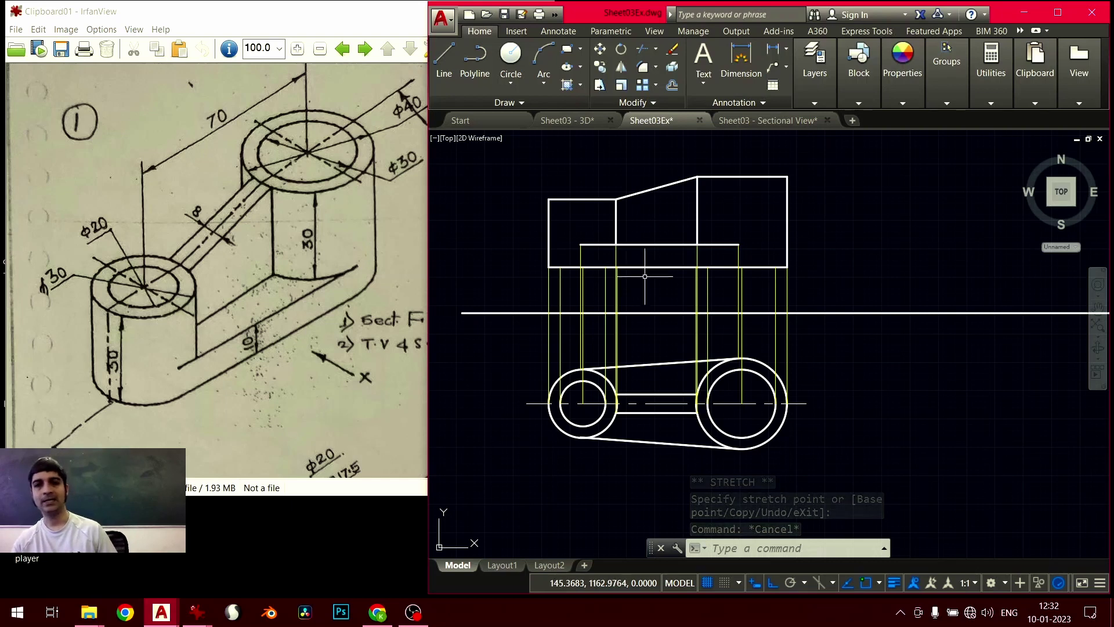
scroll(573, 272, up, 2)
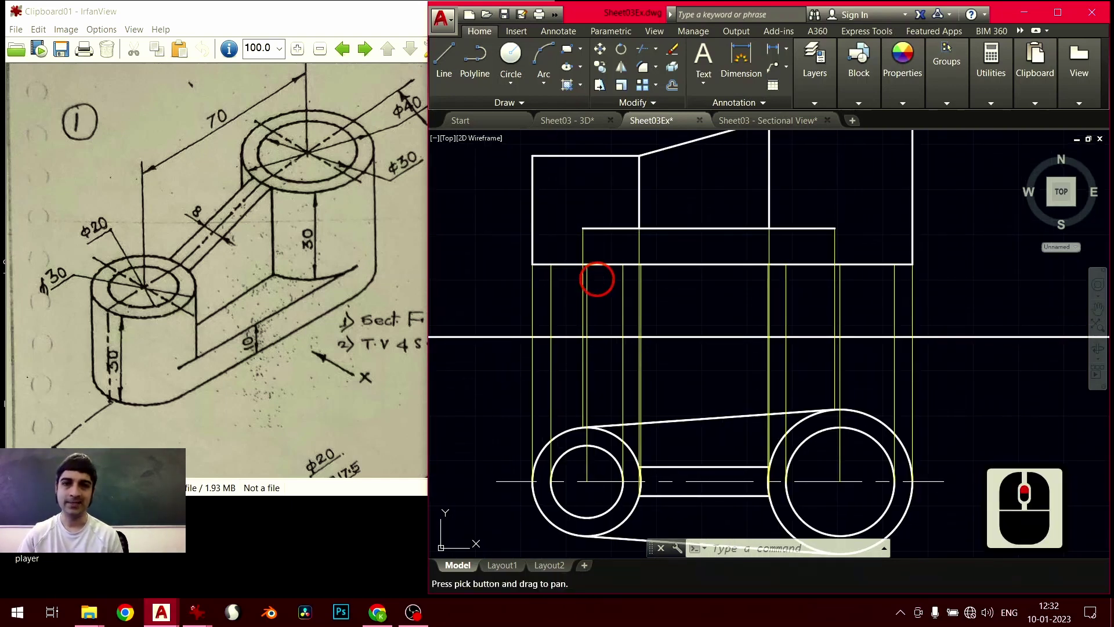
click(210, 346)
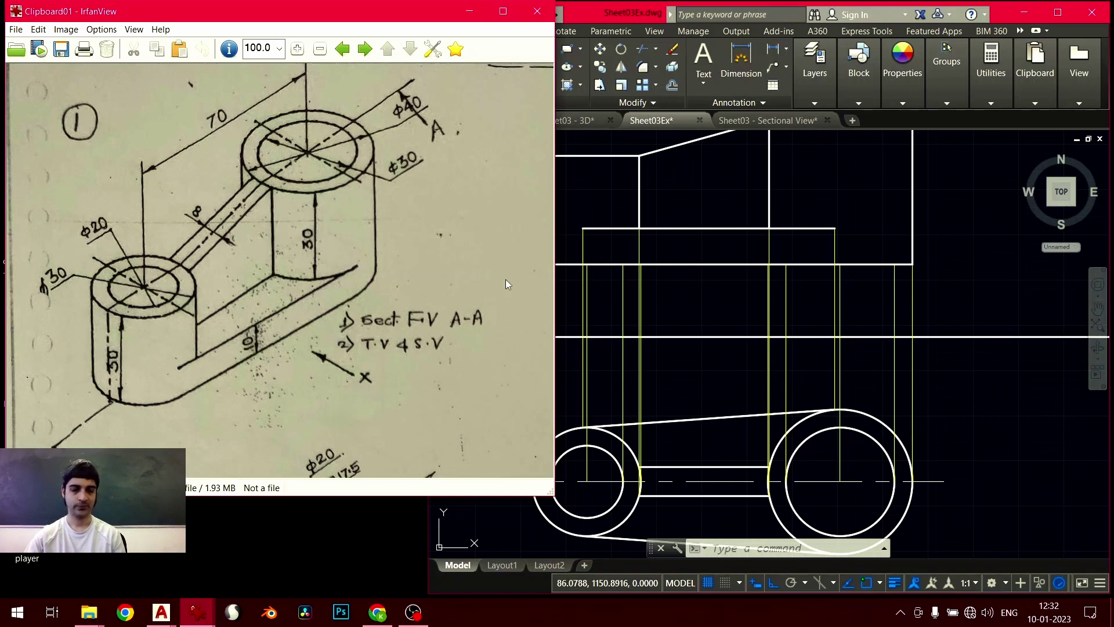
click(621, 272)
mouse_move(708, 279)
middle_down()
mouse_move(672, 308)
mouse_move(662, 344)
middle_up()
scroll(691, 317, up, 3)
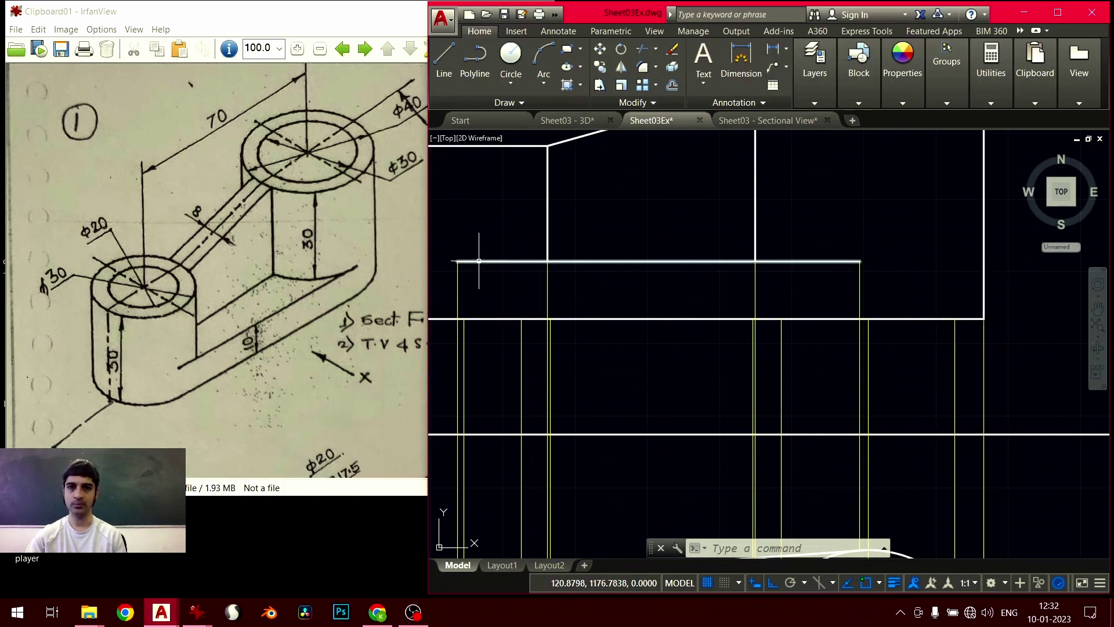
With ortho off, draw a three-point arc about 5 units wide, curving up and outward from the extended base edge's right end
click(538, 86)
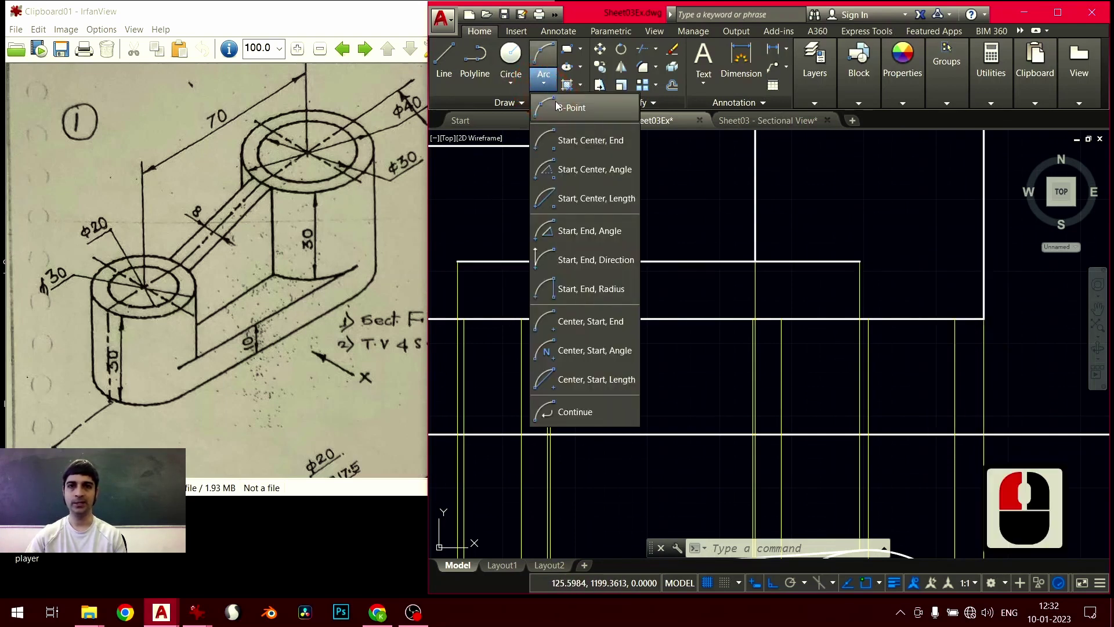
click(571, 111)
middle_click(865, 256)
middle_click(865, 256)
scroll(746, 330, up, 3)
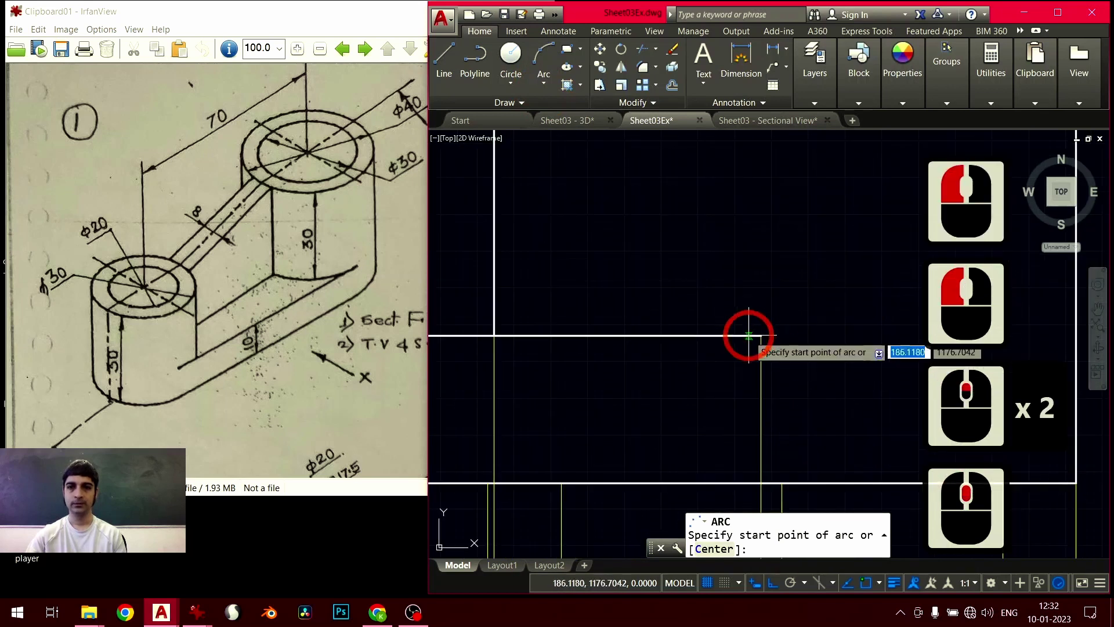
click(777, 584)
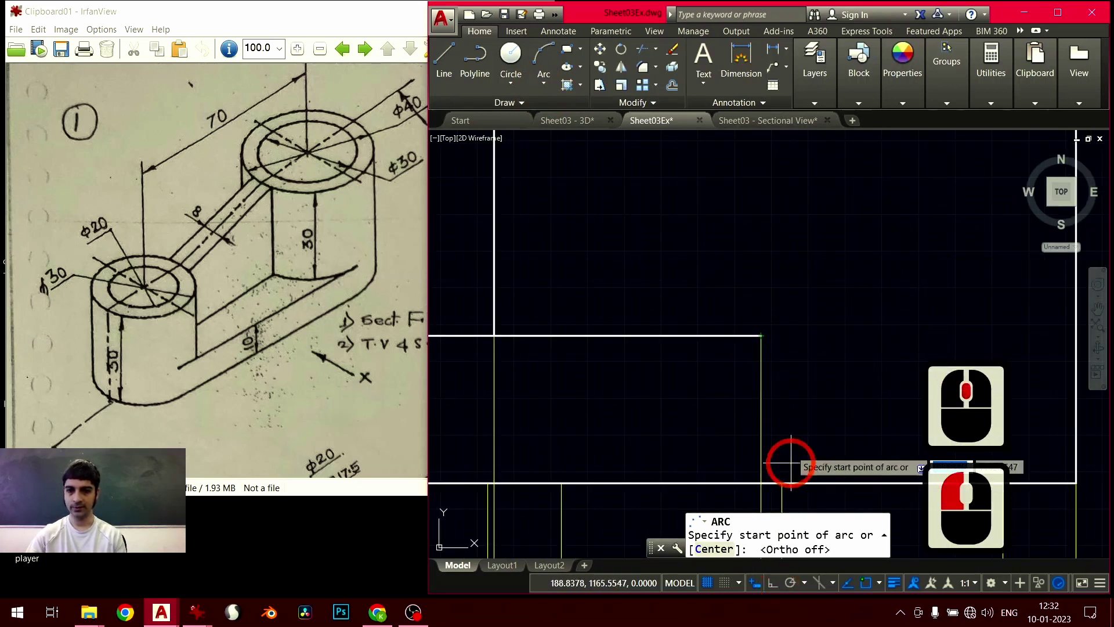
click(761, 335)
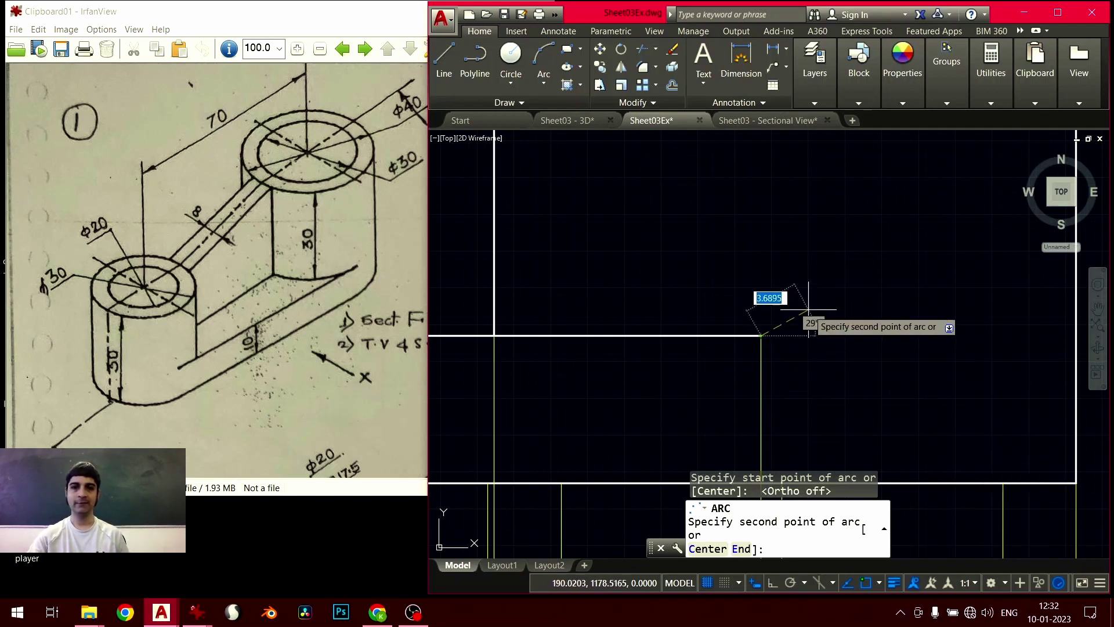
click(812, 318)
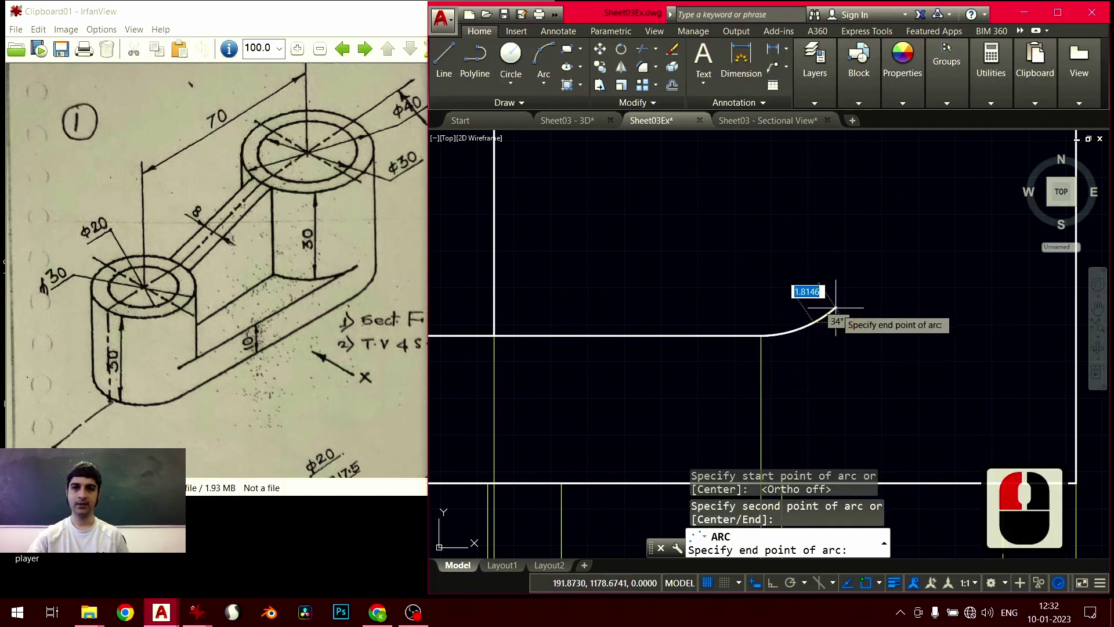
click(837, 310)
Mirror the arc about a vertical line through the extended base edge's midpoint, keeping the source arc
click(869, 298)
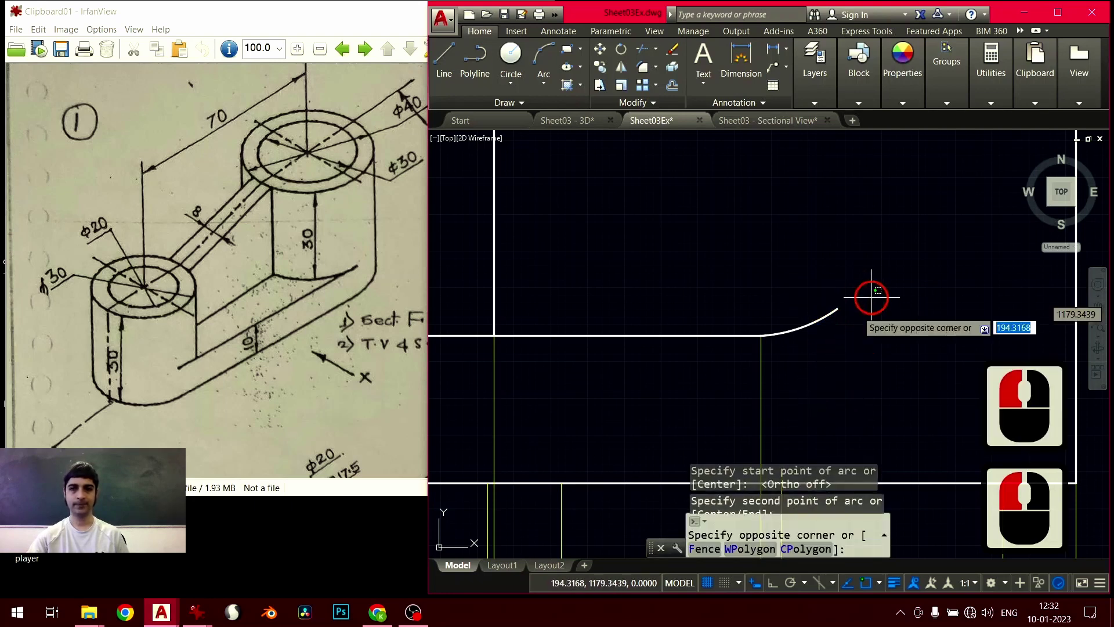
click(783, 343)
scroll(766, 360, down, 2)
middle_drag(751, 377, 844, 352)
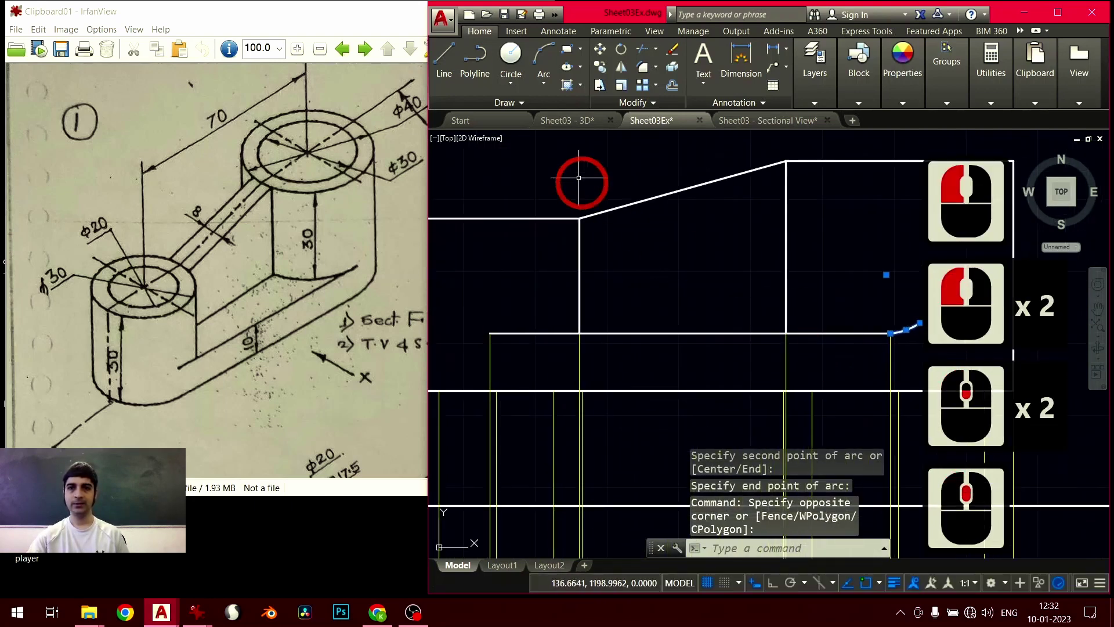
click(621, 67)
scroll(730, 380, down, 2)
click(721, 351)
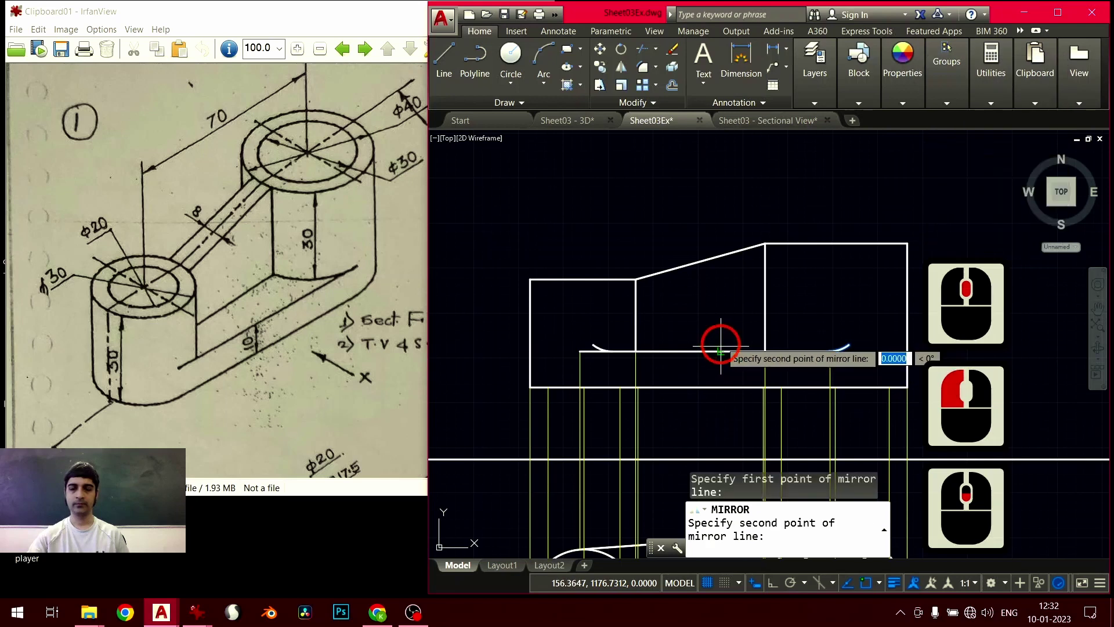
click(773, 582)
click(698, 312)
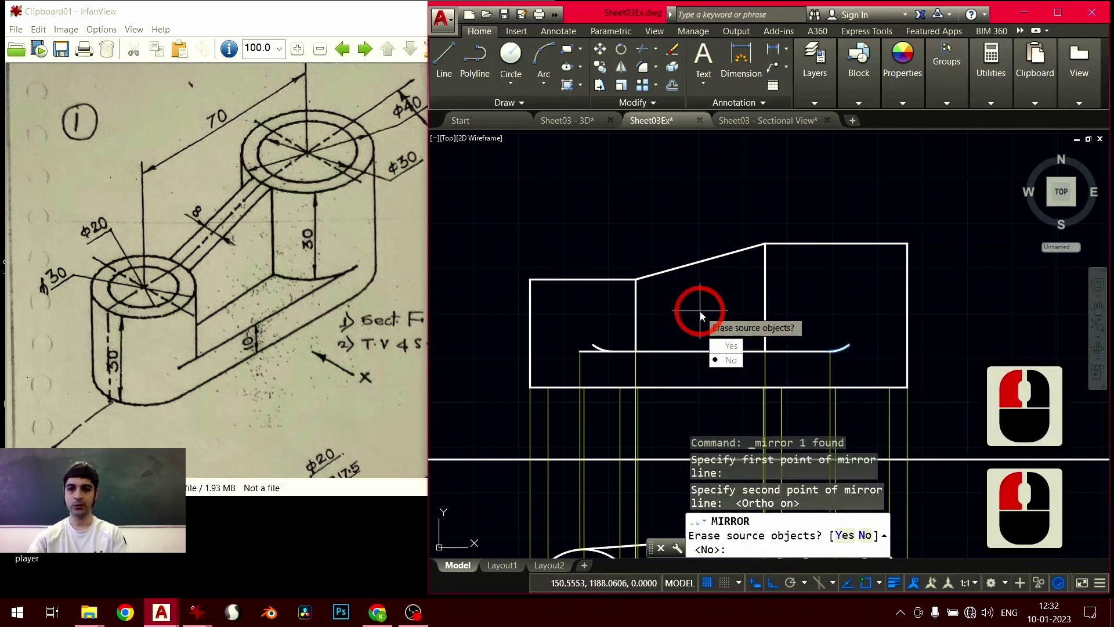
key(Return)
Move the mirrored arc by its lower endpoint onto the left end of the extended base edge
scroll(578, 355, up, 2)
click(652, 318)
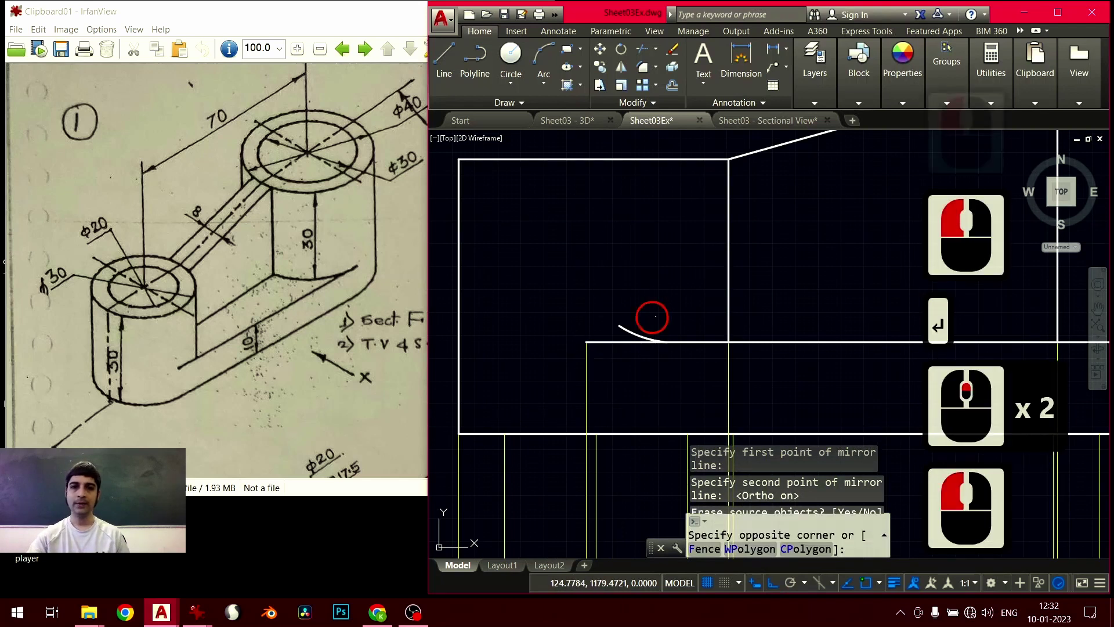
click(621, 330)
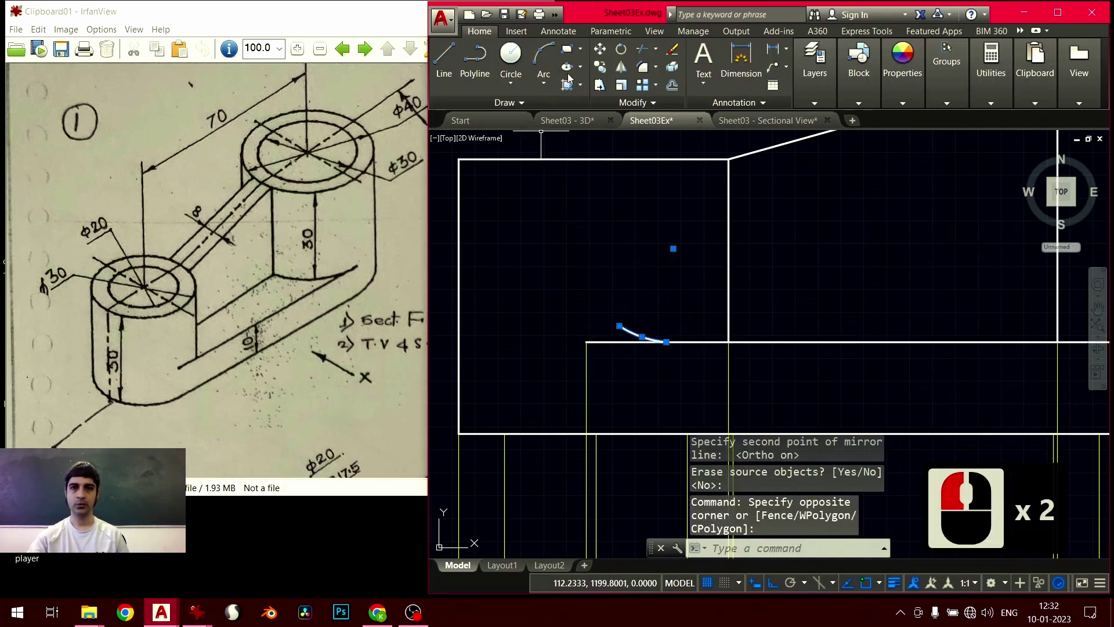
click(601, 52)
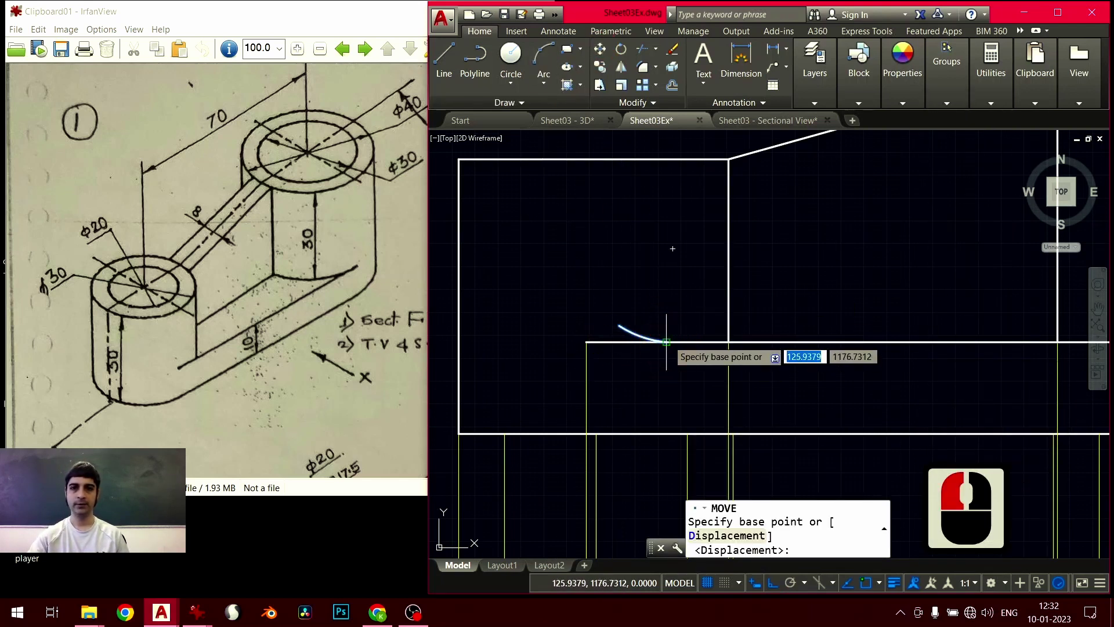
click(667, 342)
click(590, 333)
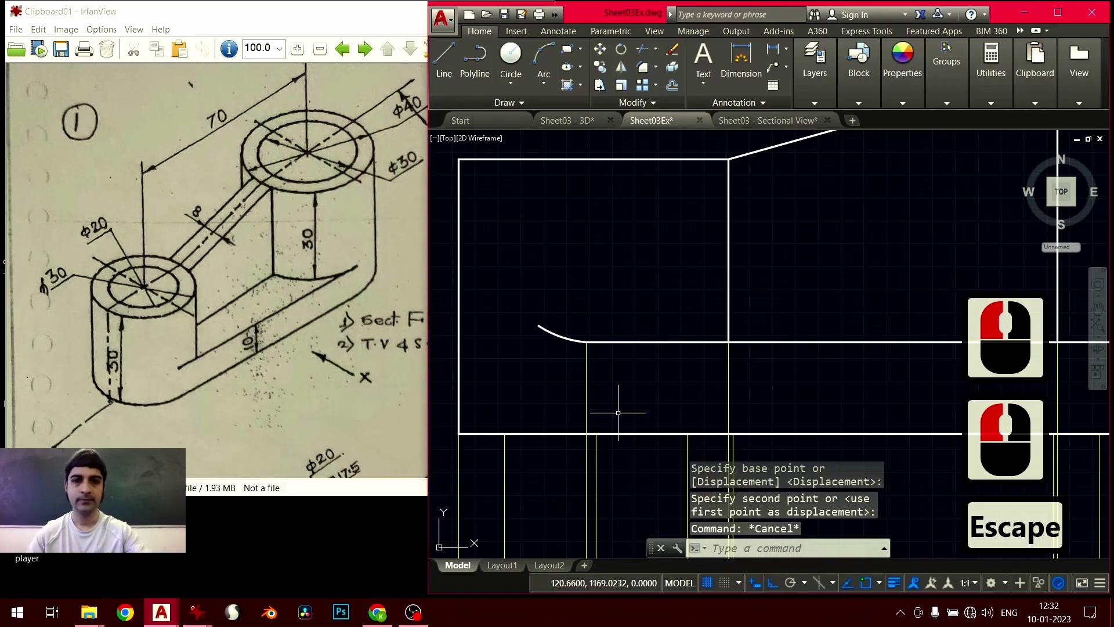
double_click(617, 410)
scroll(553, 336, up, 2)
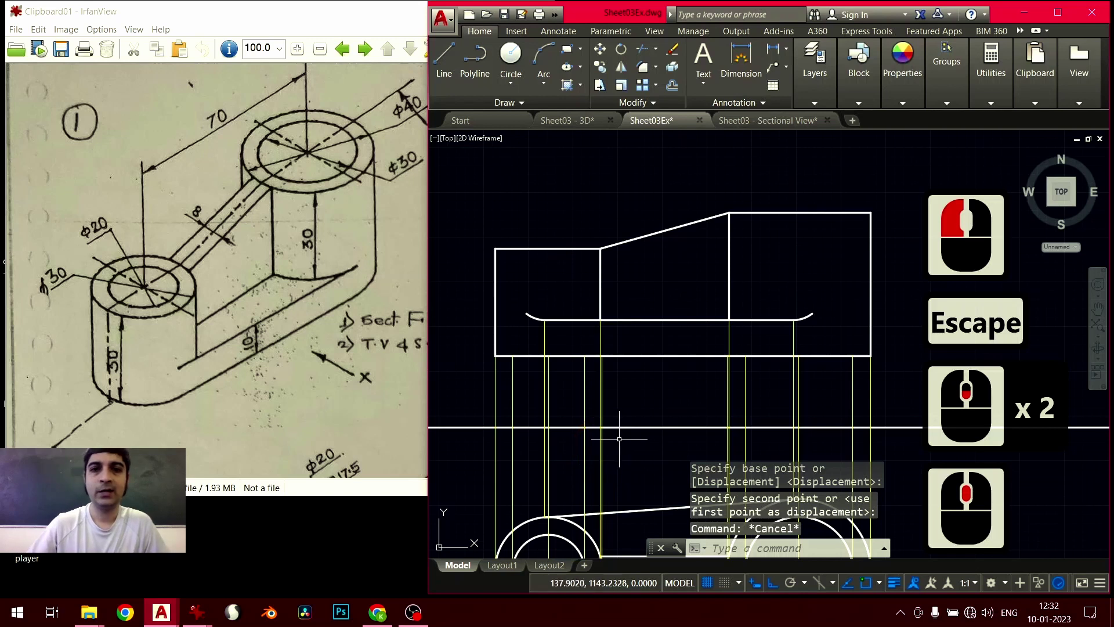
Check the layer list and make the Hidden layer current
click(261, 340)
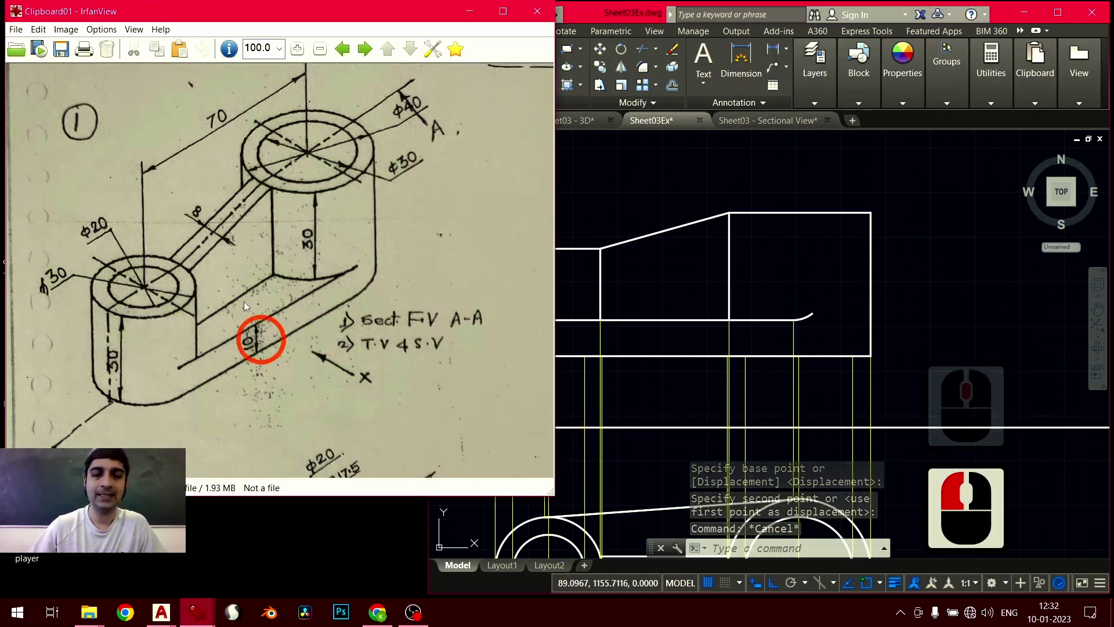
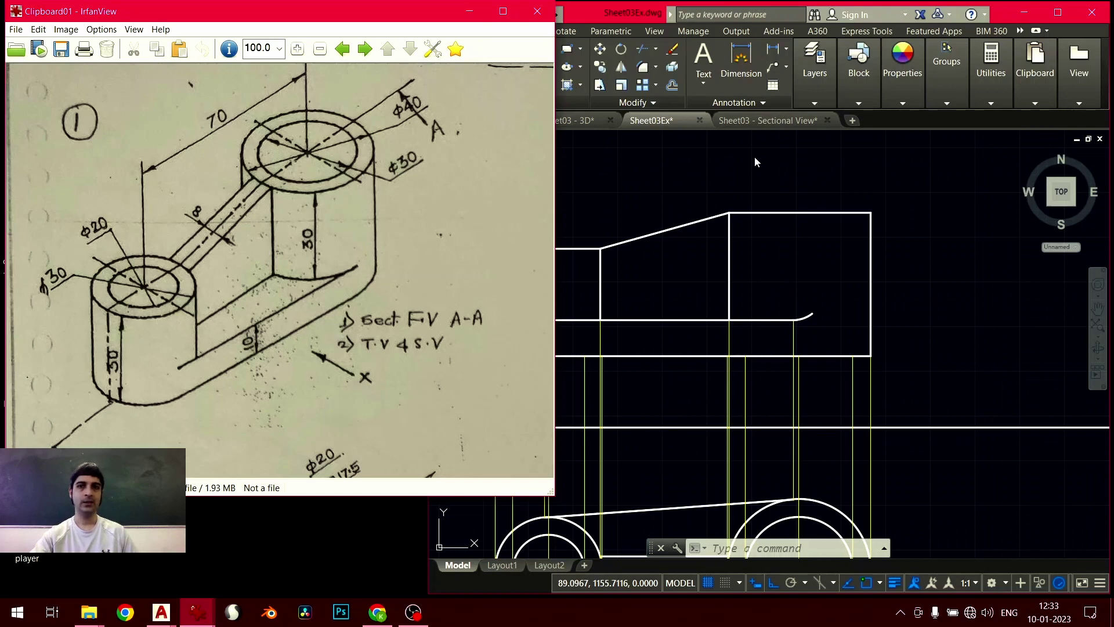
click(868, 97)
click(818, 102)
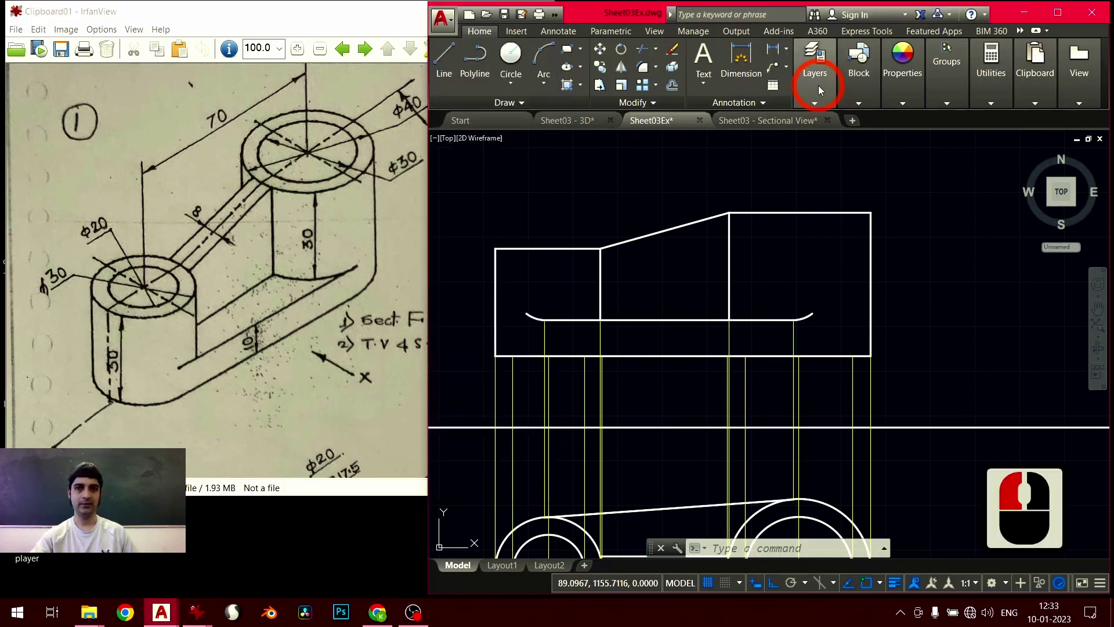
click(816, 136)
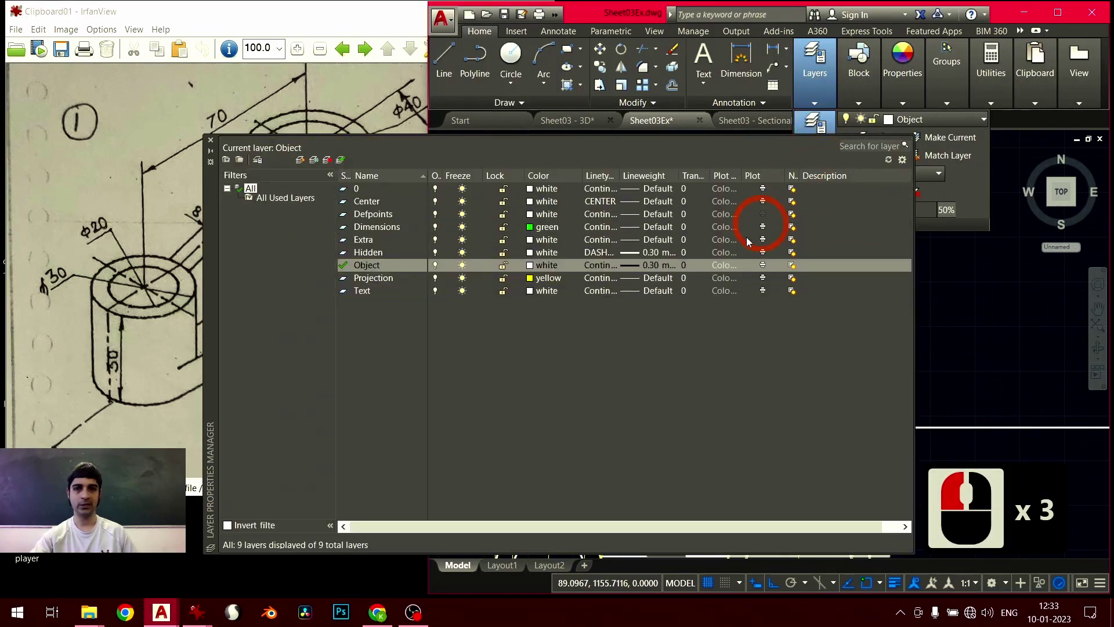
click(390, 255)
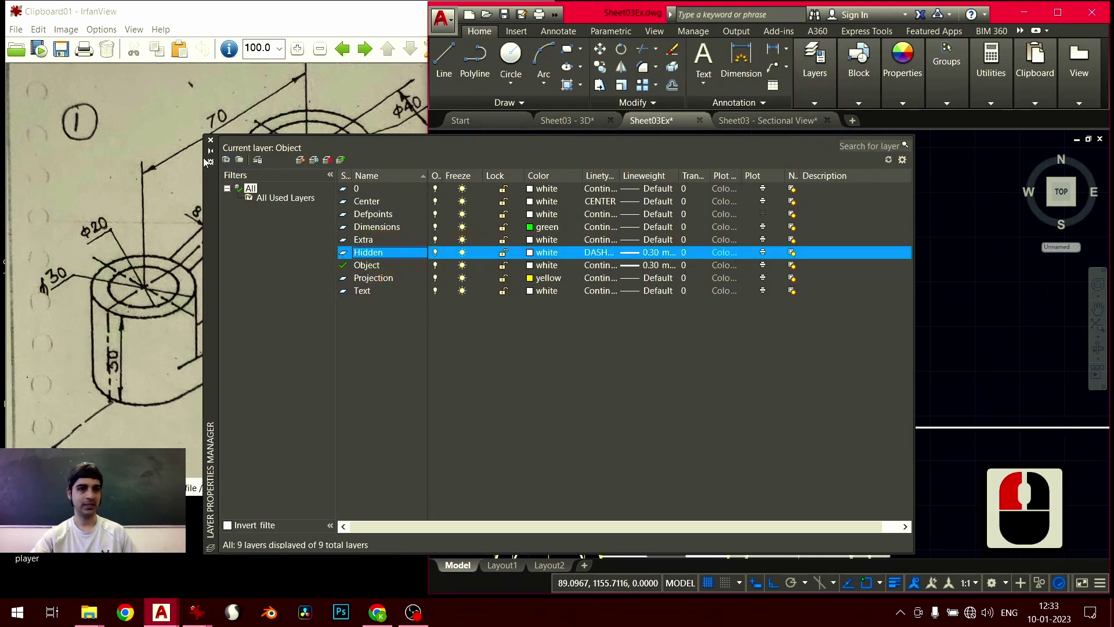
click(210, 141)
click(815, 94)
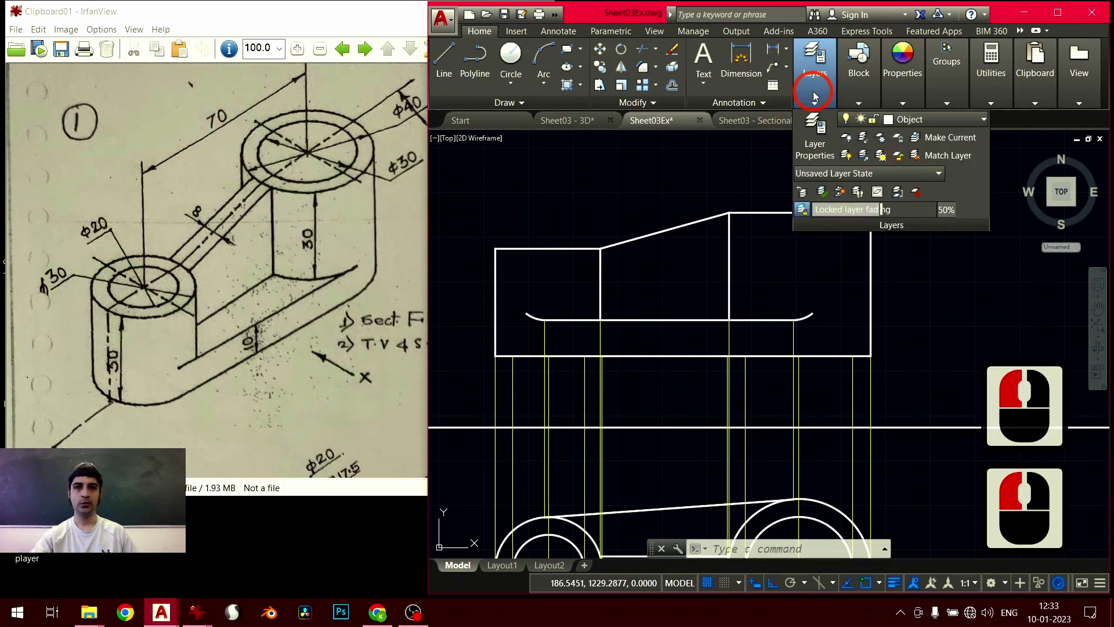
click(922, 120)
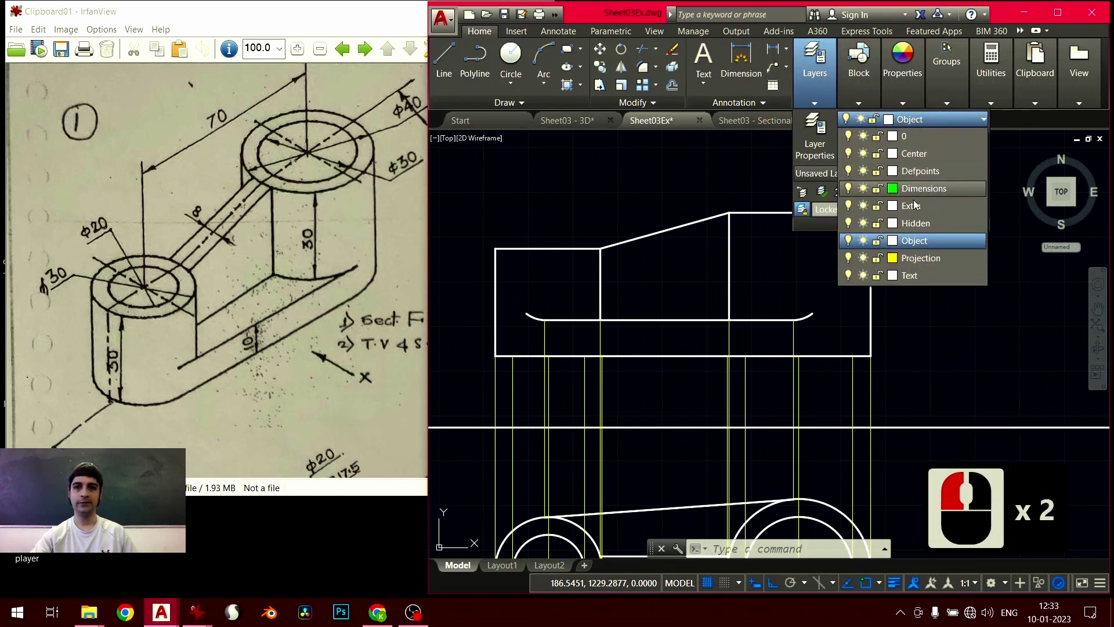
click(915, 224)
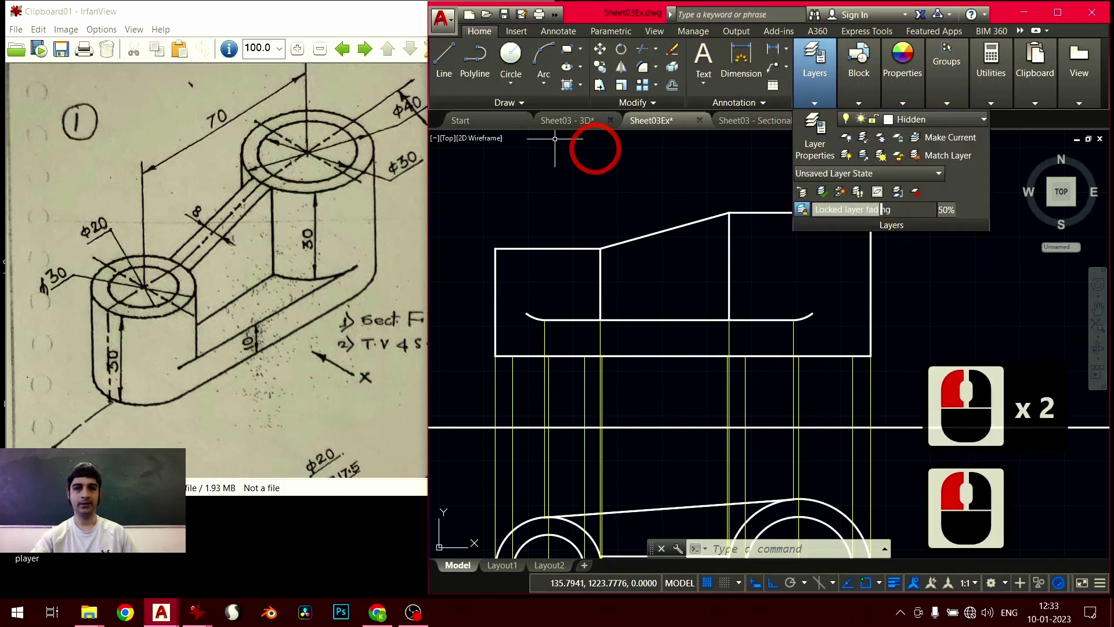
Draw the two vertical hidden bore edges of the smaller cylinder in the front view, from its base up to its top edge, following the projection lines
click(441, 64)
mouse_move(629, 293)
middle_down()
mouse_move(647, 324)
mouse_move(558, 413)
mouse_move(555, 385)
mouse_move(530, 371)
middle_up()
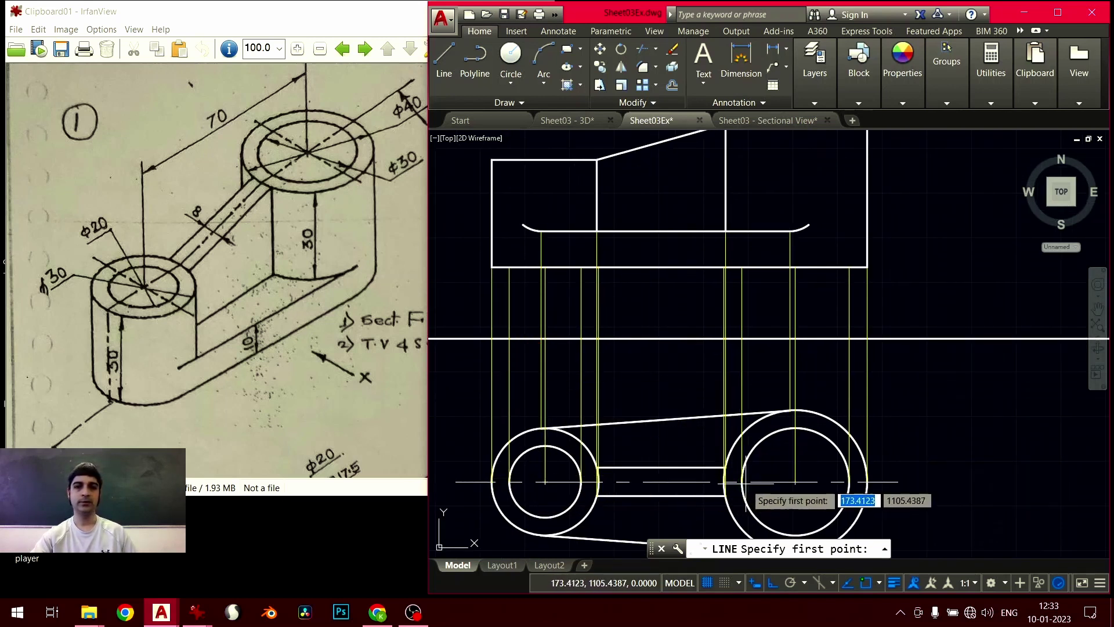
middle_drag(597, 363, 602, 393)
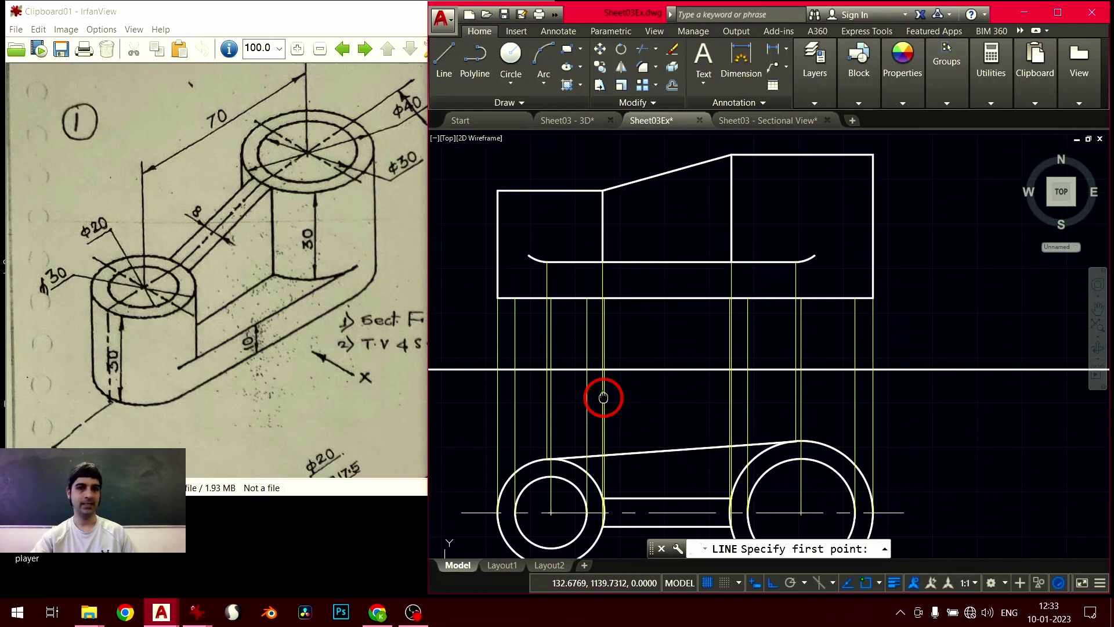
click(515, 300)
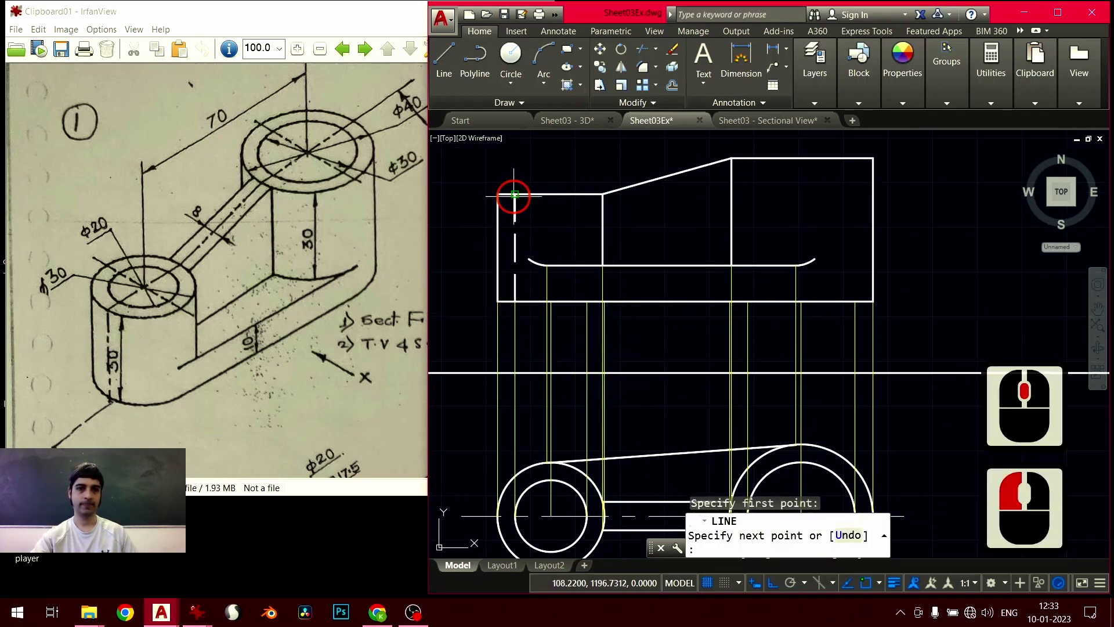
click(514, 195)
key(Return)
key(Return)
click(586, 301)
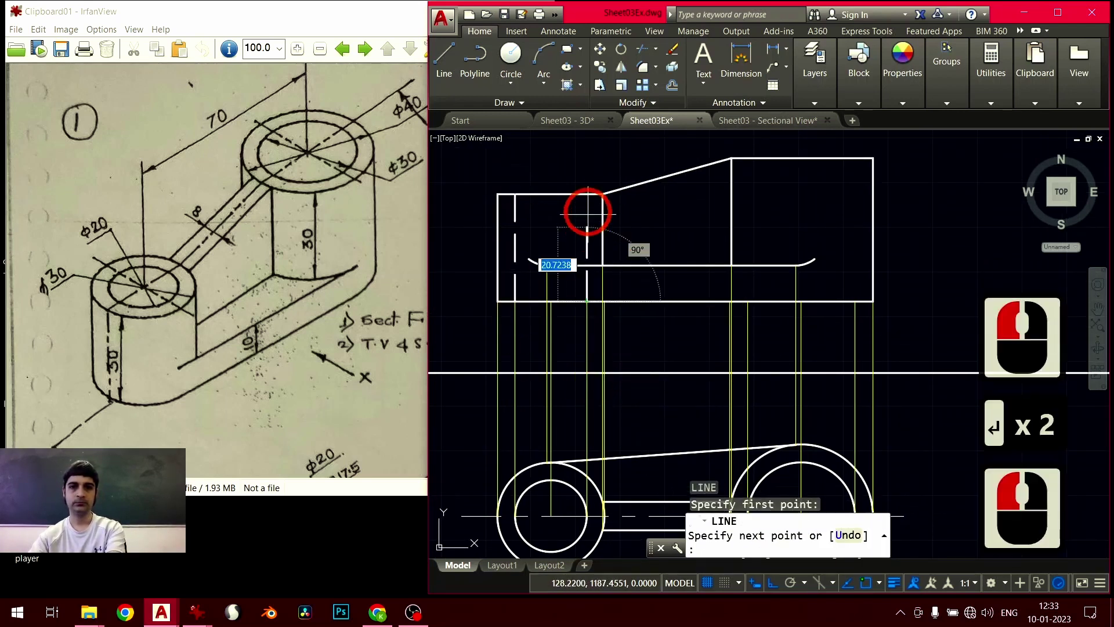
click(586, 195)
key(Return)
Draw the larger cylinder's two hidden bore edges in the front view, from the projection lines at the base up to the top edge
key(Return)
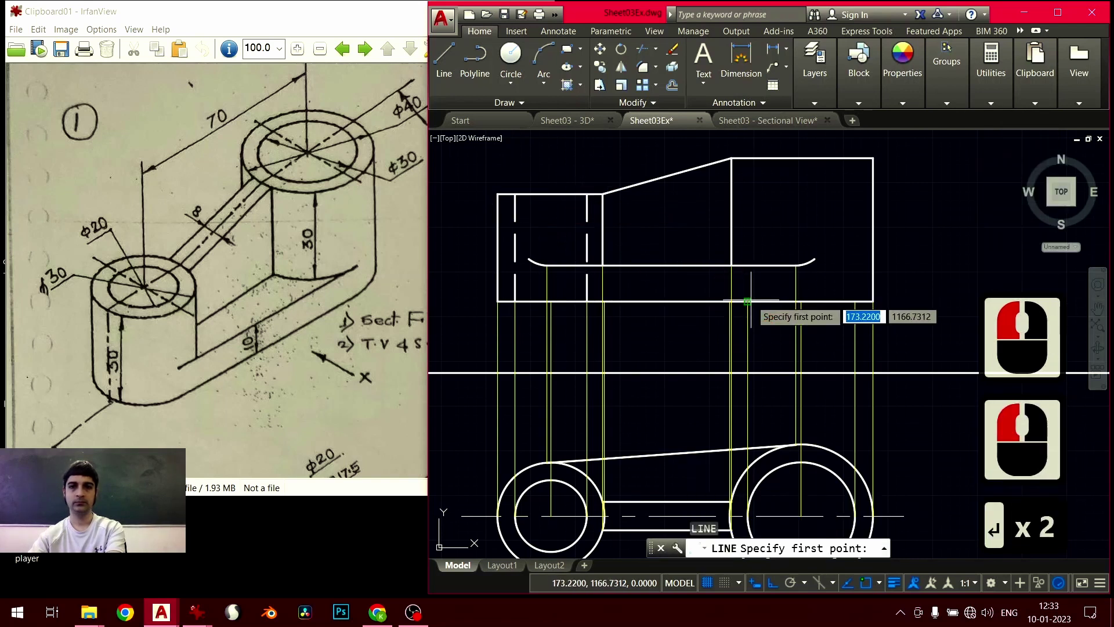
click(748, 301)
click(748, 158)
key(Return)
key(Return)
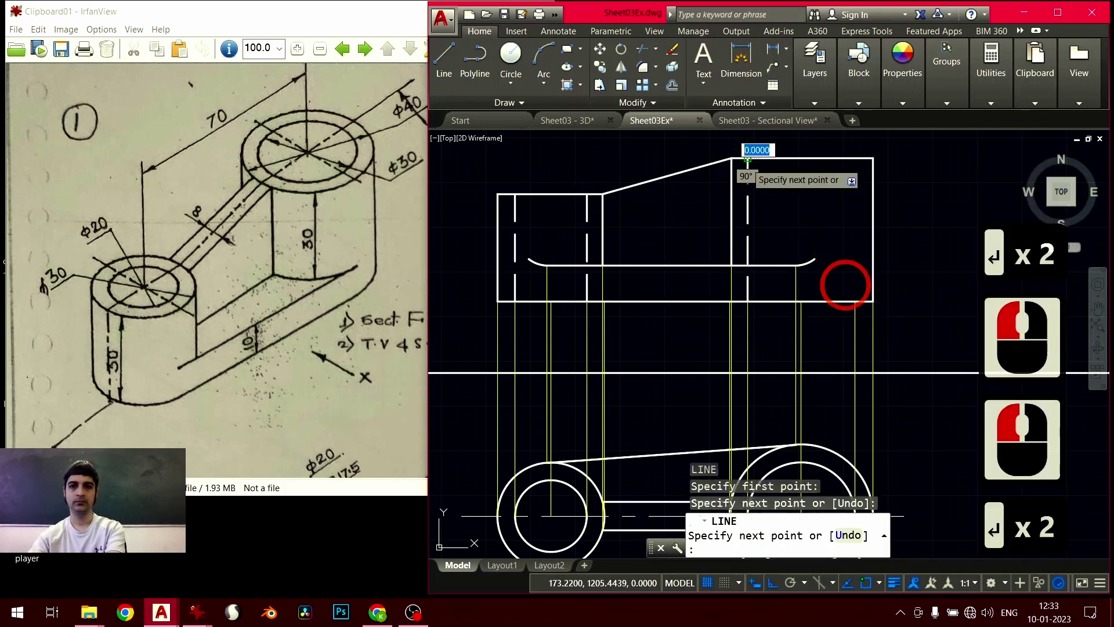
click(855, 301)
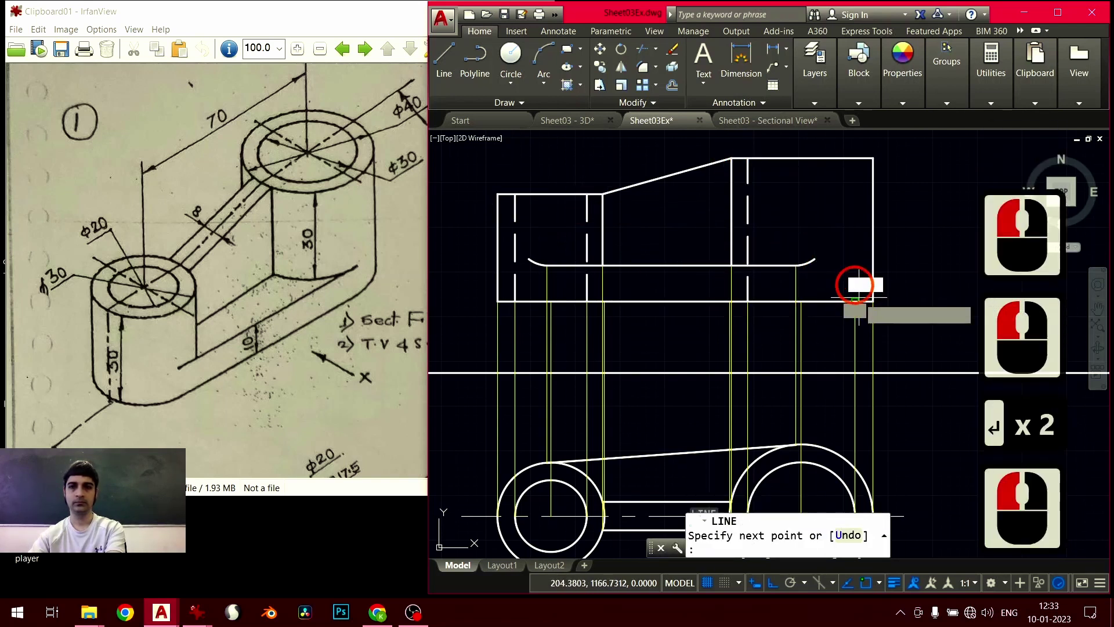
click(854, 159)
key(Return)
mouse_move(619, 357)
middle_down()
mouse_move(617, 291)
mouse_move(612, 353)
middle_up()
key(Escape)
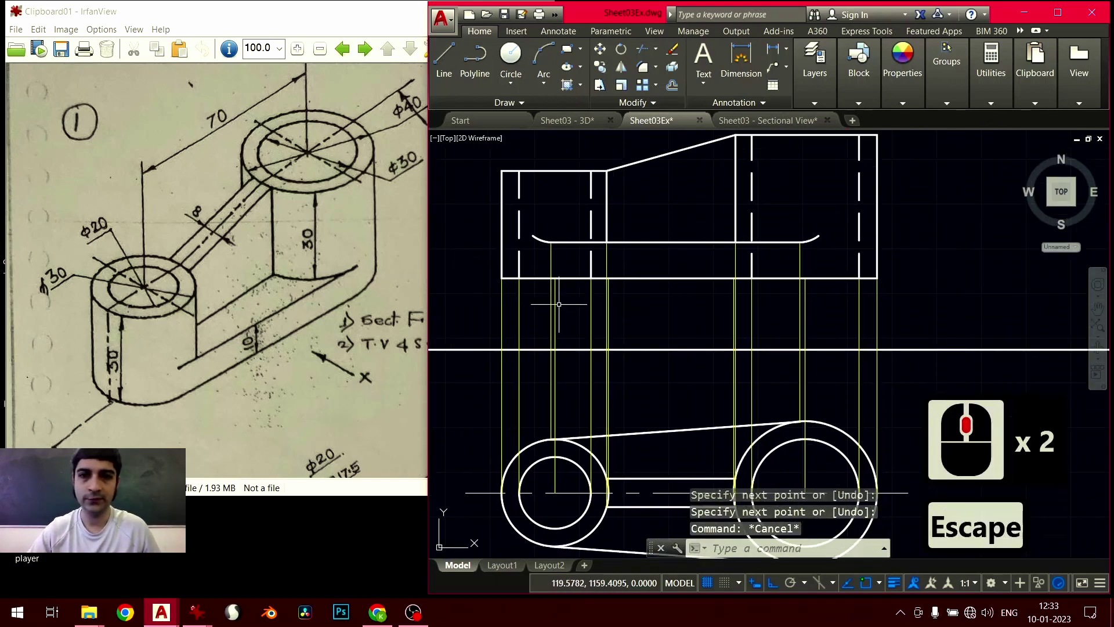
Shorten the projection lines of both cylinder centres so they end about 6 units below the front view's base
click(553, 288)
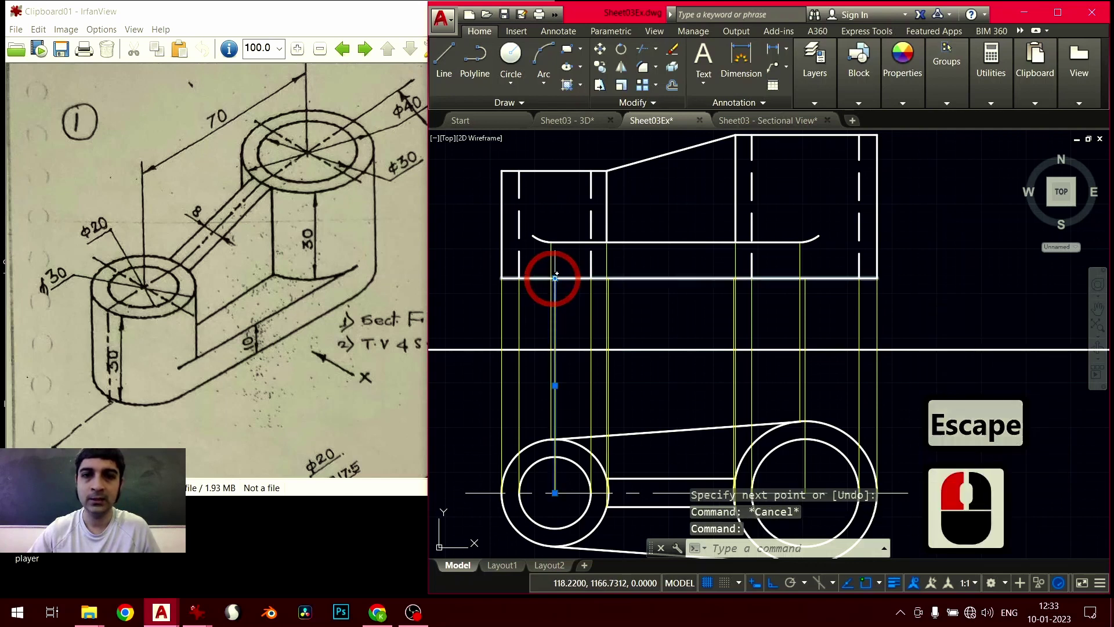
click(552, 287)
scroll(552, 285, up, 2)
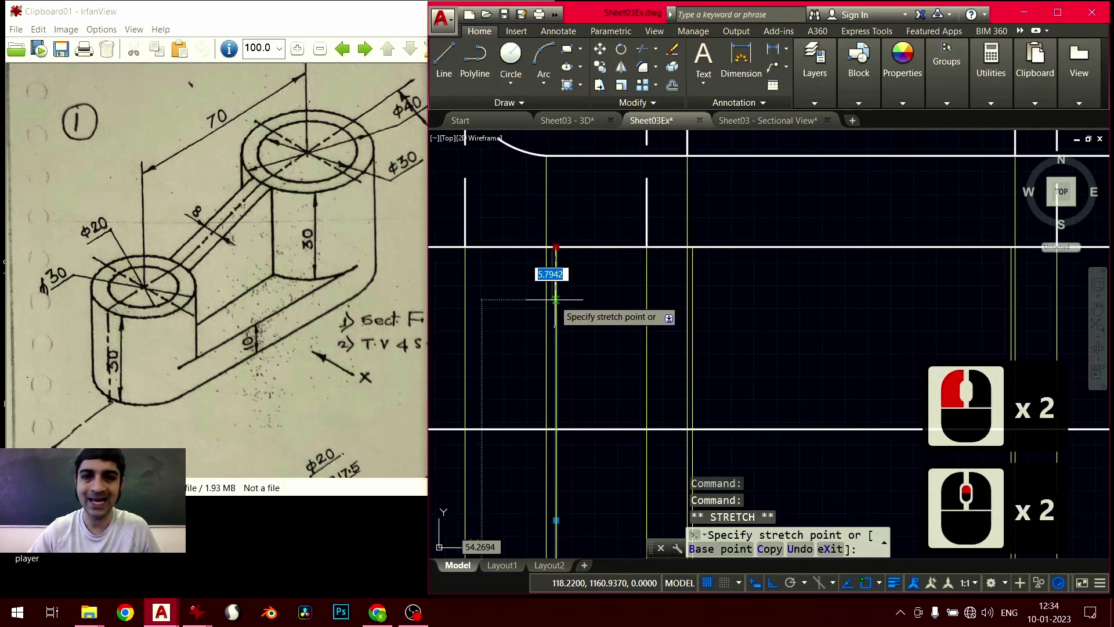
click(566, 323)
scroll(580, 354, down, 2)
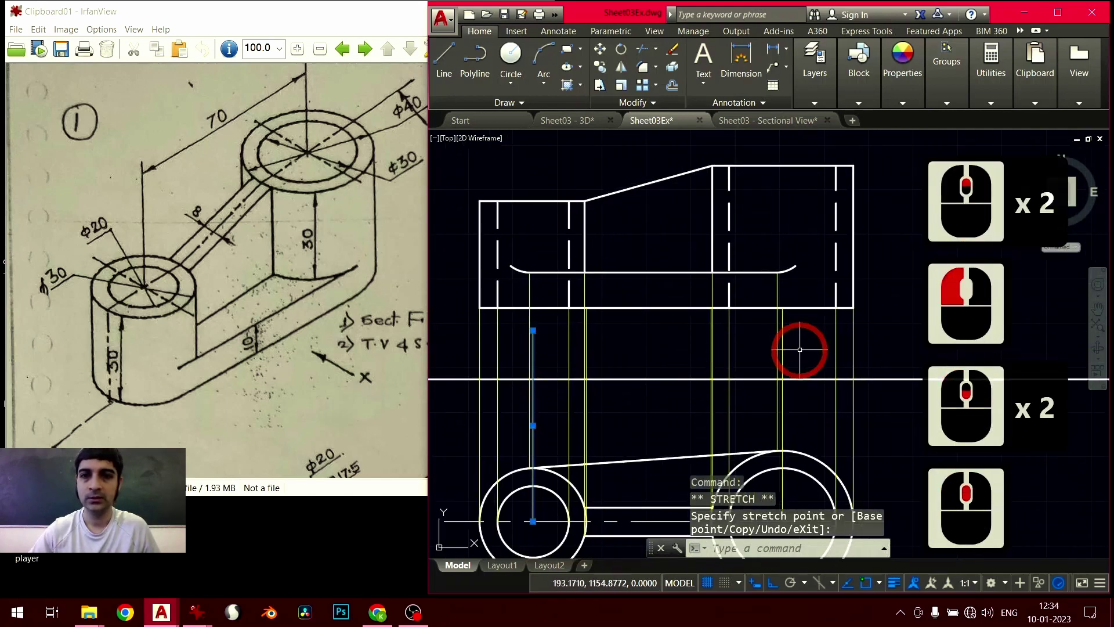
click(783, 333)
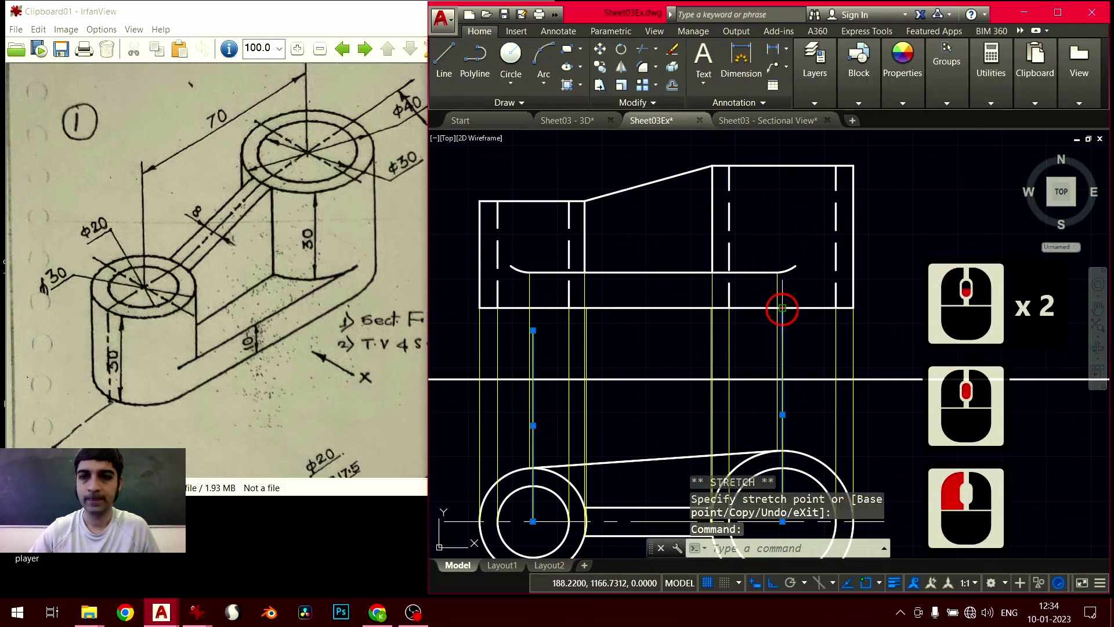
click(783, 308)
click(782, 333)
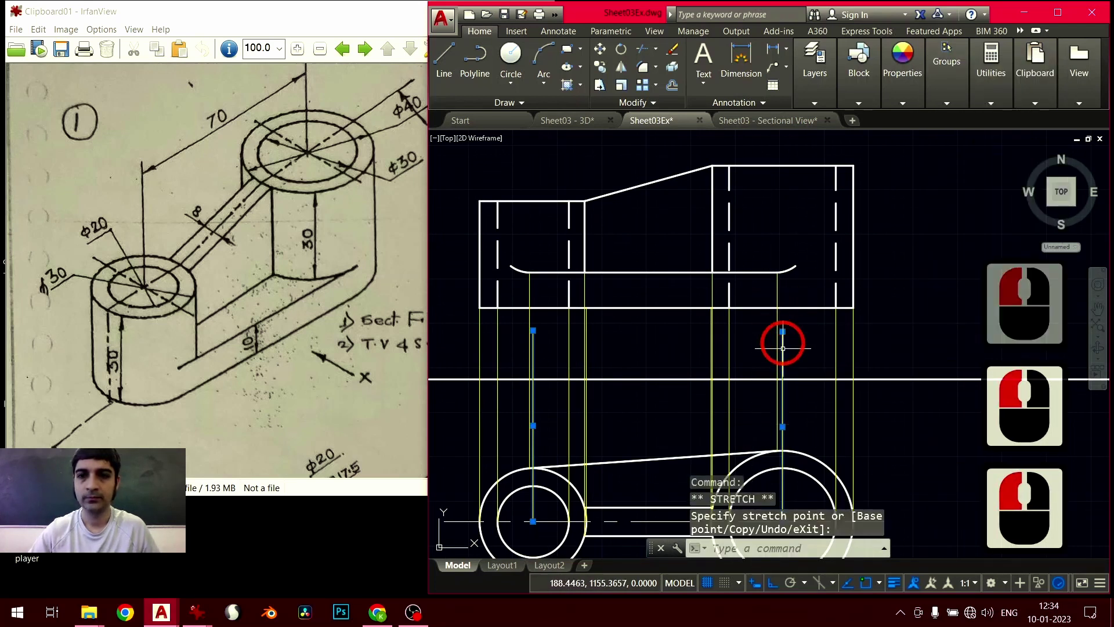
key(Escape)
key(Escape)
On the Center layer, draw the smaller cylinder's vertical centre line from its shortened projection line to just above its top edge
click(827, 87)
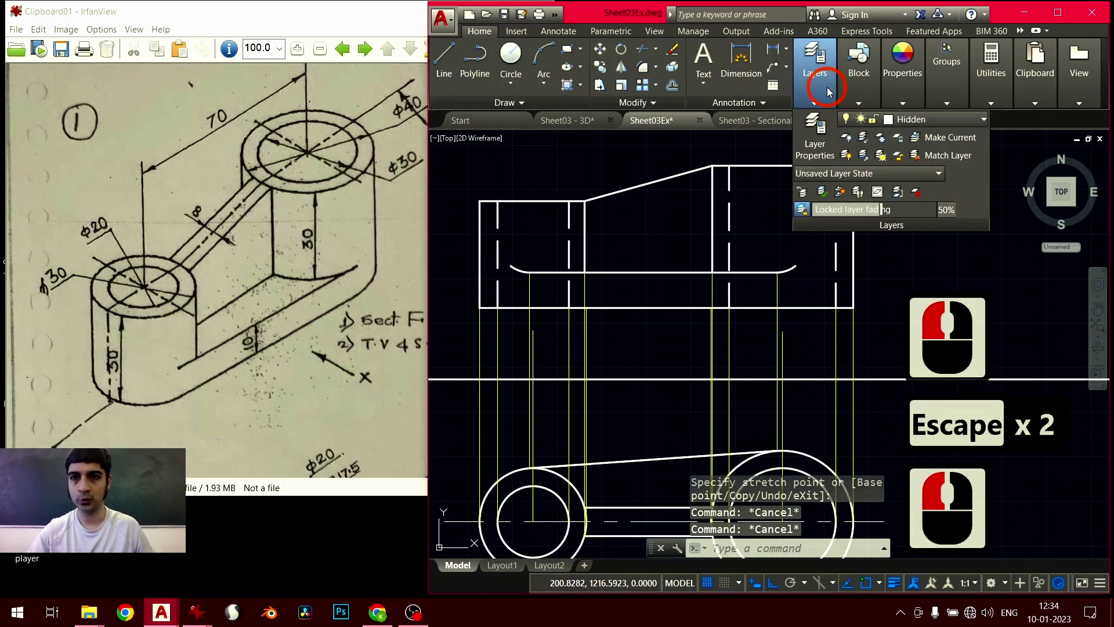
click(936, 119)
click(916, 155)
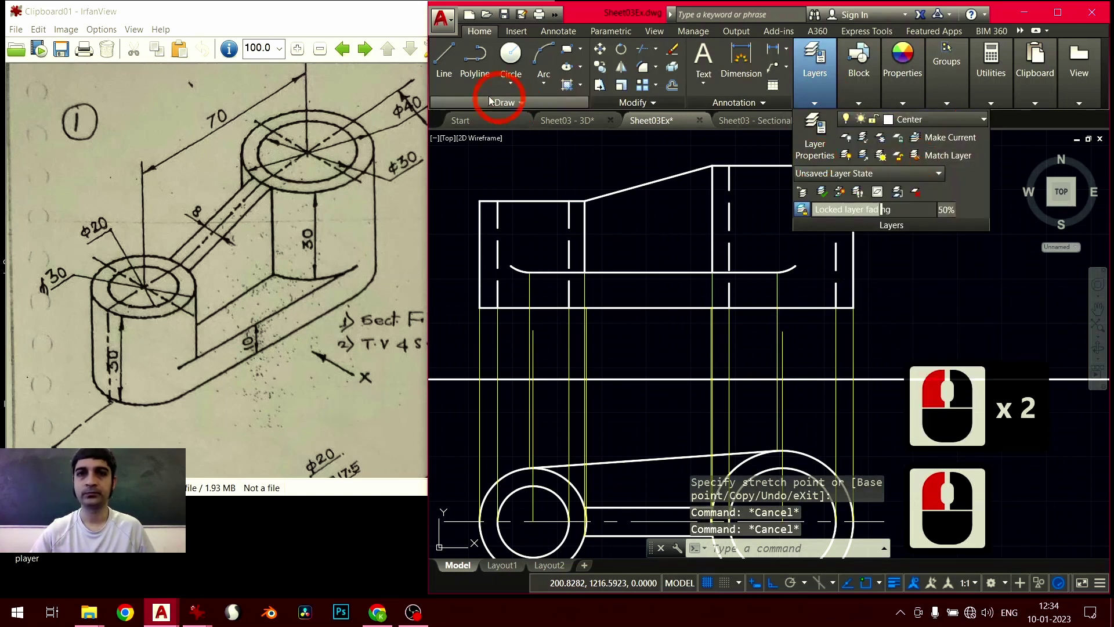
click(444, 61)
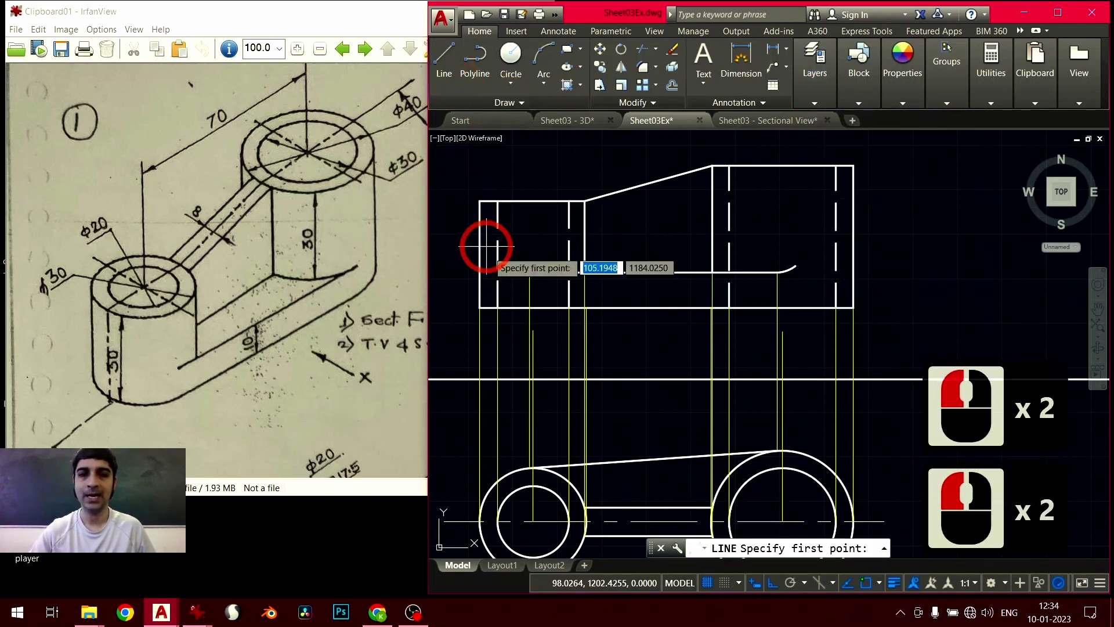
click(533, 330)
click(533, 185)
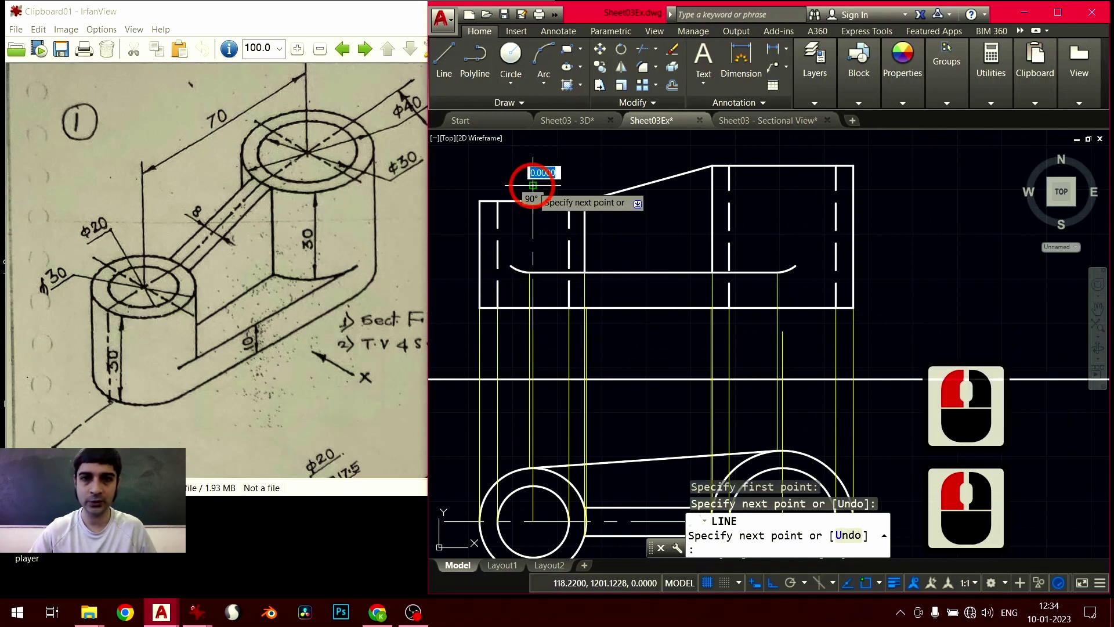
key(Return)
Draw the larger cylinder's vertical centre line from its shortened projection line to just above its top edge
key(Return)
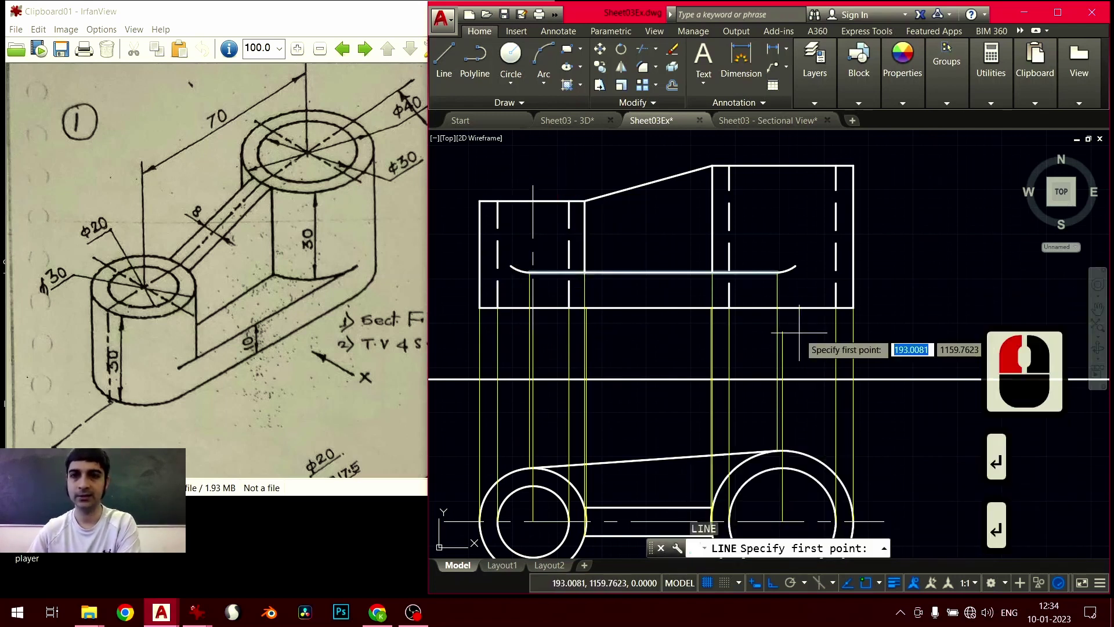
click(785, 235)
click(789, 154)
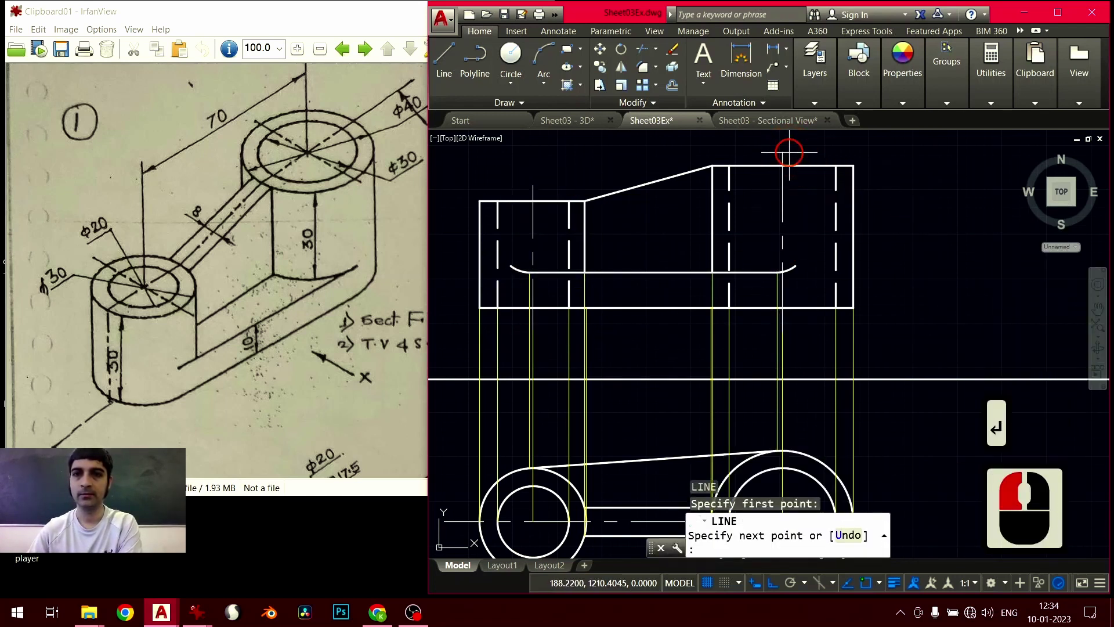
key(Return)
scroll(787, 267, down, 2)
middle_drag(789, 281, 746, 291)
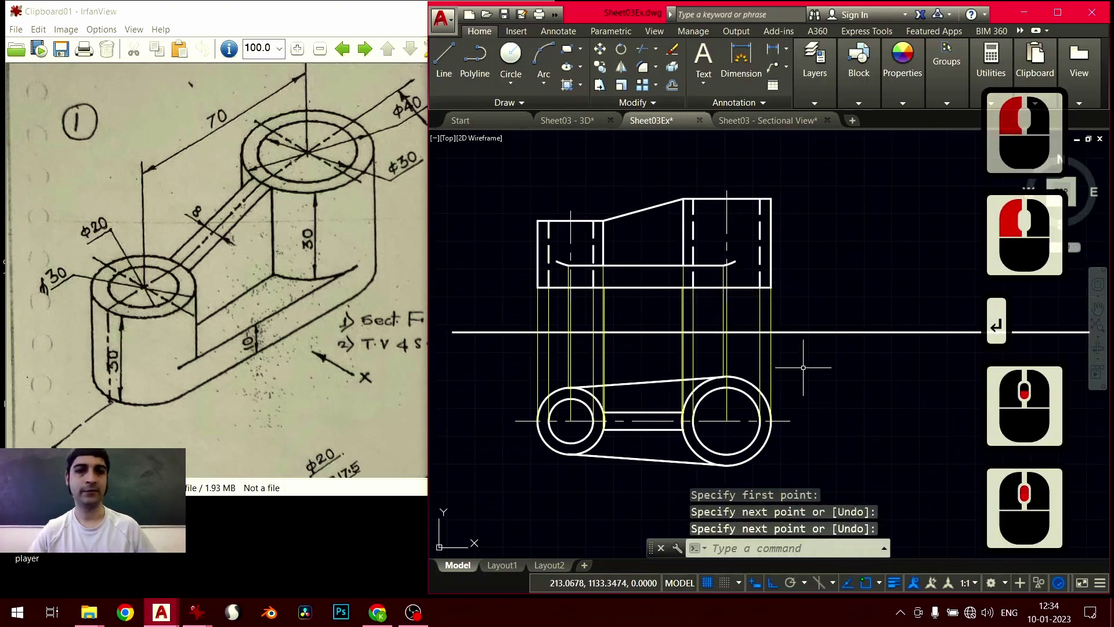
With ortho on, copy the larger cylinder's outer vertical edge in the front view 20 units to the right, using its lower endpoint as base point
middle_drag(803, 368, 773, 368)
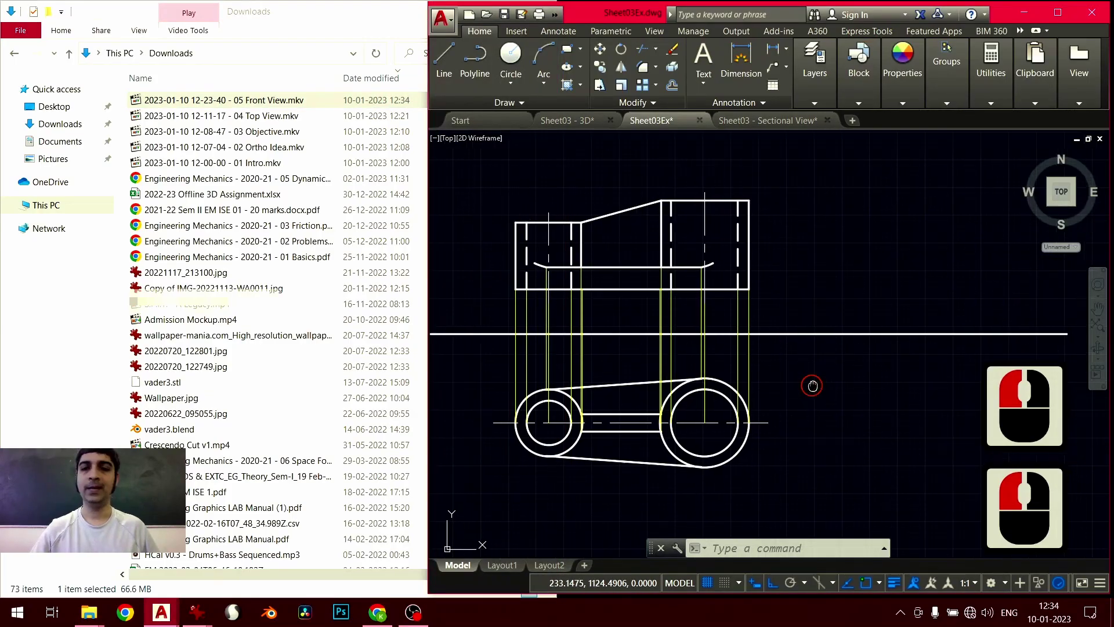
scroll(835, 380, down, 2)
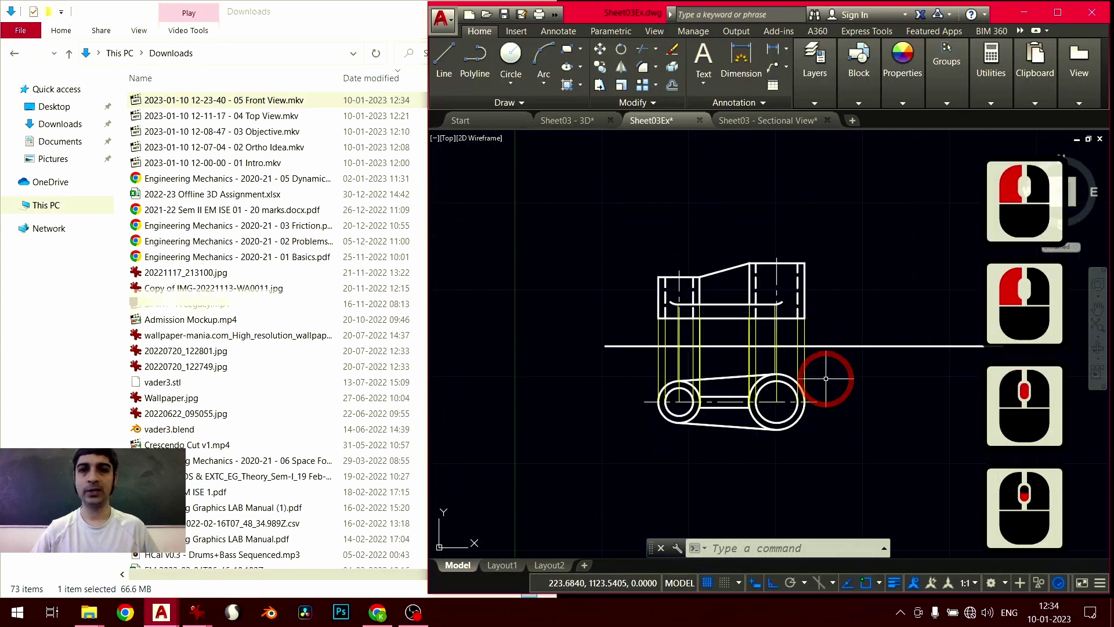
middle_drag(825, 379, 757, 359)
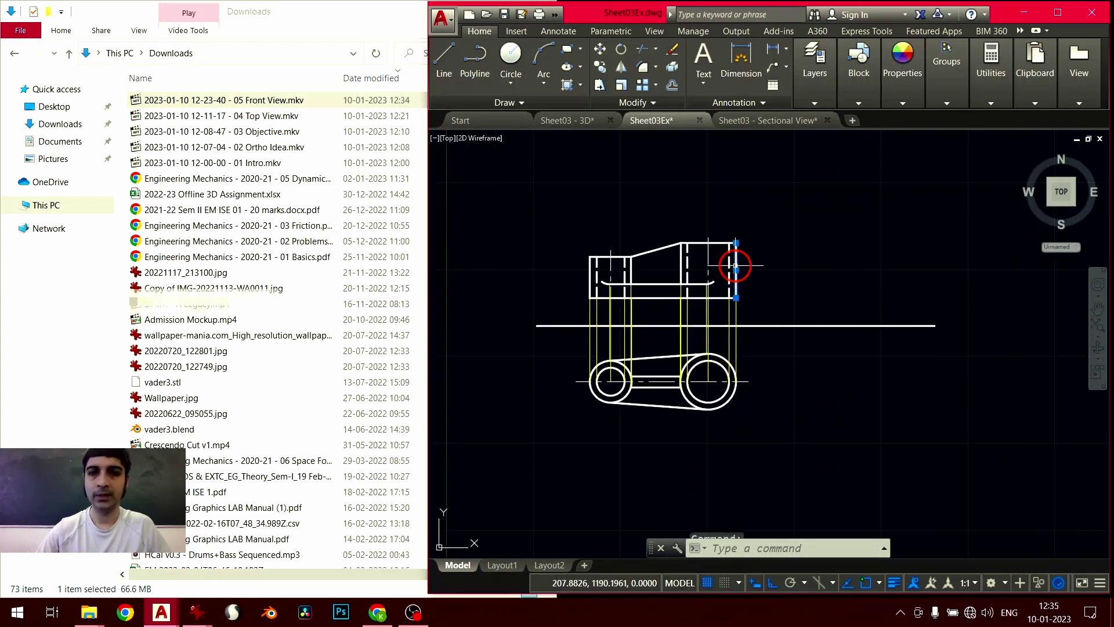
click(600, 67)
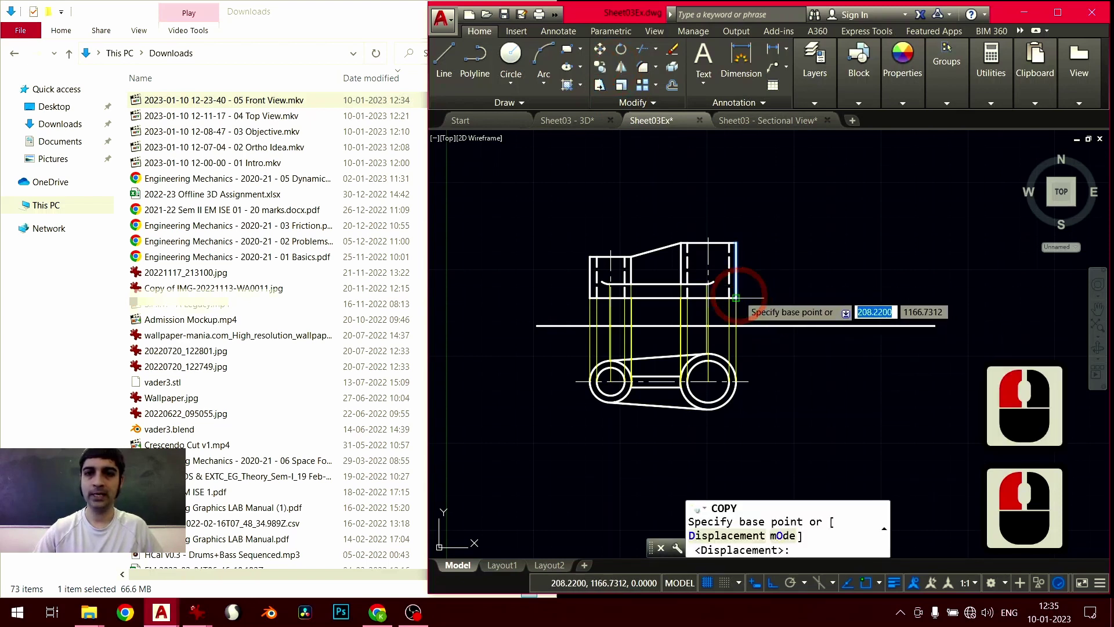
click(736, 297)
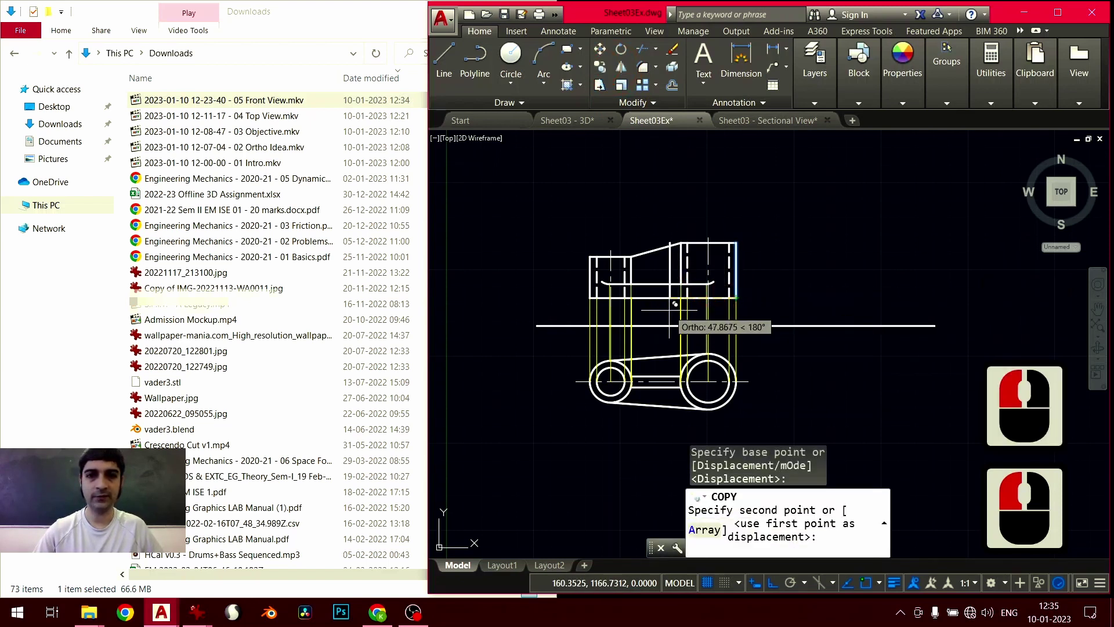
key(F8)
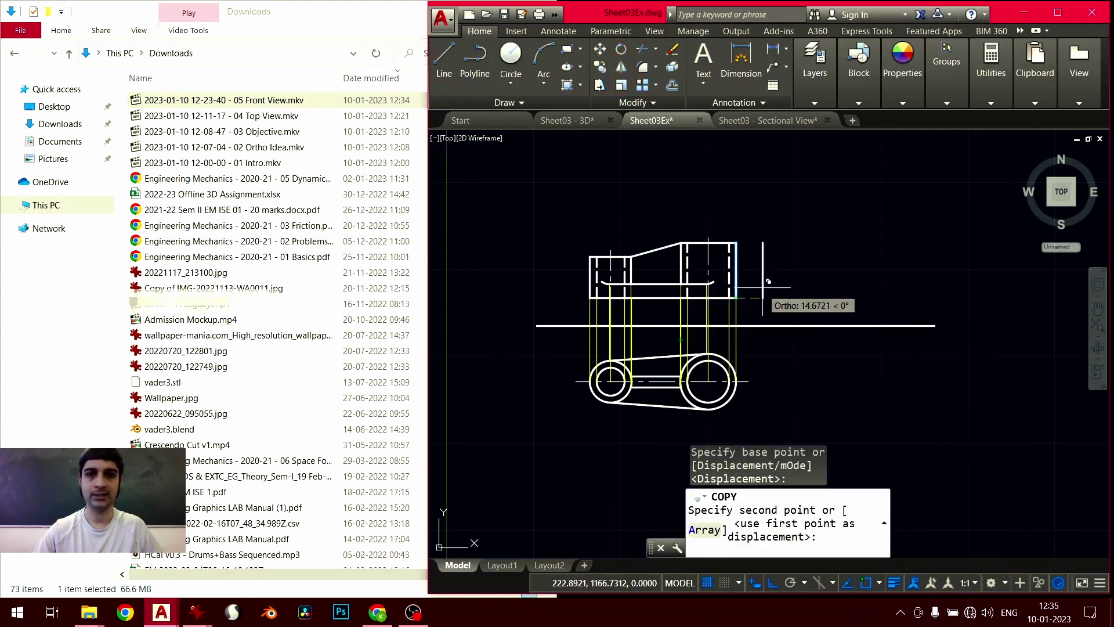
text(20)
key(Return)
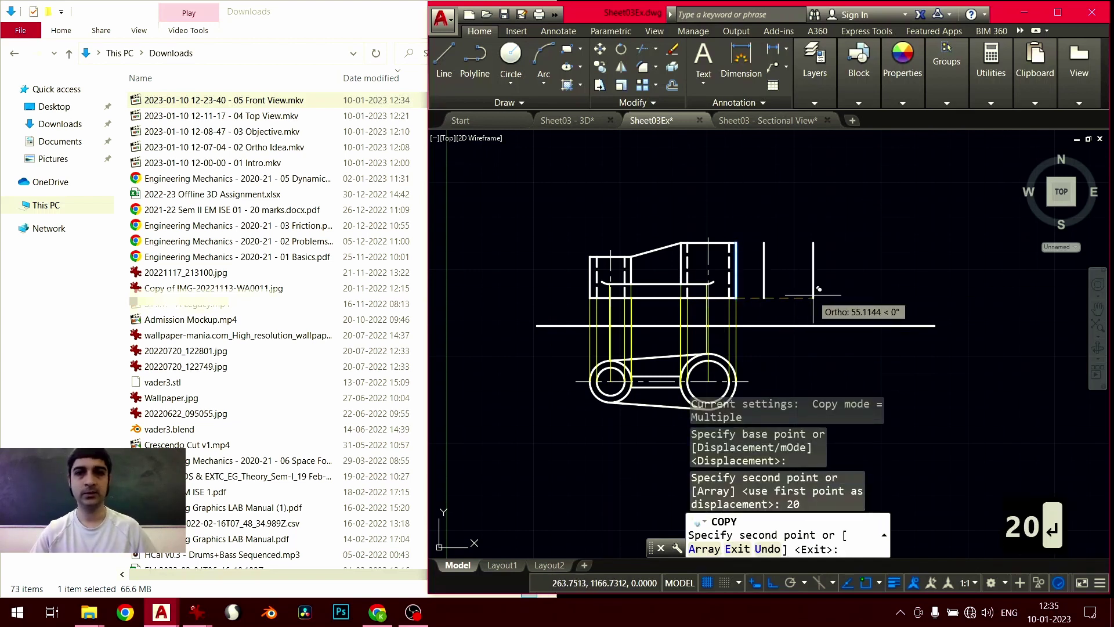
Place a second copy of the edge 20 units beyond the first copy and end the copying
key(Return)
key(Return)
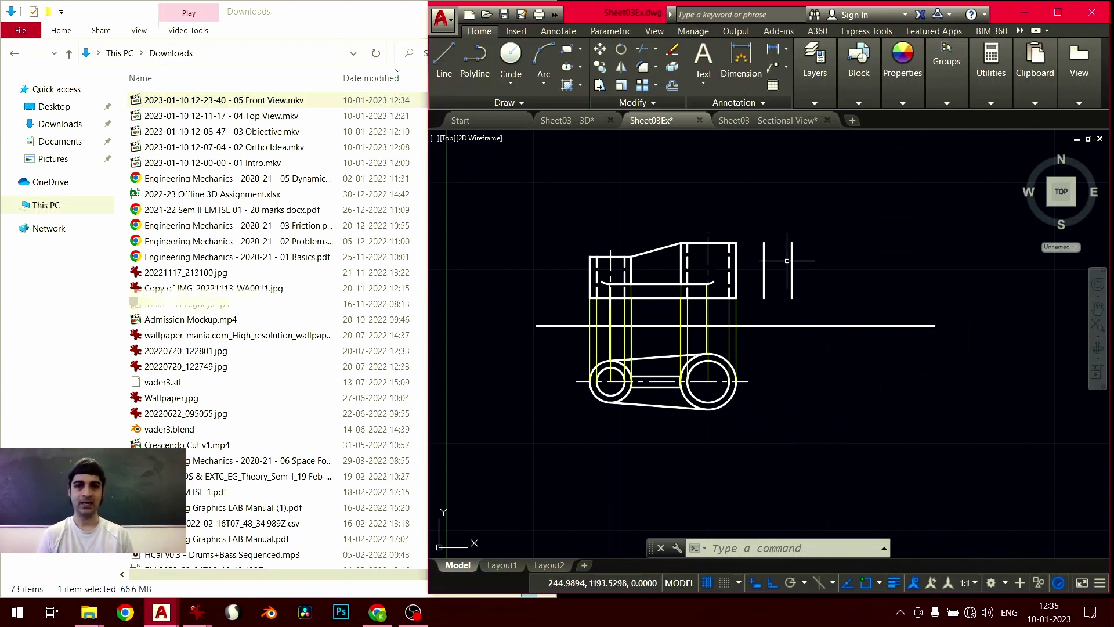
middle_drag(787, 261, 714, 284)
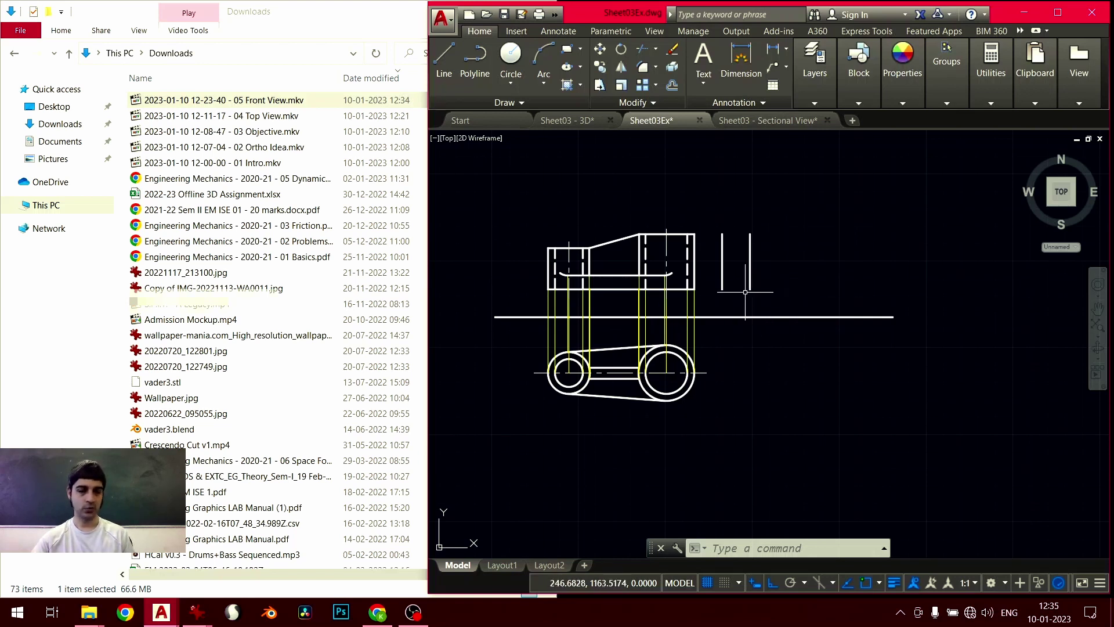
Stretch the nearer copied line upward about 40 units and downward past the lowest point of the top view
click(733, 258)
click(722, 233)
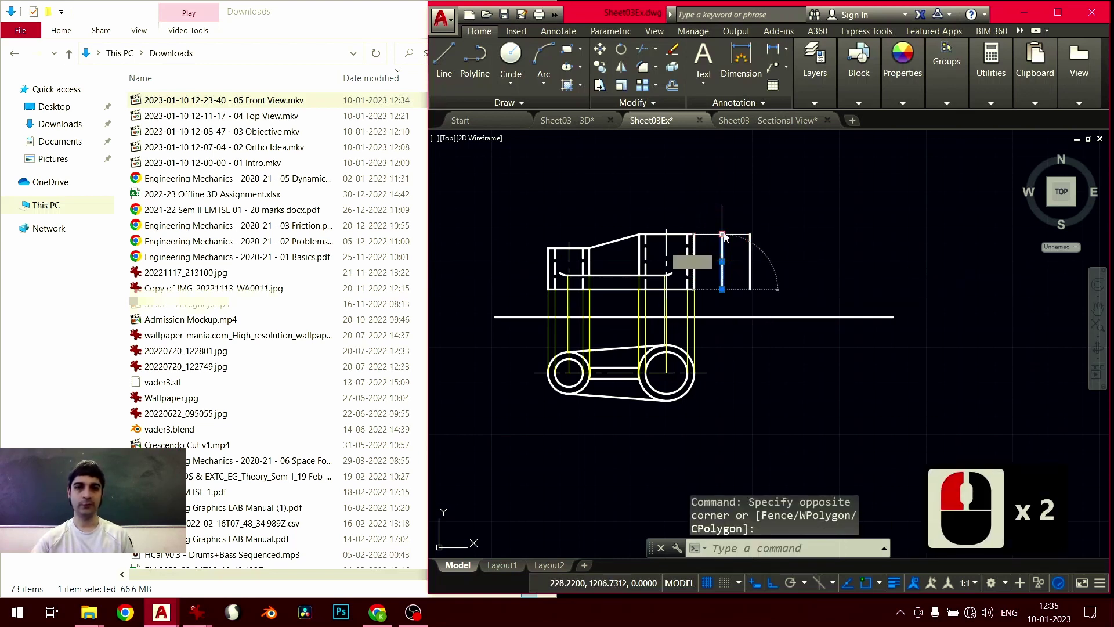
click(722, 234)
click(722, 177)
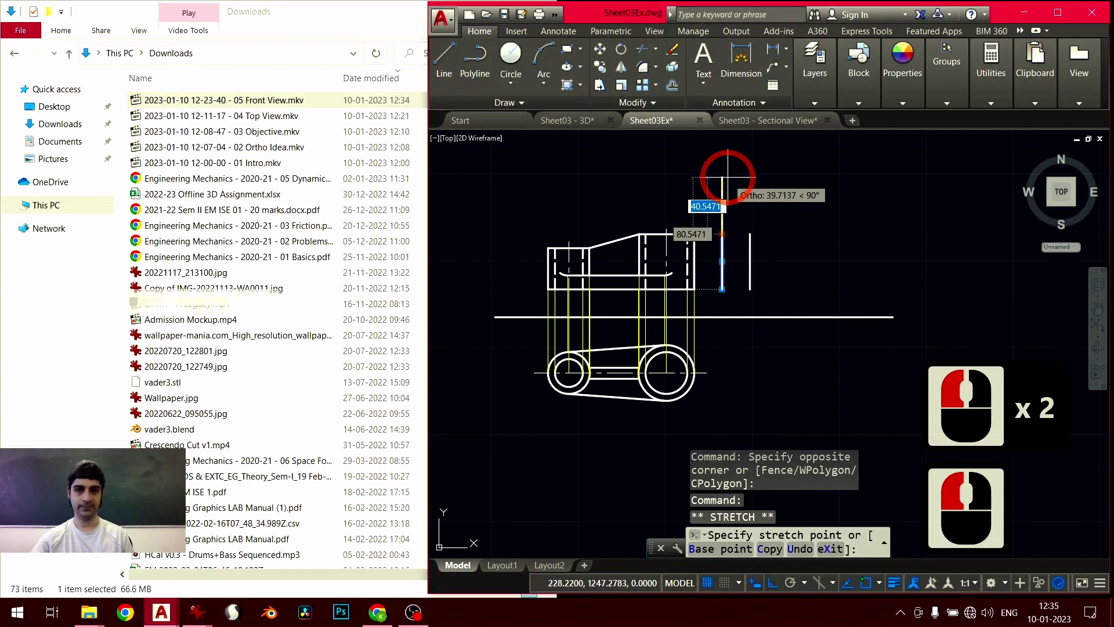
click(723, 289)
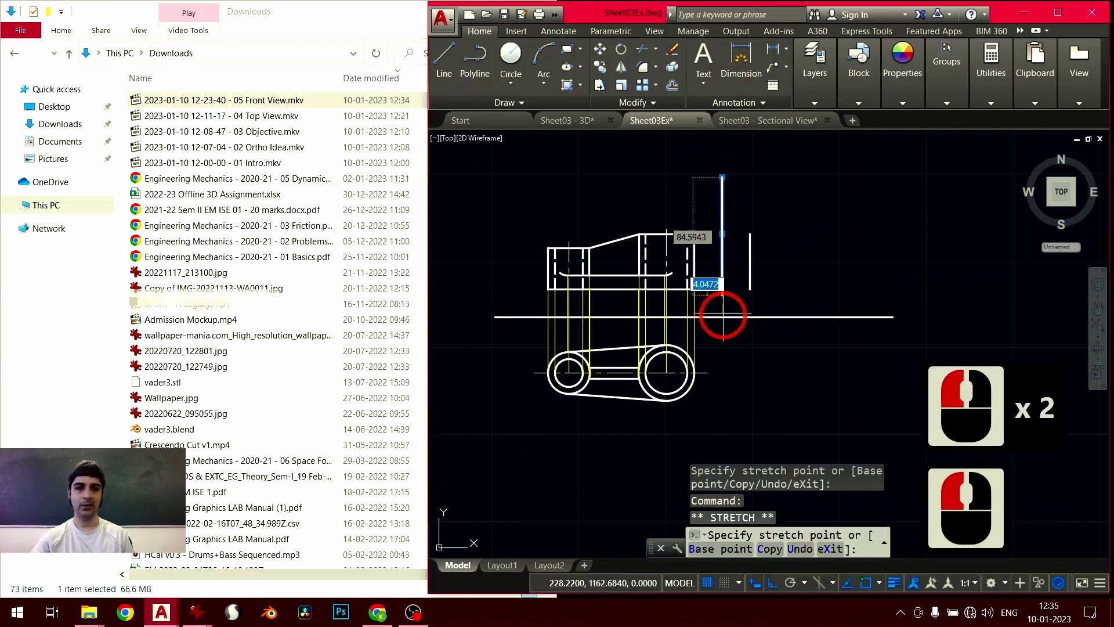
click(722, 431)
key(Escape)
key(Escape)
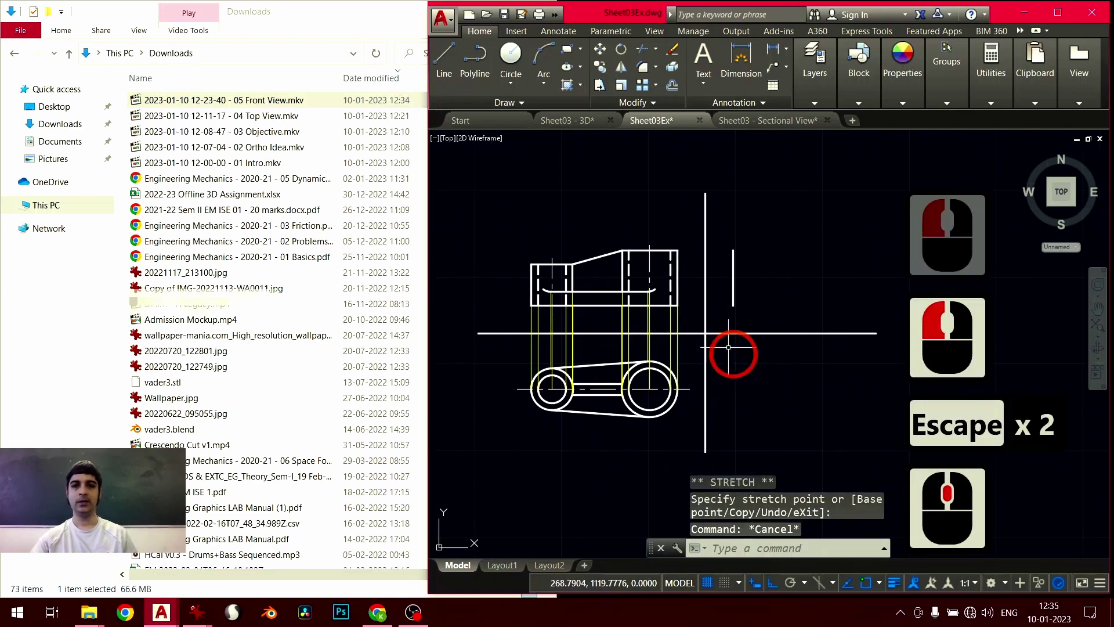
On the Projection layer, draw a horizontal line from the larger cylinder's outer top corner to the farther copied line
scroll(734, 348, up, 2)
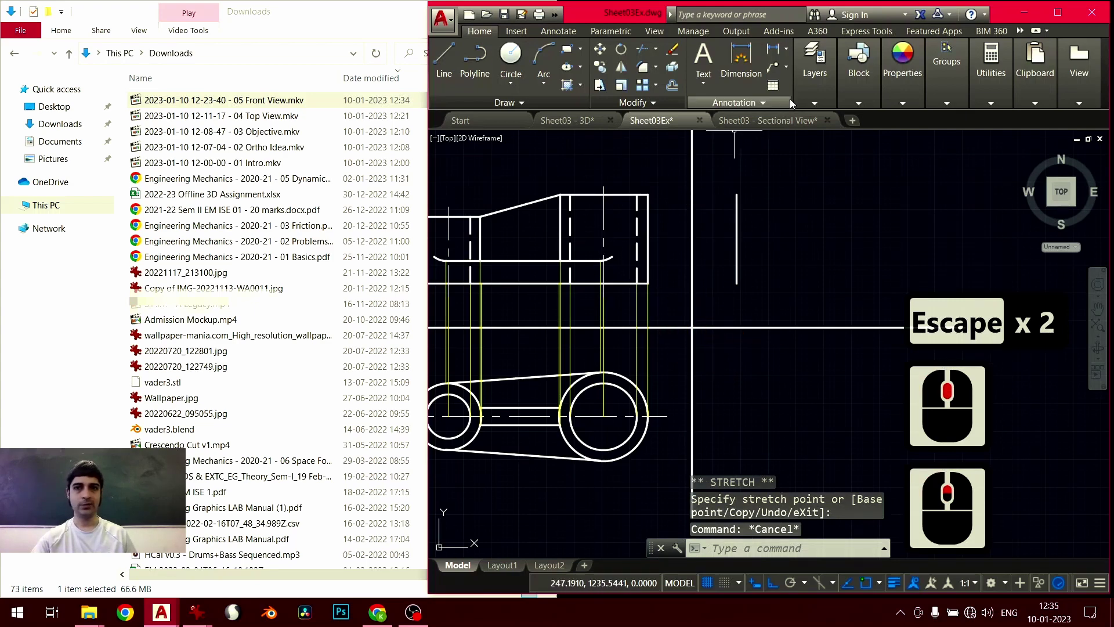
click(815, 103)
click(906, 121)
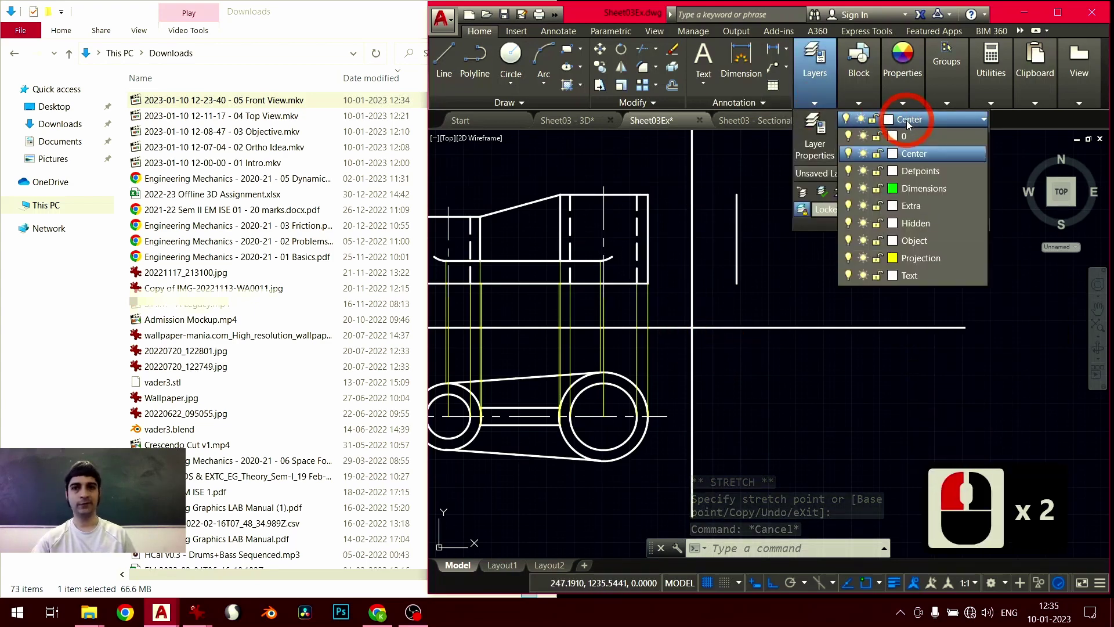
click(929, 259)
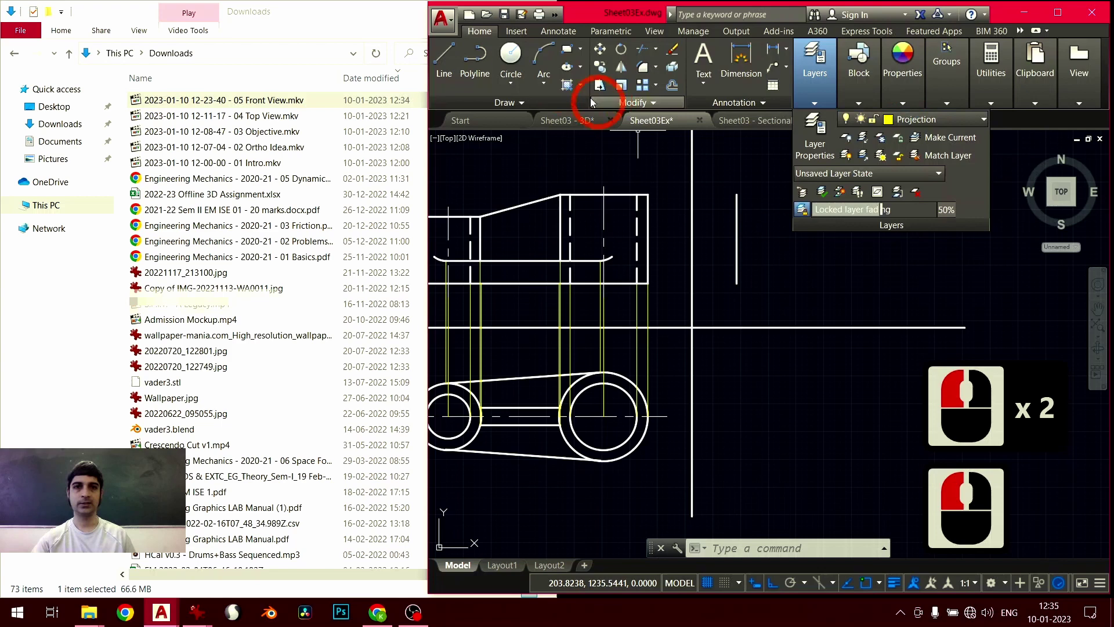
click(444, 58)
click(649, 196)
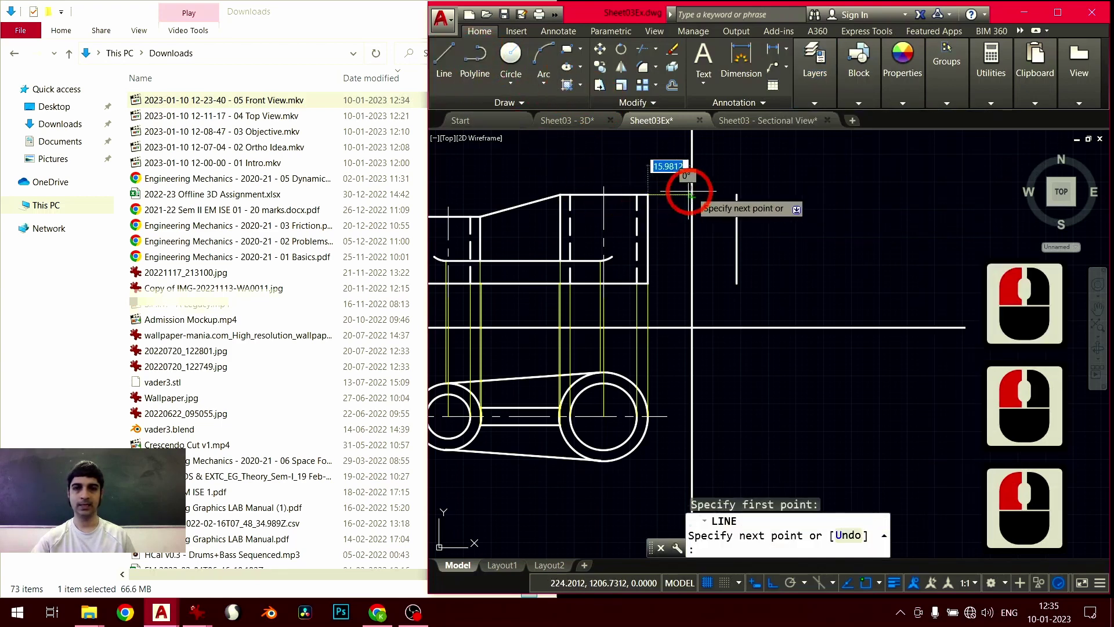
key(Return)
Draw a horizontal projection line from the smaller cylinder's inner top corner to the side view's vertical edge
key(Return)
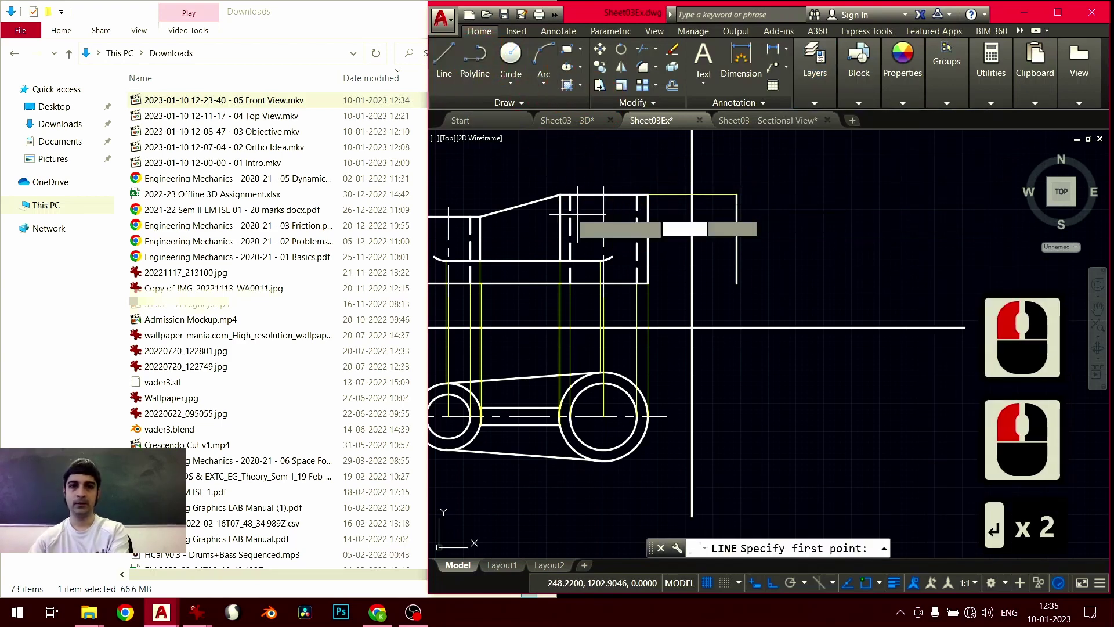
click(480, 217)
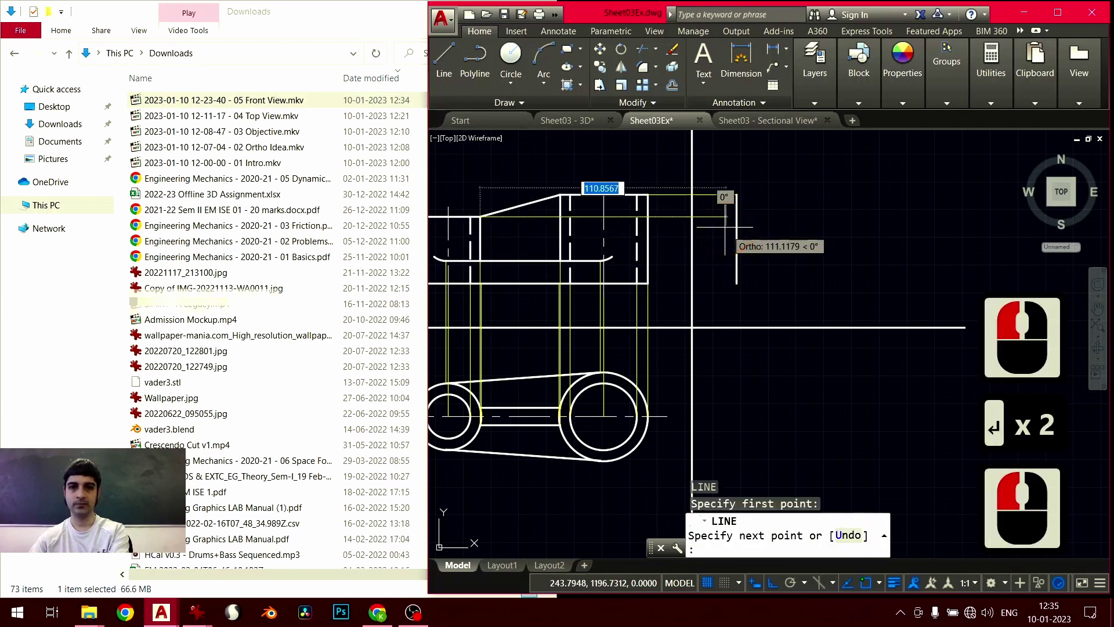
click(683, 259)
key(Return)
Draw a horizontal projection line from the connecting web's upper edge, where its curved end begins, to the side view's vertical edge
key(Return)
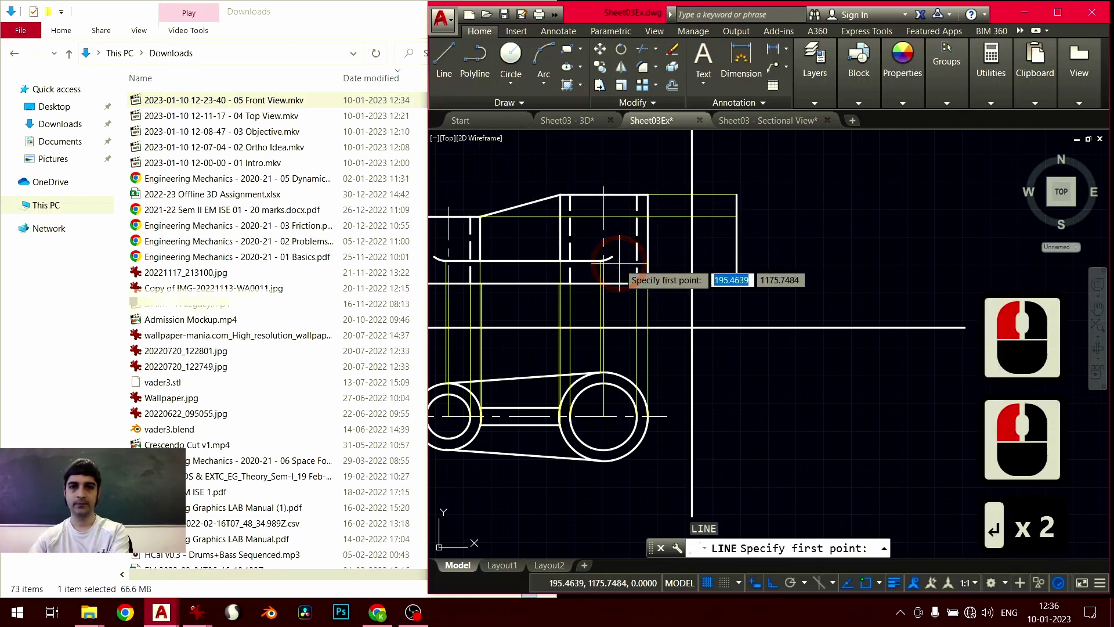
scroll(619, 263, up, 2)
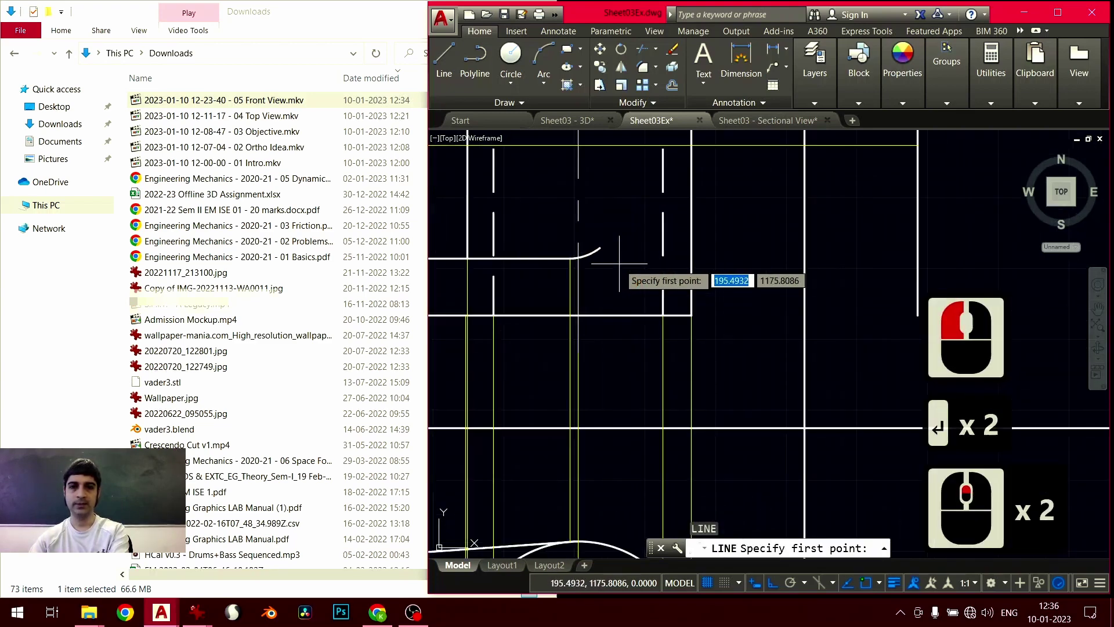
click(570, 258)
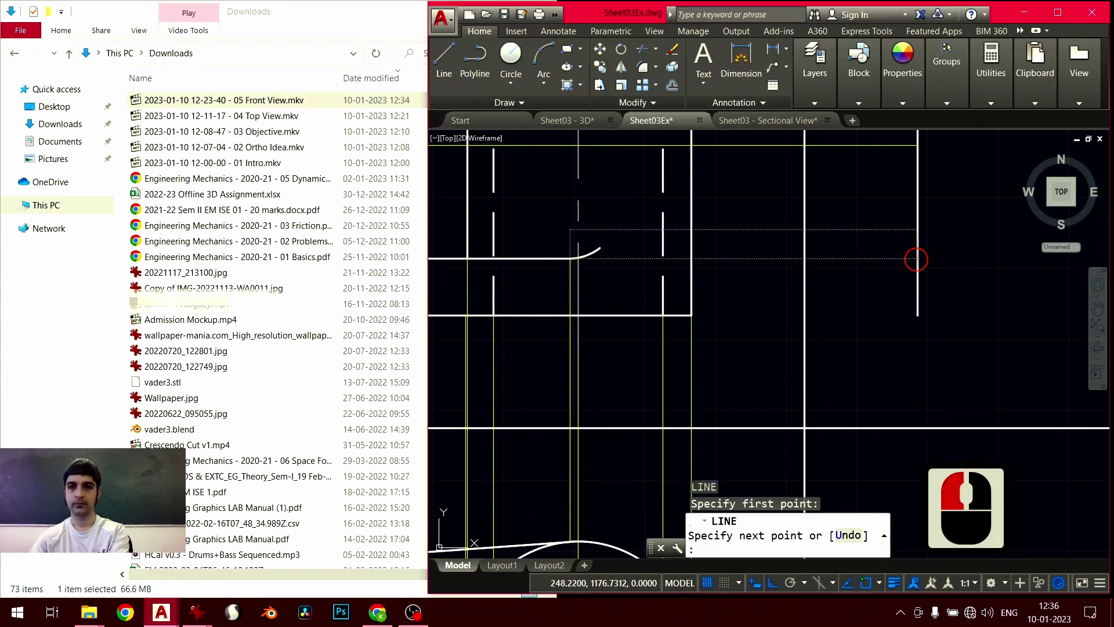
click(916, 259)
key(Return)
Draw a horizontal projection line from the front view's outer base corner to the lower end of the side view's edge
key(Return)
click(691, 315)
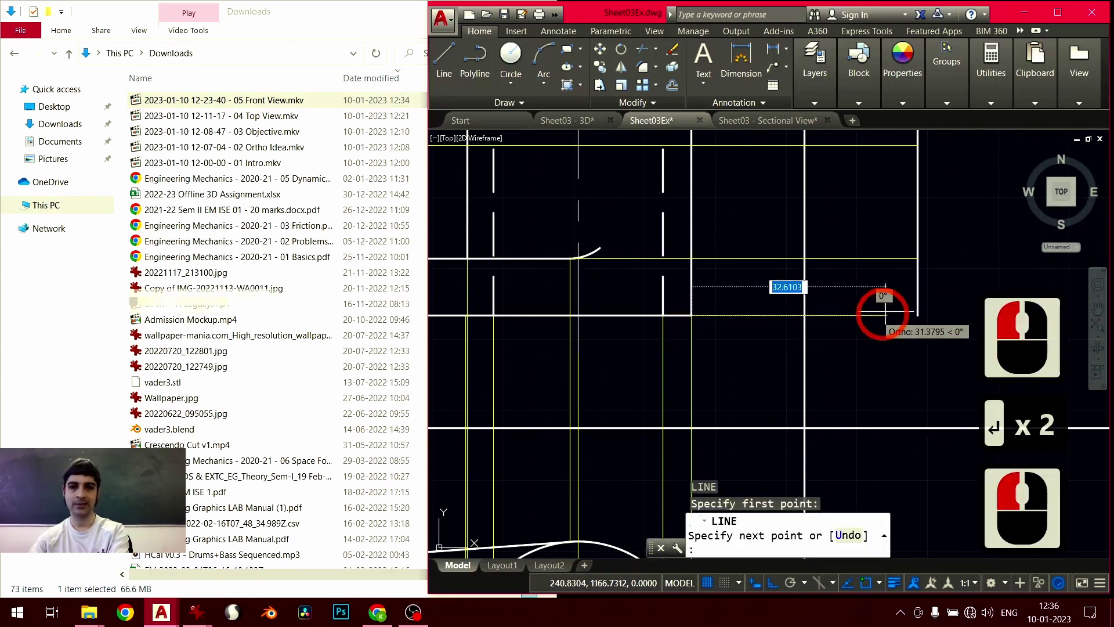
click(918, 316)
key(Return)
scroll(803, 324, down, 4)
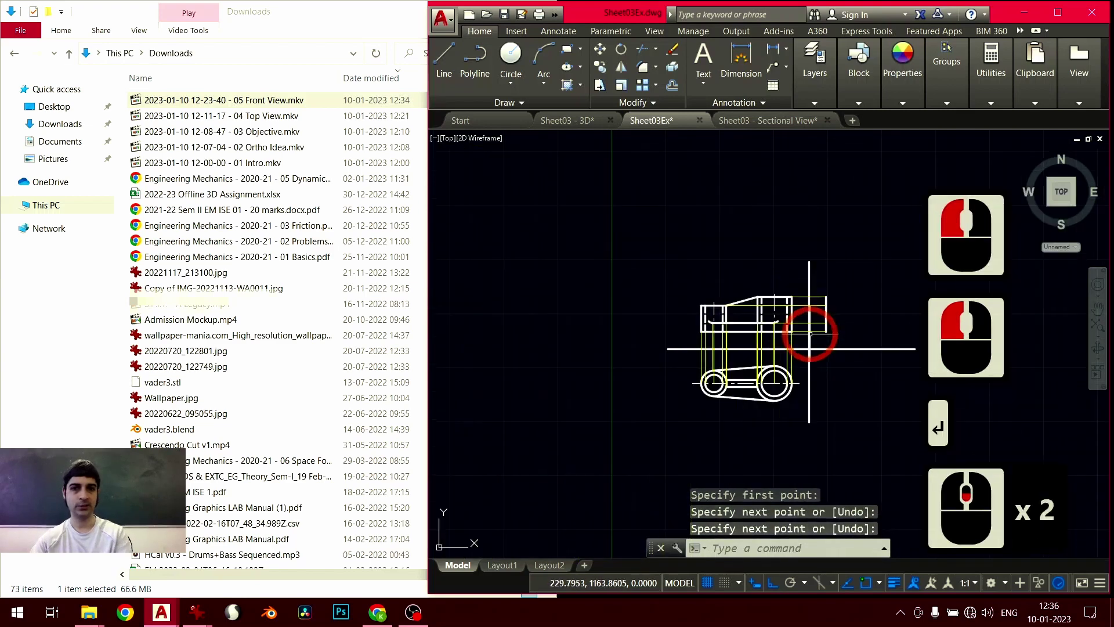
mouse_move(708, 291)
middle_down()
mouse_move(629, 276)
mouse_move(714, 303)
mouse_move(719, 330)
mouse_move(691, 381)
middle_up()
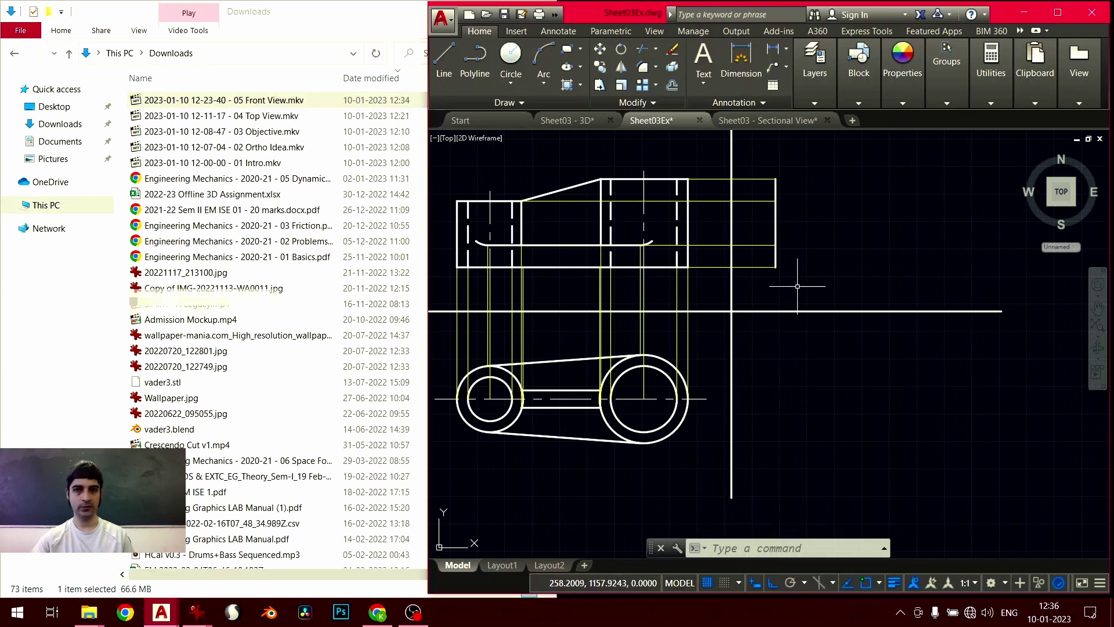
Examine the diagonal transfer line and its projection lines in the Sheet03 - Sectional View drawing, and return to Sheet03Ex to view the top view
click(772, 121)
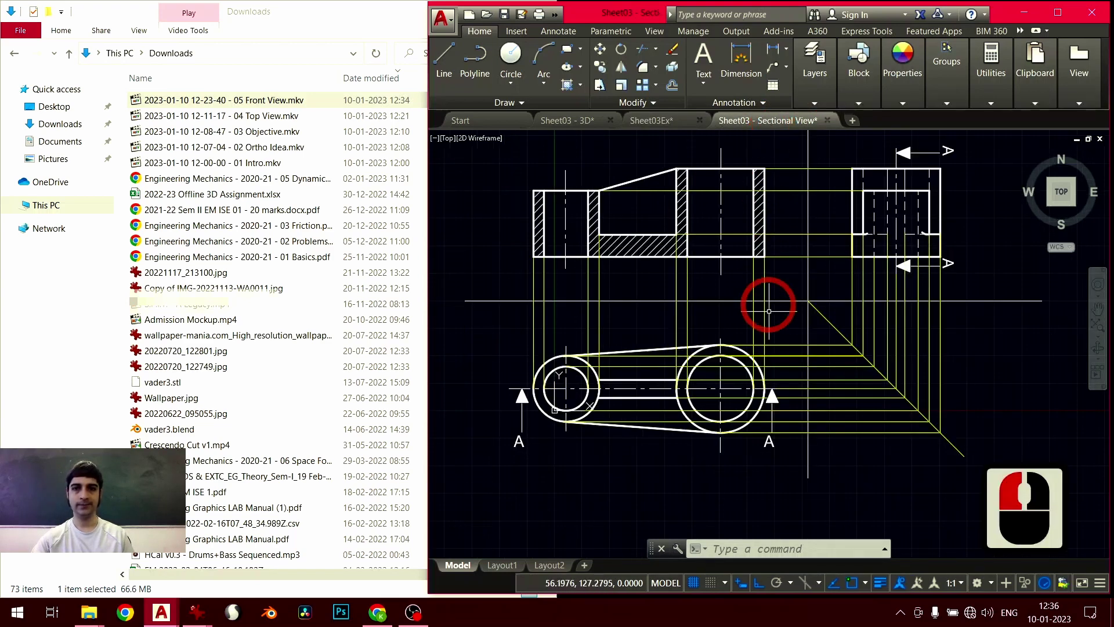
scroll(788, 371, up, 2)
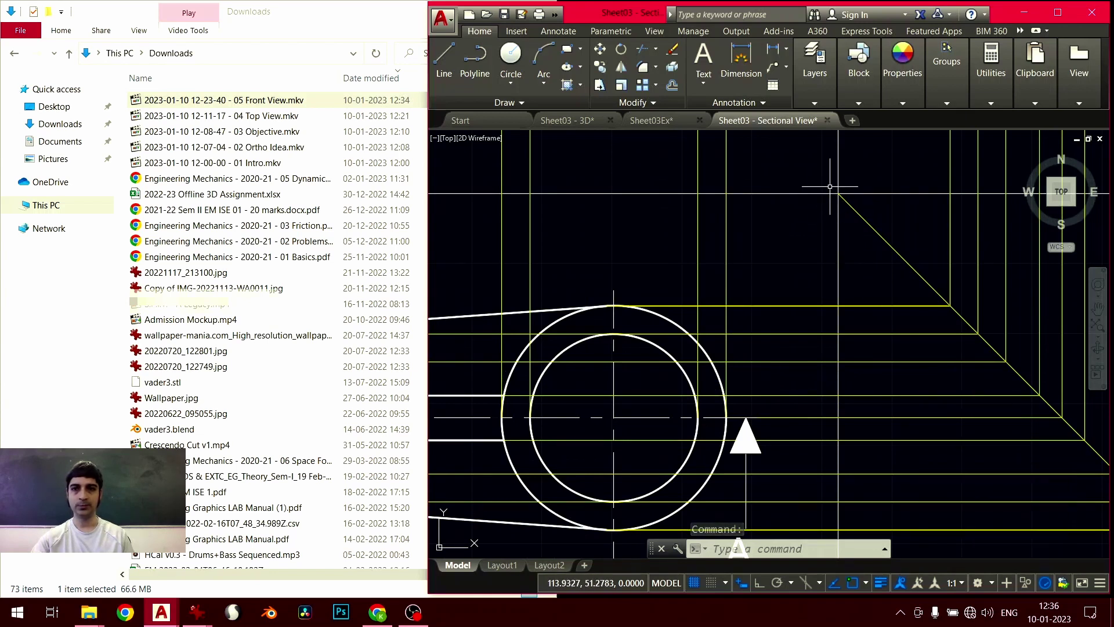
middle_drag(882, 334, 605, 362)
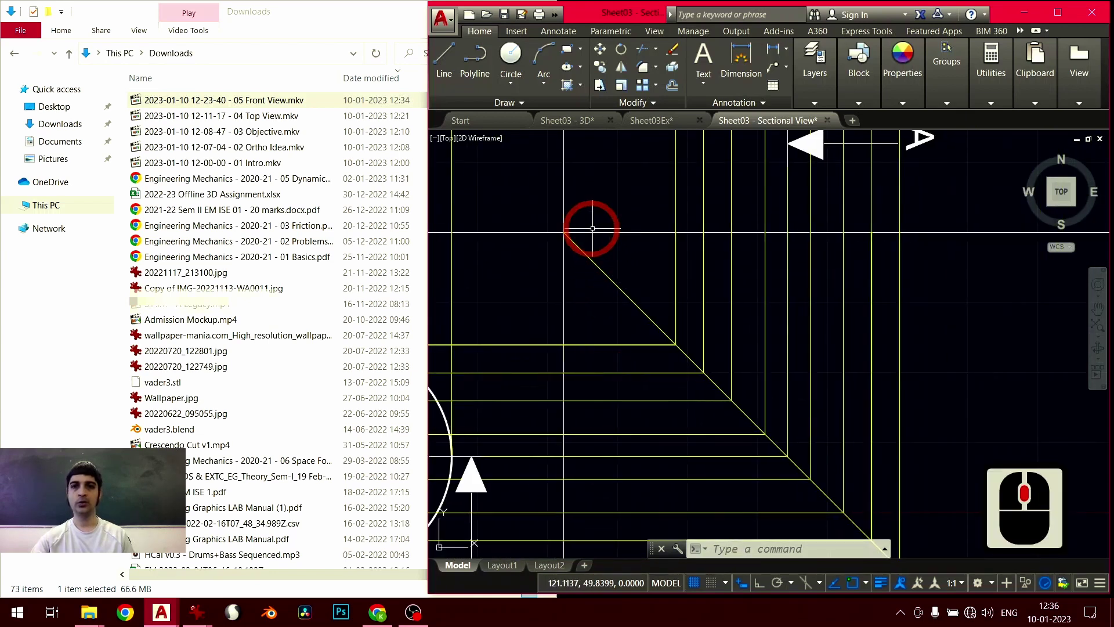
scroll(779, 367, down, 3)
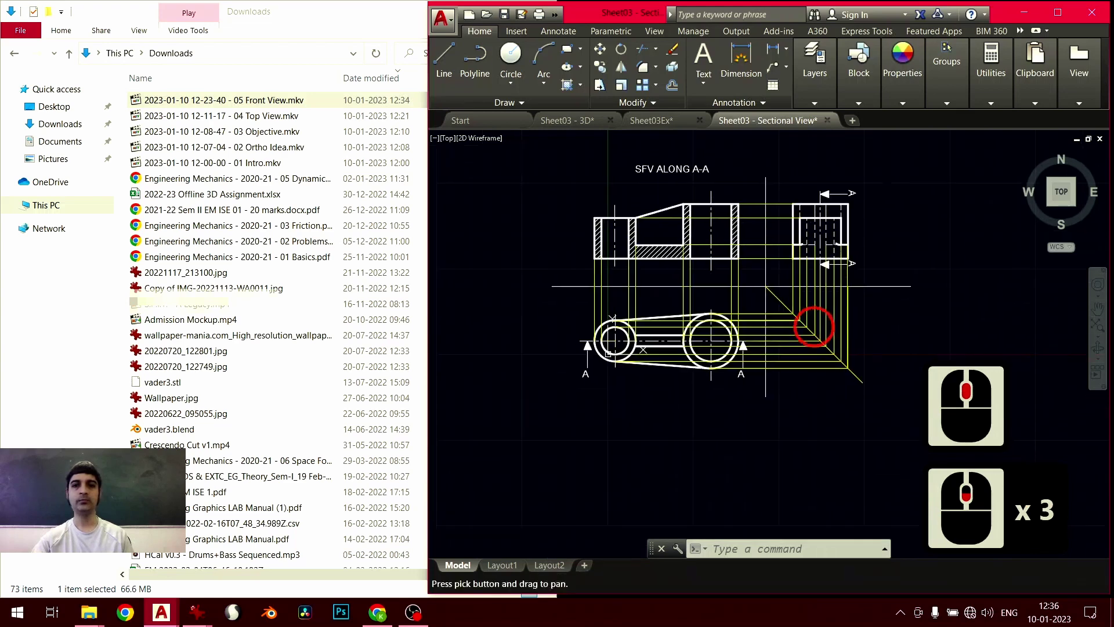
mouse_move(809, 323)
middle_down()
mouse_move(672, 336)
mouse_move(633, 388)
middle_up()
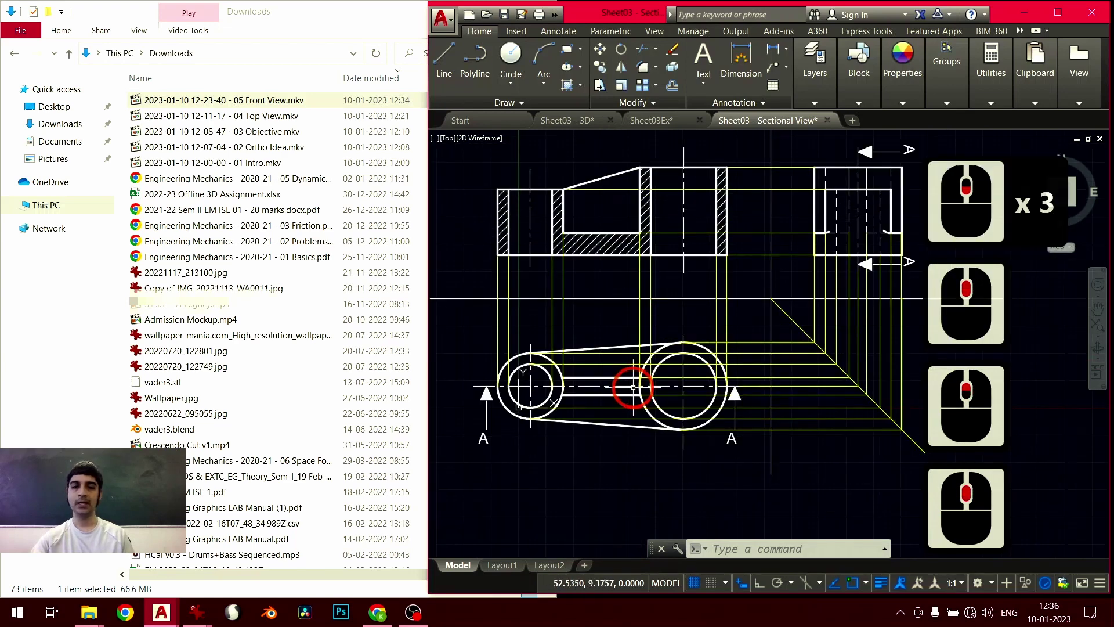
click(651, 121)
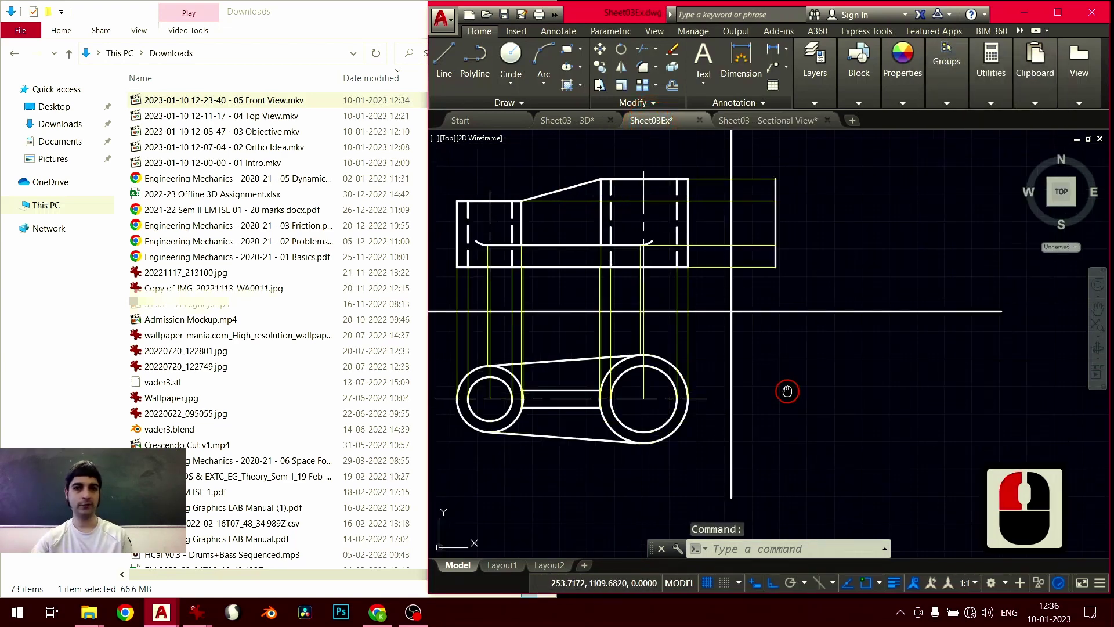
middle_drag(788, 392, 801, 371)
scroll(842, 382, up, 2)
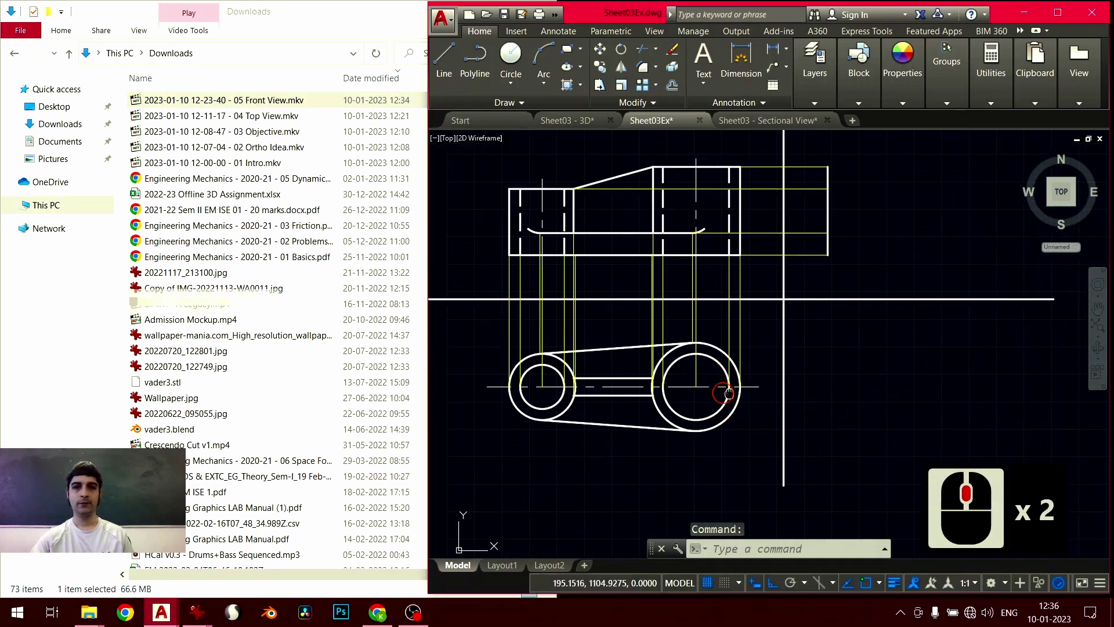
scroll(699, 401, up, 1)
middle_drag(494, 392, 579, 376)
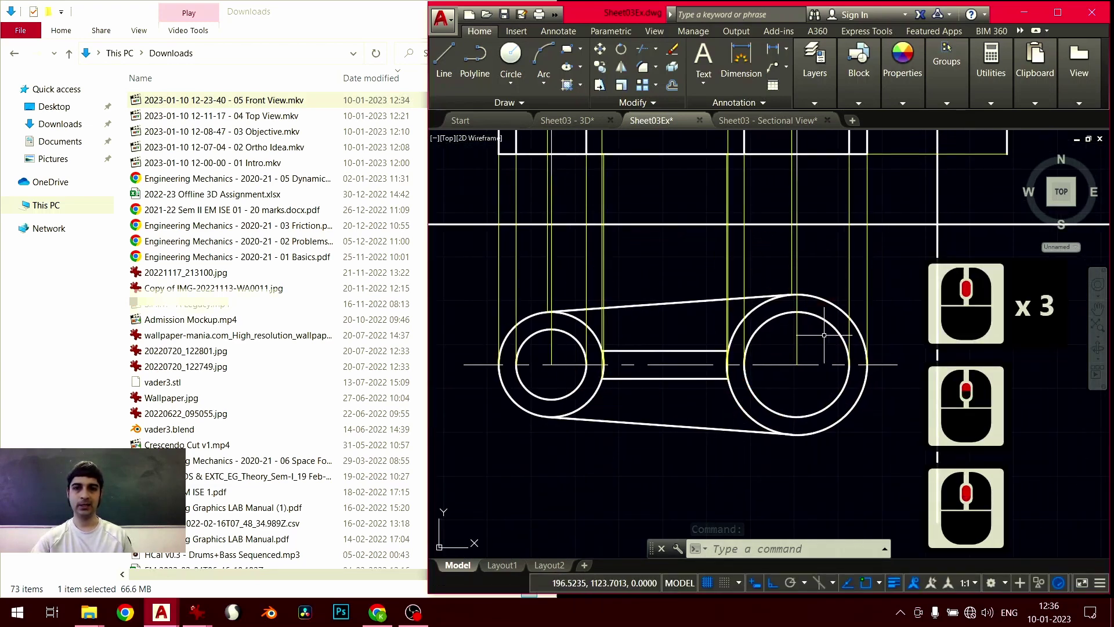
middle_drag(794, 376, 622, 386)
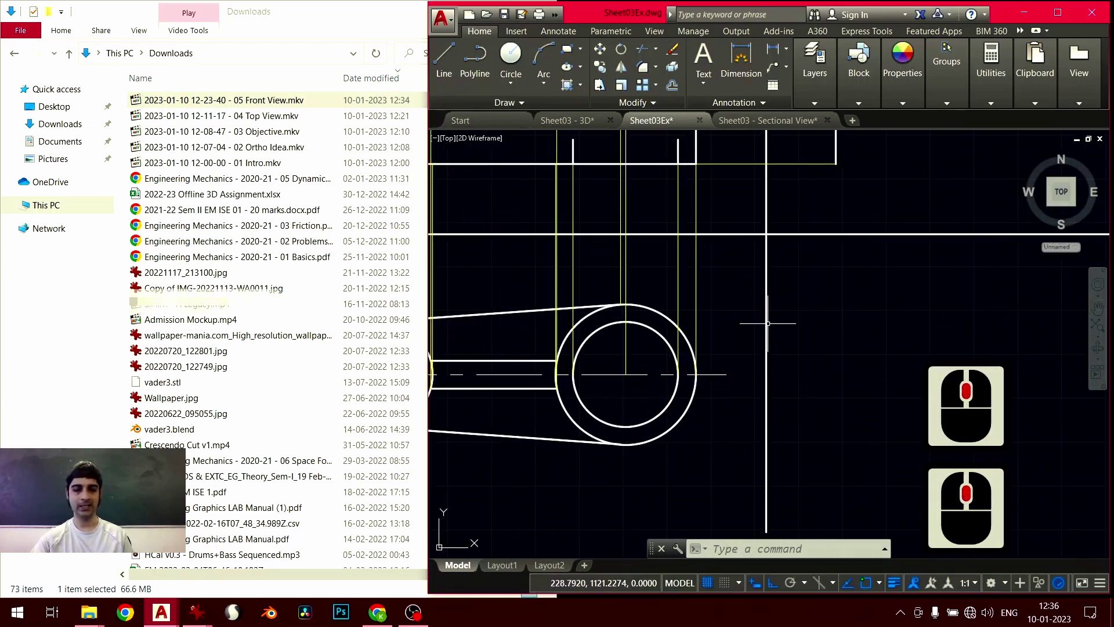
scroll(767, 324, down, 1)
middle_drag(757, 334, 752, 348)
Turn off the Nearest object snap, keeping the other snap modes enabled, for drawing projection lines on the Projection layer
double_click(820, 87)
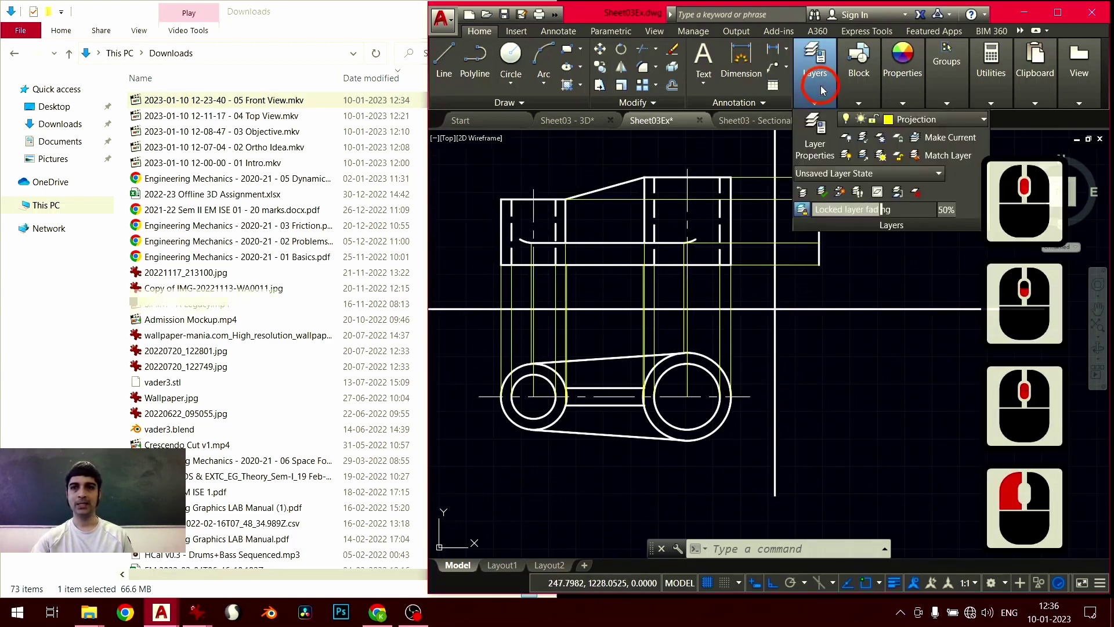
click(445, 56)
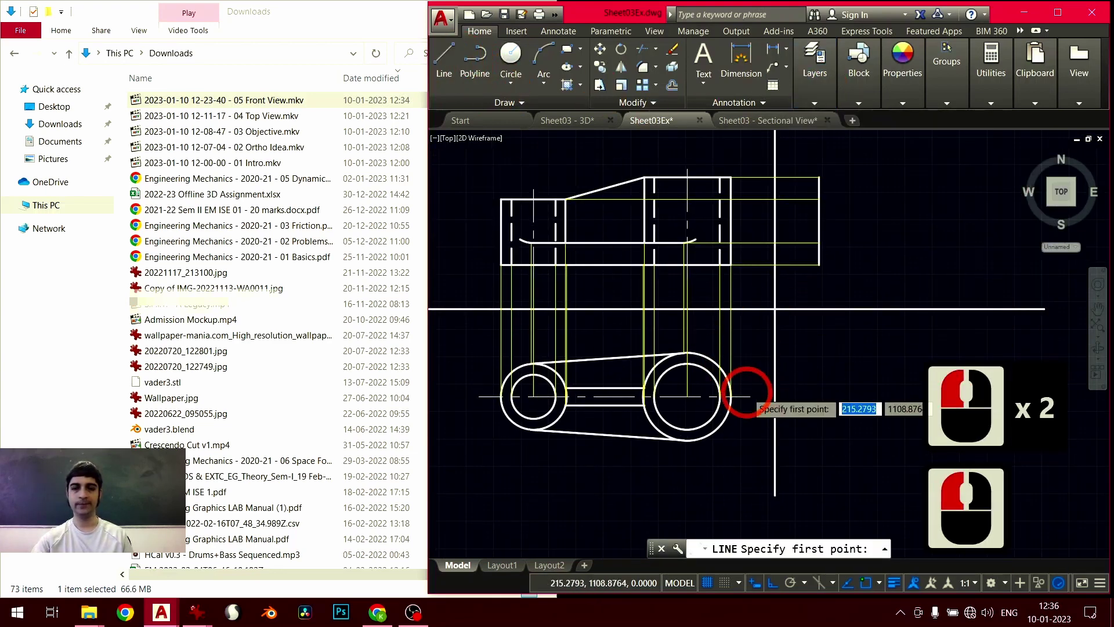
scroll(748, 387, up, 3)
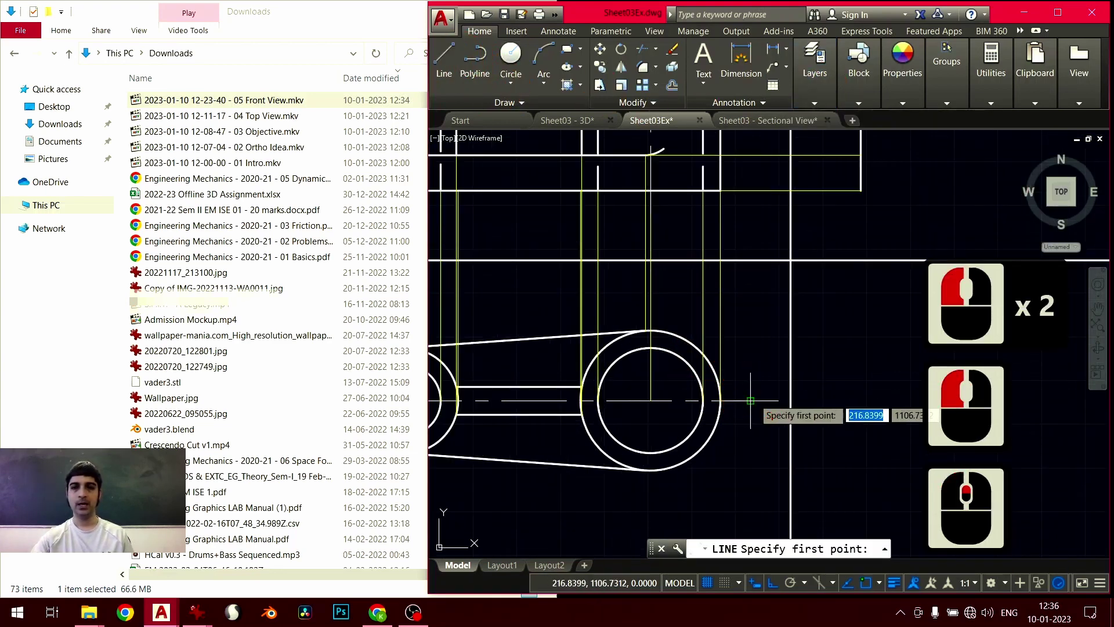
click(879, 584)
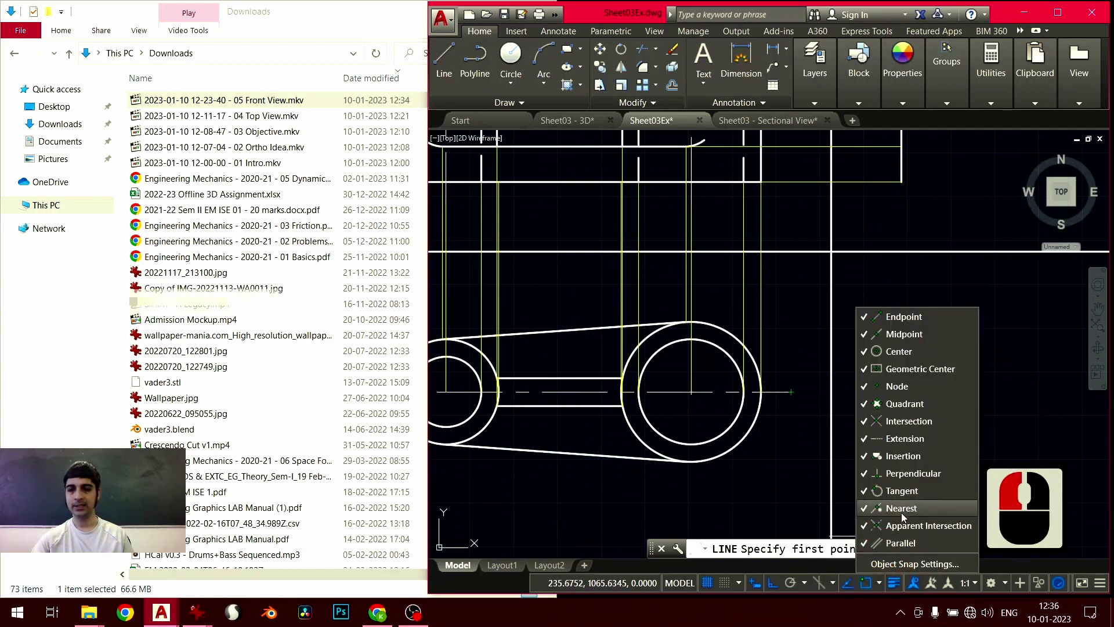
click(886, 567)
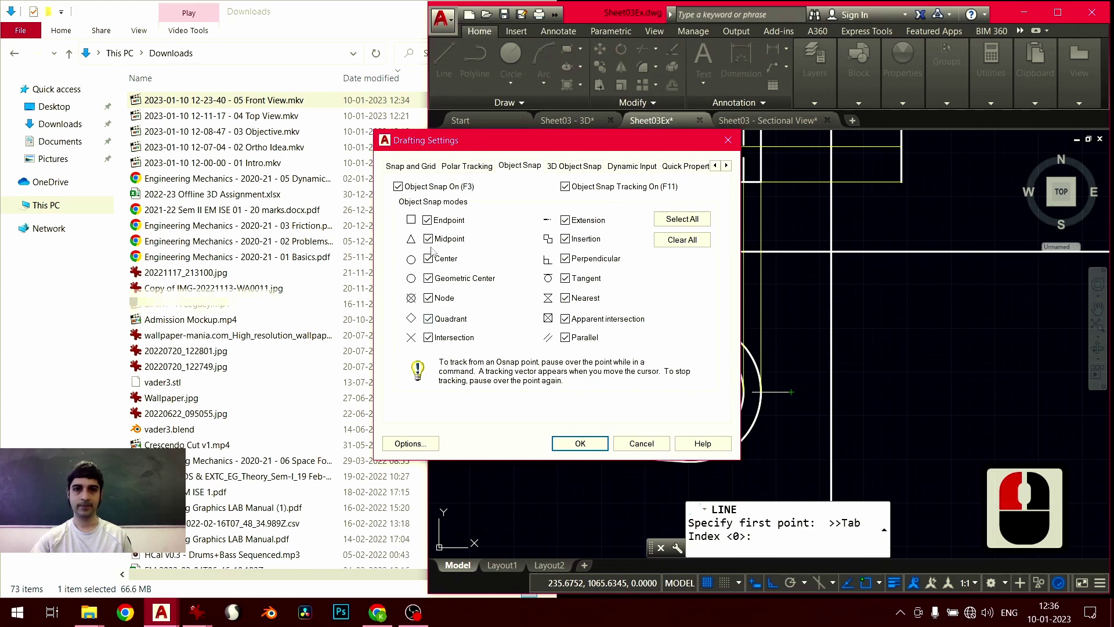
click(568, 303)
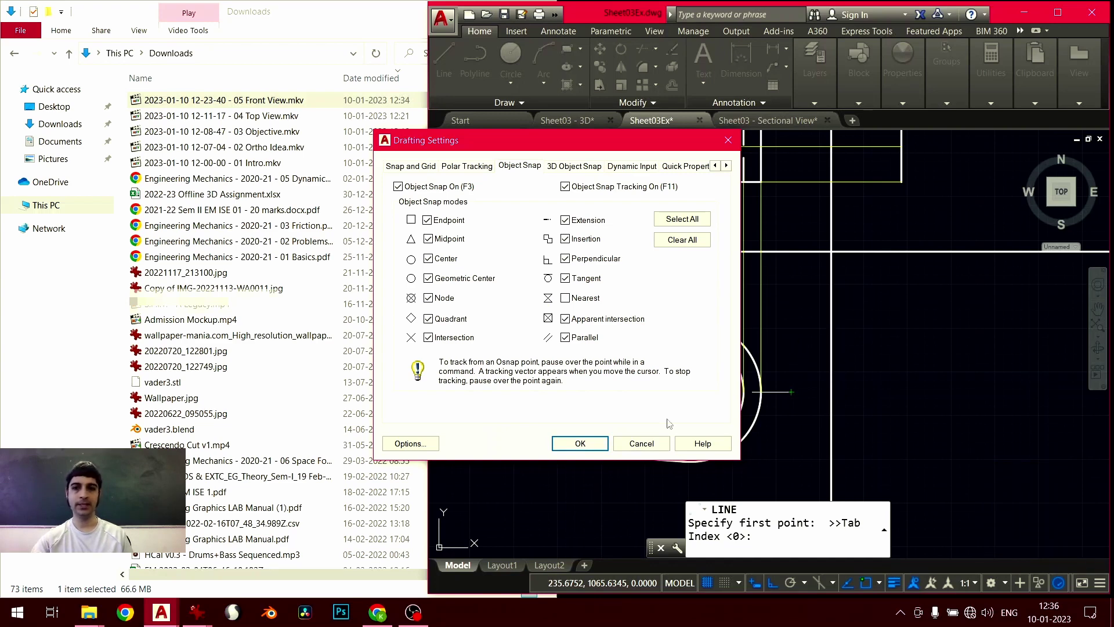
click(595, 447)
Draw a horizontal projection line from the topmost point of the larger cylinder's outer circle in the top view to the vertical reference line
middle_drag(596, 428, 666, 422)
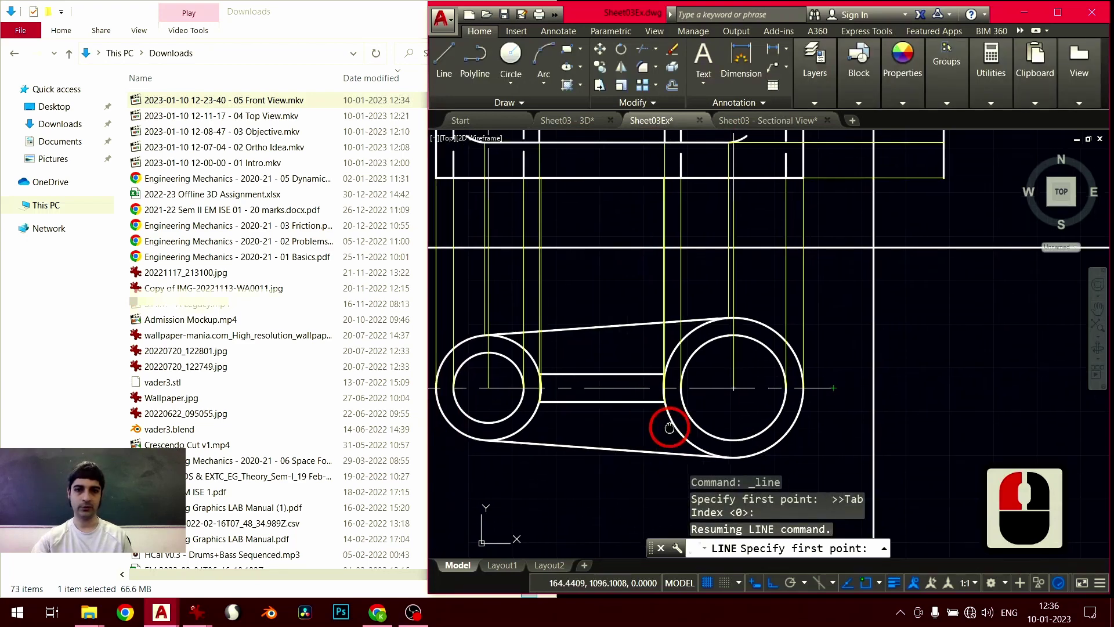
scroll(743, 347, up, 5)
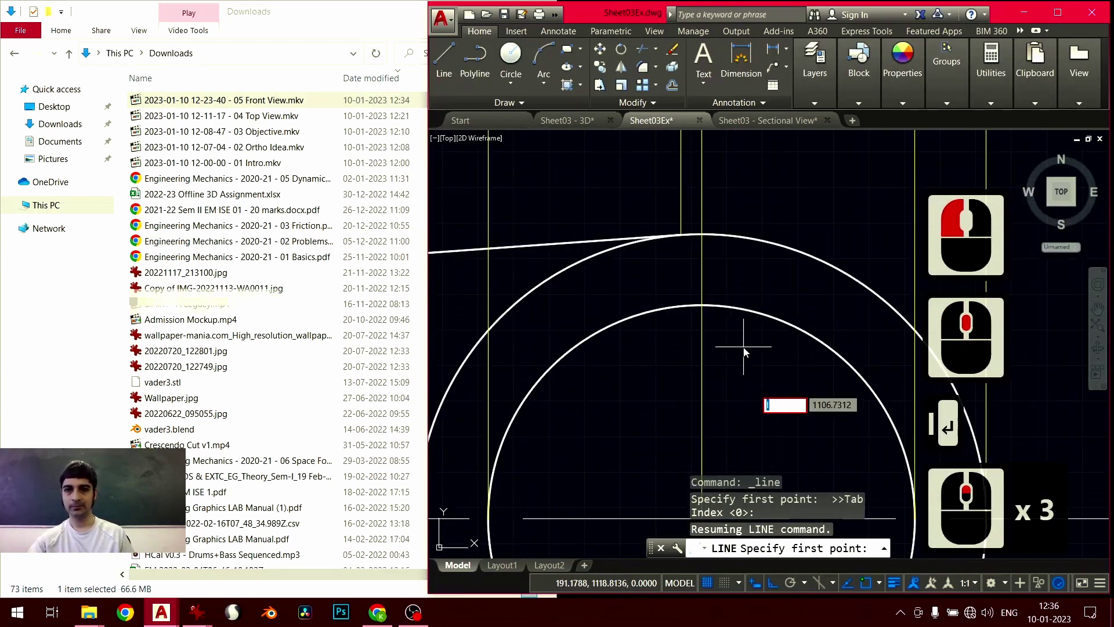
click(528, 308)
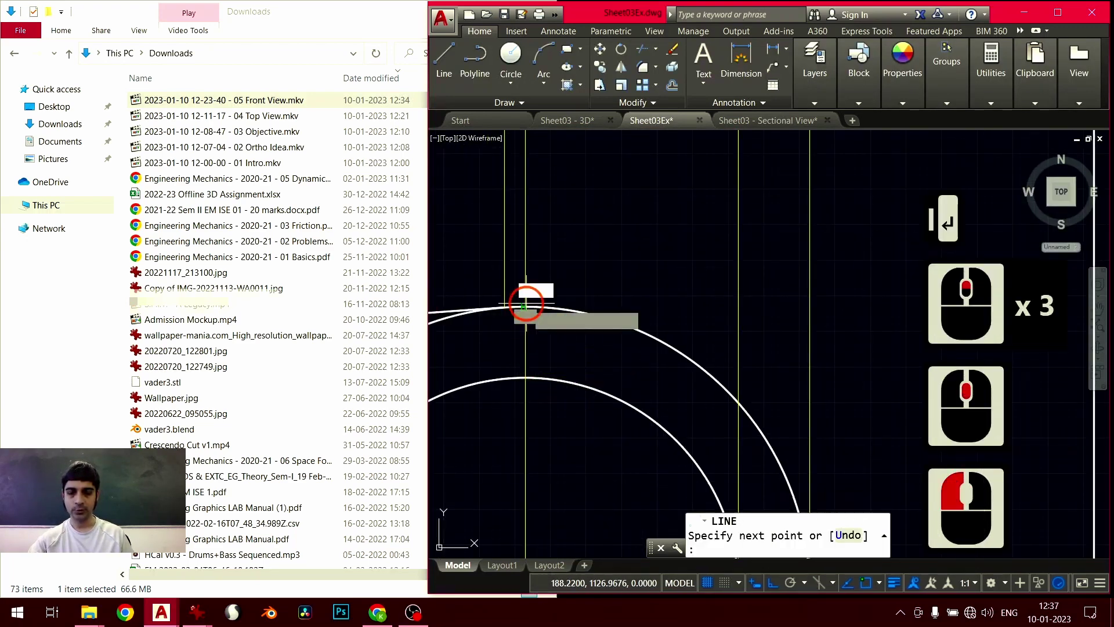
scroll(530, 305, down, 3)
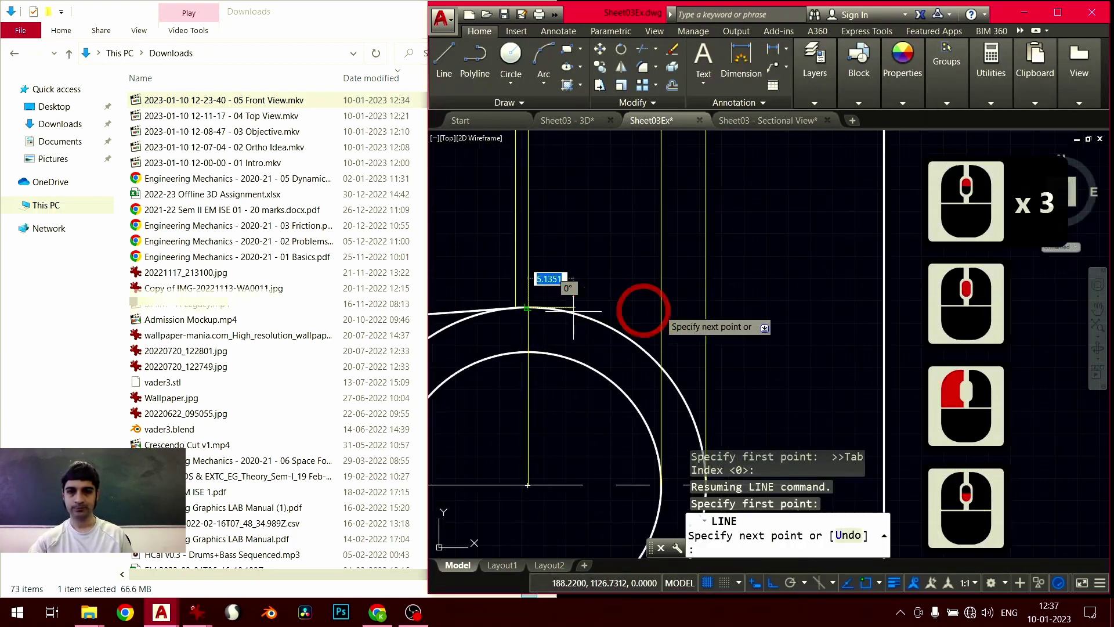
click(884, 307)
key(Return)
Draw a horizontal projection line from the upper tangent point on the larger cylinder's outer circle to the vertical reference line
key(Return)
scroll(580, 342, up, 3)
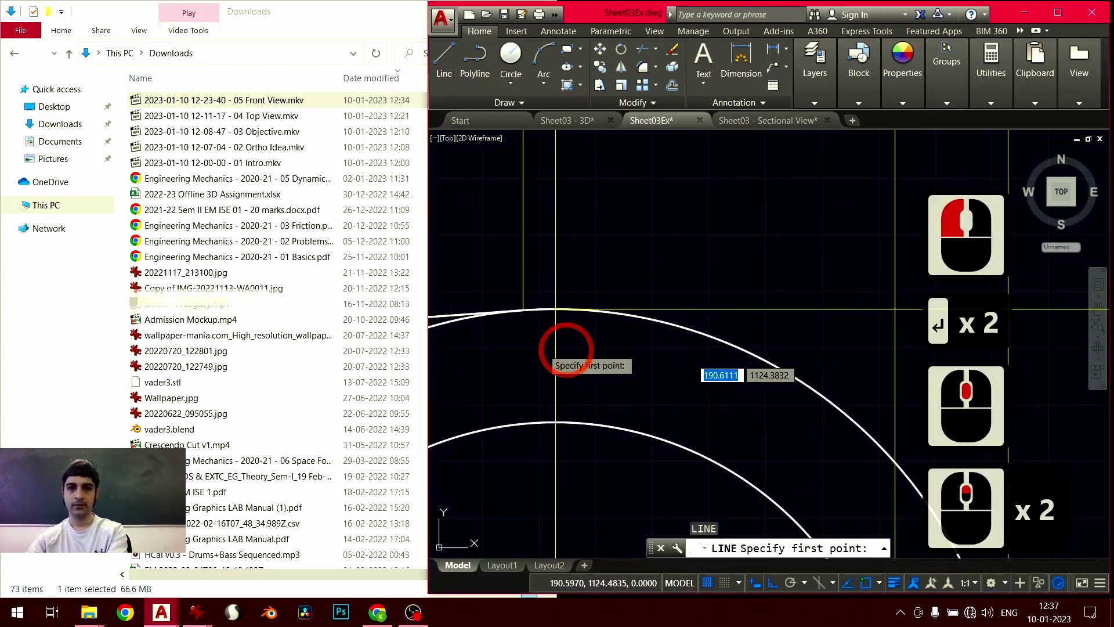
click(523, 311)
scroll(828, 368, up, 5)
middle_drag(833, 368, 371, 385)
scroll(515, 338, up, 5)
middle_drag(526, 338, 933, 480)
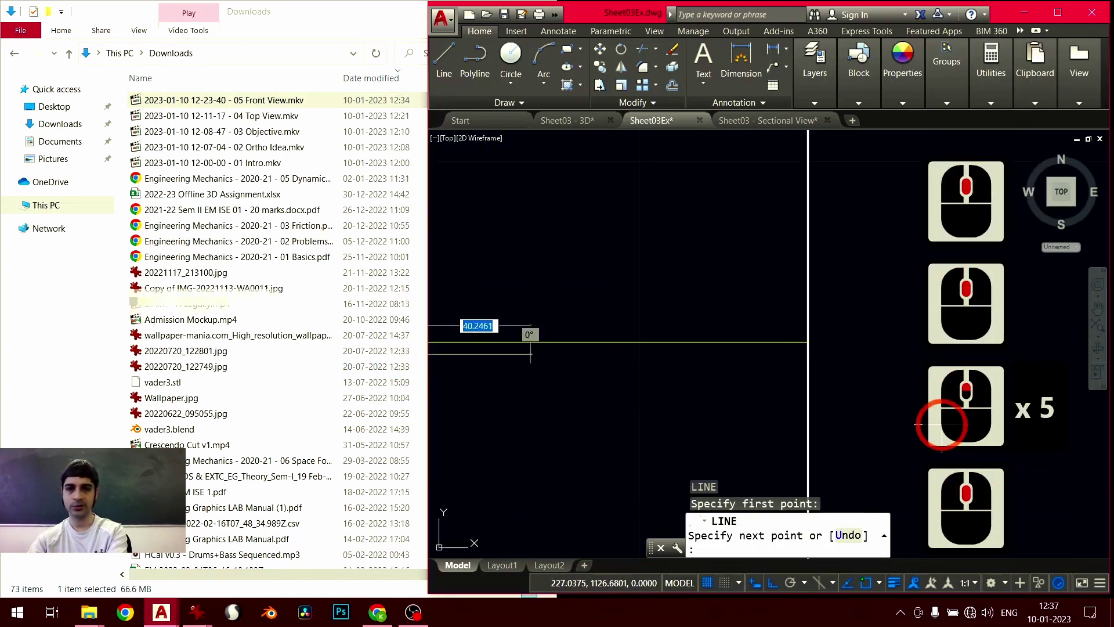
scroll(801, 347, up, 3)
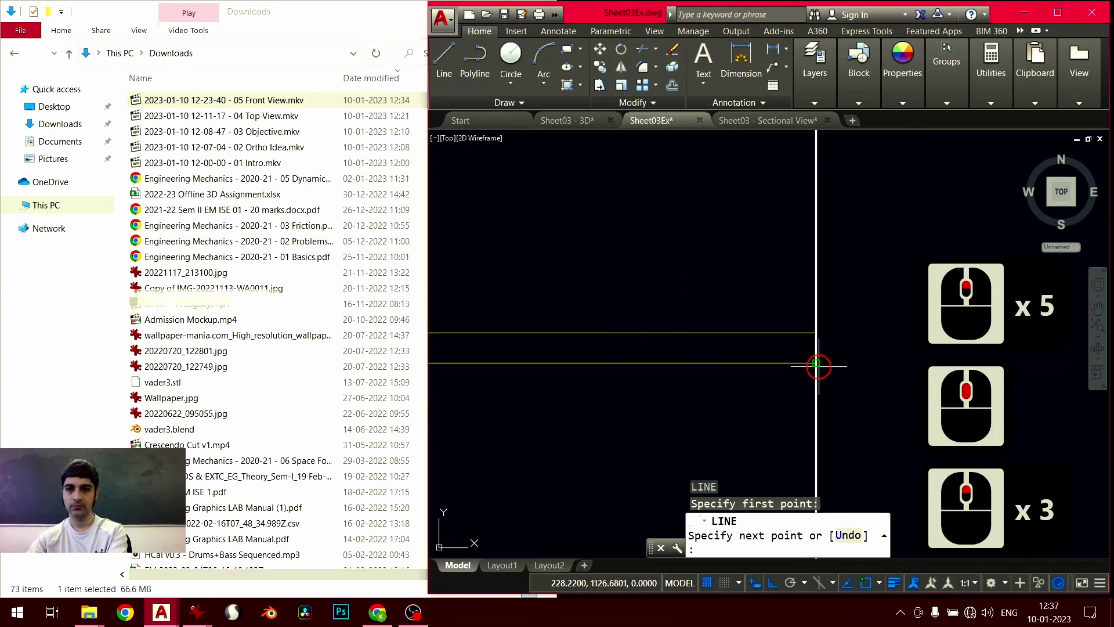
click(816, 363)
key(Return)
Draw a horizontal projection line from the topmost point of the larger cylinder's inner circle to the vertical reference line
scroll(687, 373, down, 8)
middle_drag(687, 373, 854, 305)
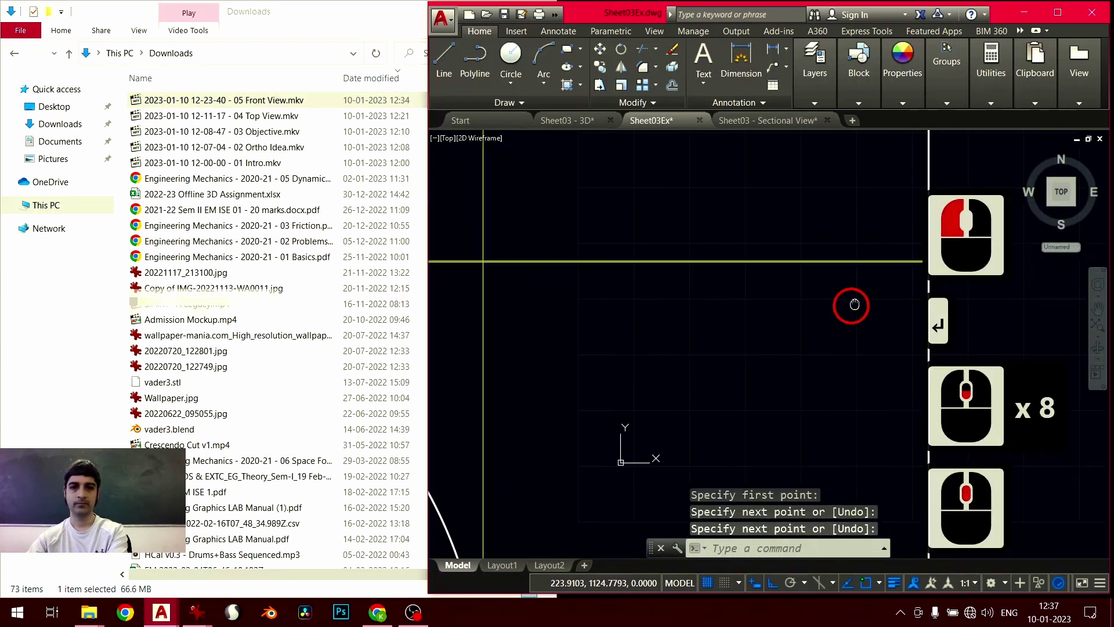
scroll(671, 398, up, 3)
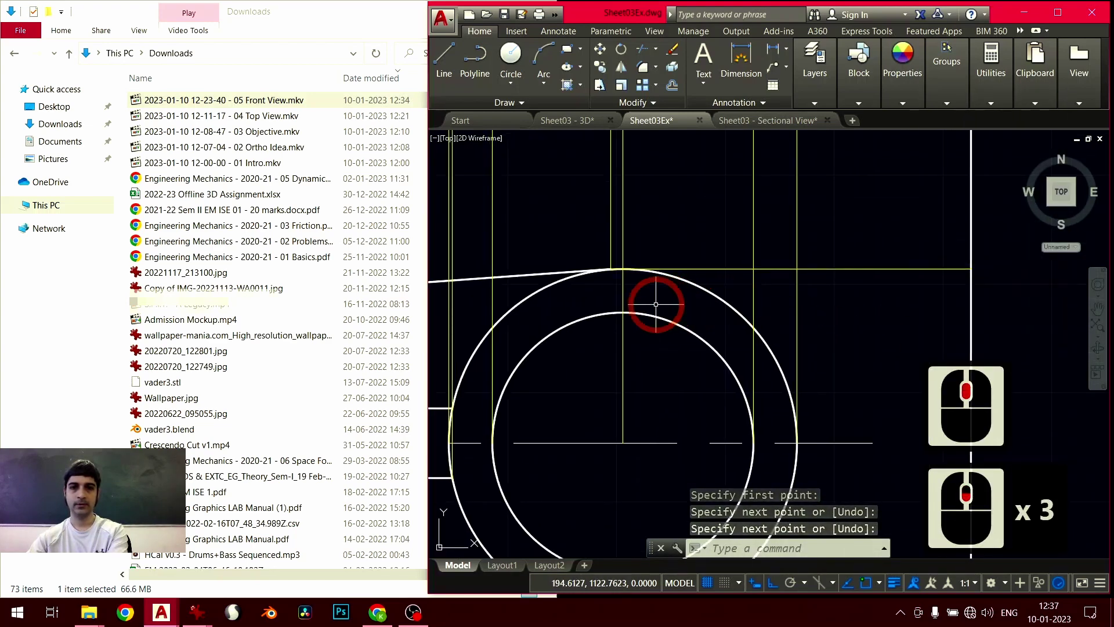
key(Return)
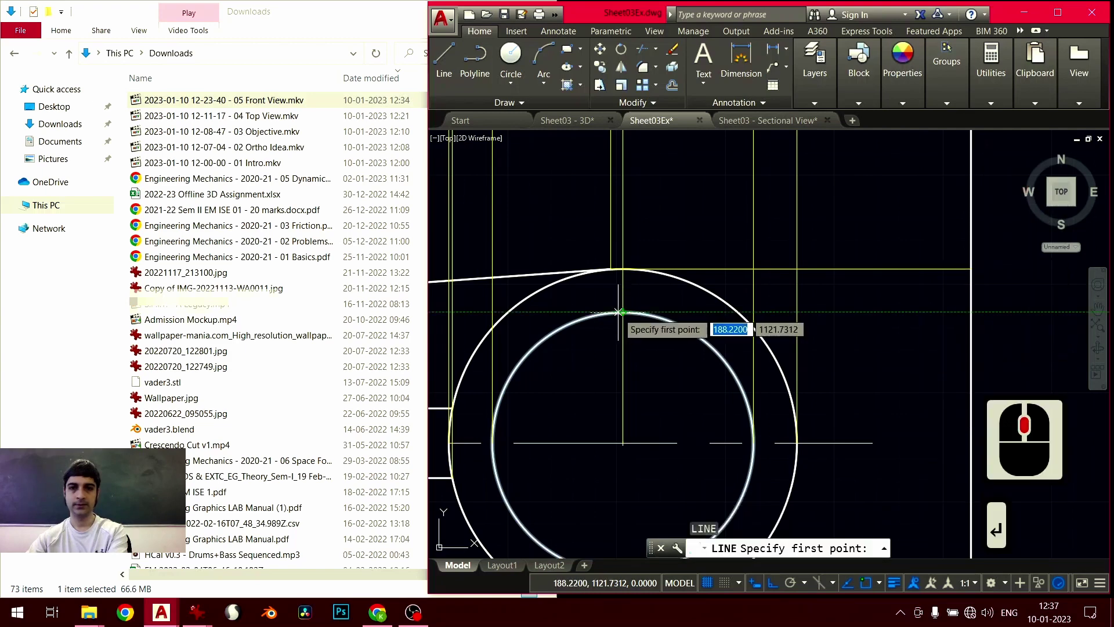
click(620, 312)
middle_drag(848, 348, 754, 343)
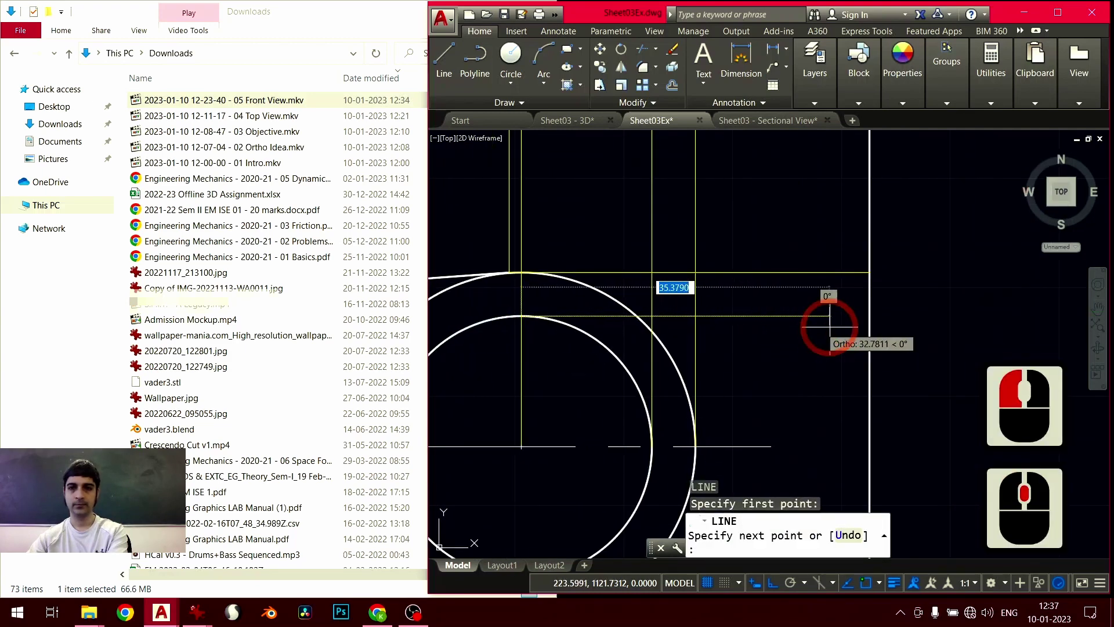
click(869, 320)
key(Return)
Stretch the inner circle's projection line back to the topmost point of the smaller cylinder's outer circle
middle_drag(608, 359, 864, 376)
click(870, 327)
click(849, 341)
scroll(769, 389, down, 4)
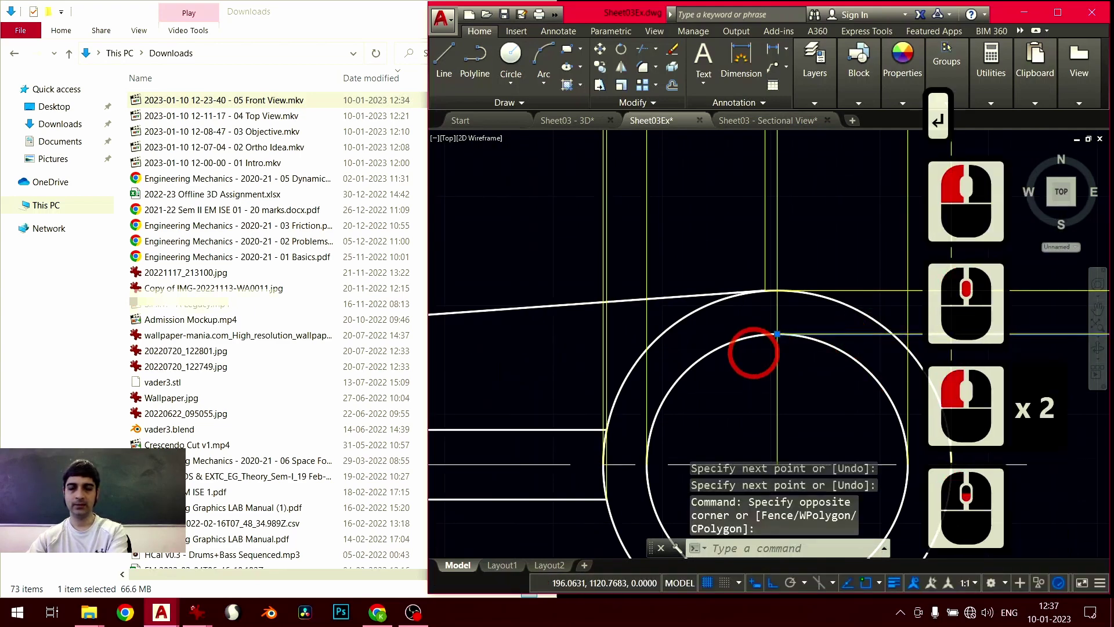
click(781, 364)
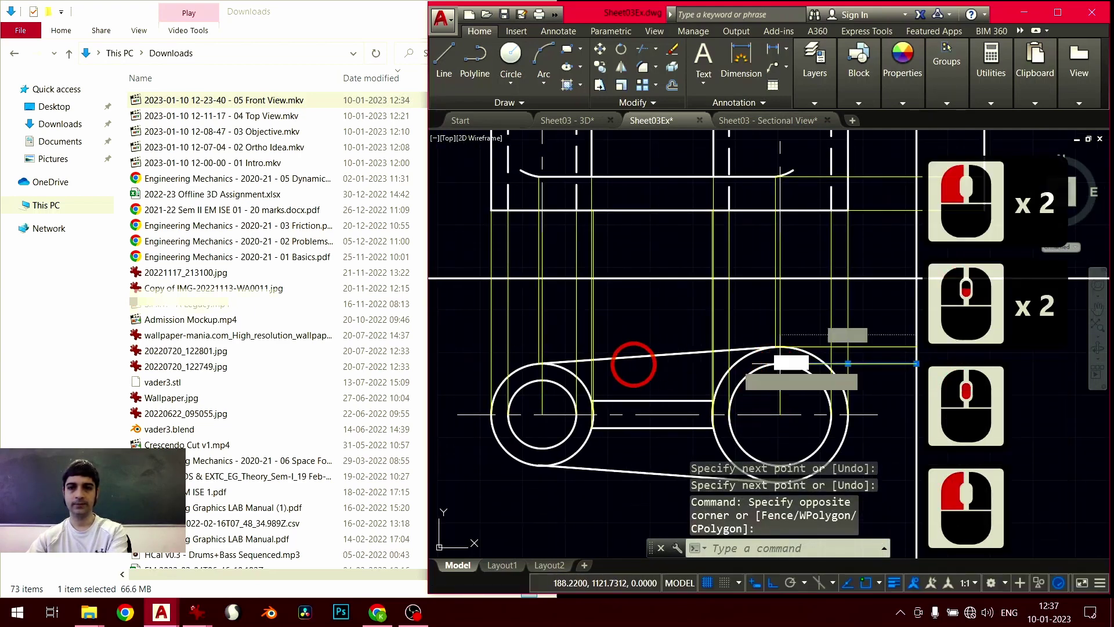
scroll(542, 365, up, 4)
scroll(638, 394, up, 8)
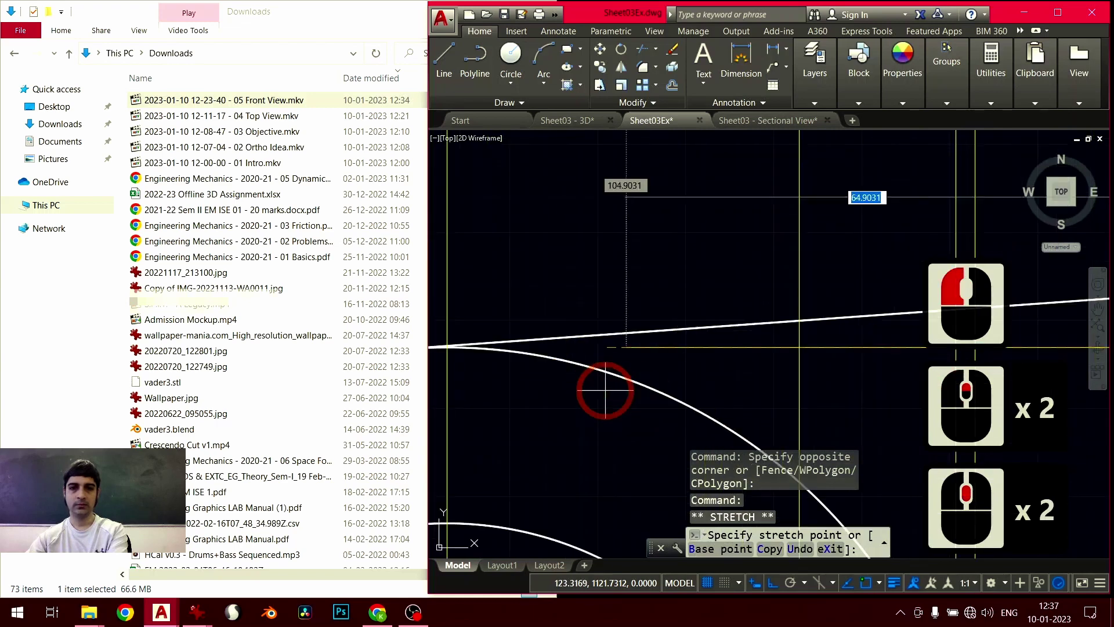
scroll(656, 365, up, 5)
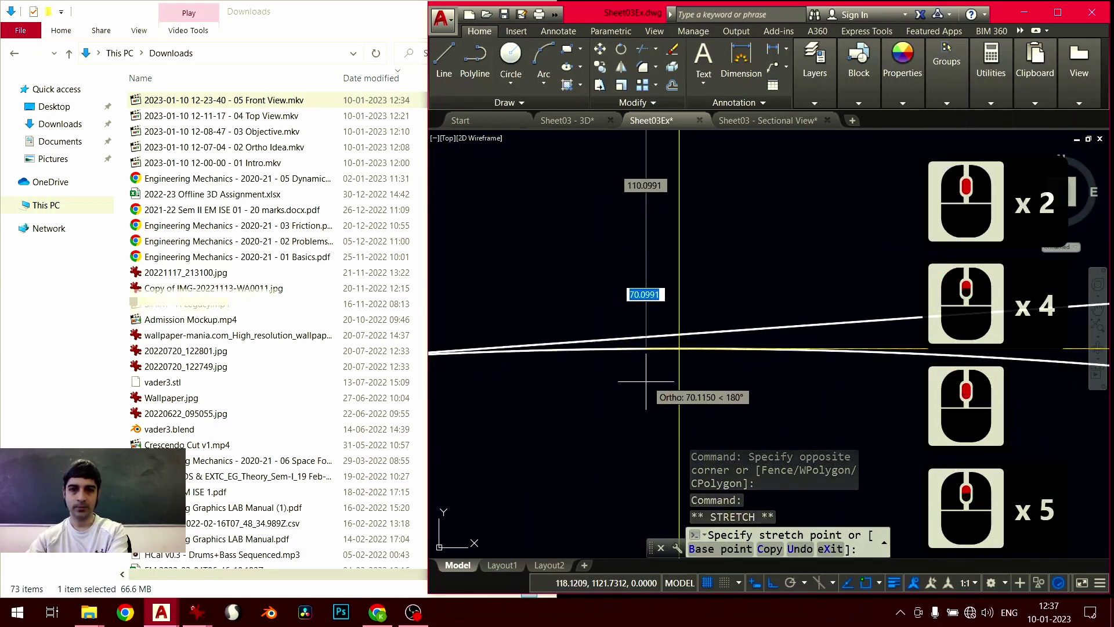
click(679, 348)
key(Return)
scroll(709, 429, down, 11)
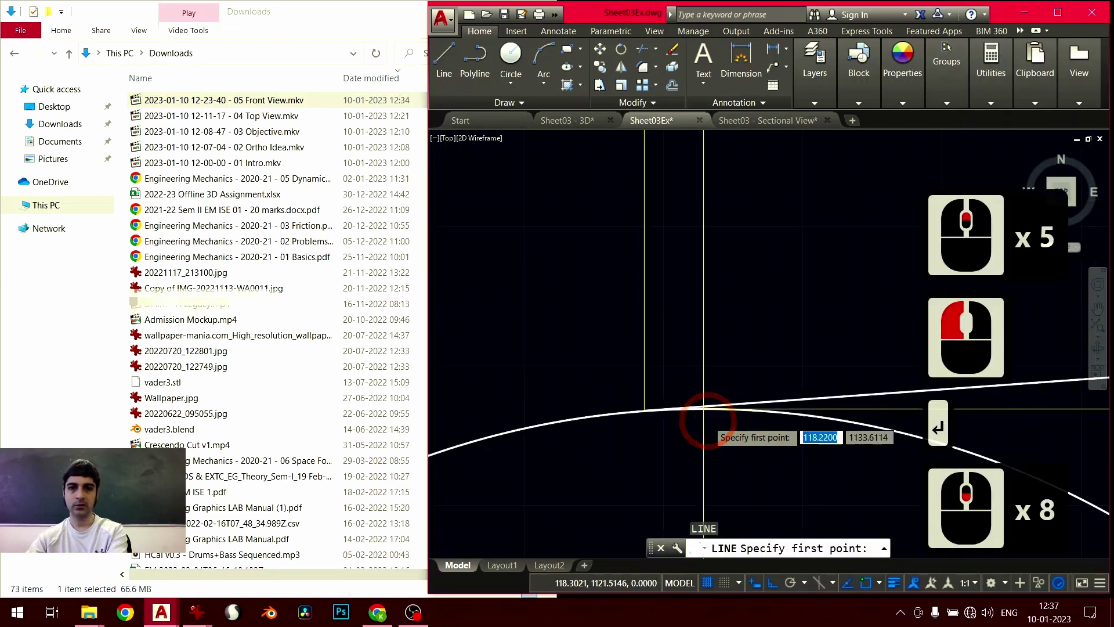
key(Escape)
Draw a horizontal projection line from the upper tangent point on the smaller cylinder's outer circle to the vertical reference line
scroll(726, 482, up, 2)
scroll(726, 486, down, 1)
scroll(714, 429, up, 1)
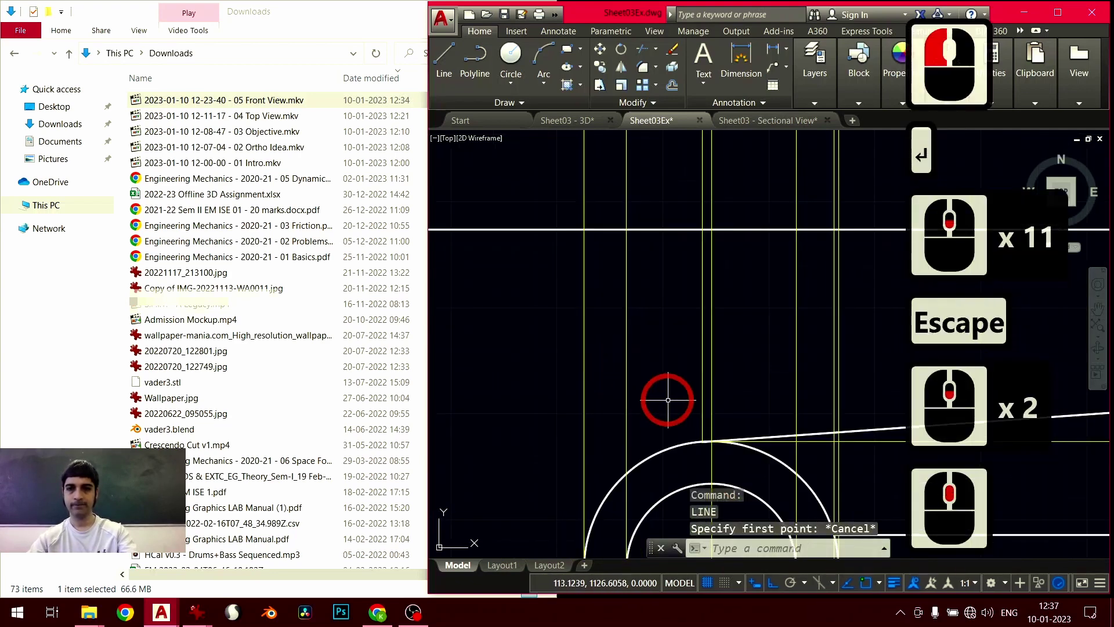
key(Escape)
text(l)
key(Return)
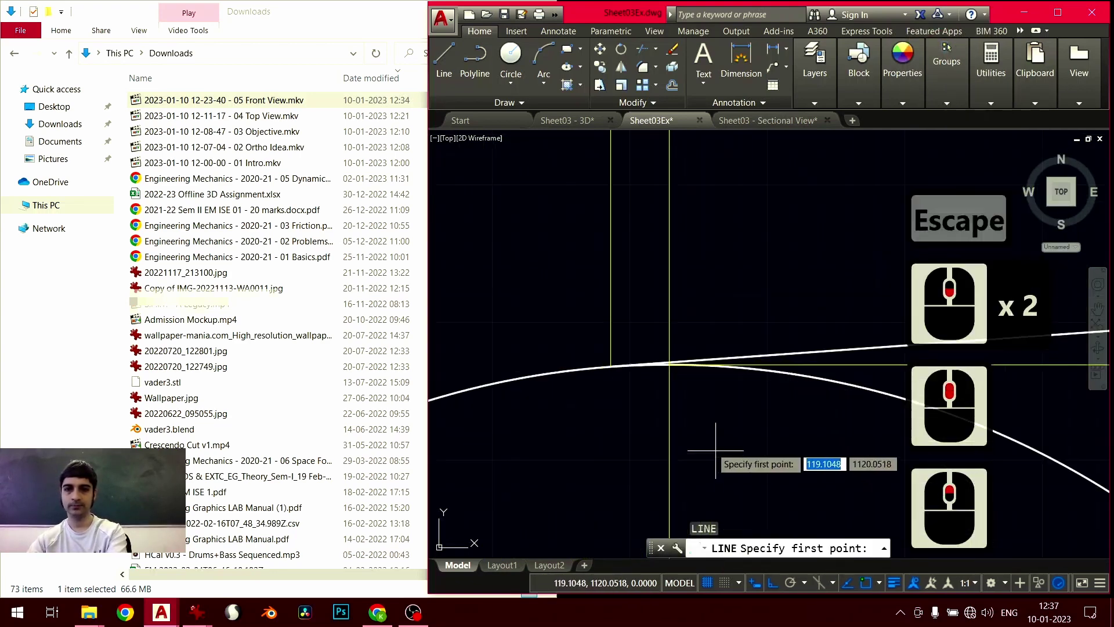
scroll(621, 464, up, 4)
scroll(564, 425, down, 1)
scroll(563, 425, up, 2)
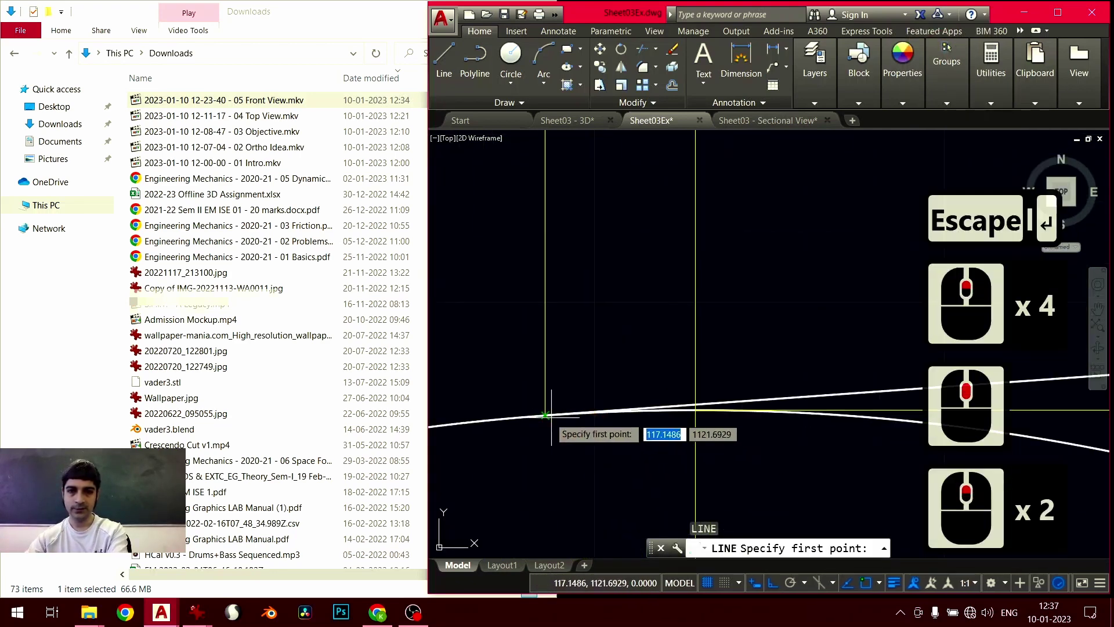
click(725, 436)
scroll(796, 442, down, 12)
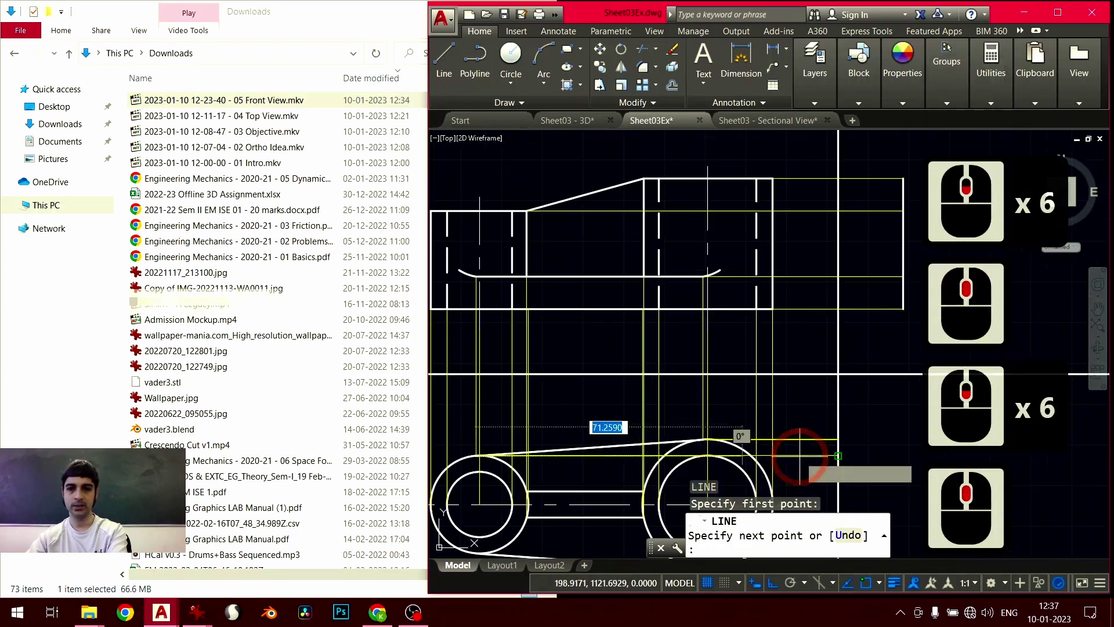
scroll(732, 465, up, 7)
middle_drag(800, 458, 676, 459)
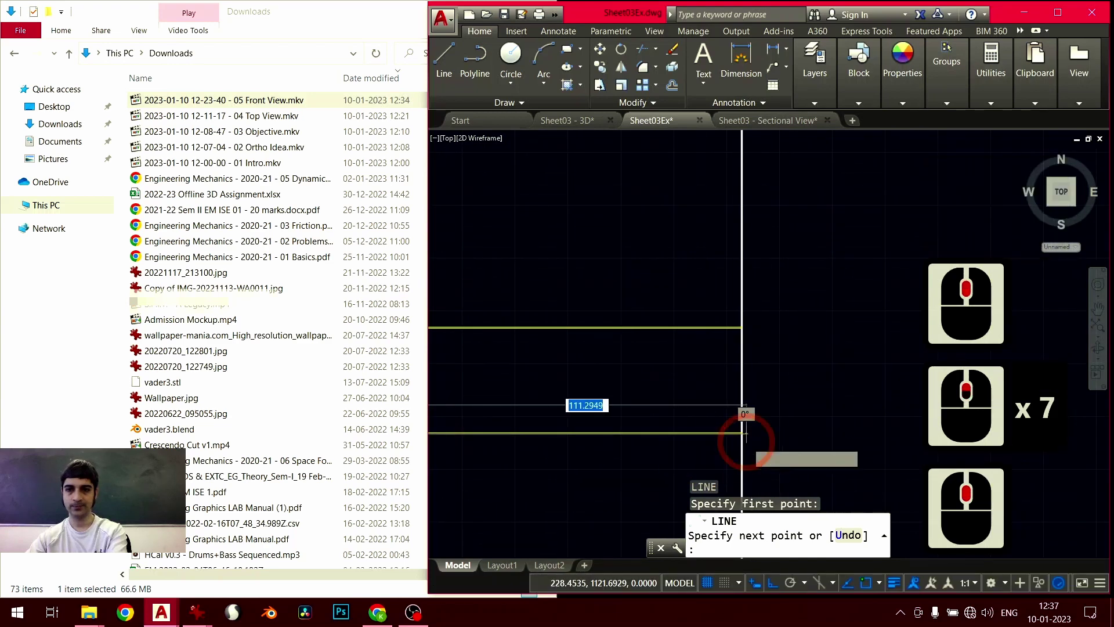
scroll(726, 414, down, 8)
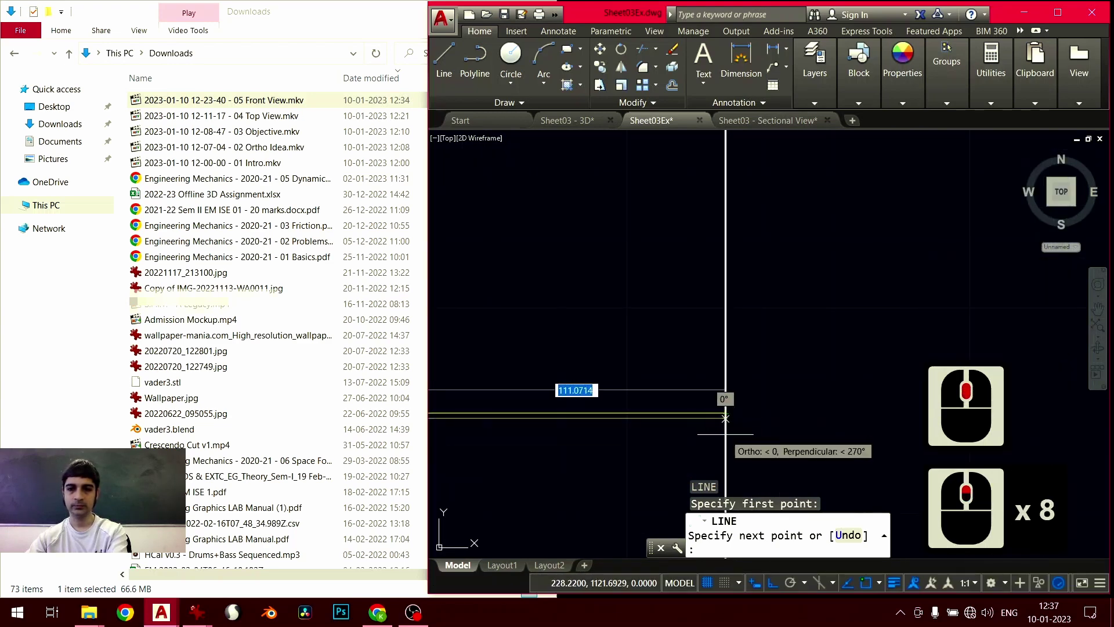
scroll(726, 414, up, 3)
click(725, 400)
key(Return)
scroll(724, 399, down, 15)
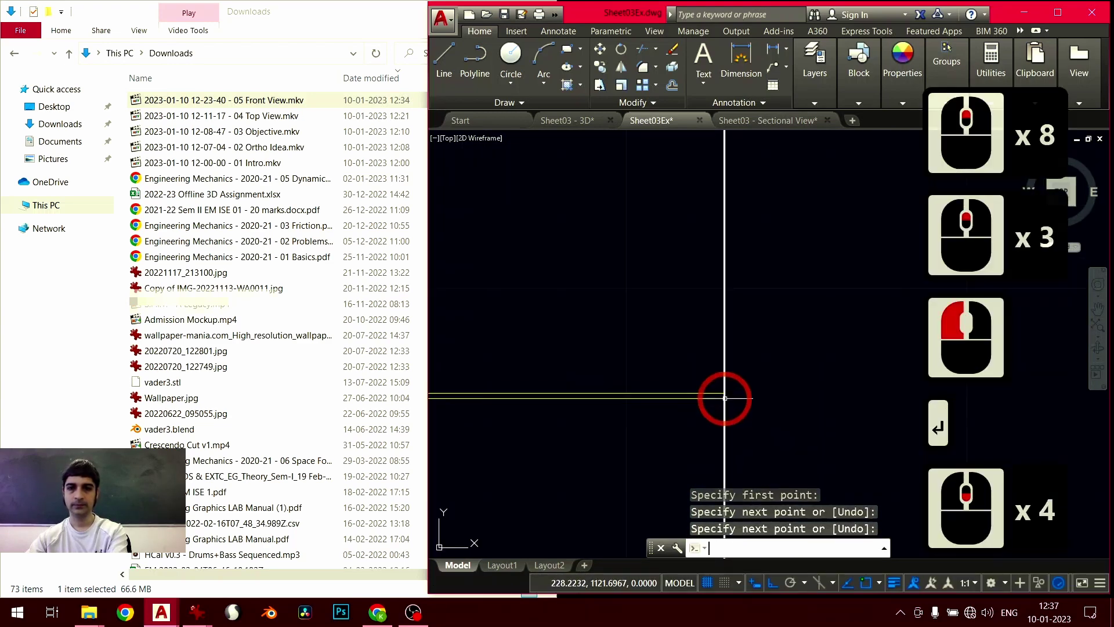
Draw a horizontal projection line from where the web's upper edge meets the larger cylinder to the vertical reference line
middle_drag(759, 442, 666, 452)
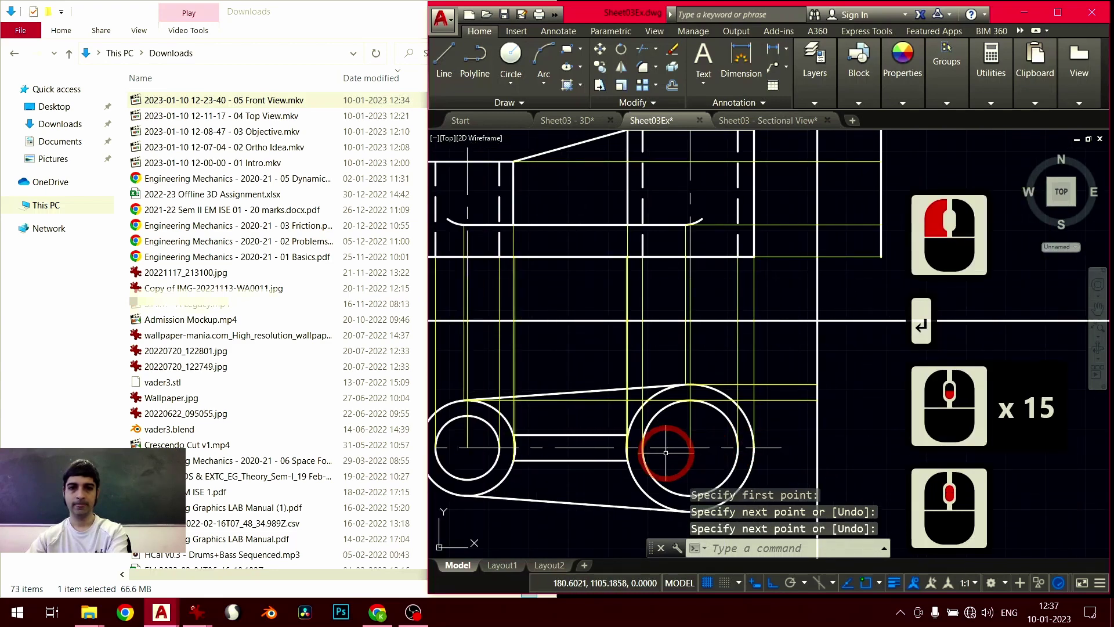
key(Return)
scroll(630, 433, up, 2)
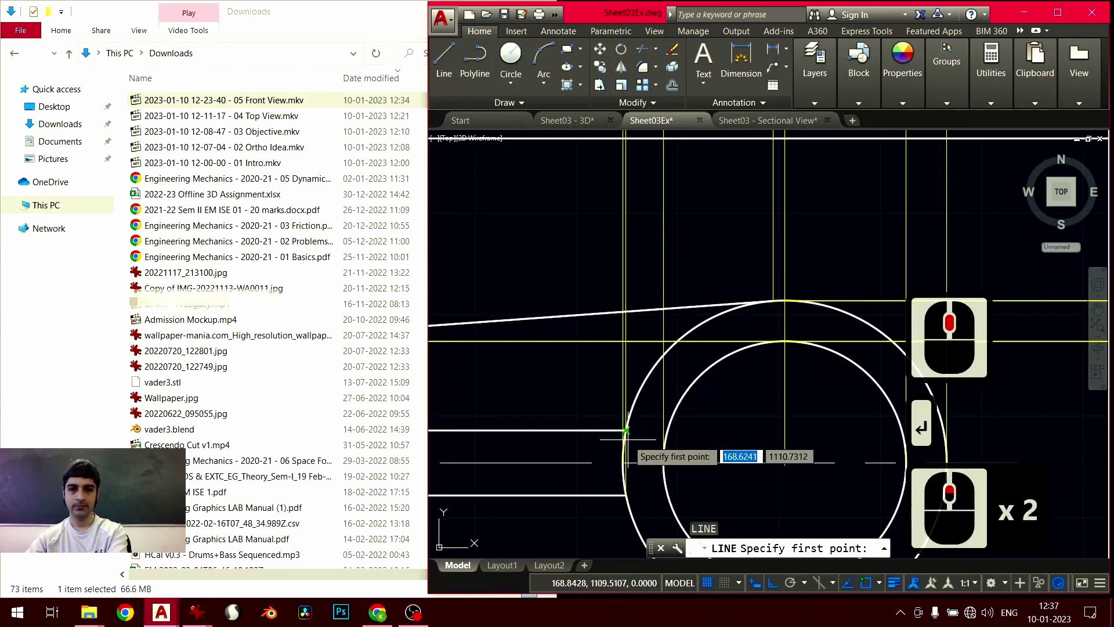
click(627, 431)
scroll(802, 454, down, 3)
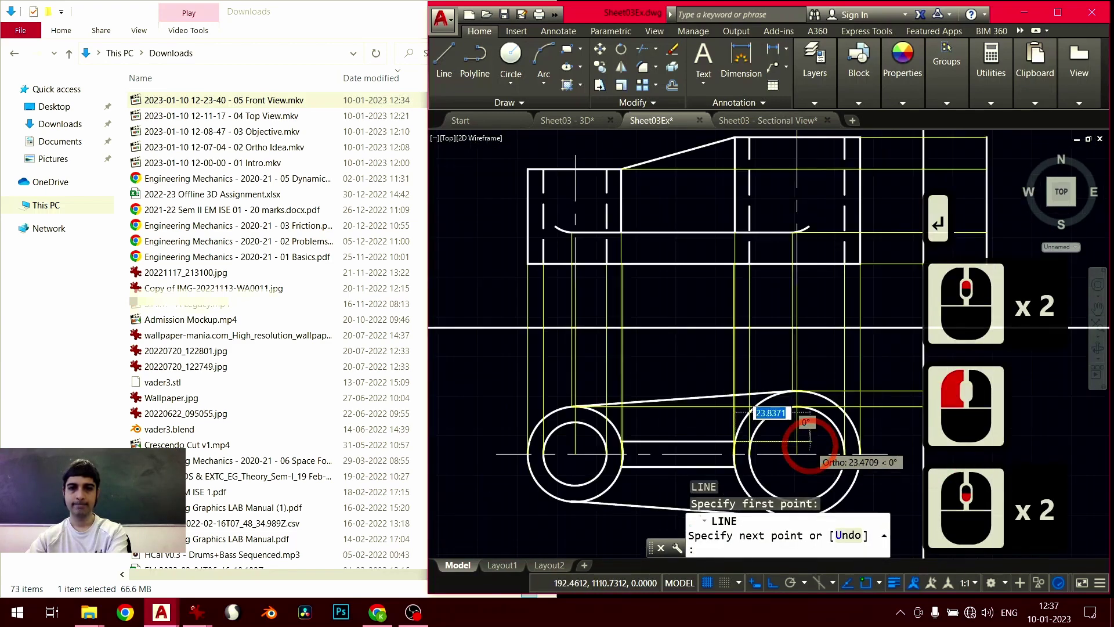
middle_drag(881, 435, 840, 437)
click(844, 442)
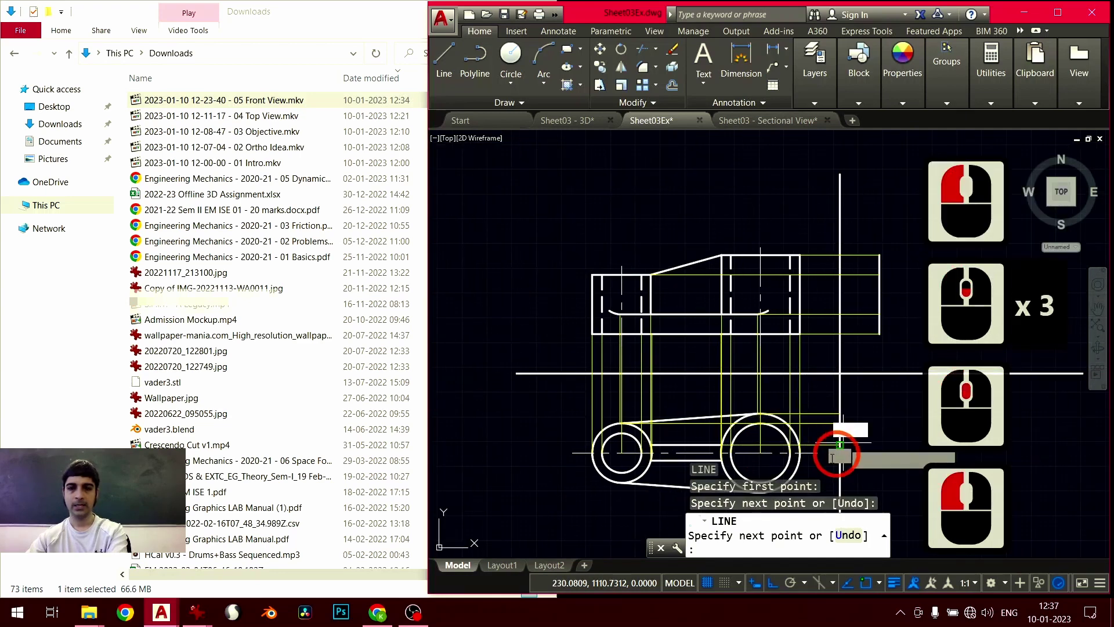
key(Return)
Draw a horizontal projection line from the end of the top view's centre line to the vertical reference line, and save the drawing
key(Return)
scroll(830, 462, up, 3)
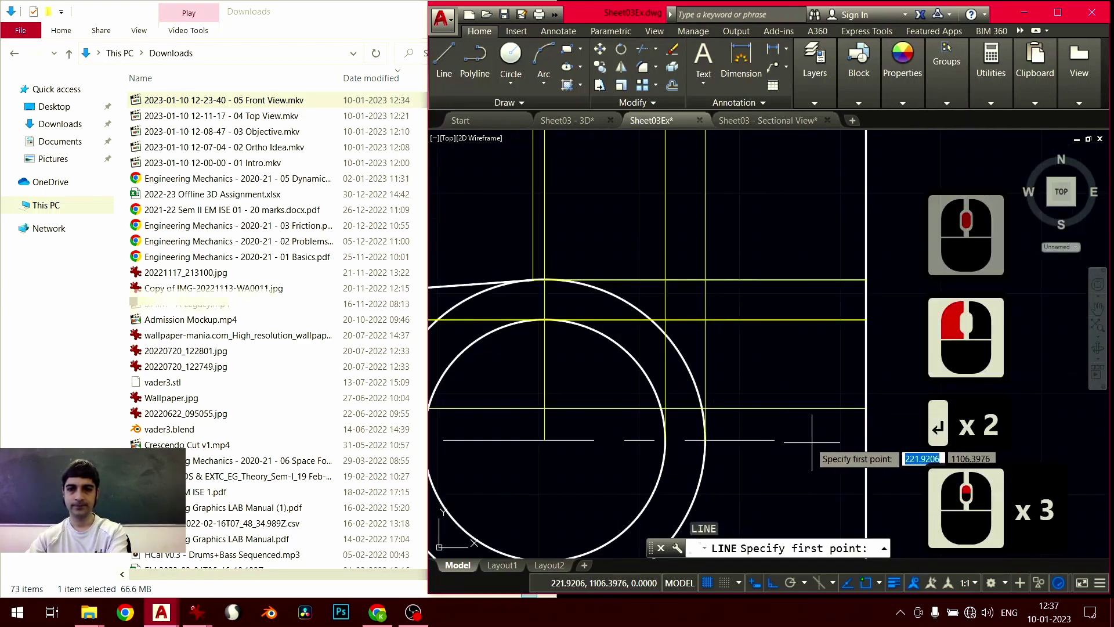
click(778, 440)
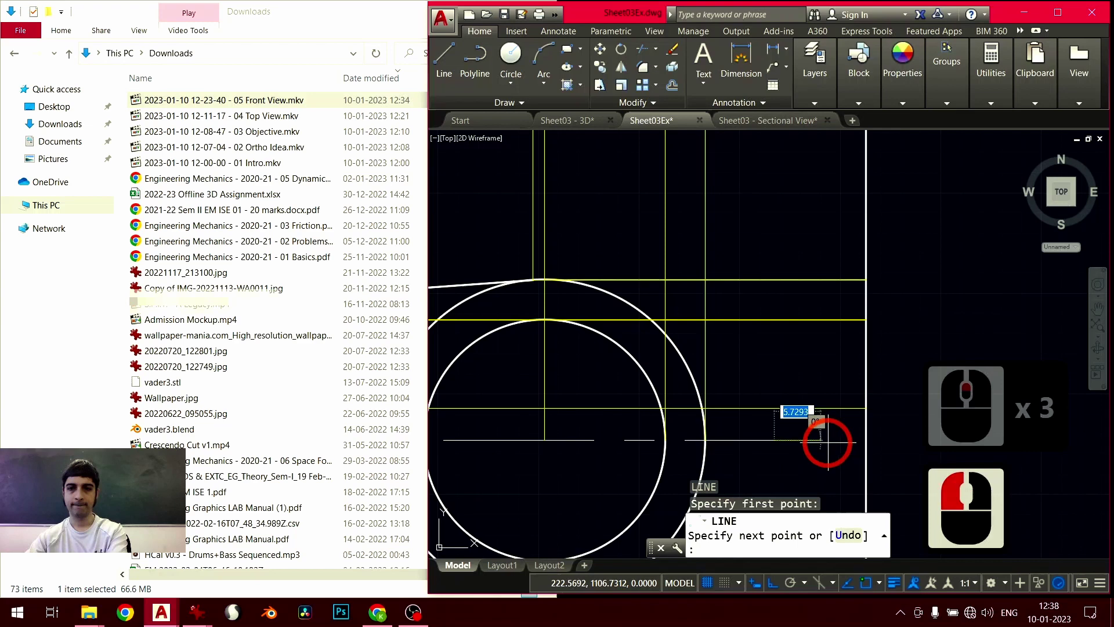
click(863, 439)
key(Return)
scroll(792, 446, down, 4)
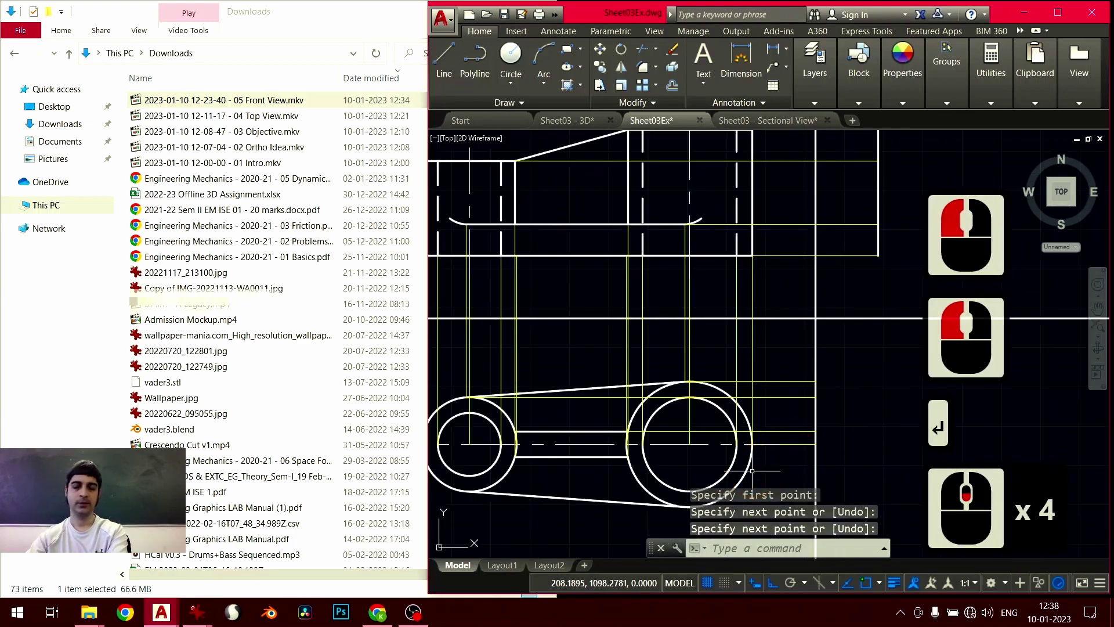
middle_drag(752, 471, 836, 413)
key(Escape)
key(Escape)
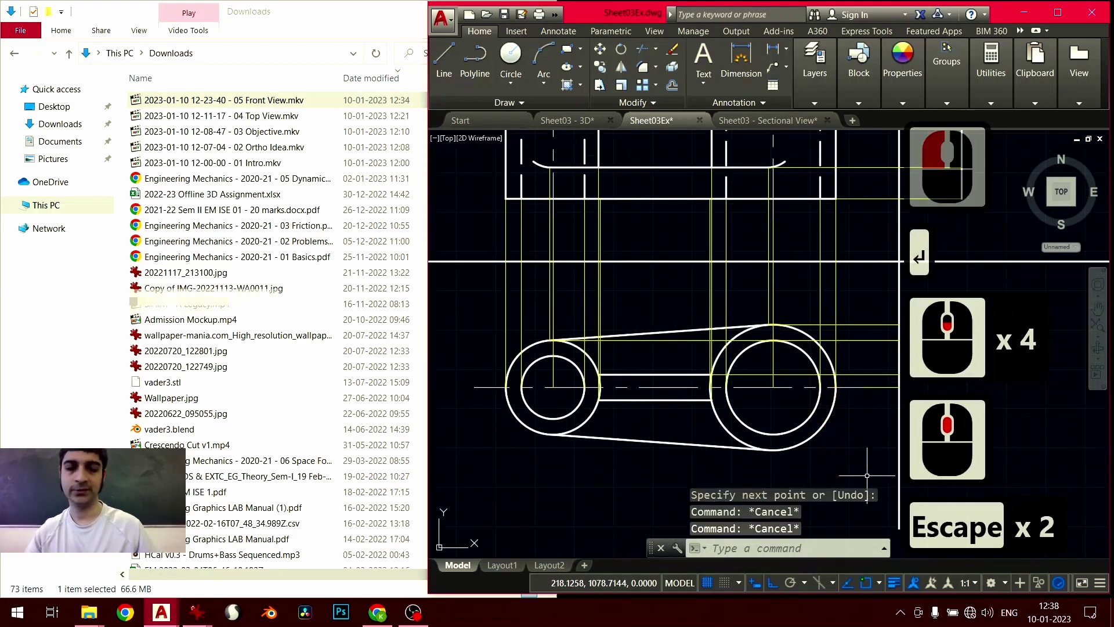
key(ctrl+s)
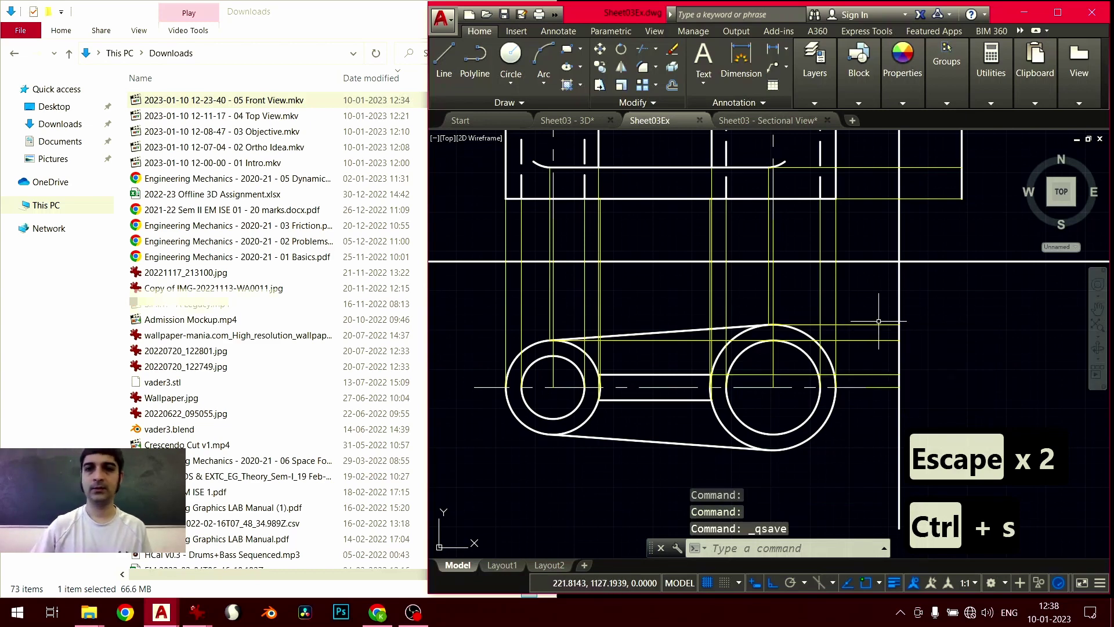
Mirror the horizontal projection lines above the top view's centre line about that centre line, keeping the originals, and save the drawing
click(876, 305)
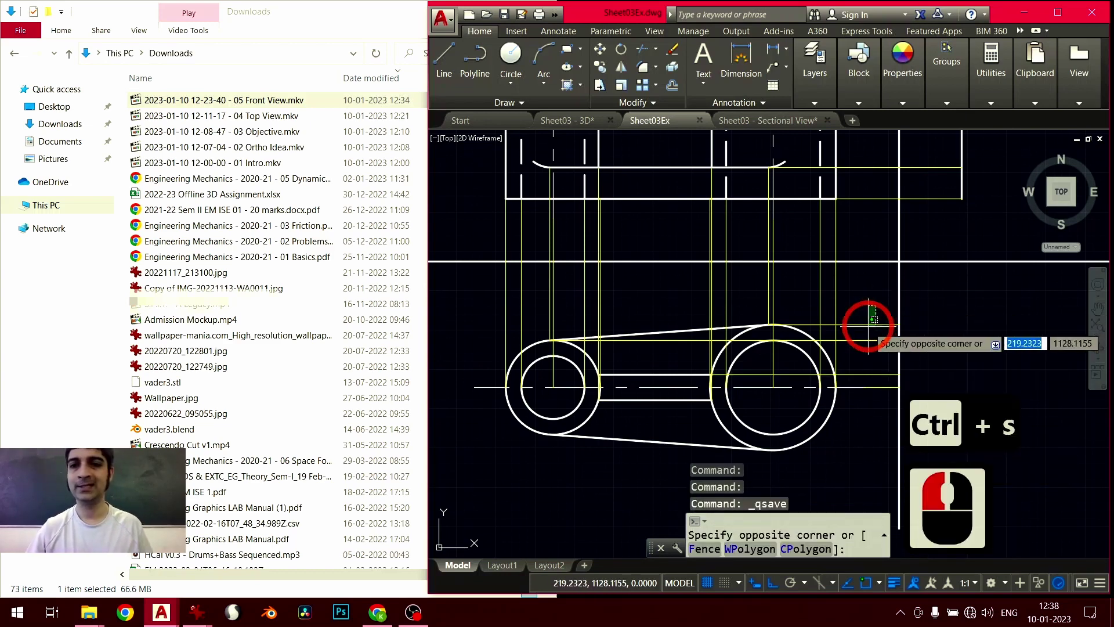
click(853, 375)
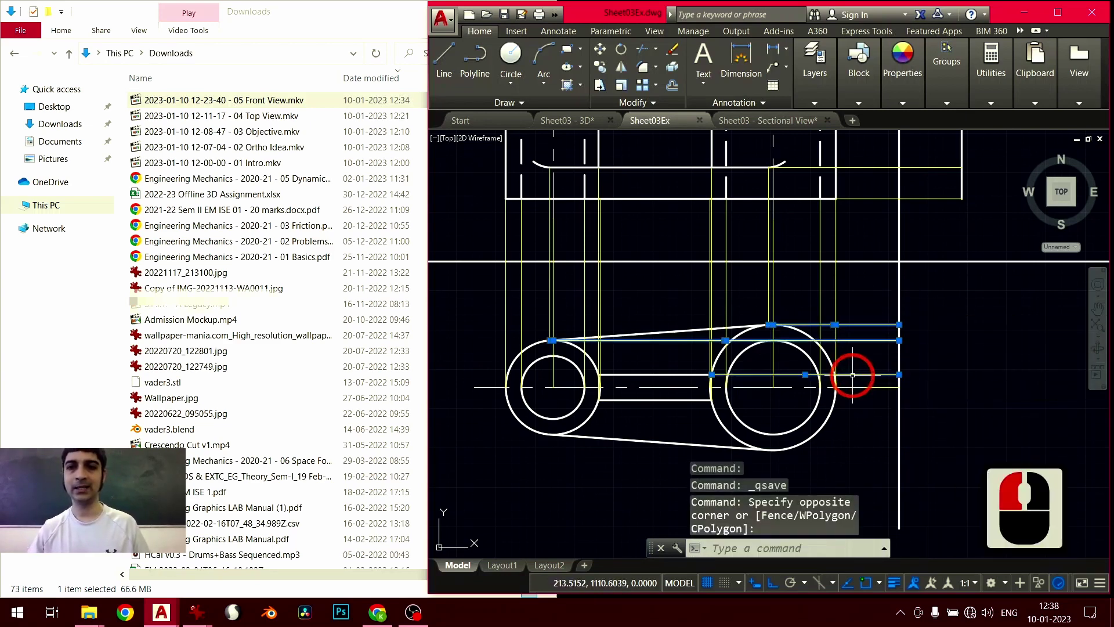
click(621, 68)
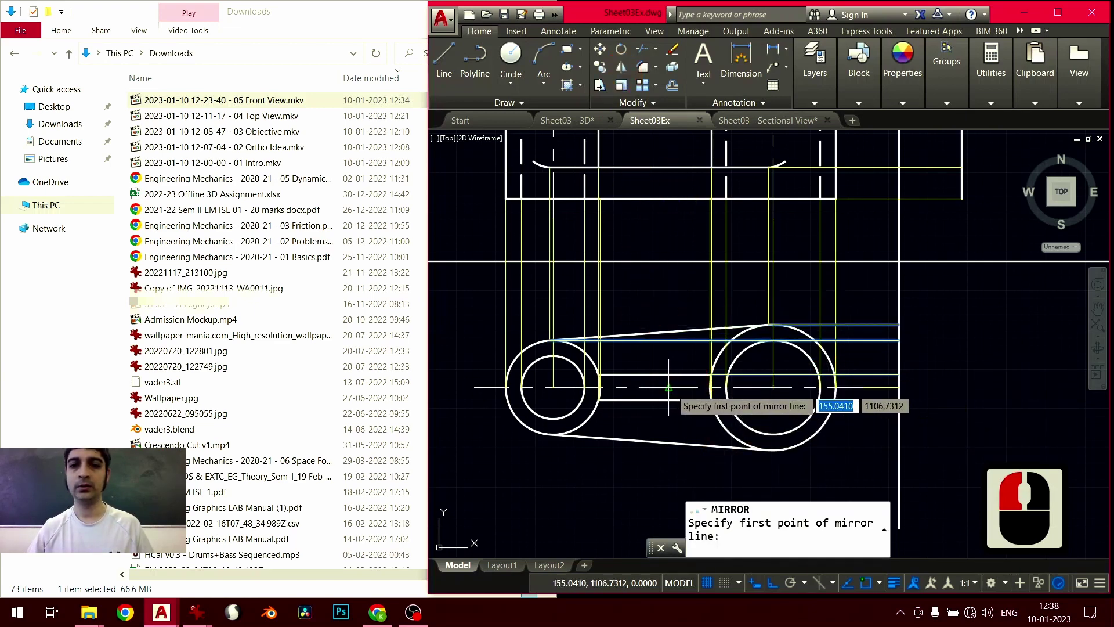
click(669, 387)
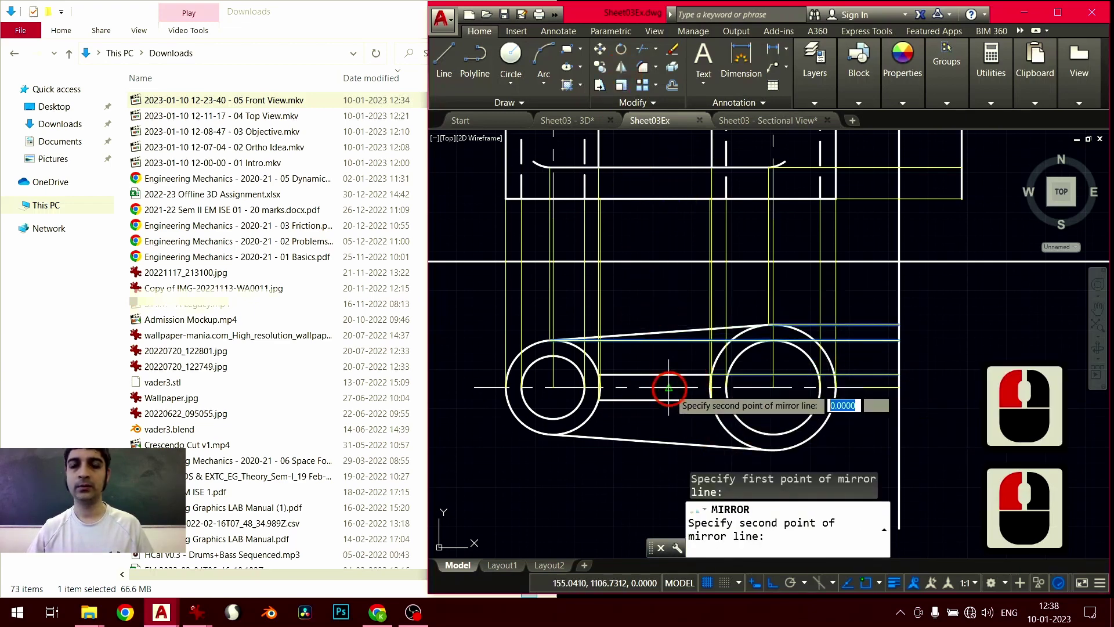
click(777, 387)
key(Return)
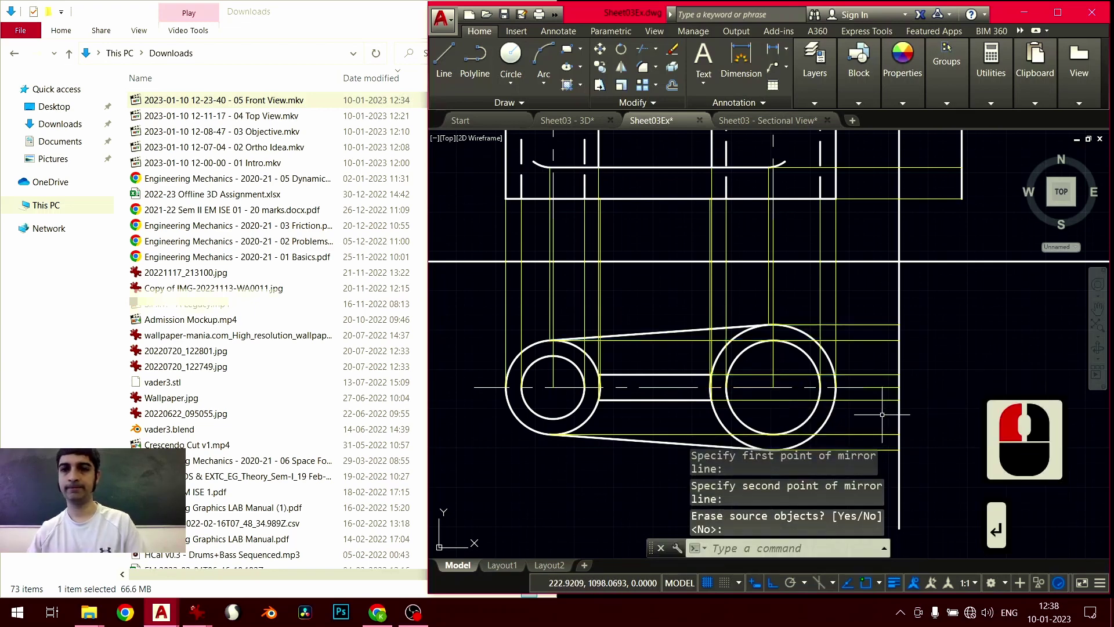
middle_drag(919, 430, 921, 389)
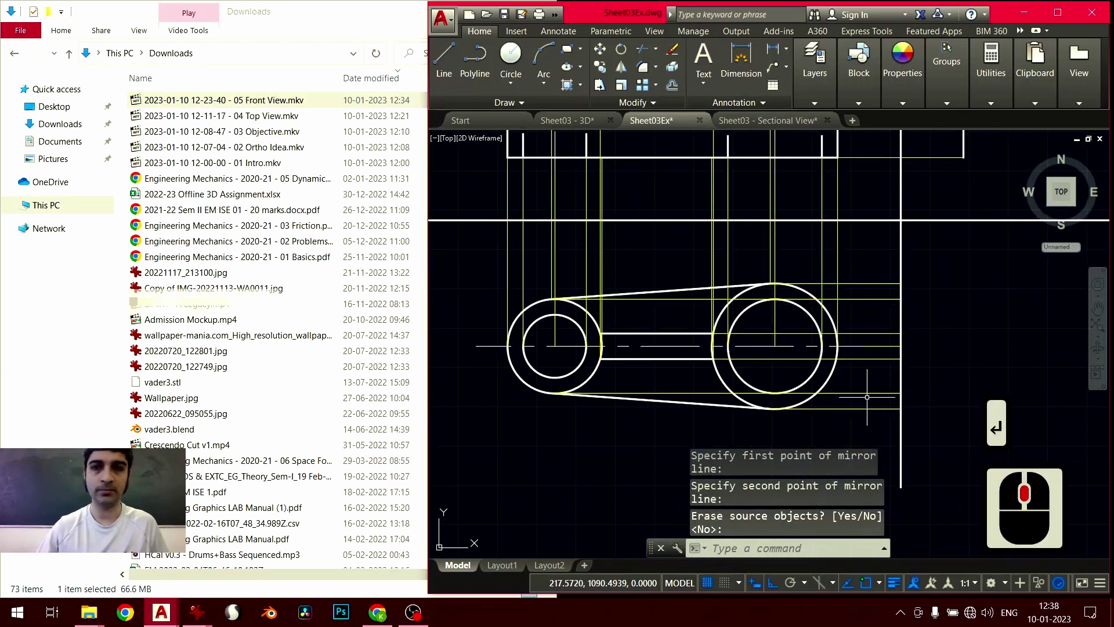
mouse_move(832, 406)
middle_down()
mouse_move(761, 418)
mouse_move(823, 415)
middle_up()
key(ctrl+s)
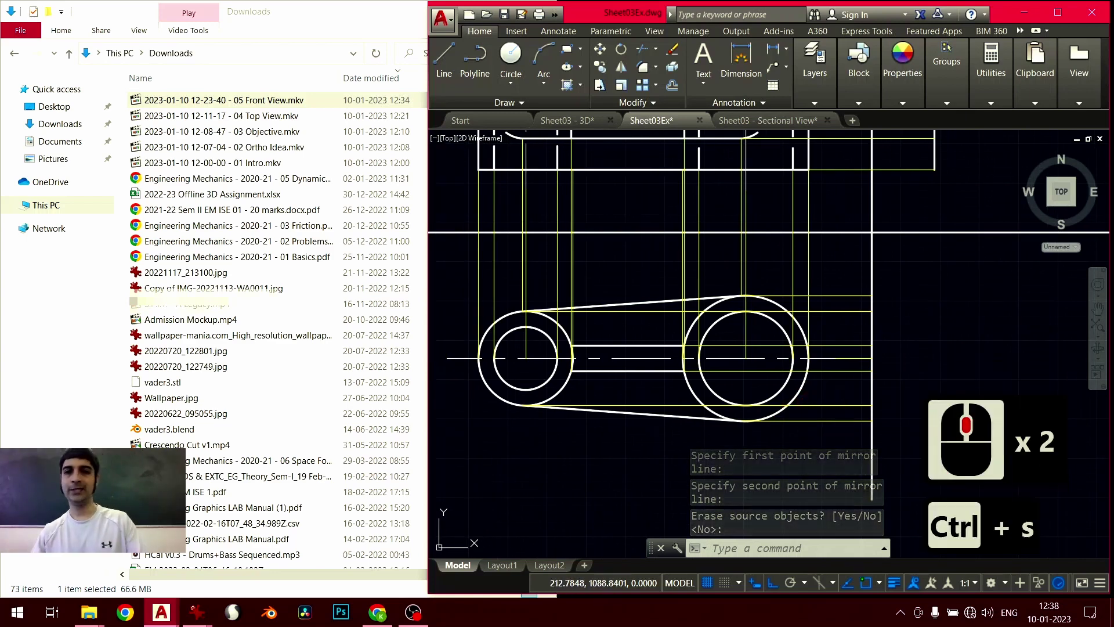
Draw a 40-unit horizontal line extending outward from the lower end of the side view's vertical edge
scroll(800, 344, down, 2)
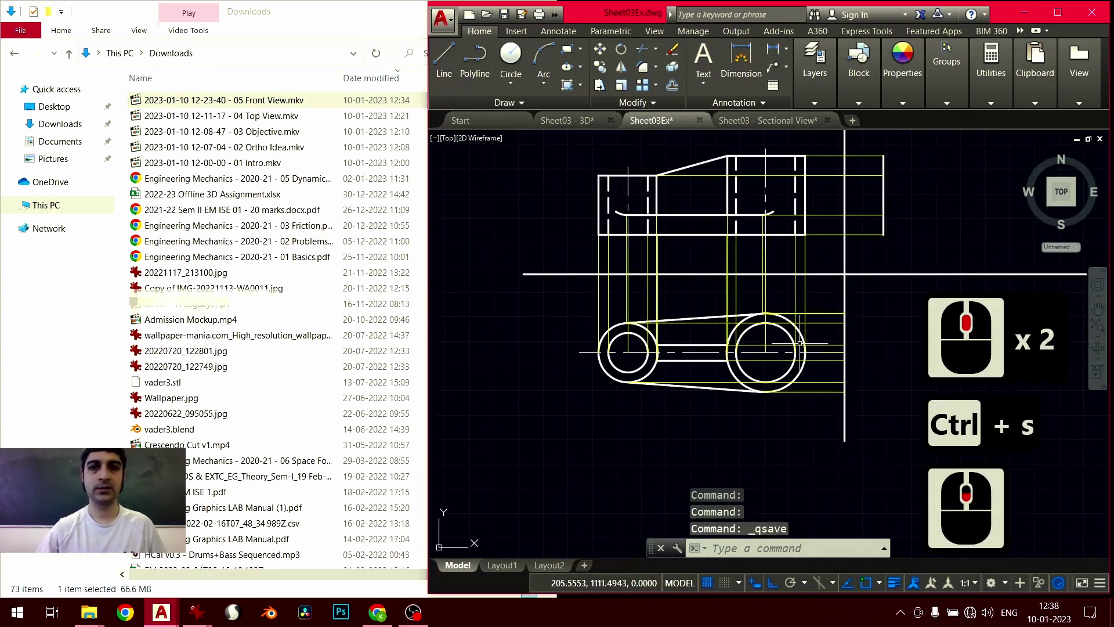
mouse_move(800, 344)
middle_down()
mouse_move(746, 348)
mouse_move(741, 378)
mouse_move(743, 361)
mouse_move(714, 366)
mouse_move(723, 373)
middle_up()
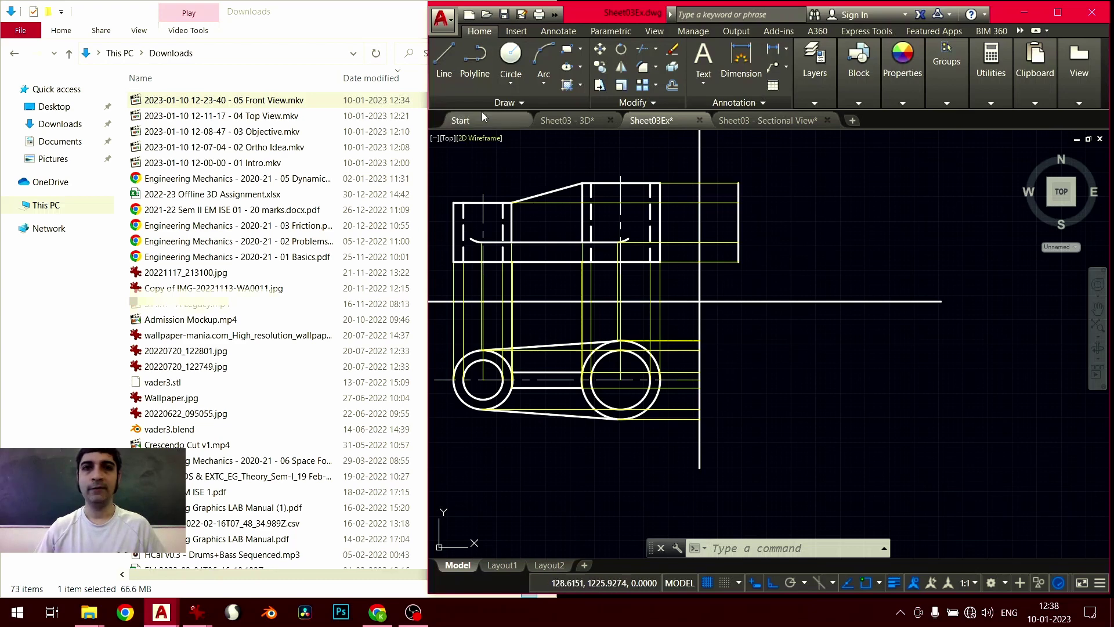
click(444, 61)
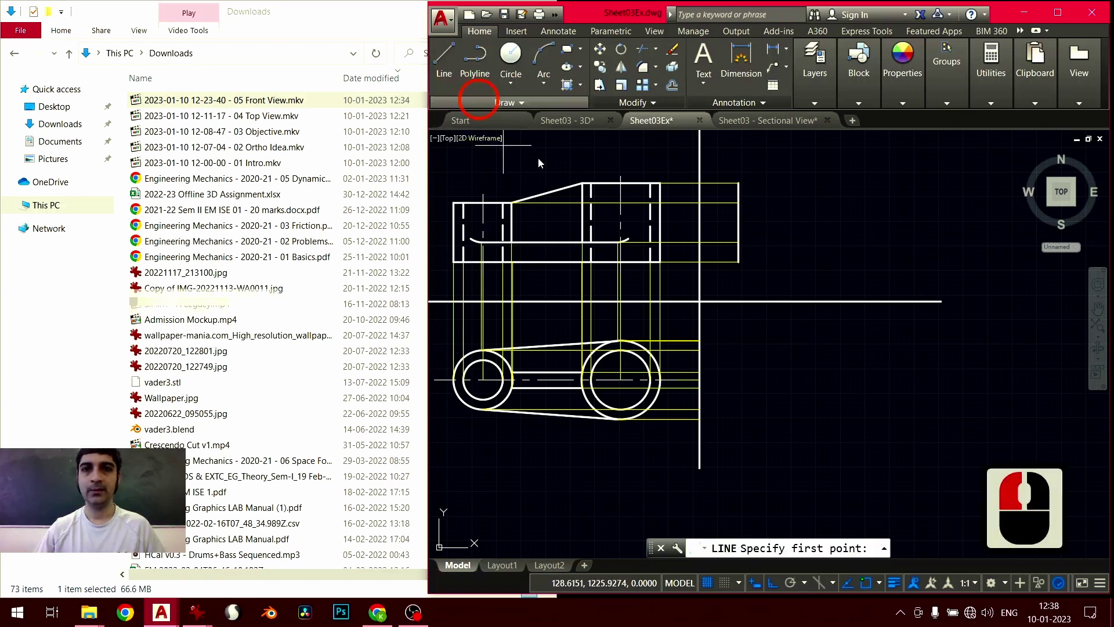
click(739, 262)
click(896, 263)
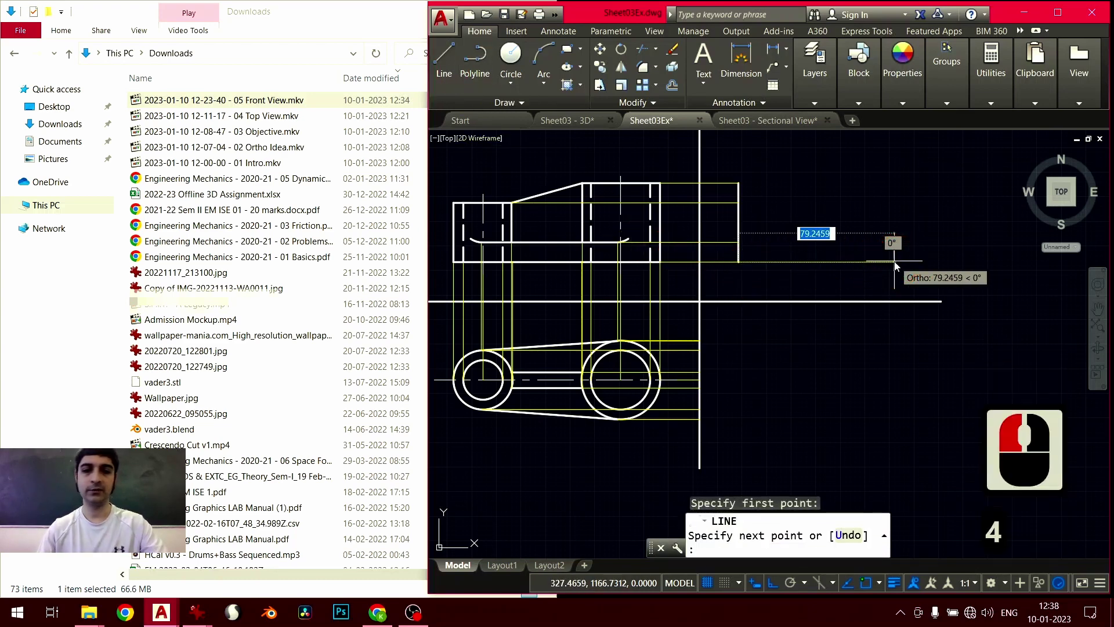
key(BackSpace)
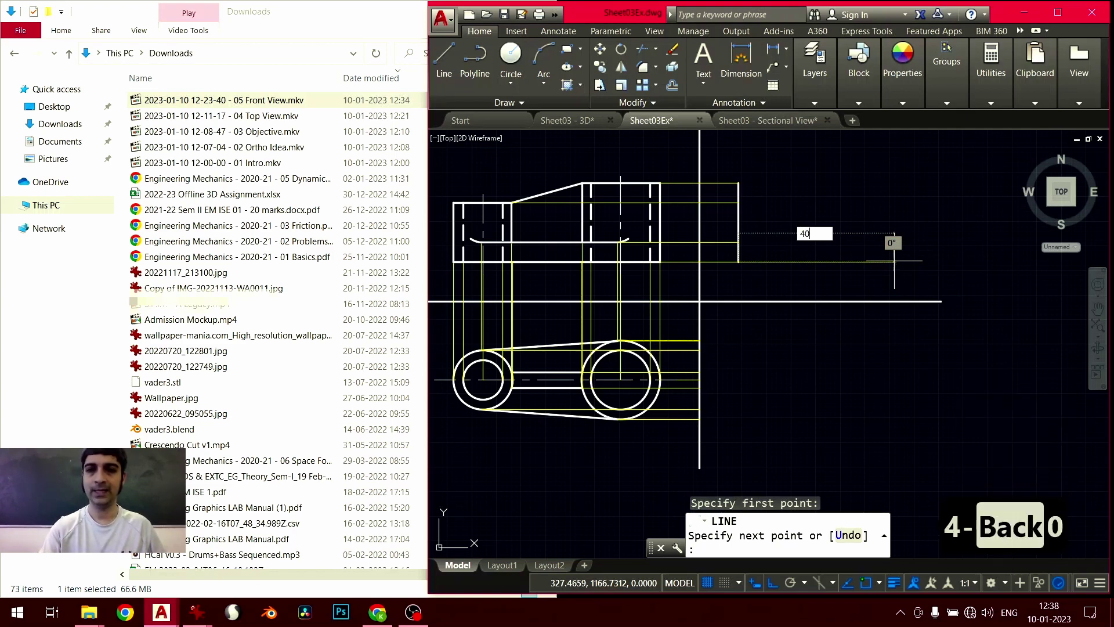
text(0)
key(Return)
key(Return)
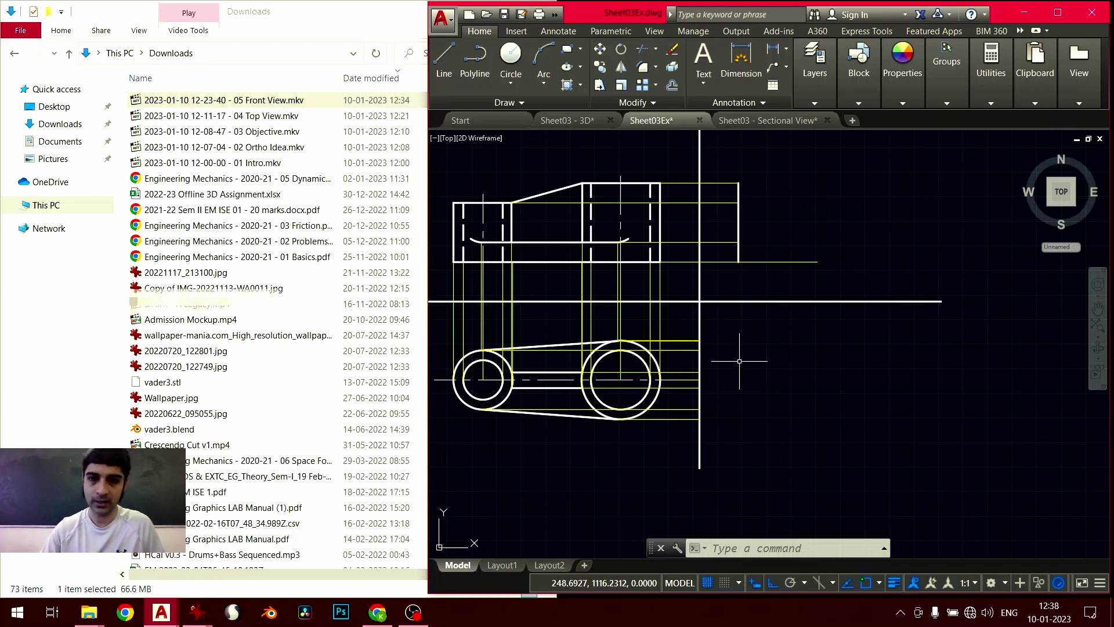
Draw a Start, Center, End arc centred on the reference lines' intersection, starting where the second-highest projection line meets the vertical reference line
scroll(740, 360, up, 3)
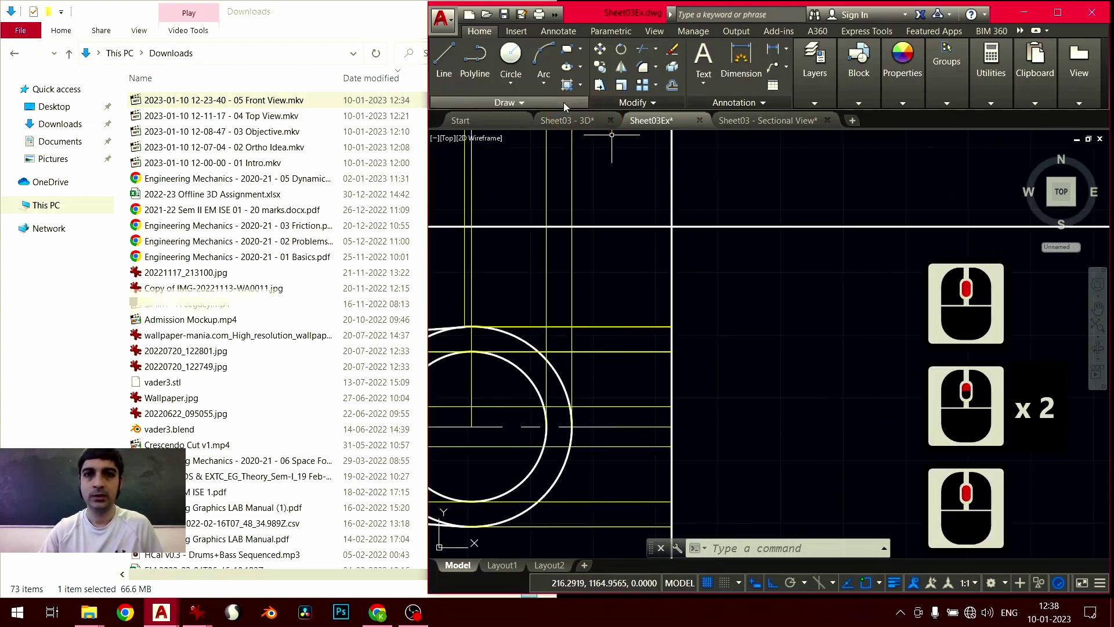
click(544, 82)
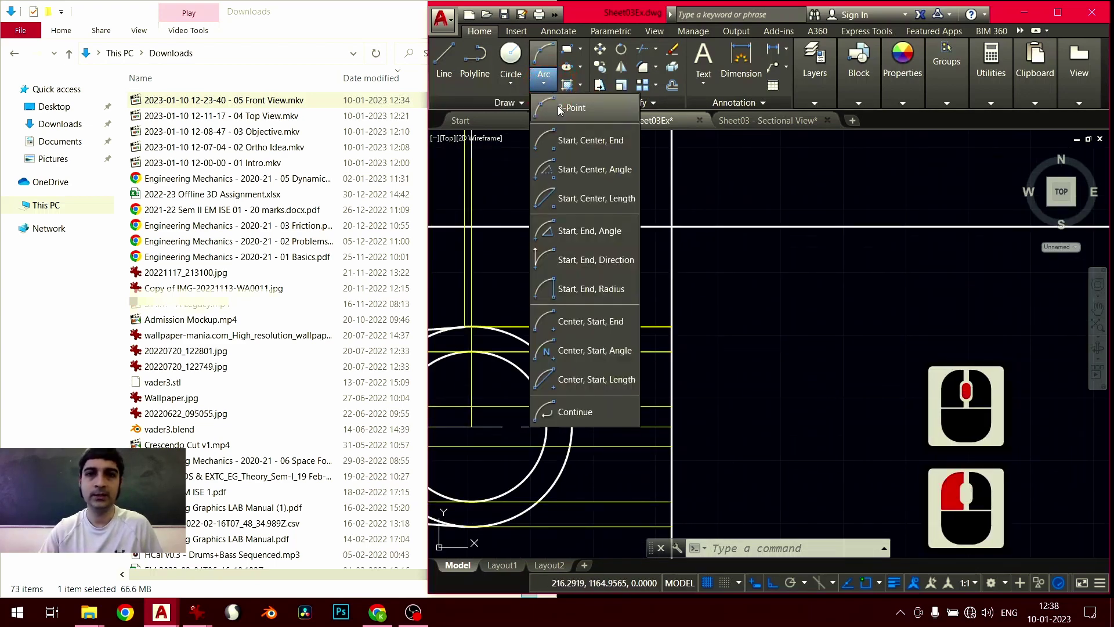
click(625, 154)
mouse_move(729, 334)
middle_down()
mouse_move(706, 296)
mouse_move(674, 294)
middle_up()
middle_drag(624, 259, 617, 279)
scroll(609, 280, up, 2)
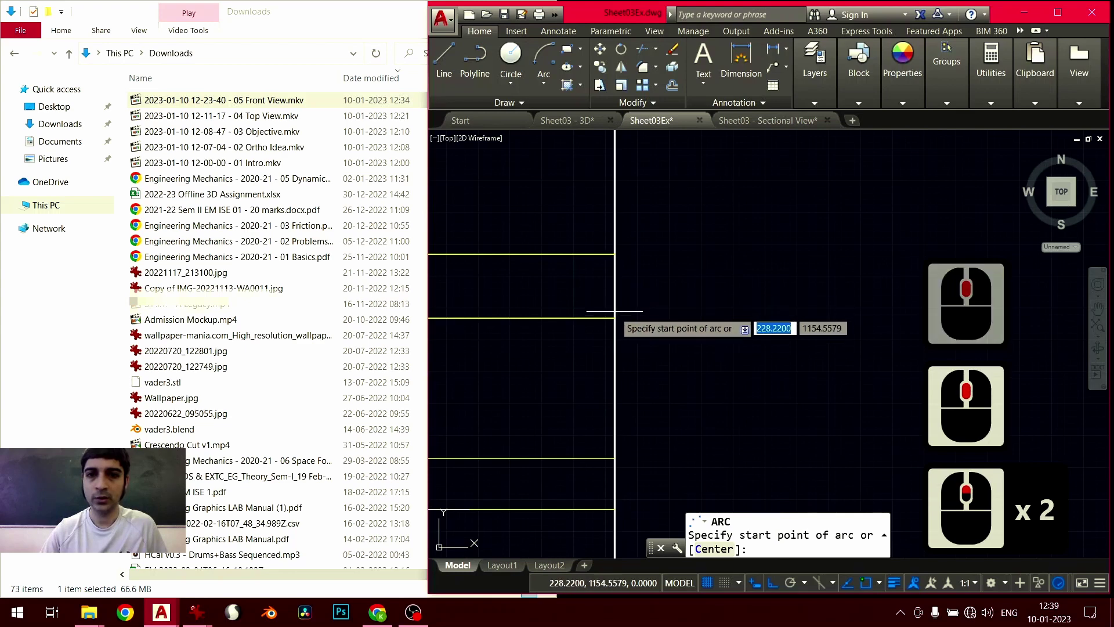
click(615, 318)
scroll(638, 279, up, 4)
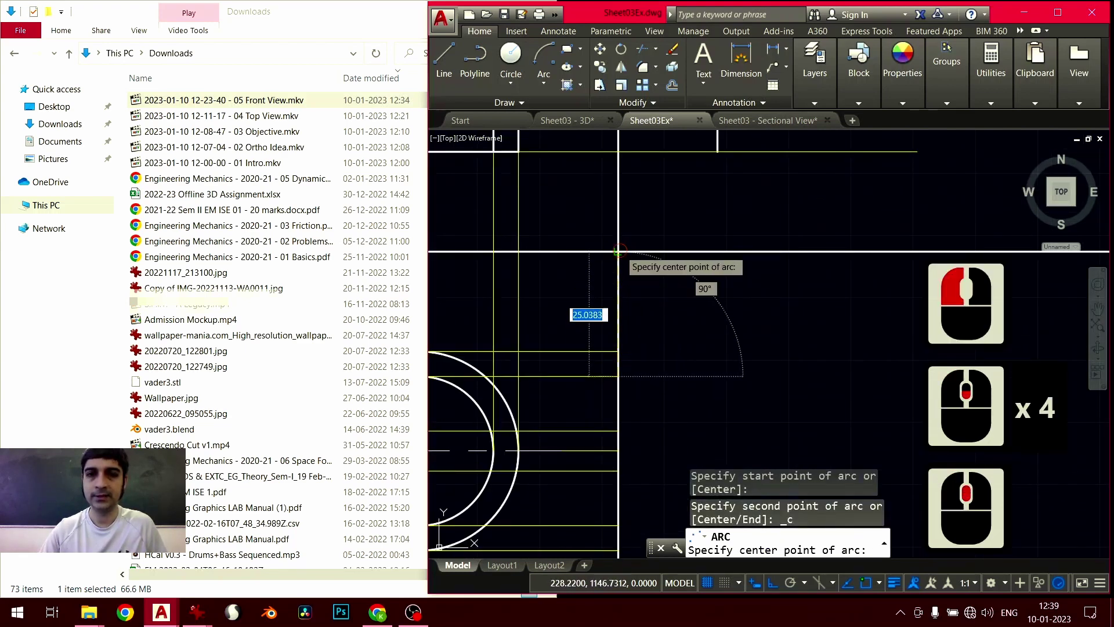
click(619, 251)
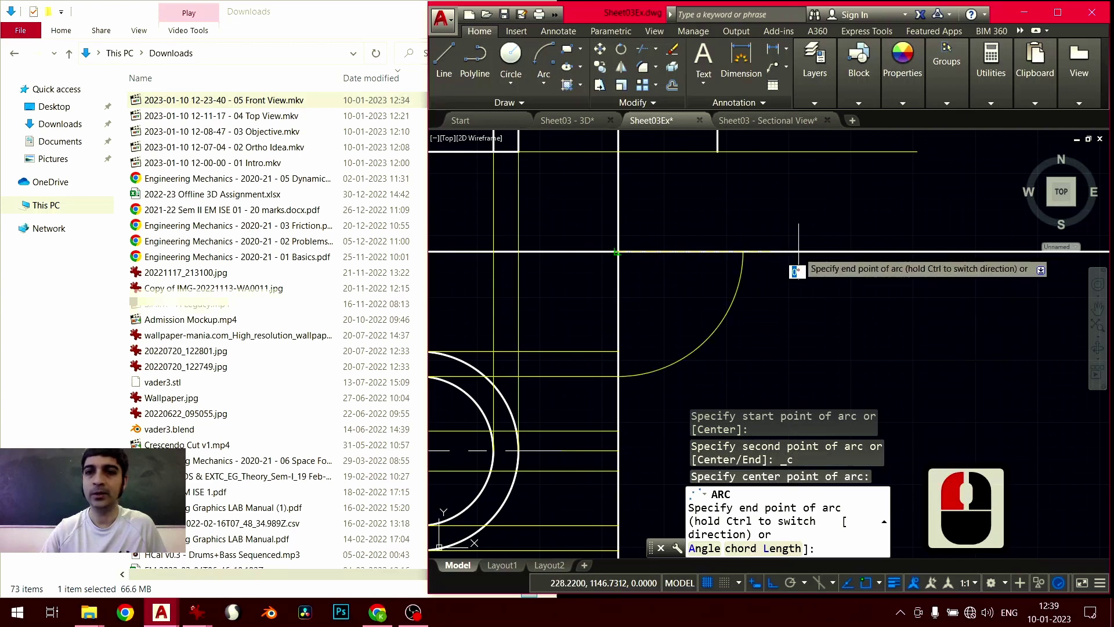
click(757, 375)
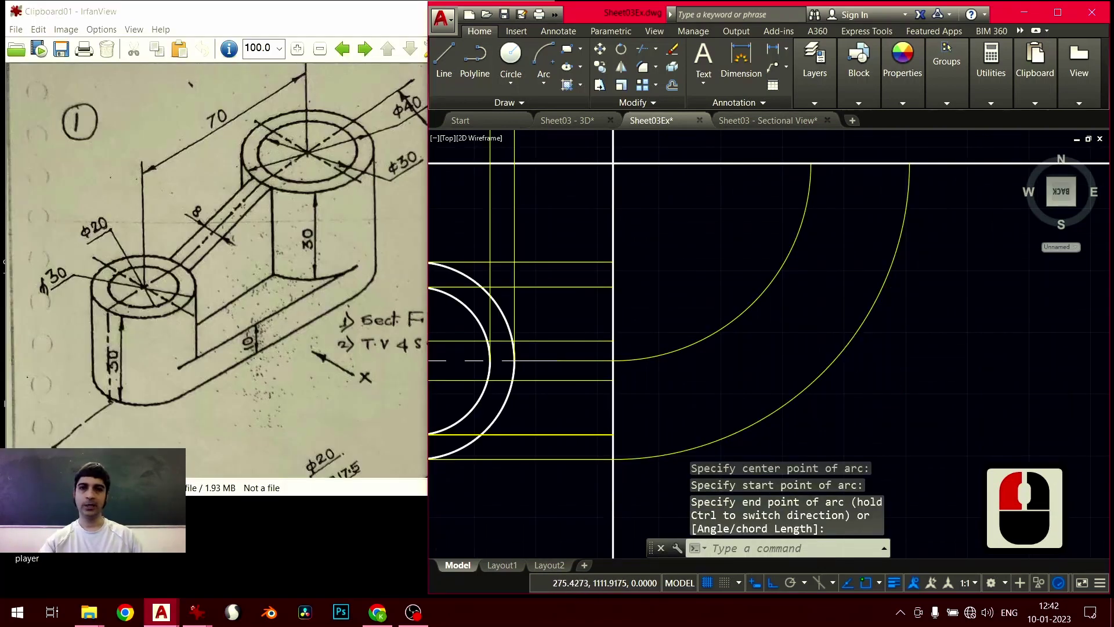
Draw vertical lines from both arcs' ends on the horizontal reference line up to the side view's base line
scroll(768, 327, down, 2)
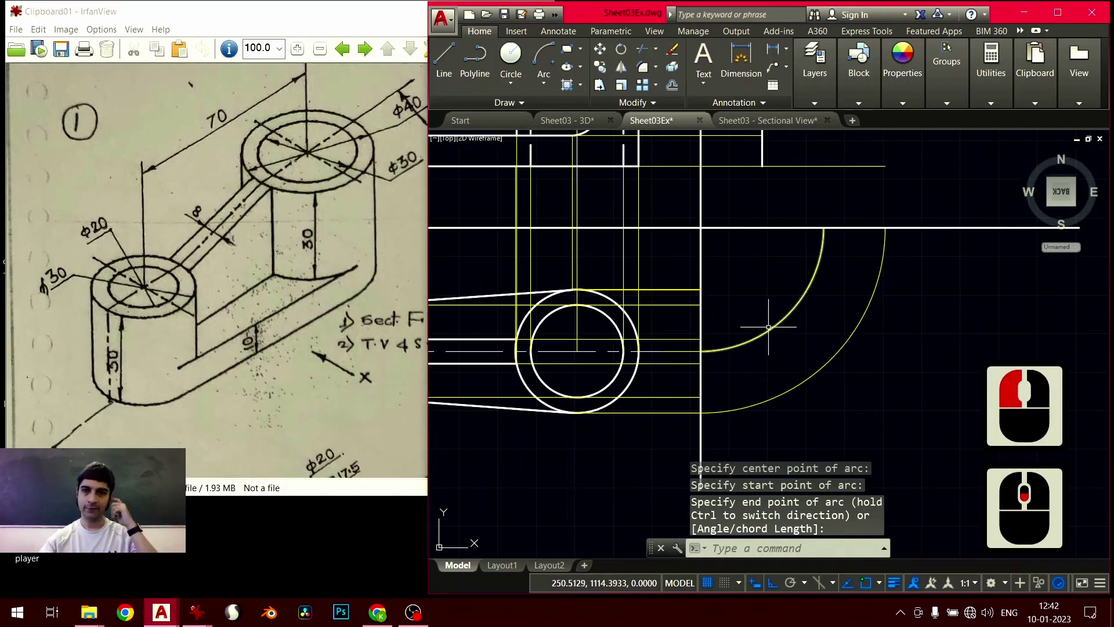
middle_drag(723, 346, 687, 349)
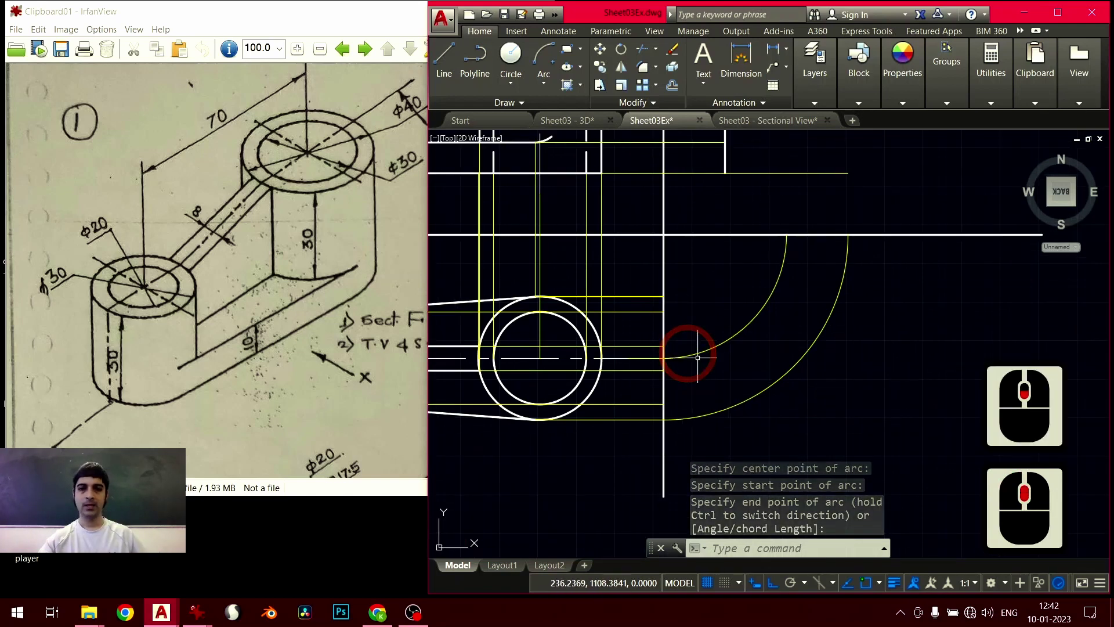
click(902, 278)
click(750, 339)
middle_drag(778, 378, 768, 305)
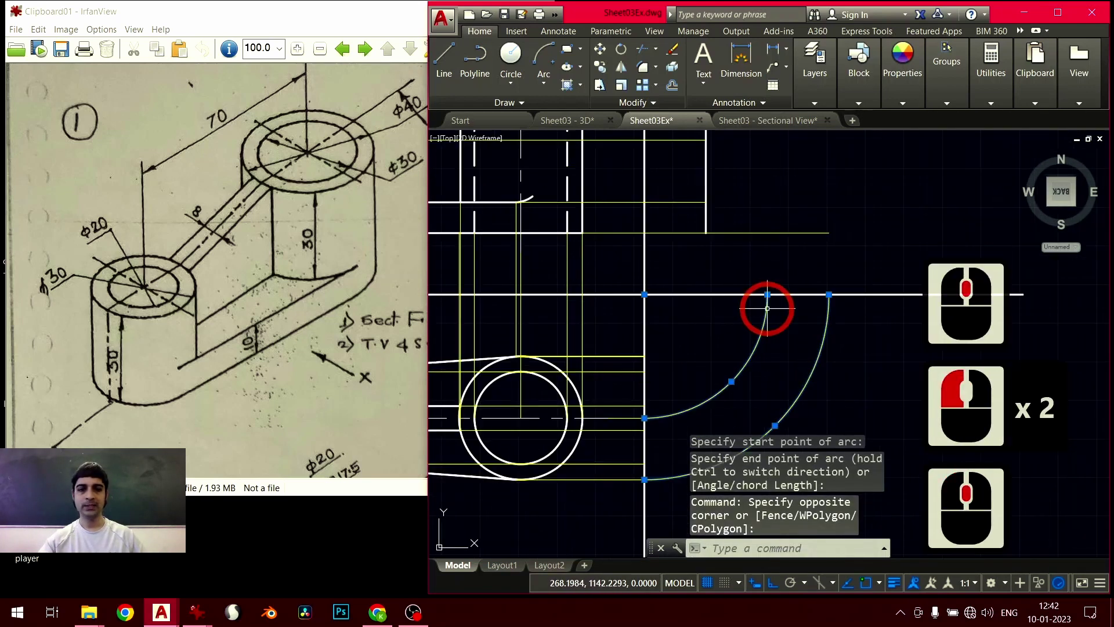
key(Escape)
click(444, 71)
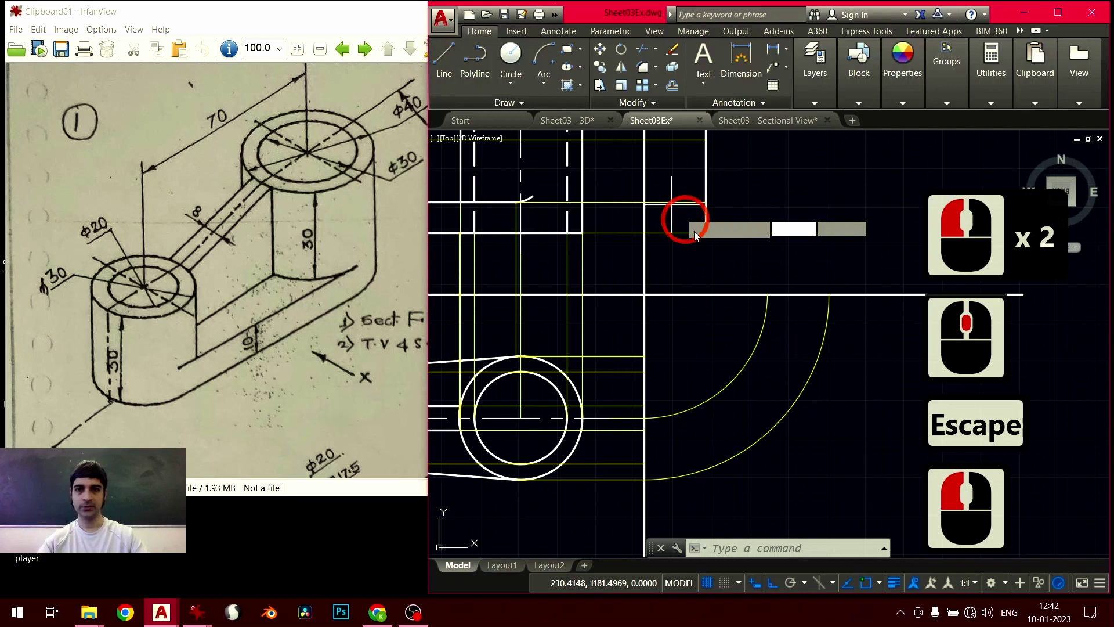
click(768, 290)
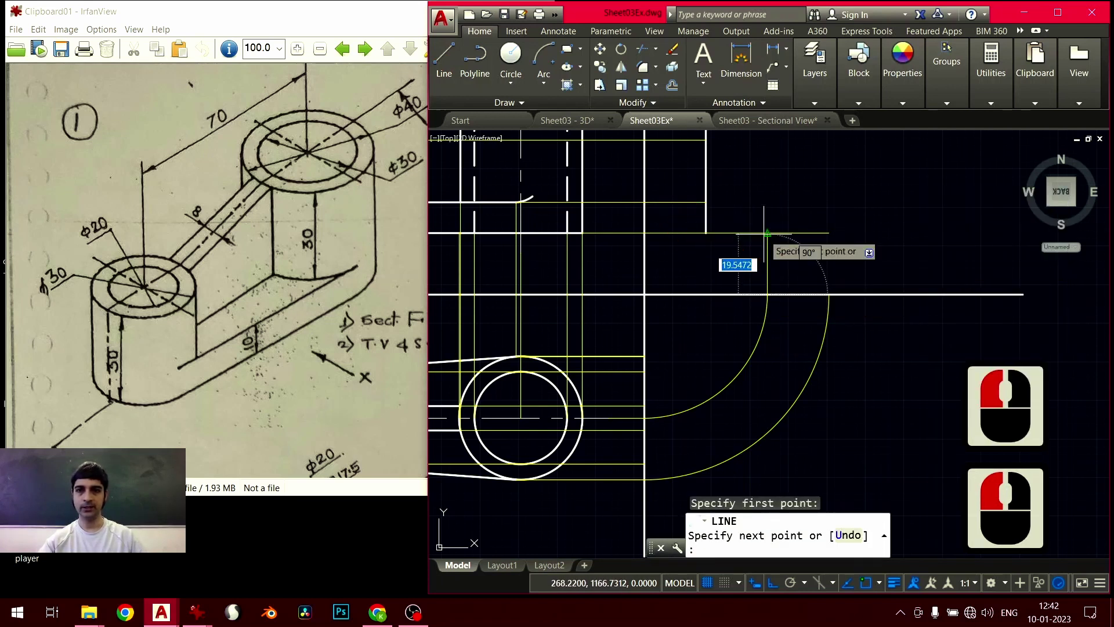
click(764, 234)
key(Return)
key(Return)
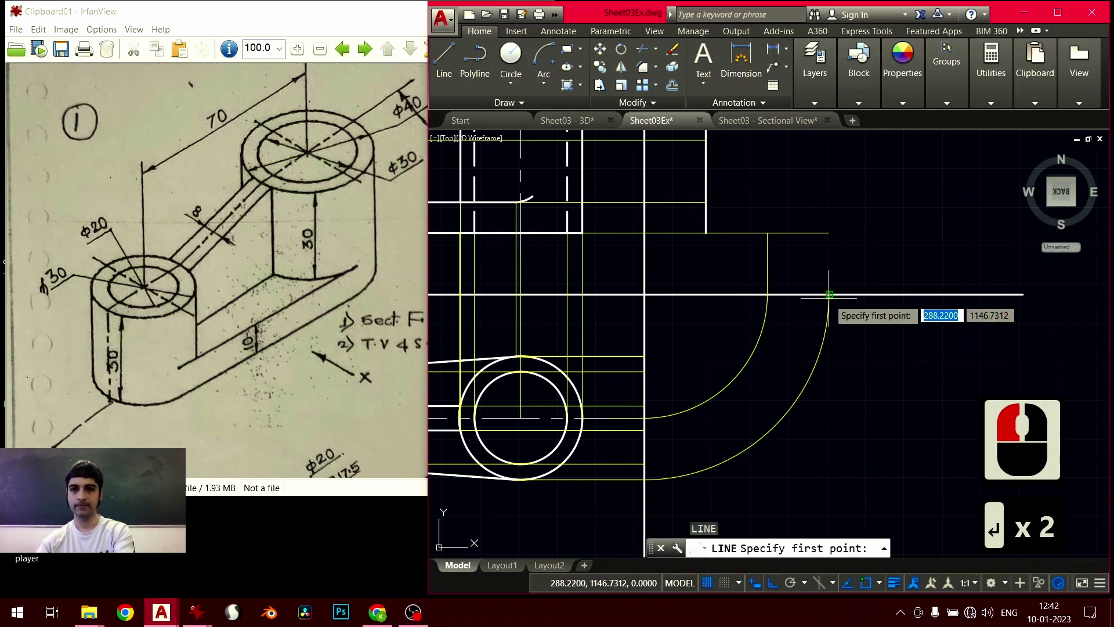
click(829, 295)
click(830, 234)
key(Return)
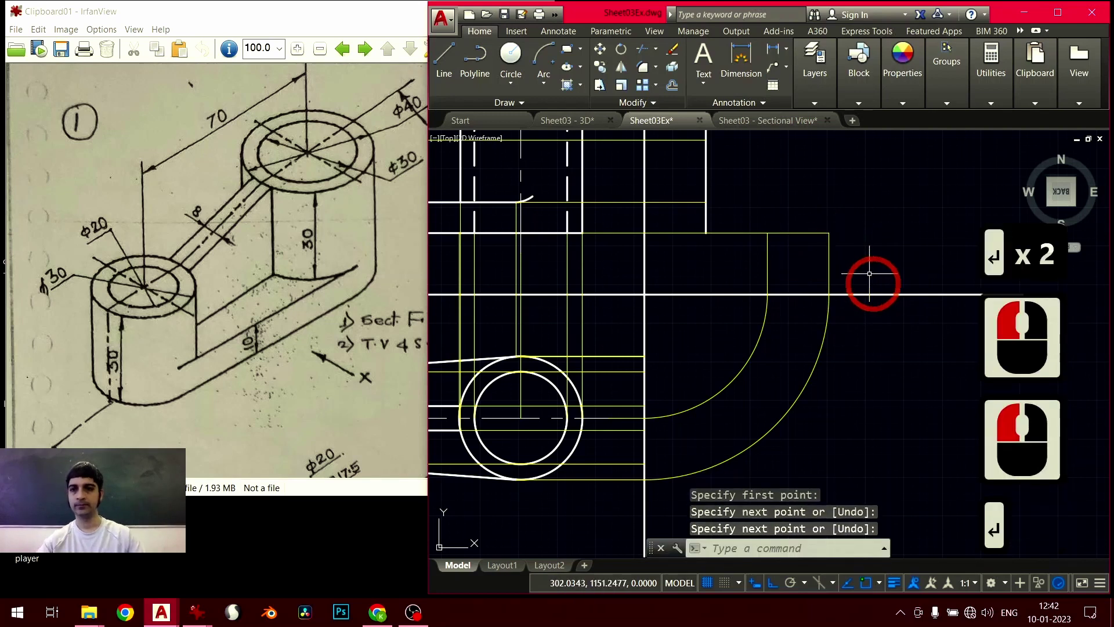
Delete the two vertical transfer lines and the two projection arcs
key(Escape)
click(864, 253)
click(760, 276)
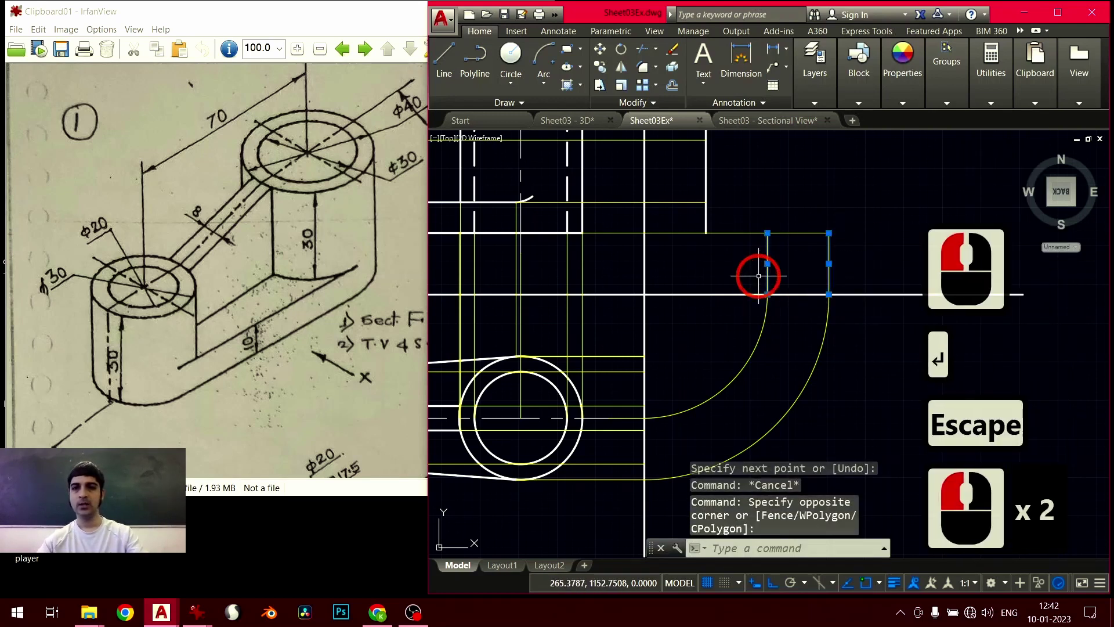
key(Delete)
click(846, 361)
click(739, 420)
key(Delete)
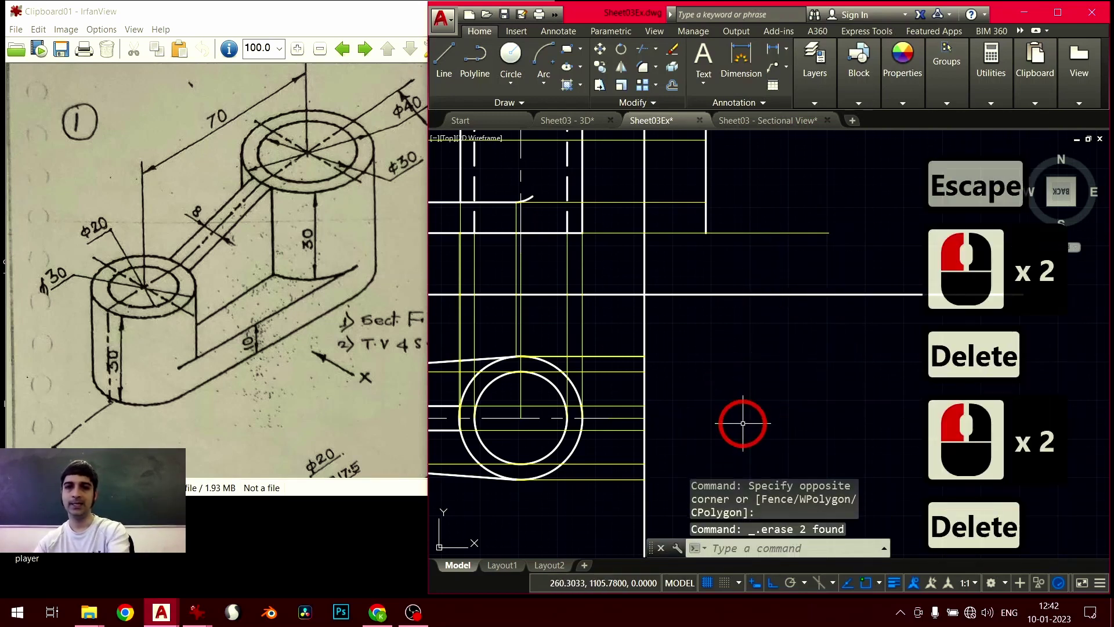
With ortho off, draw a 100-unit line at 45° from the lowest projection line's end on the vertical reference line
mouse_move(738, 421)
middle_down()
mouse_move(721, 406)
mouse_move(697, 419)
middle_up()
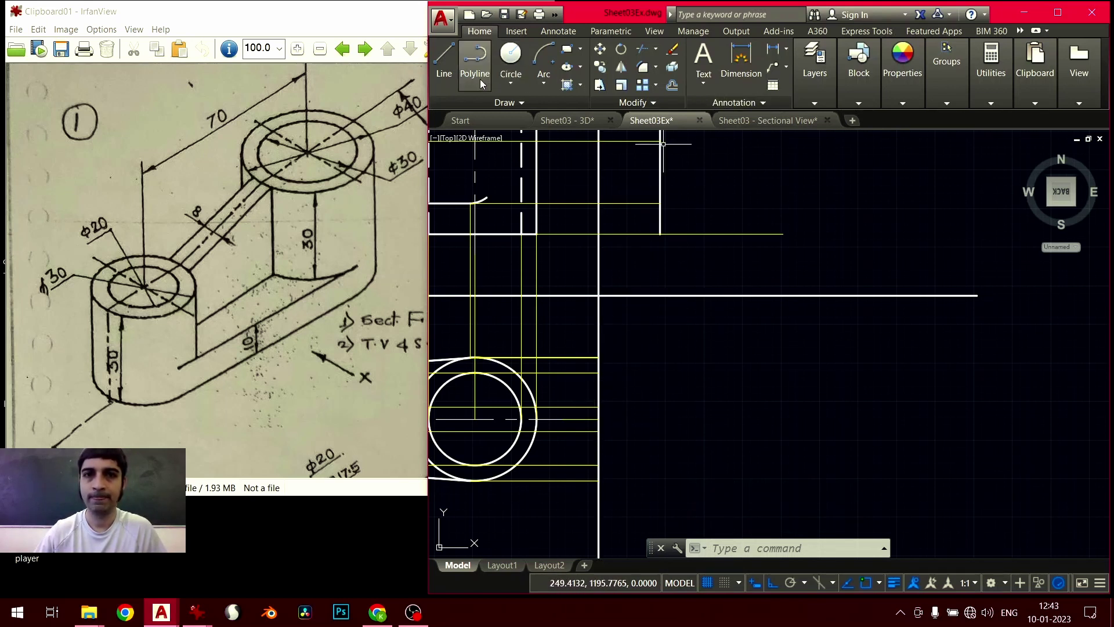
click(449, 73)
middle_drag(647, 367, 681, 326)
scroll(642, 428, up, 4)
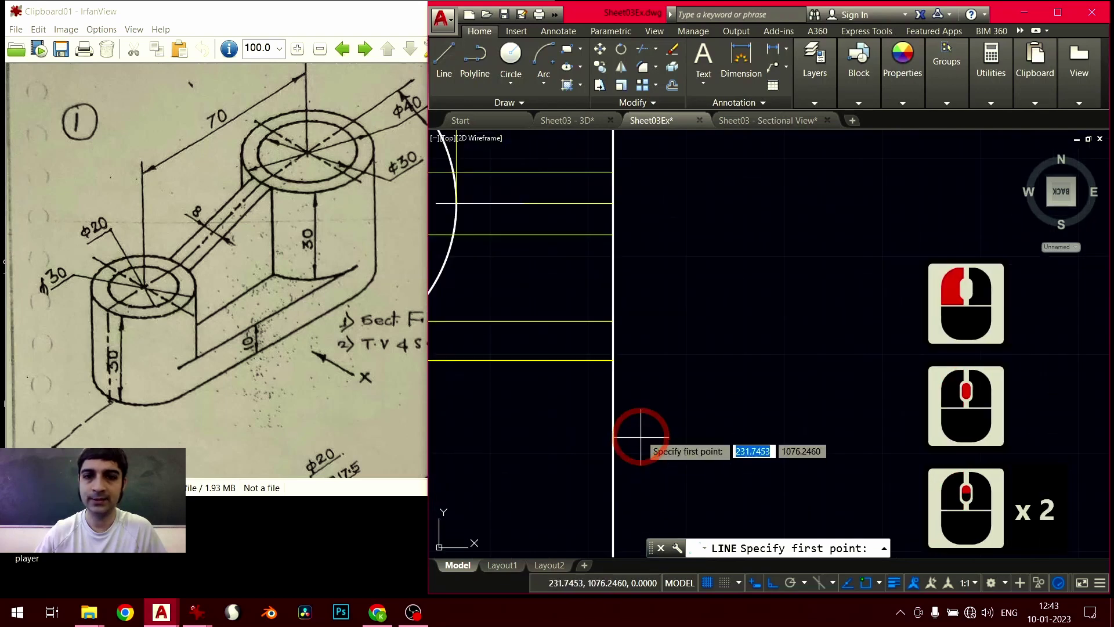
scroll(581, 325, down, 3)
scroll(557, 398, up, 2)
mouse_move(564, 377)
middle_down()
mouse_move(557, 398)
mouse_move(586, 487)
middle_up()
click(778, 585)
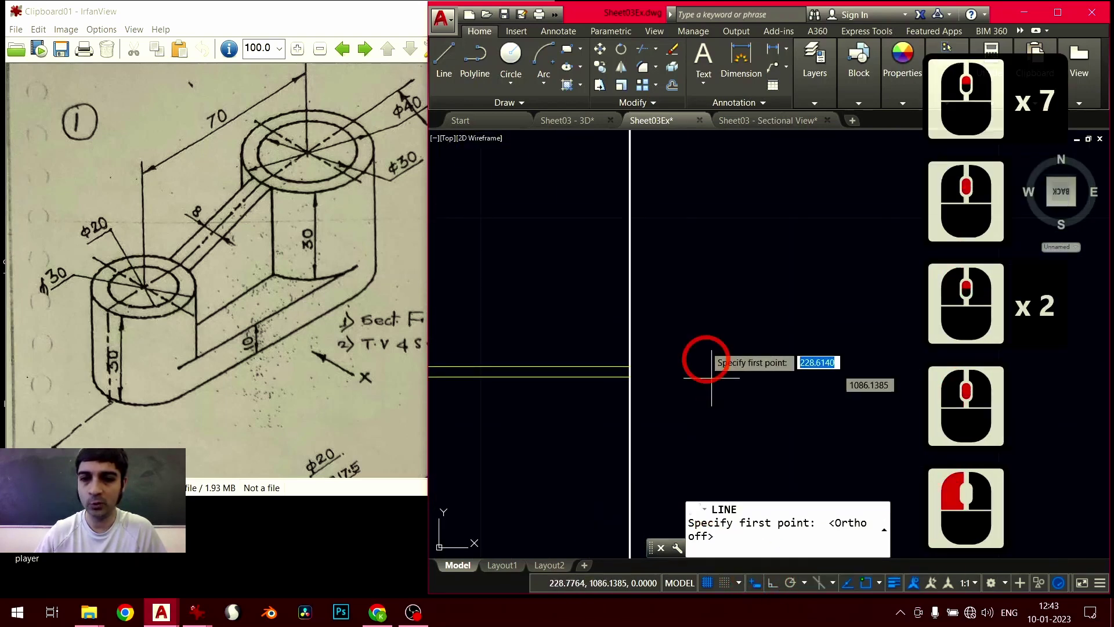
scroll(672, 378, up, 4)
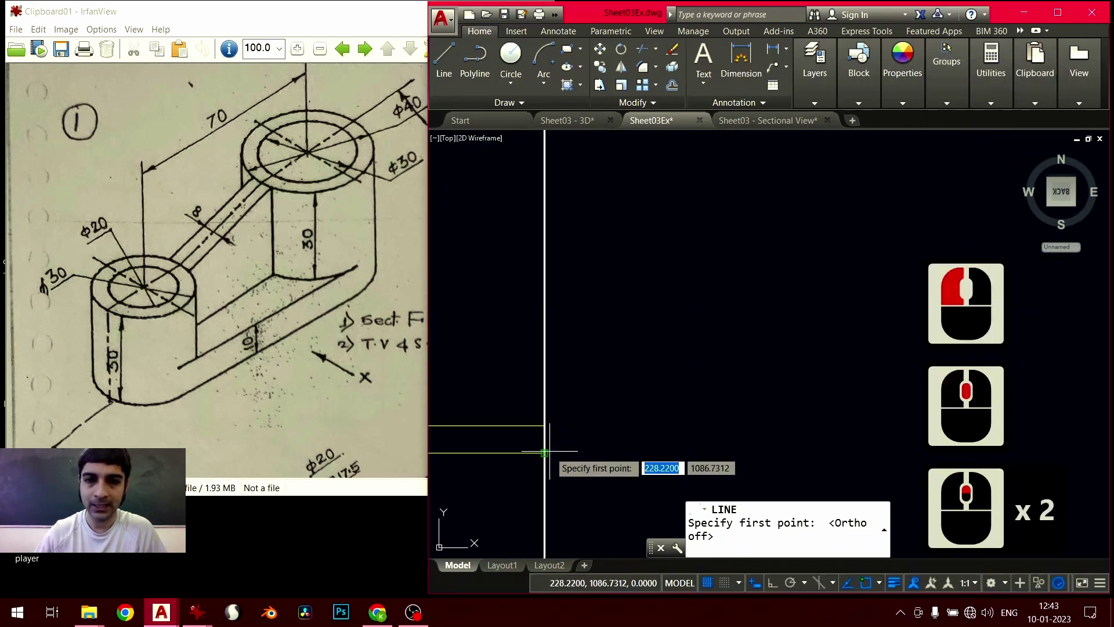
click(557, 450)
scroll(652, 413, up, 17)
scroll(714, 399, down, 3)
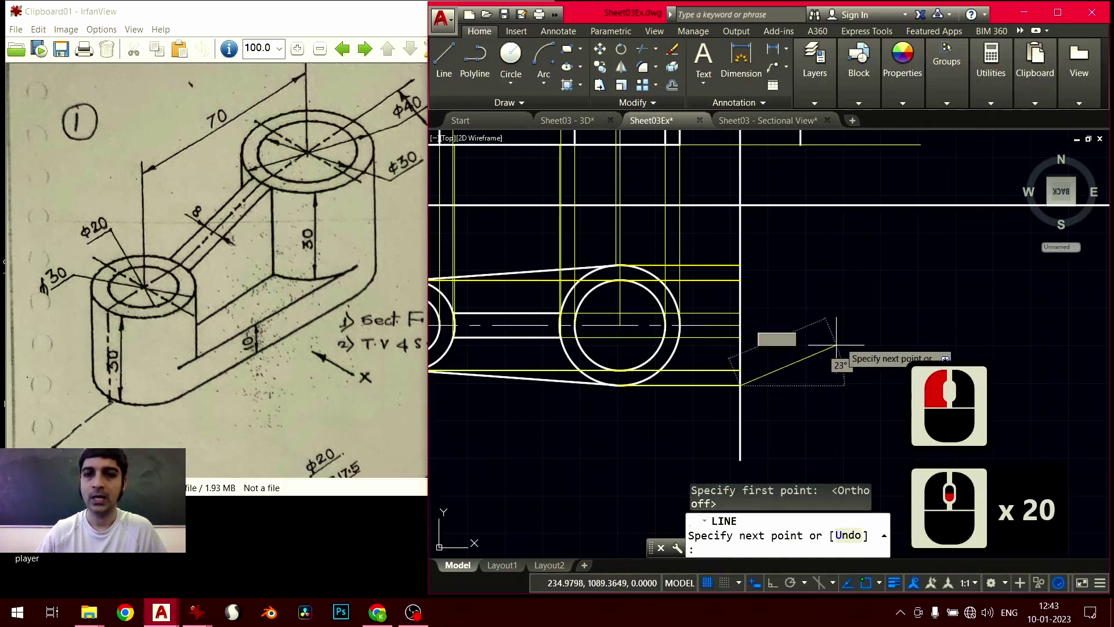
middle_drag(830, 354, 726, 383)
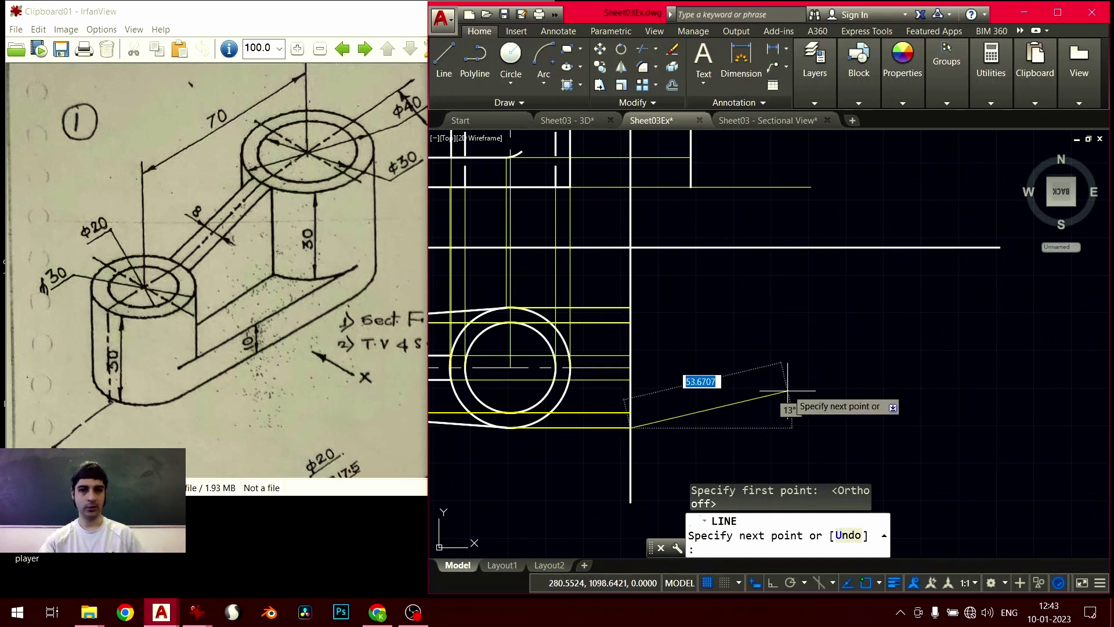
text(@)
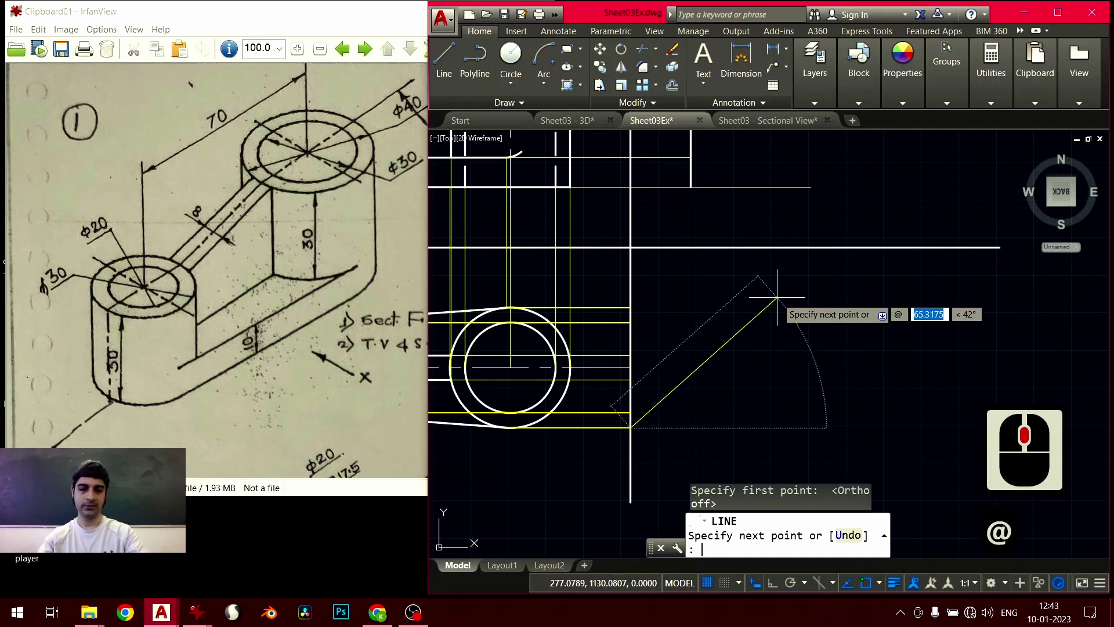
text(100)
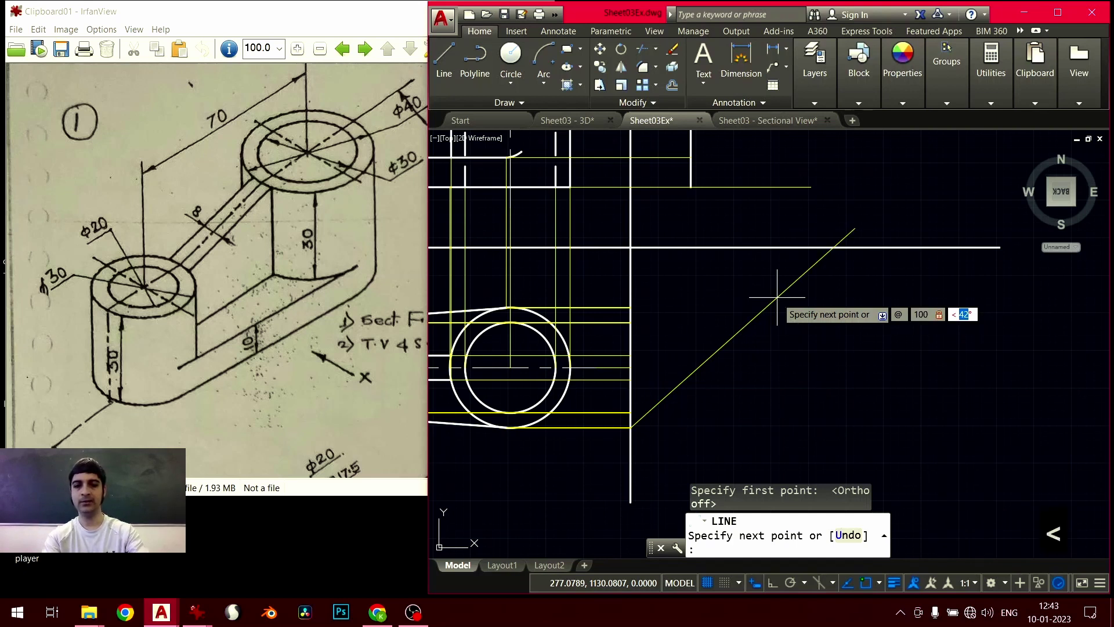
text(<45)
key(Return)
key(Return)
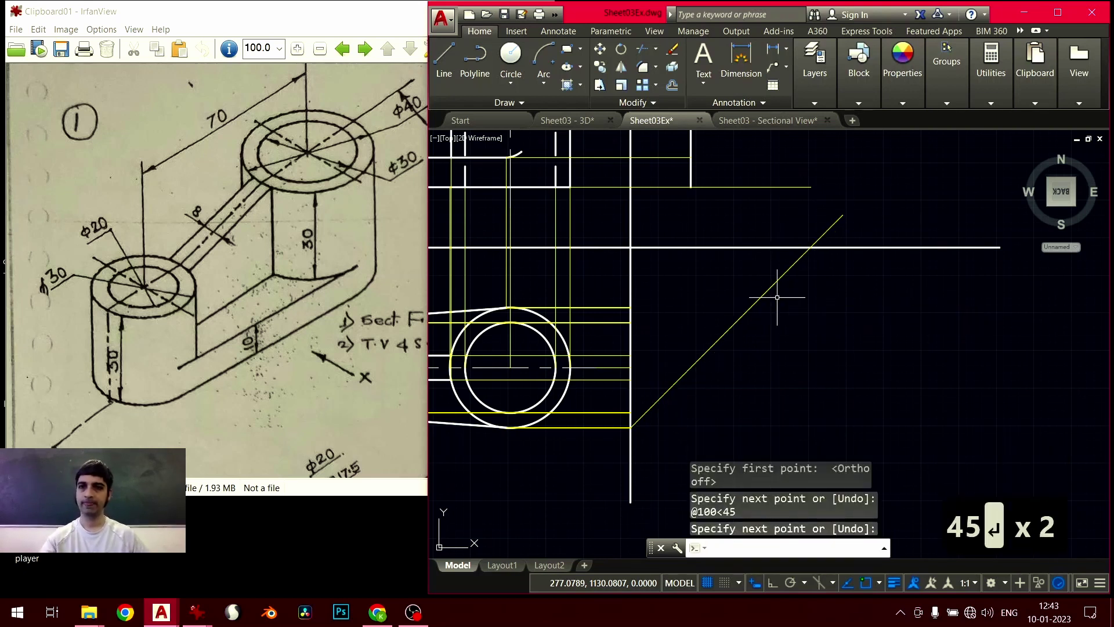
Copy the 45° line from its lower end to the adjacent, closely spaced projection line's end on the vertical reference line
click(823, 313)
click(699, 378)
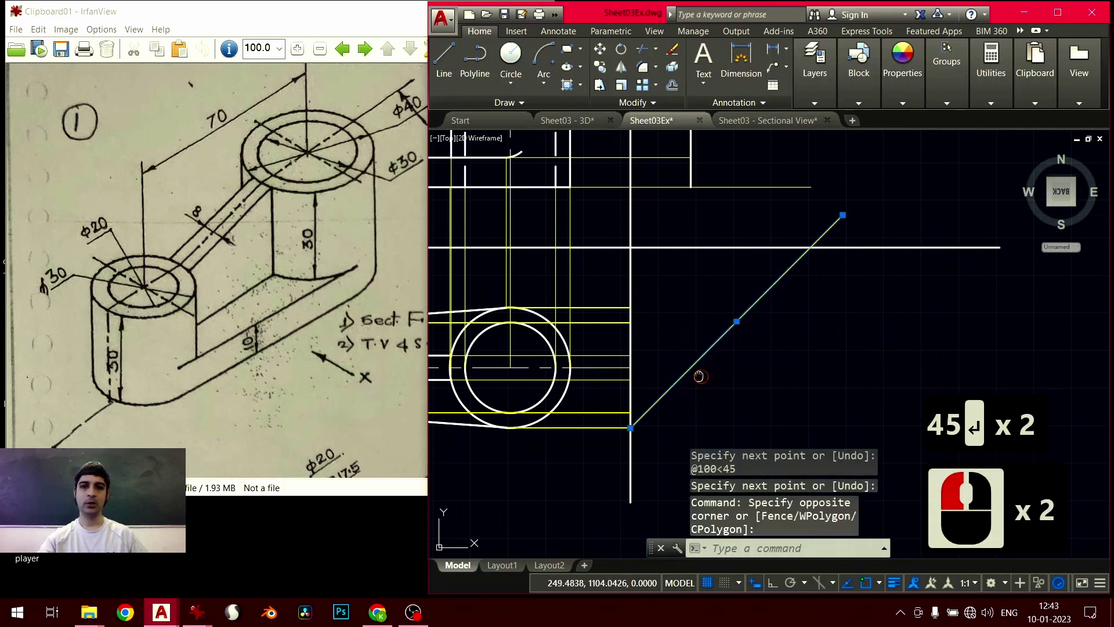
middle_drag(563, 213, 617, 134)
click(600, 67)
scroll(689, 348, up, 3)
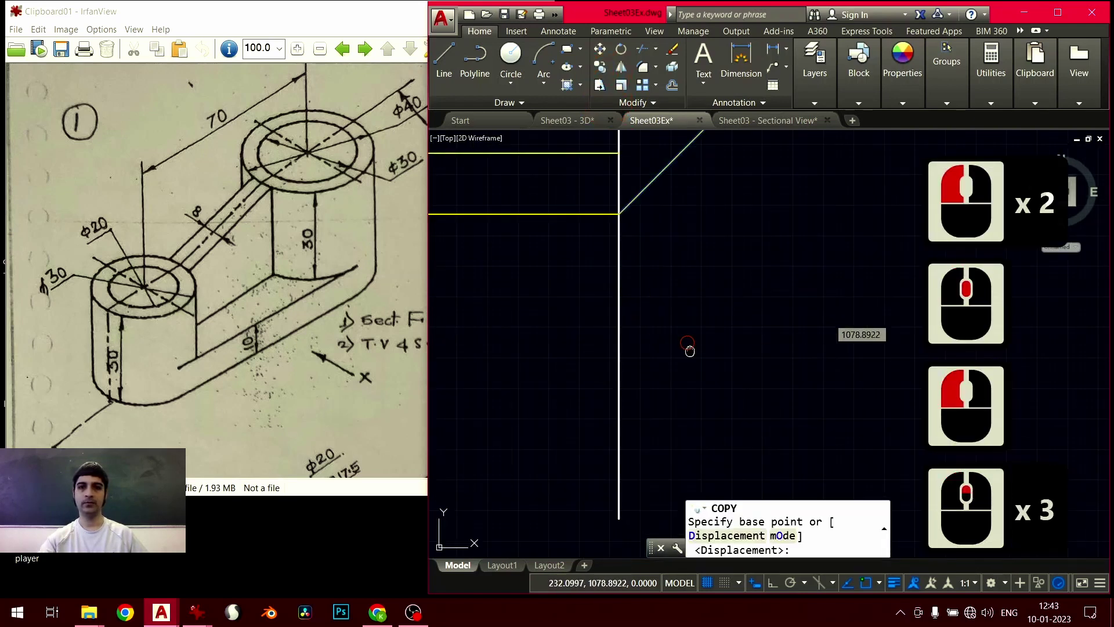
middle_drag(689, 348, 638, 427)
scroll(638, 406, up, 9)
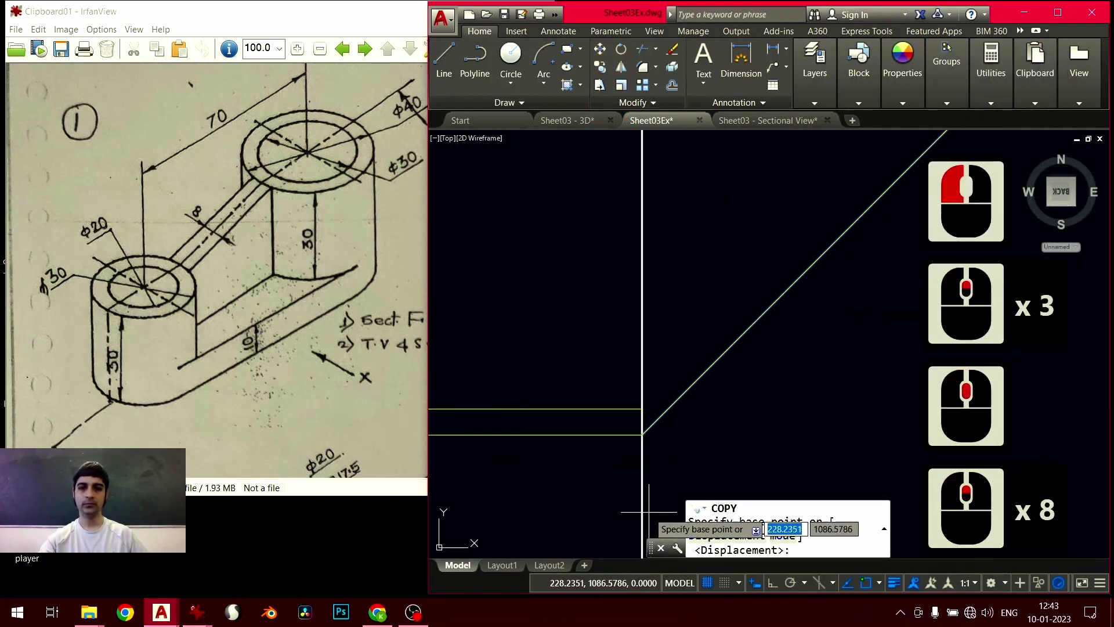
click(637, 388)
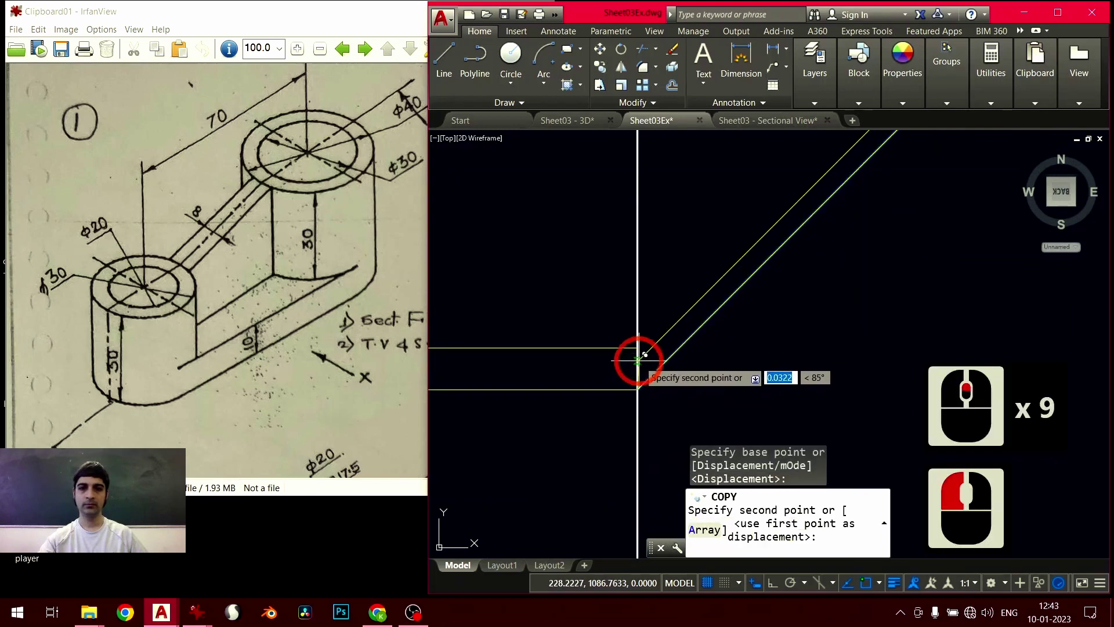
click(637, 347)
scroll(637, 294, down, 2)
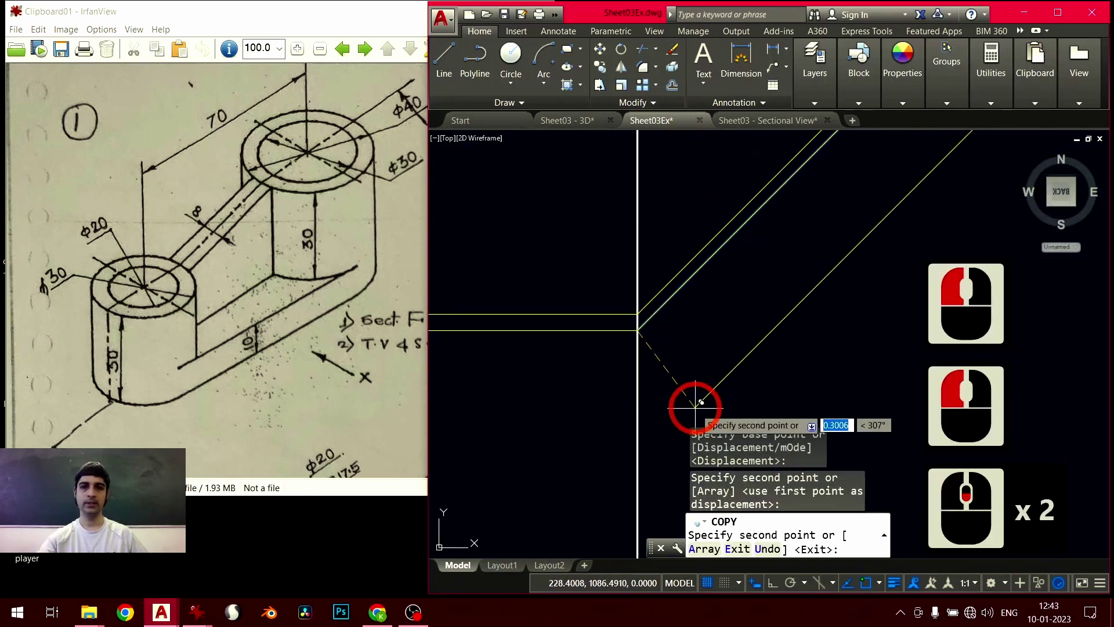
Place two more copies of the 45° line at the next higher pair of projection-line ends on the vertical reference line
middle_drag(654, 290, 667, 547)
middle_drag(687, 158, 688, 319)
scroll(688, 302, down, 1)
scroll(691, 267, down, 2)
middle_drag(696, 373, 666, 447)
scroll(661, 406, up, 2)
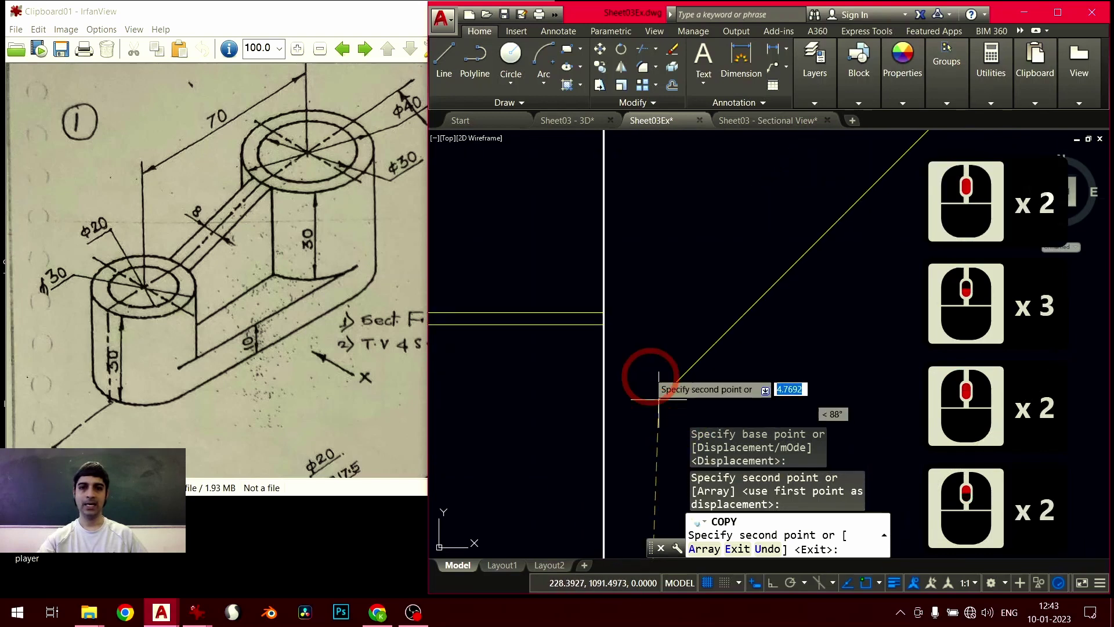
click(603, 311)
scroll(701, 326, down, 13)
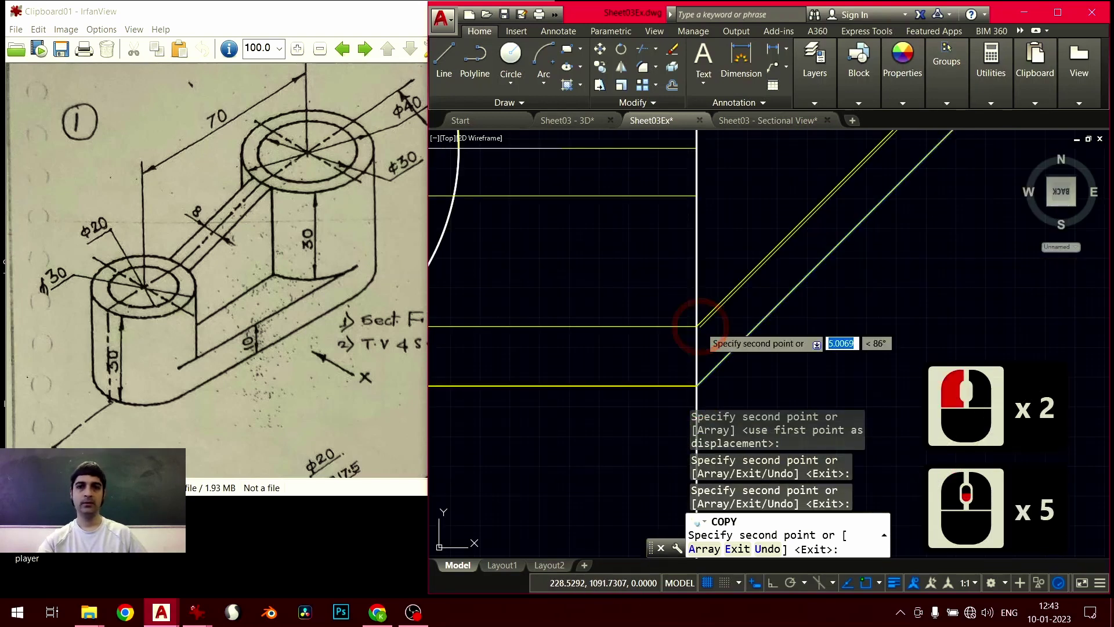
middle_drag(709, 325, 657, 431)
middle_click(752, 408)
key(Escape)
key(Escape)
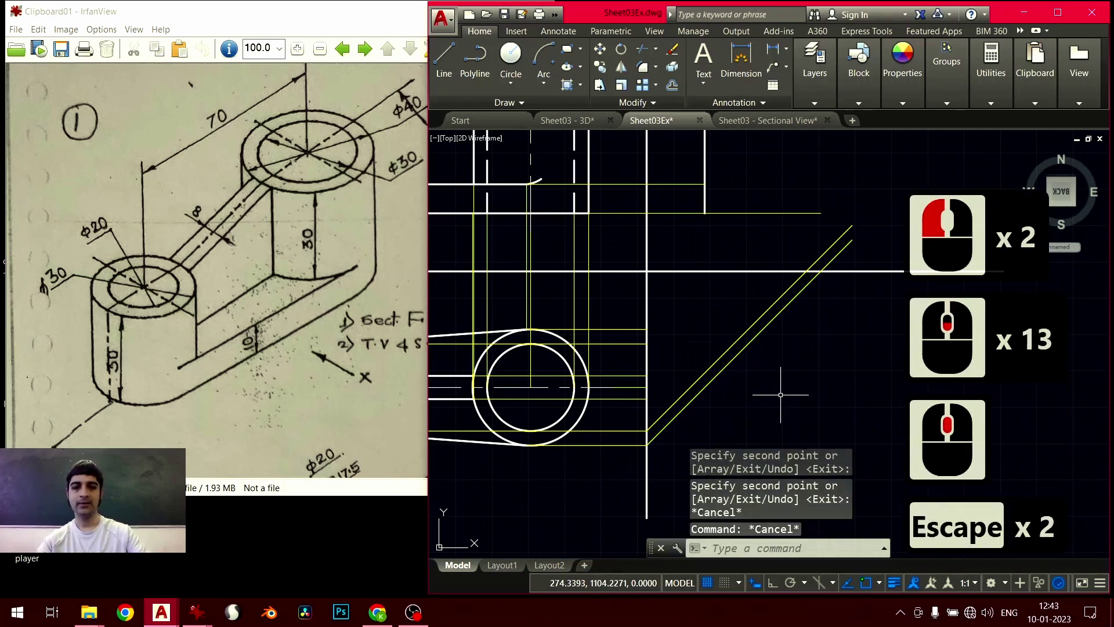
Trim the parts of the 45° lines that extend above the horizontal reference line
key(ctrl+a)
text(tr)
key(Return)
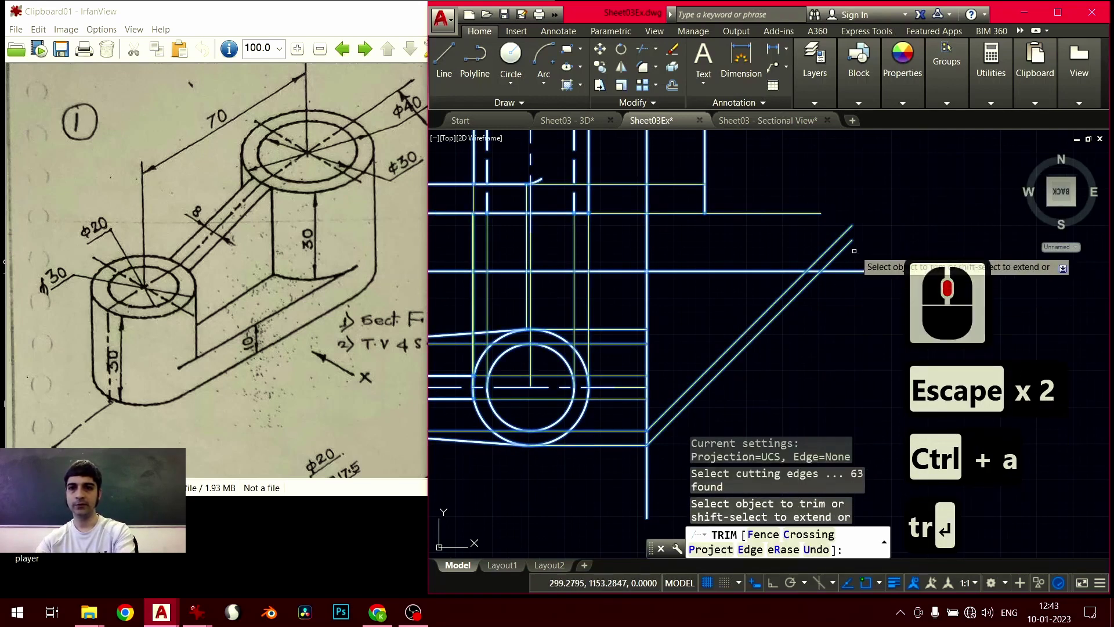
click(835, 249)
click(839, 252)
key(Return)
middle_drag(795, 331, 723, 383)
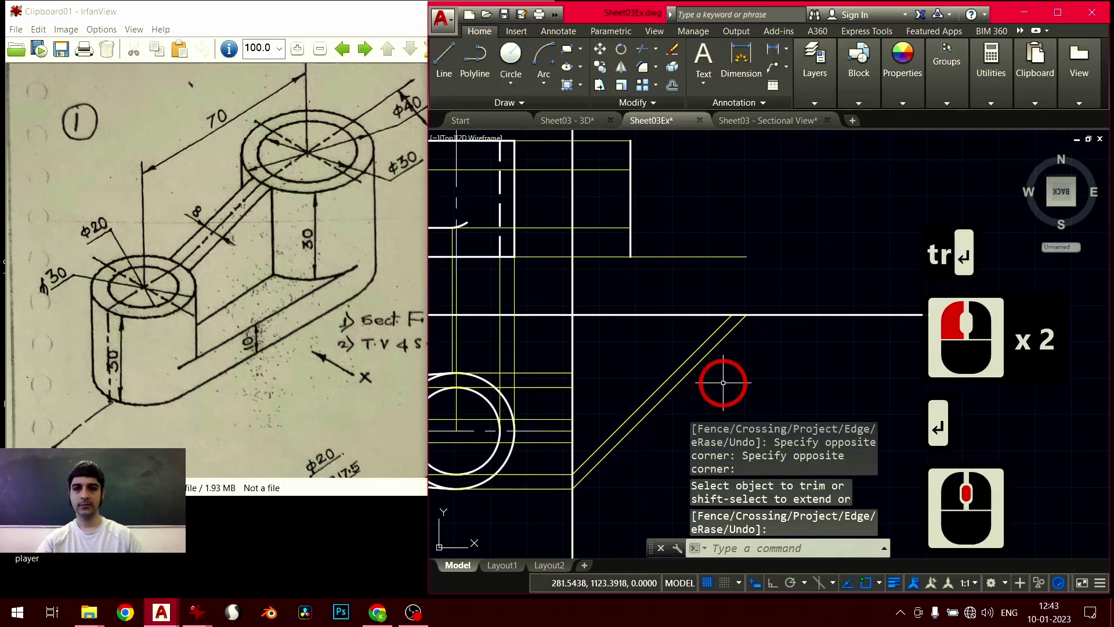
text(l)
key(Return)
scroll(747, 332, up, 5)
middle_drag(749, 268, 723, 495)
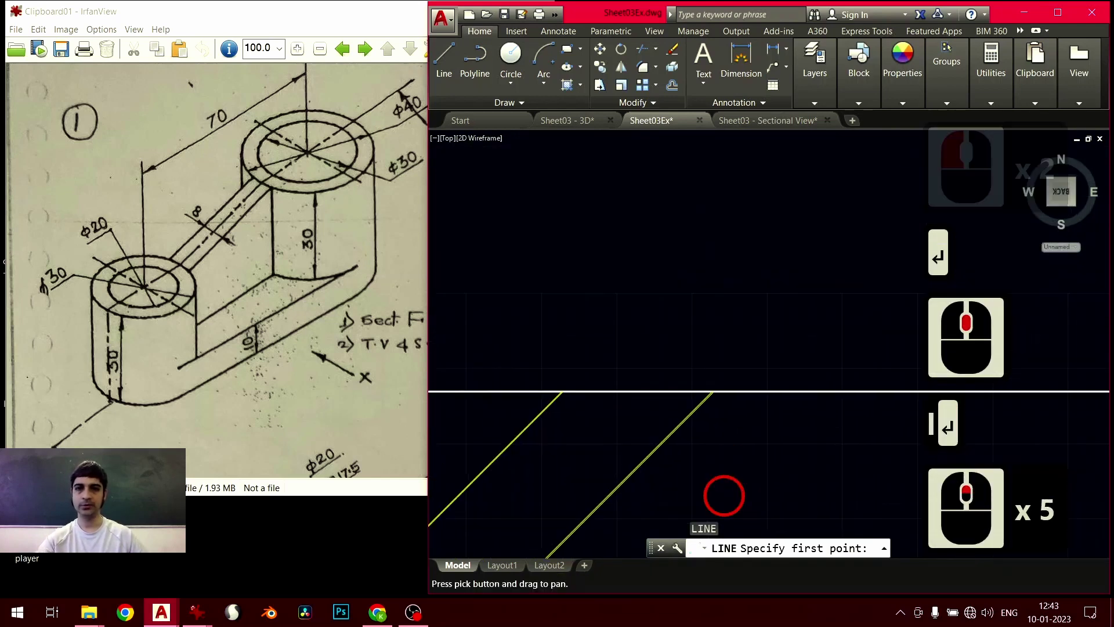
click(561, 393)
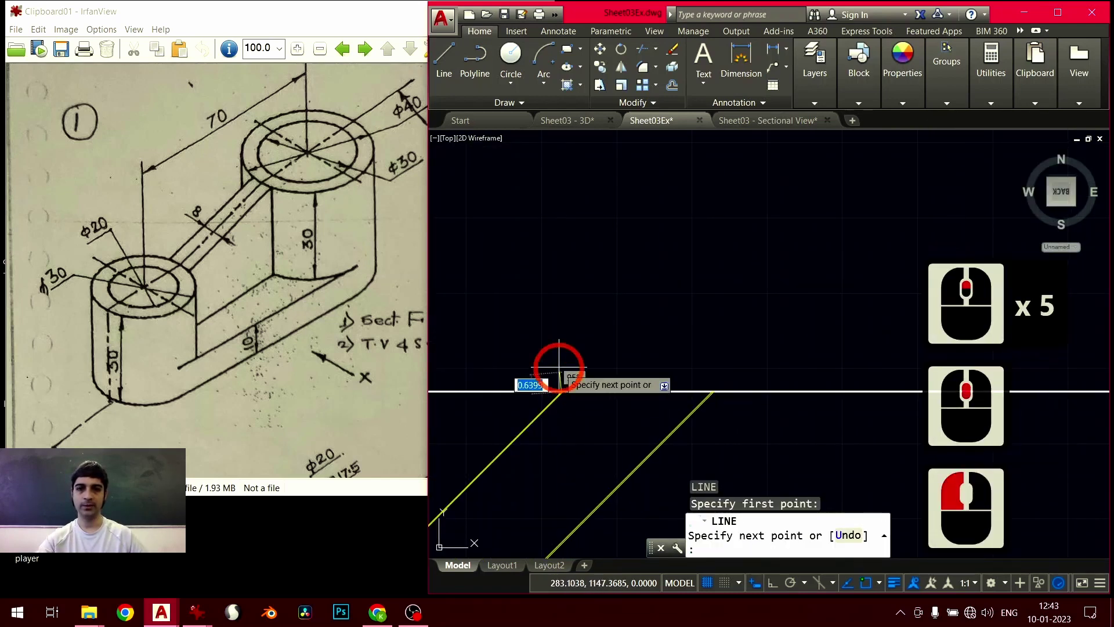
key(Escape)
With ortho on, try to draw a vertical line upward from a 45° line's end on the horizontal reference line
scroll(545, 431, up, 3)
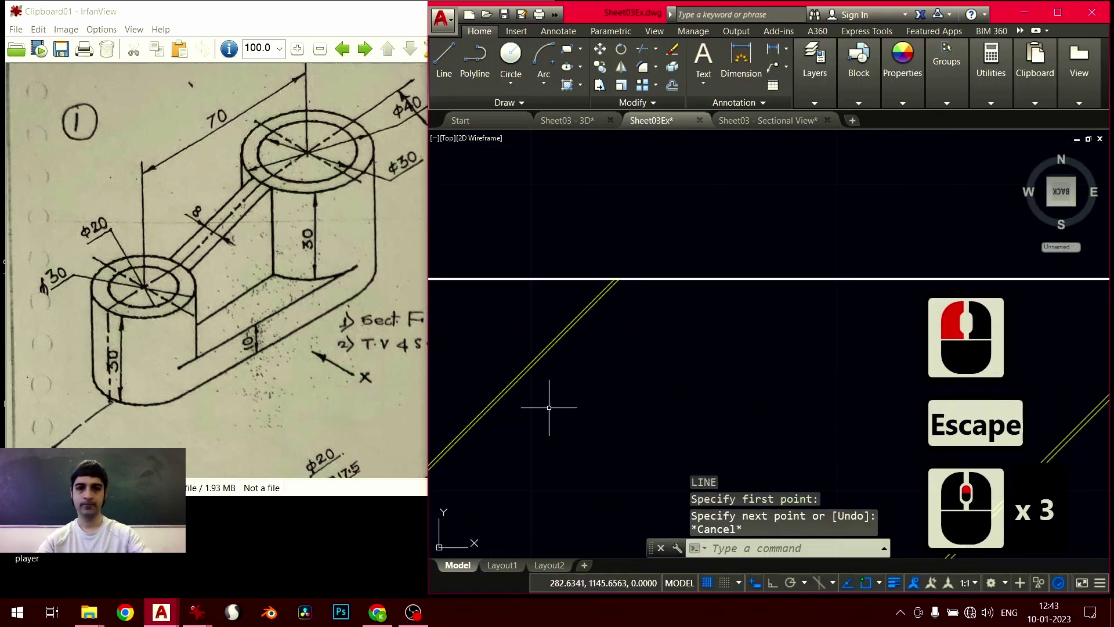
middle_drag(593, 380, 600, 471)
text(l)
key(Return)
click(623, 370)
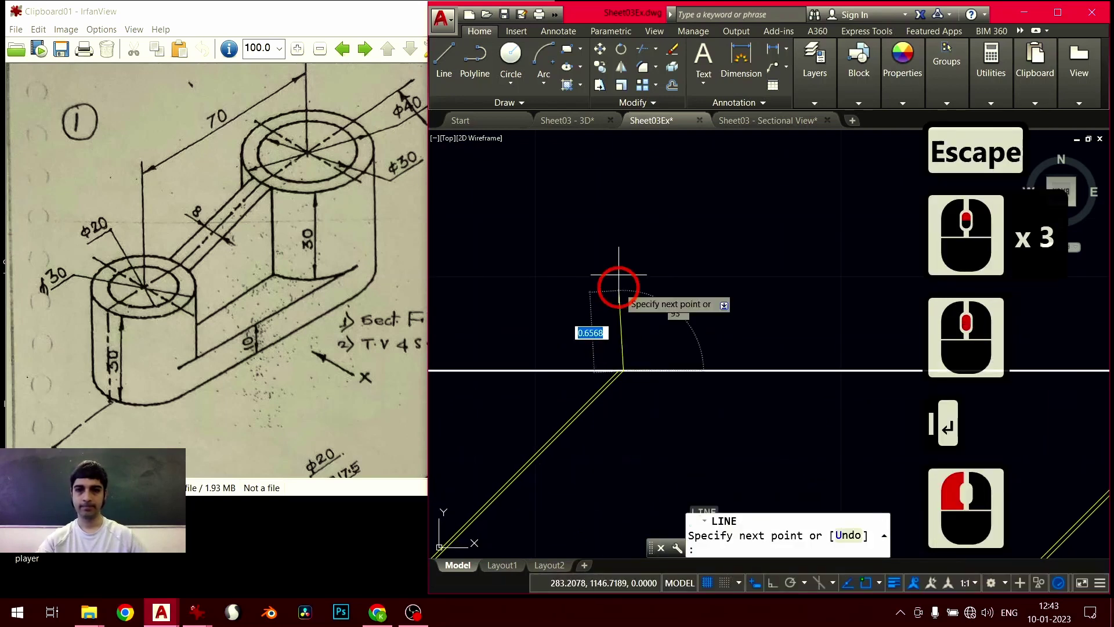
click(772, 582)
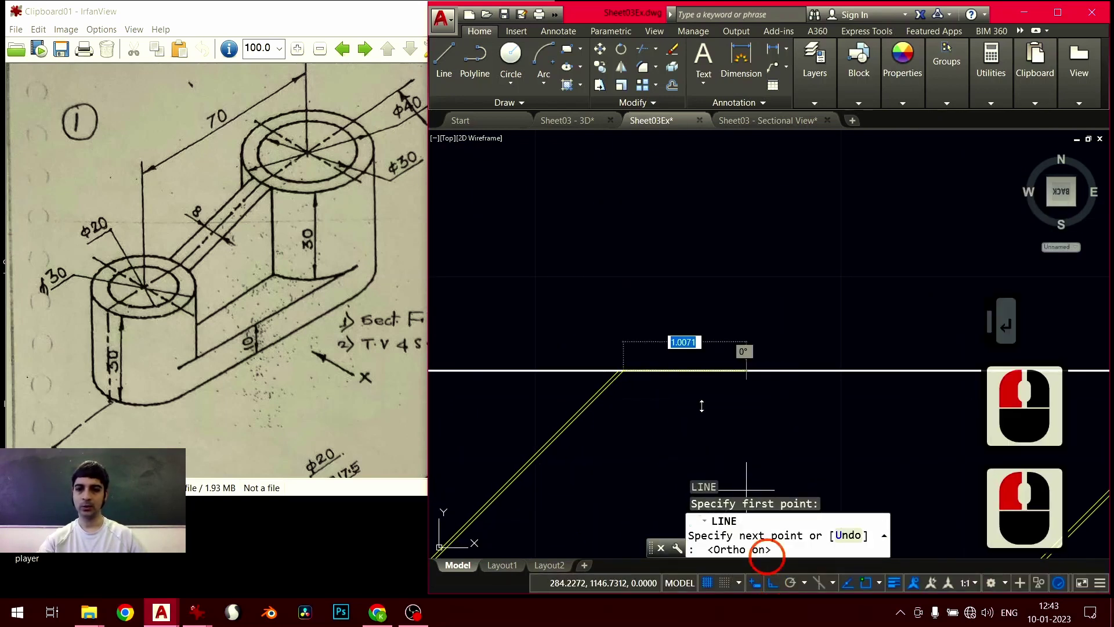
scroll(660, 244, down, 4)
scroll(702, 349, down, 2)
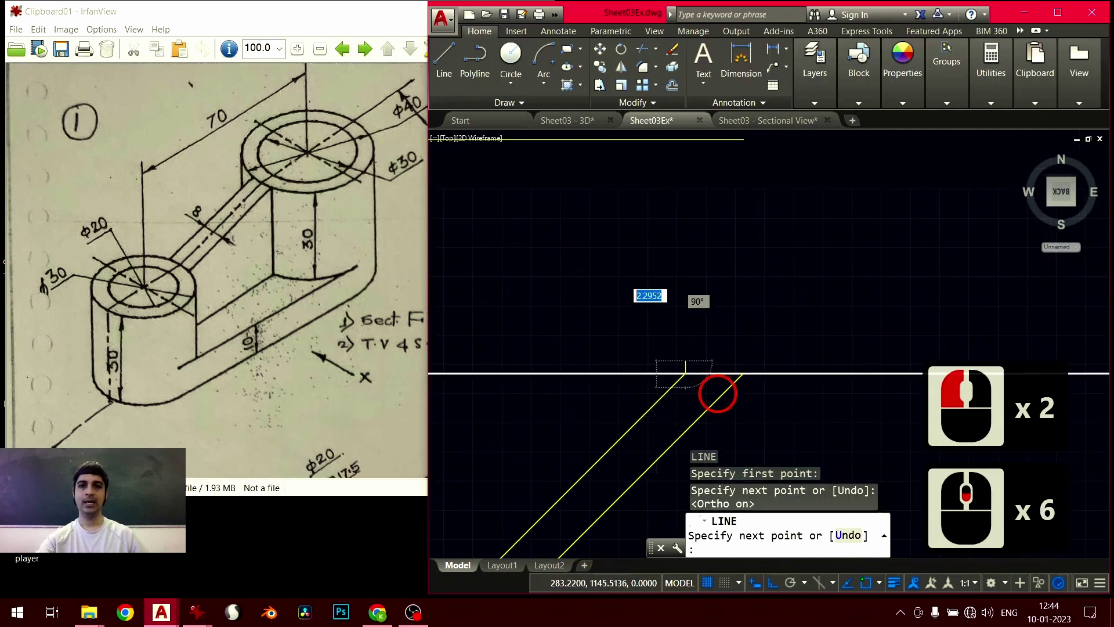
middle_click(717, 390)
key(Escape)
key(Escape)
Delete the short vertical line and all the 45° transfer lines
click(685, 357)
click(681, 367)
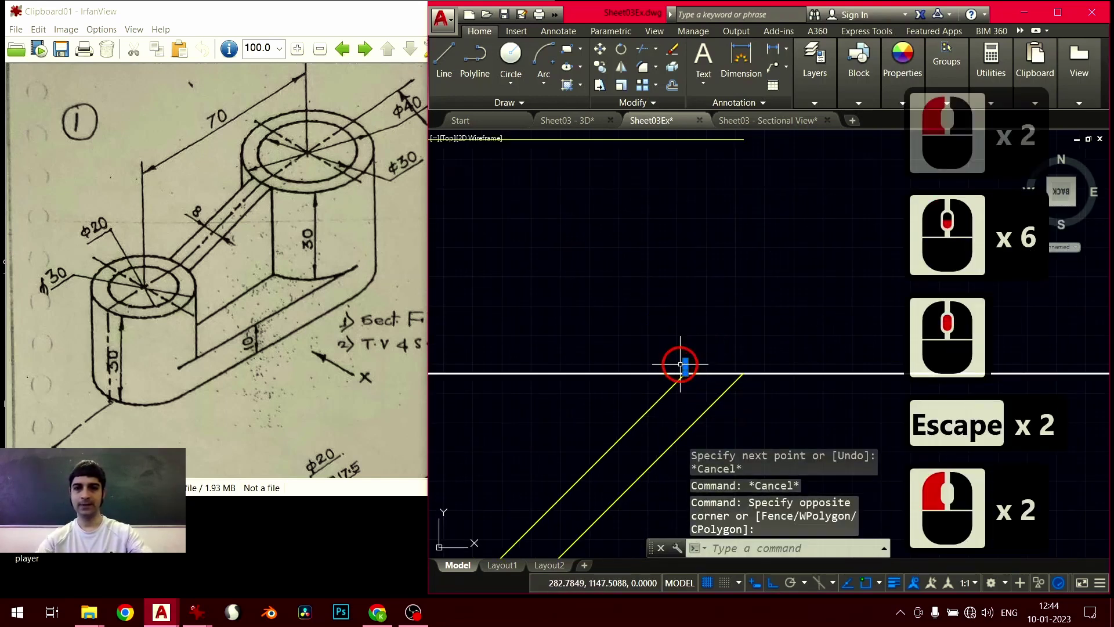
key(Delete)
click(760, 432)
click(612, 447)
key(Delete)
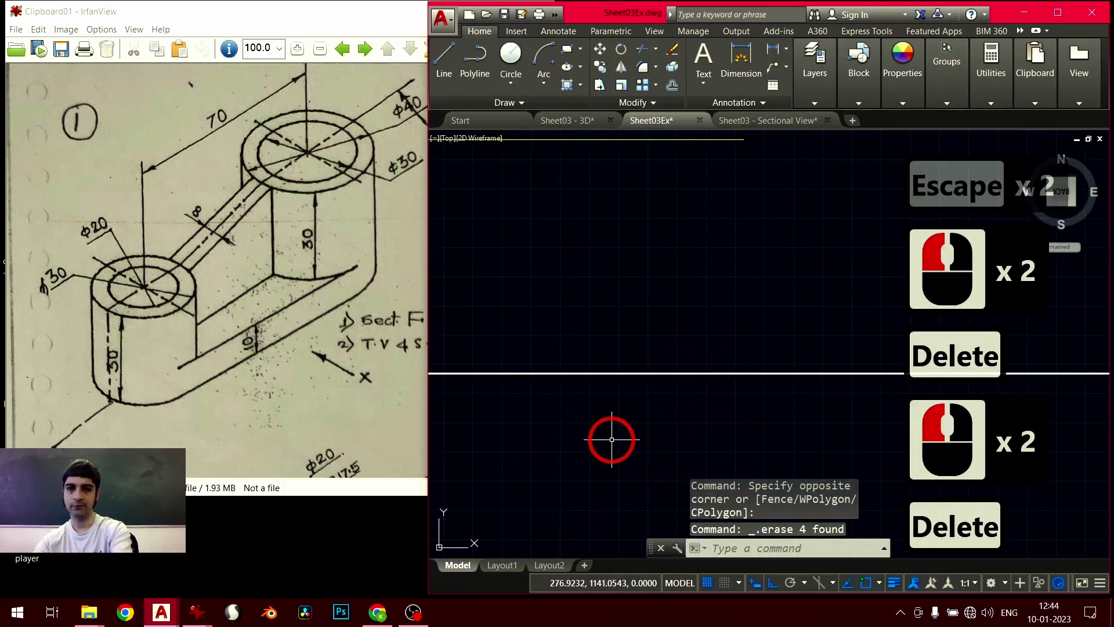
Switch to the Sheet03 - Sectional View drawing and examine the diagonal line that transfers the top-view widths to the side view
scroll(666, 393, down, 3)
scroll(733, 149, down, 1)
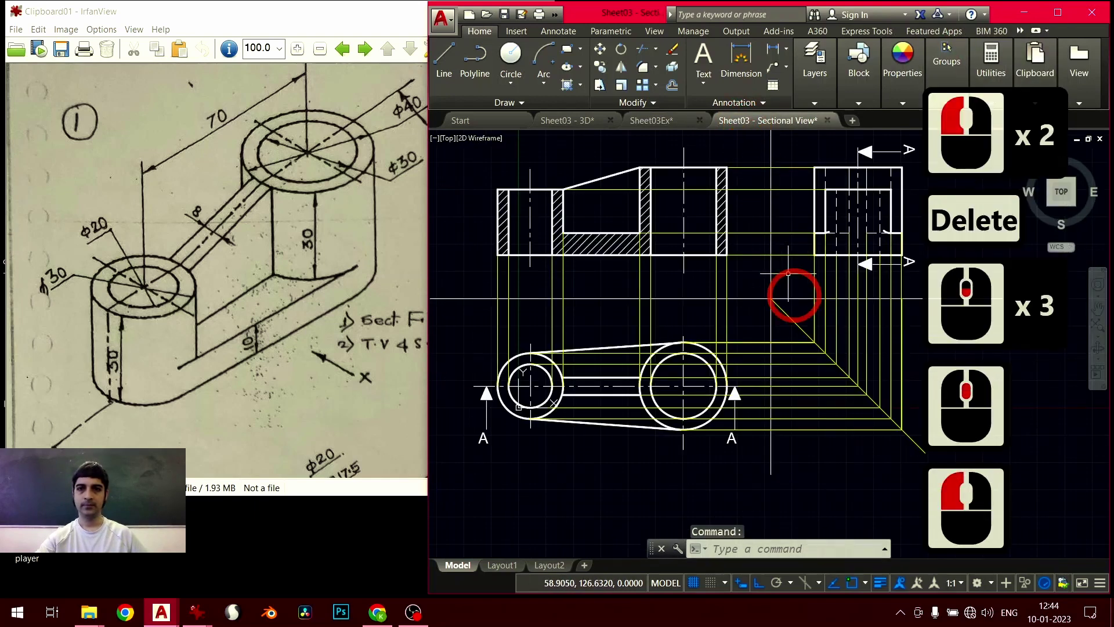
scroll(741, 378, up, 4)
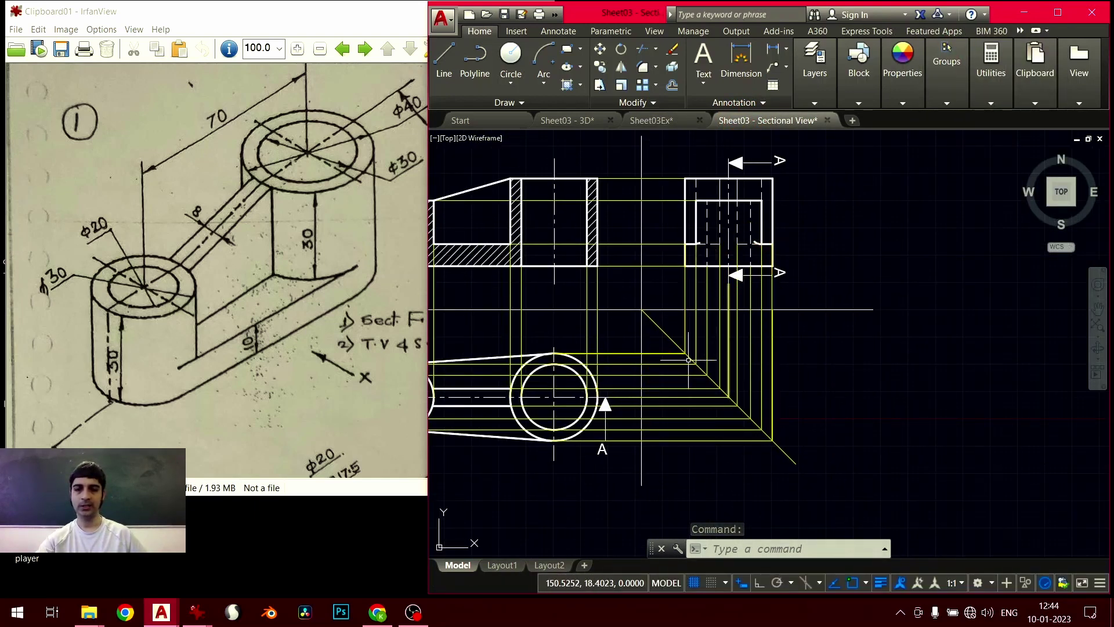
click(663, 333)
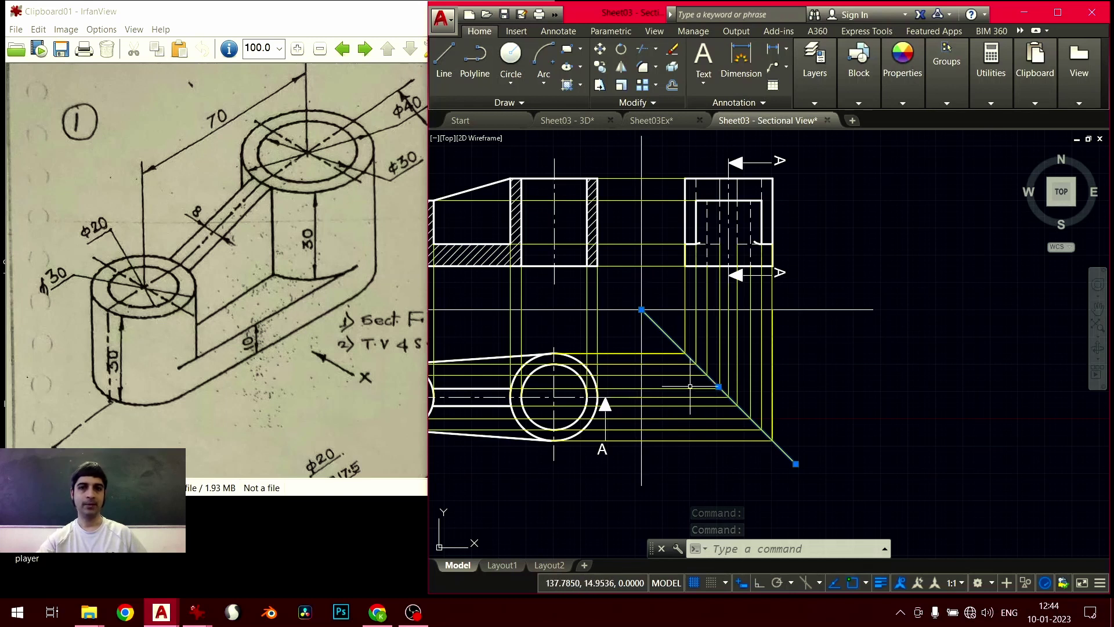
middle_drag(690, 386, 734, 395)
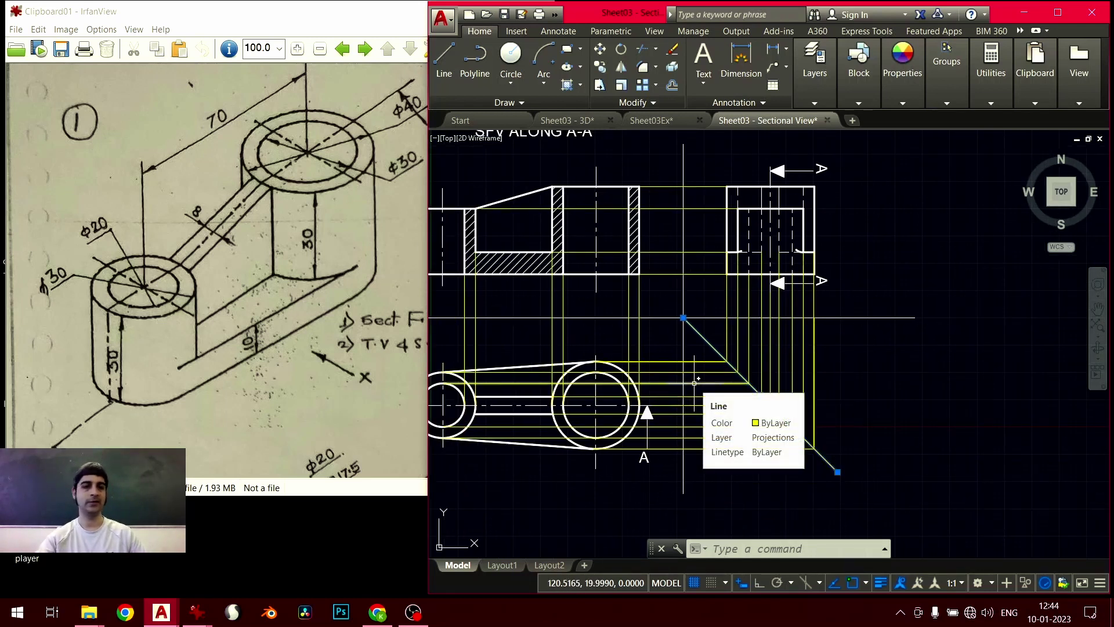
Return to the Sheet03Ex drawing to compare the area beside the top view, and switch back to Sheet03 - Sectional View
click(650, 127)
click(587, 122)
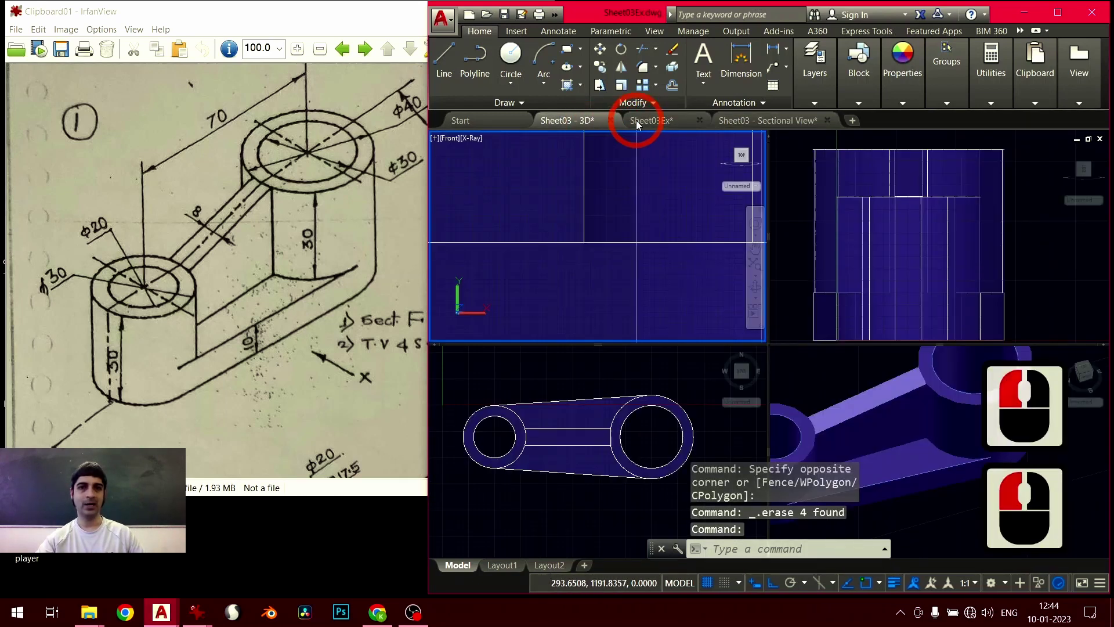
click(637, 124)
scroll(656, 361, down, 3)
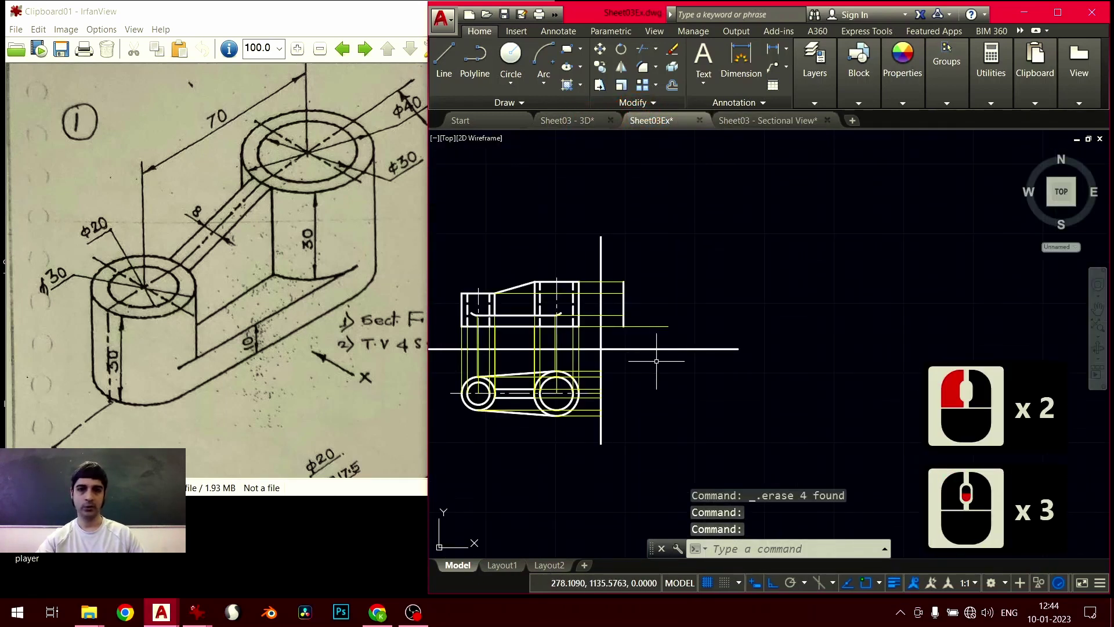
scroll(657, 361, up, 4)
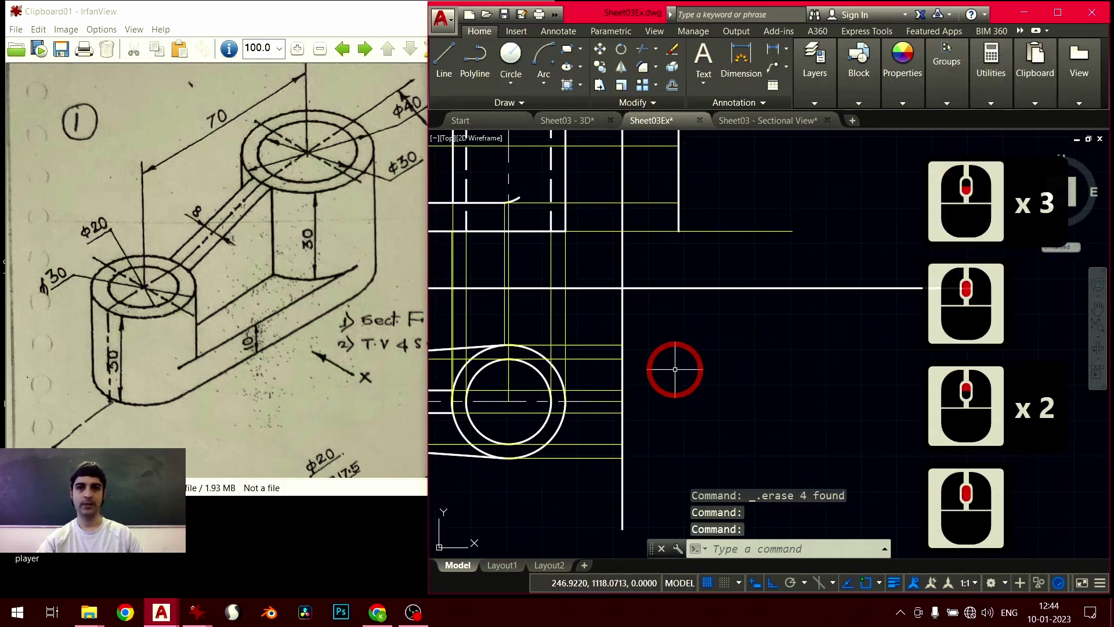
middle_drag(740, 378, 691, 390)
click(751, 120)
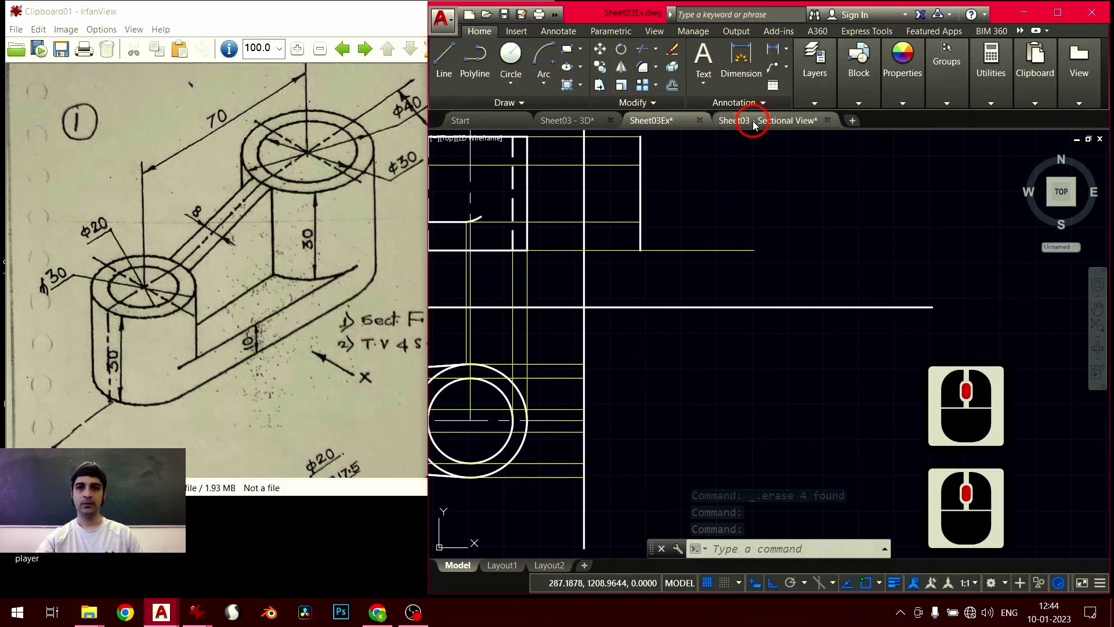
Bring the Sheet03 drawing to the front and examine the top-view projection lines carried up from the mitre line
click(676, 122)
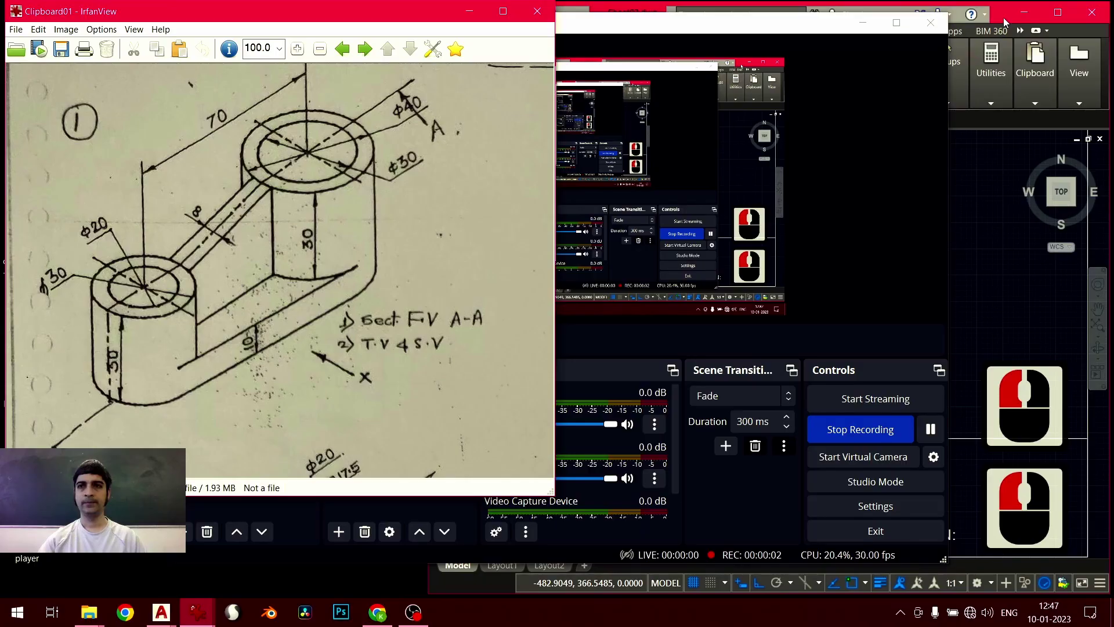
click(1004, 17)
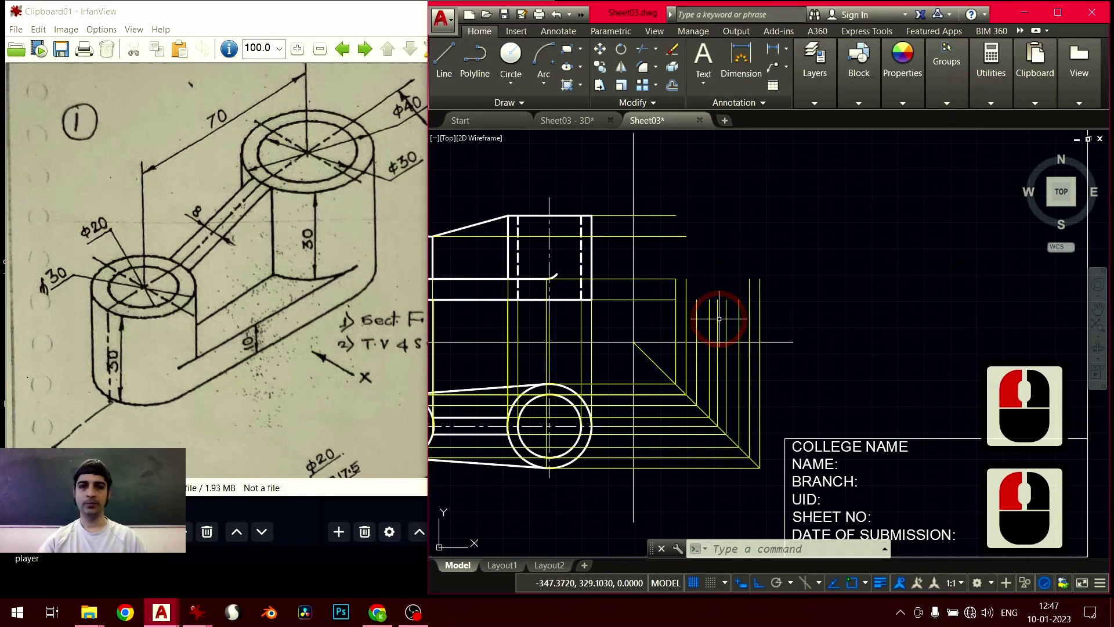
middle_drag(718, 315, 704, 327)
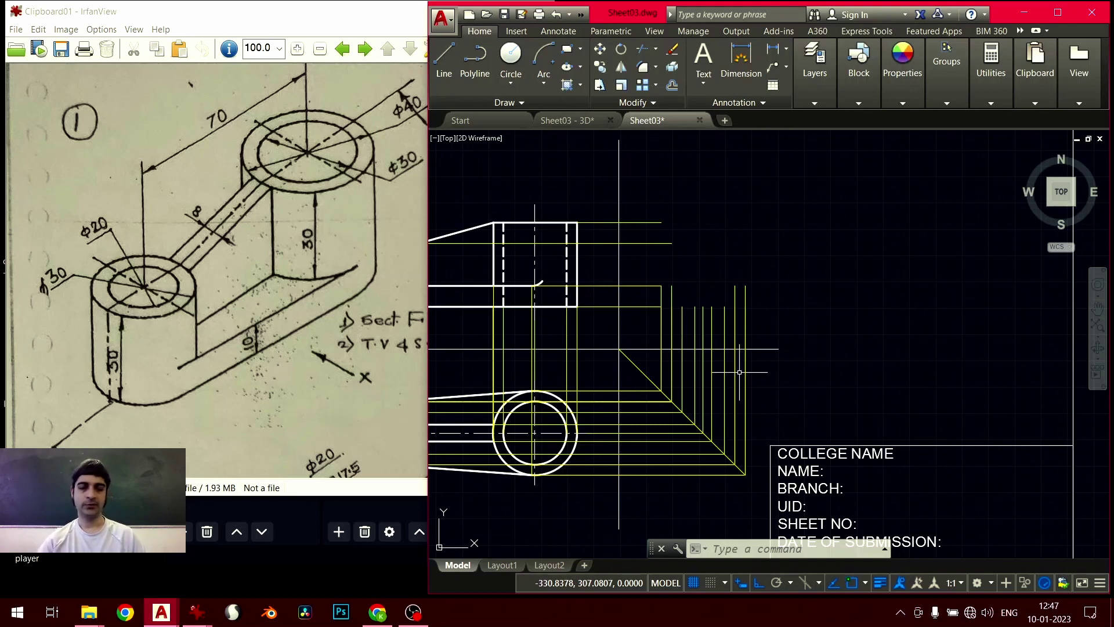
middle_drag(733, 347, 736, 351)
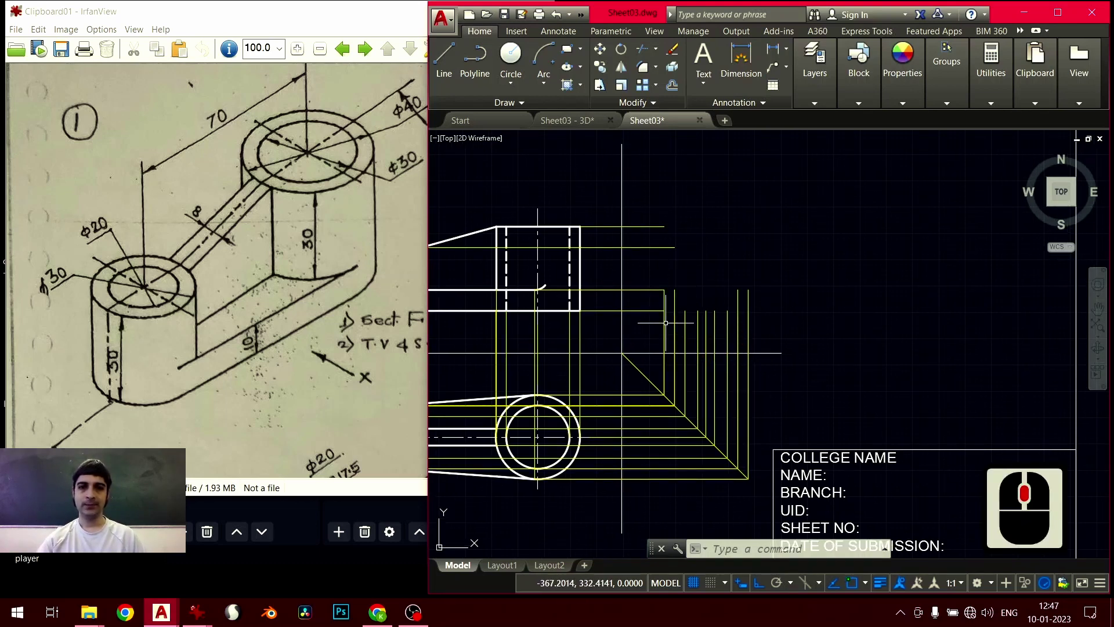
scroll(667, 323, up, 3)
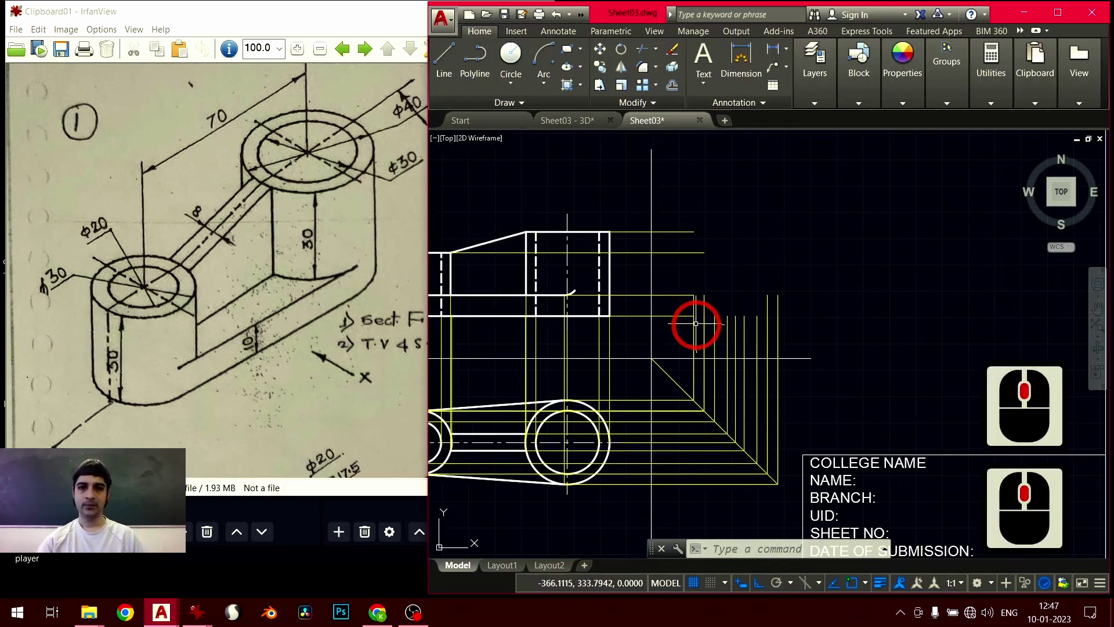
Inspect where the first vertical projection line meets the horizontal height line from the front view, leaving the line in place
click(694, 292)
click(693, 278)
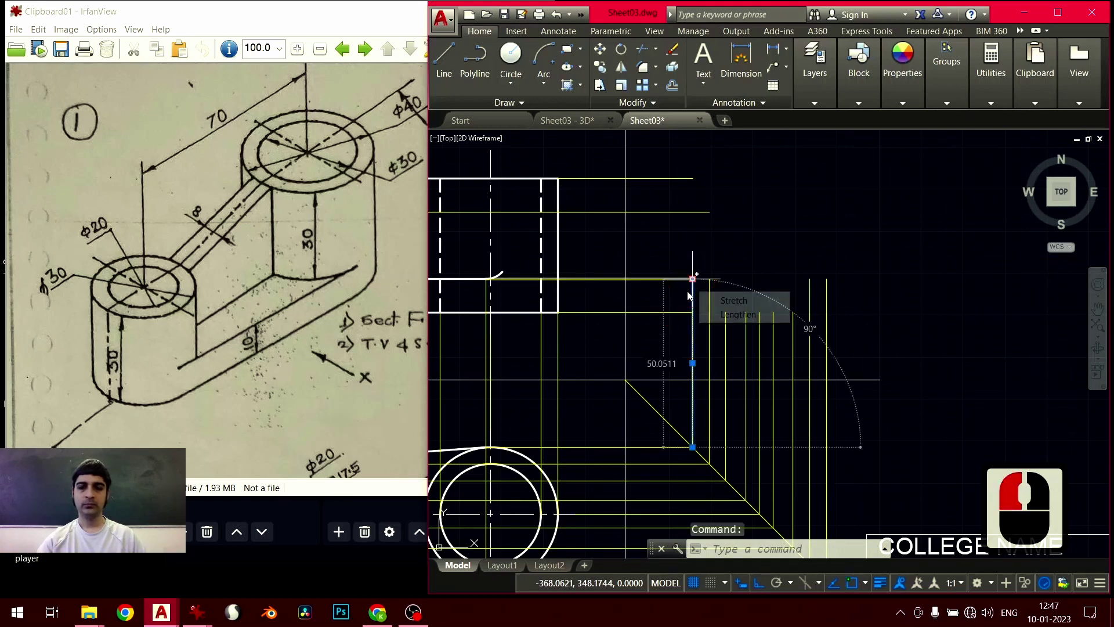
key(Escape)
scroll(692, 270, up, 7)
key(Escape)
scroll(692, 269, up, 7)
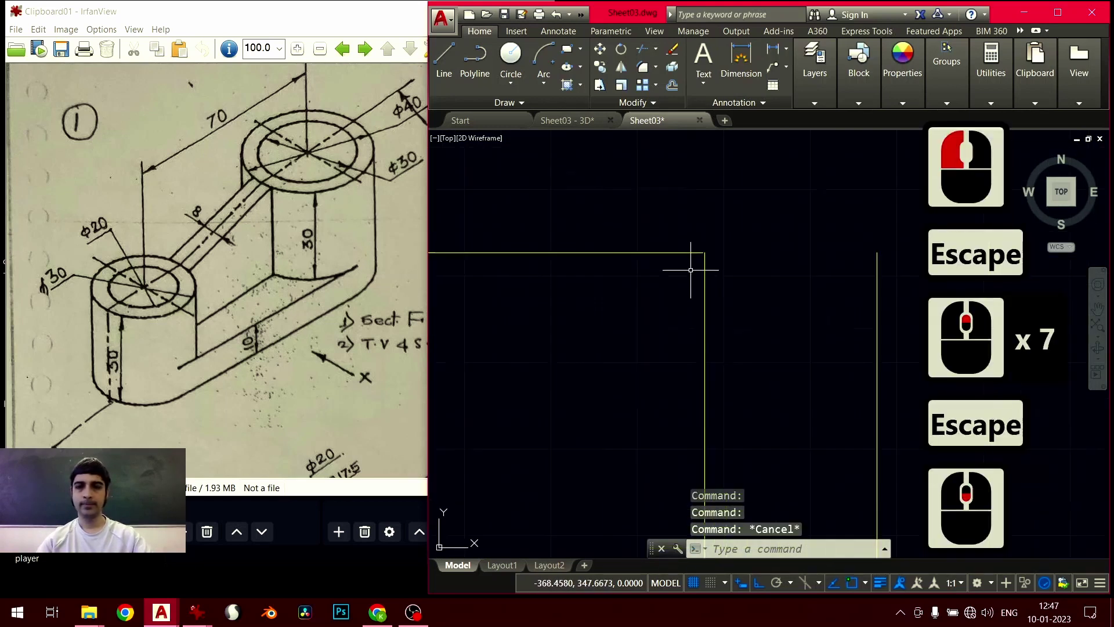
scroll(690, 342, down, 2)
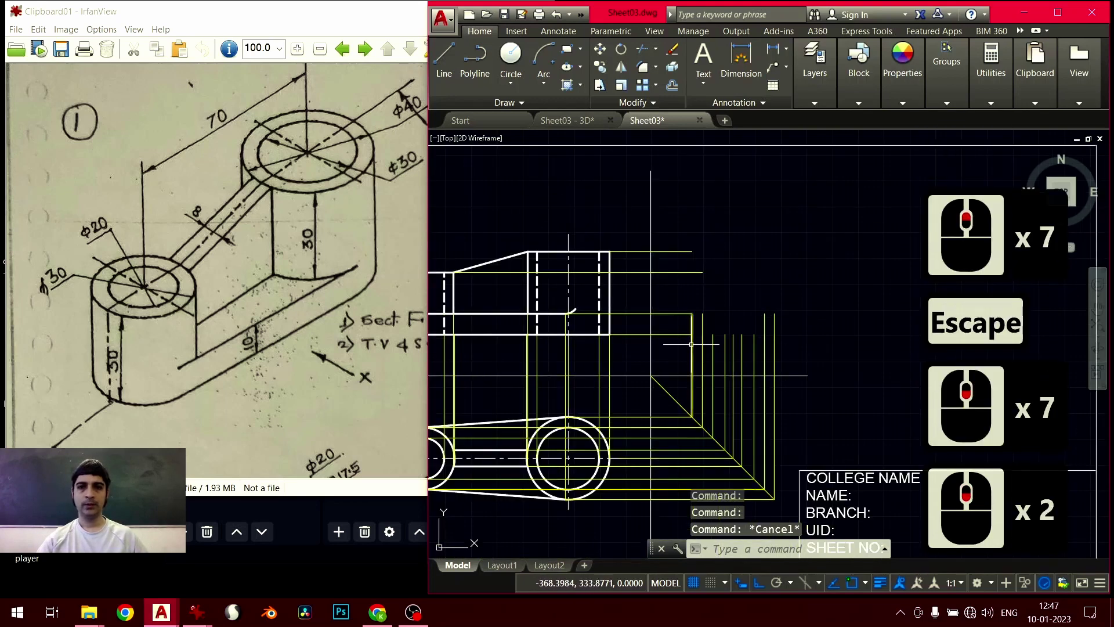
scroll(716, 360, down, 1)
Check the large cylinder in the reference sketch and return to the side-view area of the drawing
click(357, 325)
click(189, 357)
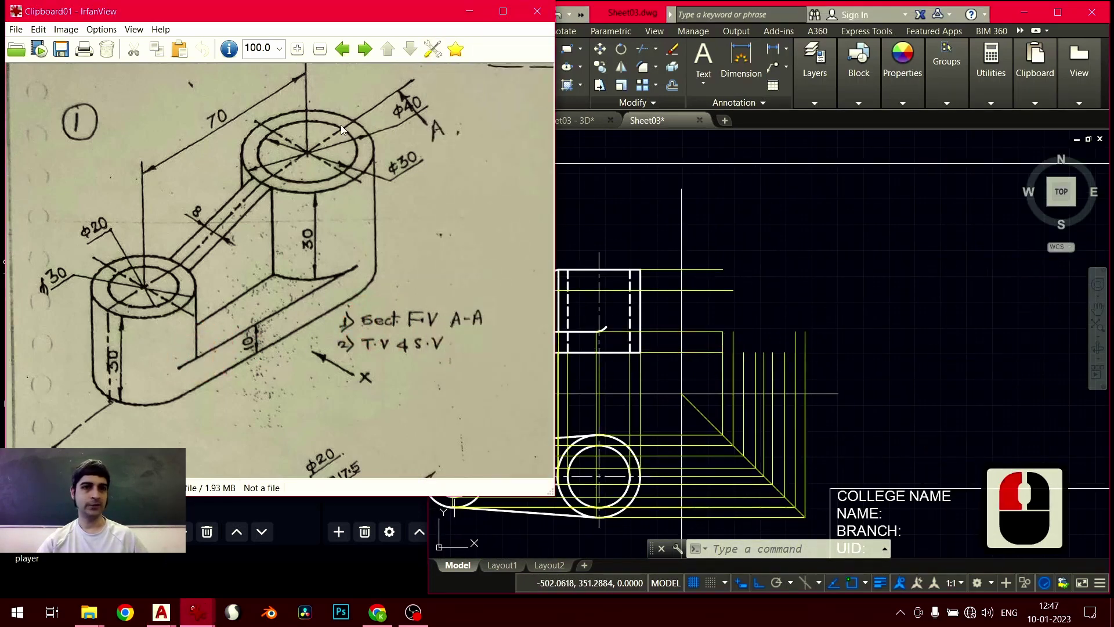
click(706, 373)
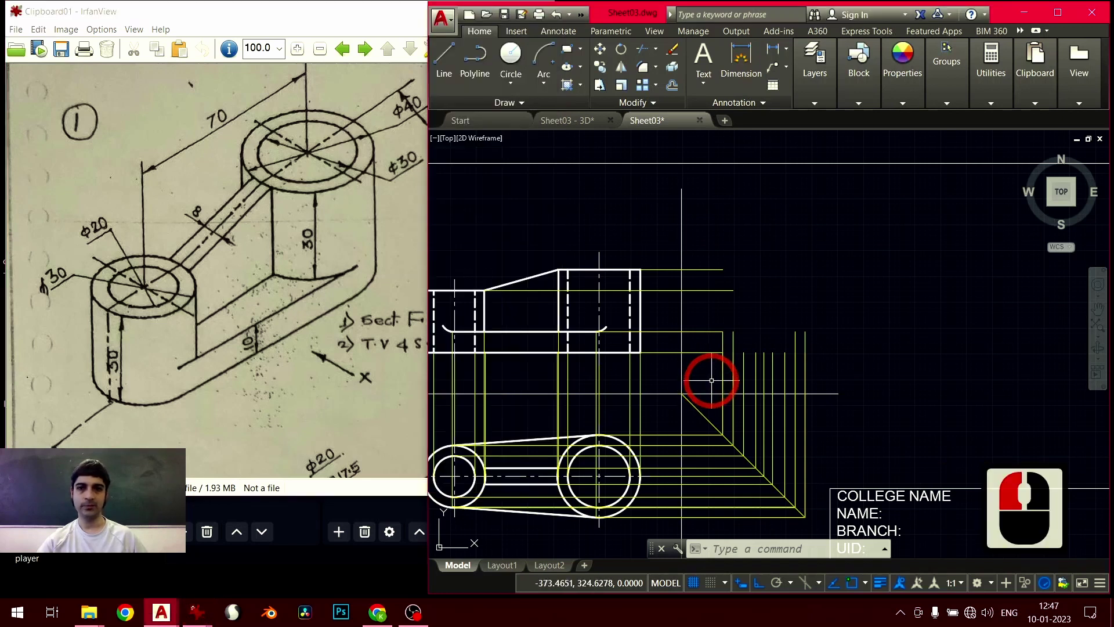
middle_click(705, 361)
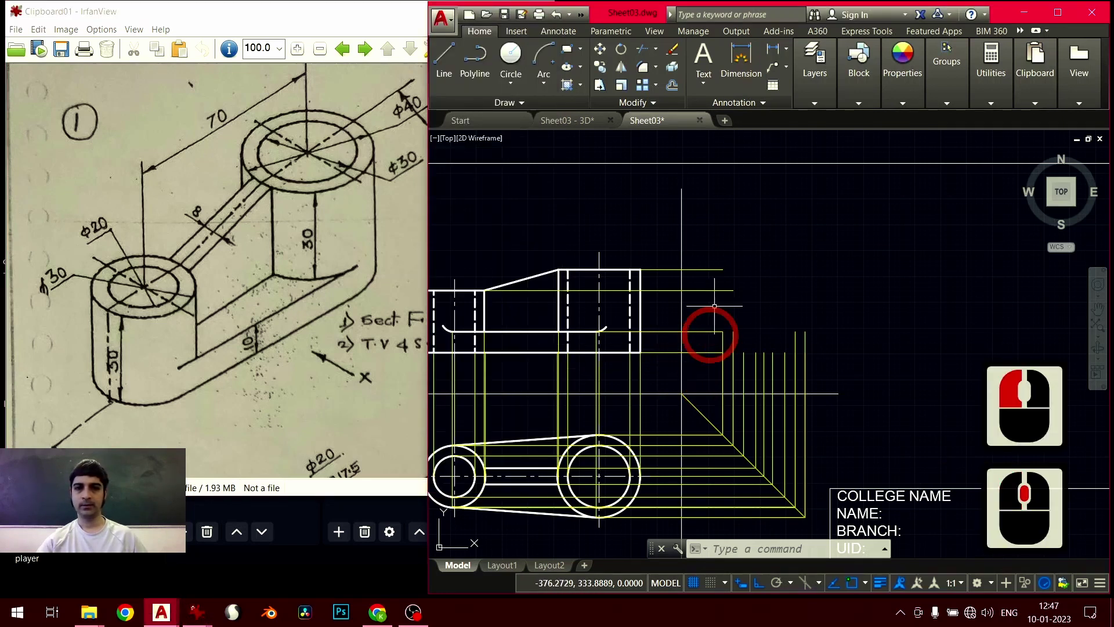
Make Object the current layer
mouse_move(828, 69)
click(918, 129)
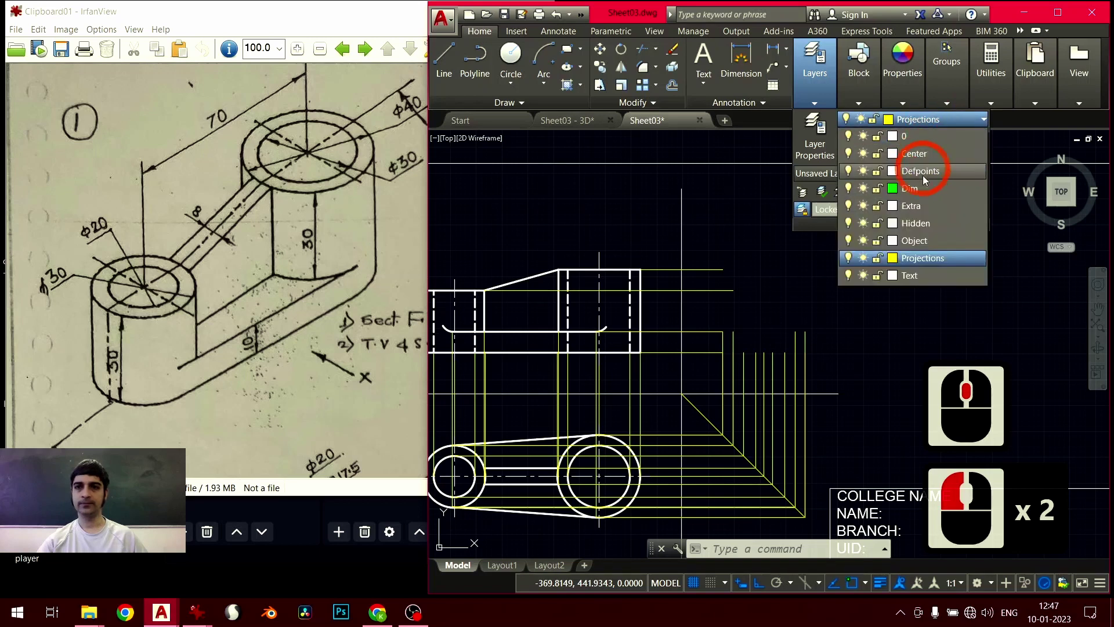
click(920, 237)
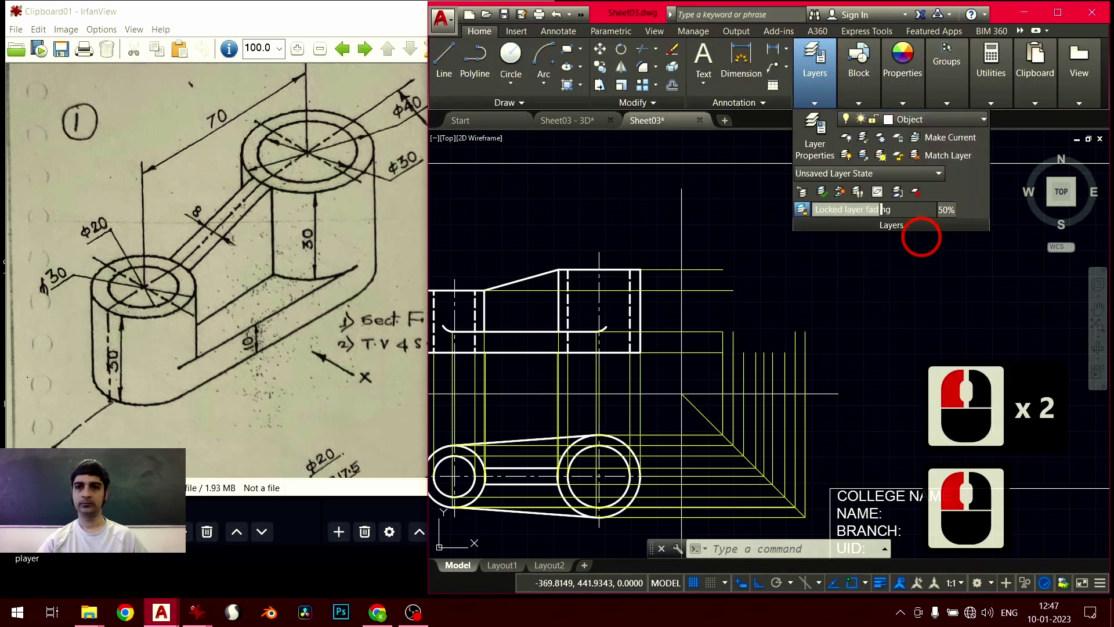
Draw the side view's bottom edge along the base height line, between the outermost vertical projection lines of the large cylinder
click(443, 55)
scroll(729, 376, up, 2)
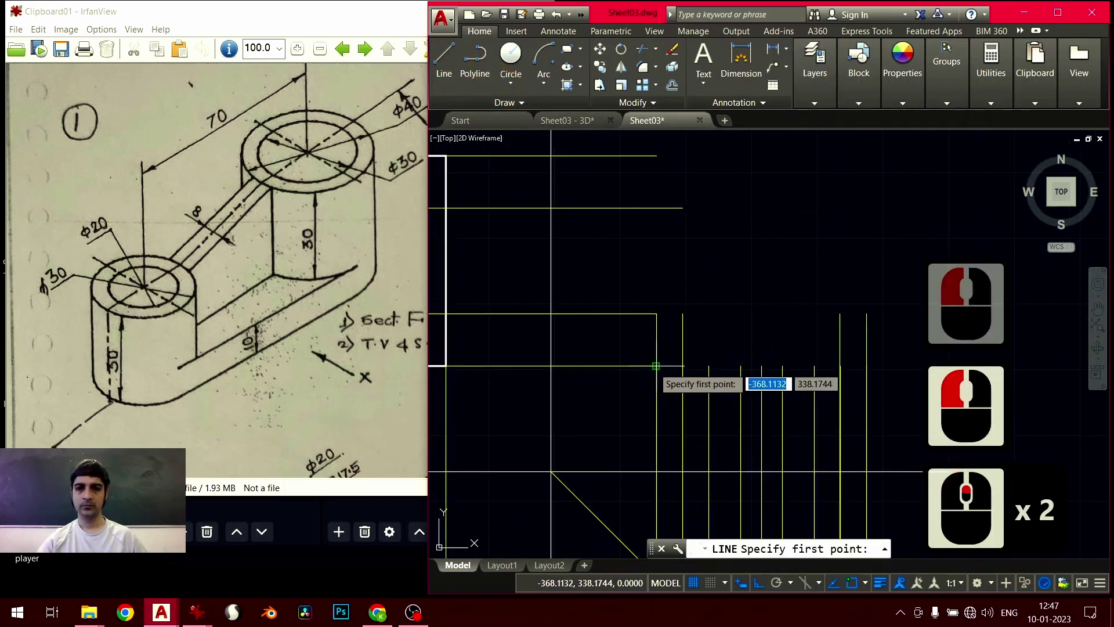
scroll(632, 380, up, 8)
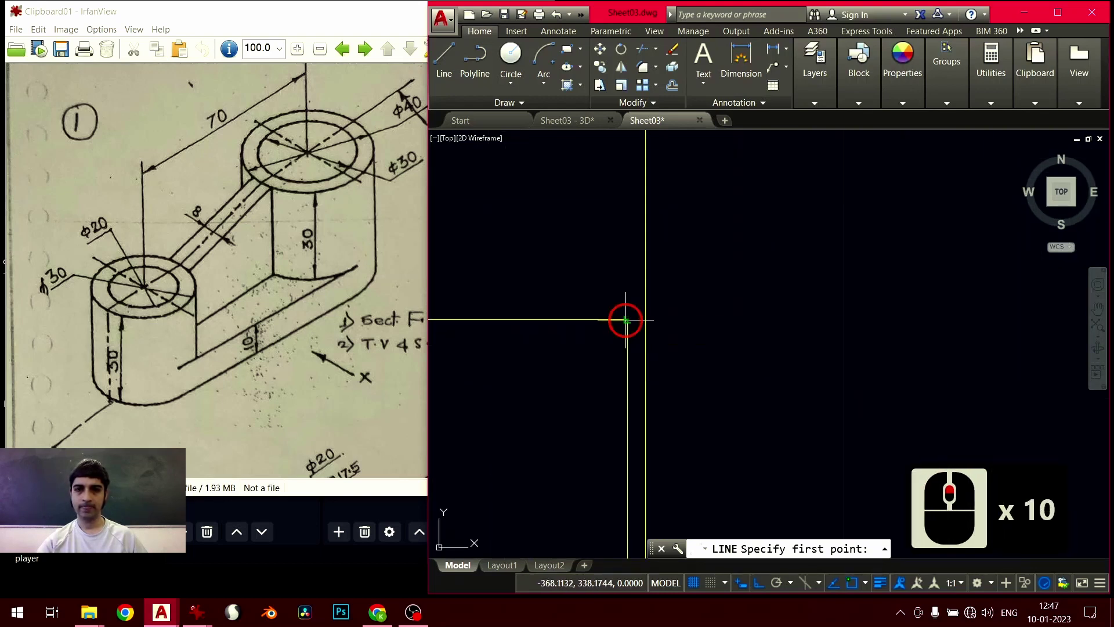
click(626, 320)
scroll(626, 319, down, 13)
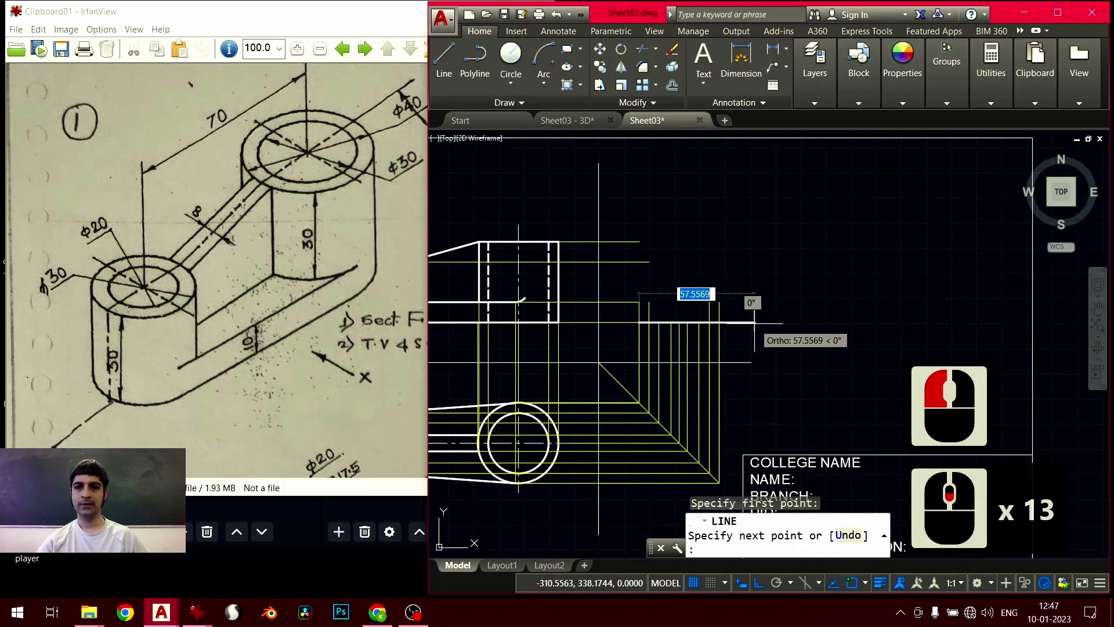
scroll(722, 324, up, 8)
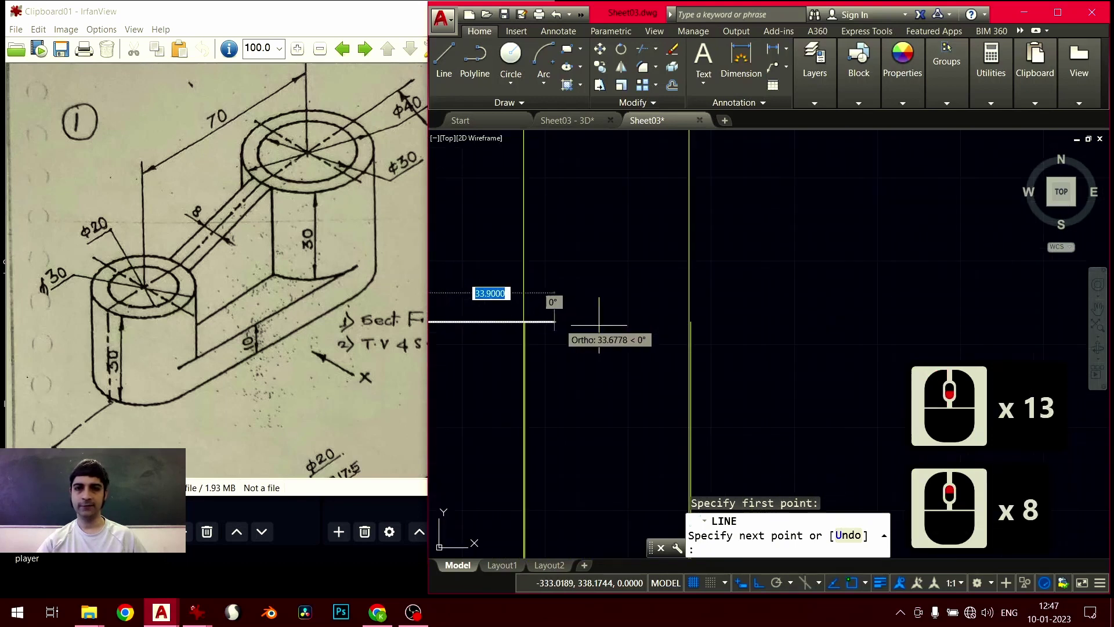
scroll(599, 325, up, 7)
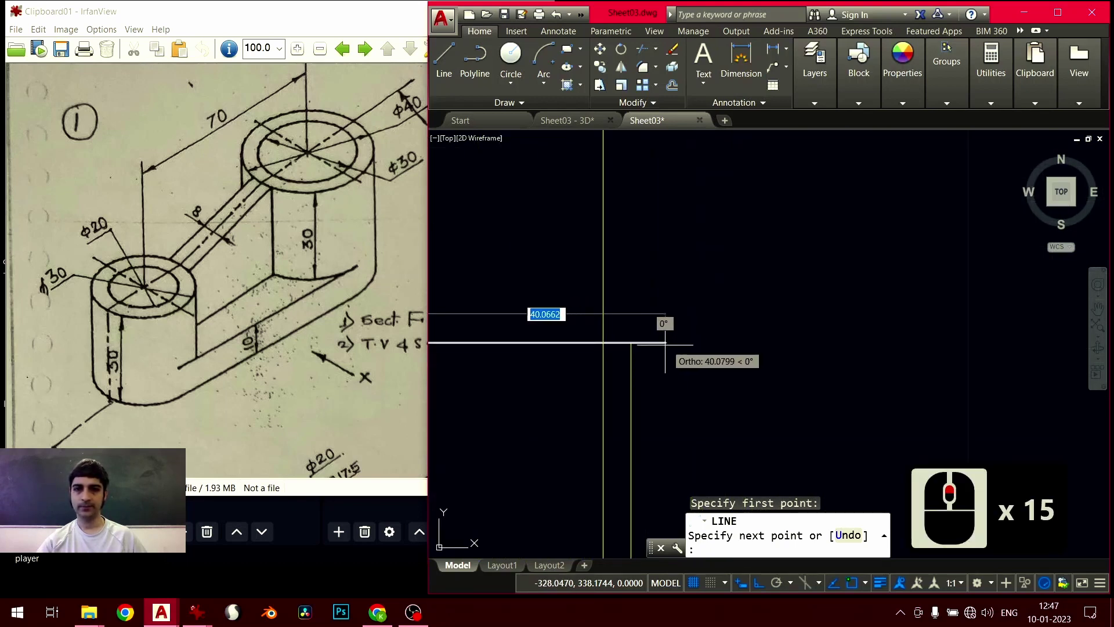
click(637, 342)
scroll(650, 319, down, 14)
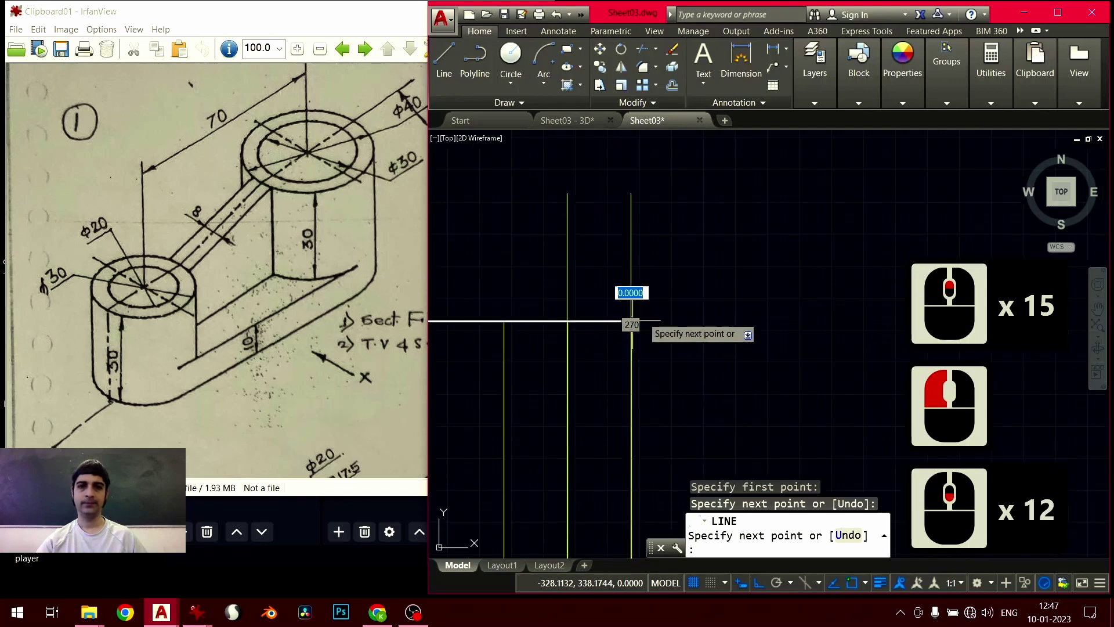
Continue the outline with a 40 mm vertical line upward from the far end of the bottom edge
middle_drag(679, 306, 768, 319)
scroll(778, 224, down, 6)
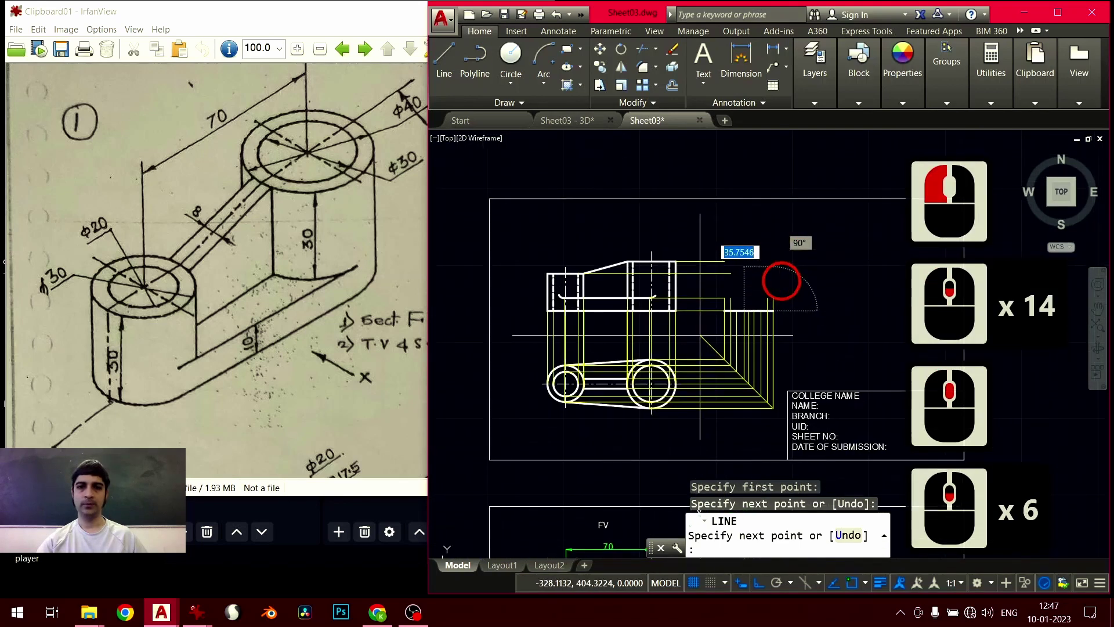
middle_drag(783, 273, 782, 221)
text(4)
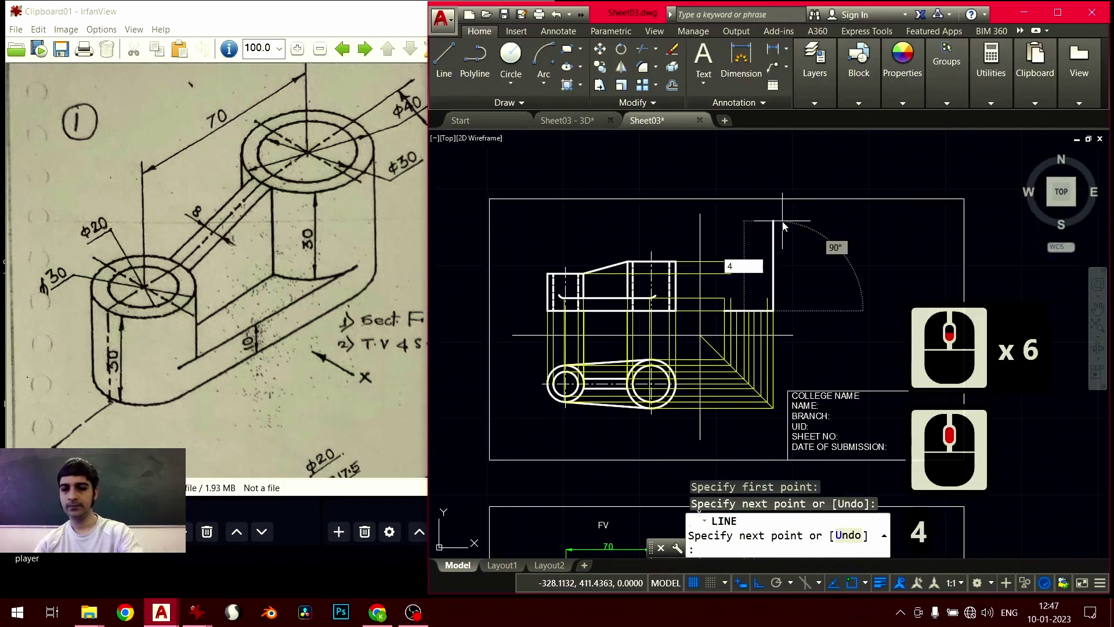
text(0)
key(Return)
Draw the side view's top edge back to the end of the front view's top height line
scroll(725, 244, up, 3)
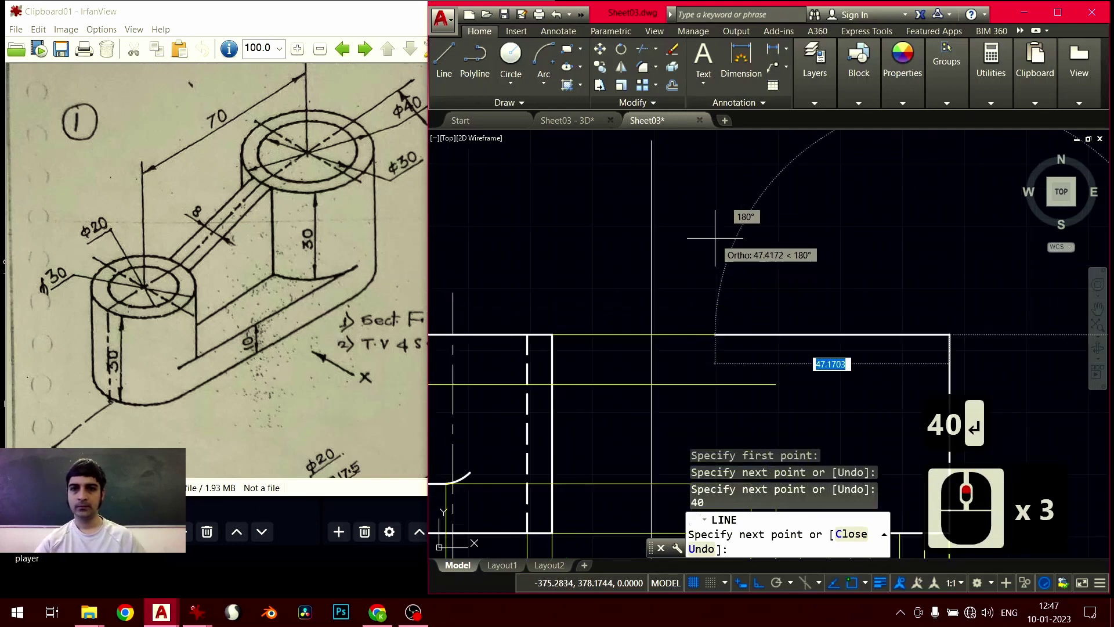
scroll(714, 237, up, 4)
middle_drag(721, 194, 699, 217)
click(705, 315)
Close the side-view outline with a vertical line down to the start of the bottom edge and finish the line
scroll(703, 313, down, 8)
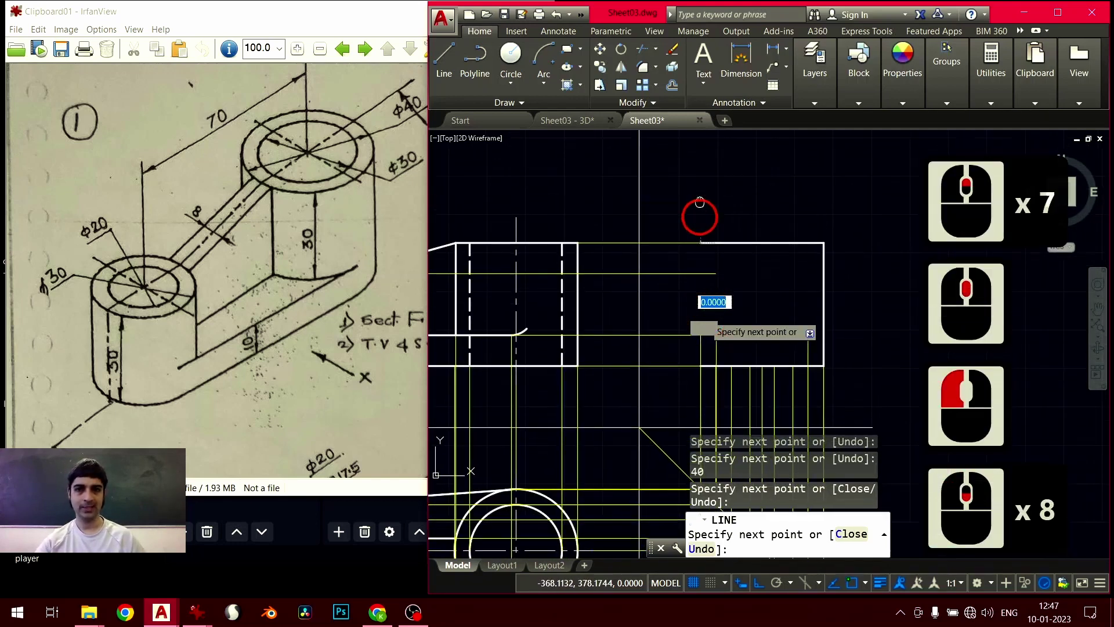
scroll(701, 286, up, 1)
scroll(684, 348, up, 6)
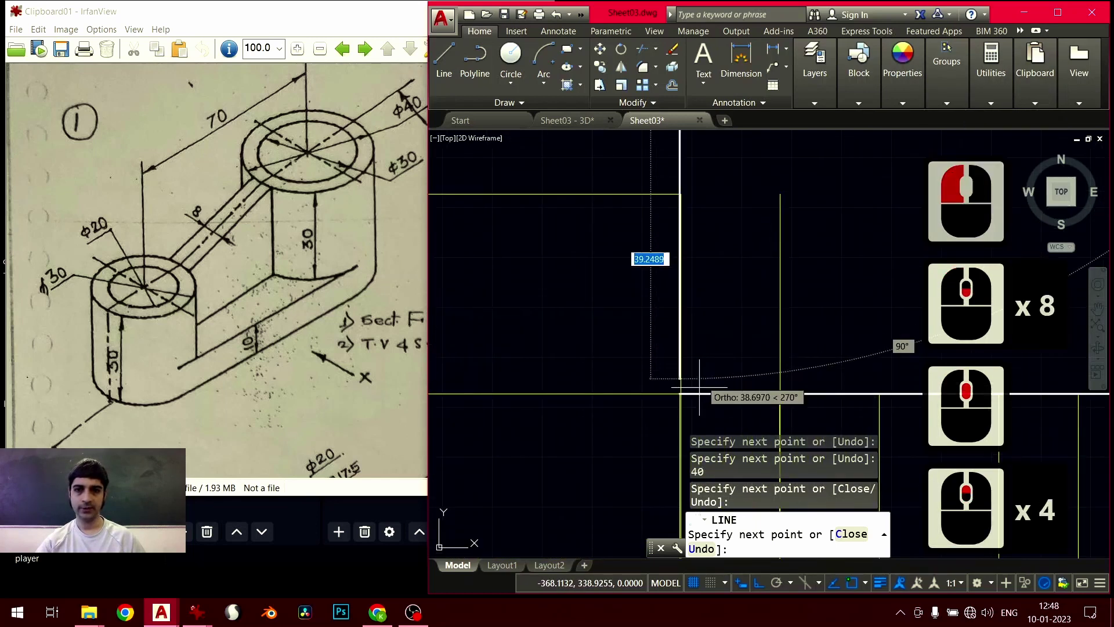
scroll(670, 363, up, 3)
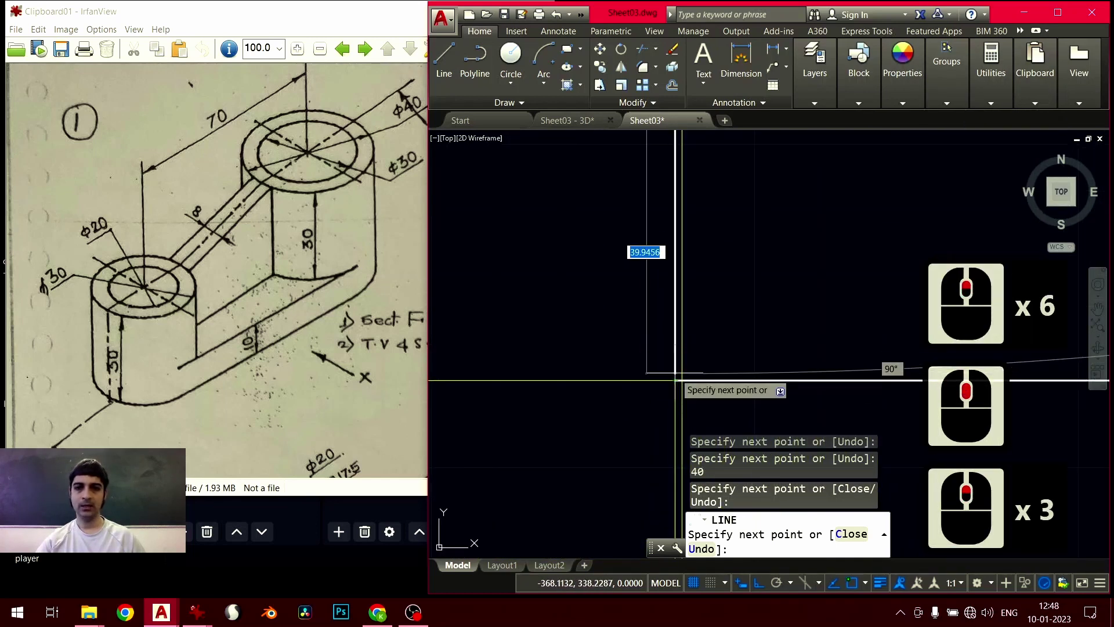
click(675, 380)
key(Return)
scroll(808, 347, down, 8)
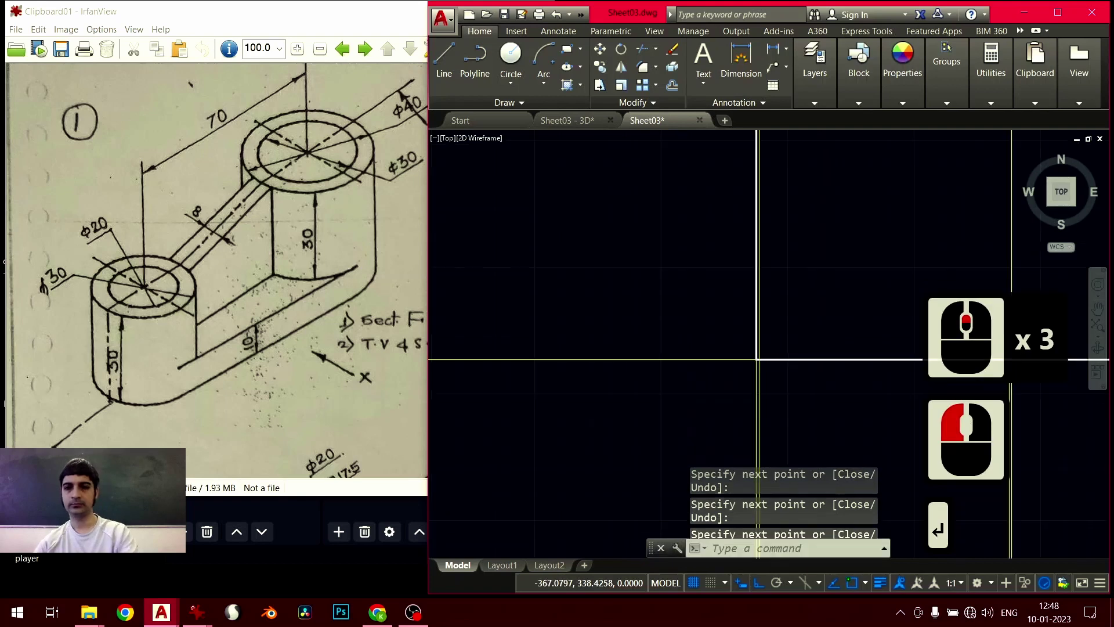
scroll(809, 346, down, 2)
middle_drag(828, 331, 764, 315)
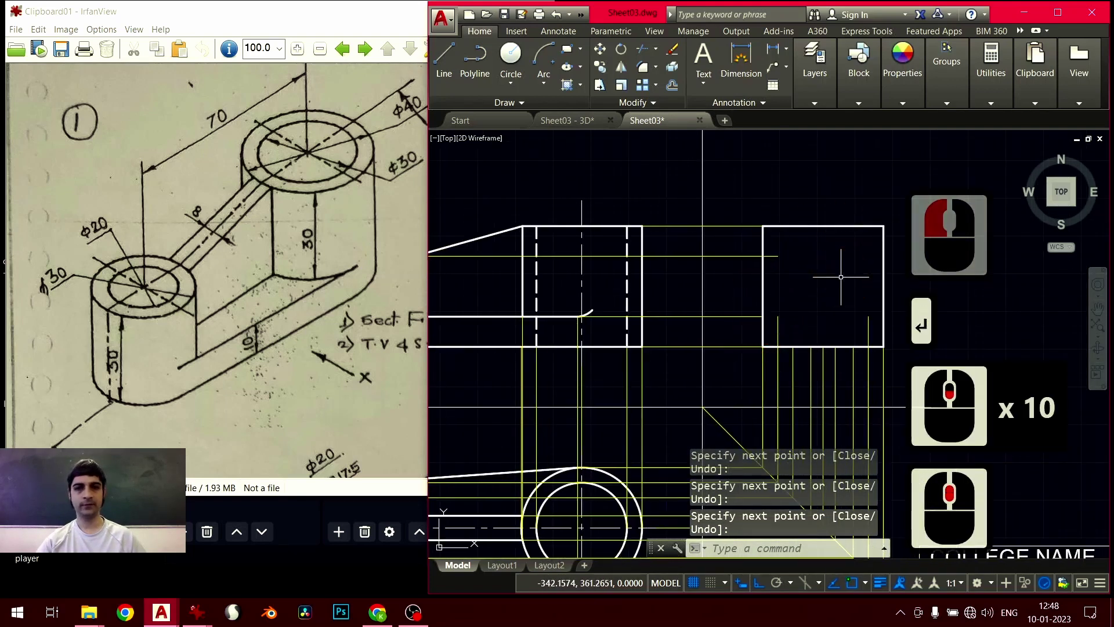
Select the two horizontal projection lines from the upper and lower extremes of the small cylinder's outer circle in the top view
middle_drag(833, 322, 866, 234)
middle_drag(536, 402, 646, 370)
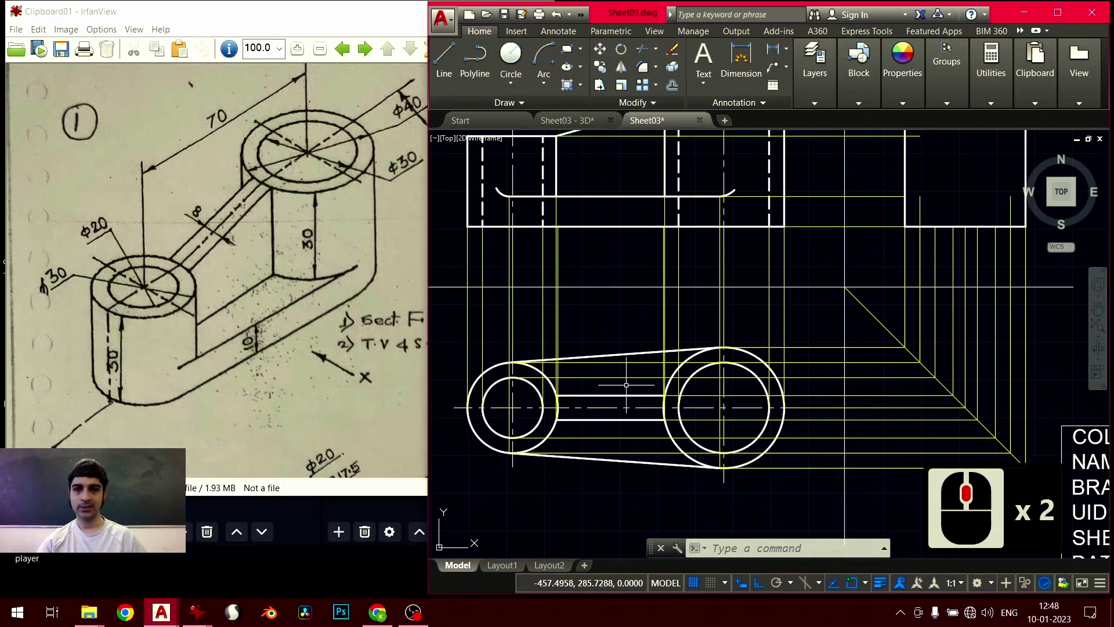
scroll(552, 373, up, 4)
scroll(627, 325, up, 5)
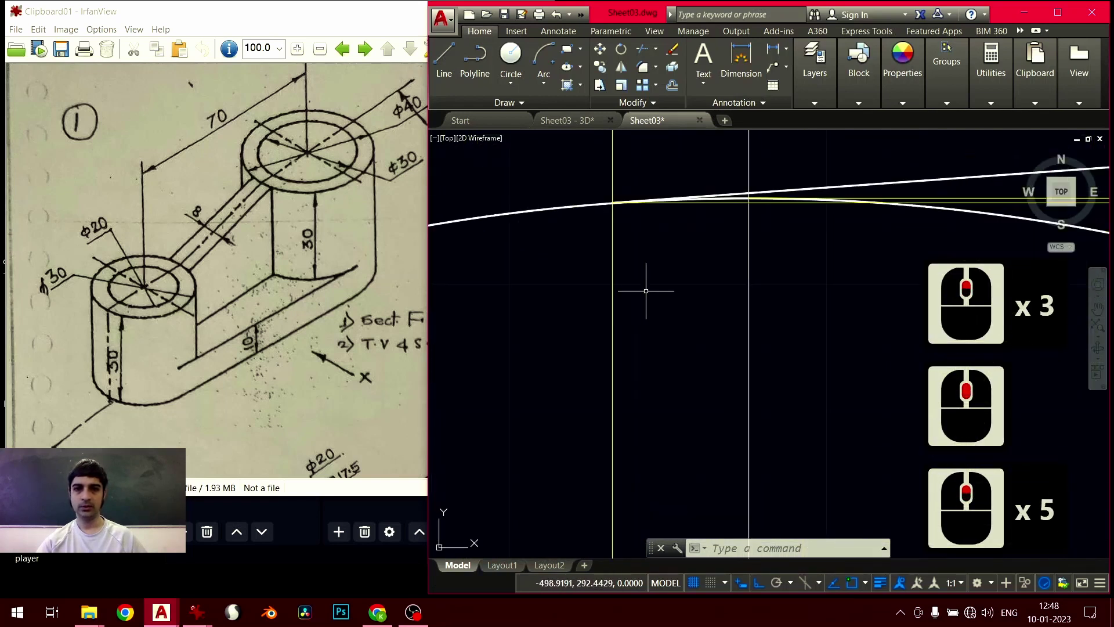
mouse_move(798, 253)
middle_down()
mouse_move(749, 321)
mouse_move(830, 277)
mouse_move(654, 338)
mouse_move(697, 310)
middle_up()
click(702, 312)
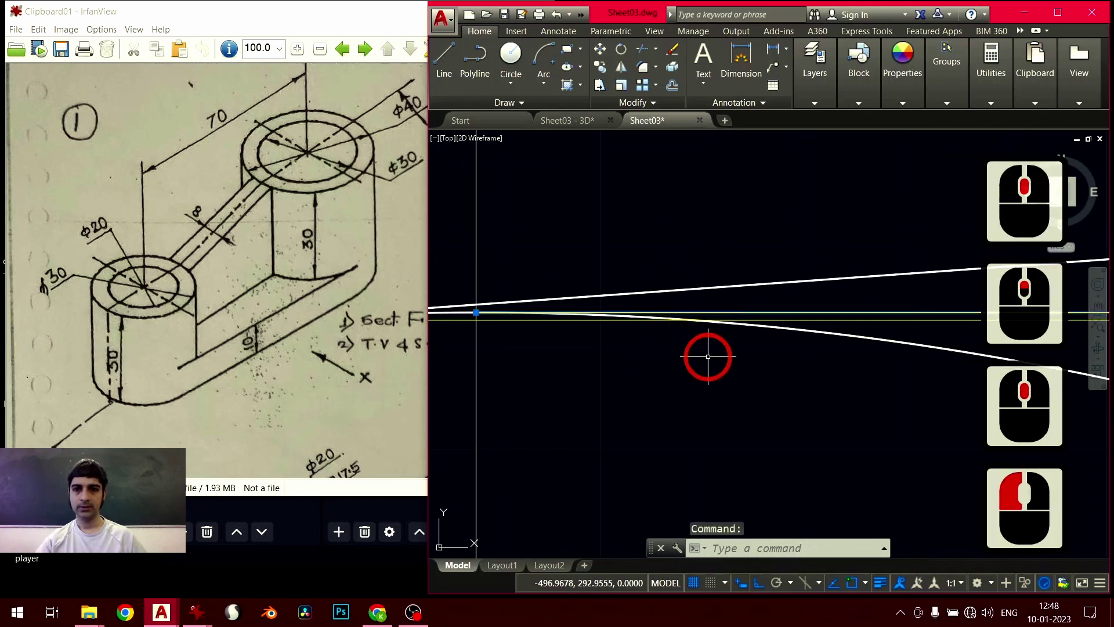
scroll(706, 353, down, 9)
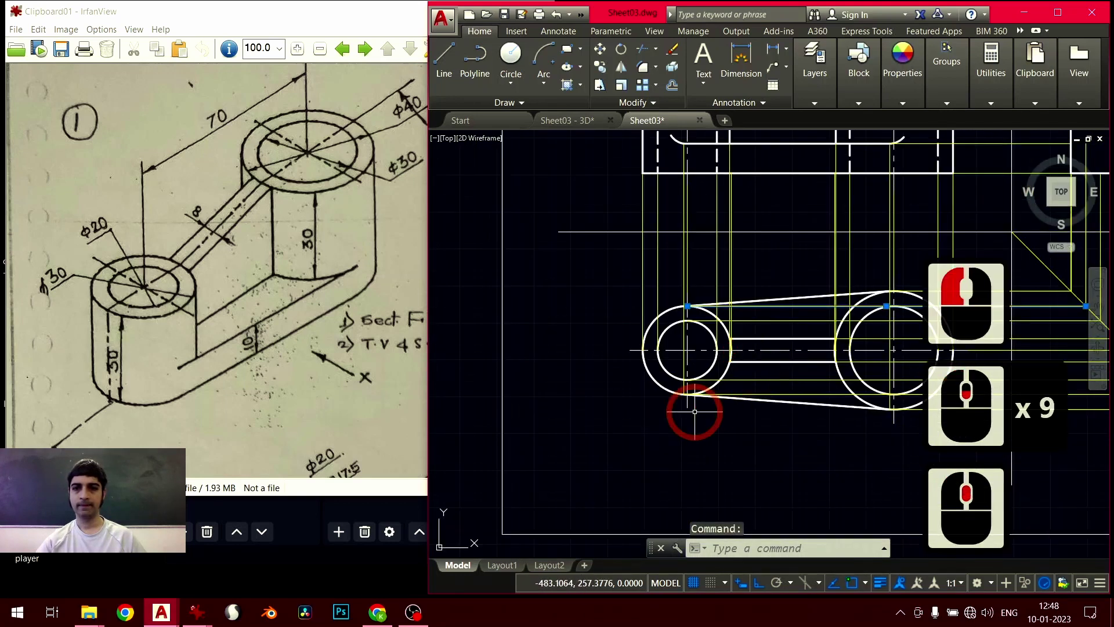
scroll(716, 391, up, 6)
mouse_move(816, 306)
middle_down()
mouse_move(620, 395)
mouse_move(654, 360)
mouse_move(559, 405)
mouse_move(631, 379)
mouse_move(726, 393)
mouse_move(582, 378)
mouse_move(698, 384)
middle_up()
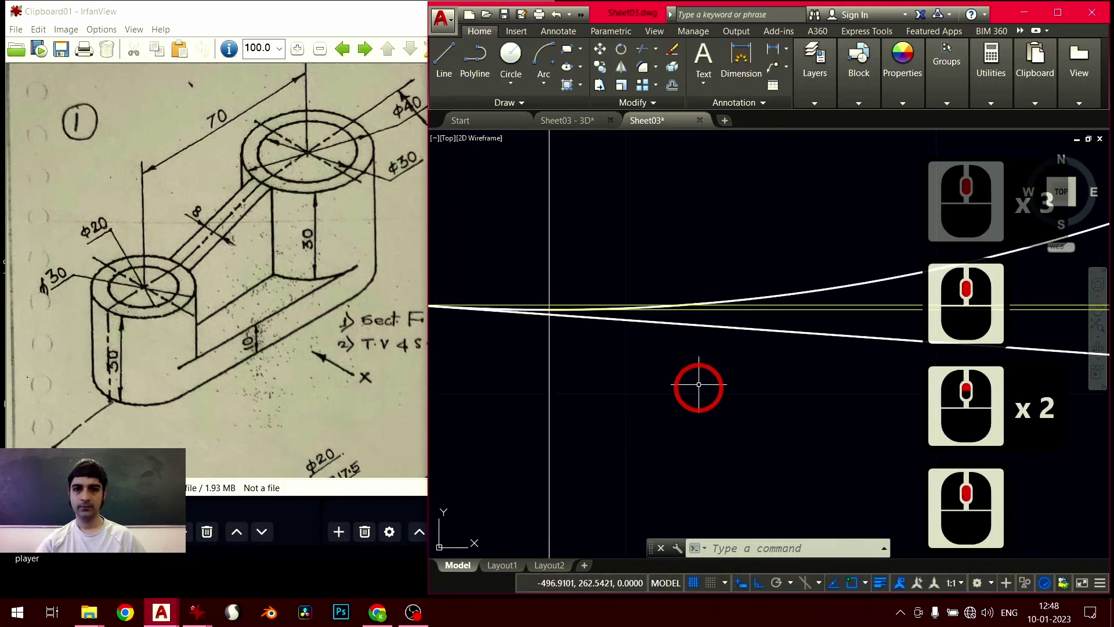
scroll(705, 316, down, 15)
click(708, 311)
scroll(801, 316, down, 1)
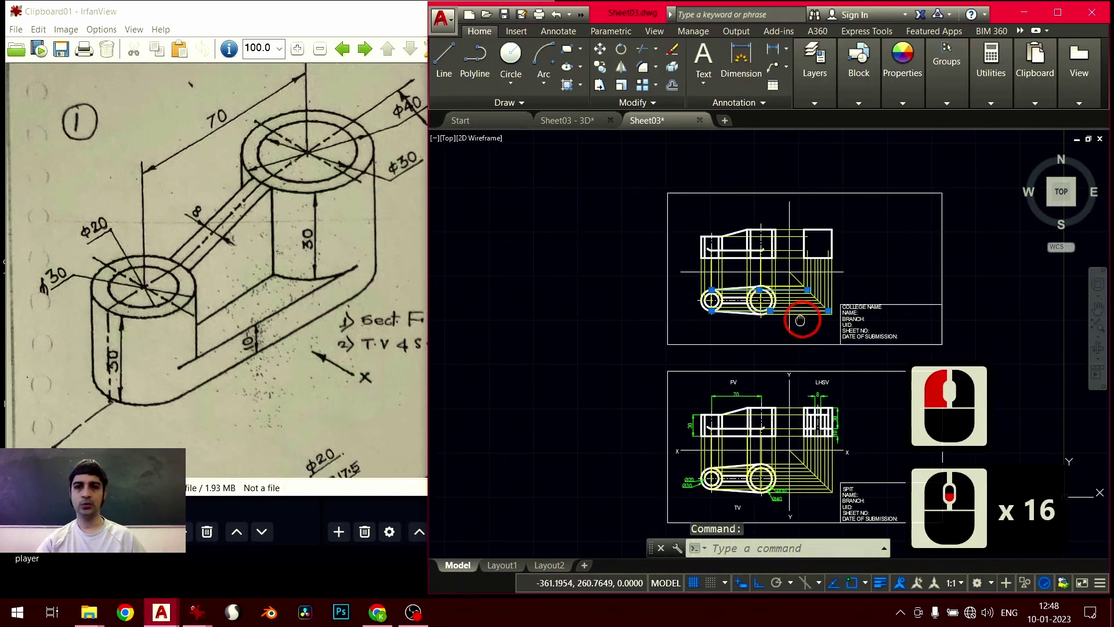
Add to the selection the vertical projection rising from the mitre line at the small outer circle's upper projection line
scroll(704, 303, up, 6)
middle_drag(763, 332, 717, 263)
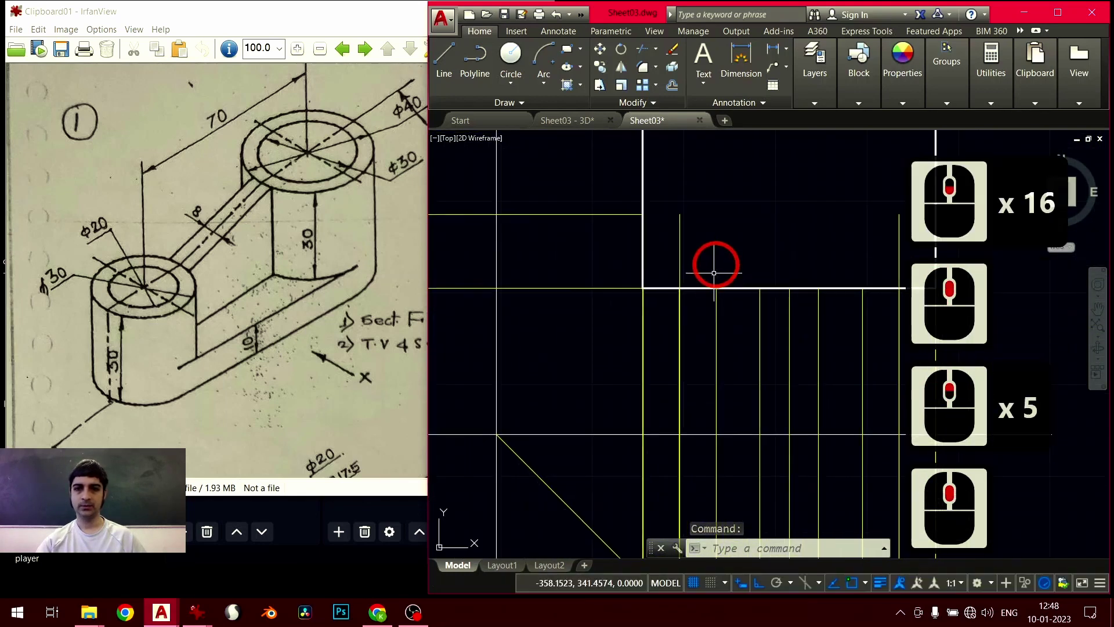
scroll(707, 347, down, 2)
middle_drag(697, 442, 611, 345)
scroll(696, 401, up, 2)
scroll(641, 361, up, 7)
scroll(611, 345, down, 2)
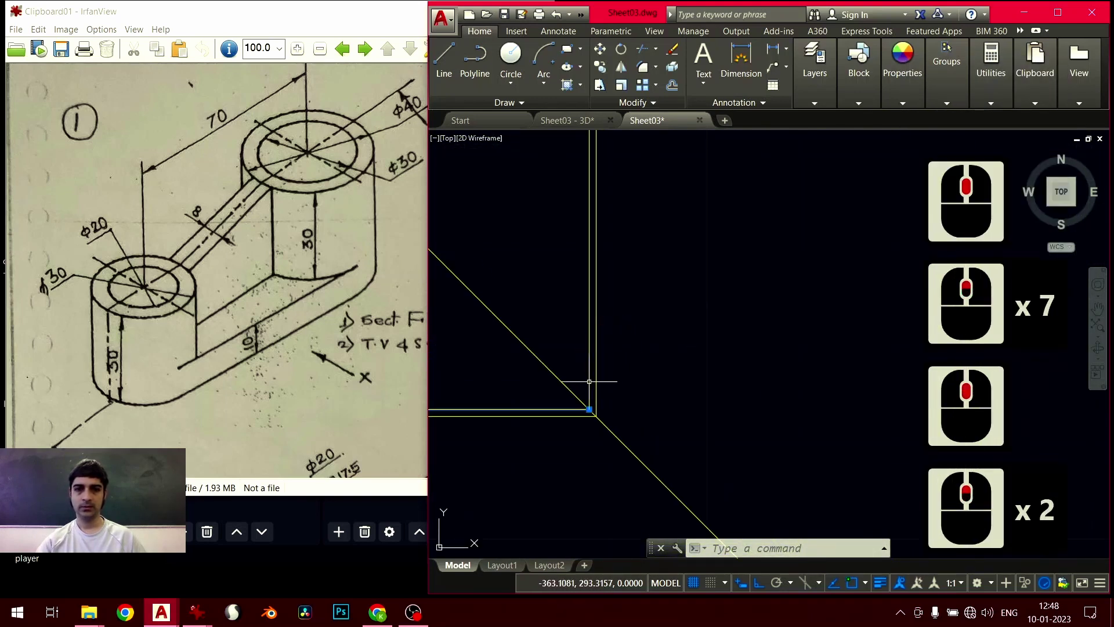
click(587, 378)
scroll(588, 376, up, 4)
scroll(588, 376, down, 7)
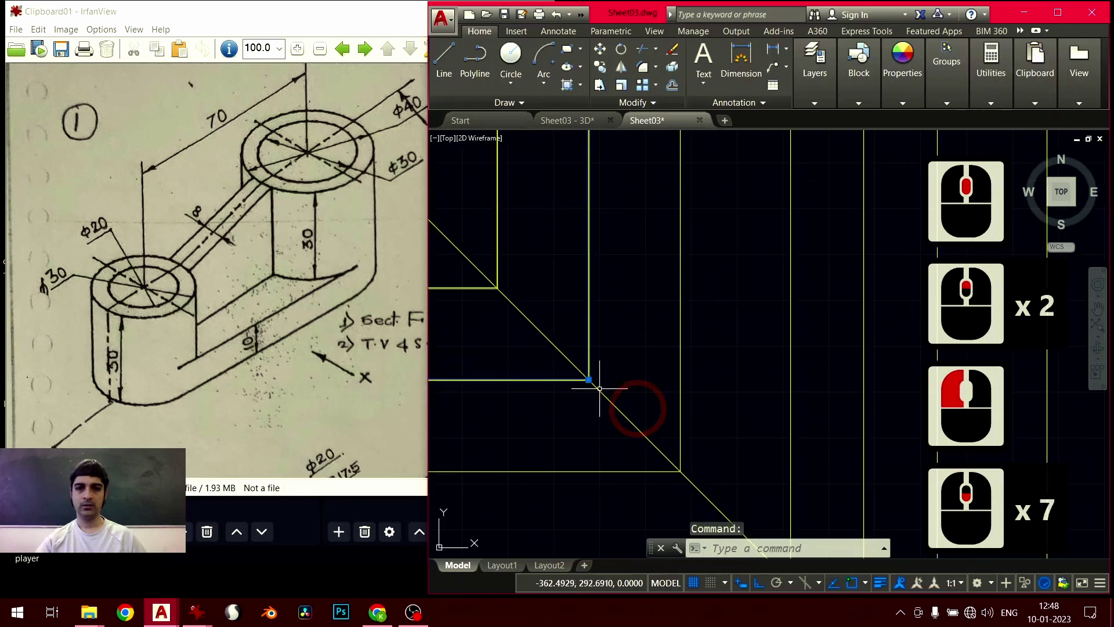
Also select the vertical projection that meets the small outer circle's lower projection line on the mitre line
middle_drag(642, 405, 704, 356)
scroll(722, 429, down, 2)
scroll(723, 429, up, 2)
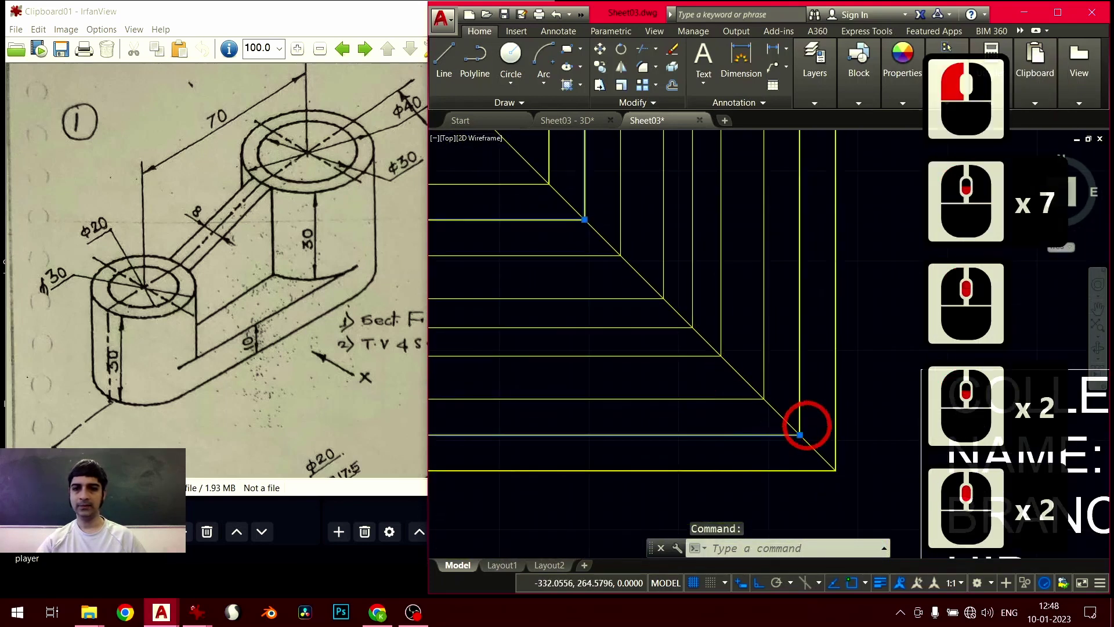
scroll(723, 431, up, 5)
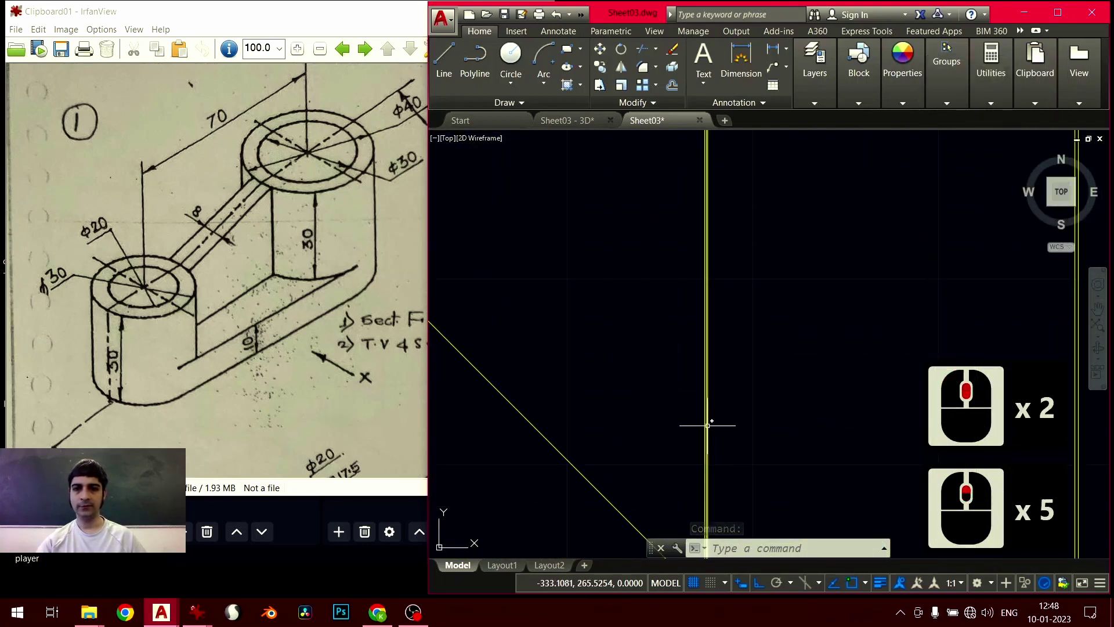
click(722, 369)
scroll(724, 325, down, 8)
scroll(691, 253, down, 1)
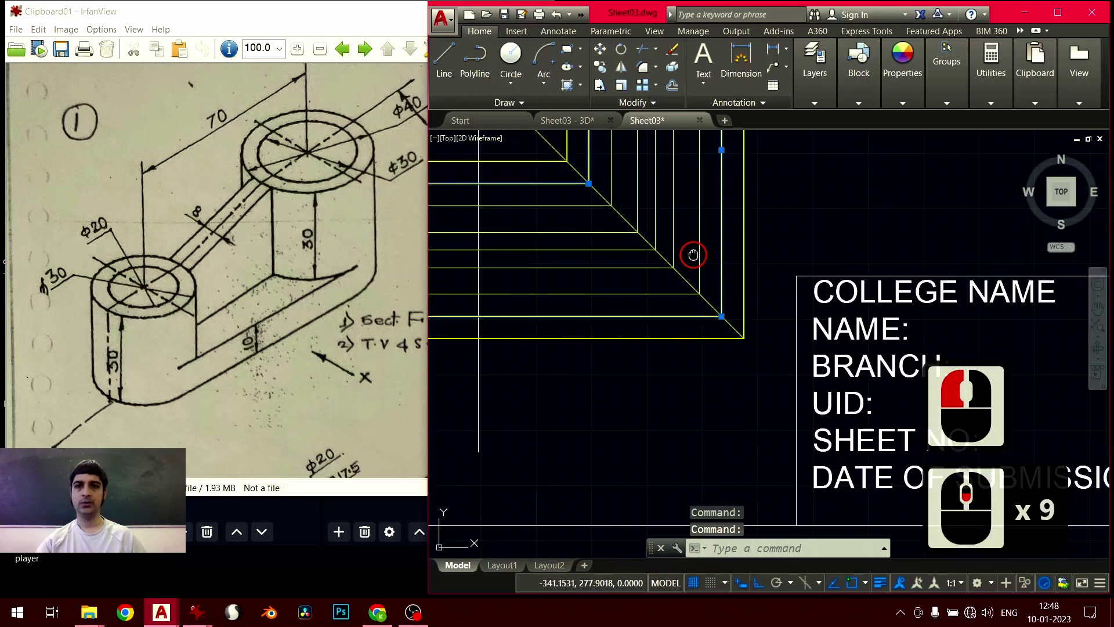
Start a vertical line upward from where the first selected vertical projection meets the side view's bottom edge
scroll(704, 473, up, 2)
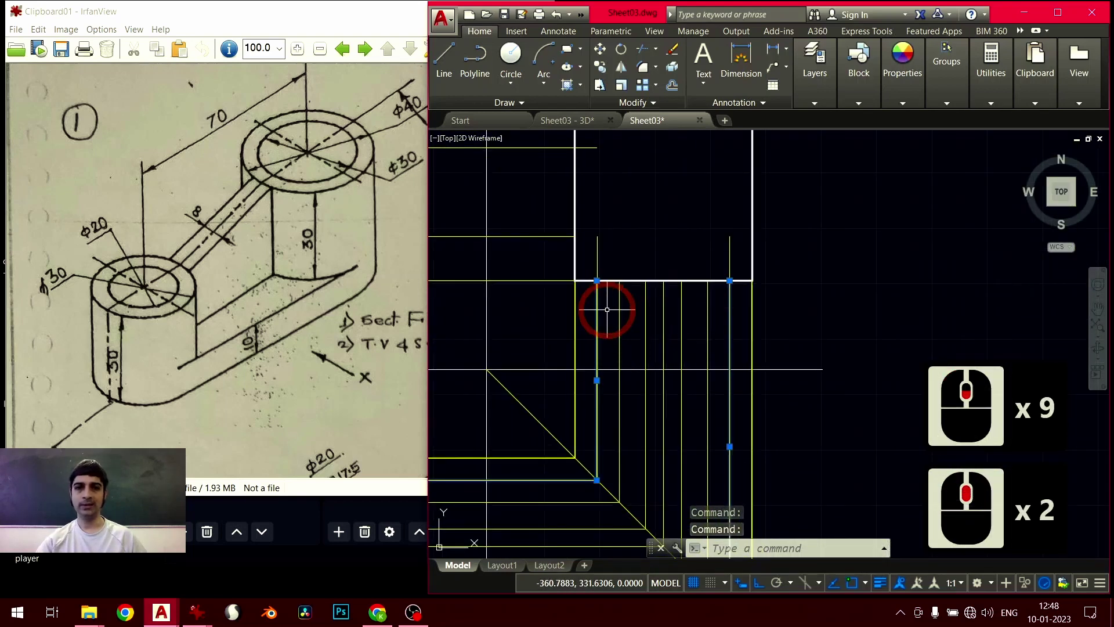
scroll(610, 291, up, 1)
scroll(609, 331, up, 1)
scroll(605, 313, up, 3)
scroll(606, 311, up, 1)
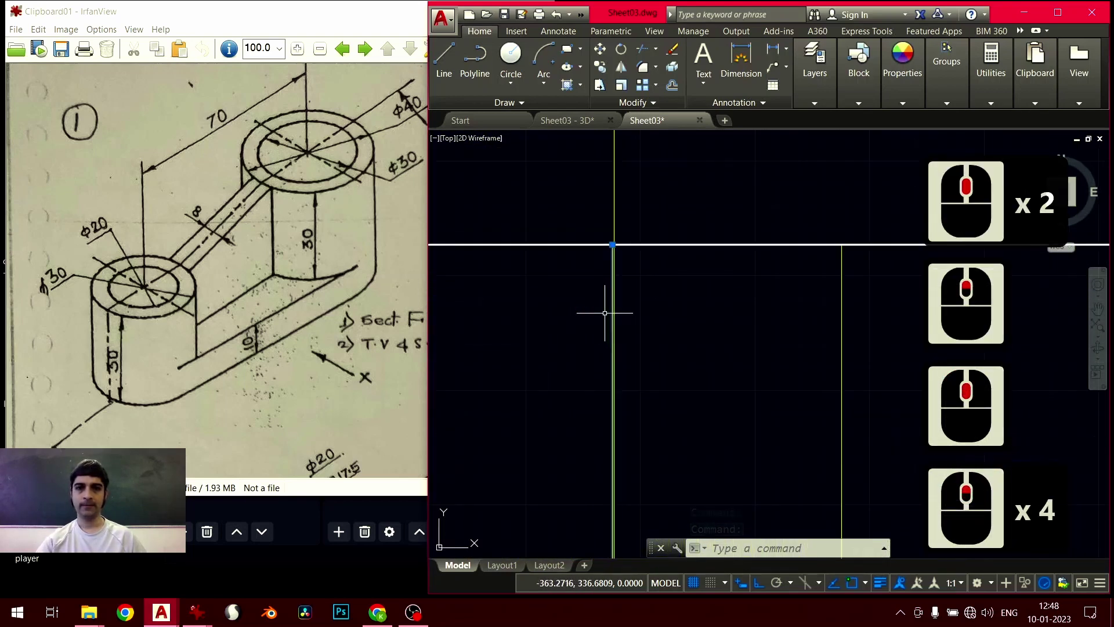
scroll(577, 343, up, 1)
scroll(522, 356, up, 1)
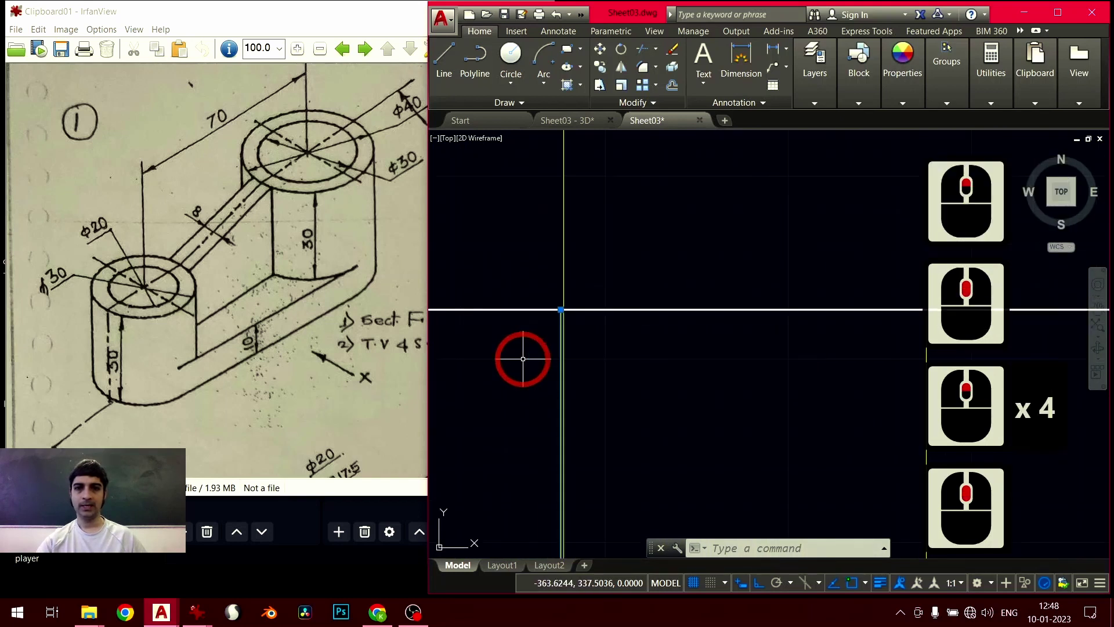
click(444, 58)
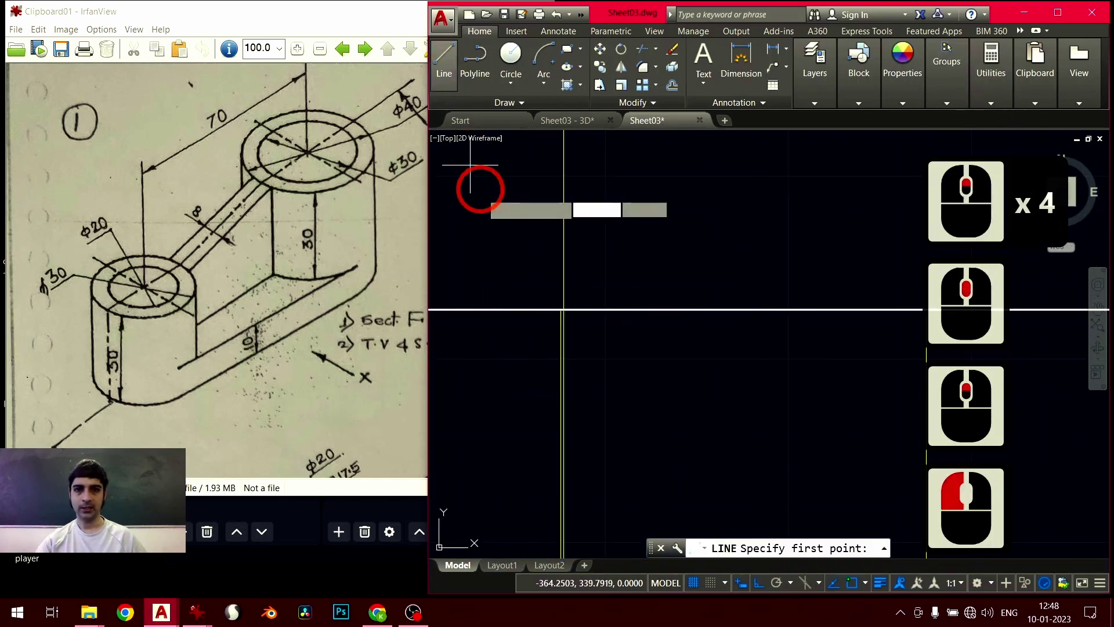
click(562, 309)
scroll(573, 368, down, 3)
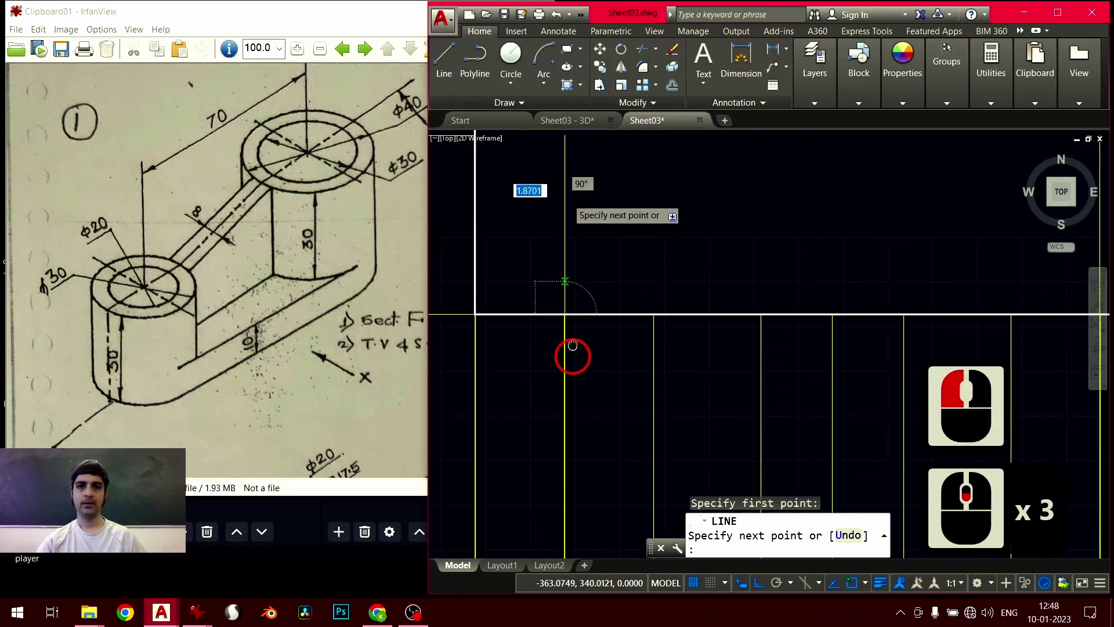
Draw the small cylinder's vertical edge in the side view up to its height projection line, then a 30 mm horizontal top edge
middle_drag(573, 368, 567, 366)
scroll(580, 354, down, 5)
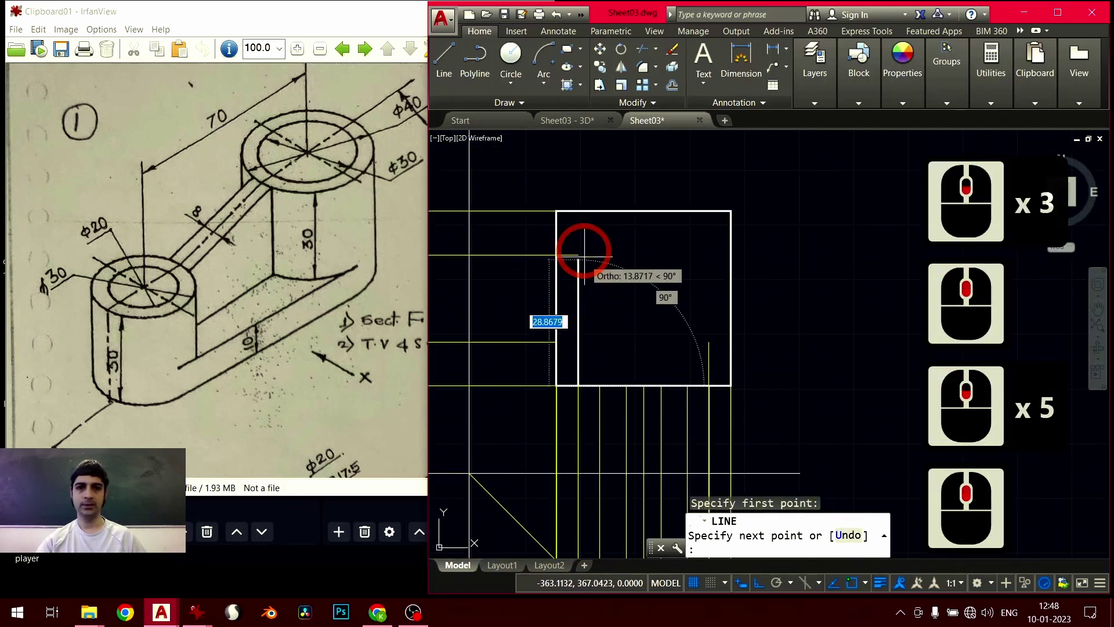
scroll(582, 239, up, 2)
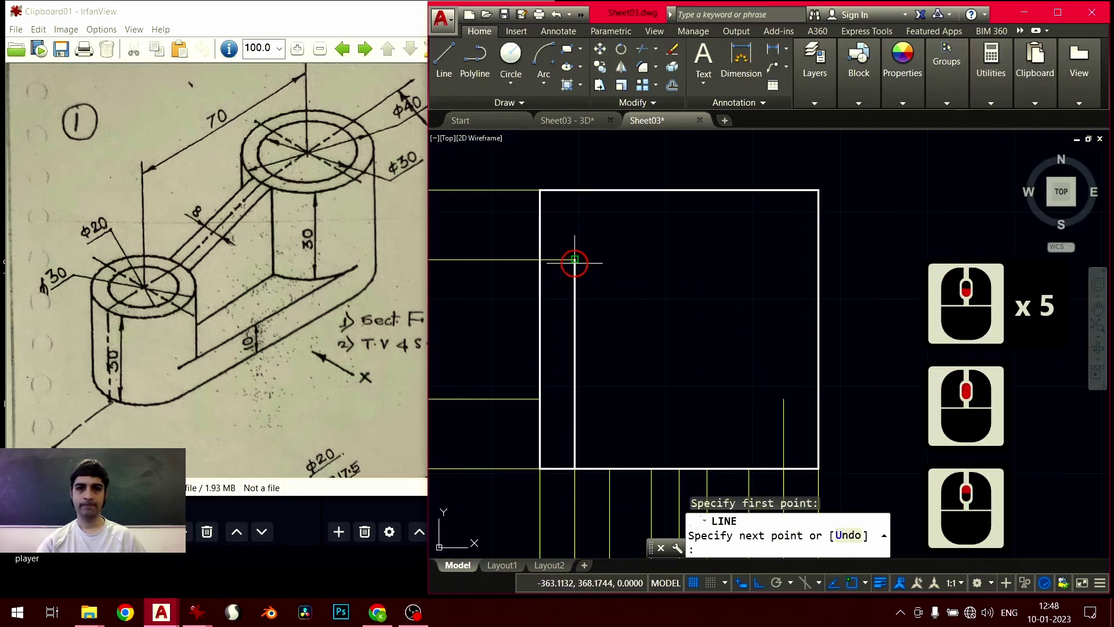
click(574, 261)
text(30)
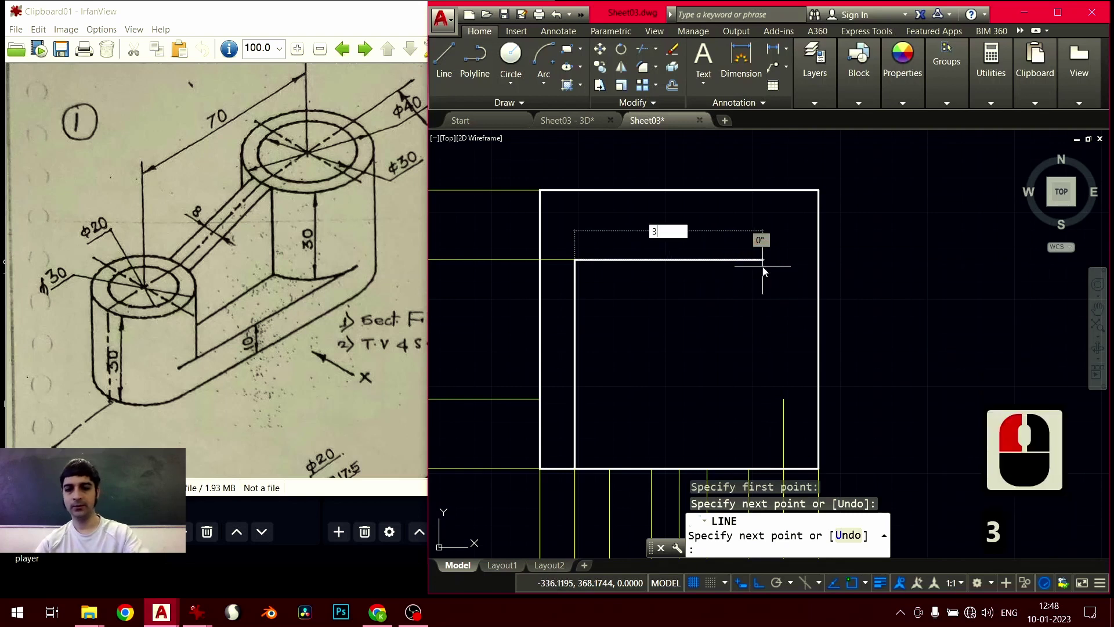
key(Return)
Complete the small cylinder's outline in the side view with a vertical edge from the end of its top edge down to the base line
mouse_move(785, 383)
middle_down()
mouse_move(791, 202)
mouse_move(791, 261)
middle_up()
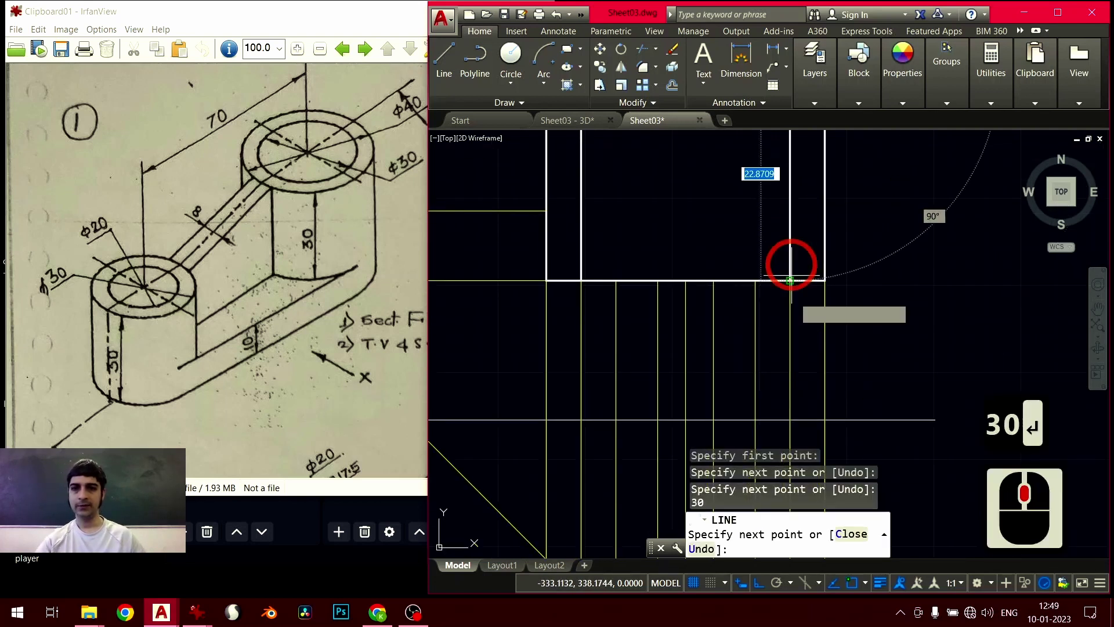
scroll(831, 273, up, 10)
scroll(830, 273, up, 2)
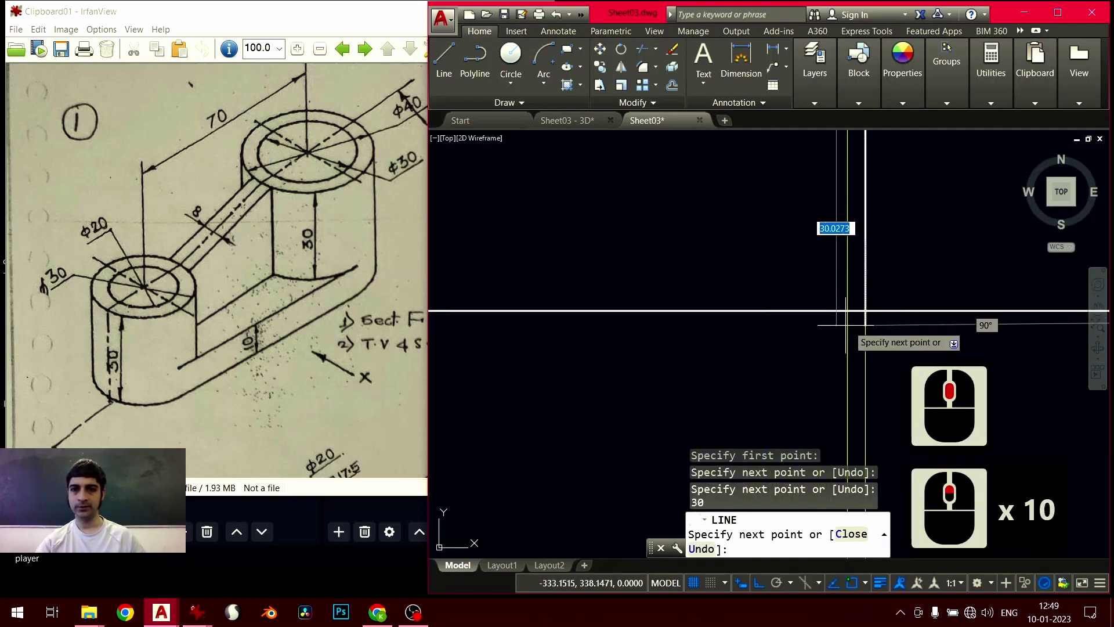
click(864, 318)
key(Return)
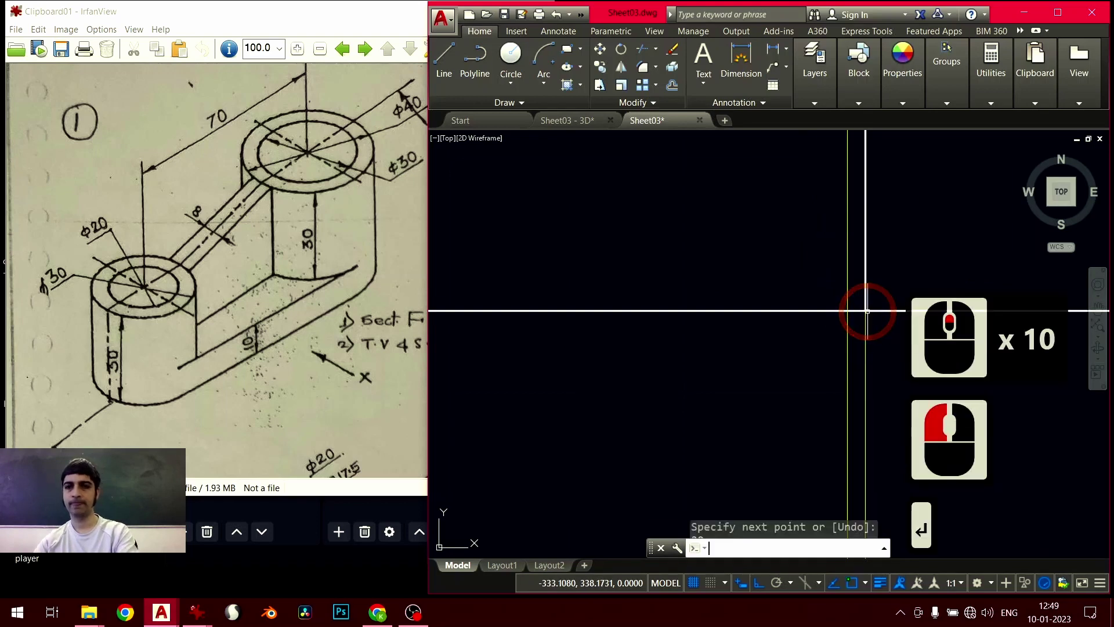
scroll(867, 311, down, 8)
scroll(867, 312, down, 8)
click(793, 314)
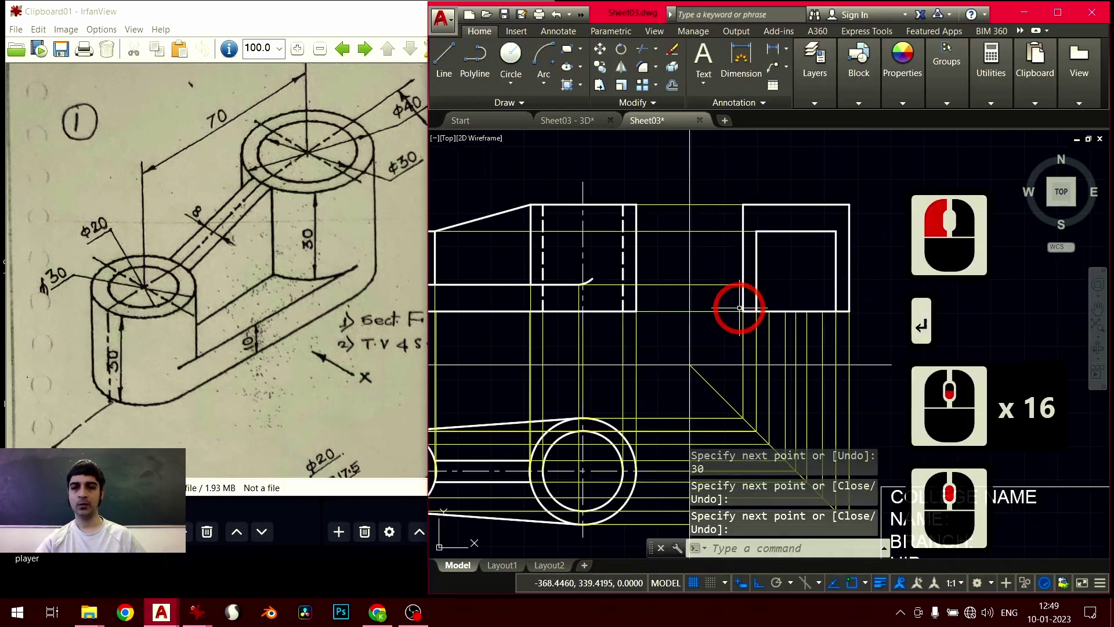
middle_drag(581, 247, 589, 249)
middle_drag(517, 235, 525, 236)
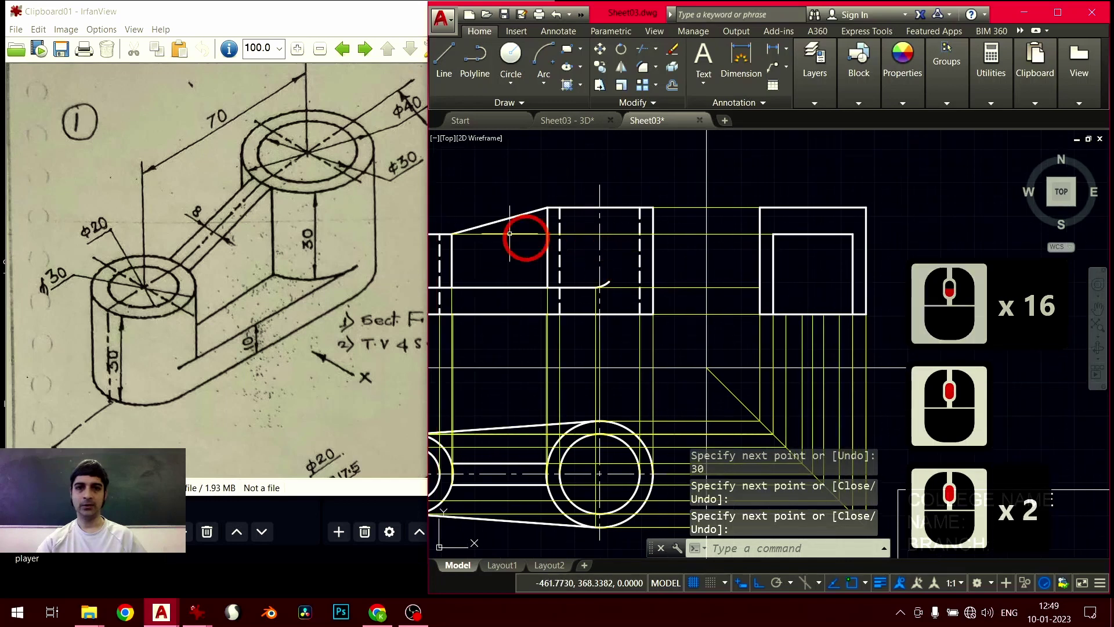
Check the rib in the reference sketch and draw its first vertical edge from the small cylinder's top line up to the outer top edge
click(246, 259)
click(124, 278)
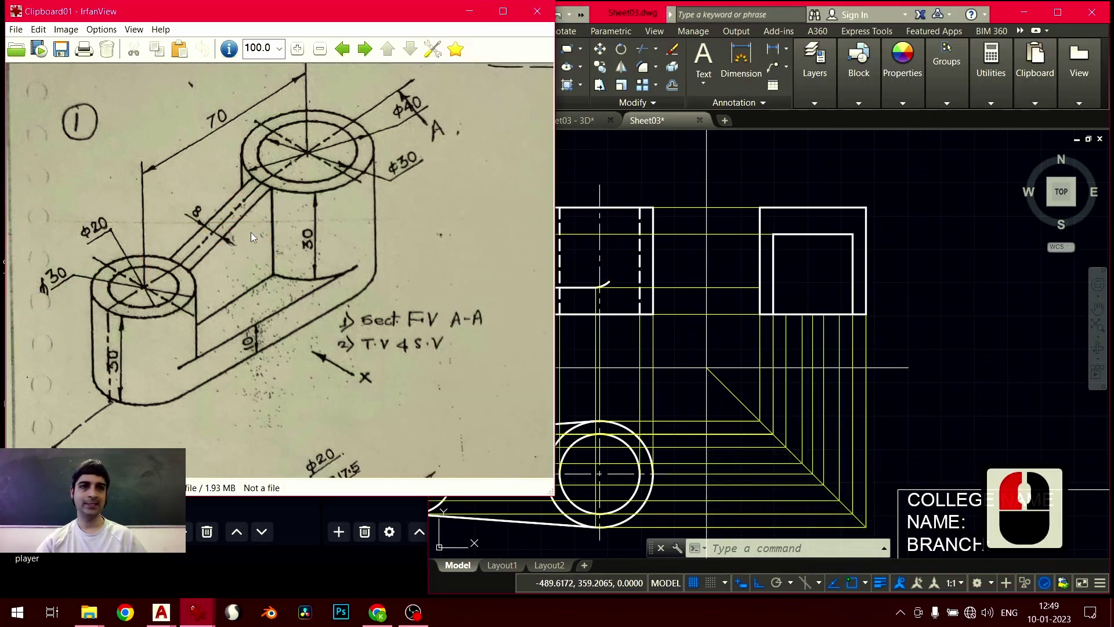
click(833, 278)
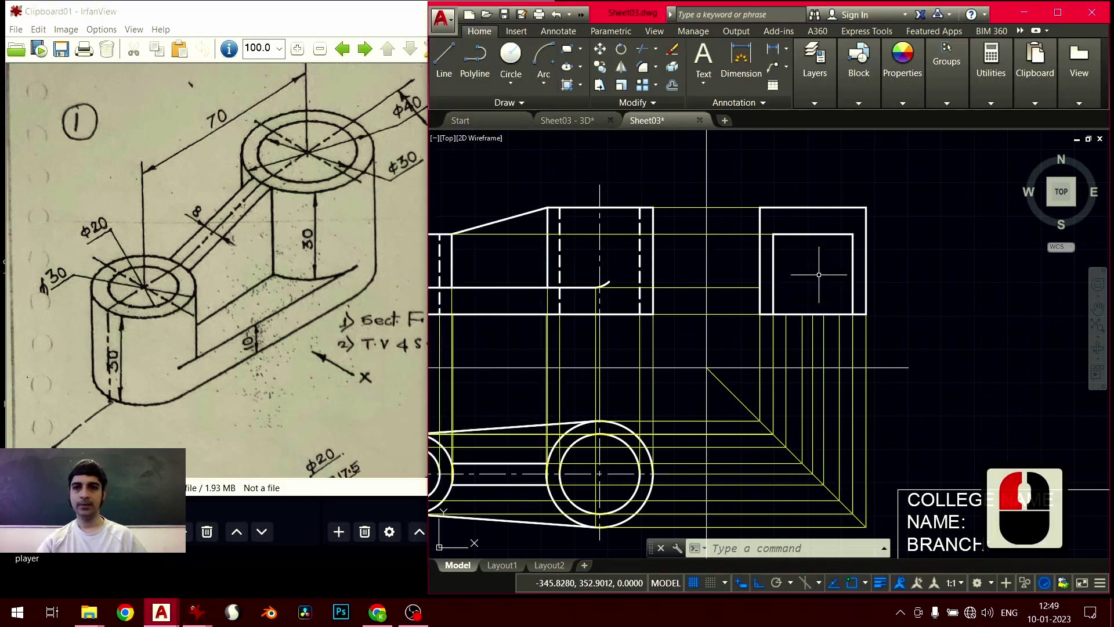
scroll(819, 274, up, 2)
text(l)
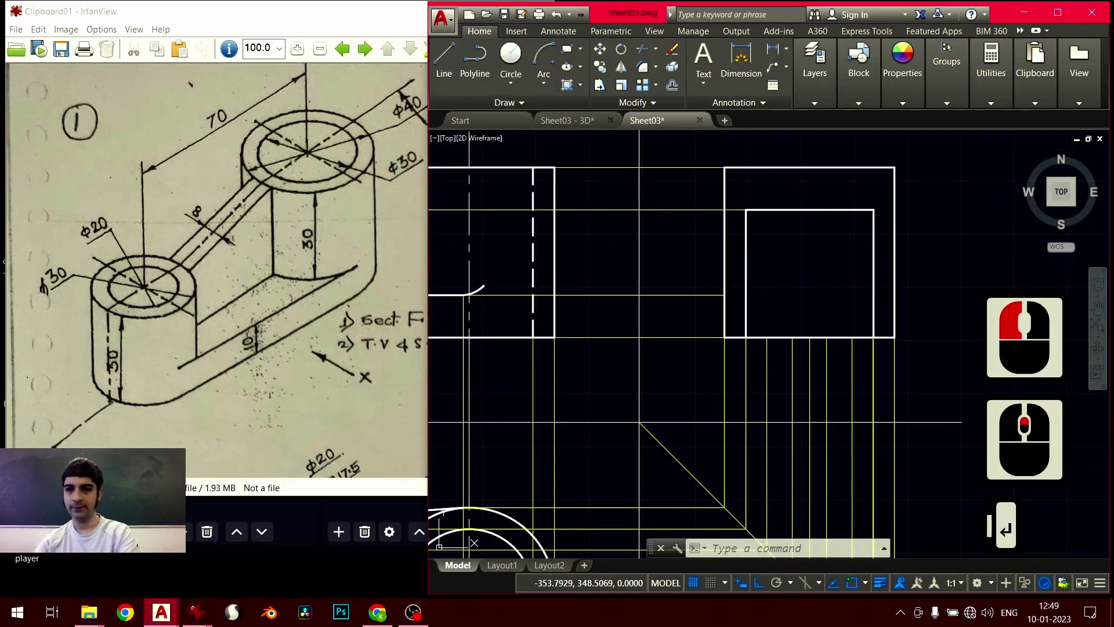
key(Return)
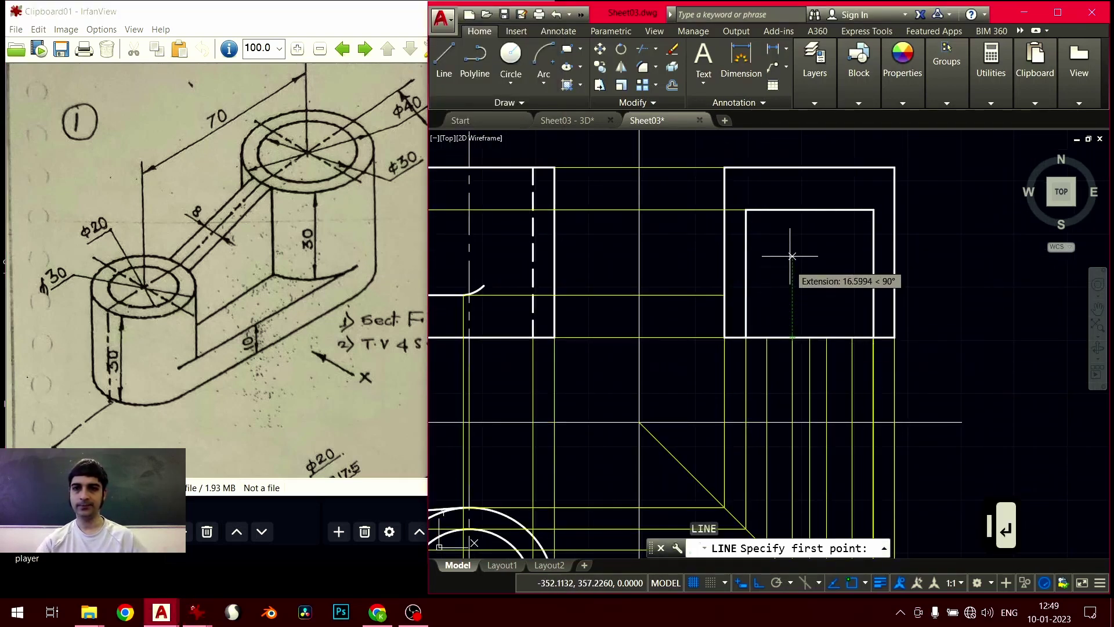
click(792, 209)
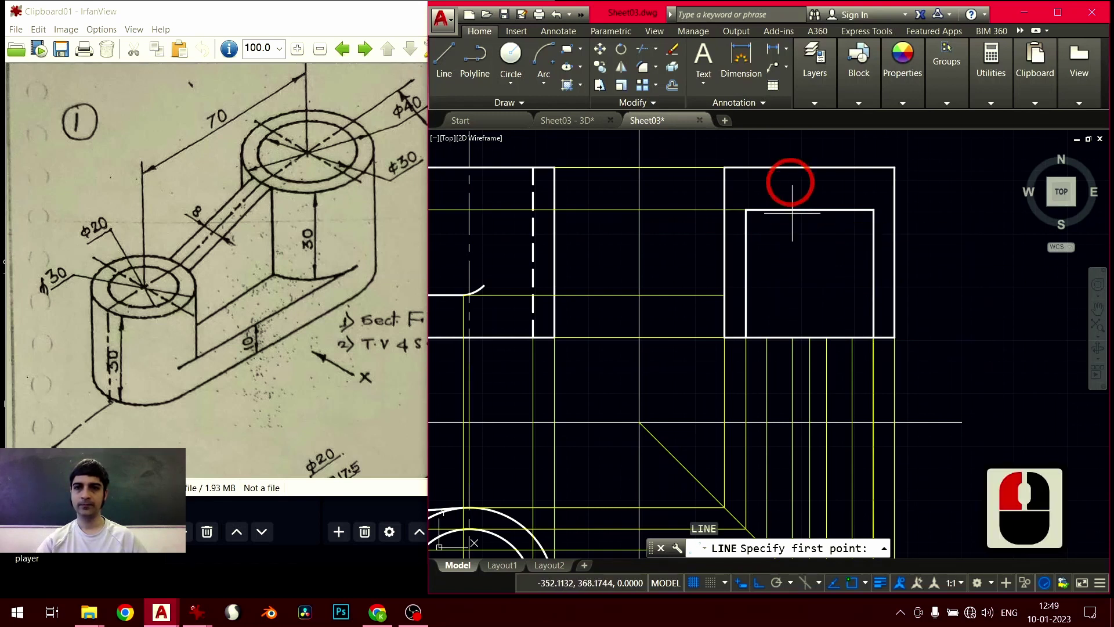
click(791, 168)
key(Return)
Draw the rib's second vertical edge in the side view from its projection line at the base up to the outer top edge
key(Return)
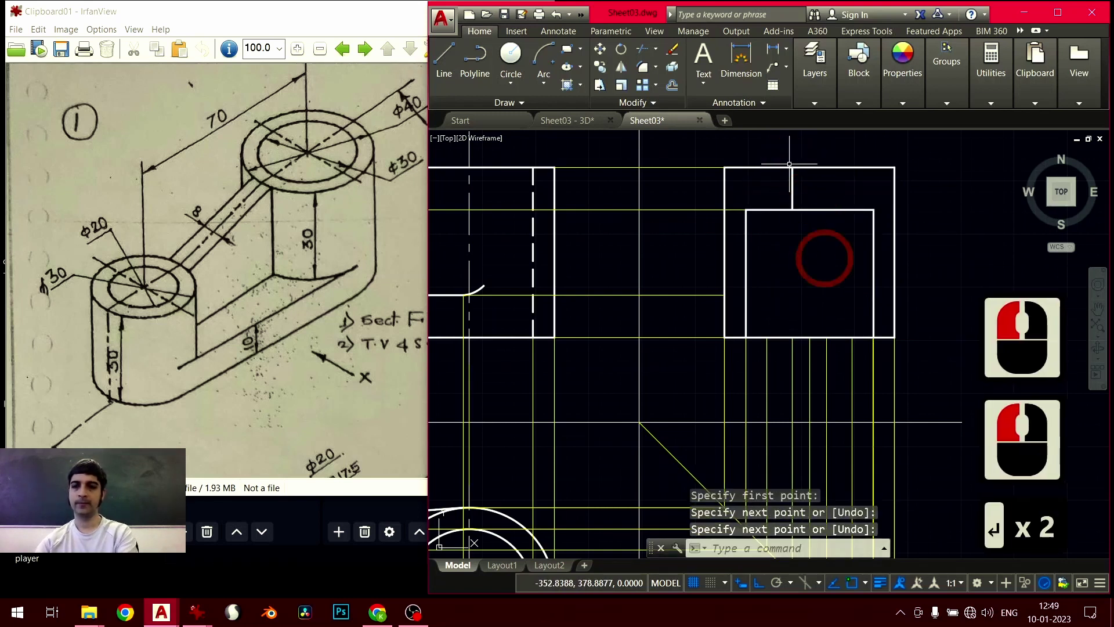
click(826, 336)
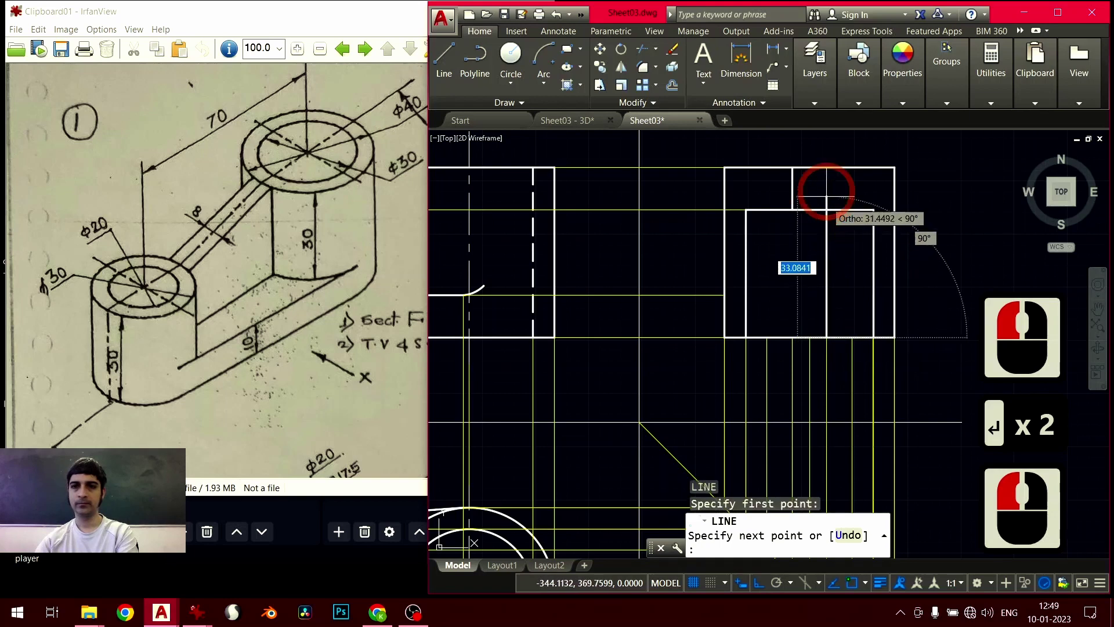
click(827, 244)
key(Escape)
key(Escape)
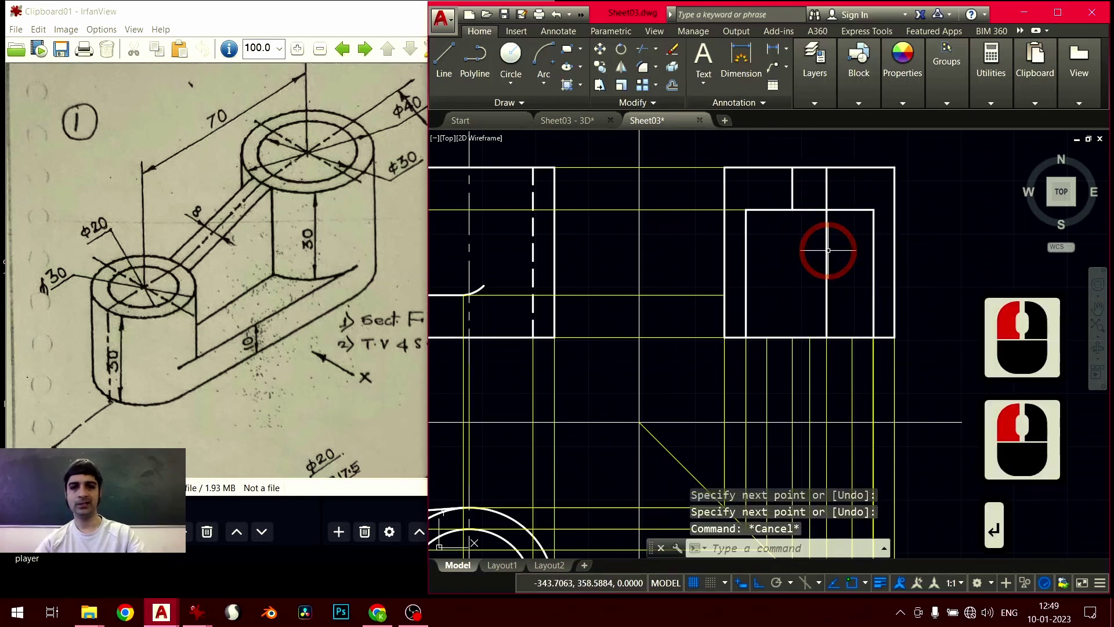
Trim the second rib edge inside the small cylinder's outline, using all objects as cutting edges
key(ctrl+a)
text(tr)
key(Return)
click(836, 259)
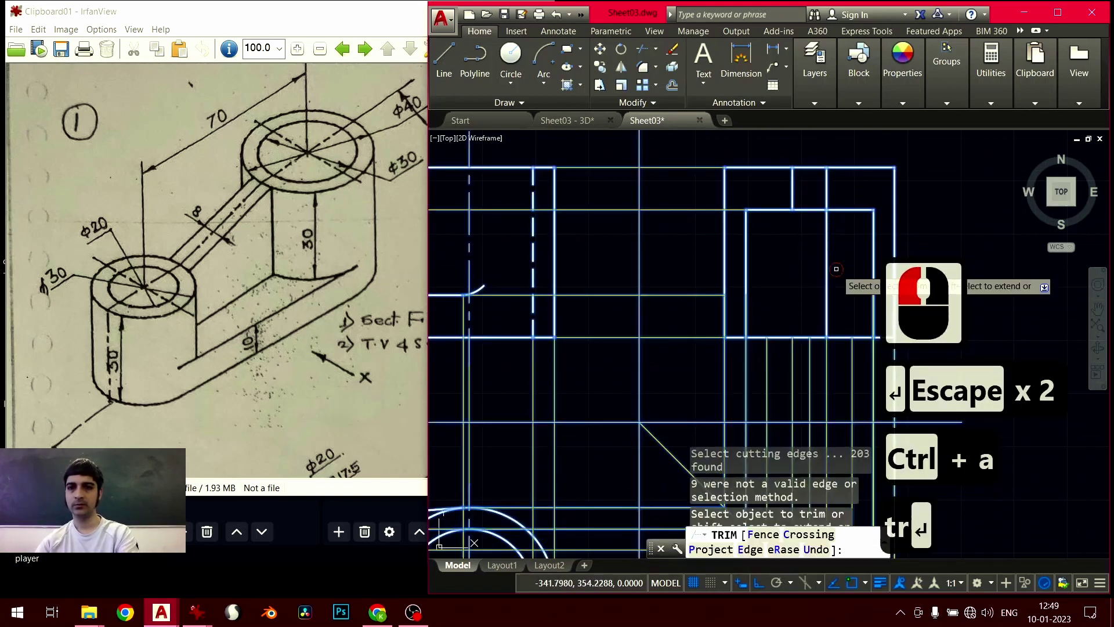
click(819, 278)
key(Return)
scroll(779, 315, down, 2)
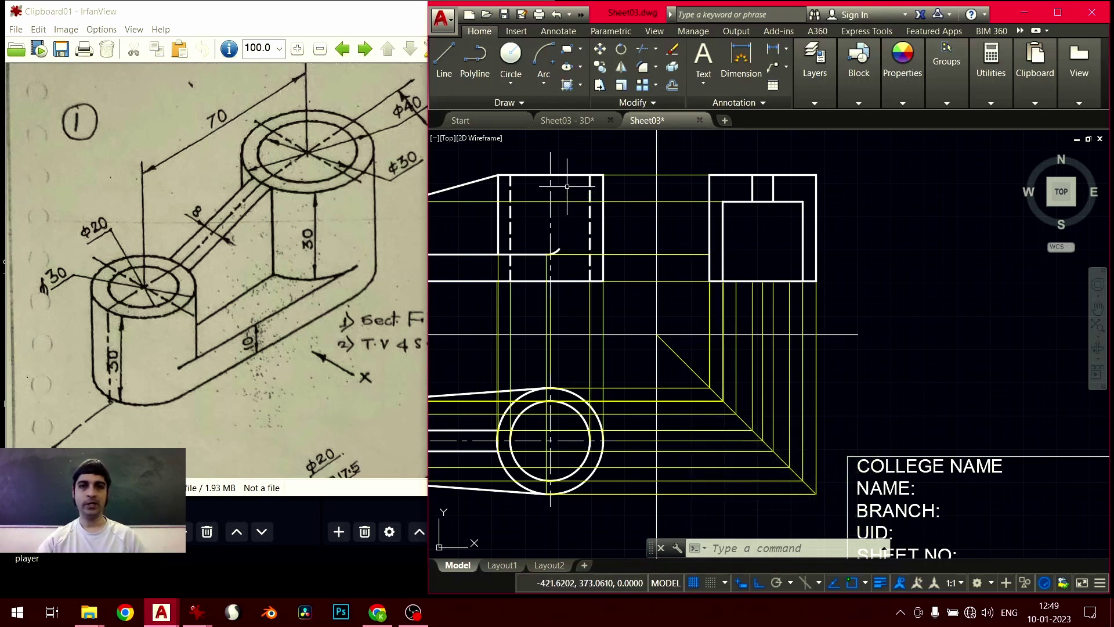
Copy the large cylinder's vertical centre line from the front view to the midpoint of the side view's top edge
click(545, 193)
click(533, 221)
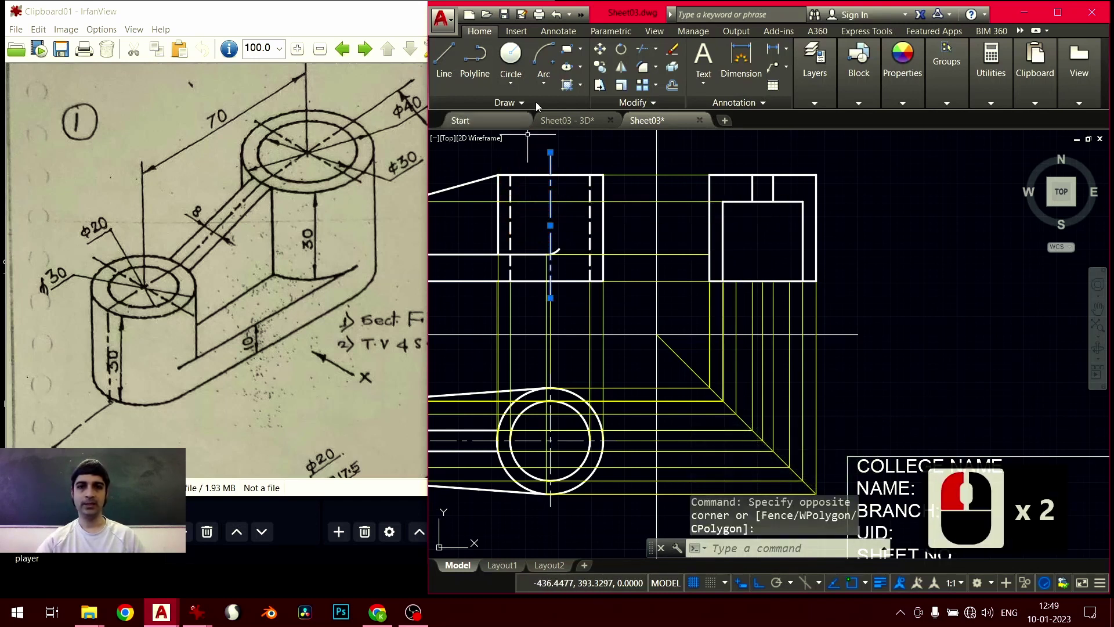
click(599, 68)
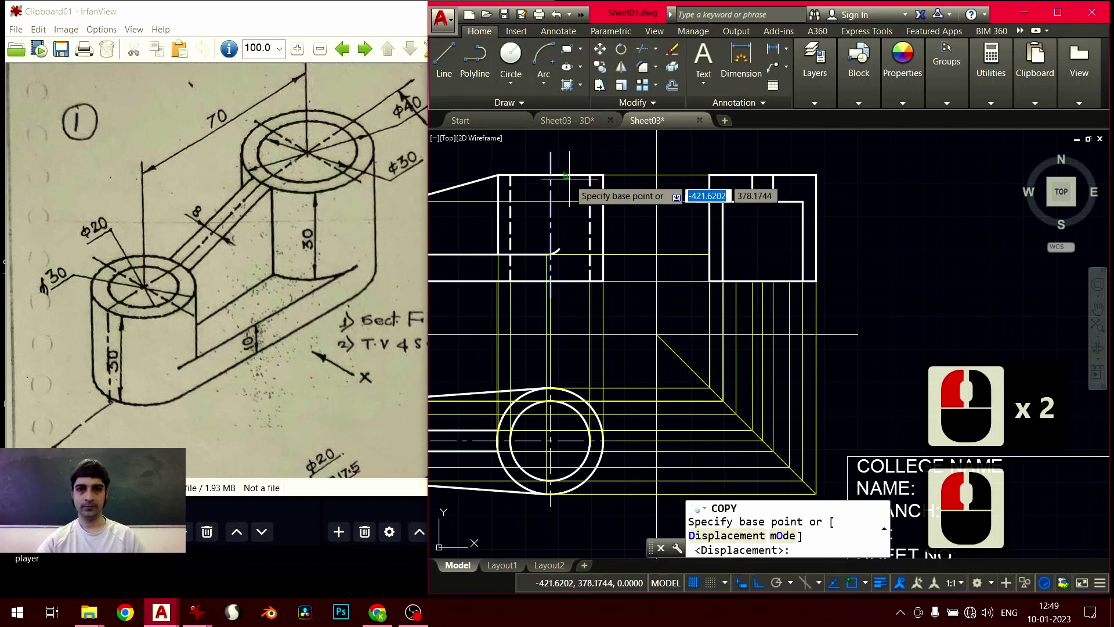
click(550, 175)
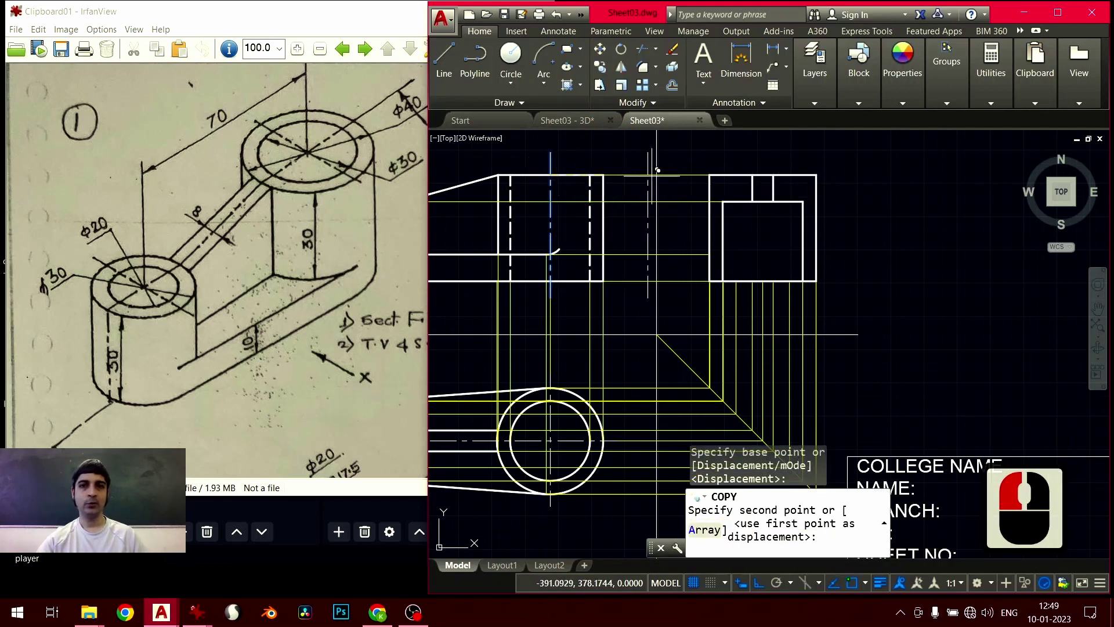
click(763, 176)
key(Escape)
key(Escape)
scroll(795, 317, up, 2)
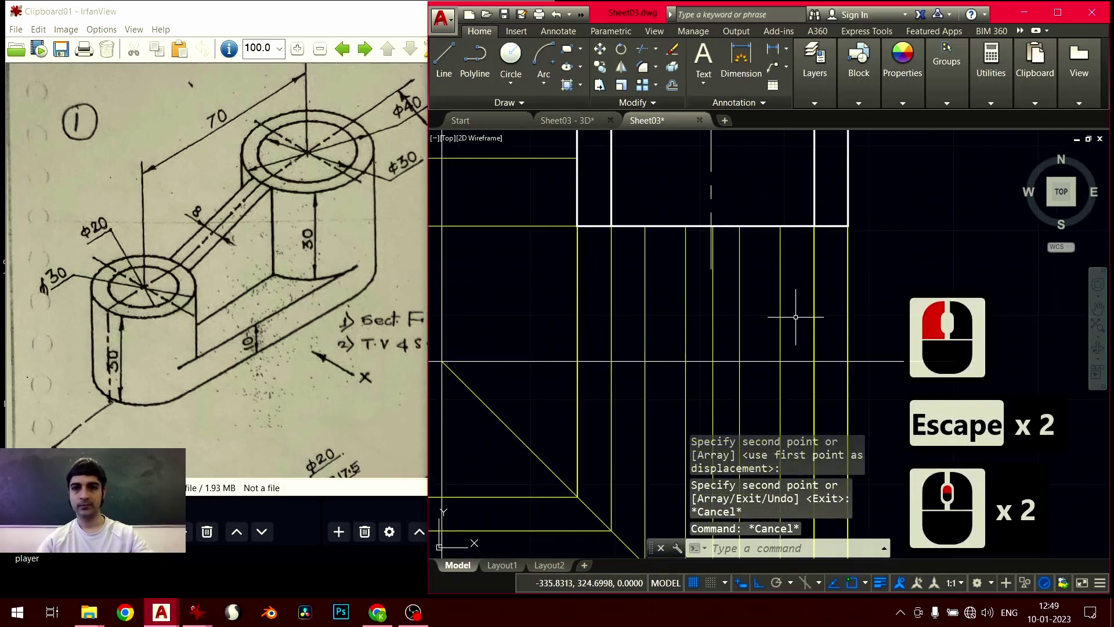
scroll(712, 285, down, 2)
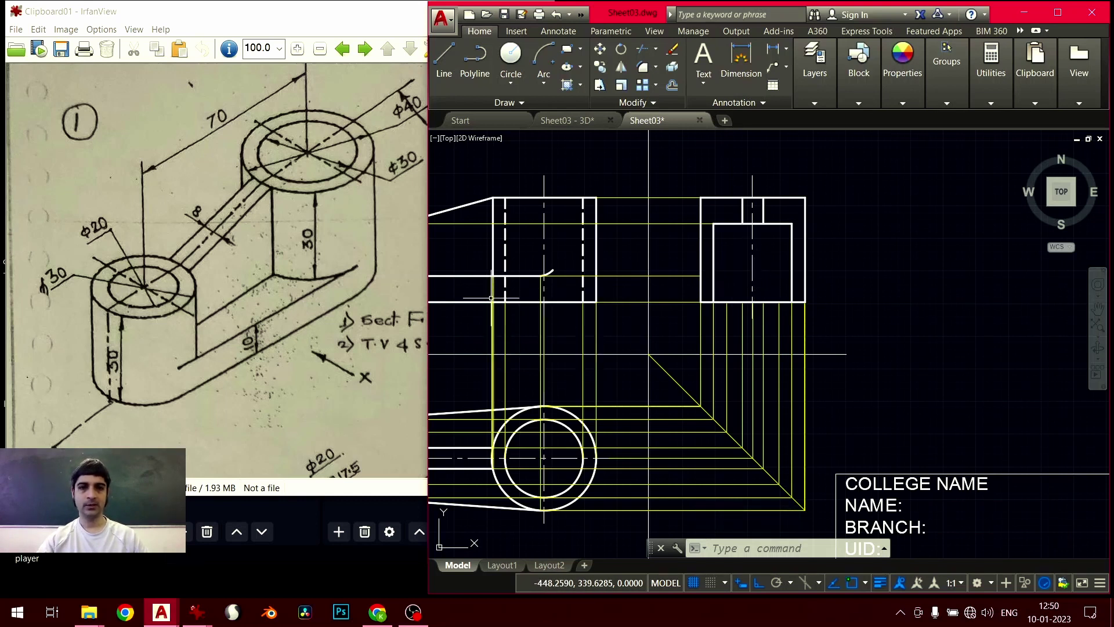
Compare the base web in the reference sketch with the side view and examine its two vertical projection lines
click(280, 319)
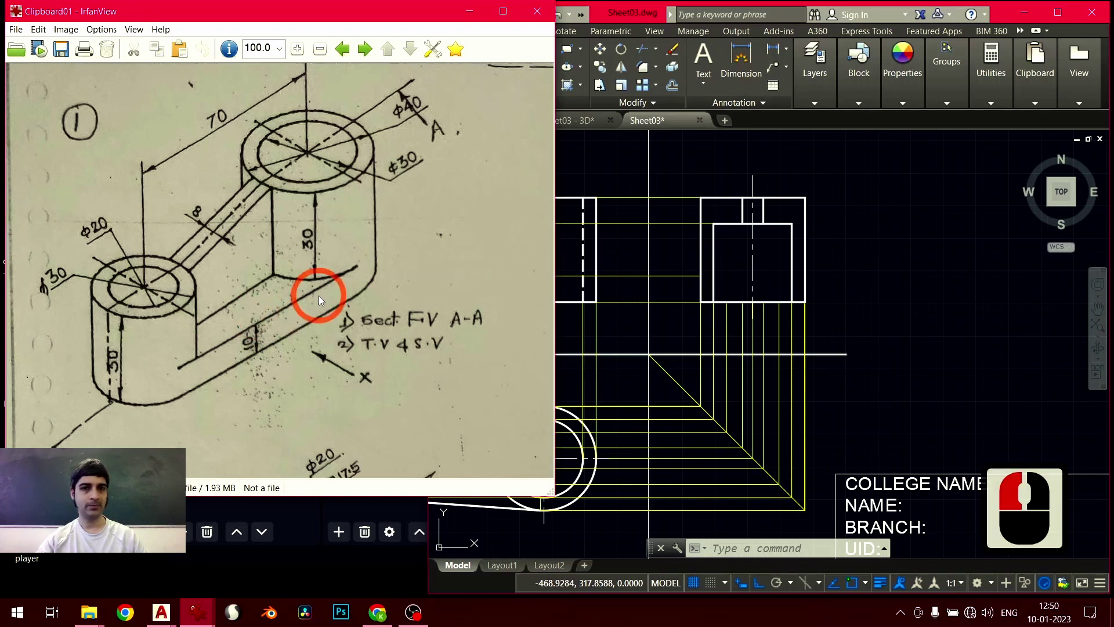
click(736, 317)
middle_drag(763, 289, 764, 279)
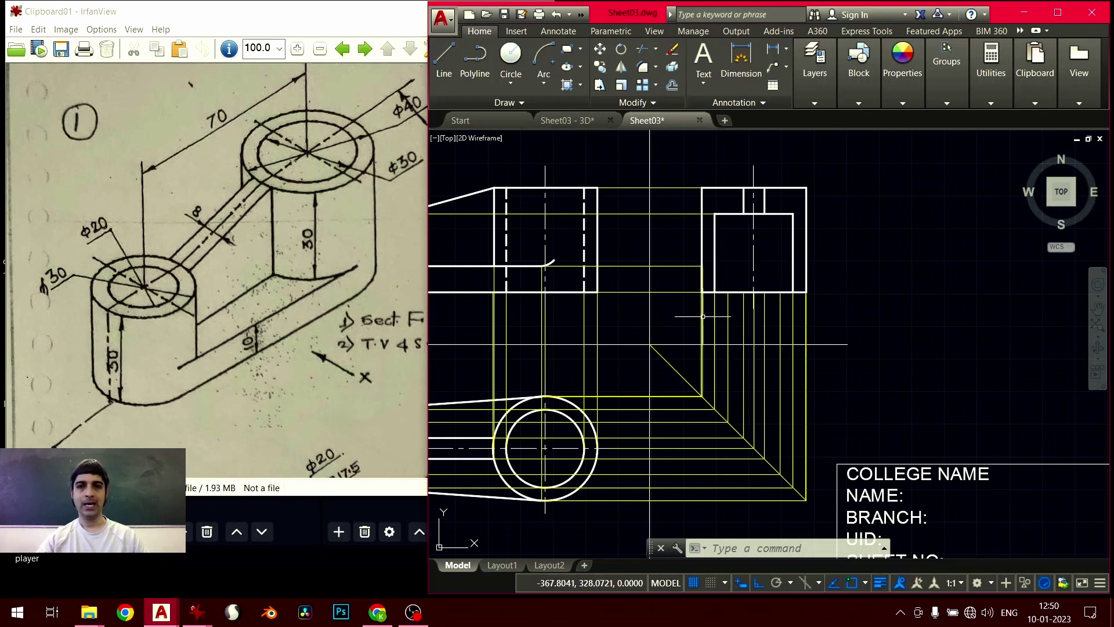
scroll(709, 273, up, 9)
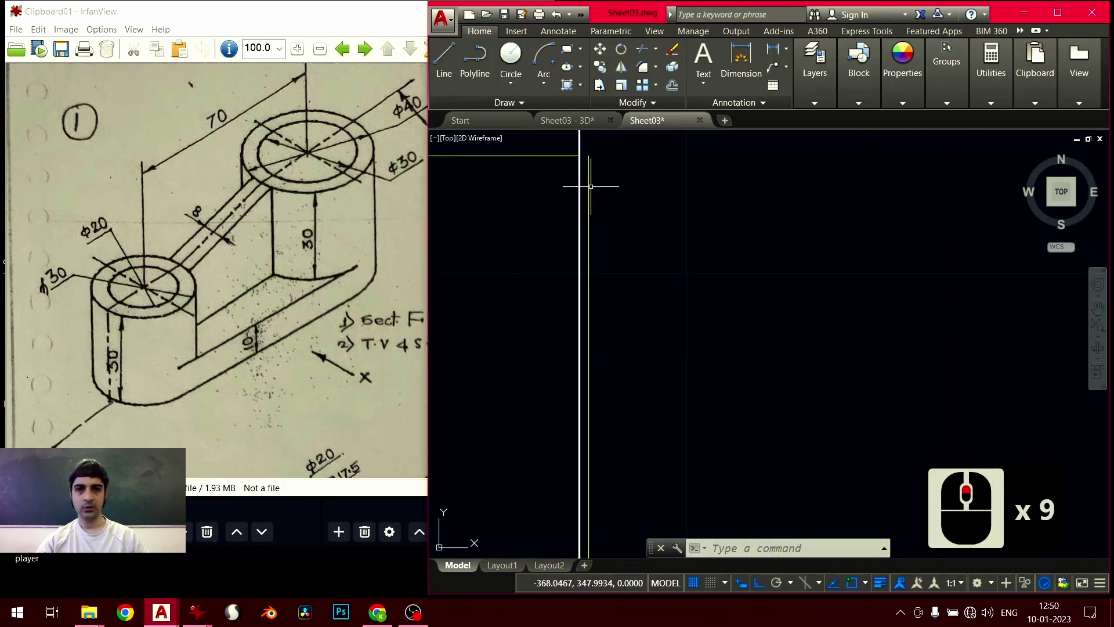
click(588, 192)
scroll(635, 257, down, 8)
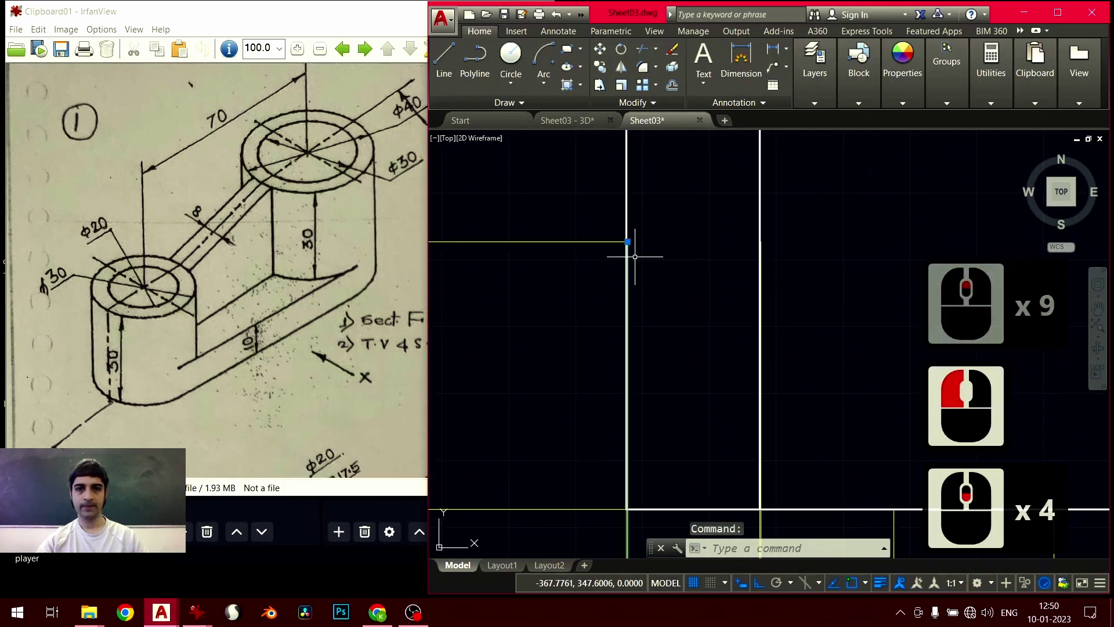
scroll(617, 290, up, 8)
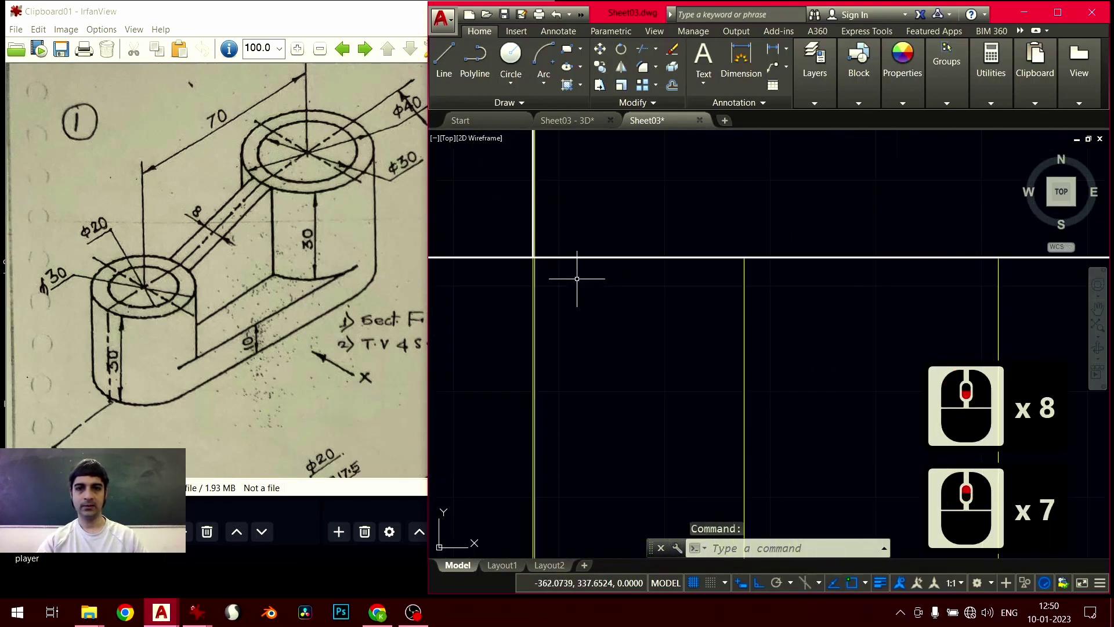
mouse_move(689, 341)
middle_down()
mouse_move(709, 363)
mouse_move(647, 294)
middle_up()
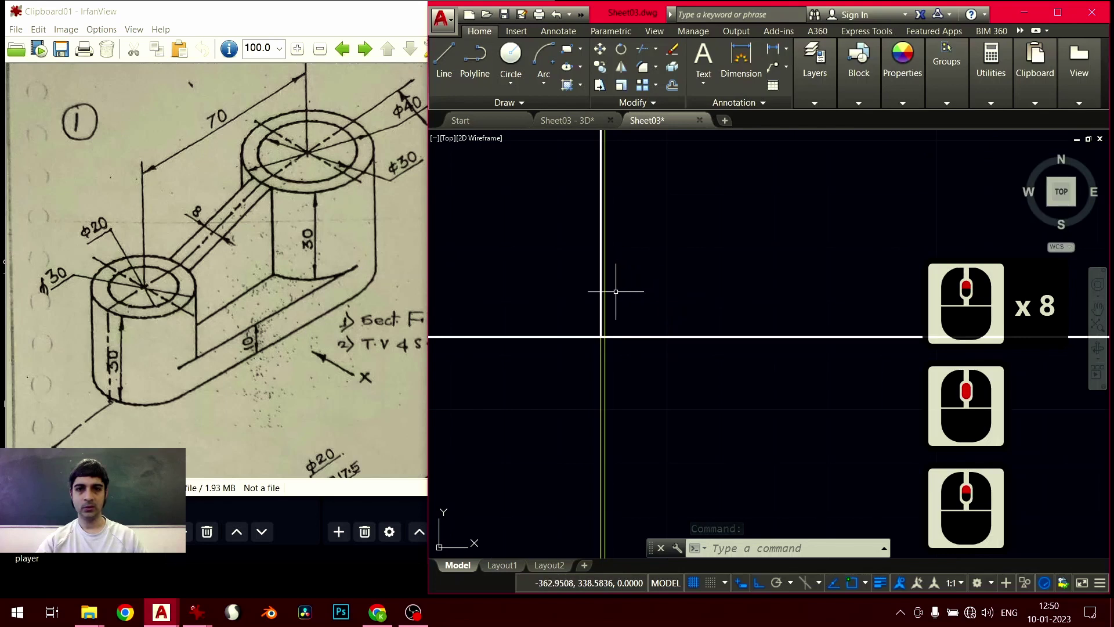
click(651, 281)
scroll(651, 269, down, 10)
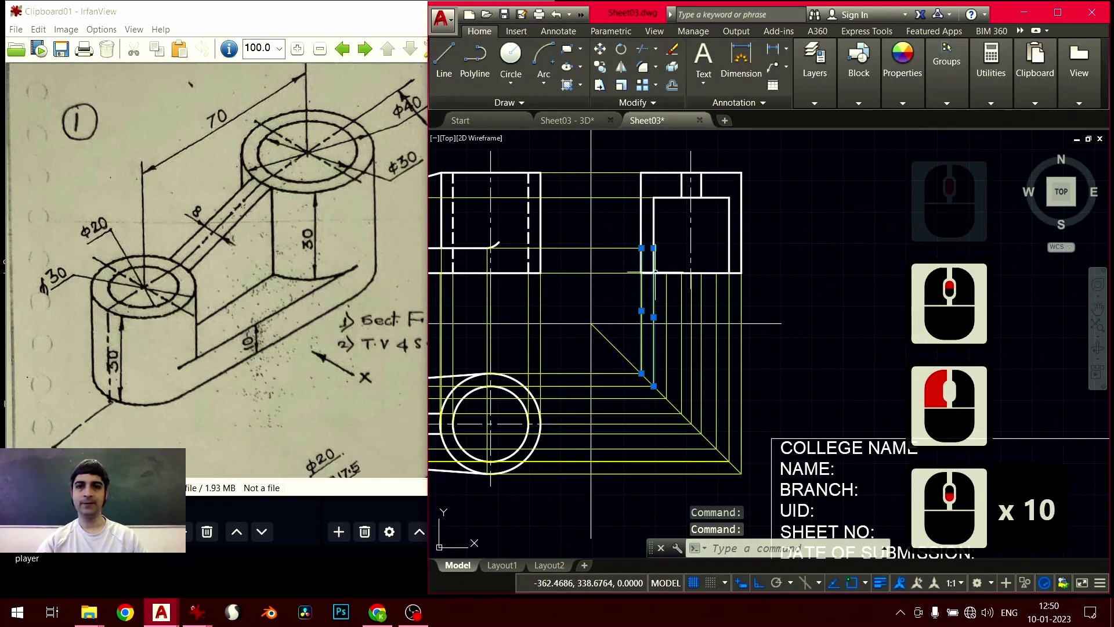
scroll(622, 303, up, 2)
middle_drag(618, 306, 631, 244)
key(Escape)
Draw a horizontal line about 5 mm long for the web's top edge between the upper ends of its two vertical projection lines
scroll(631, 245, up, 1)
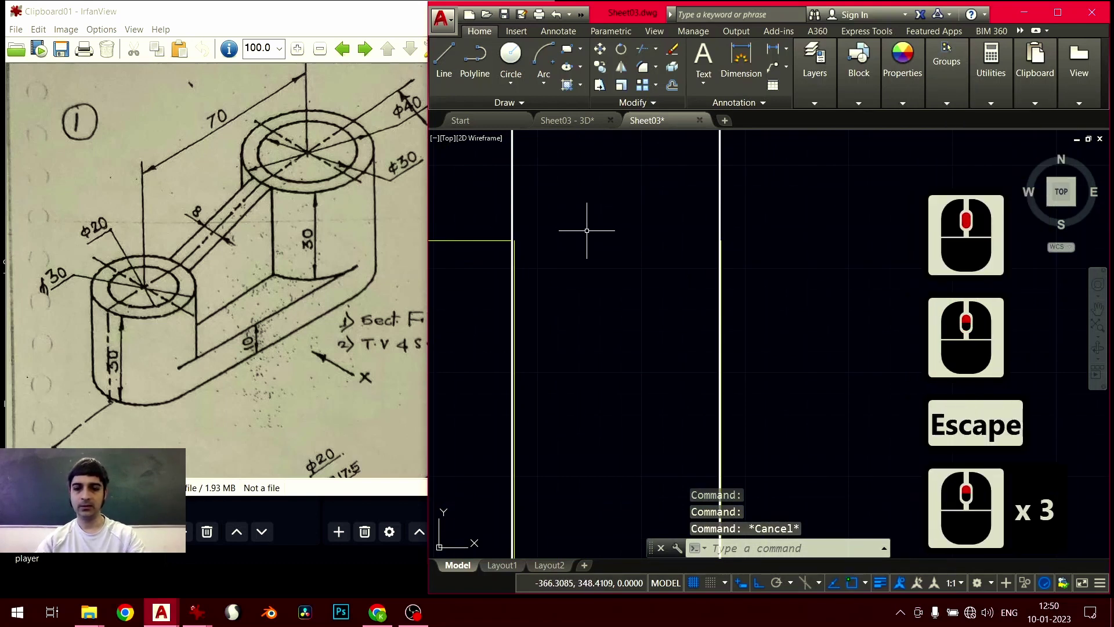
key(Return)
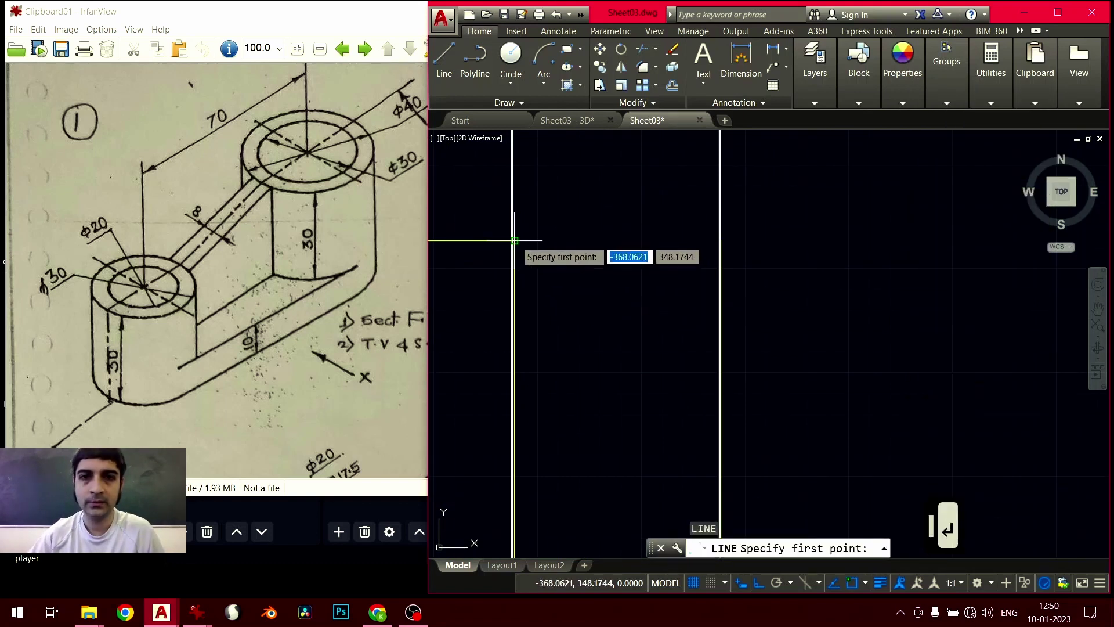
click(514, 240)
scroll(726, 254, up, 2)
scroll(725, 254, up, 2)
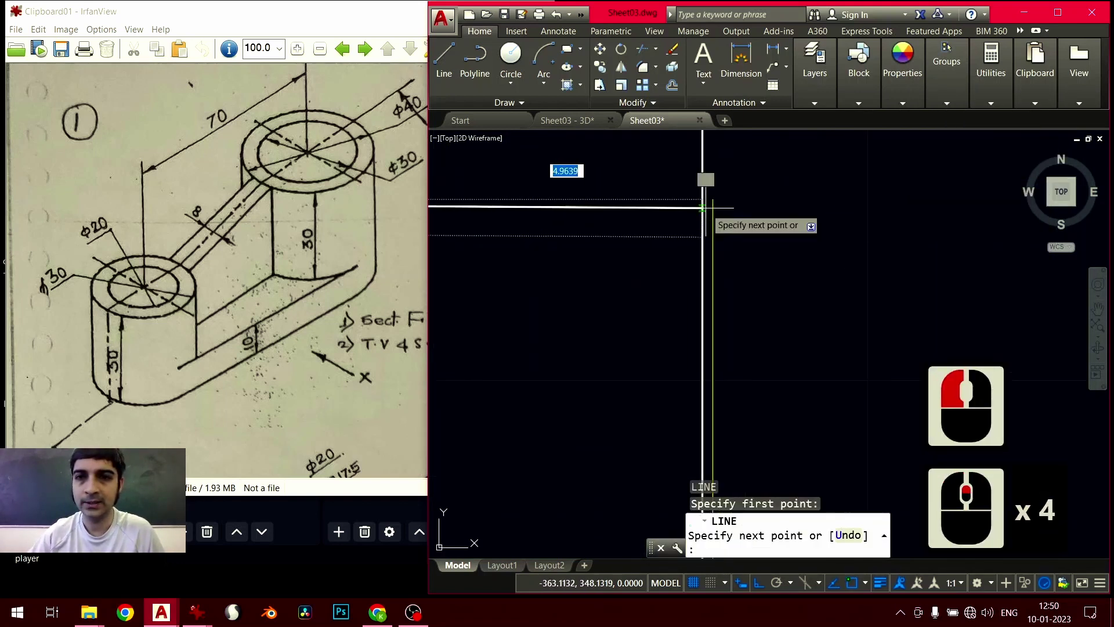
click(713, 198)
scroll(642, 241, down, 5)
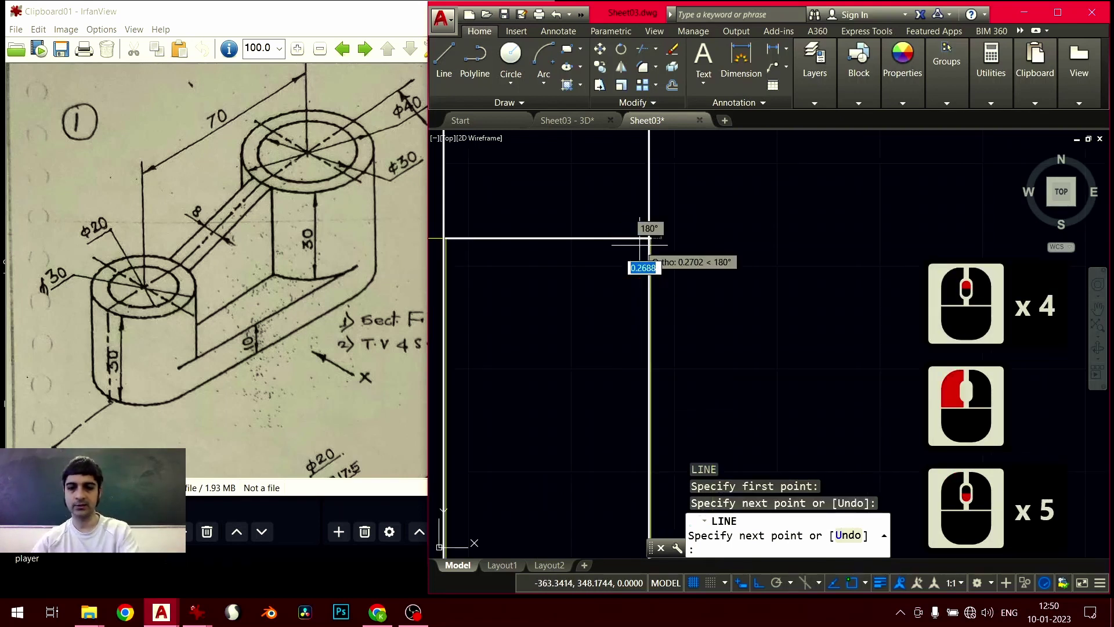
key(Return)
Stretch the outer end of the web's short horizontal line to the large cylinder's vertical edge in the side view
scroll(632, 255, down, 2)
mouse_move(503, 264)
middle_down()
mouse_move(575, 241)
mouse_move(746, 241)
middle_up()
click(742, 246)
click(713, 285)
scroll(735, 311, up, 4)
middle_drag(789, 311, 701, 333)
click(746, 273)
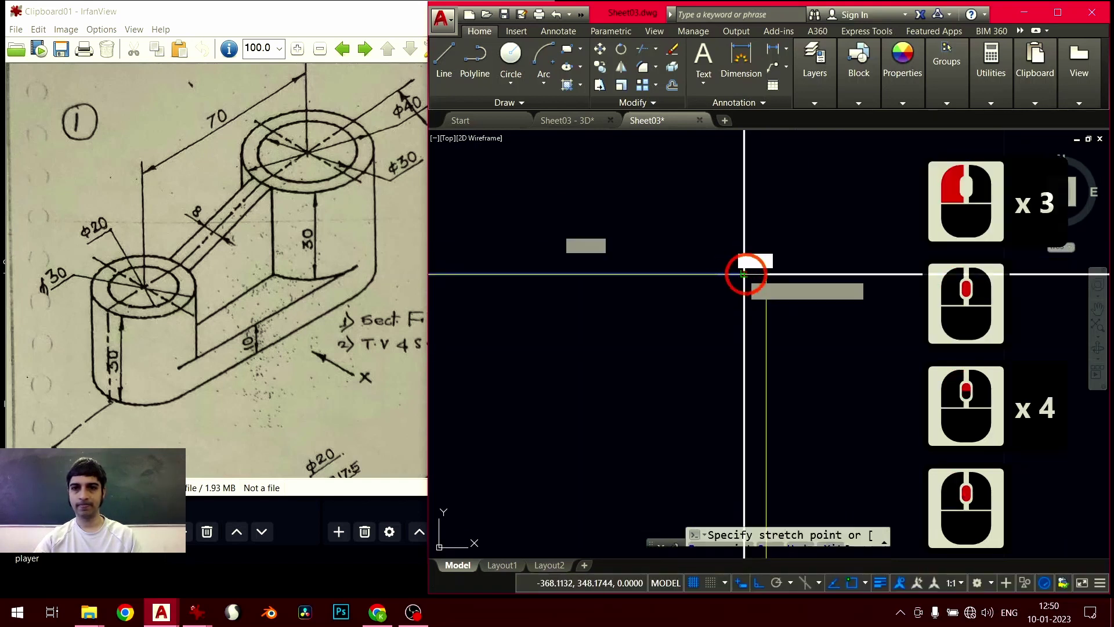
Snap the outer end of the web's short horizontal line onto the upper end of the outer vertical projection line in the side view
click(766, 273)
key(Escape)
key(Escape)
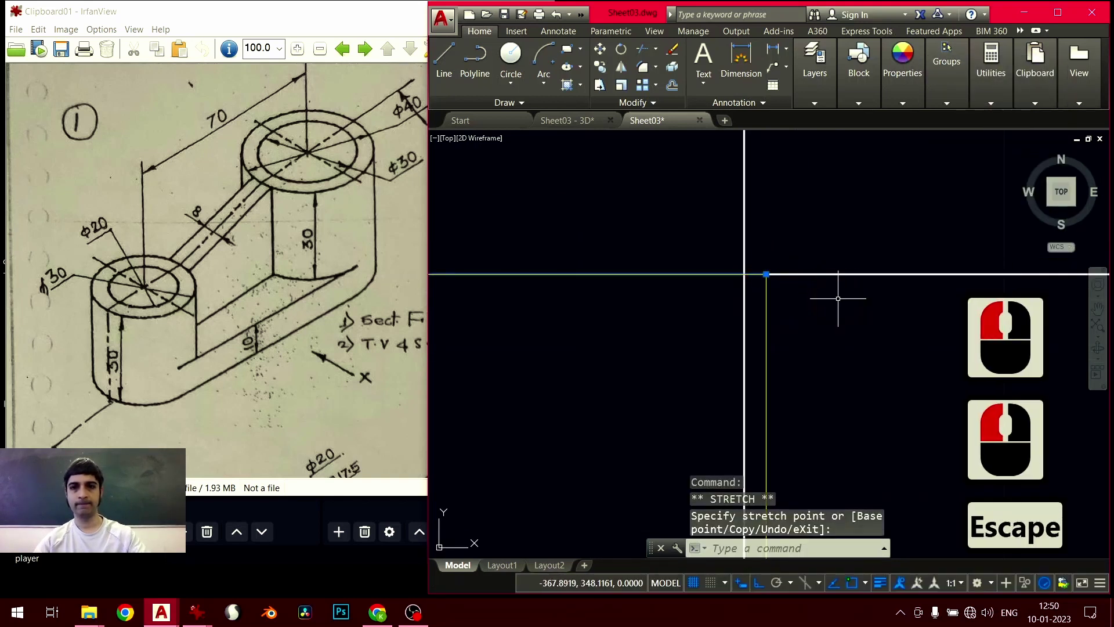
Trim the small cylinder's left vertical edge in the side view below the web's short horizontal line
scroll(835, 298, up, 6)
scroll(839, 308, down, 3)
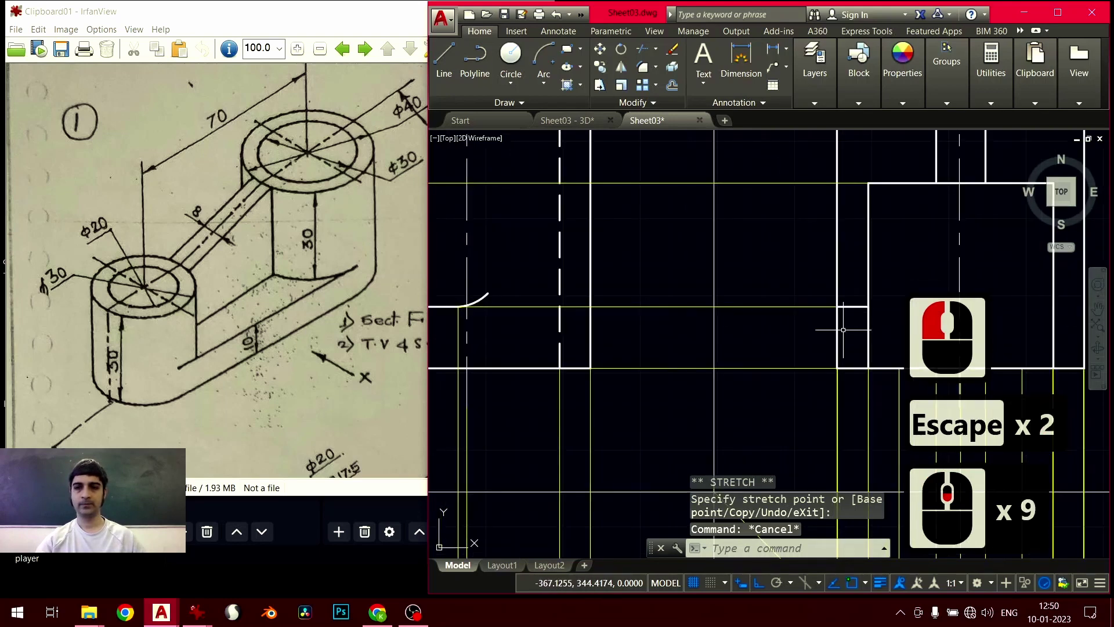
scroll(843, 330, down, 1)
middle_drag(845, 327, 687, 329)
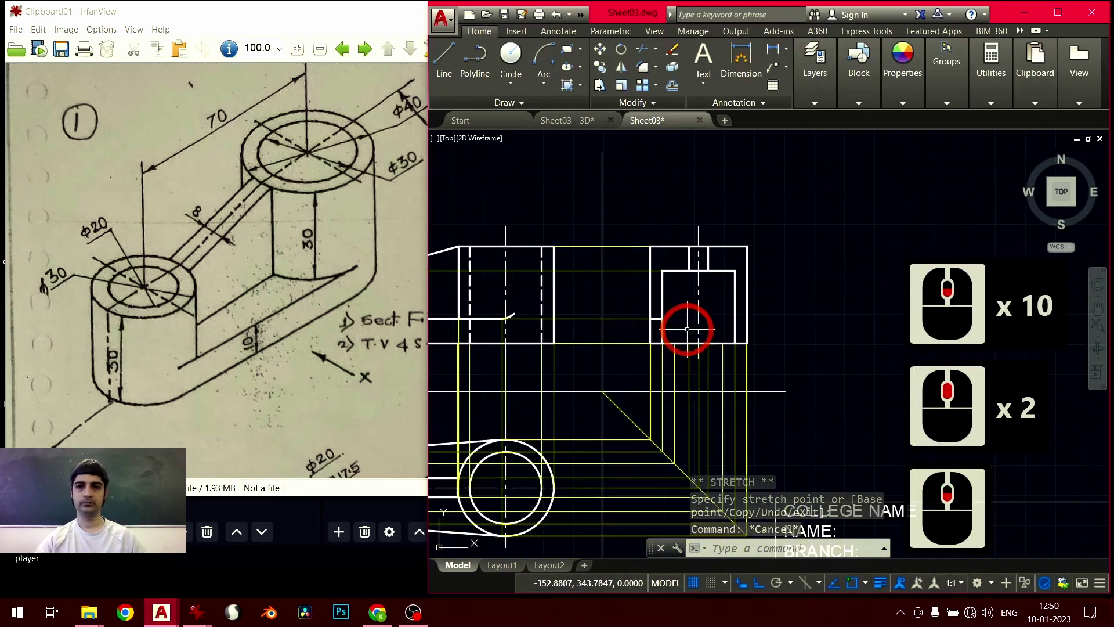
scroll(639, 307, up, 6)
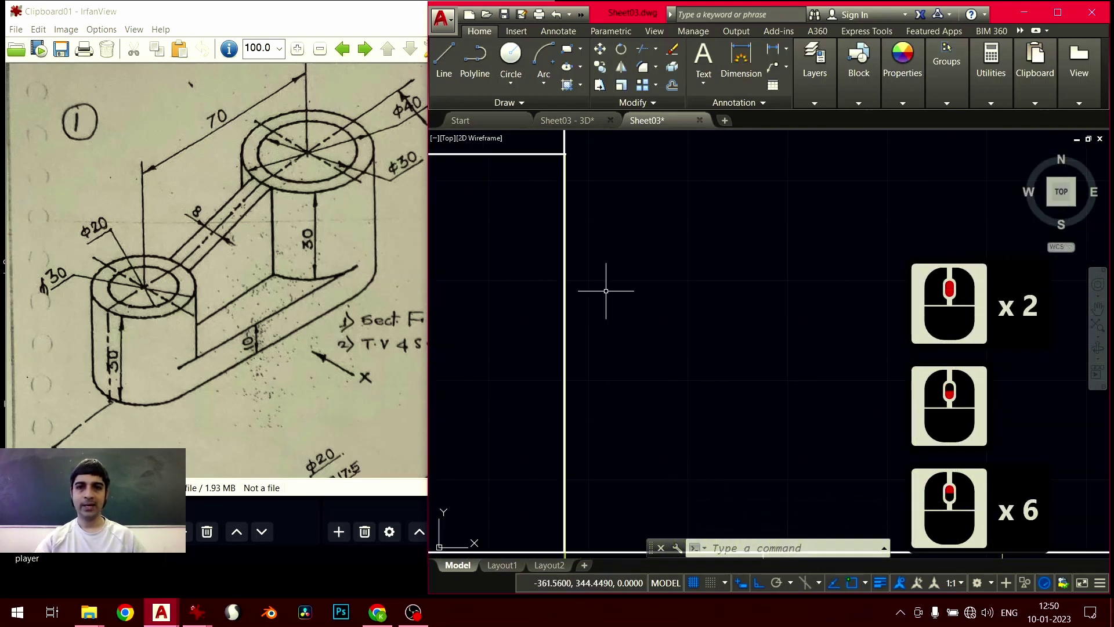
middle_drag(559, 255, 632, 411)
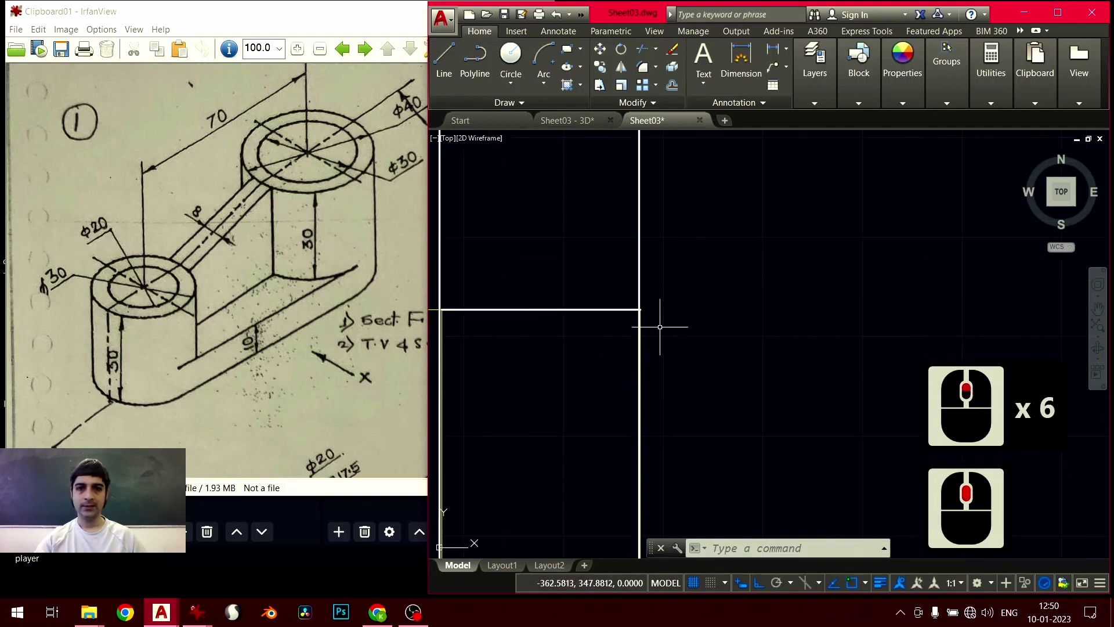
key(ctrl+a)
text(tr)
key(Return)
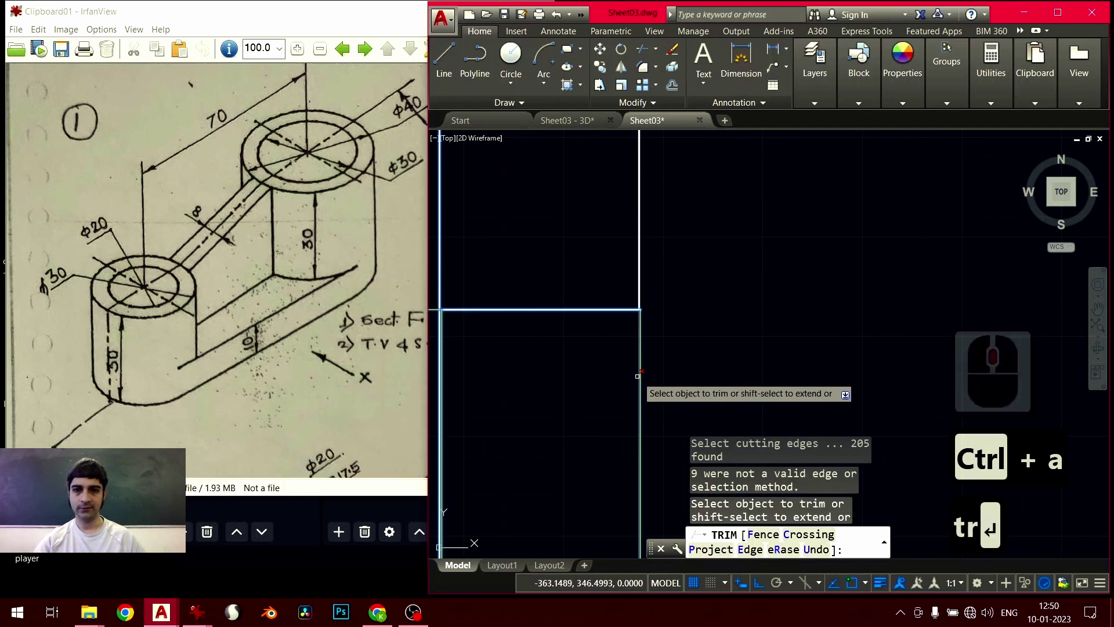
click(639, 376)
key(Return)
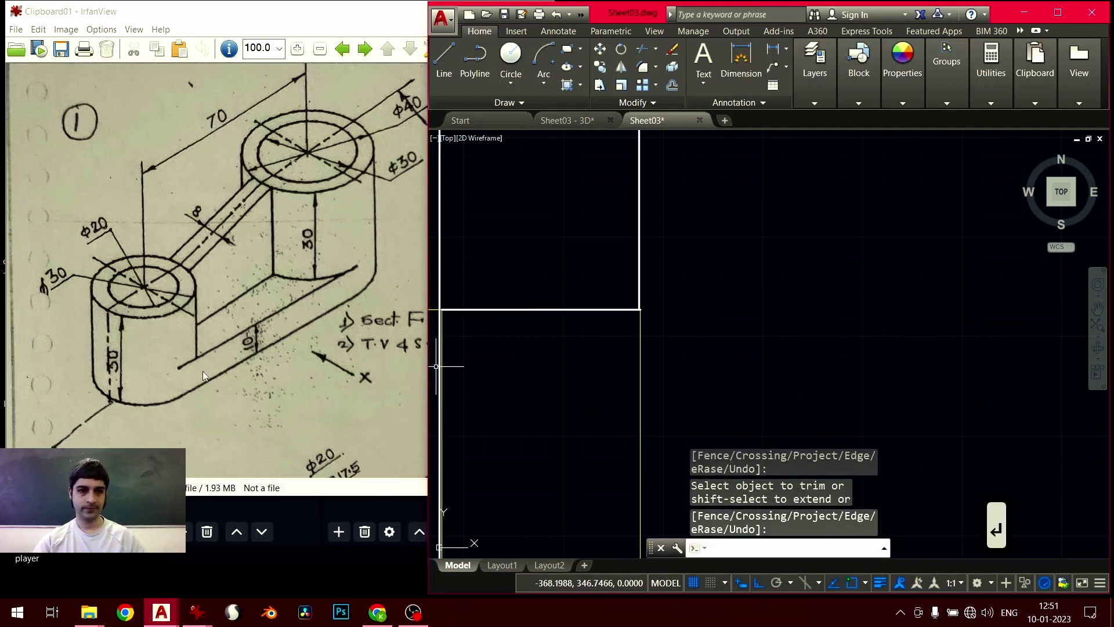
Mirror the web's short horizontal line about the side view's vertical centre line, keeping the original
scroll(739, 361, down, 3)
middle_drag(739, 360, 629, 360)
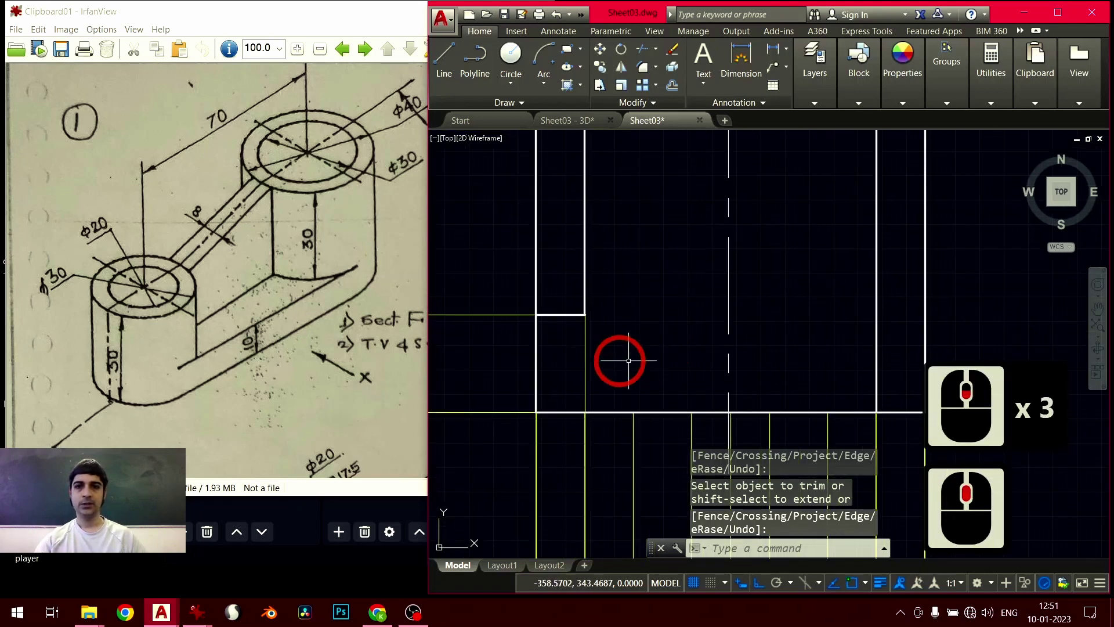
click(571, 308)
click(549, 351)
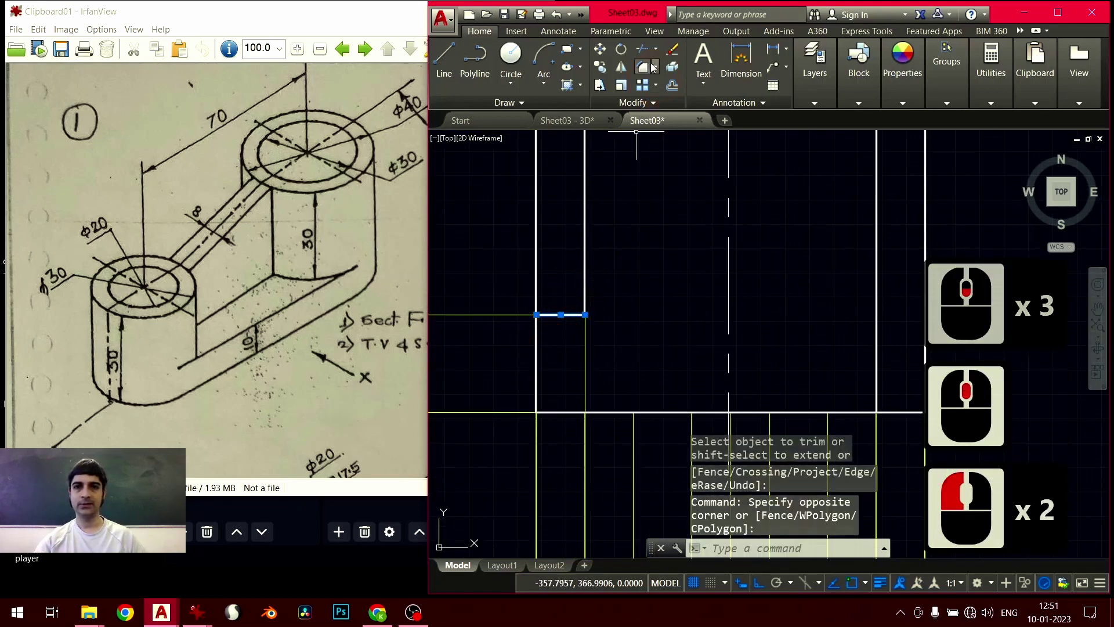
click(622, 67)
click(729, 250)
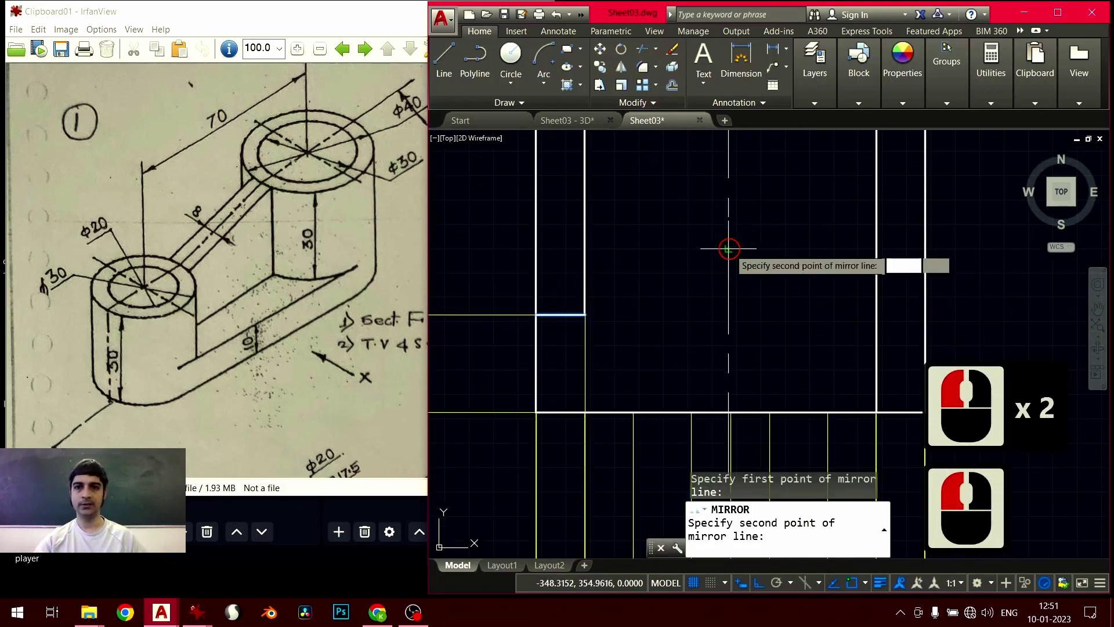
click(729, 282)
key(Return)
Trim the small cylinder's right vertical edge in the side view below the mirrored web line
middle_drag(903, 348, 791, 319)
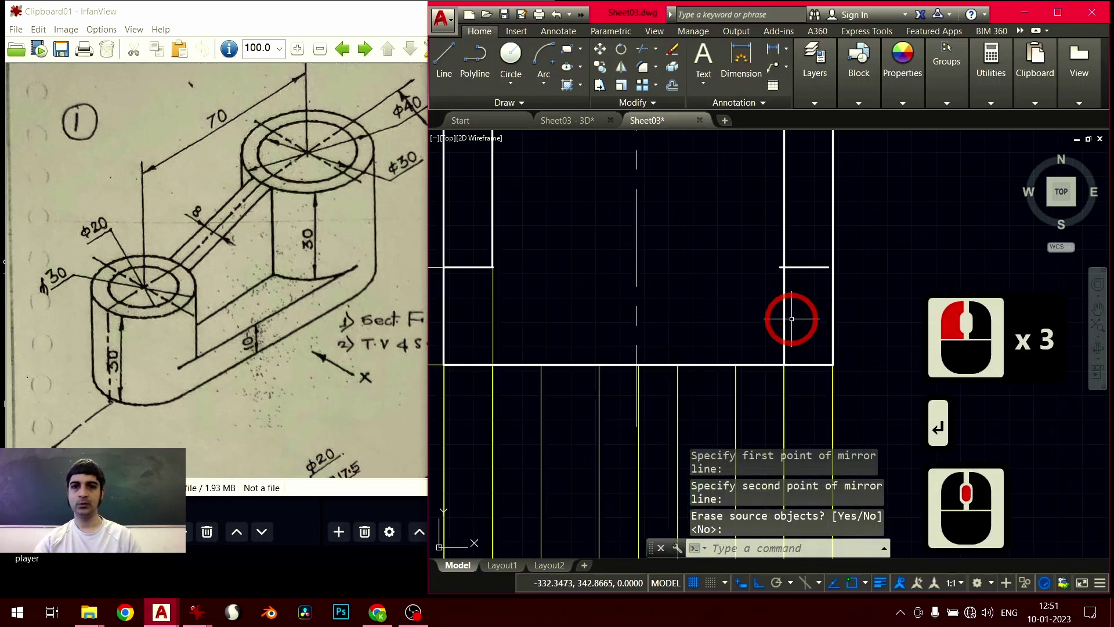
scroll(791, 314, up, 2)
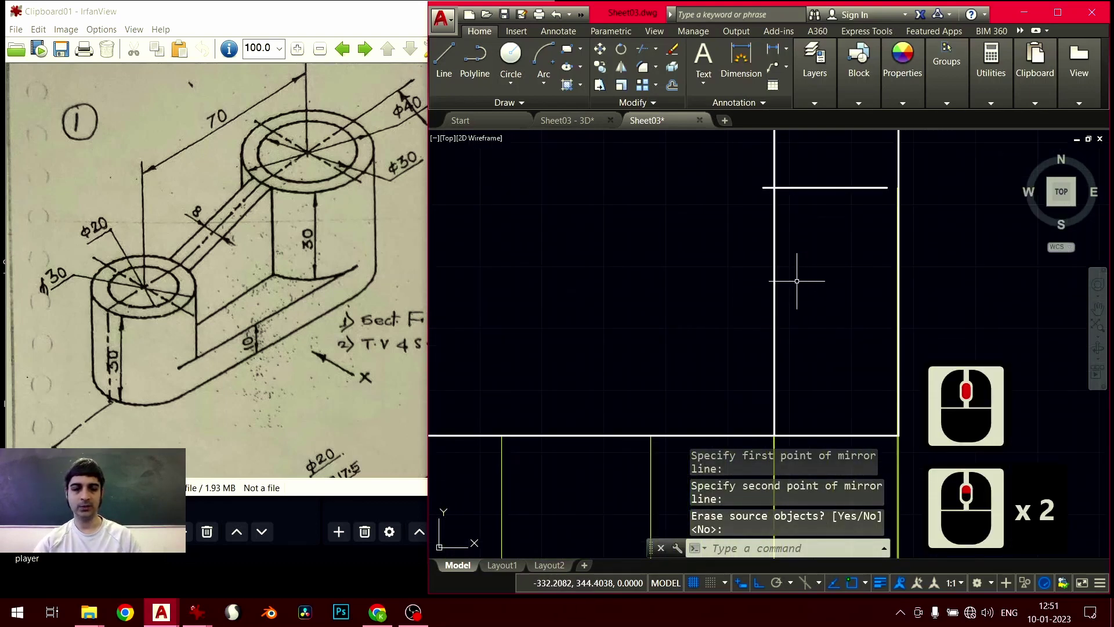
key(ctrl+a)
text(tr)
key(Return)
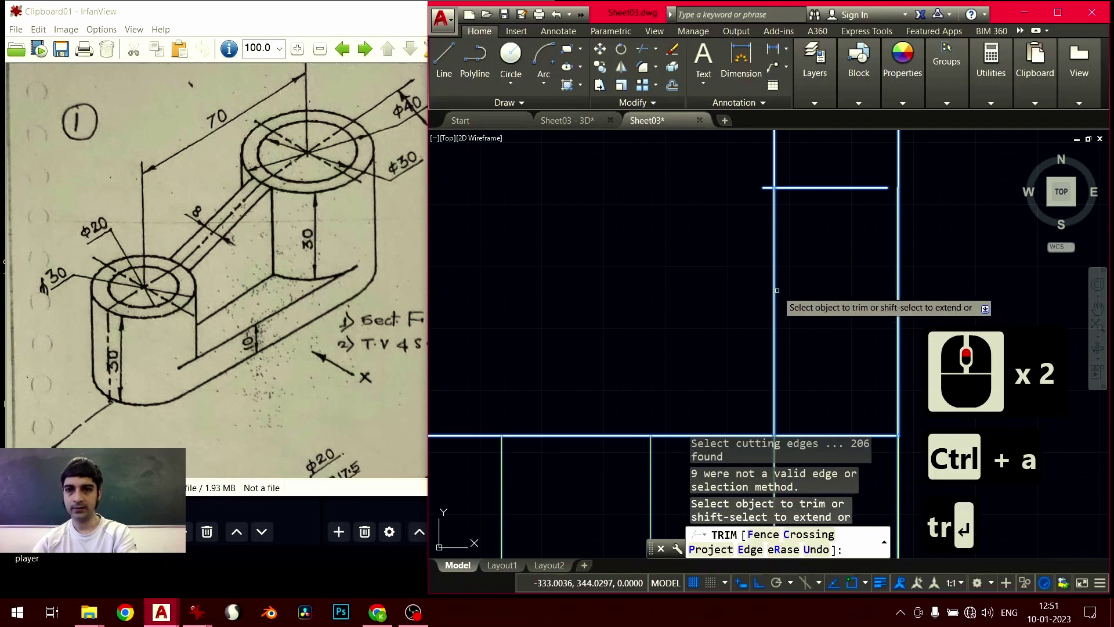
click(774, 288)
key(Return)
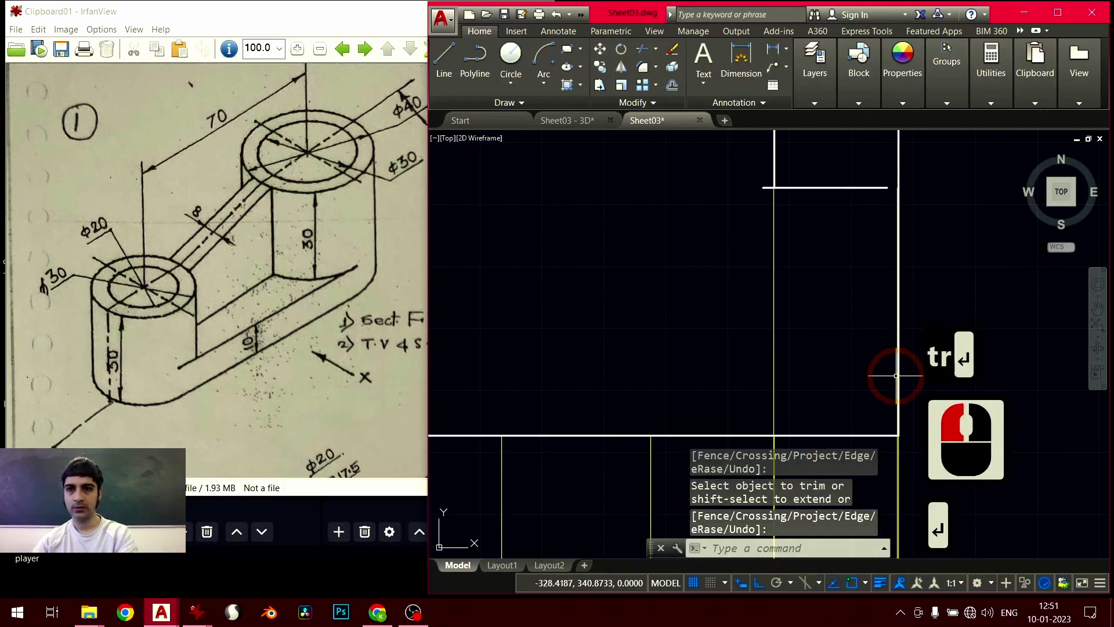
Copy the small cylinder's two hidden bore lines from the front view to the midpoint of its top edge in the side view
scroll(687, 332, down, 4)
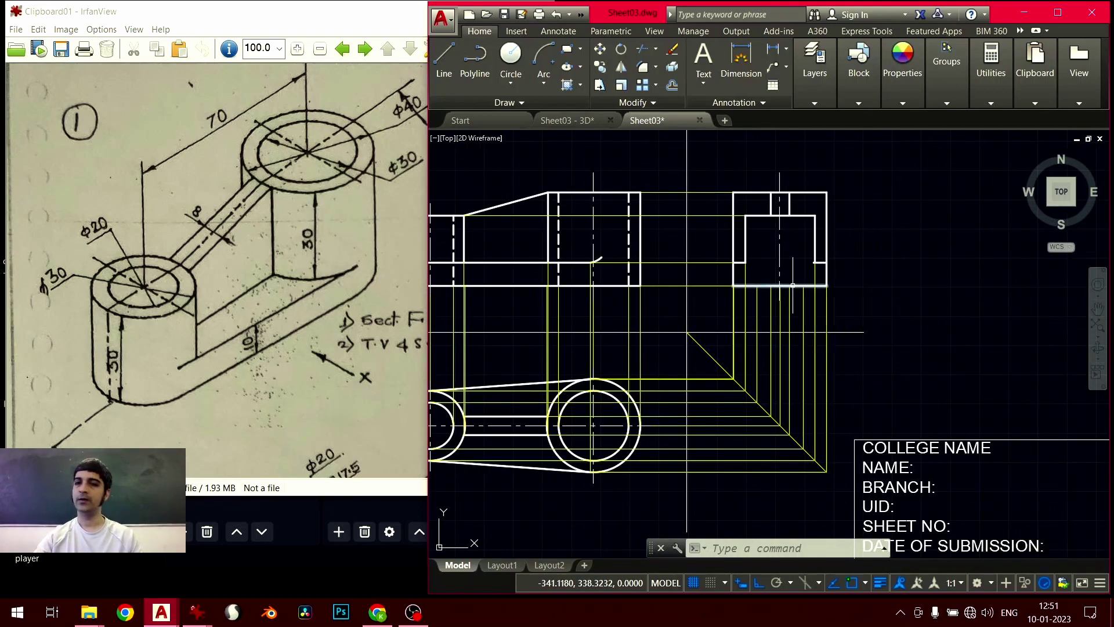
scroll(748, 263, up, 4)
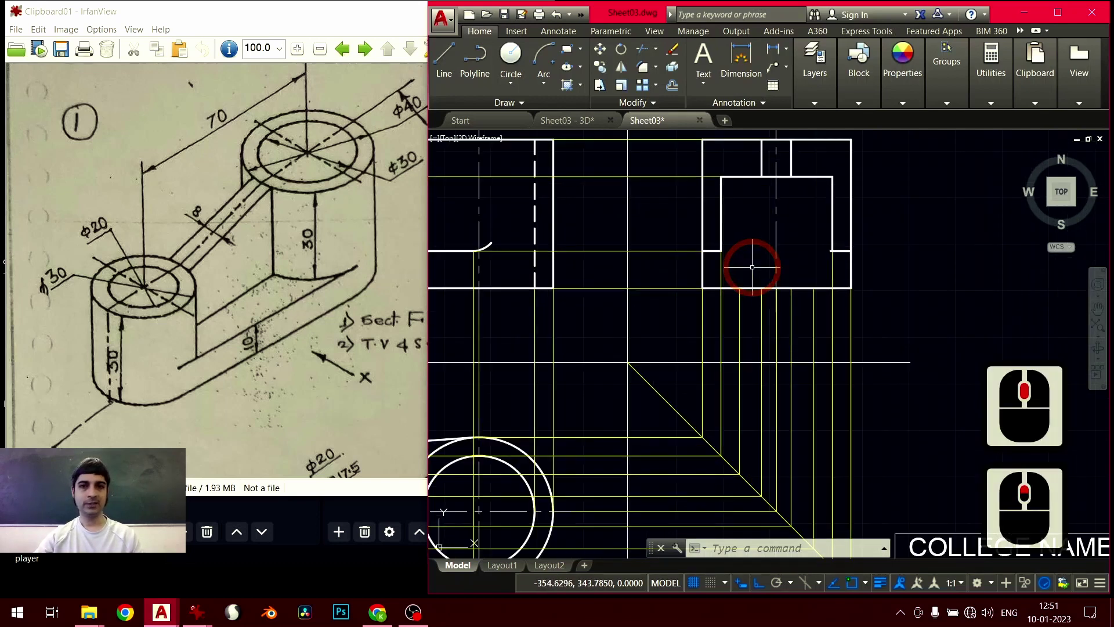
scroll(654, 311, down, 2)
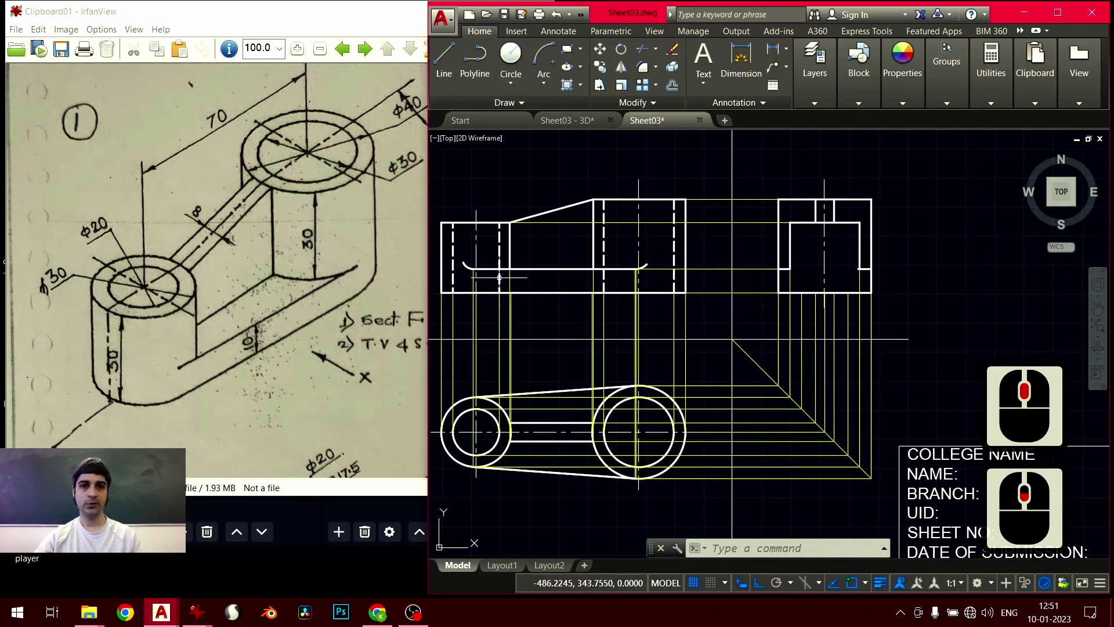
click(459, 252)
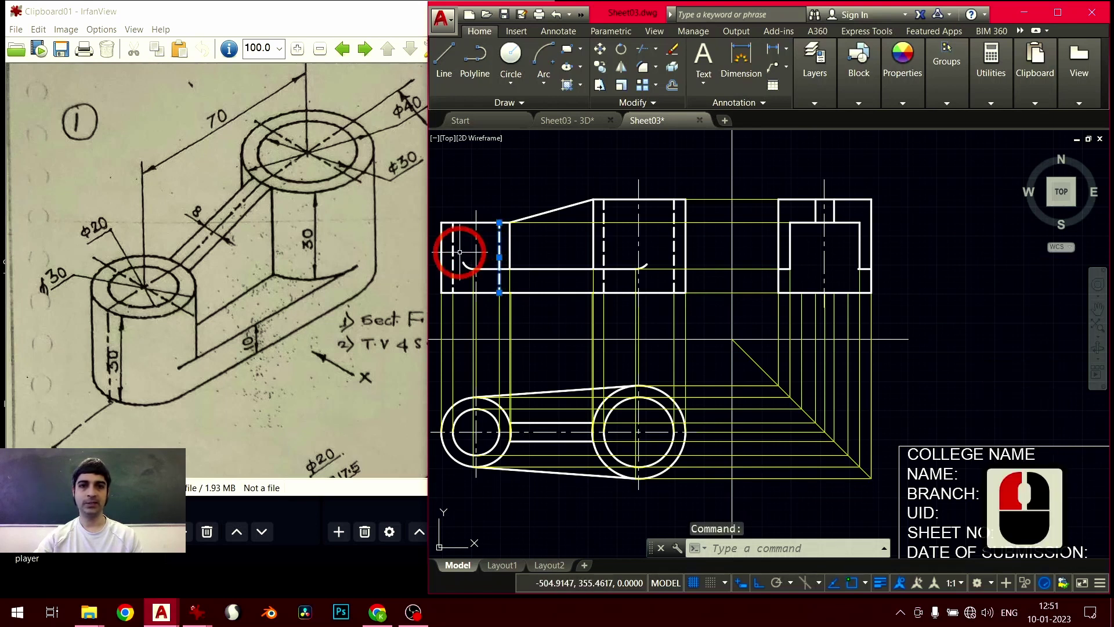
click(453, 250)
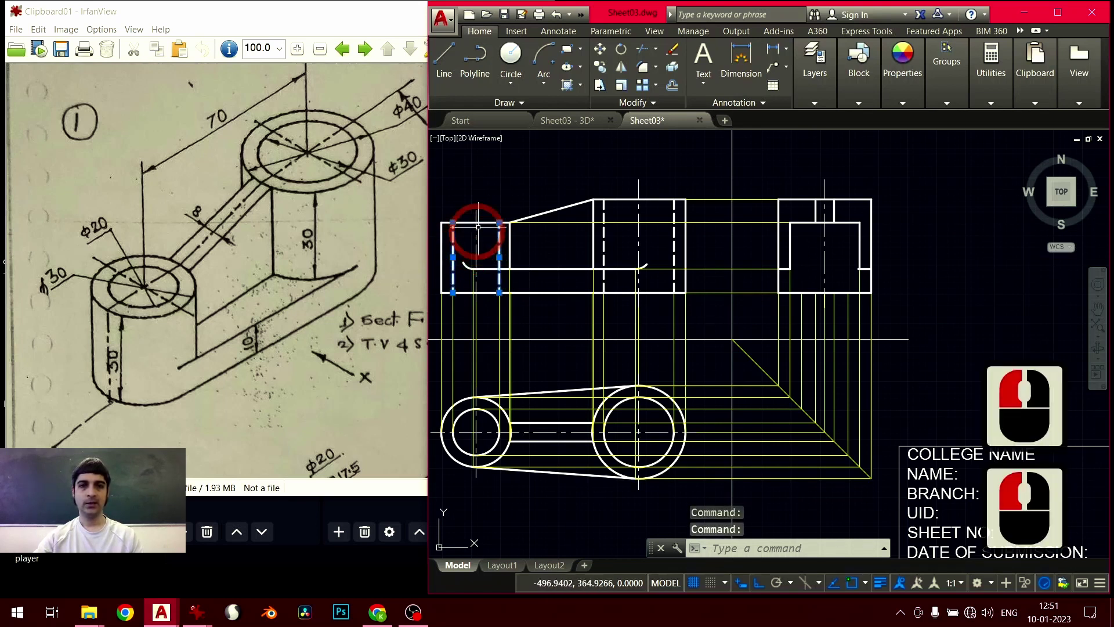
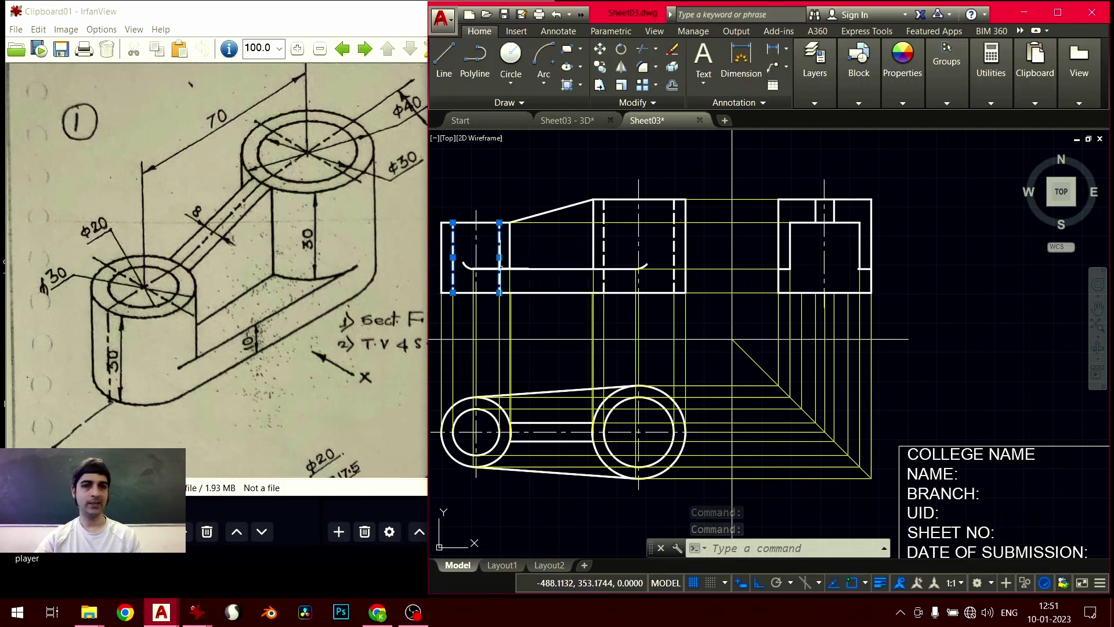
click(596, 67)
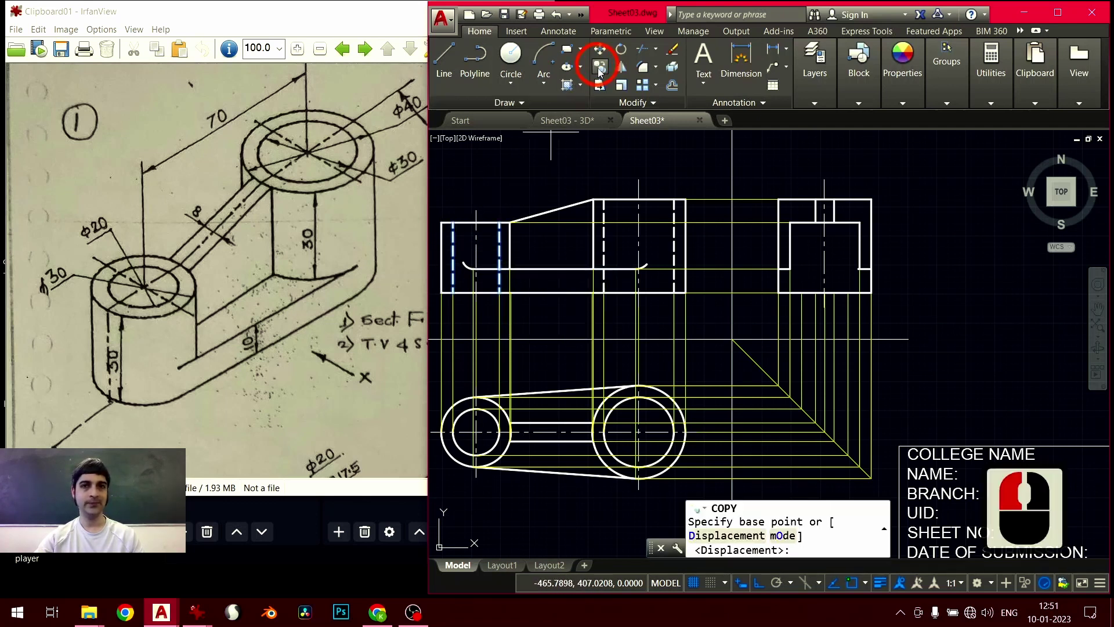
click(475, 223)
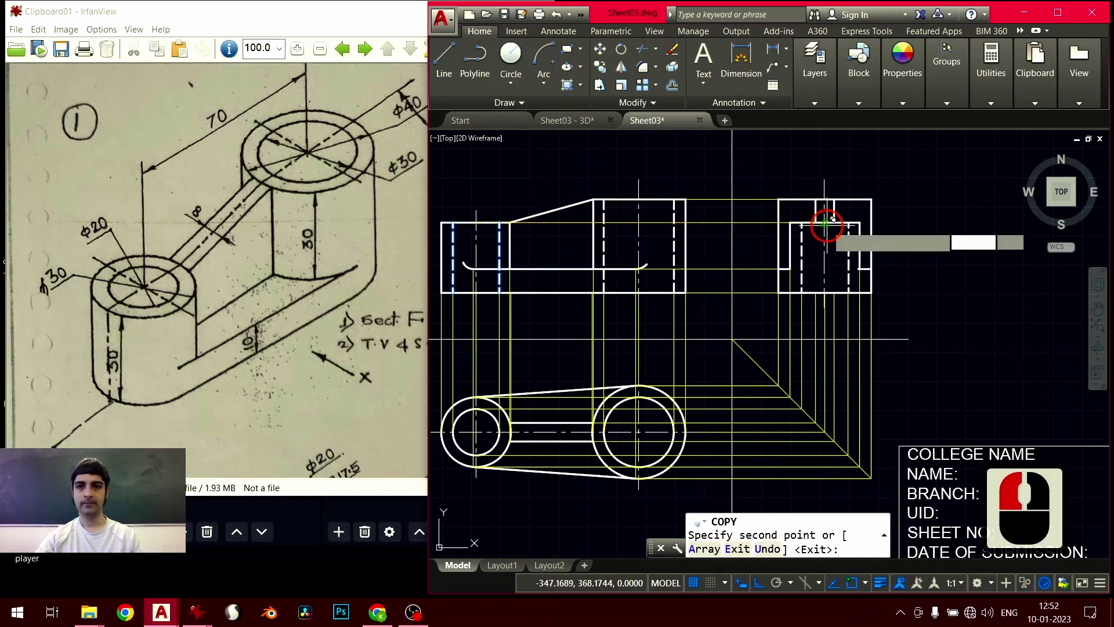
click(915, 222)
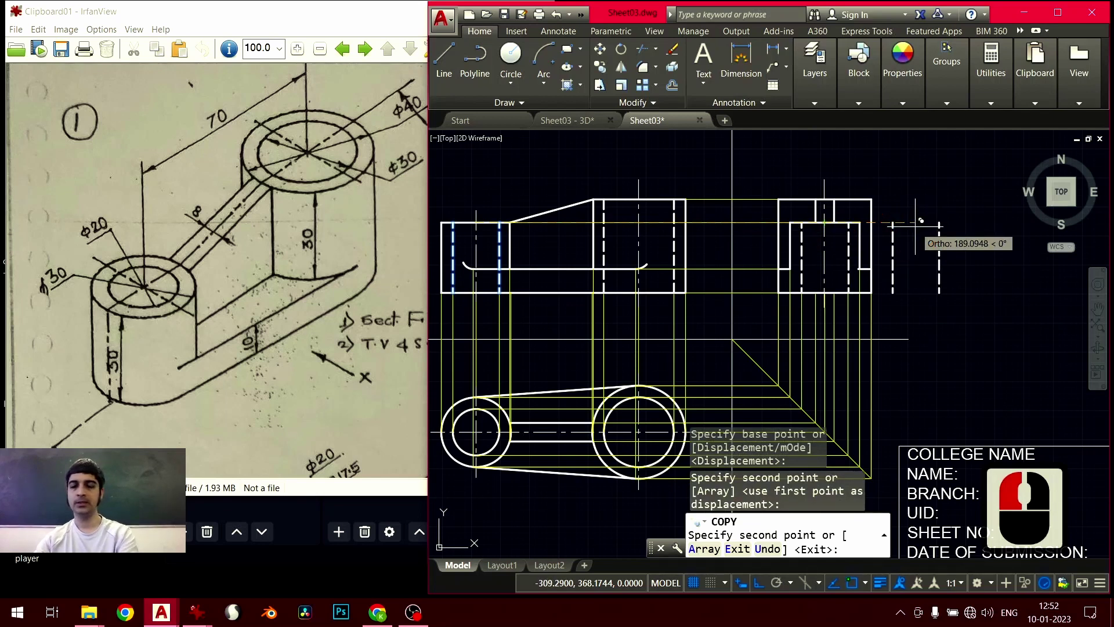
key(Return)
Copy the large cylinder's two hidden bore lines from the front view to the midpoint of the side view's top edge
click(604, 241)
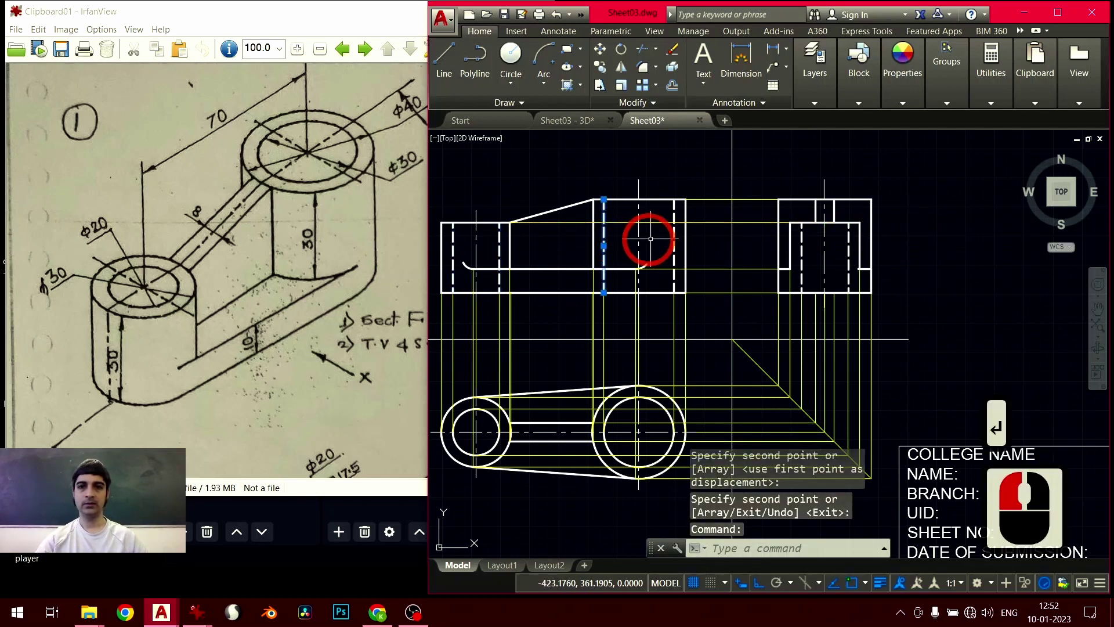
click(607, 71)
click(650, 199)
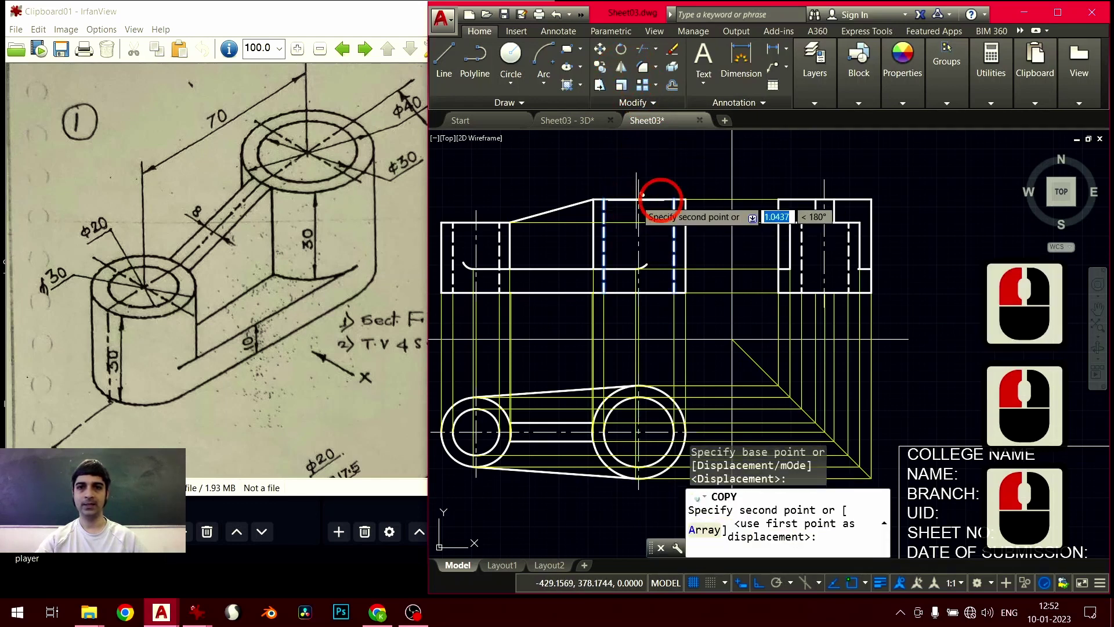
click(828, 199)
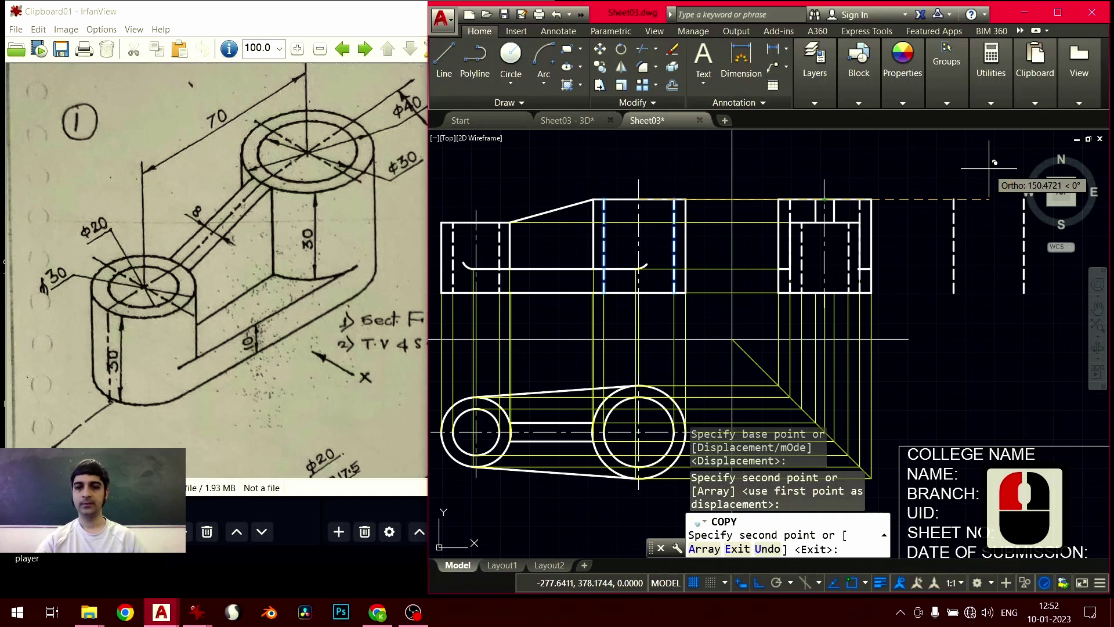
key(Return)
Trim the large bore's hidden lines in the side view where they overlap the small cylinder's visible vertical edges above the web
scroll(705, 244, up, 2)
middle_drag(859, 242, 687, 271)
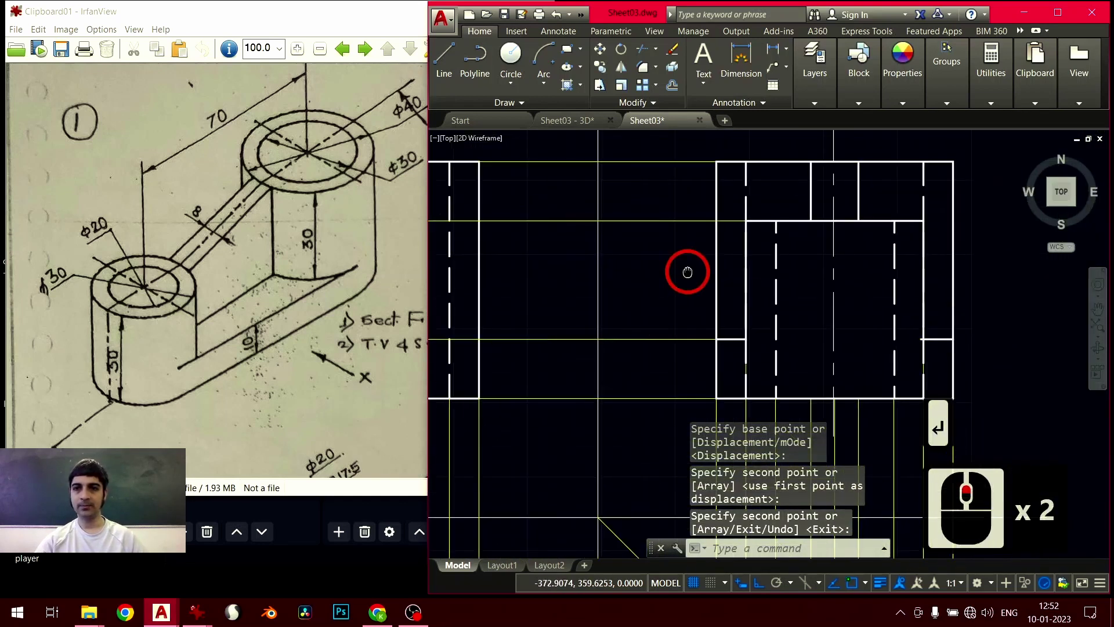
click(747, 202)
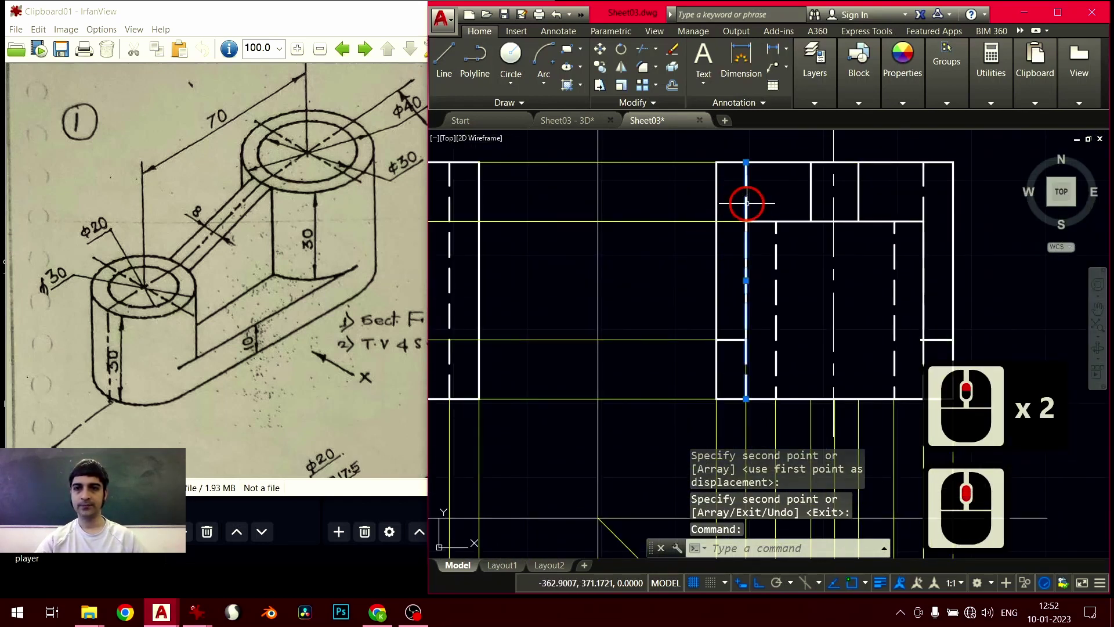
key(Escape)
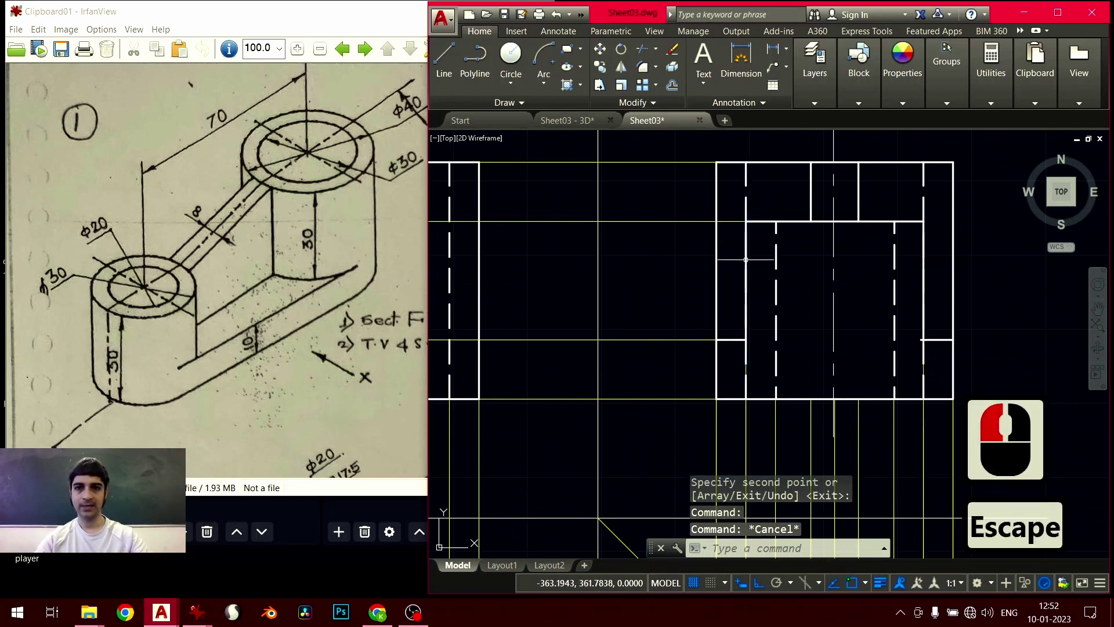
click(746, 260)
key(Escape)
middle_drag(796, 323, 712, 331)
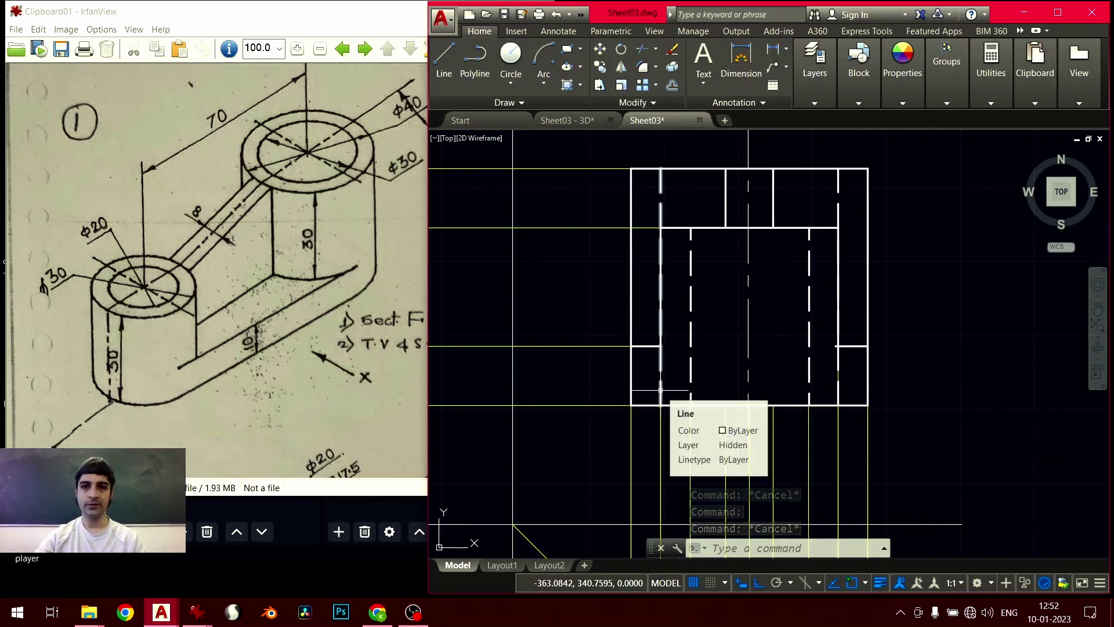
key(ctrl+a)
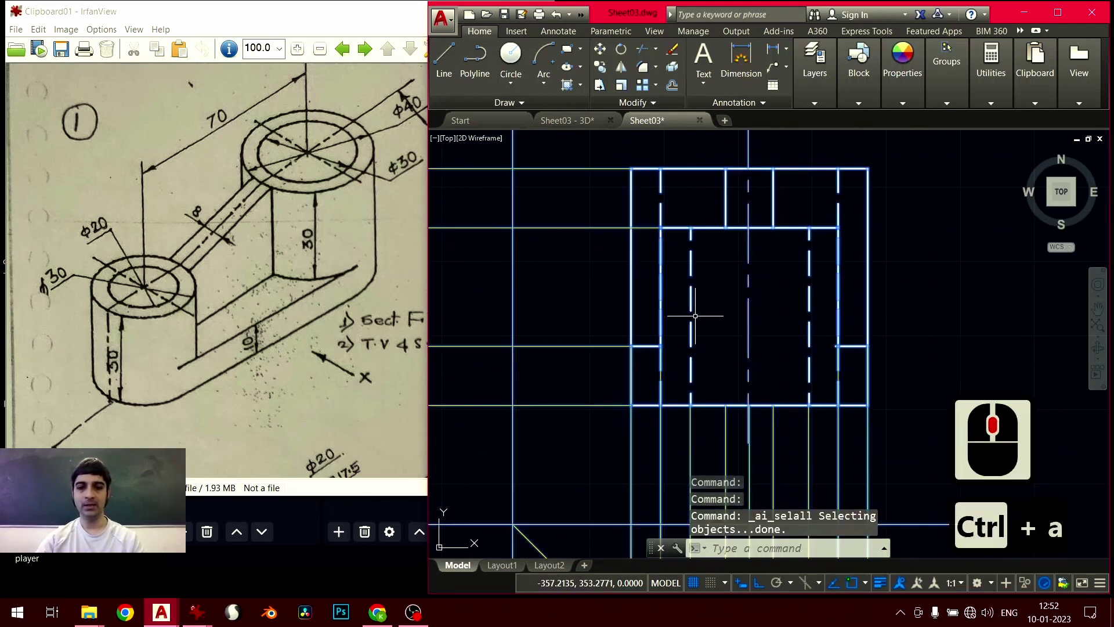
text(tr)
key(Return)
click(691, 324)
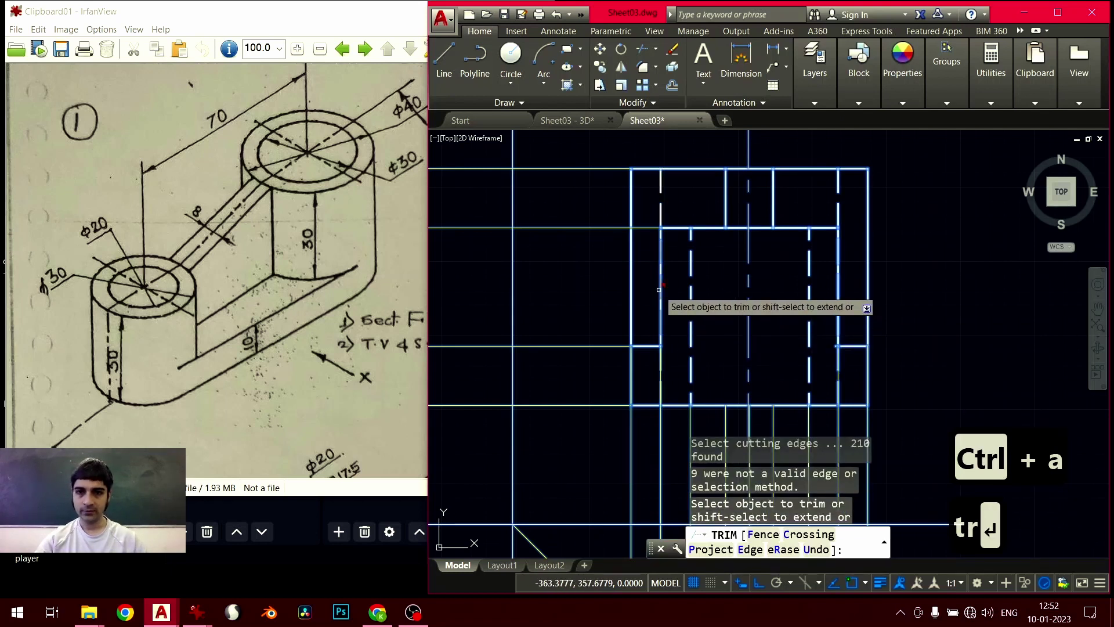
click(659, 290)
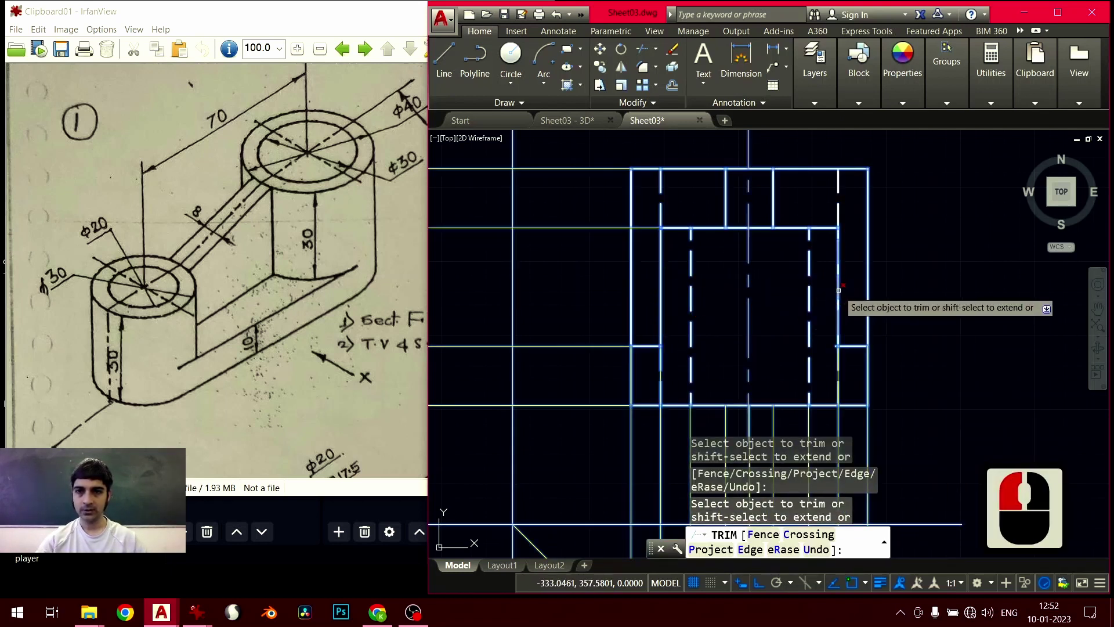
click(838, 290)
key(Return)
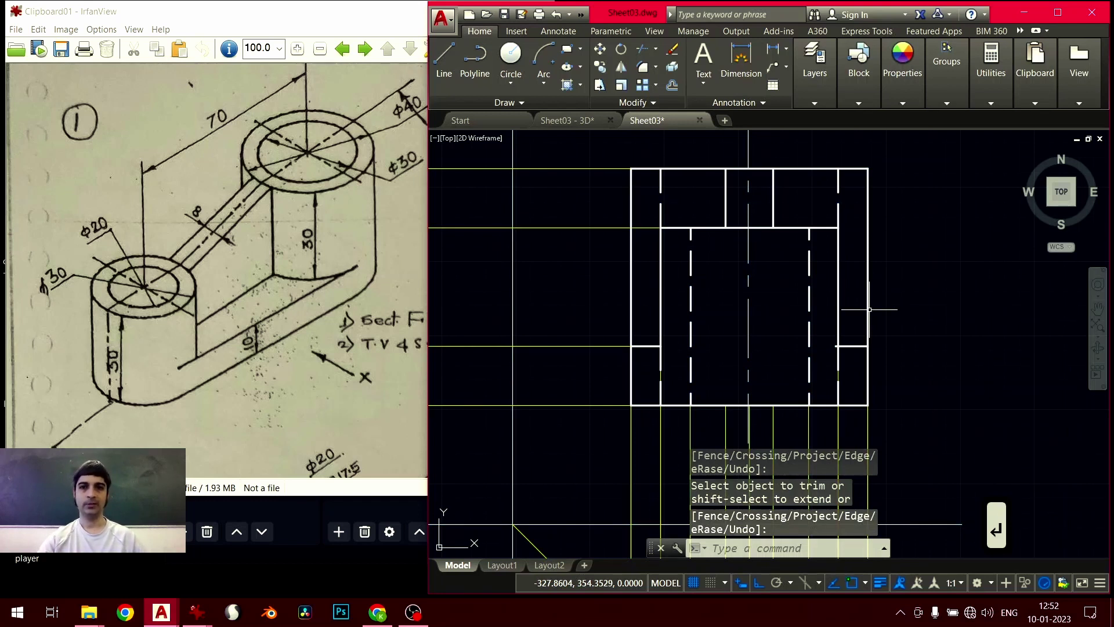
middle_drag(757, 328, 731, 325)
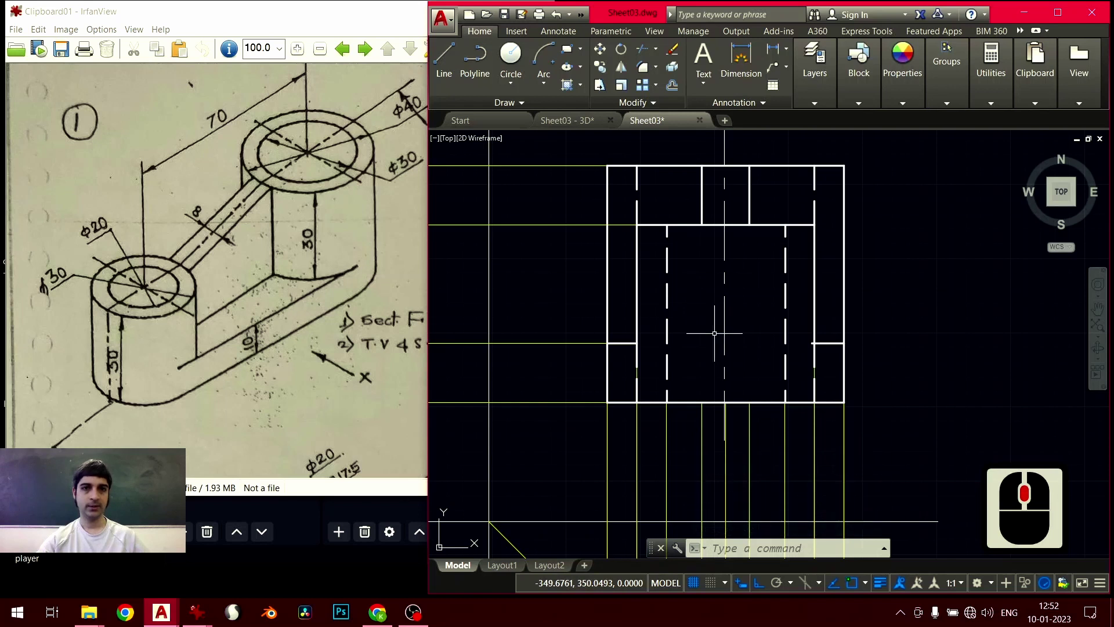
Examine the reference sketch and the bracket model in the Sheet03 - 3D drawing from several angles around the web and base
click(257, 298)
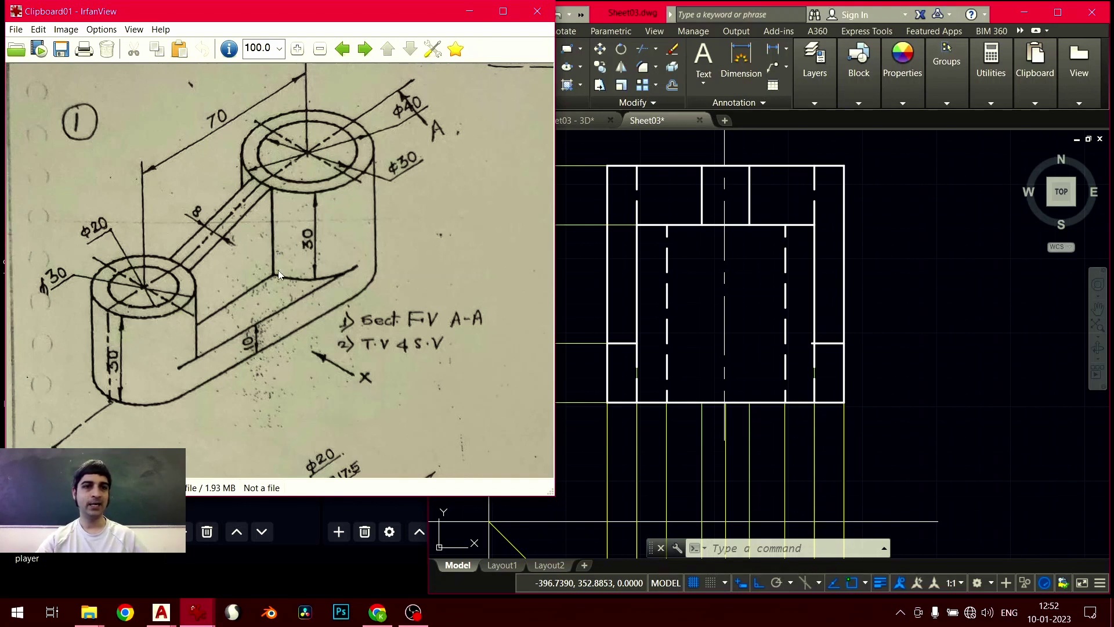
click(575, 121)
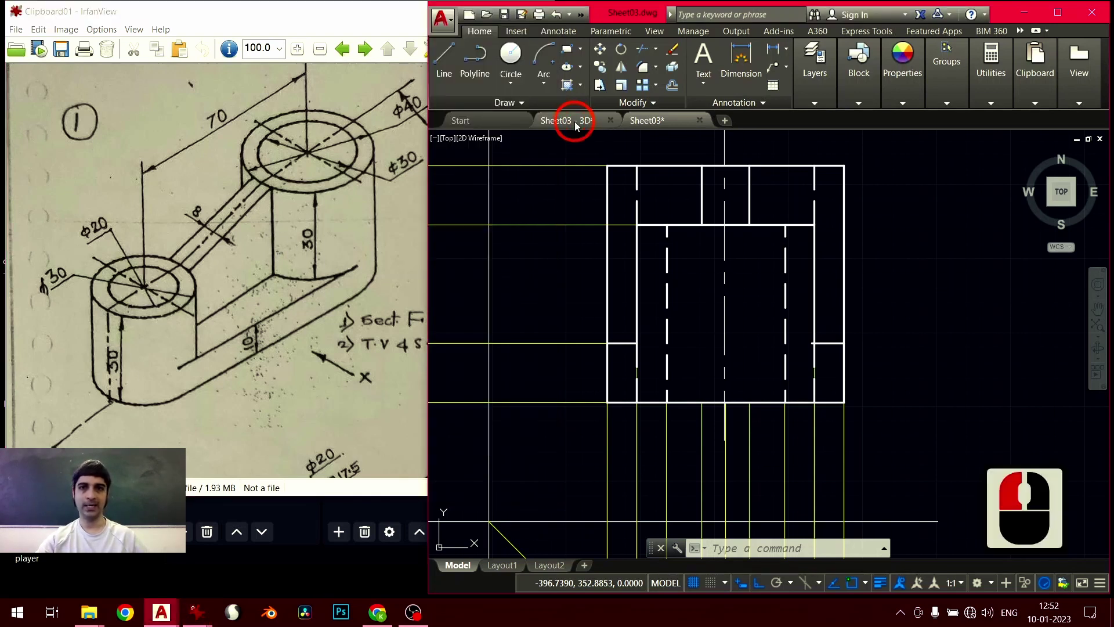
click(574, 121)
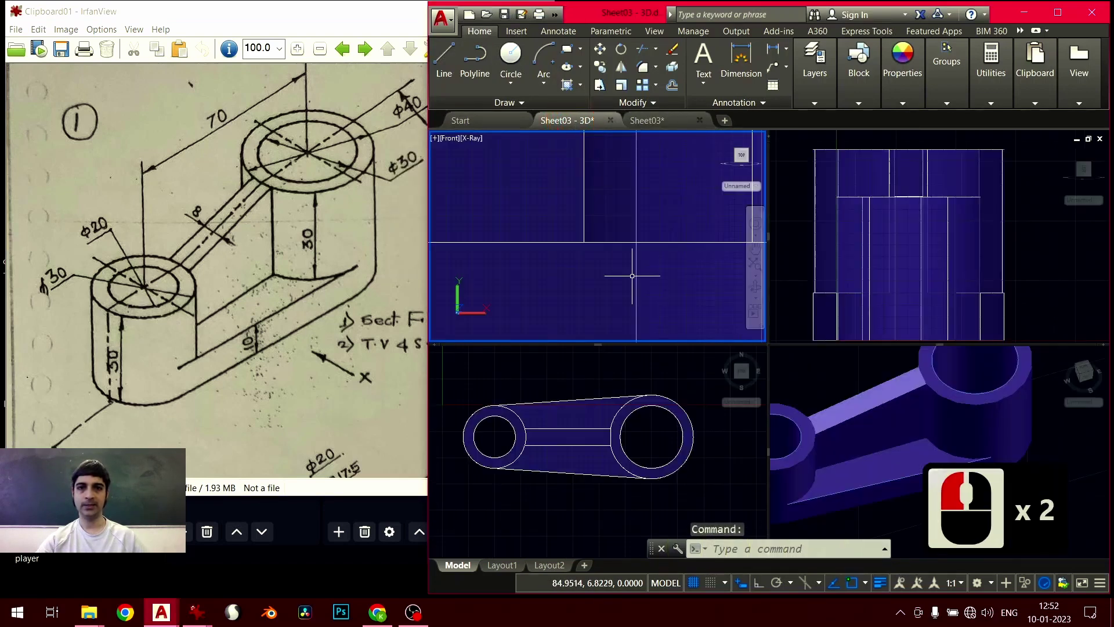
scroll(652, 311, down, 4)
click(843, 452)
scroll(846, 461, down, 4)
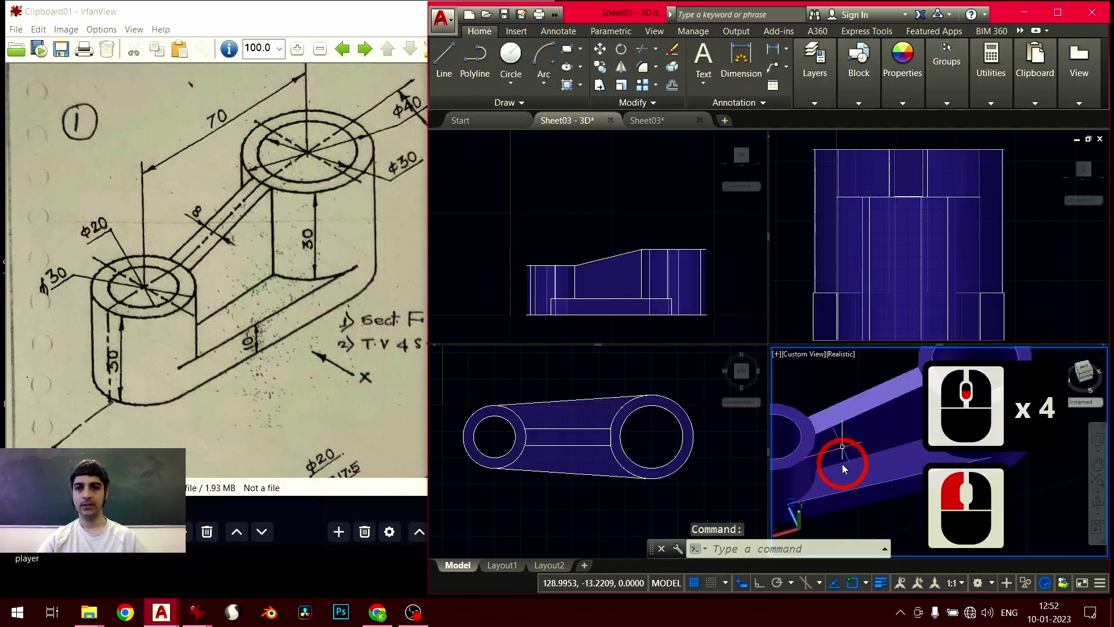
shift+middle_drag(850, 481, 846, 456)
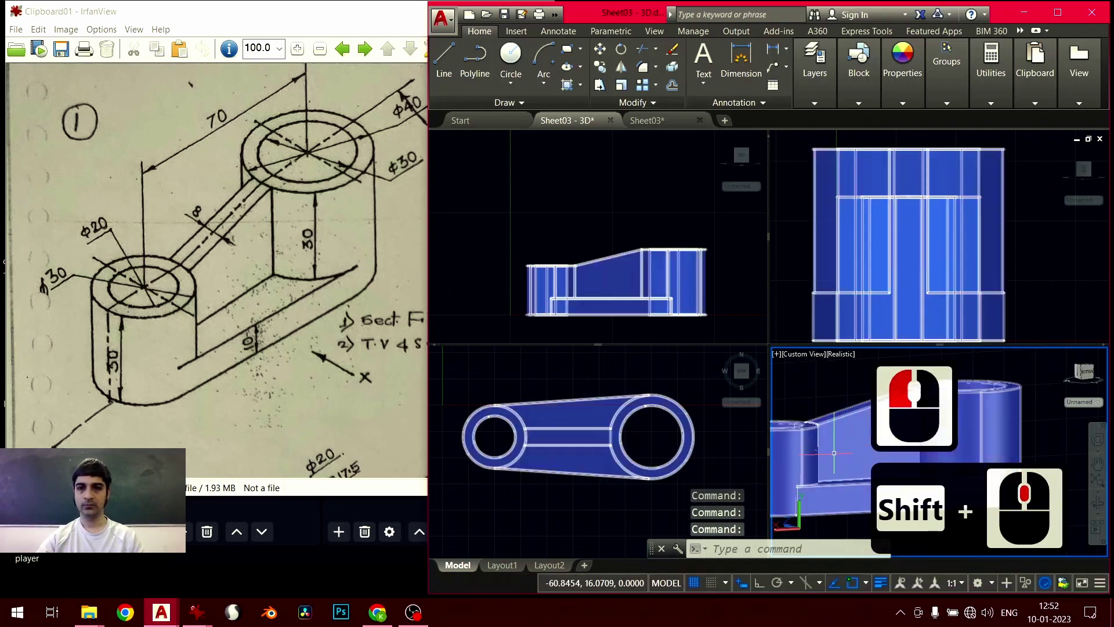
click(617, 291)
scroll(614, 288, down, 3)
scroll(616, 299, up, 2)
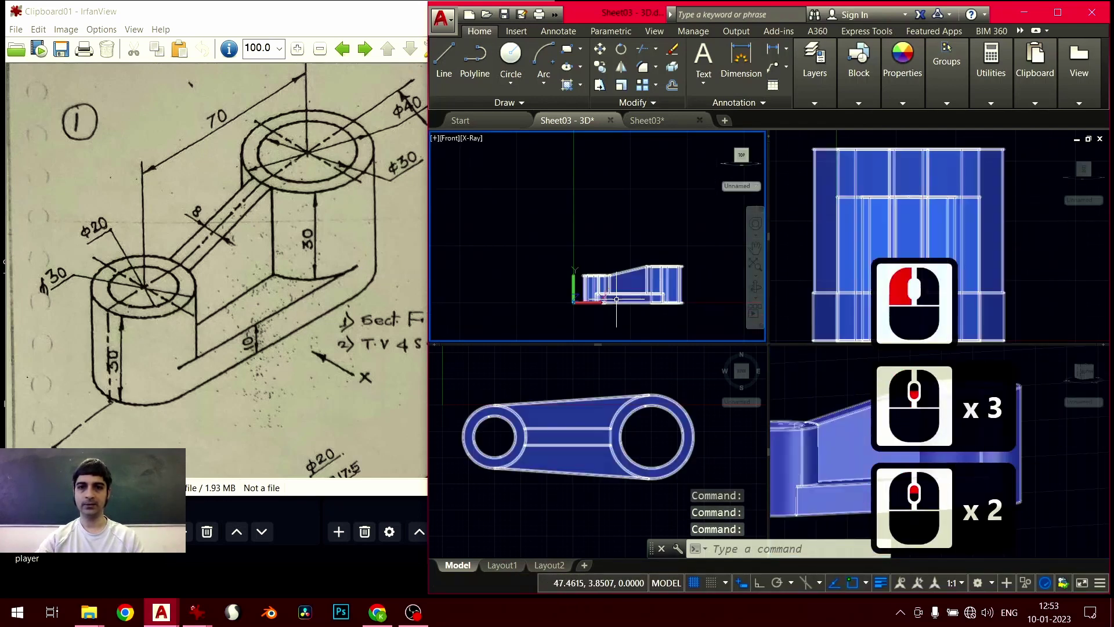
shift+middle_drag(617, 299, 654, 219)
scroll(588, 206, up, 3)
shift+middle_drag(587, 206, 617, 197)
scroll(583, 232, down, 5)
In Sheet03, draw the web's two hidden vertical edges on the Hidden layer, about 24 mm down from the small cylinder's top edge
click(653, 122)
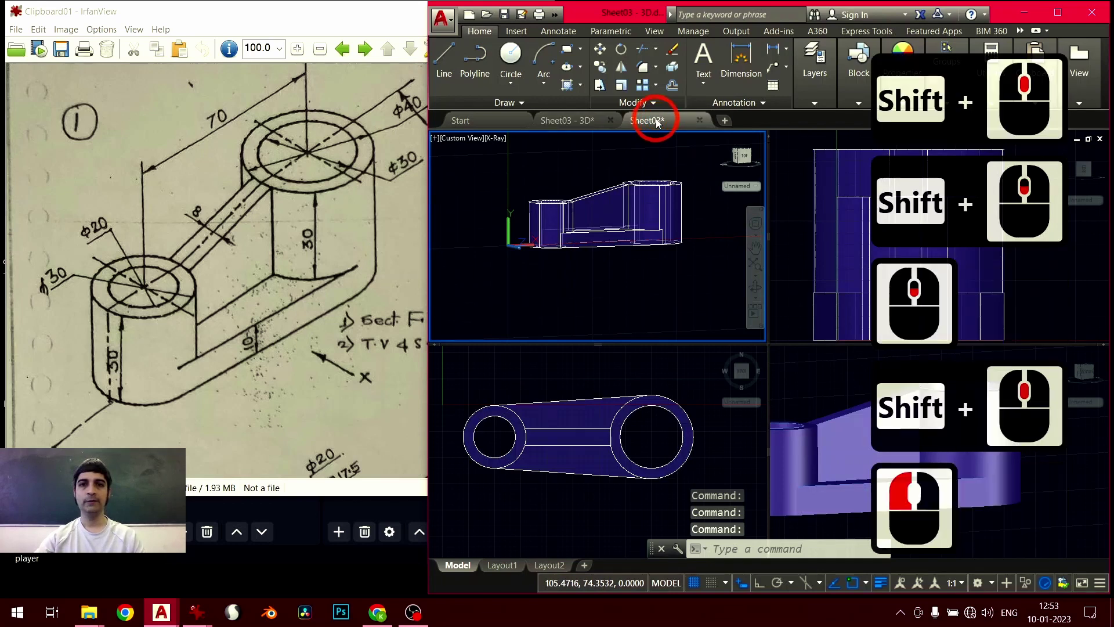
middle_click(678, 273)
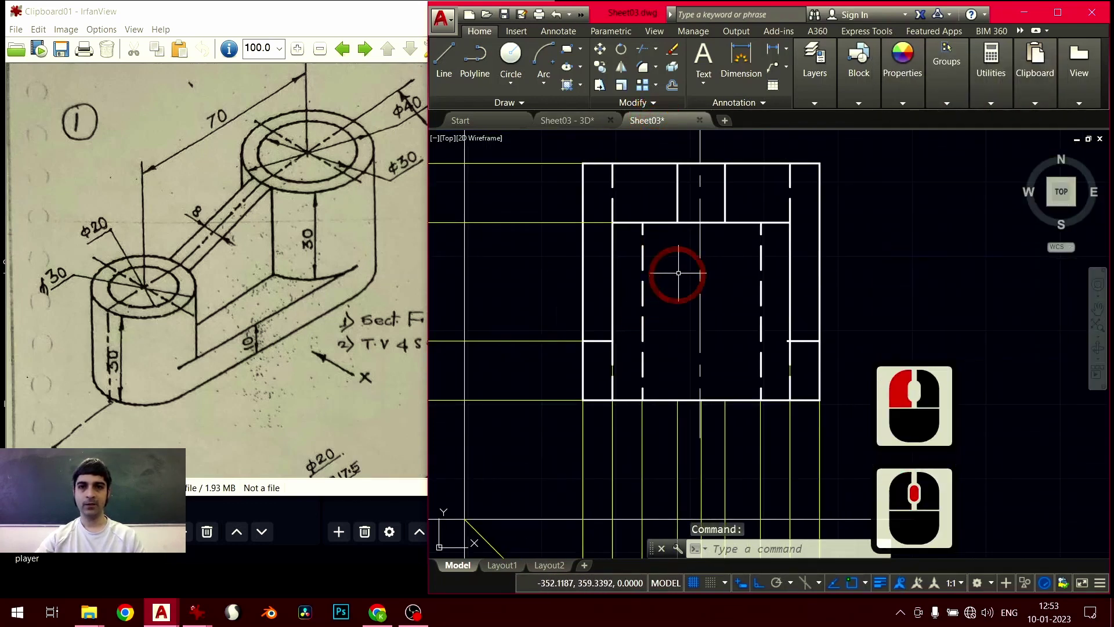
click(804, 71)
click(917, 119)
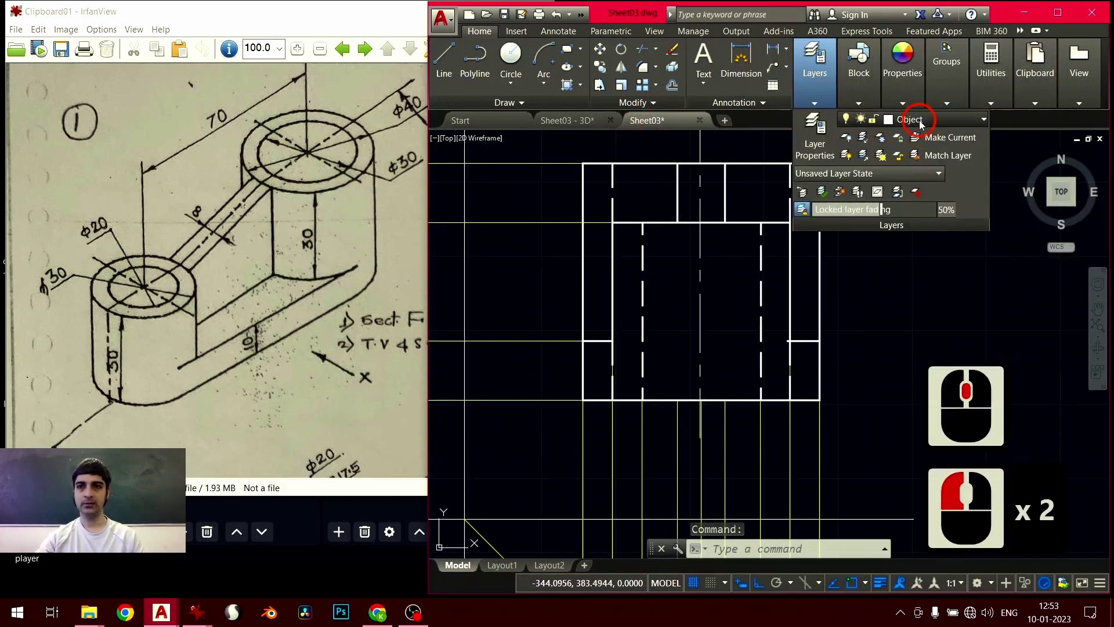
click(899, 223)
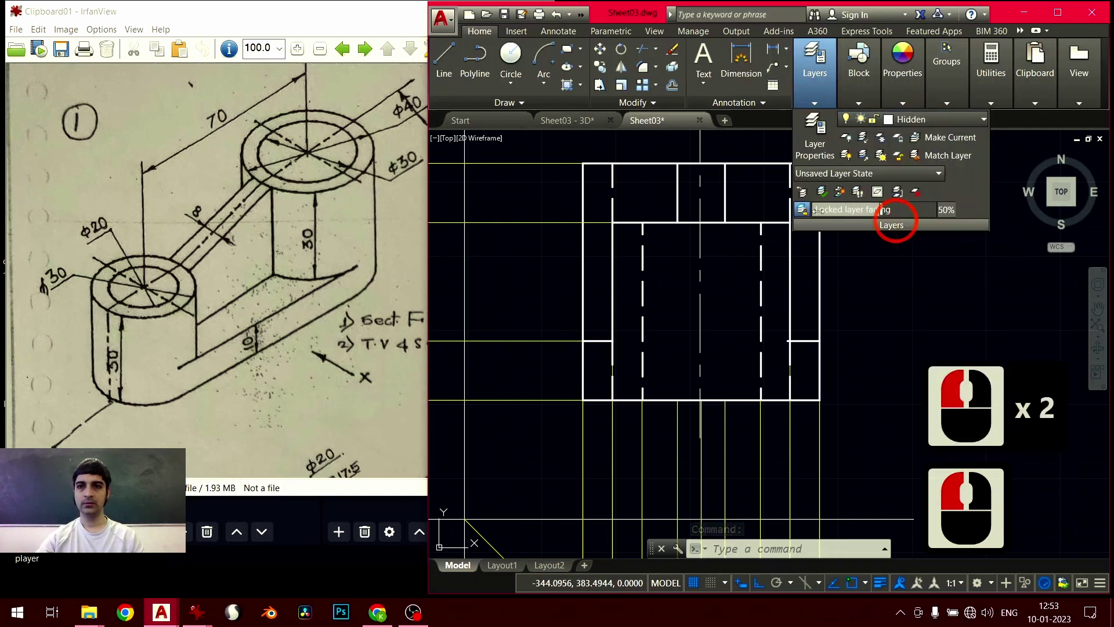
click(454, 67)
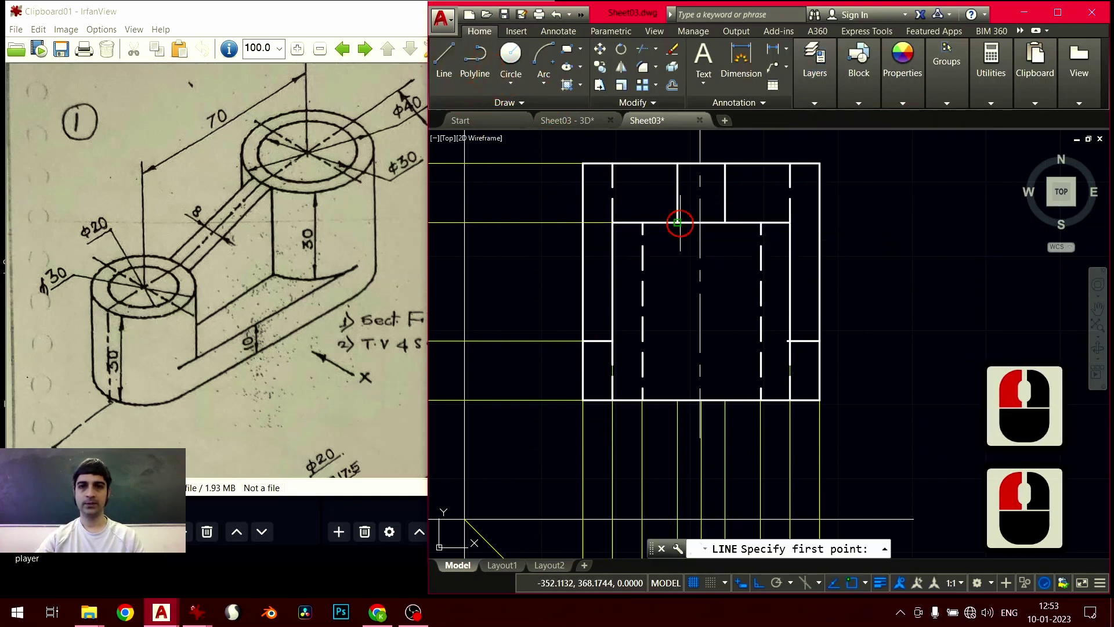
click(678, 222)
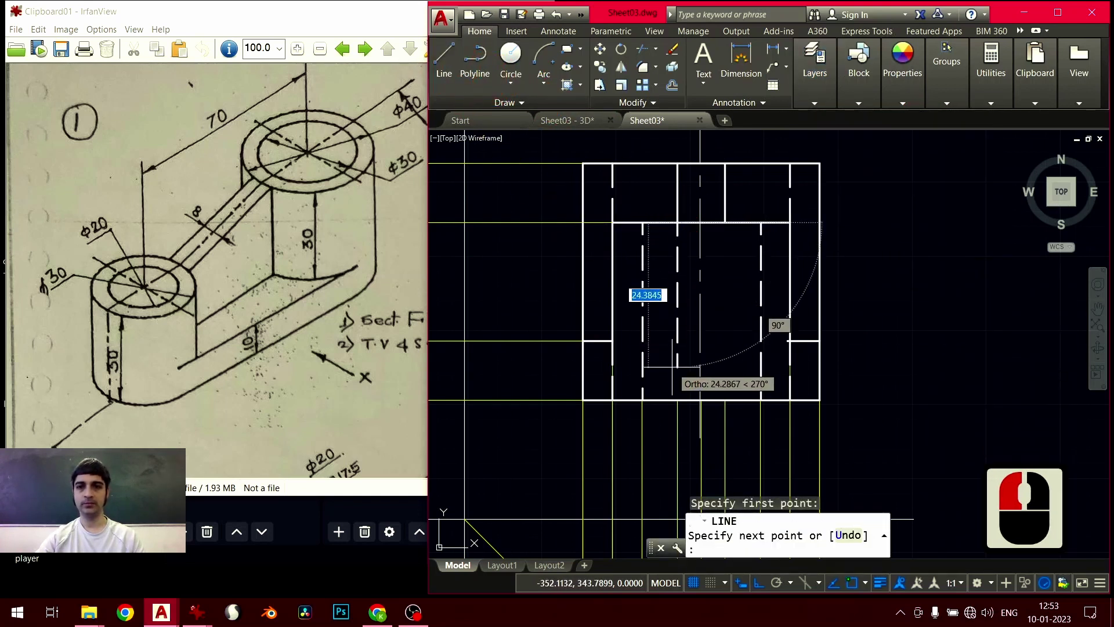
key(Return)
key(Return)
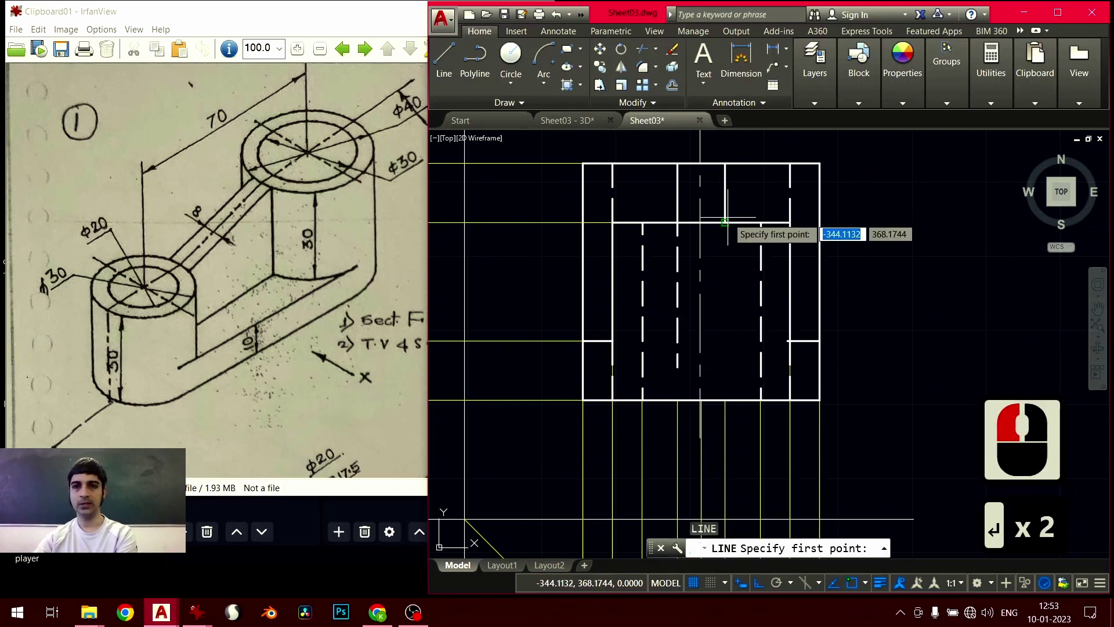
click(725, 223)
click(725, 400)
key(Return)
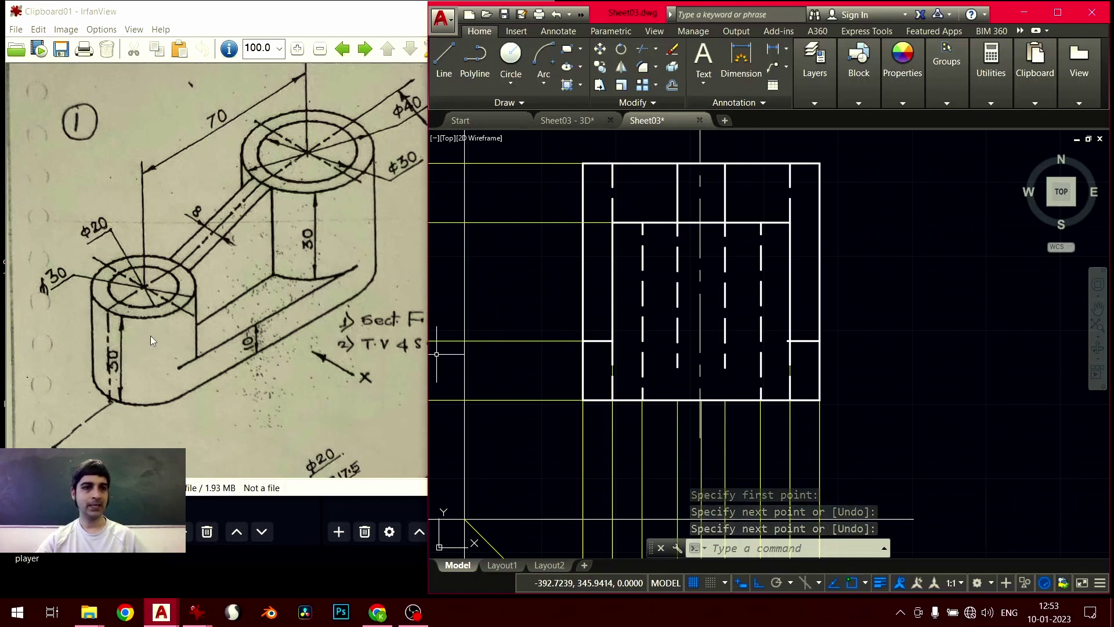
scroll(546, 341, up, 4)
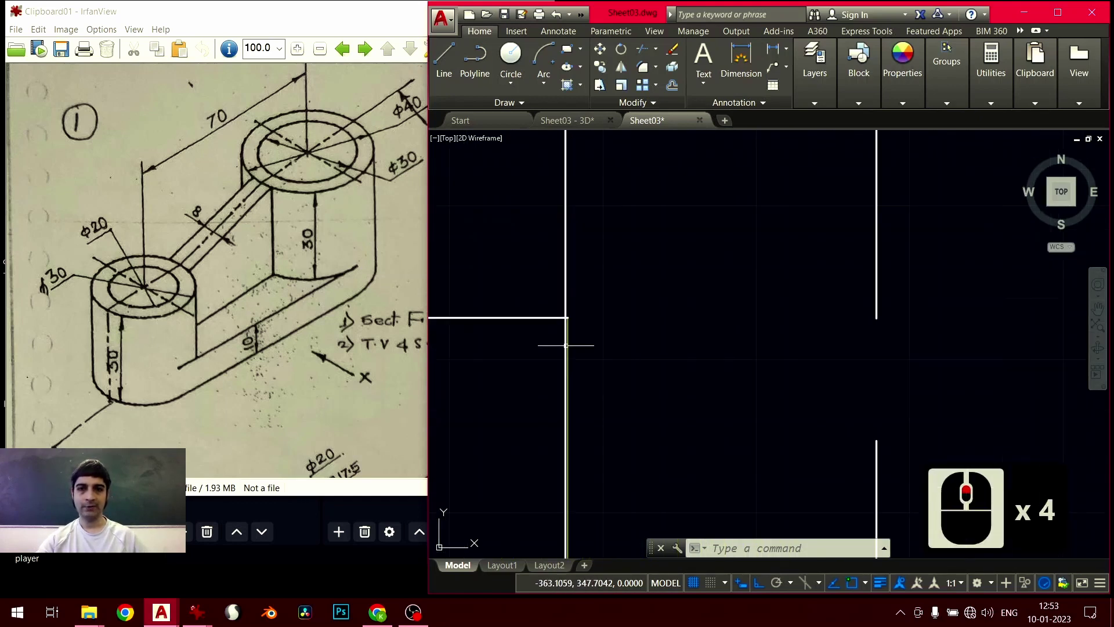
text(l)
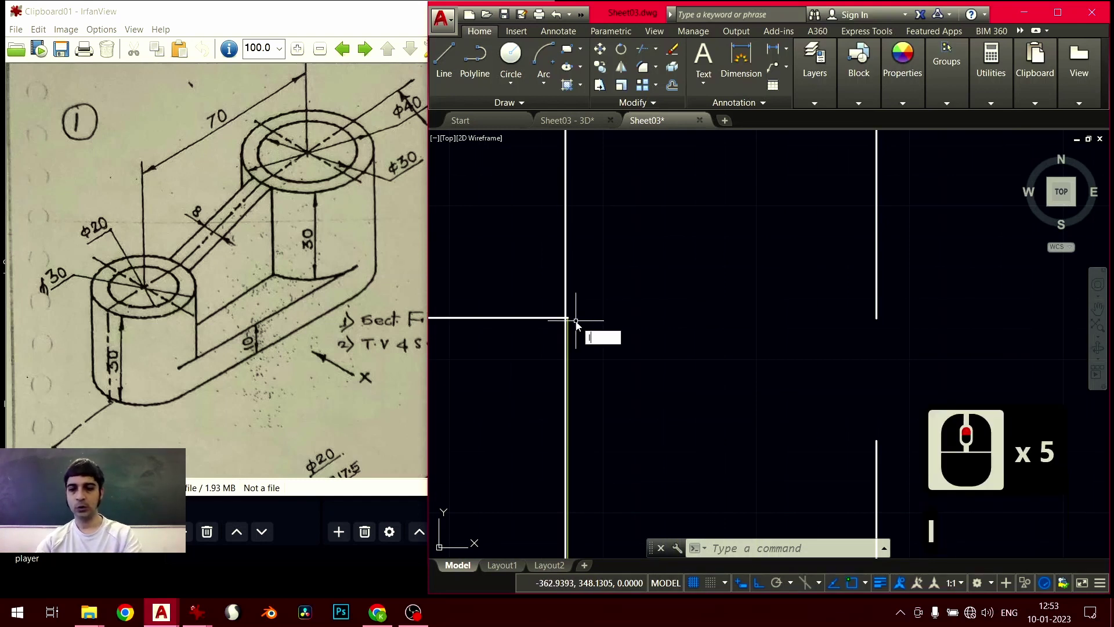
key(Return)
click(567, 318)
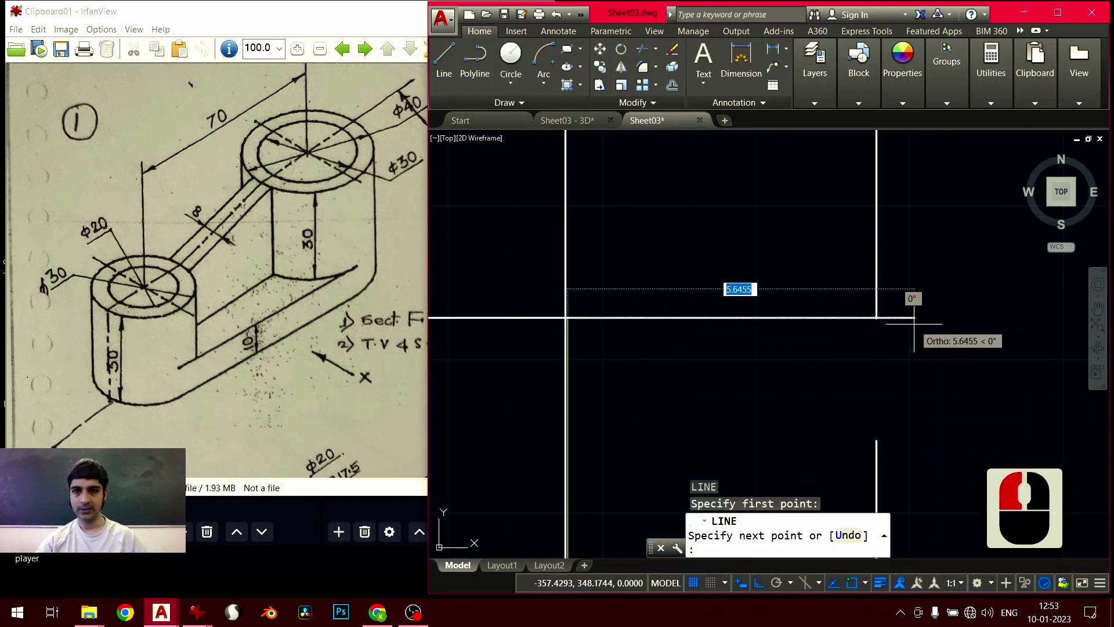
key(Escape)
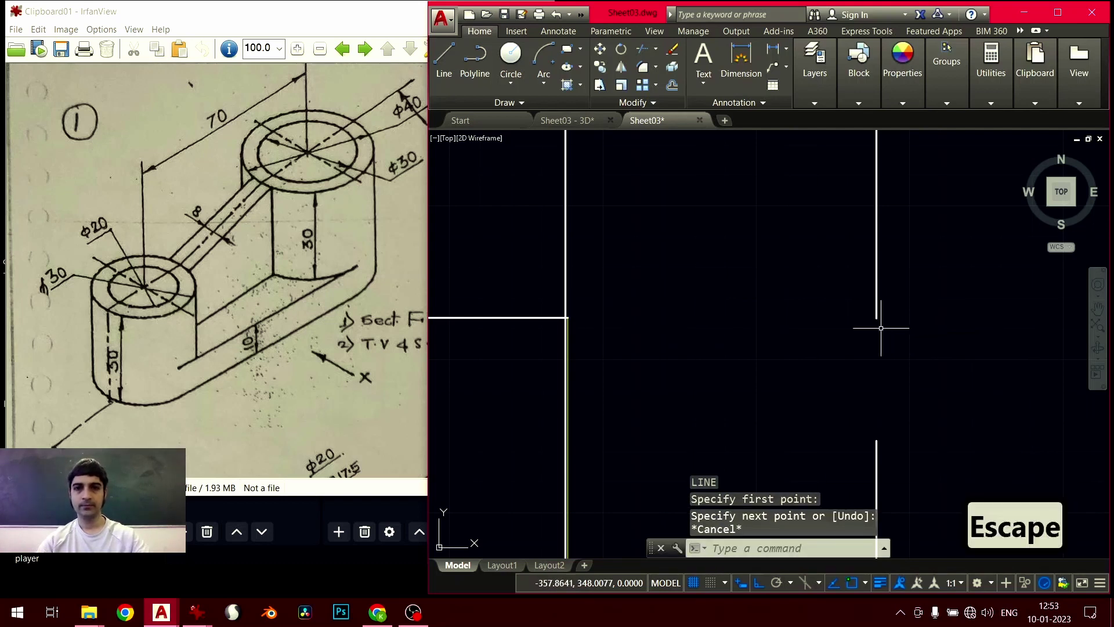
Draw a short hidden horizontal line inward from the inner end of the left base edge in the side view
click(814, 85)
click(813, 84)
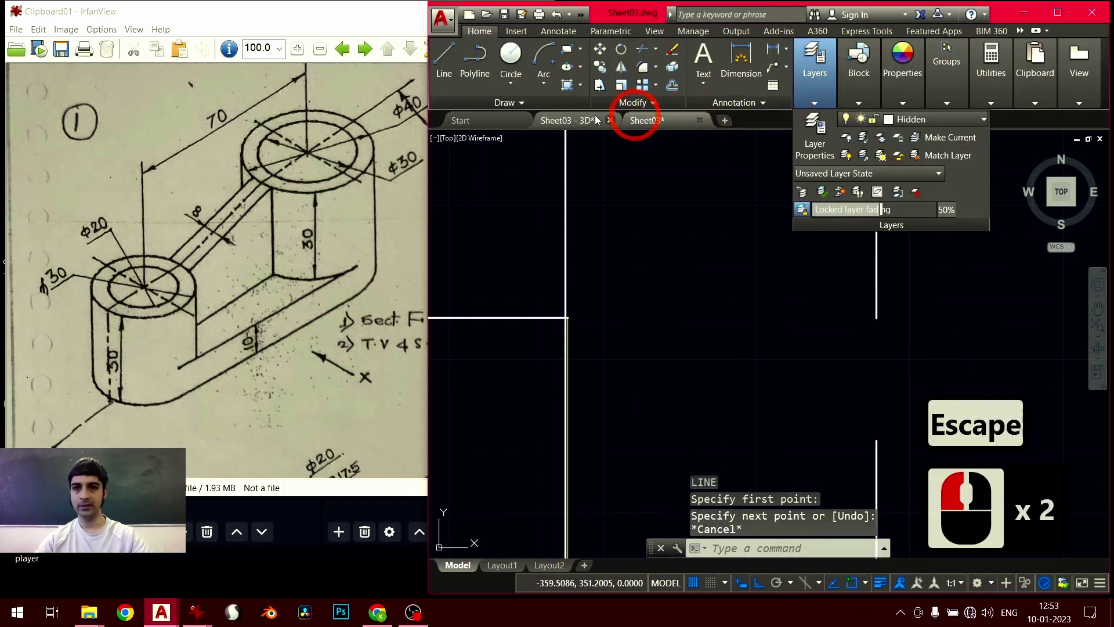
click(437, 80)
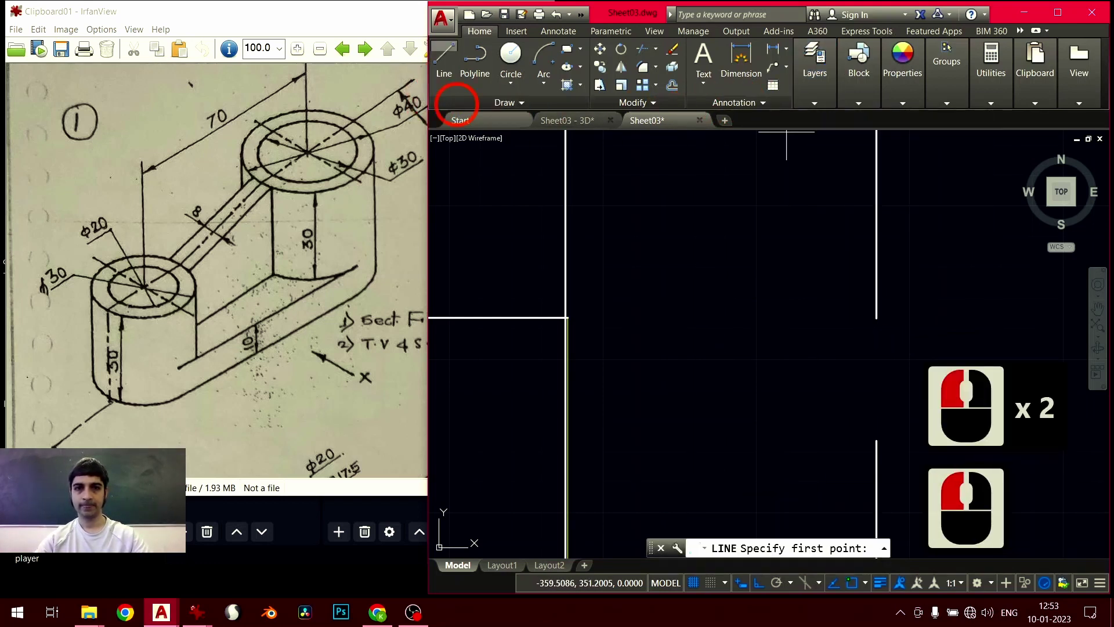
click(567, 318)
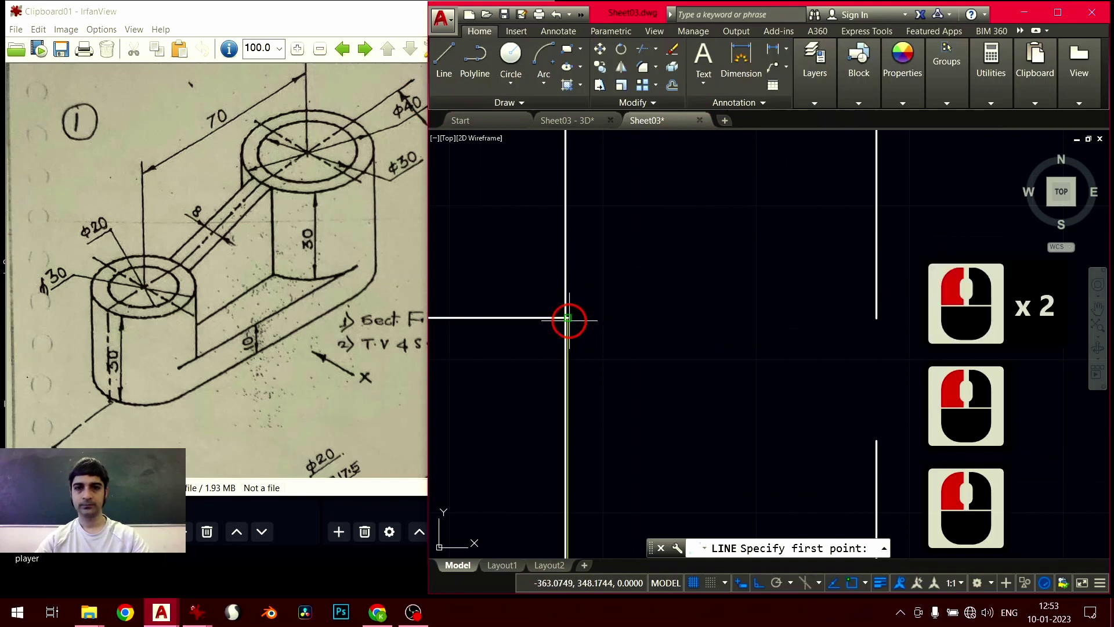
click(894, 322)
key(Escape)
scroll(888, 368, down, 4)
scroll(702, 391, down, 1)
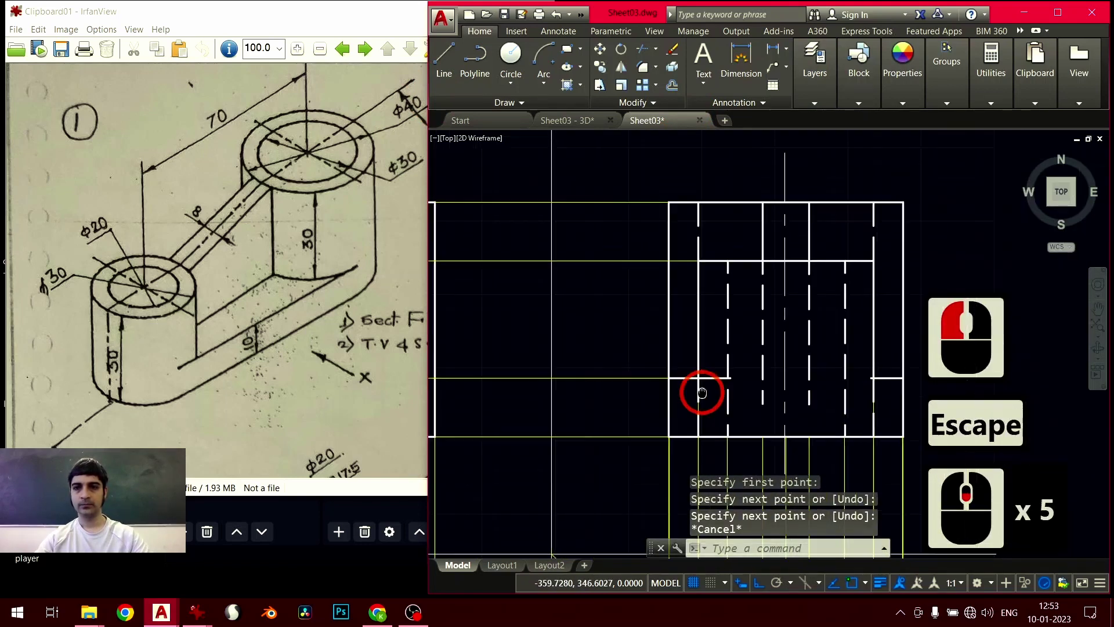
Draw a hidden horizontal line about 13 mm long from the right base edge's inner end to just past the web's right hidden edge
middle_drag(837, 411, 700, 407)
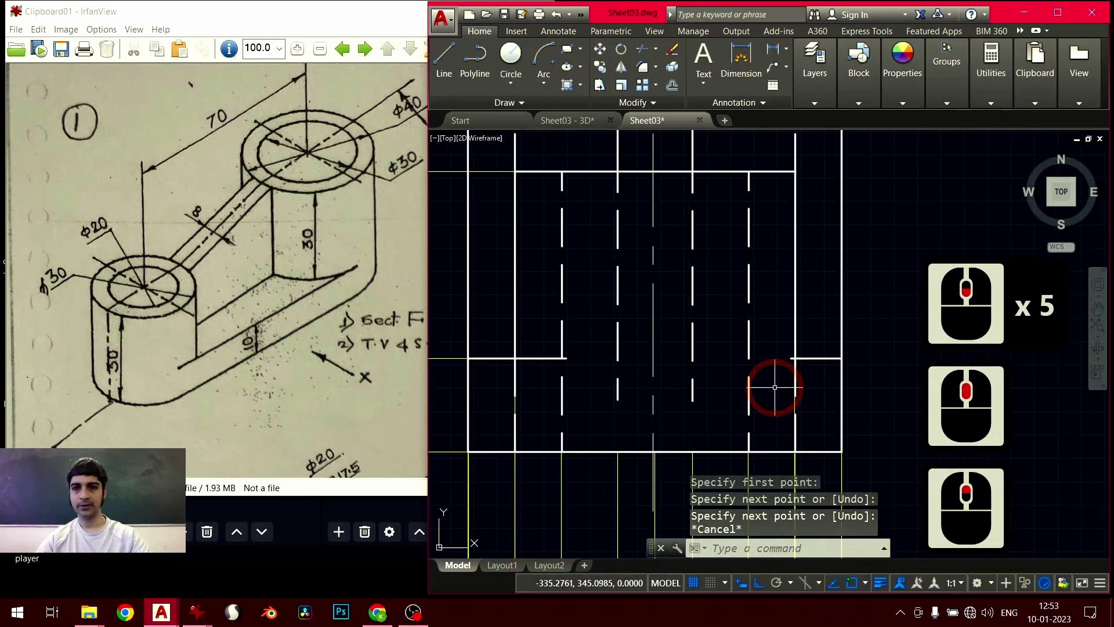
key(Return)
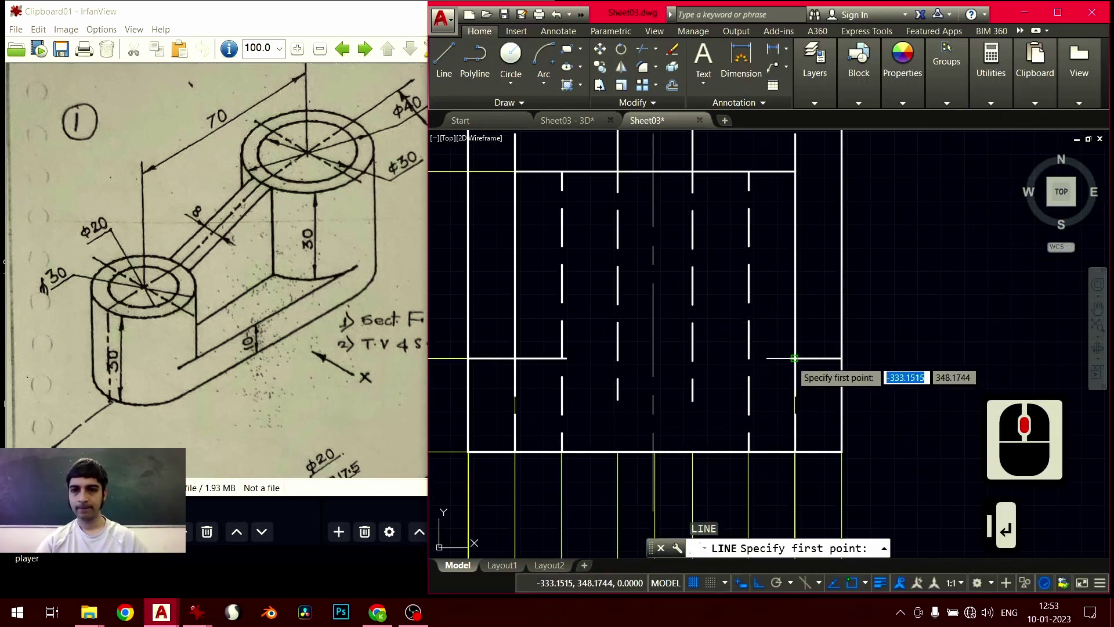
click(791, 358)
click(677, 352)
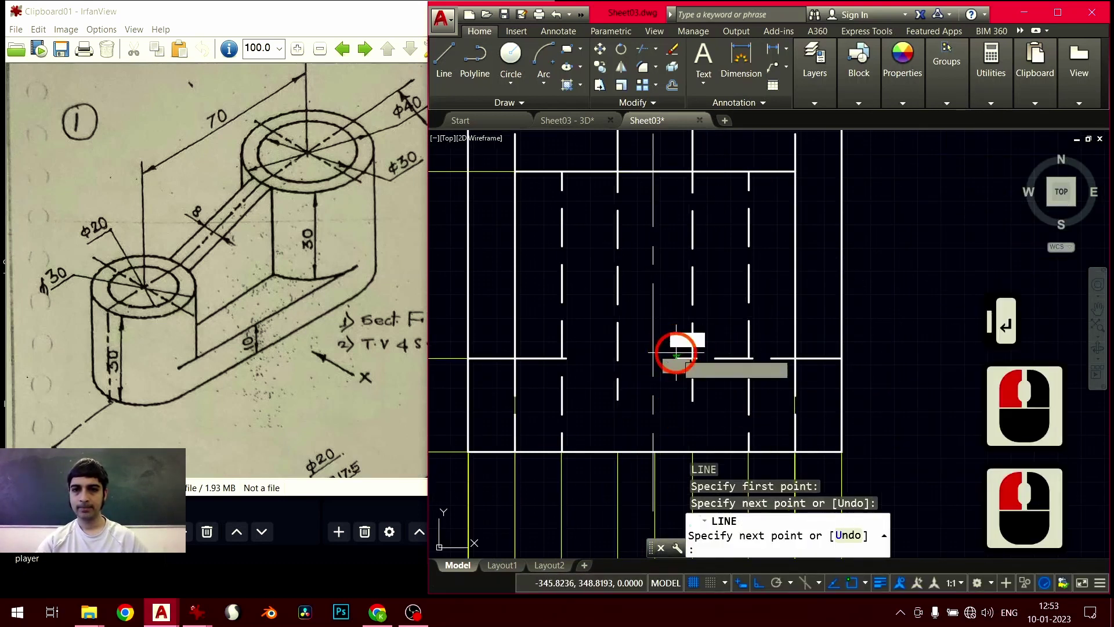
key(Escape)
key(Escape)
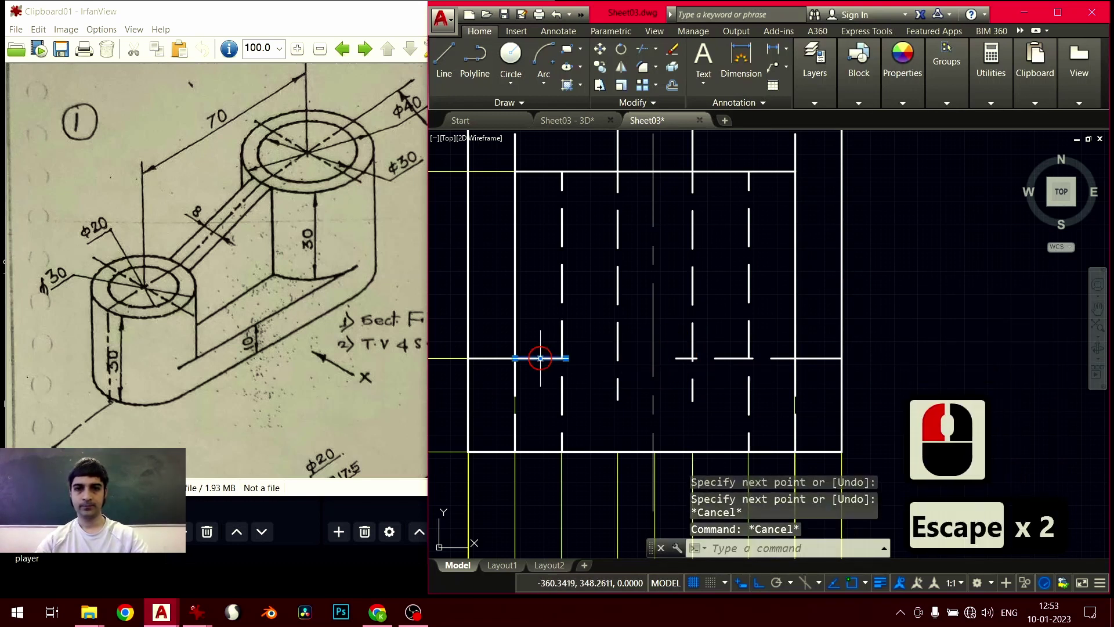
Replace the short left hidden base line with one about 13 mm long, running inward just past the web's left hidden edge
click(540, 358)
key(Delete)
click(451, 92)
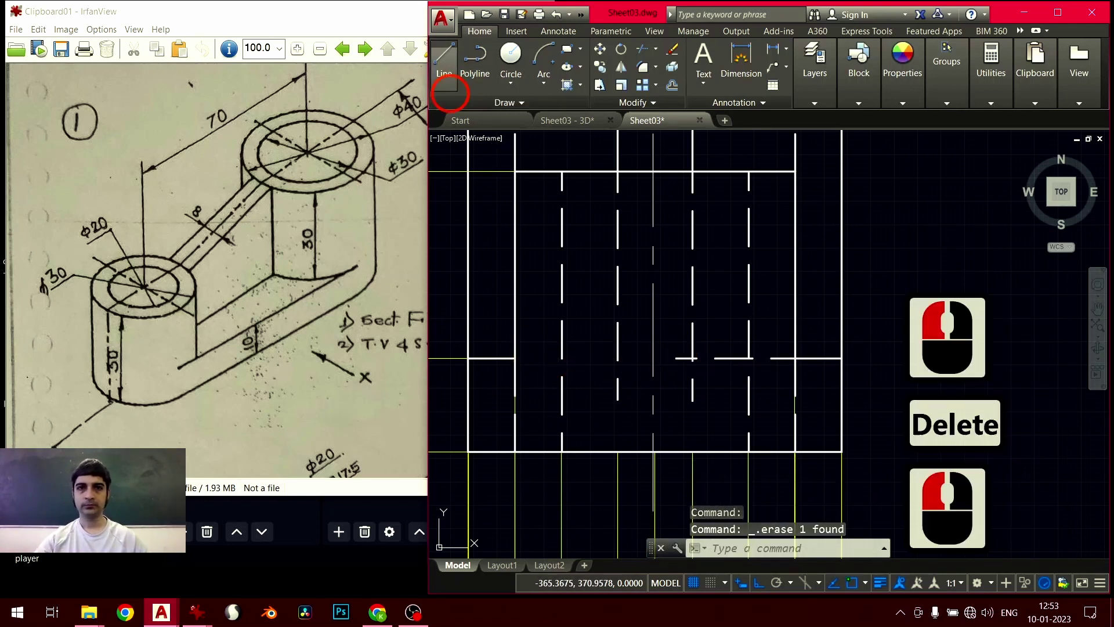
scroll(541, 374, up, 3)
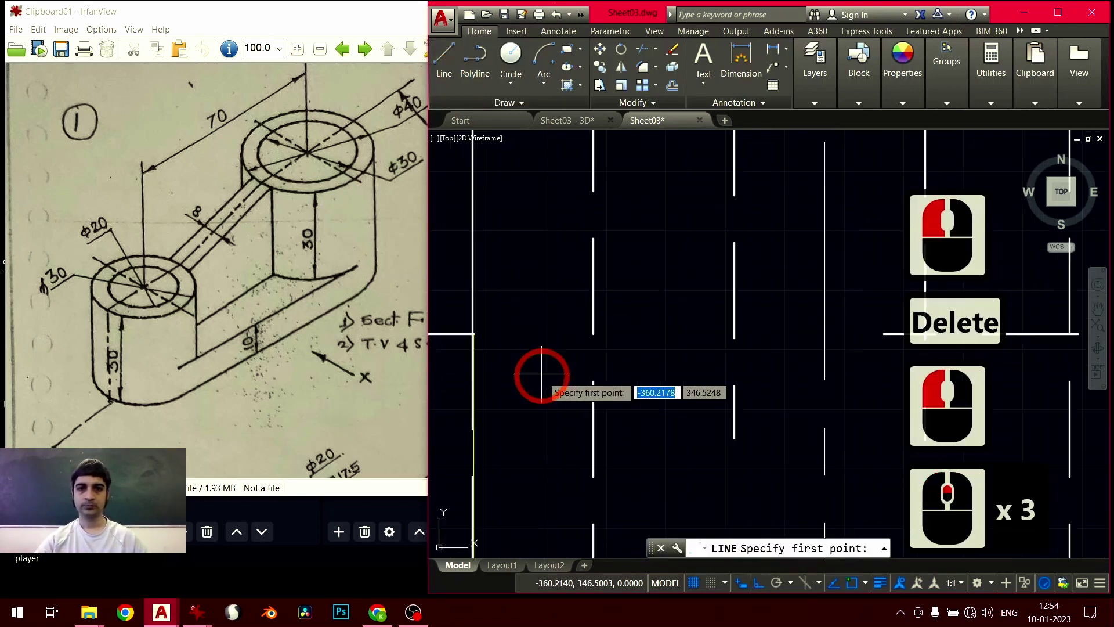
scroll(472, 334, up, 3)
click(468, 331)
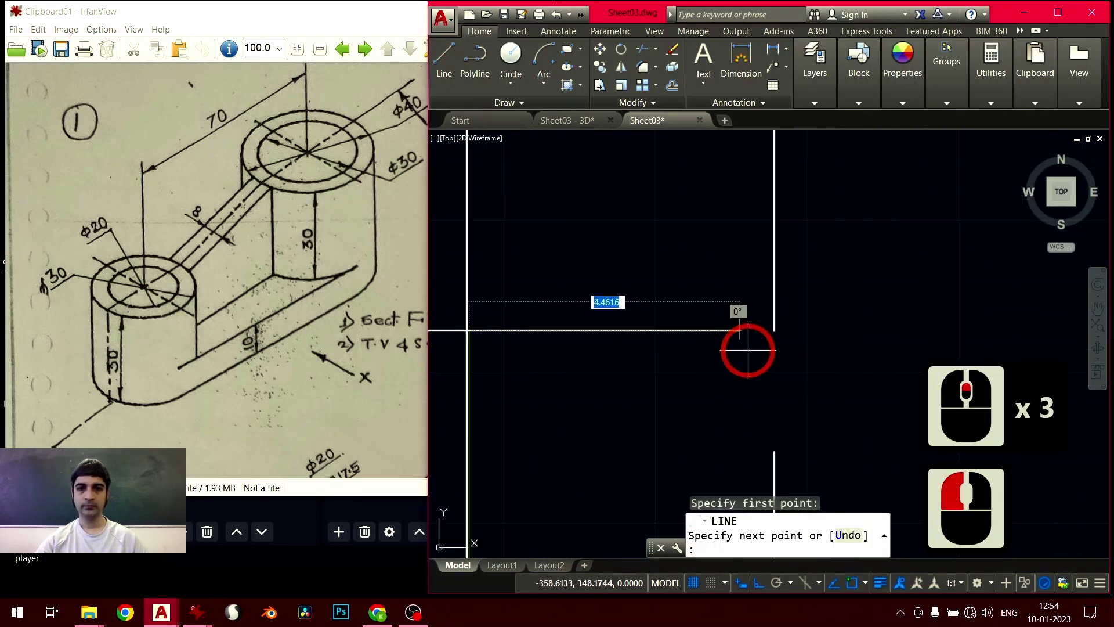
scroll(836, 323, down, 4)
middle_drag(830, 342, 717, 366)
click(761, 367)
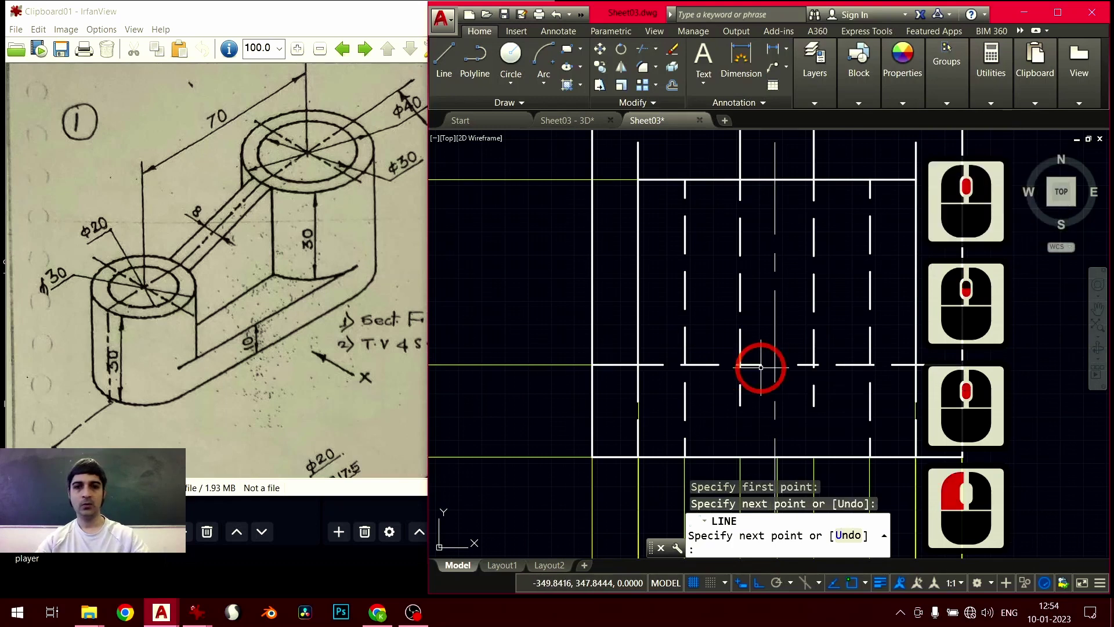
key(Escape)
Trim the left hidden base line and the web's left hidden edge where they overrun their intersection
scroll(648, 406, up, 2)
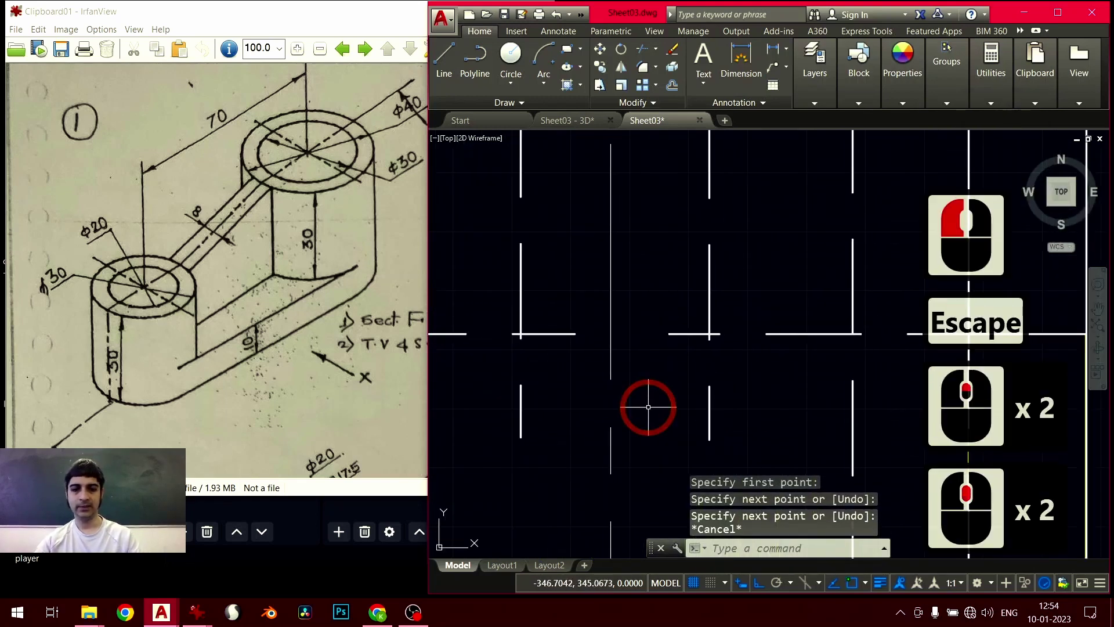
key(ctrl+a)
text(tr)
key(Return)
click(564, 325)
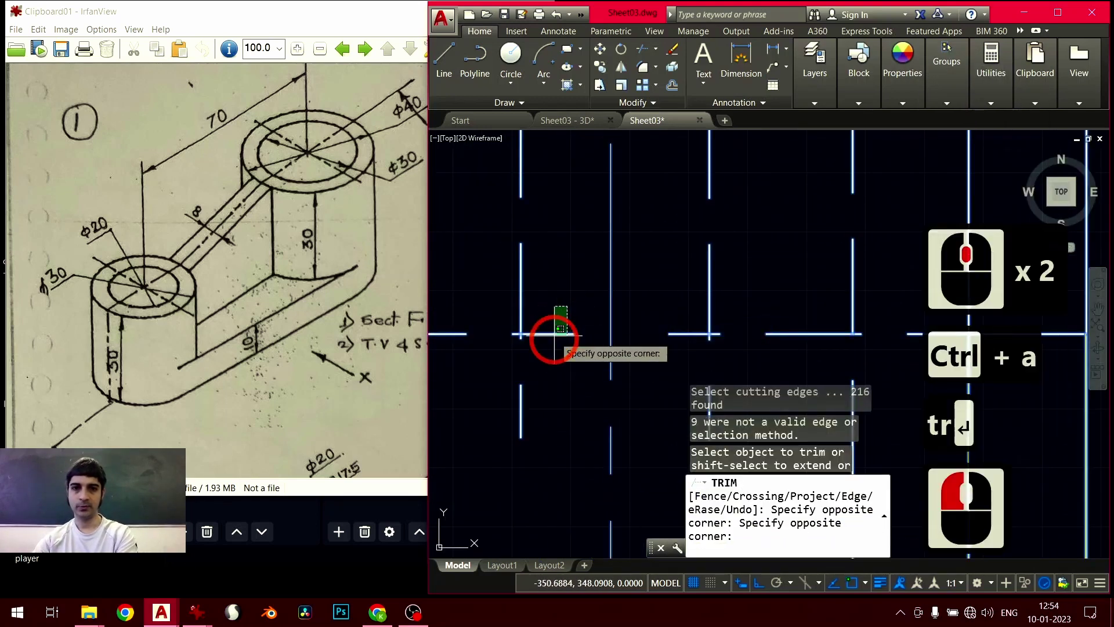
click(543, 354)
click(544, 358)
click(529, 422)
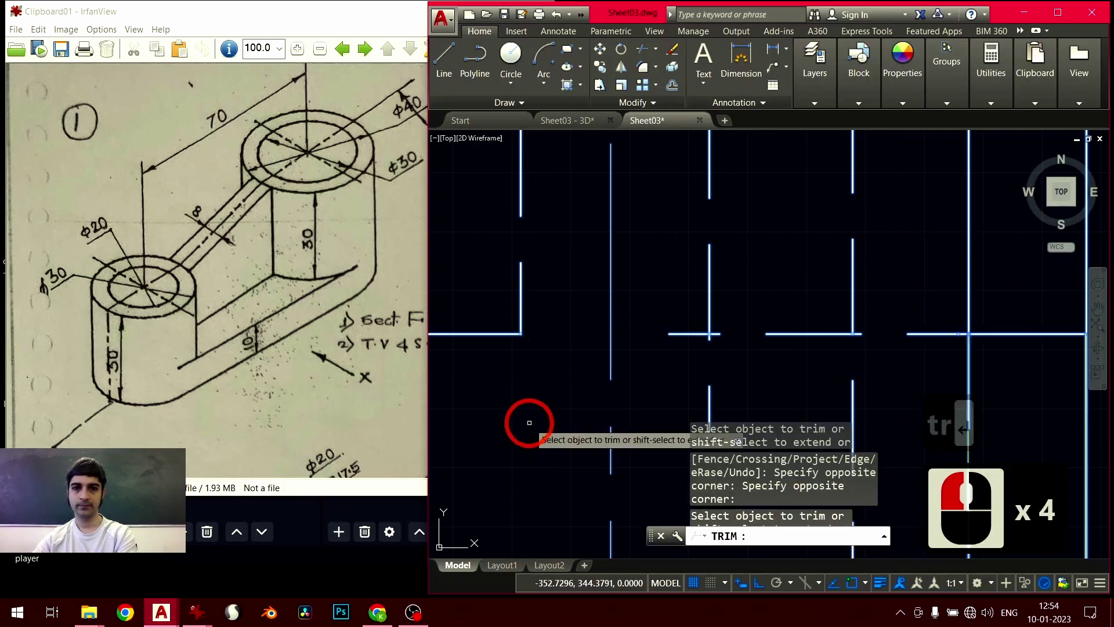
Trim the right hidden base line and the web's right hidden edge back to their common corner
middle_drag(529, 423, 465, 407)
click(621, 319)
click(599, 359)
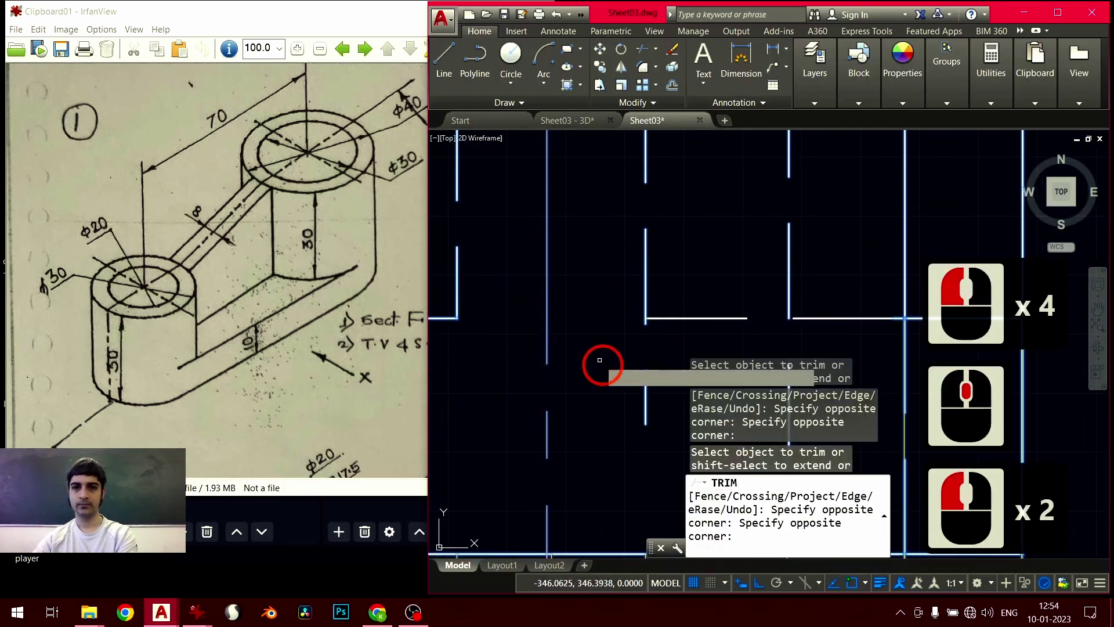
click(642, 401)
click(637, 403)
key(Return)
scroll(636, 407, down, 3)
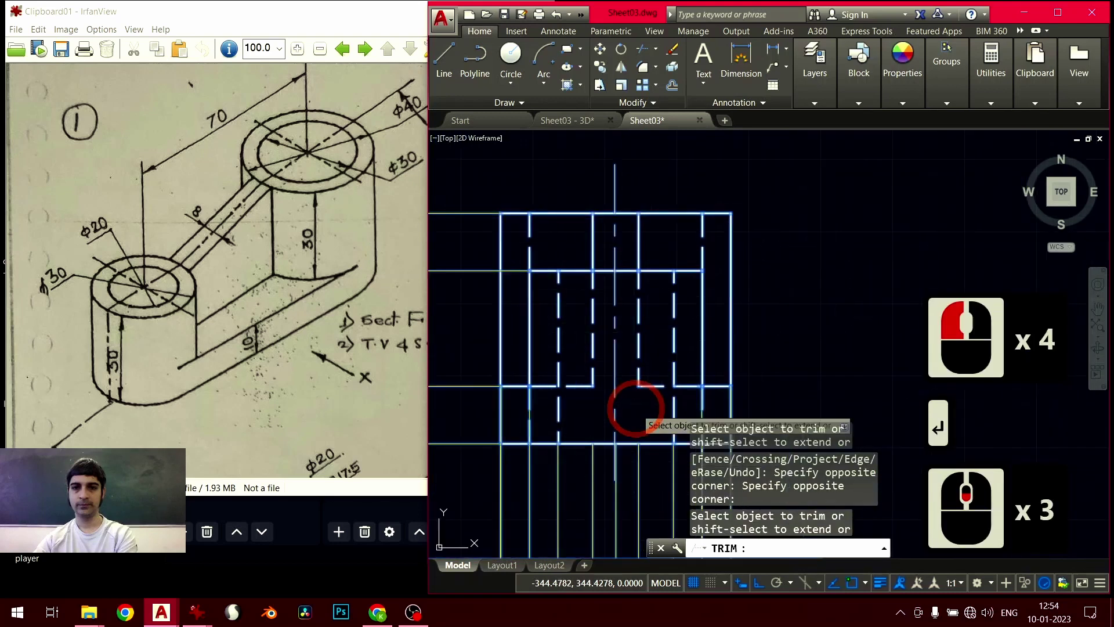
Examine the completed views of the upper sheet and the labelled, dimensioned sheet below it
scroll(636, 407, down, 2)
mouse_move(636, 406)
middle_down()
mouse_move(677, 385)
mouse_move(760, 290)
middle_up()
scroll(698, 362, down, 1)
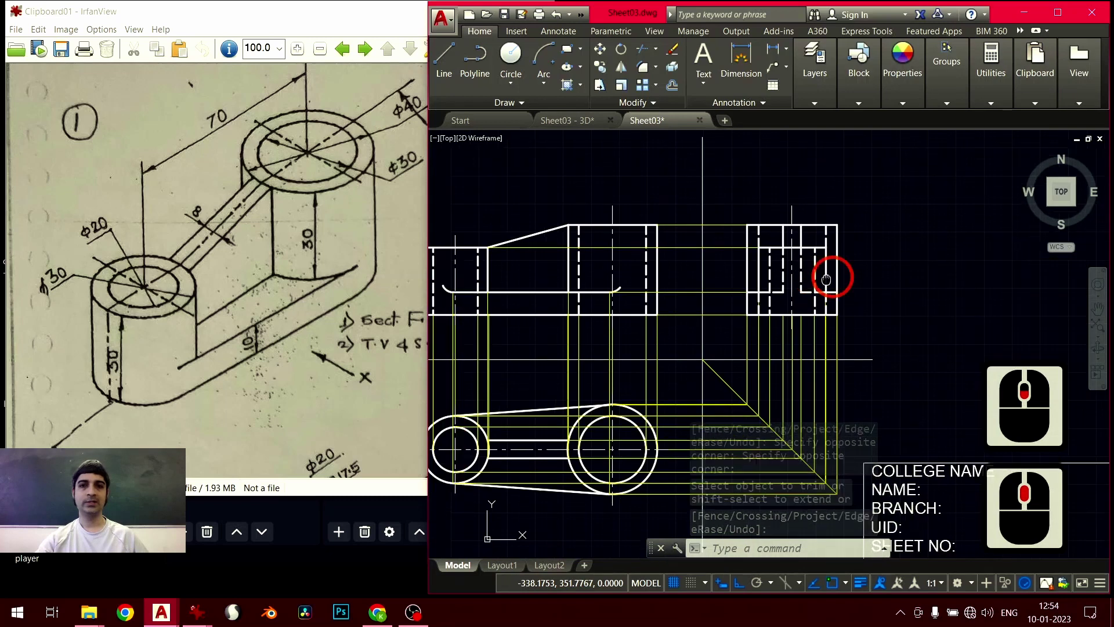
middle_drag(828, 274, 857, 249)
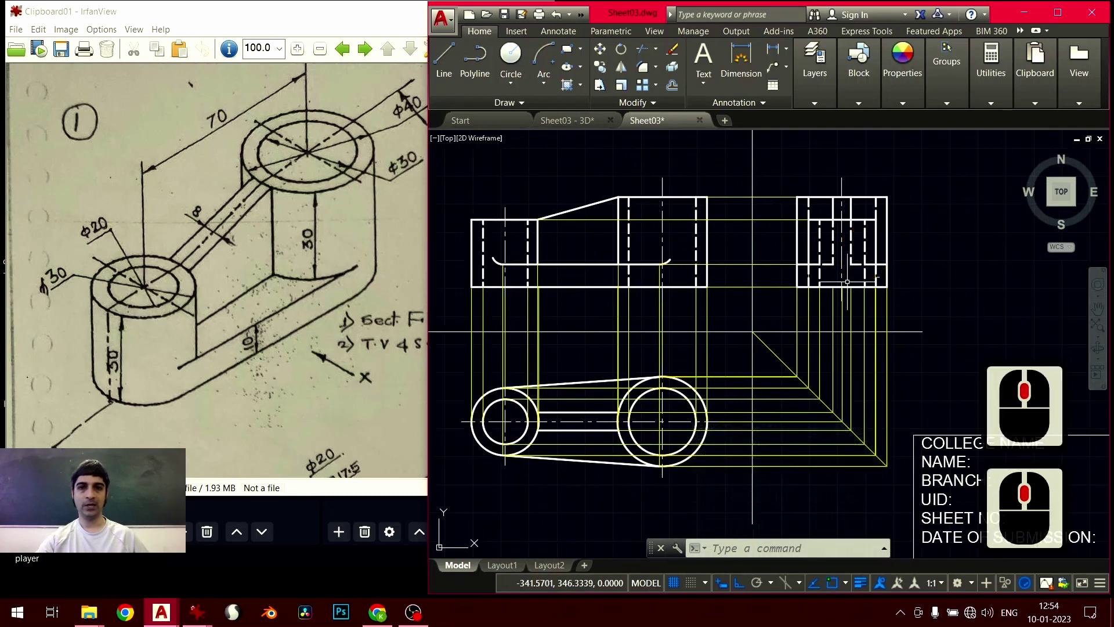
middle_drag(806, 352, 829, 363)
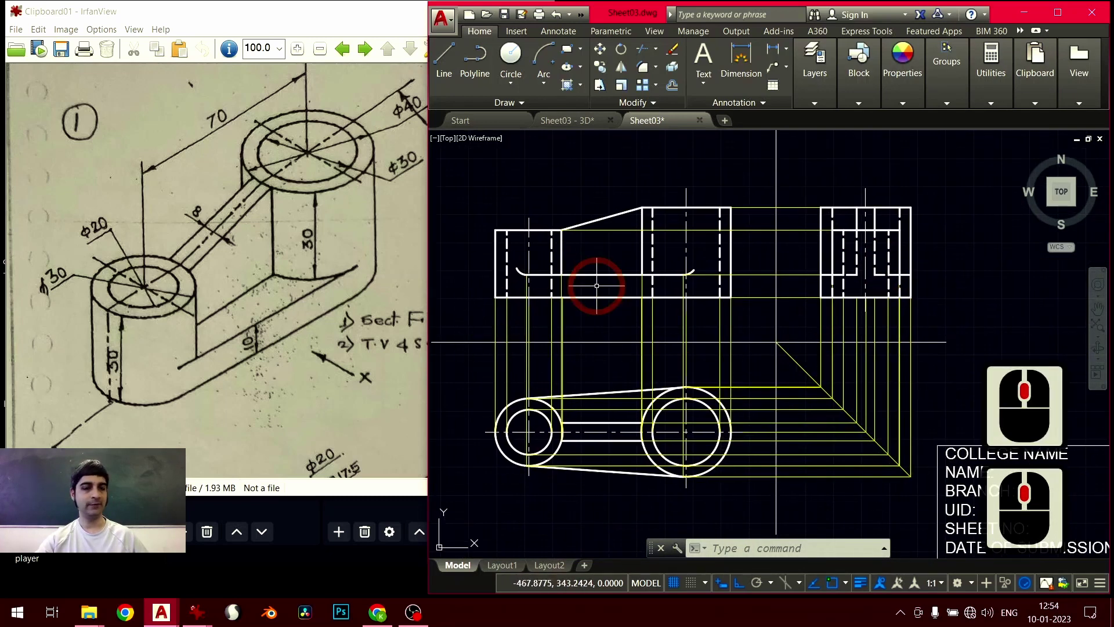
scroll(622, 312, down, 3)
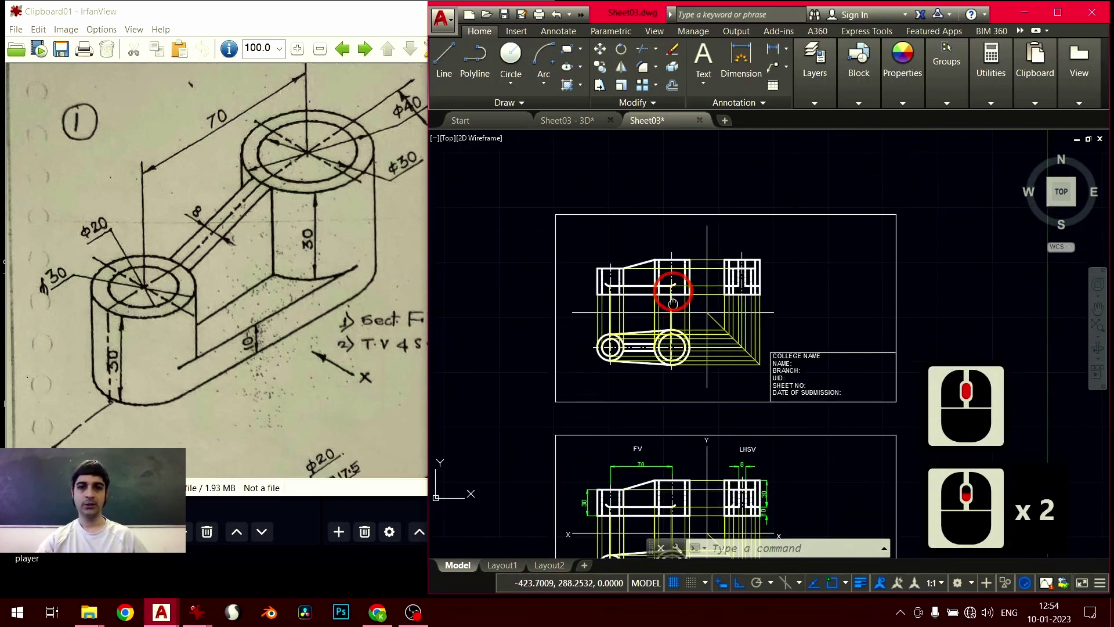
scroll(682, 359, up, 3)
mouse_move(672, 348)
middle_down()
mouse_move(648, 249)
mouse_move(532, 206)
middle_up()
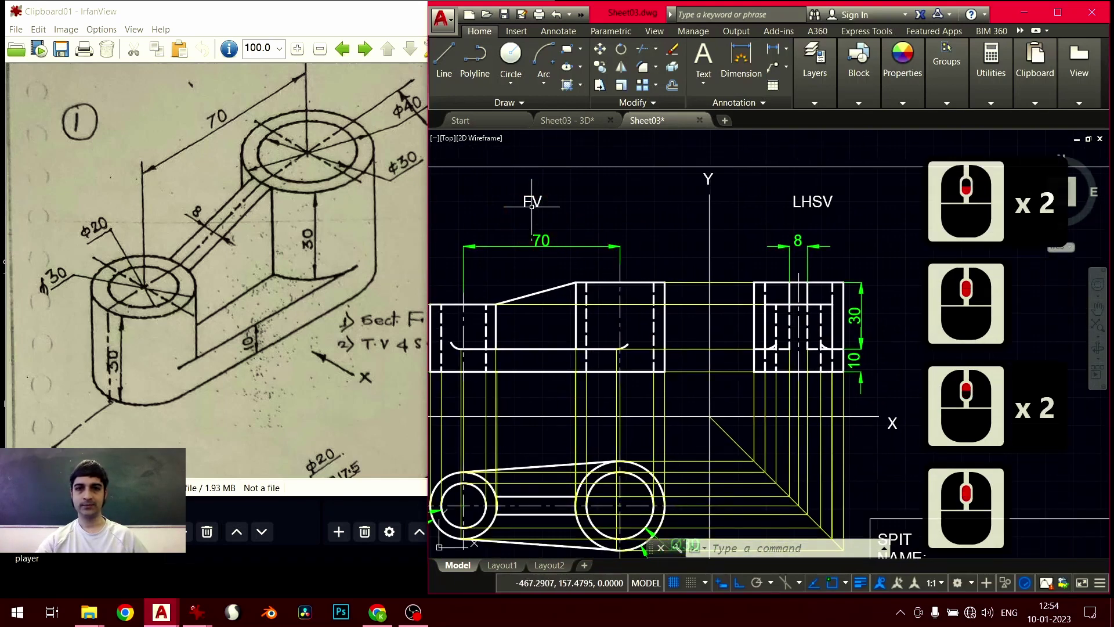
Add a multiline text label reading FV beside the existing front-view label on the lower sheet
right_click(528, 201)
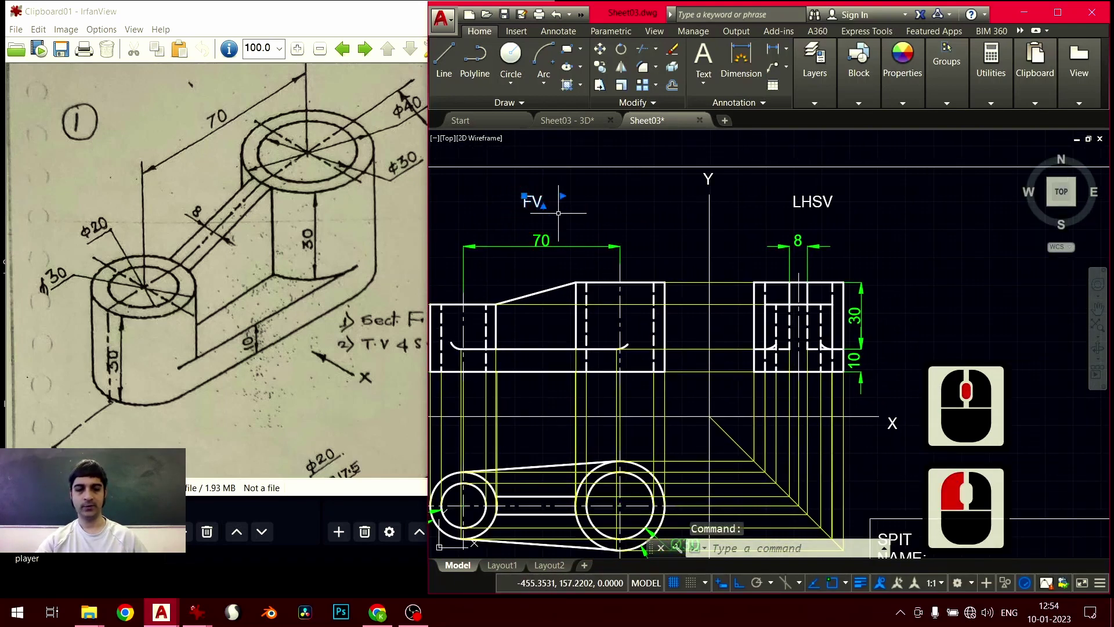
key(Escape)
key(Escape)
key(Escape)
text(mtext)
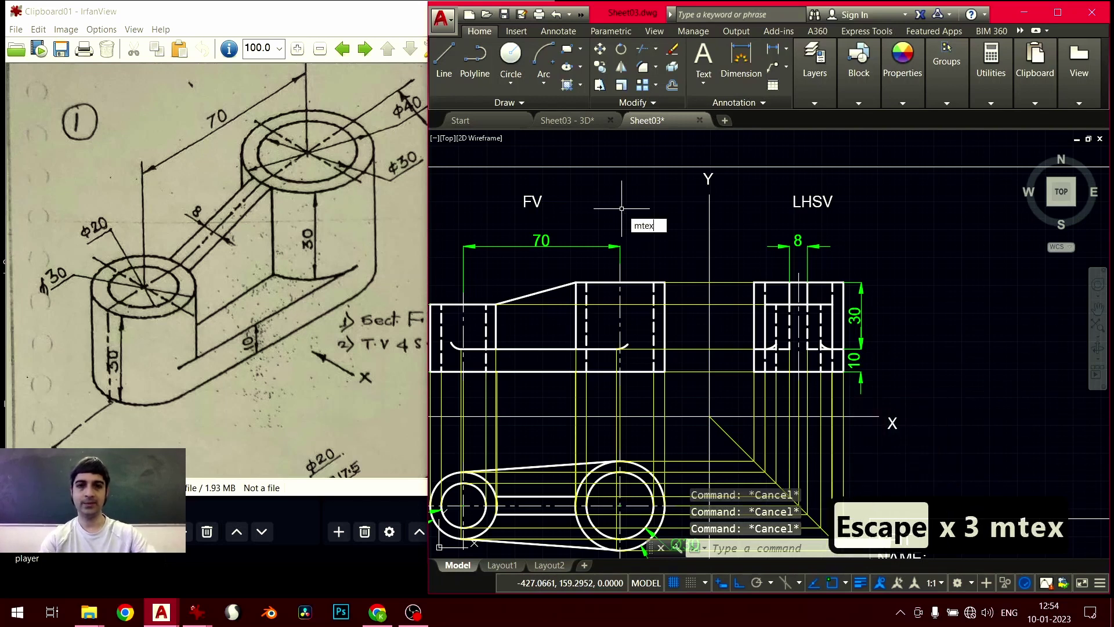
key(Return)
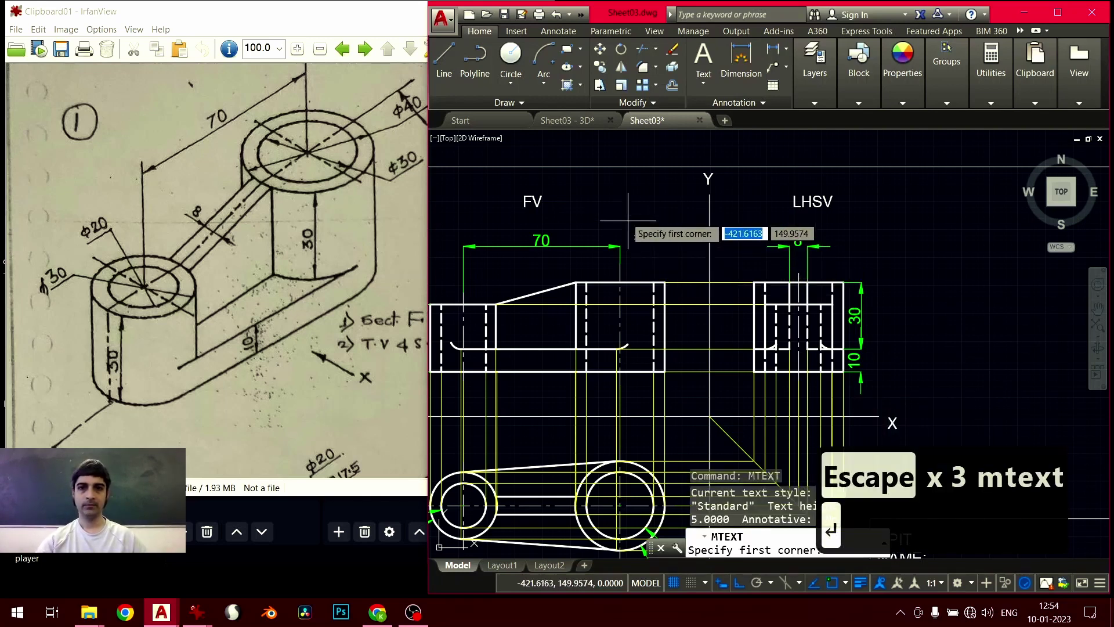
click(605, 190)
click(655, 219)
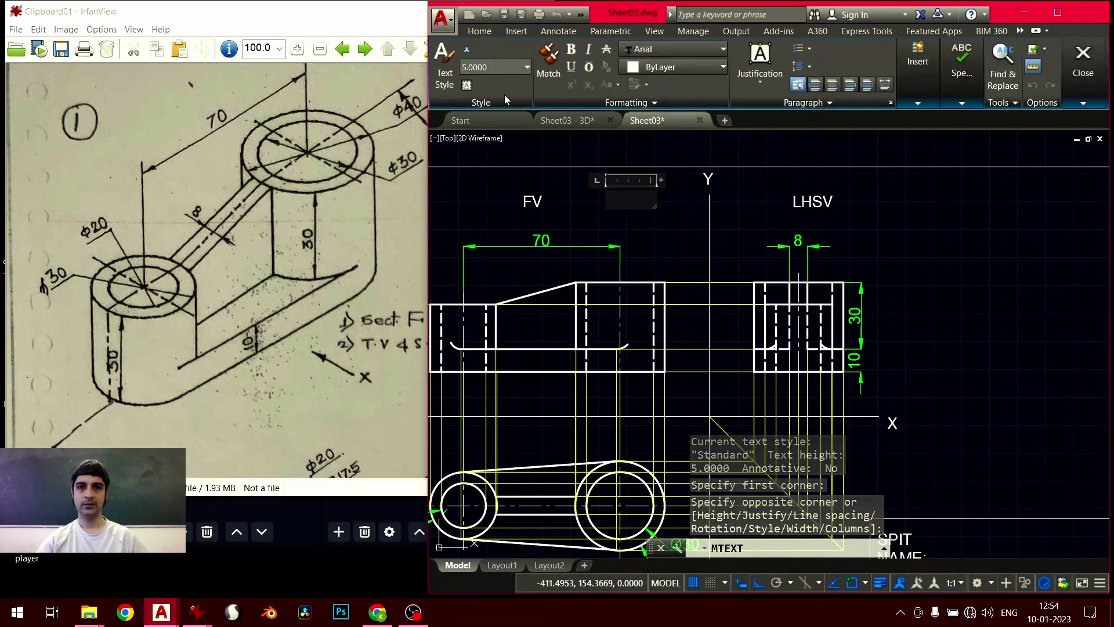
click(497, 69)
double_click(624, 199)
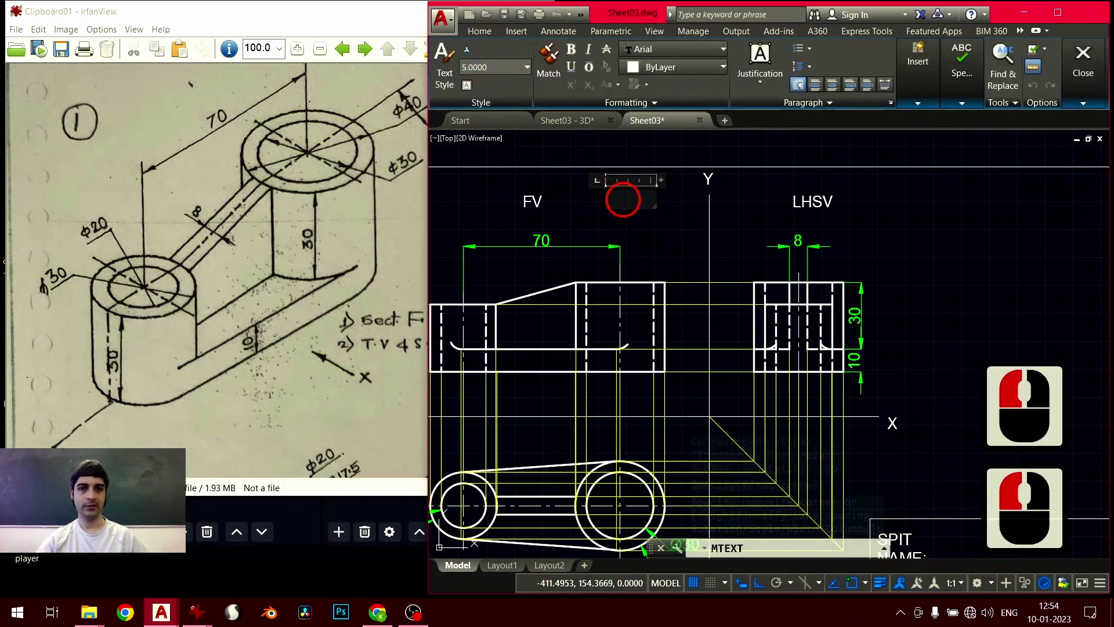
text(FV)
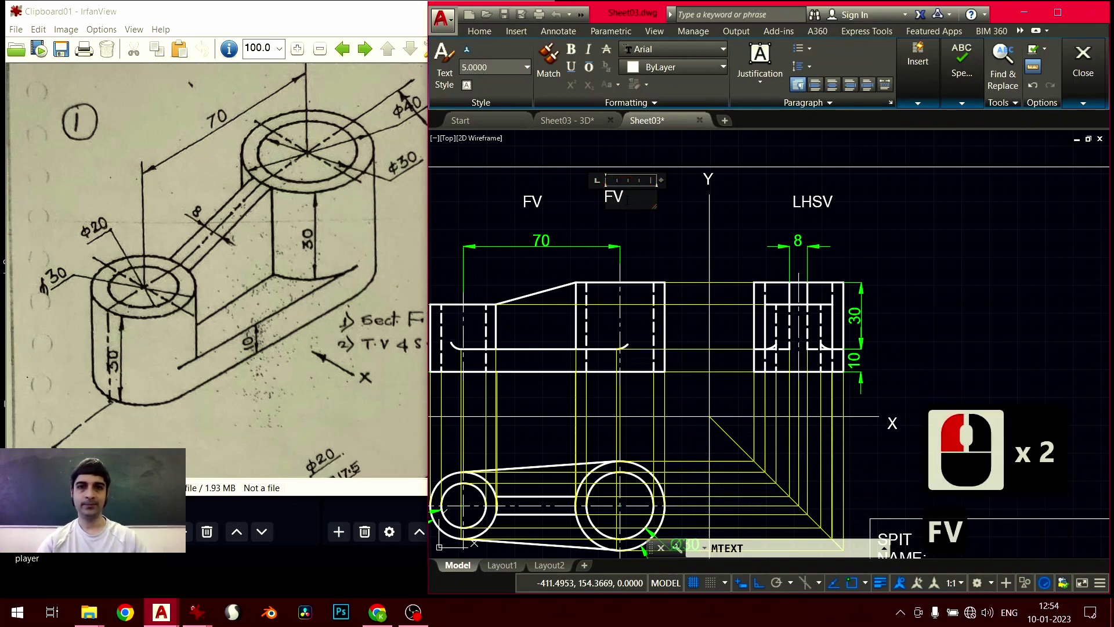
click(654, 258)
Erase the extra FV label above the larger cylinder in the lower sheet's front view
scroll(638, 244, down, 2)
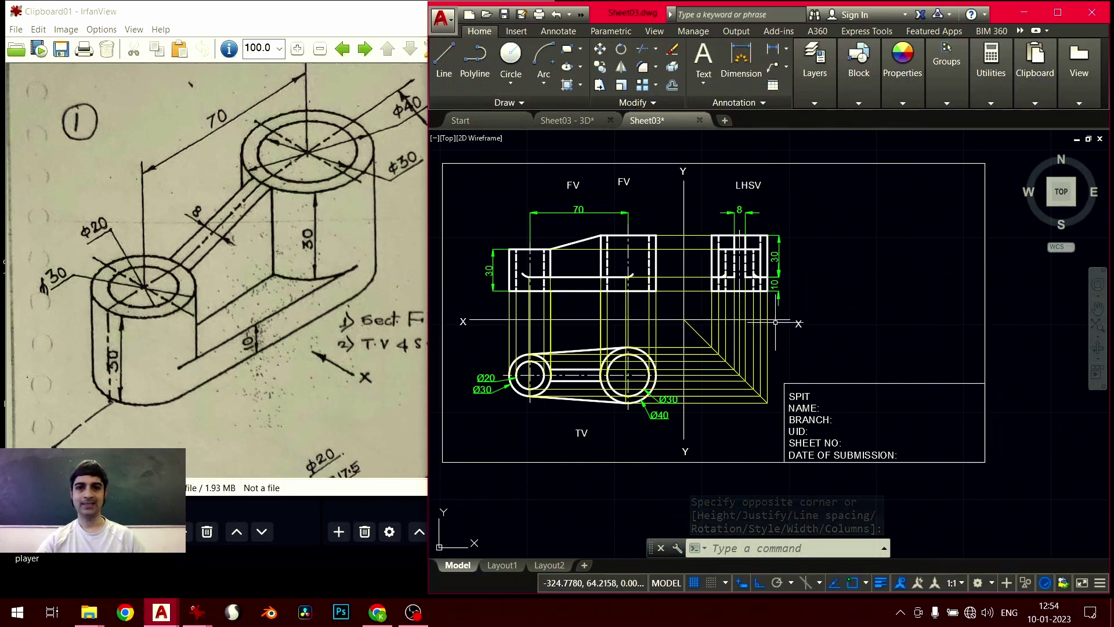
click(623, 181)
key(Delete)
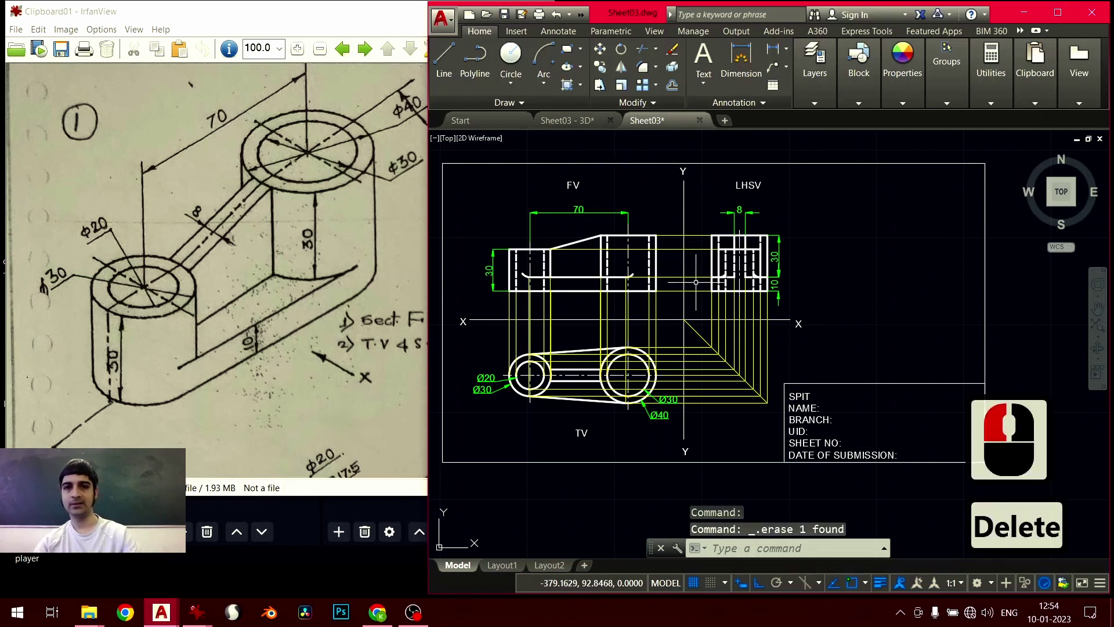
Make the Dim layer current
middle_click(765, 261)
middle_click(765, 262)
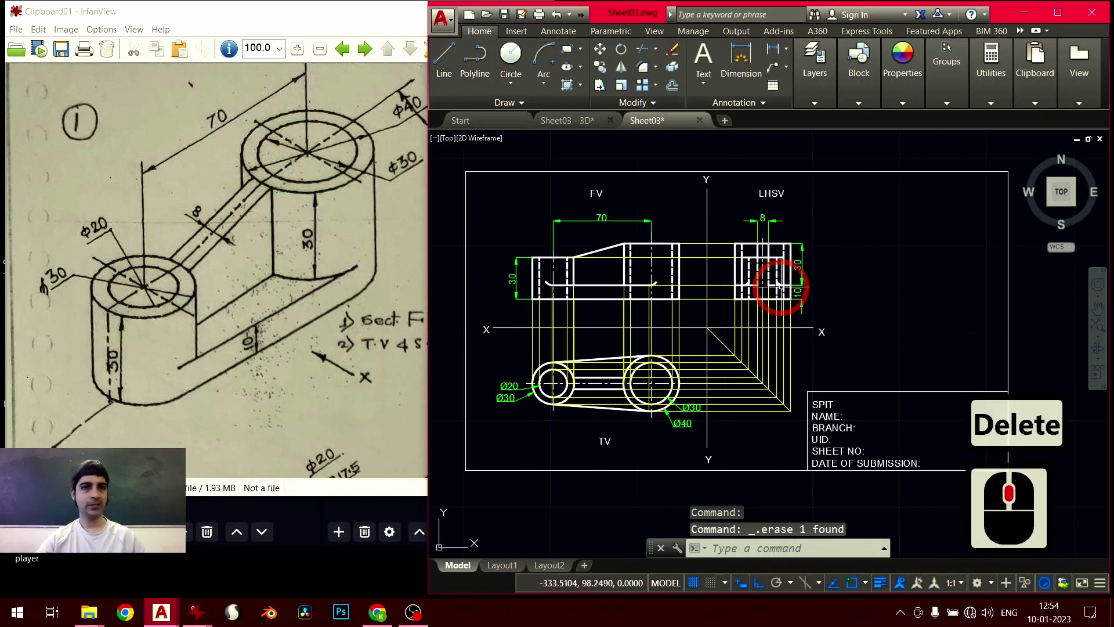
middle_drag(756, 318, 777, 297)
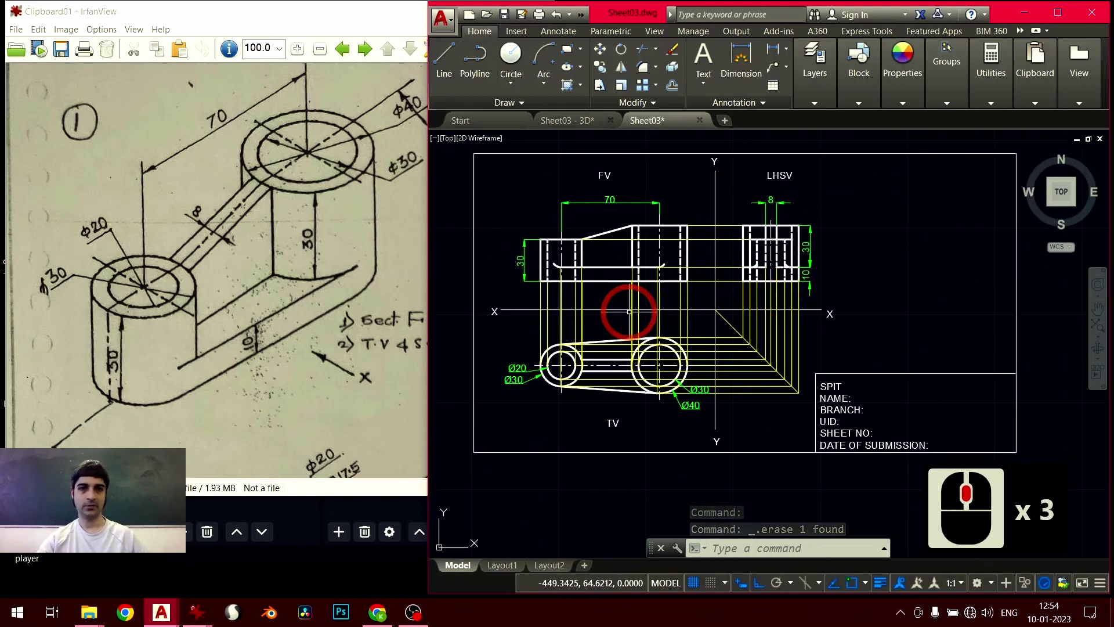
scroll(629, 312, up, 3)
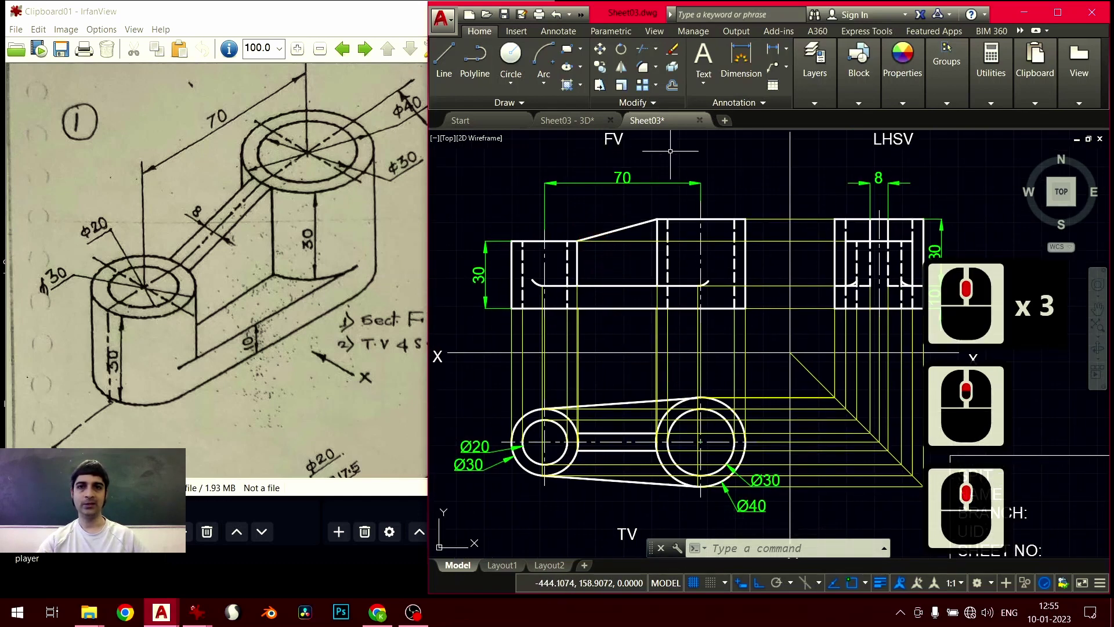
click(815, 69)
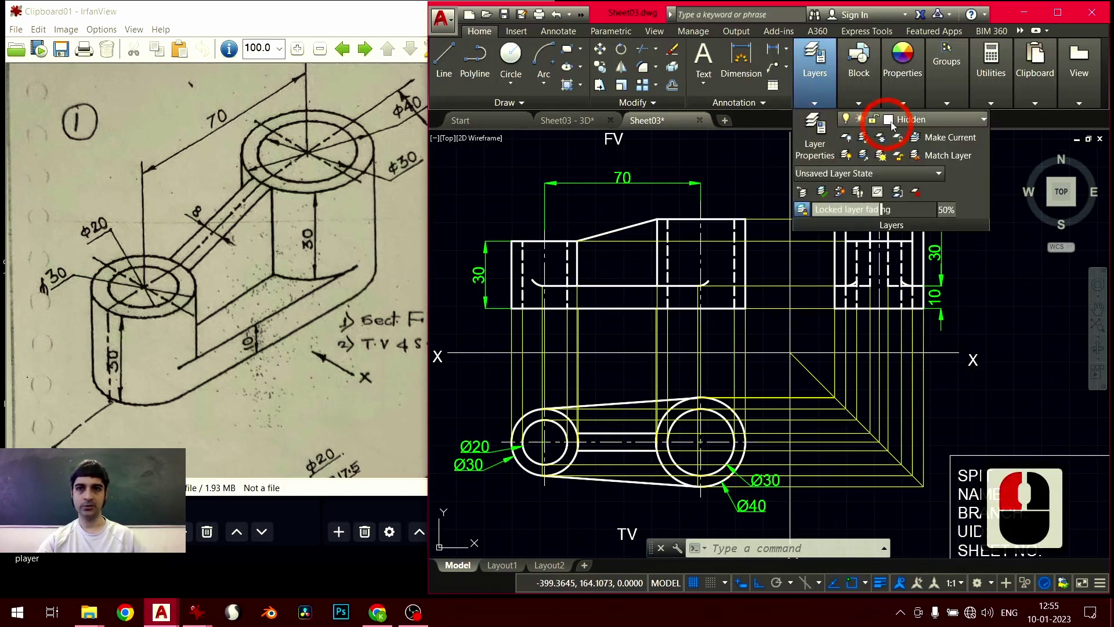
click(896, 120)
click(910, 191)
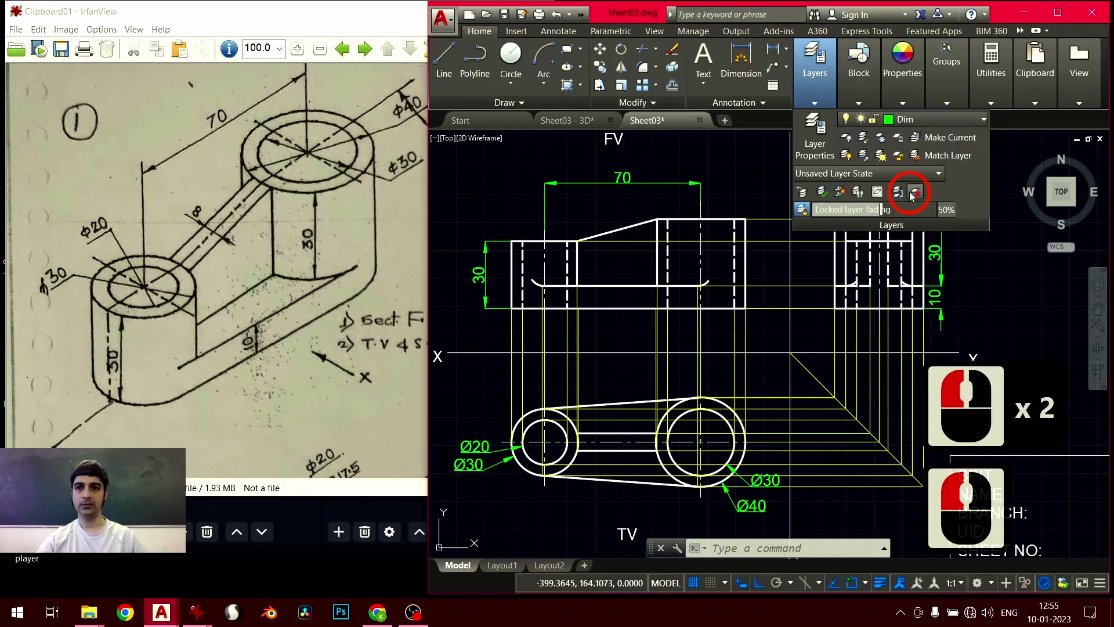
Add a second horizontal linear dimension between the two cylinder axes, placed above the lower sheet's FV label
click(773, 49)
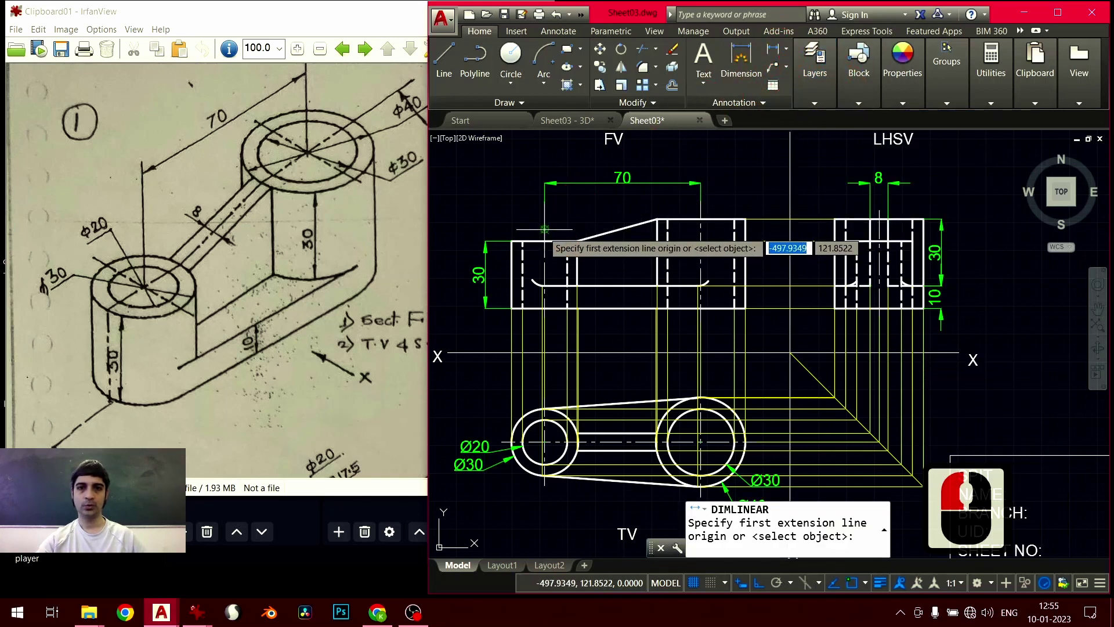
click(685, 207)
click(701, 187)
middle_drag(703, 184, 709, 235)
click(667, 169)
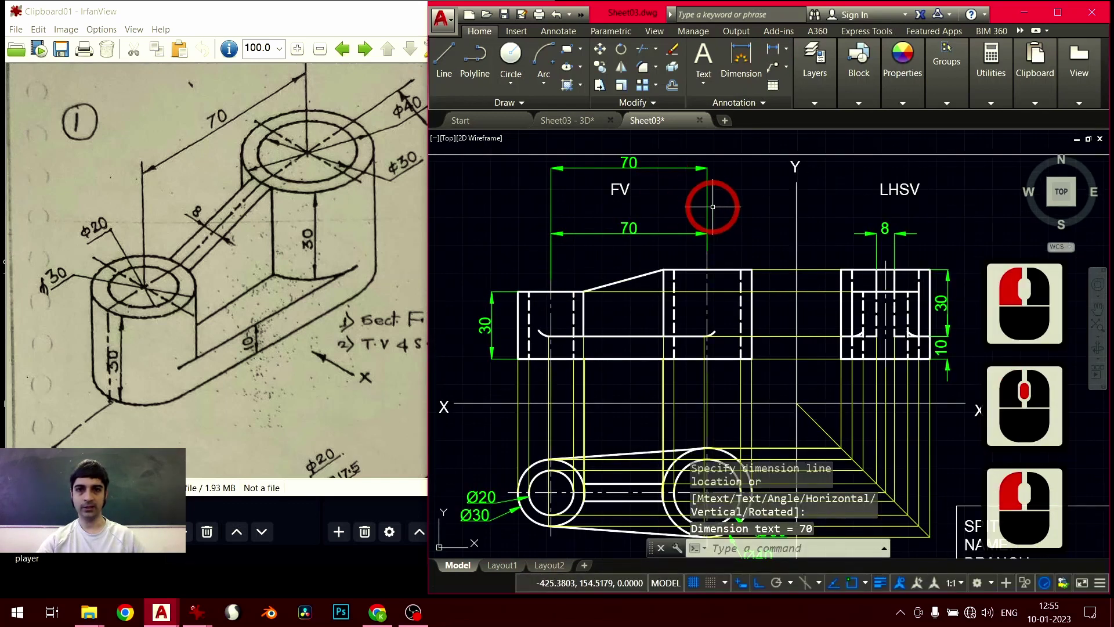
Erase the duplicate linear dimension above the FV label
click(699, 160)
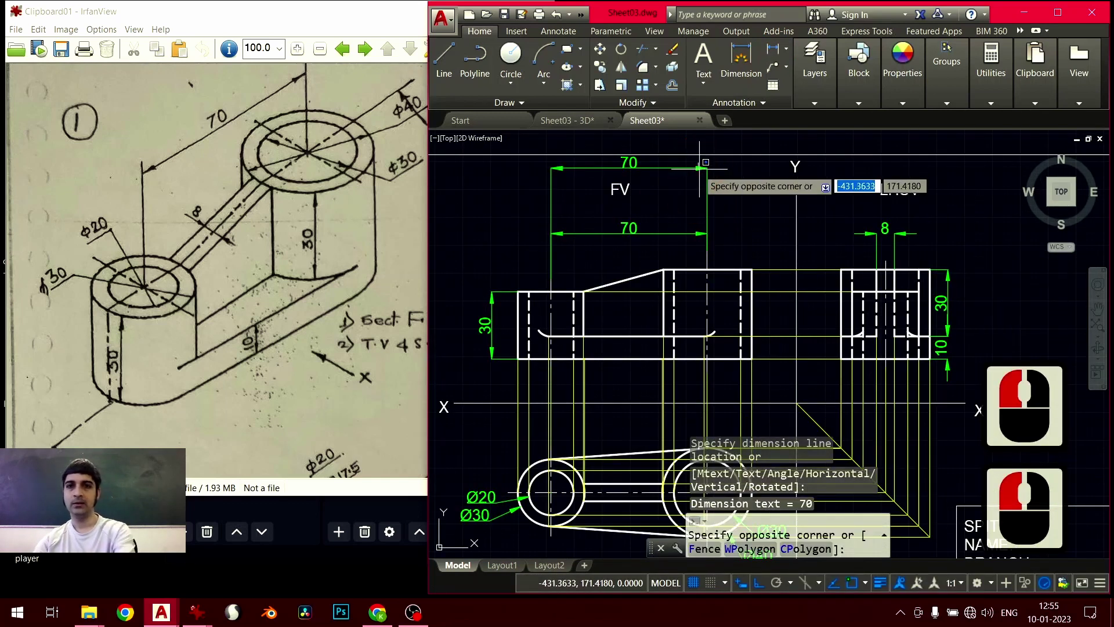
click(695, 169)
key(Delete)
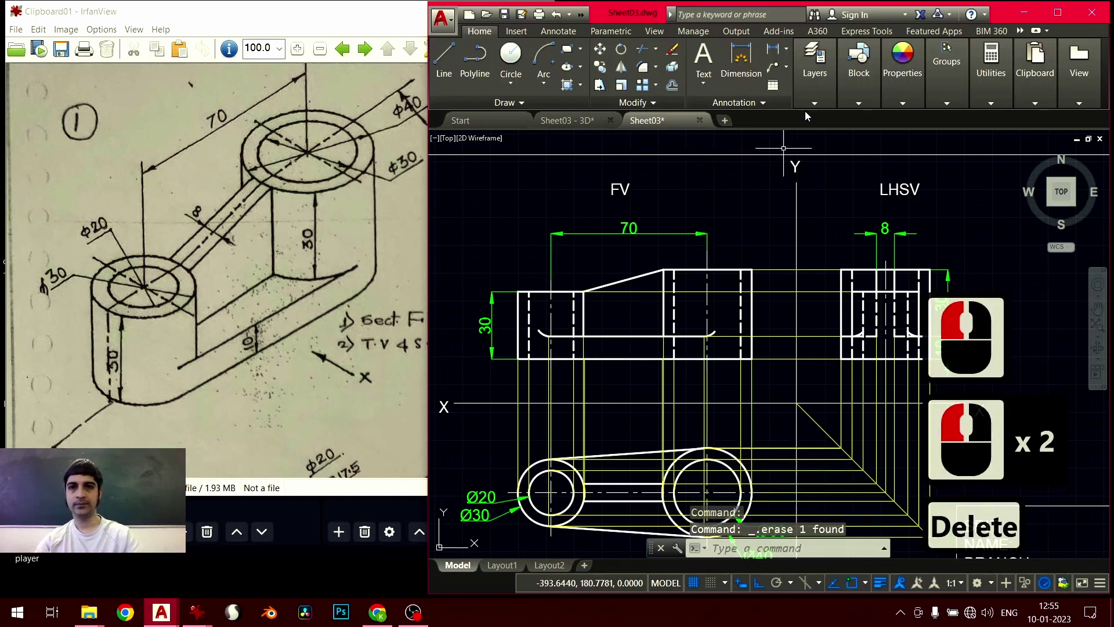
Try a diameter dimension on the smaller cylinder's outer circle in the lower sheet's top view, and undo it
click(786, 50)
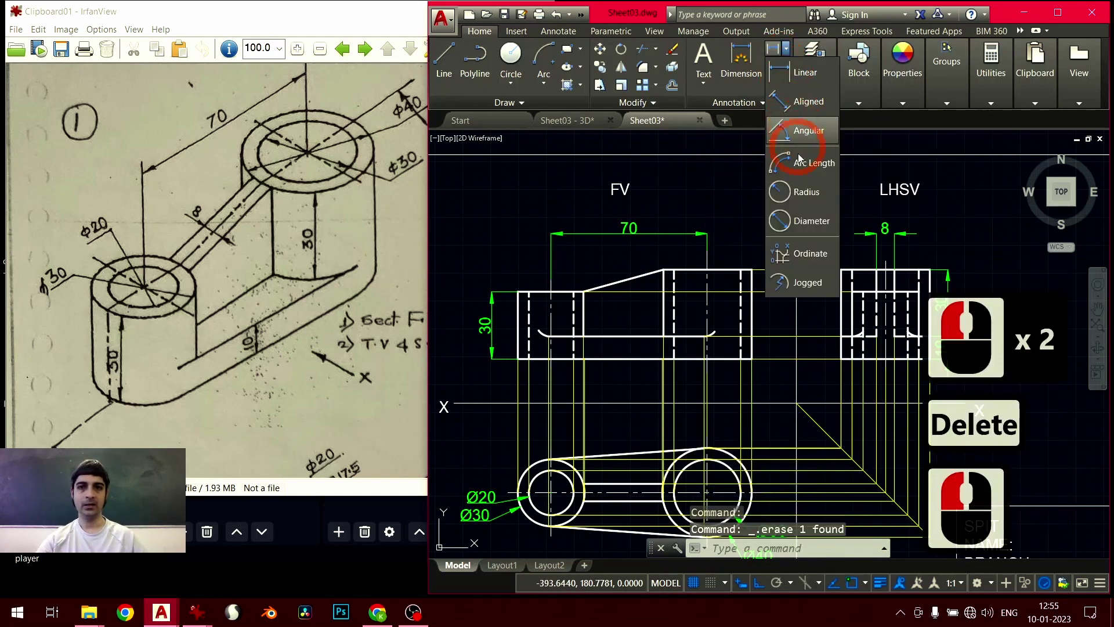
click(811, 221)
middle_drag(673, 343, 718, 197)
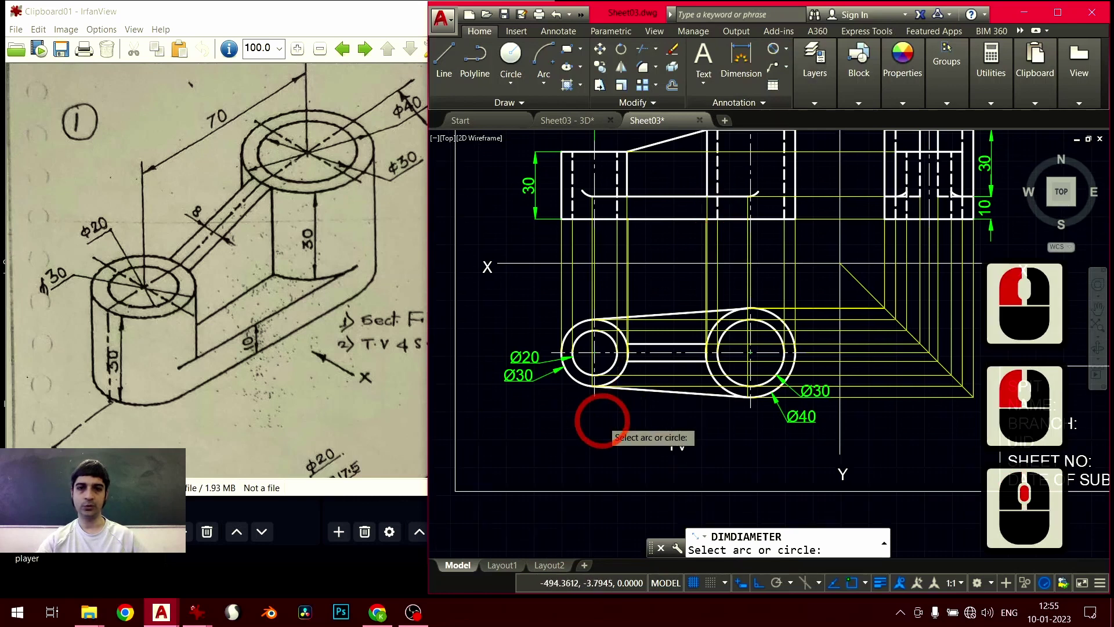
scroll(602, 419, up, 2)
click(544, 325)
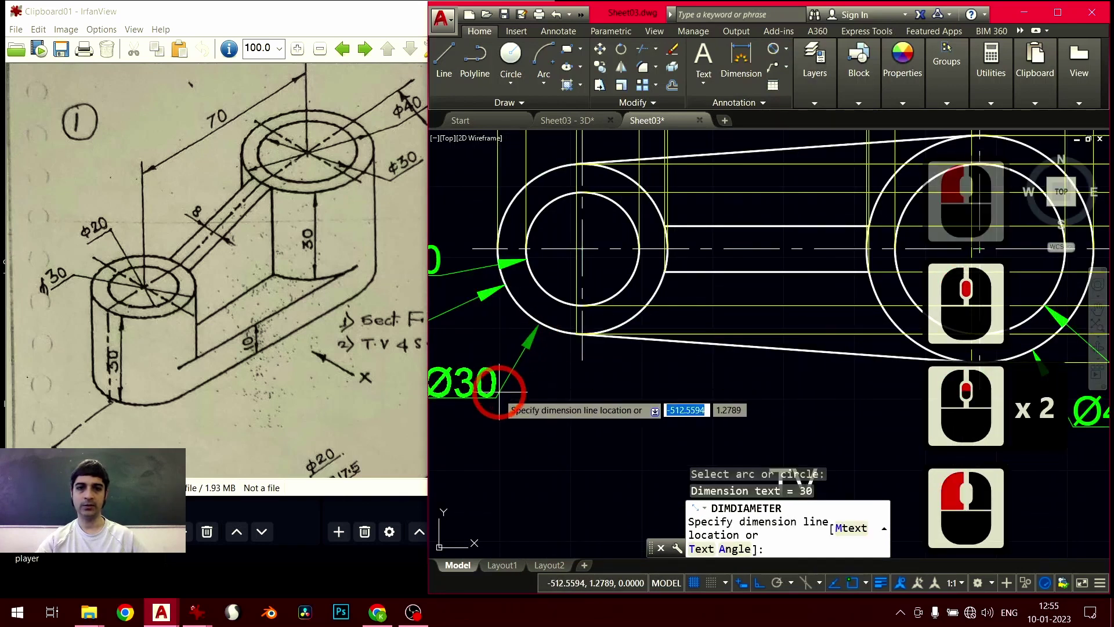
click(571, 432)
key(ctrl+z)
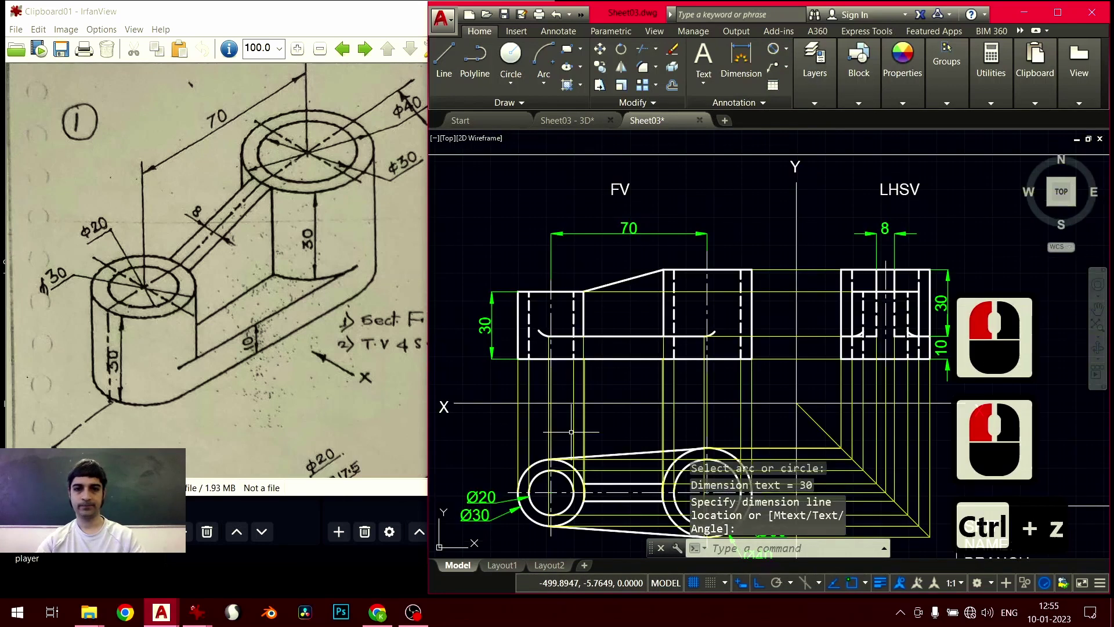
Delete the title block text from the lower, dimensioned sheet
scroll(609, 398, down, 2)
mouse_move(609, 399)
middle_down()
mouse_move(592, 348)
mouse_move(602, 355)
middle_up()
middle_drag(606, 360, 620, 495)
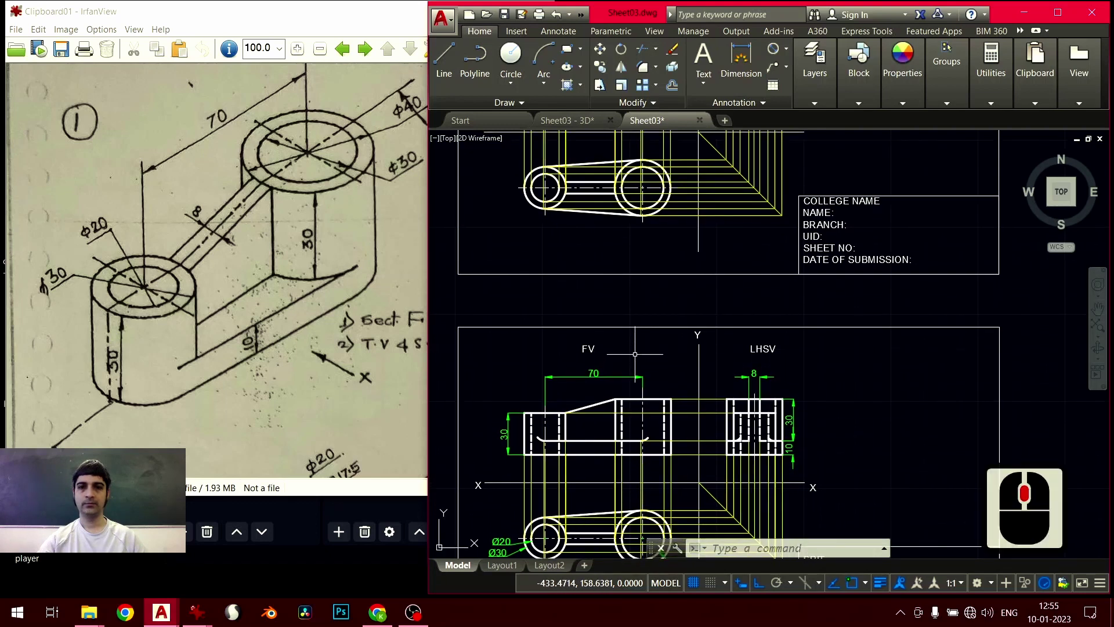
middle_drag(635, 354, 650, 494)
middle_drag(659, 398, 674, 437)
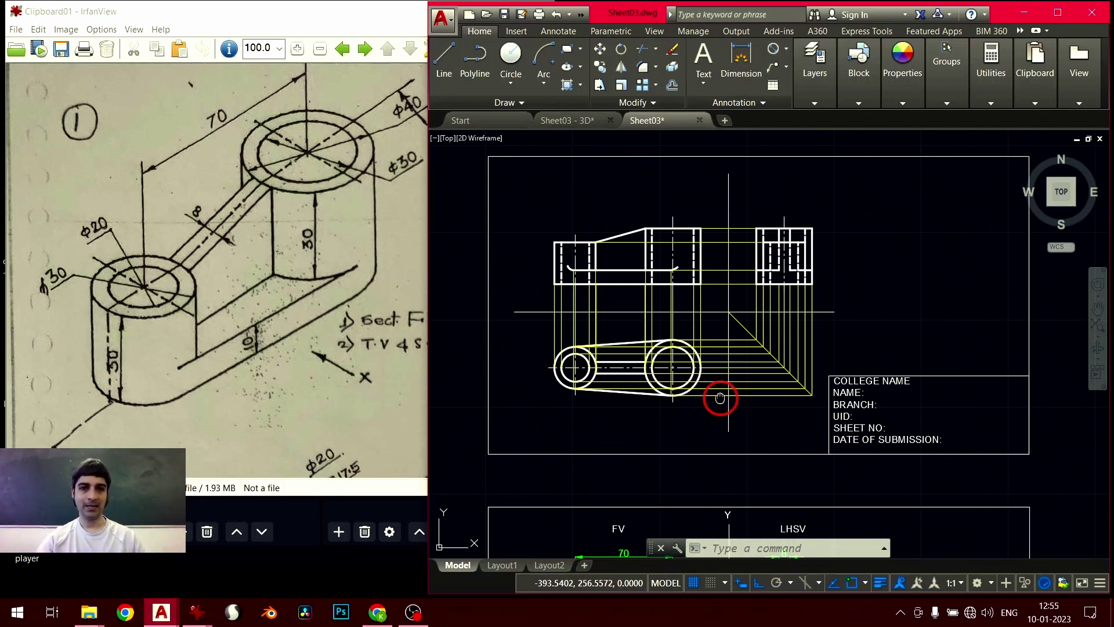
mouse_move(720, 398)
middle_down()
mouse_move(704, 417)
mouse_move(700, 308)
middle_up()
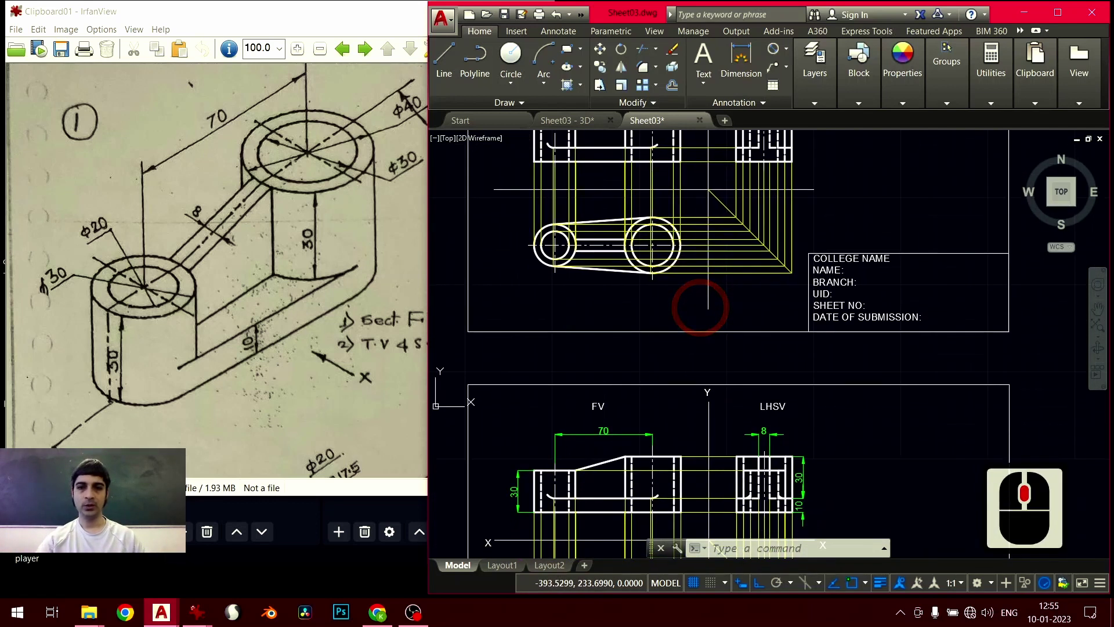
middle_drag(714, 360, 725, 169)
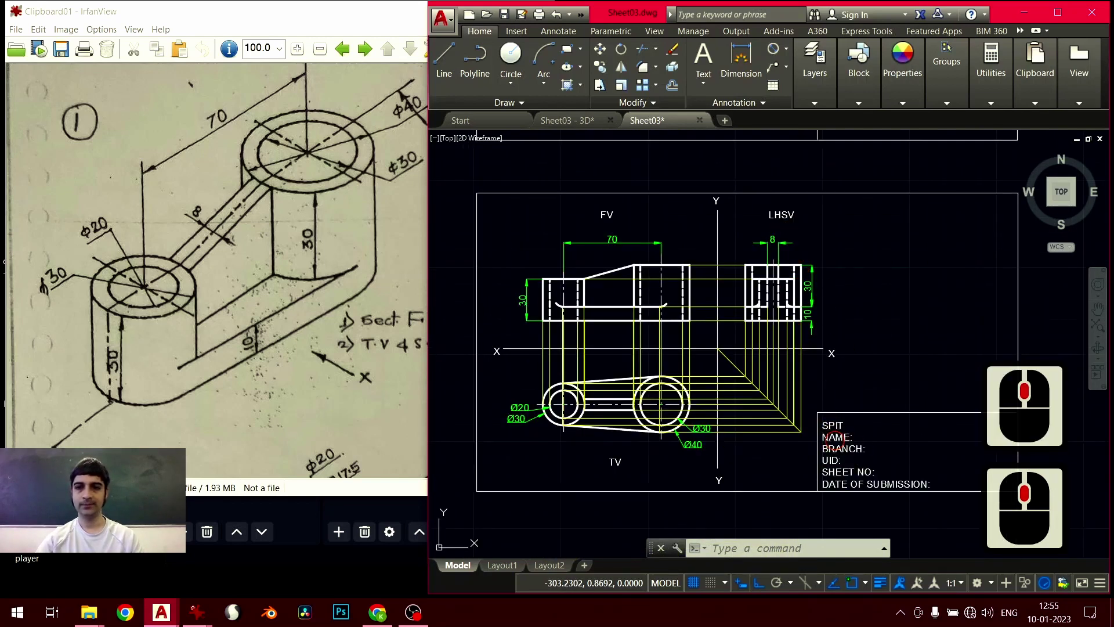
click(836, 438)
key(Delete)
Add the multiline text "FV" beside the existing front view label on the lower, dimensioned sheet
middle_drag(772, 361, 761, 517)
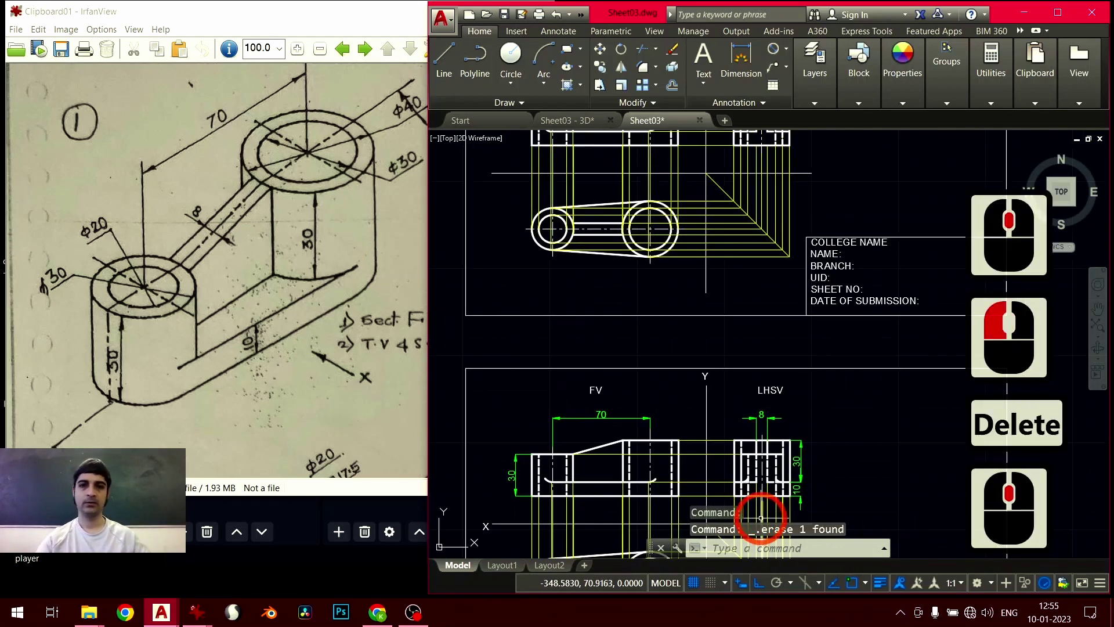
middle_drag(666, 260, 663, 391)
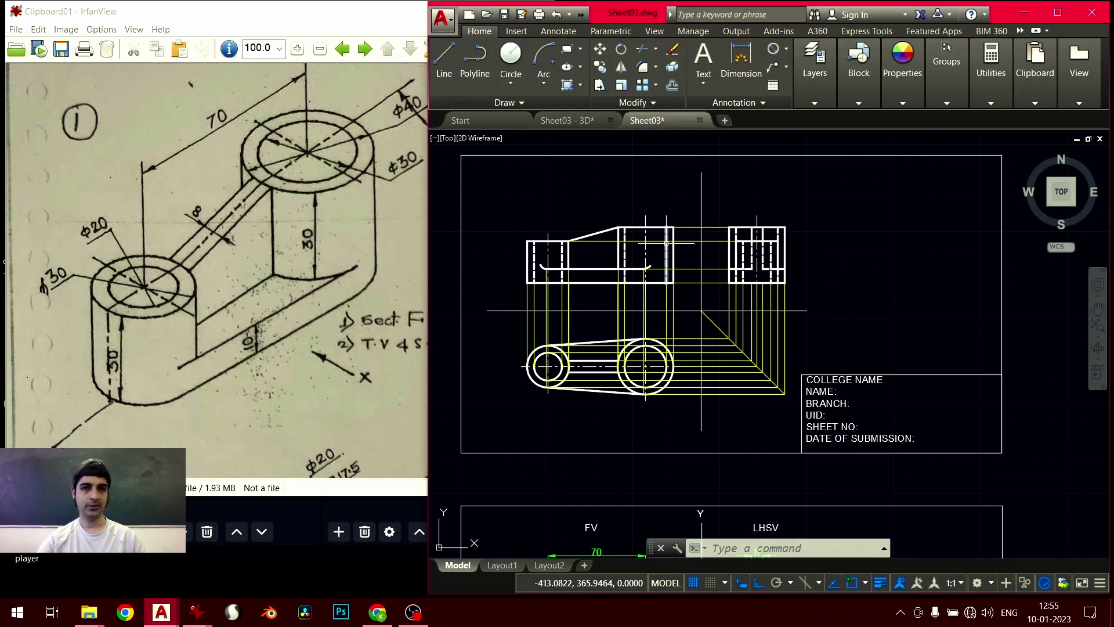
middle_drag(697, 323, 697, 207)
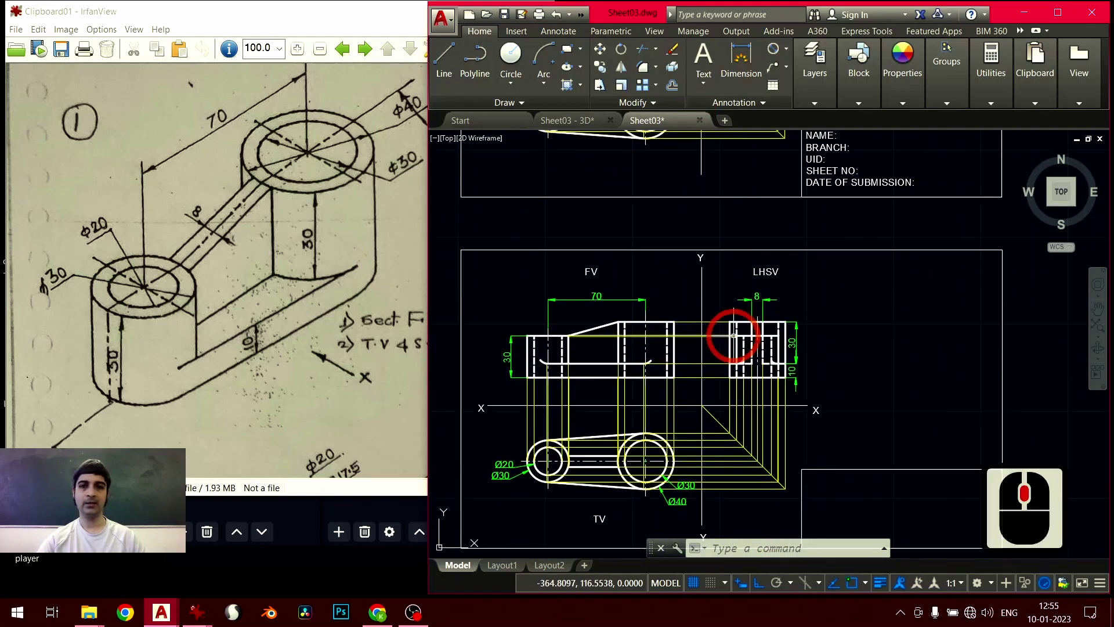
middle_drag(733, 336, 716, 272)
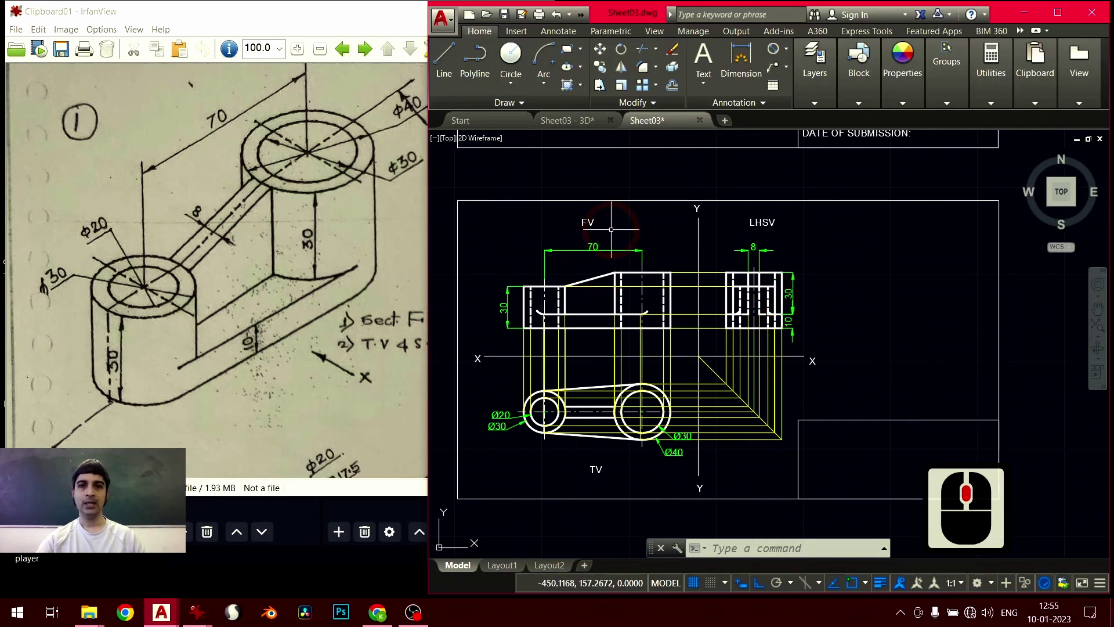
scroll(604, 244, up, 2)
middle_drag(628, 243, 637, 250)
scroll(641, 261, up, 2)
text(mt)
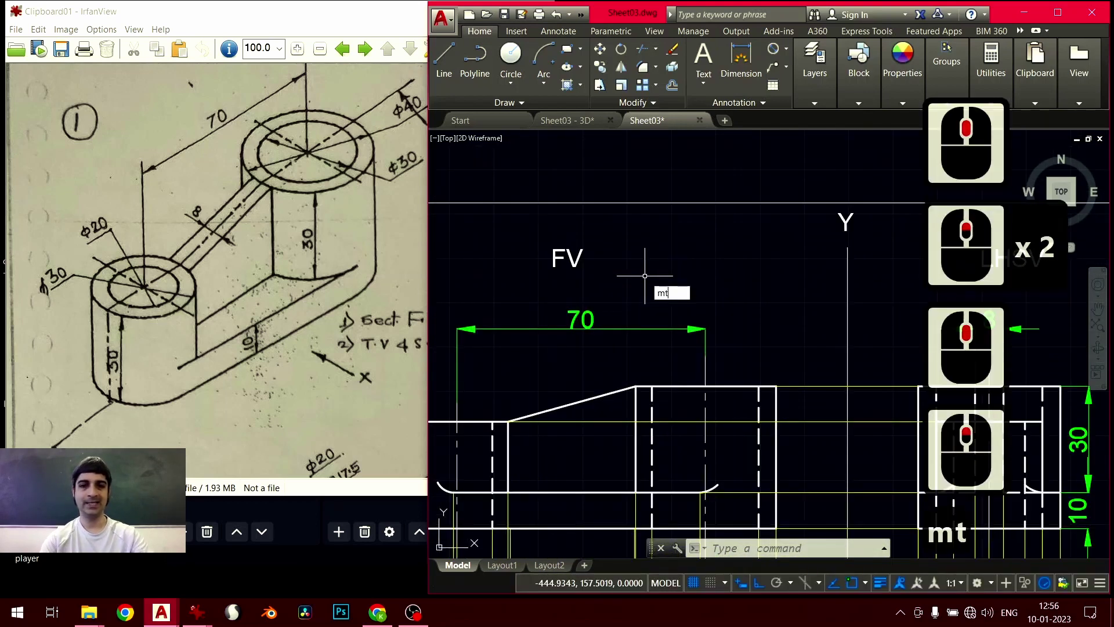
text(ext)
key(Return)
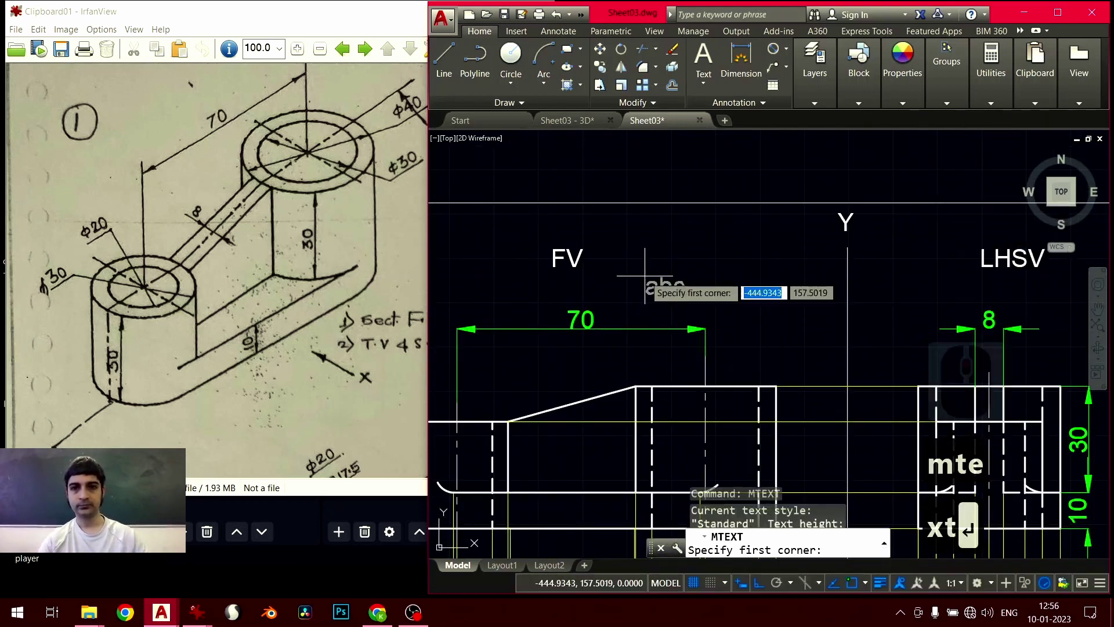
click(632, 227)
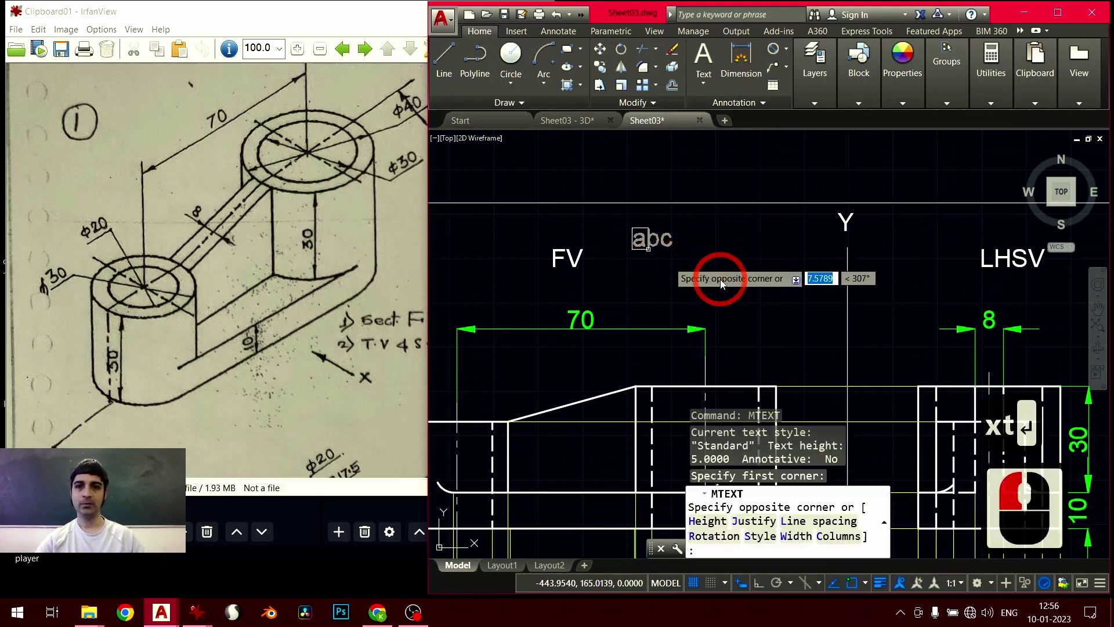
click(749, 290)
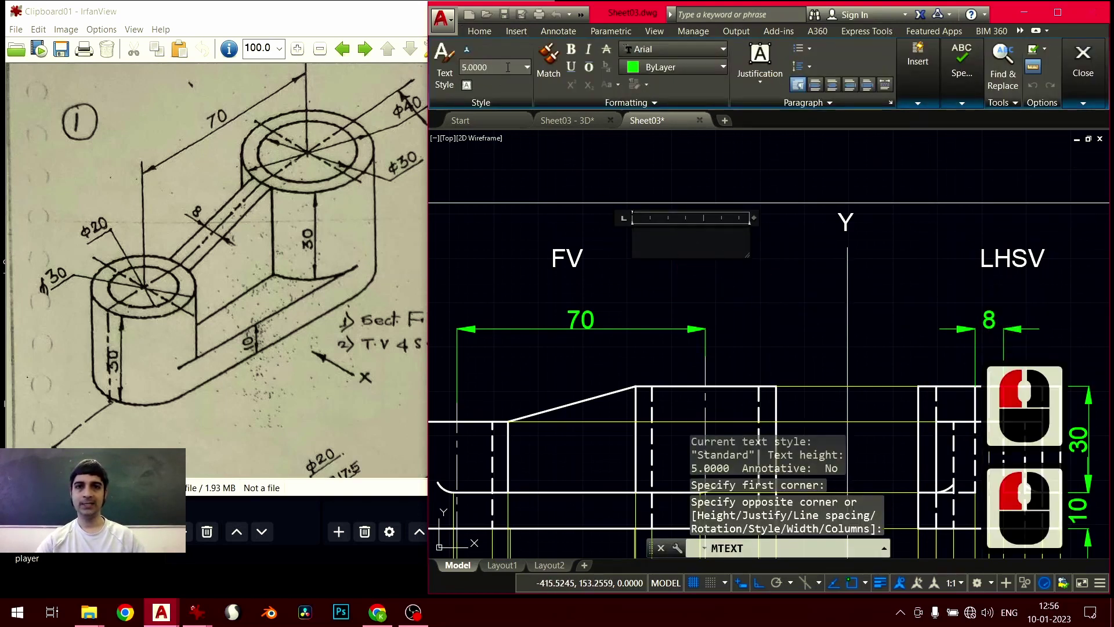
click(654, 238)
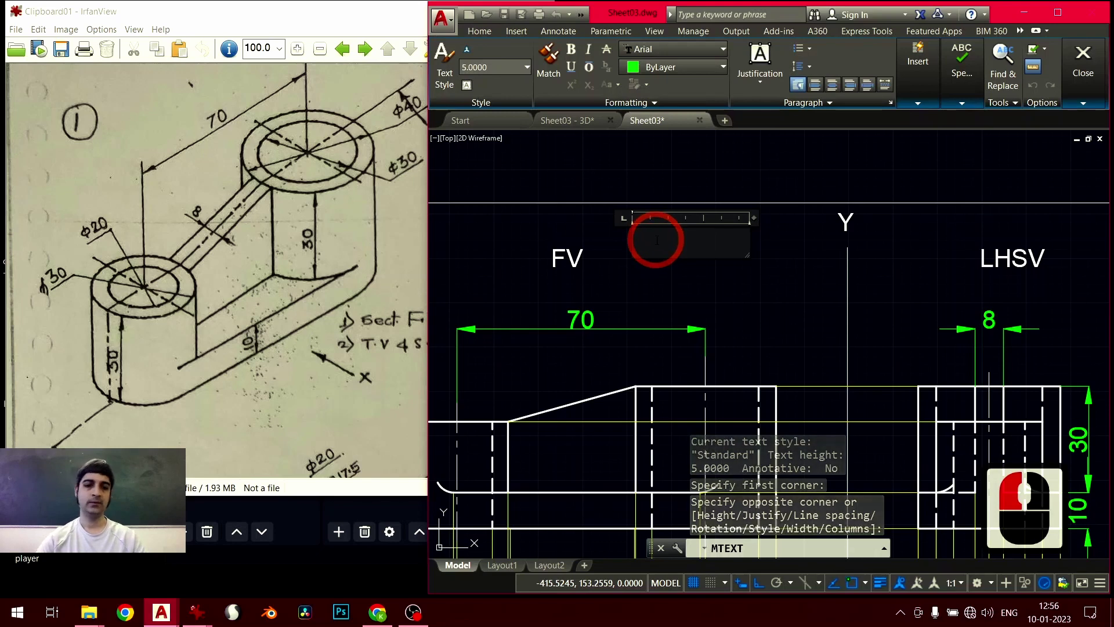
text(FV)
click(739, 308)
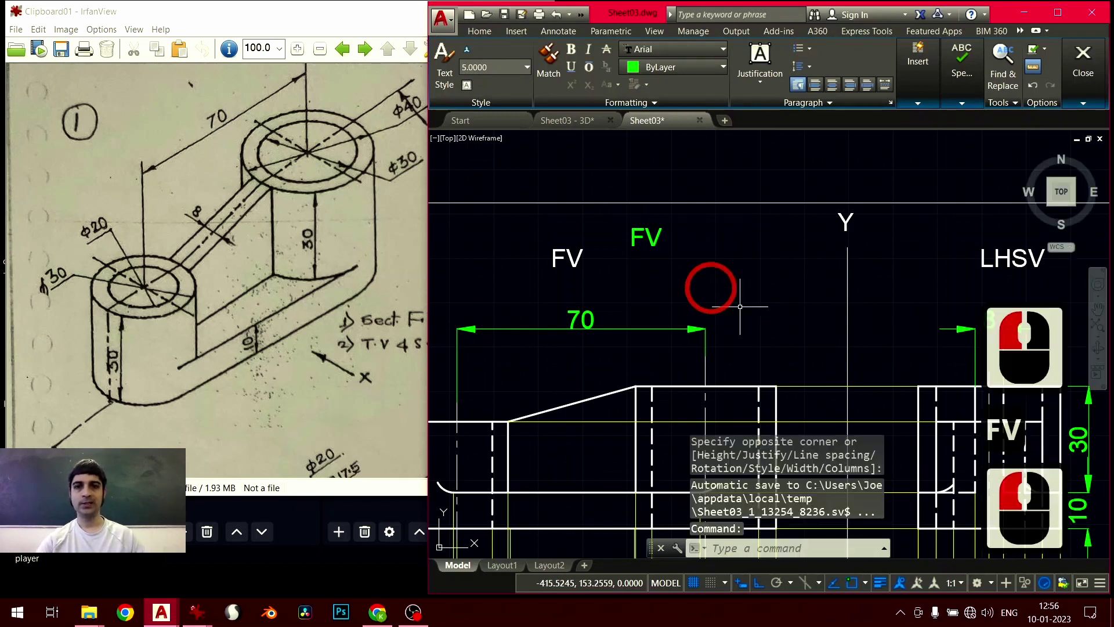
Assign the extra FV text to the Text layer, and erase that text
click(655, 231)
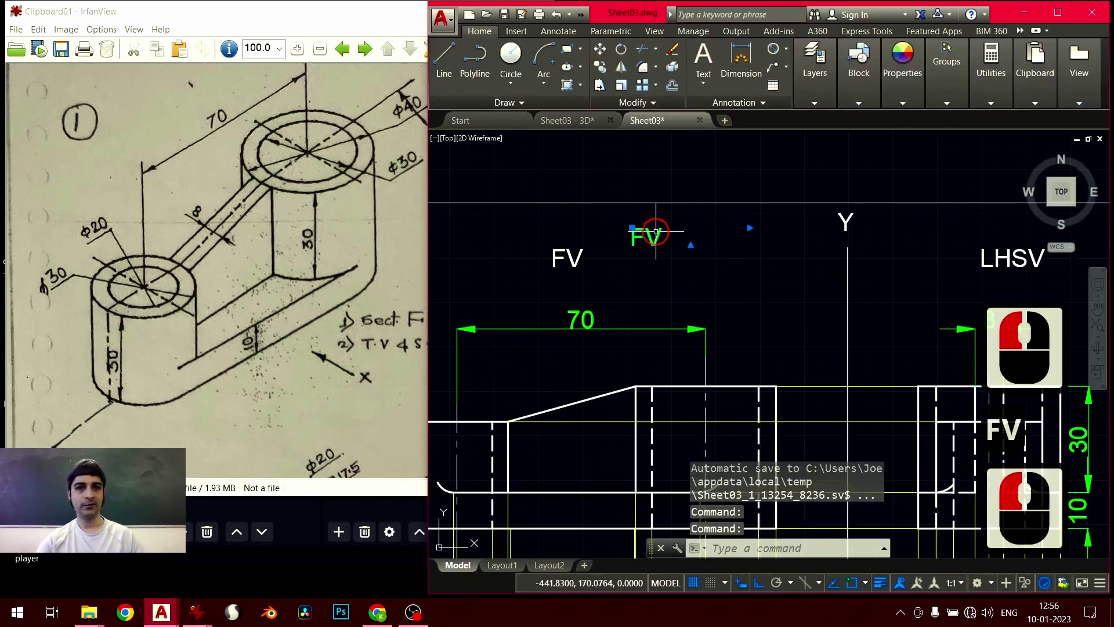
click(815, 102)
click(939, 119)
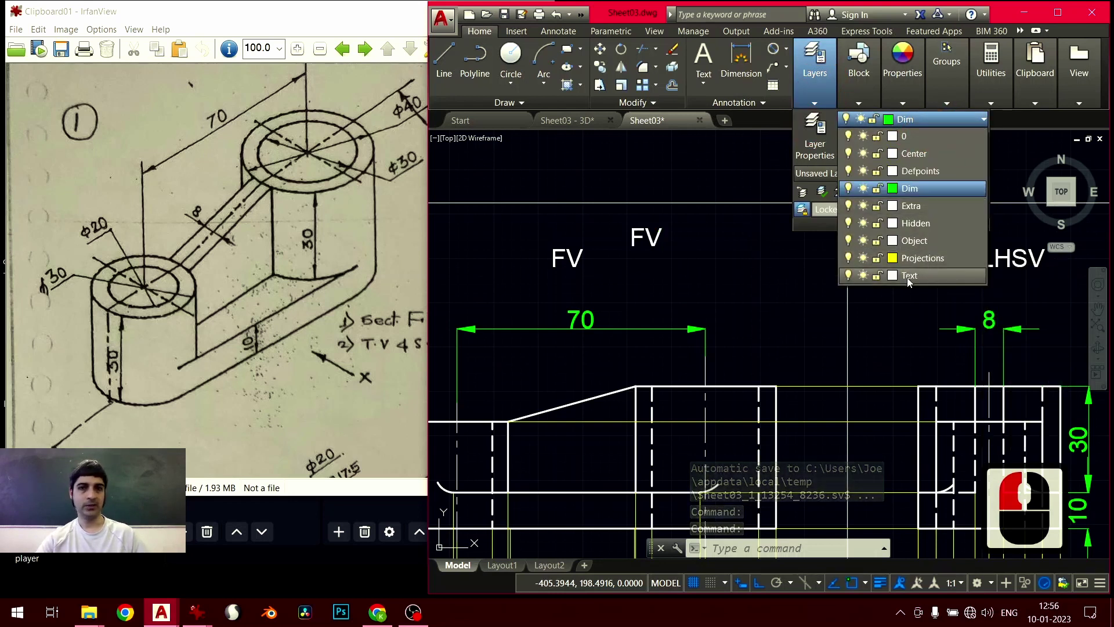
click(907, 277)
key(Escape)
key(Escape)
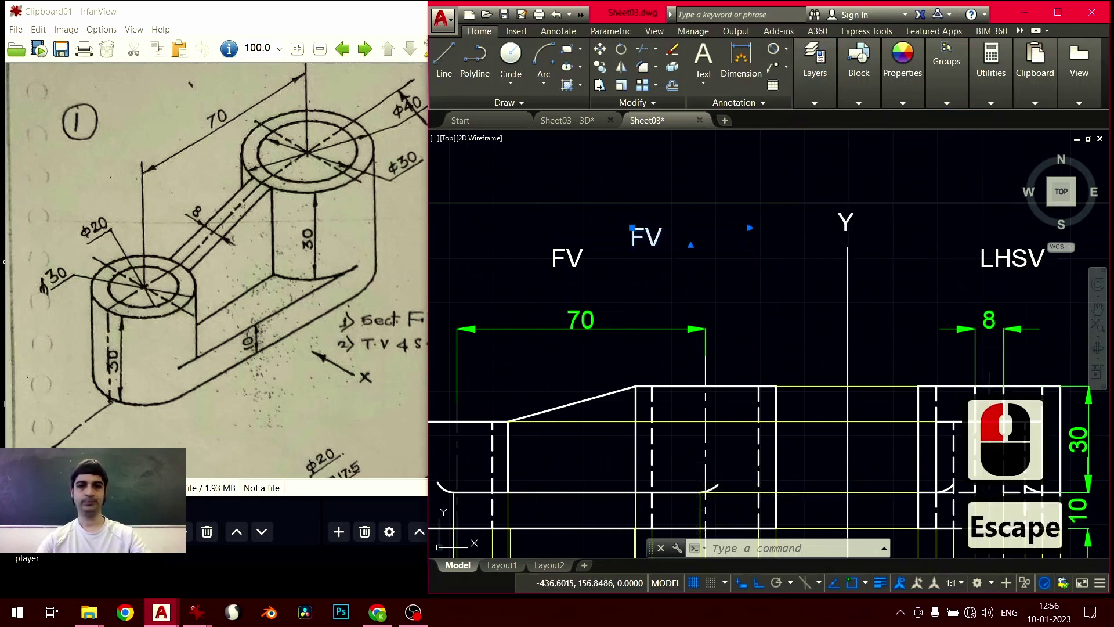
click(639, 235)
key(Delete)
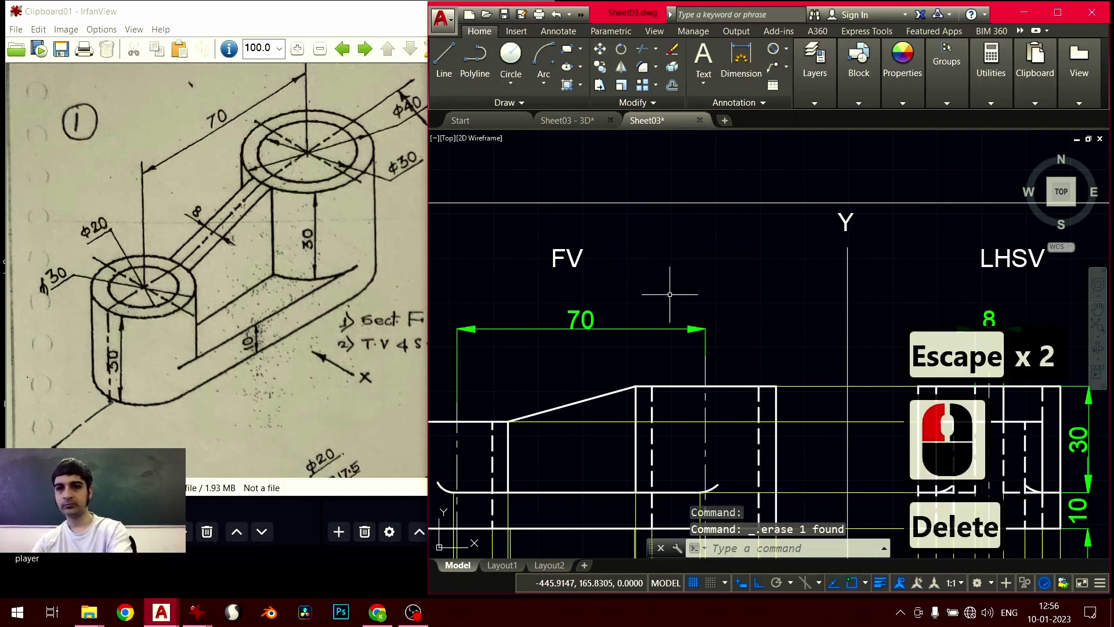
Add another horizontal linear dimension between the front view's two cylinder axes, placed above the FV label
scroll(671, 294, down, 2)
middle_drag(713, 437, 713, 252)
mouse_move(714, 351)
middle_down()
mouse_move(724, 345)
mouse_move(726, 376)
middle_up()
scroll(684, 284, up, 2)
middle_drag(690, 284, 695, 315)
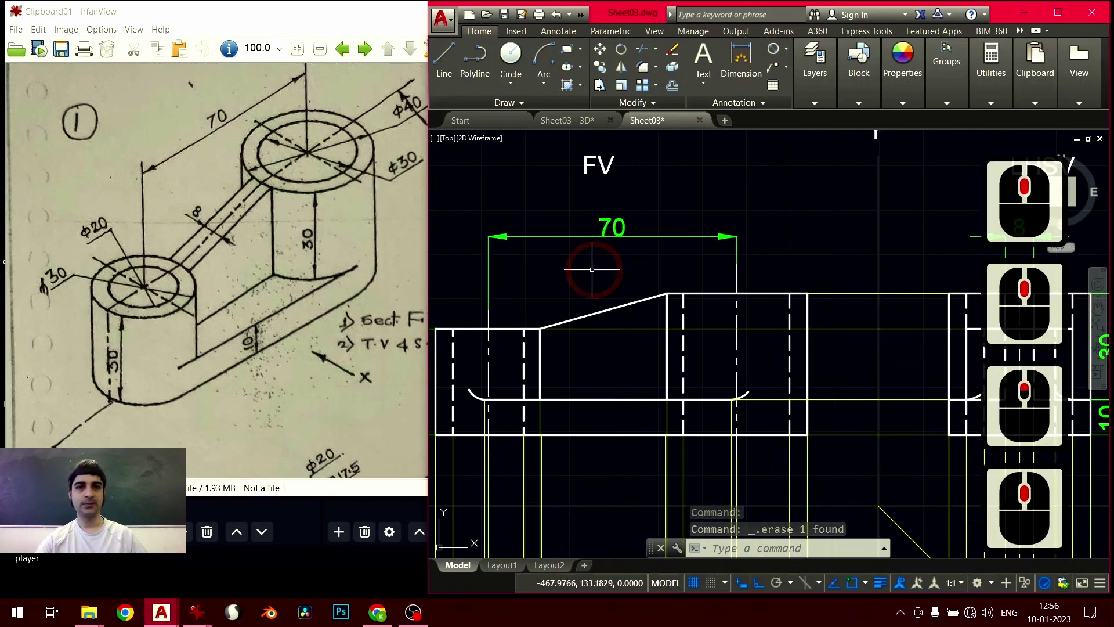
click(787, 49)
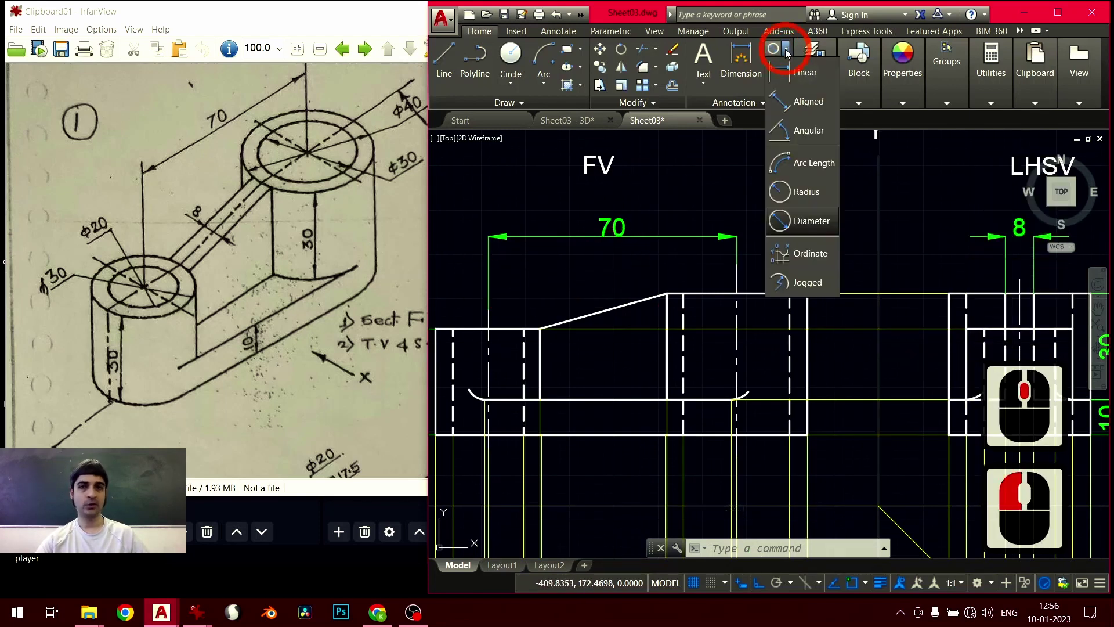
click(799, 74)
mouse_move(604, 396)
middle_down()
mouse_move(629, 410)
mouse_move(574, 413)
middle_up()
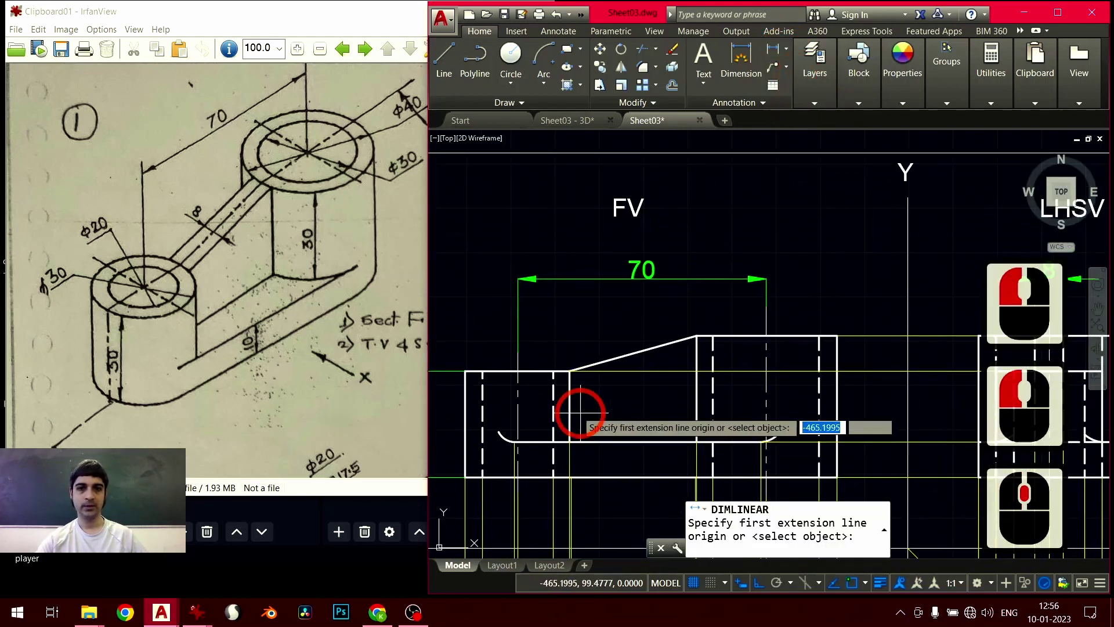
click(518, 351)
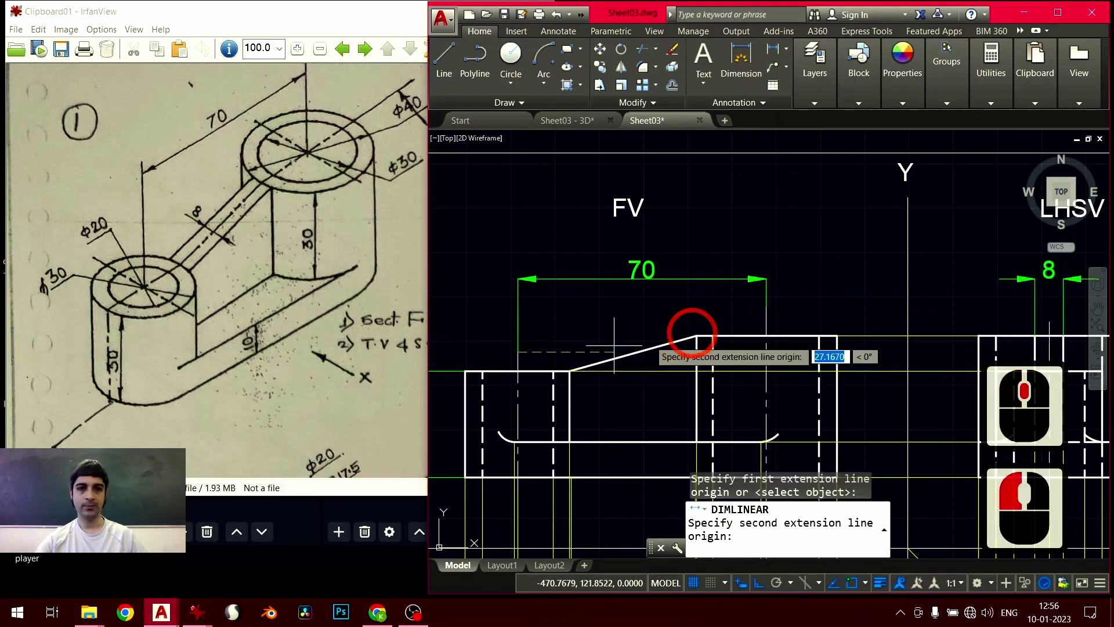
click(766, 308)
click(743, 169)
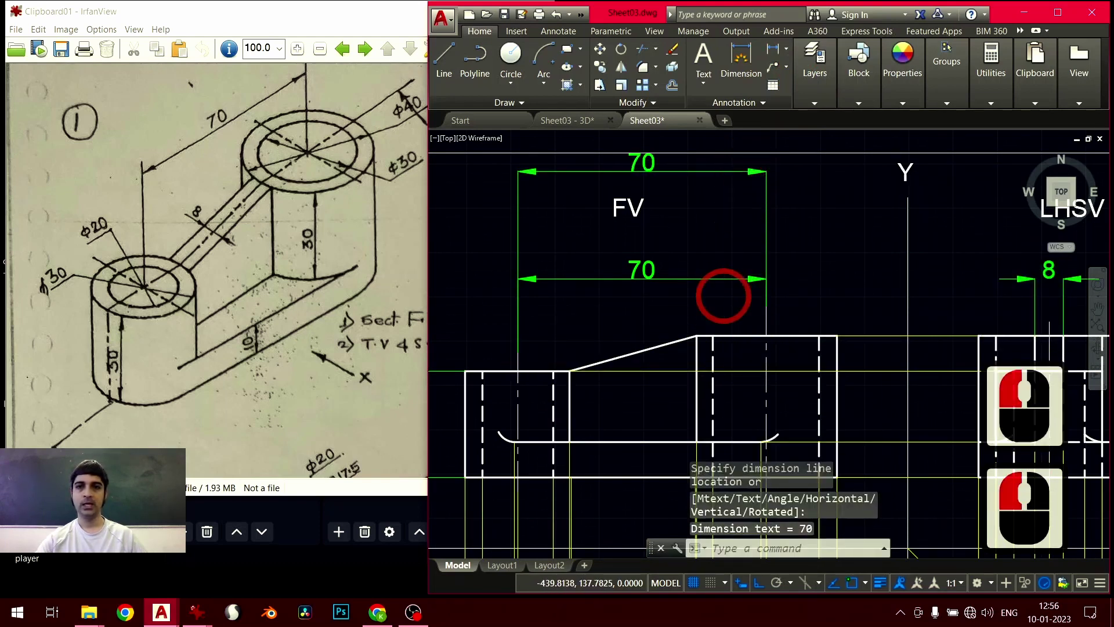
Erase the duplicate linear dimension above the FV label
scroll(724, 296, down, 2)
click(736, 241)
click(747, 247)
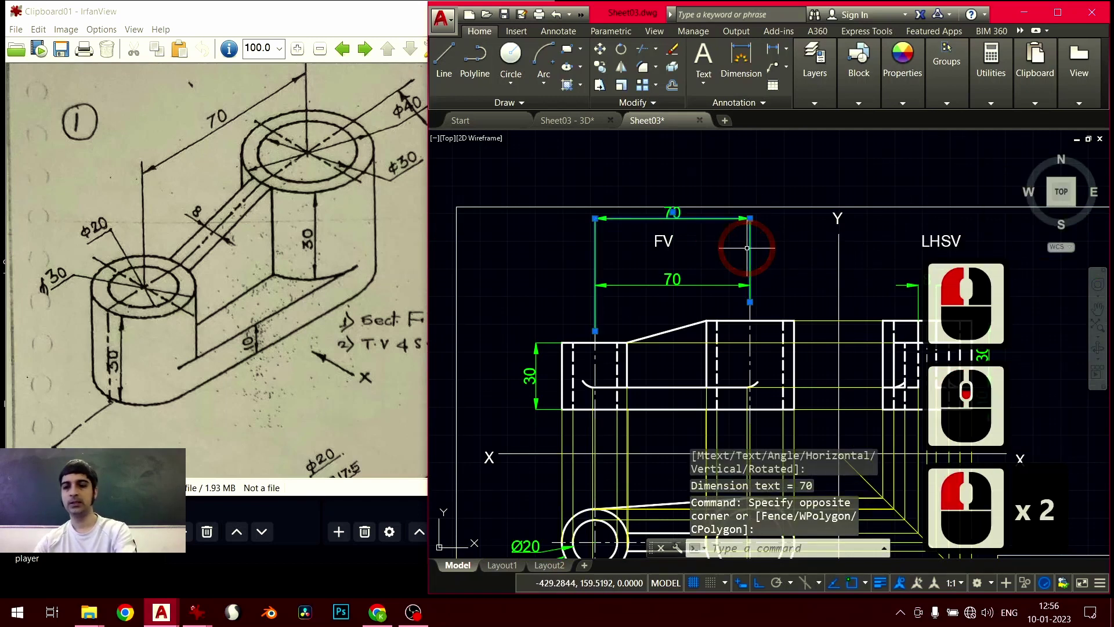
key(Delete)
Add a second diameter dimension to the smaller cylinder's outer circle in the top view, placed below the circle
middle_drag(764, 347, 736, 228)
middle_drag(649, 388, 672, 272)
scroll(617, 363, up, 2)
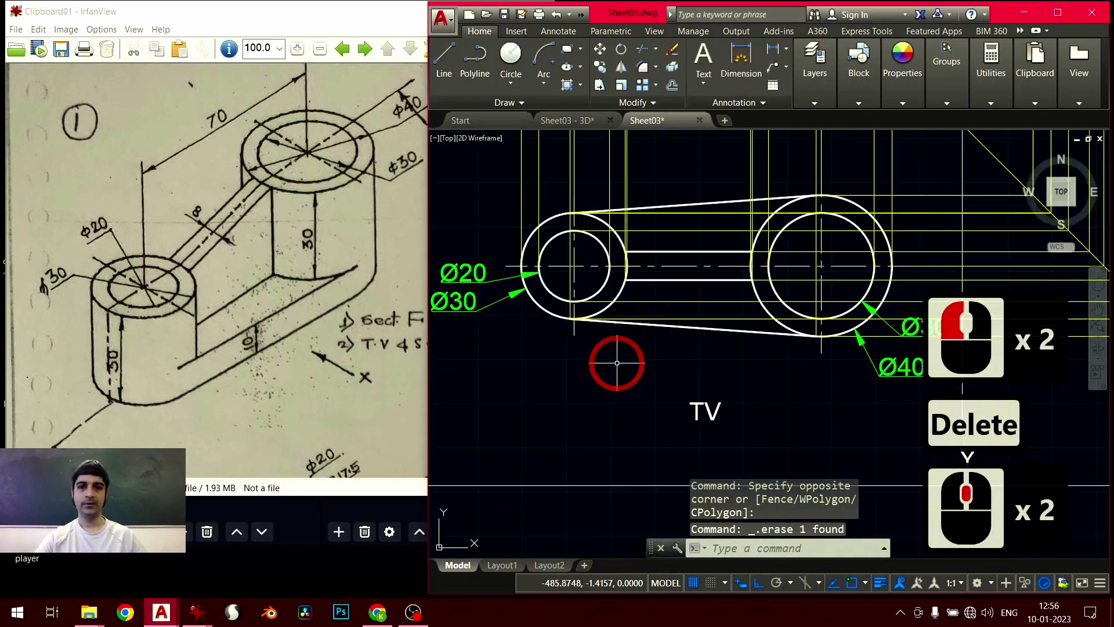
click(786, 48)
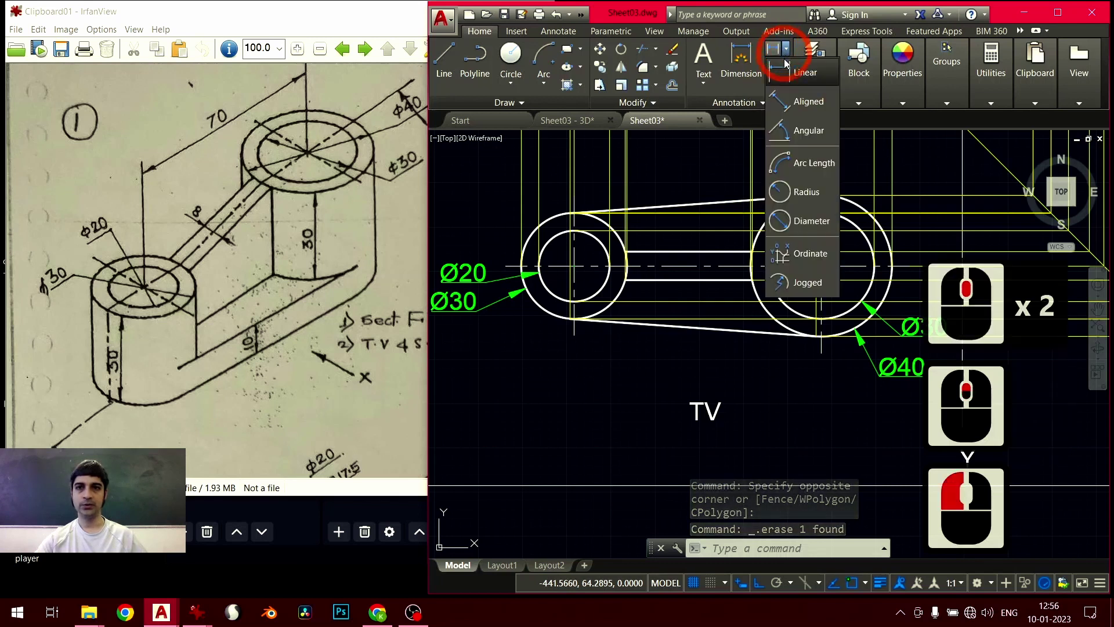
click(803, 220)
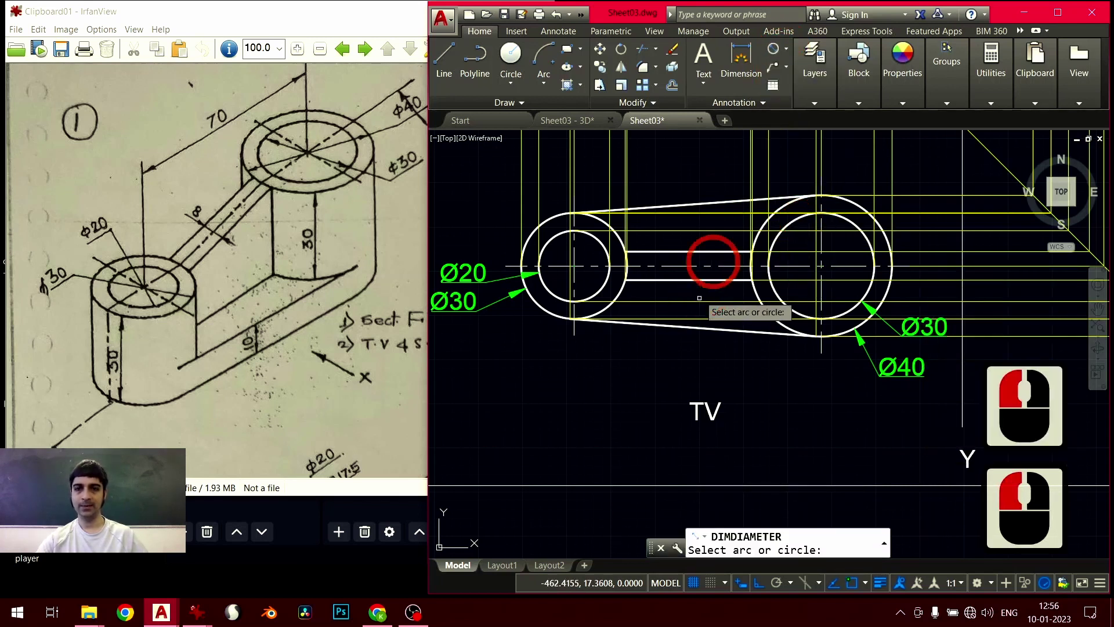
click(542, 307)
click(490, 386)
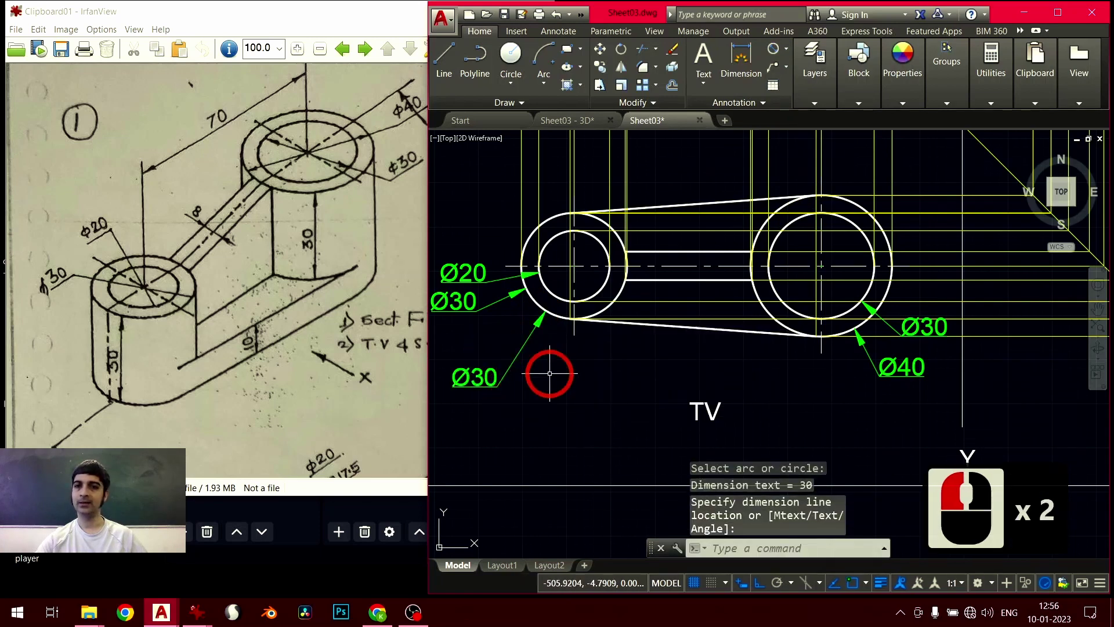
Erase the duplicate diameter dimension below the smaller cylinder's top view
click(550, 375)
click(492, 395)
key(Delete)
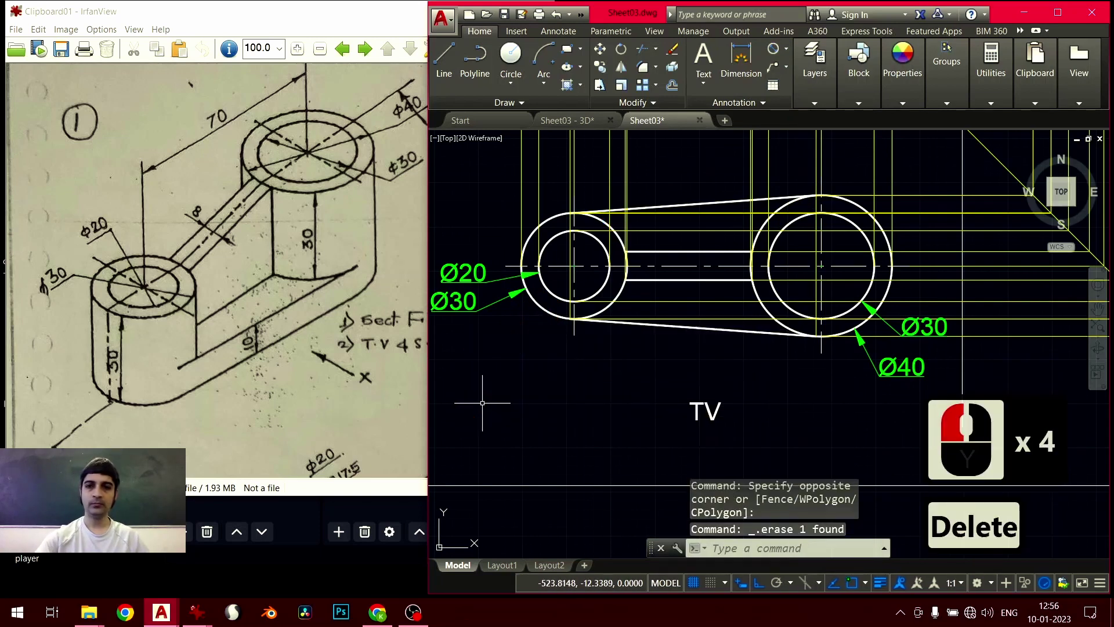
Examine the title block text of the upper sheet and the views of the lower, dimensioned sheet
middle_click(513, 394)
middle_click(513, 394)
middle_drag(652, 384, 656, 401)
scroll(657, 401, down, 1)
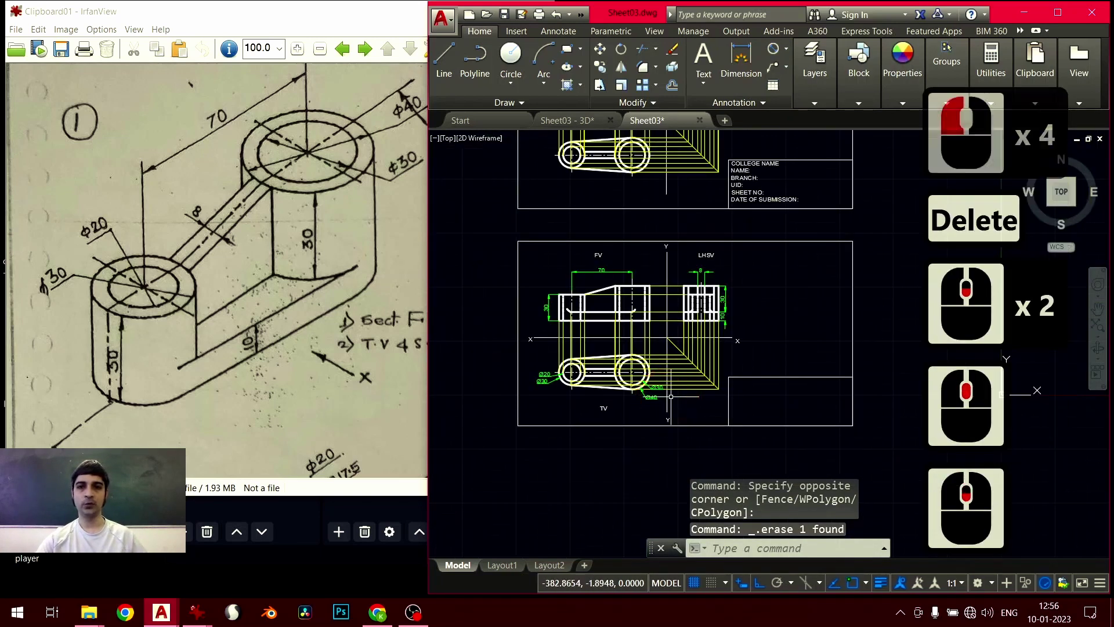
middle_drag(676, 365, 657, 397)
middle_drag(660, 301, 653, 443)
scroll(699, 354, up, 6)
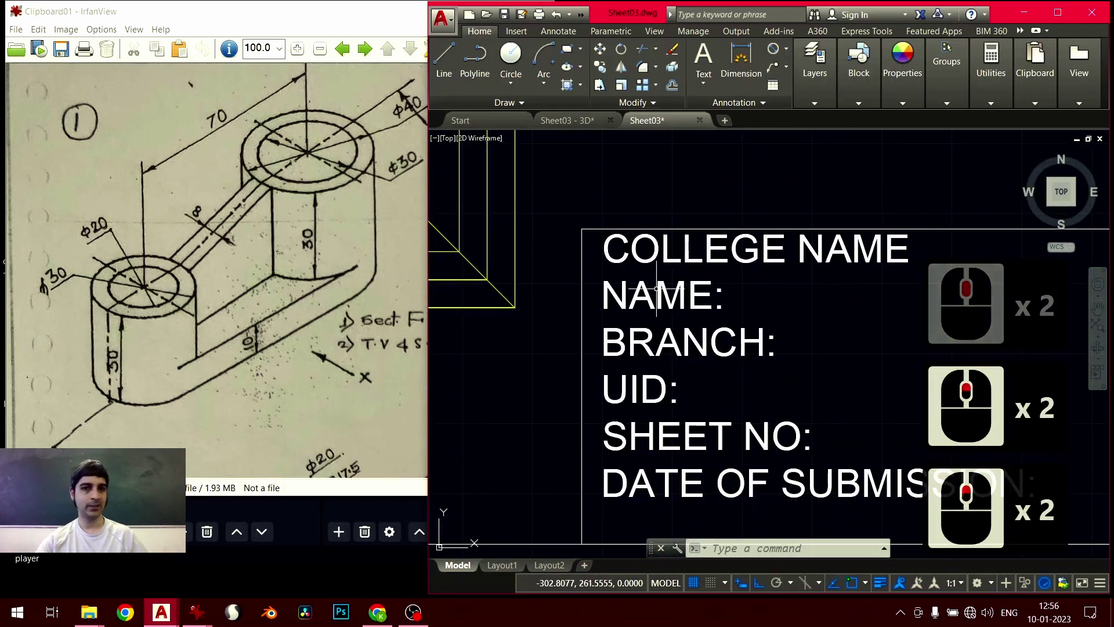
scroll(656, 319, down, 5)
mouse_move(690, 349)
middle_down()
mouse_move(748, 255)
mouse_move(722, 364)
mouse_move(807, 398)
mouse_move(775, 413)
middle_up()
scroll(691, 354, up, 2)
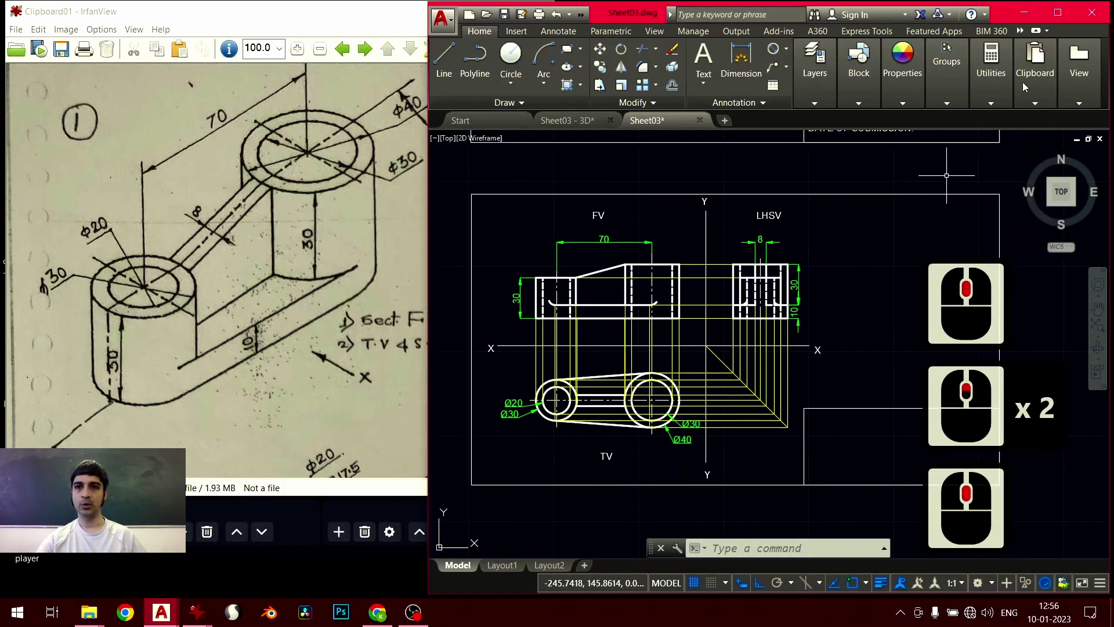
Maximize the drawing window and frame the dimensioned views of the lower sheet
click(1058, 13)
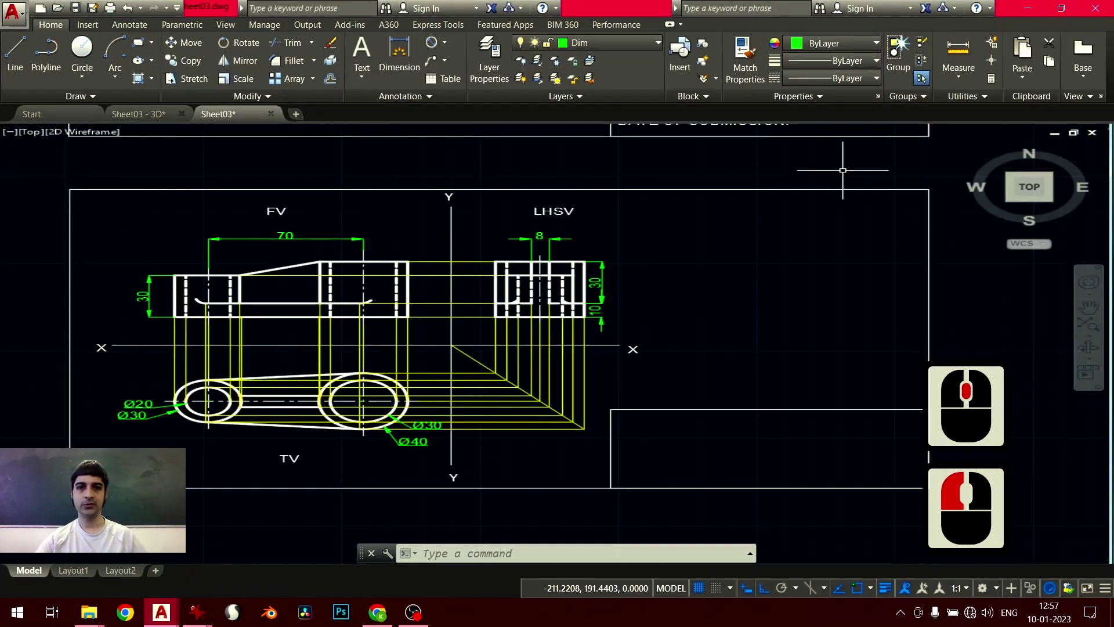
scroll(489, 350, up, 2)
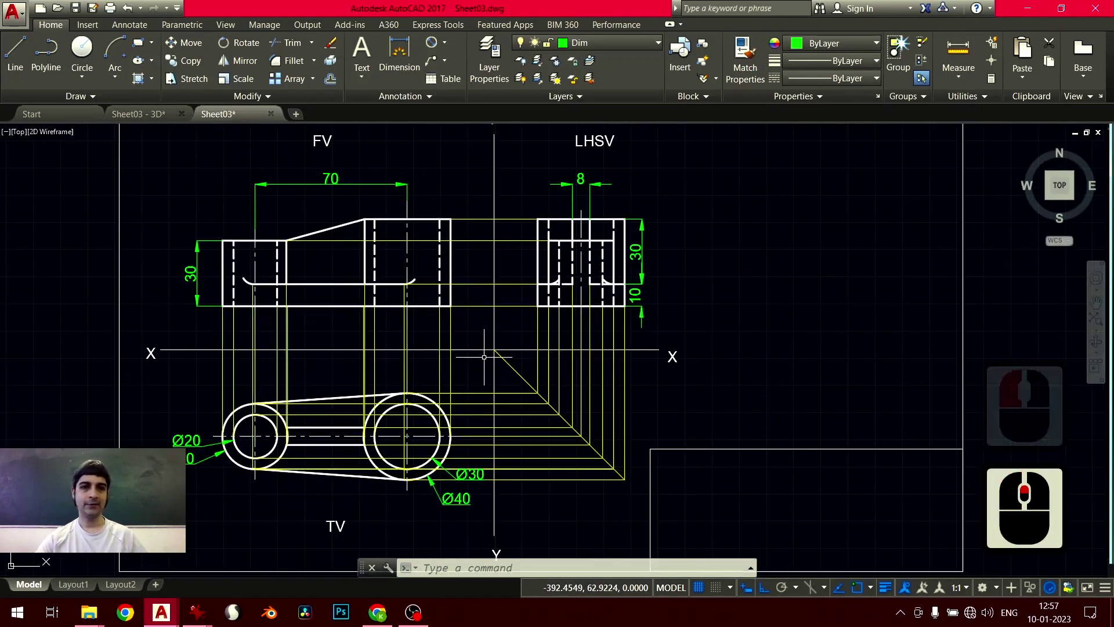
mouse_move(439, 253)
middle_down()
mouse_move(462, 262)
mouse_move(387, 206)
middle_up()
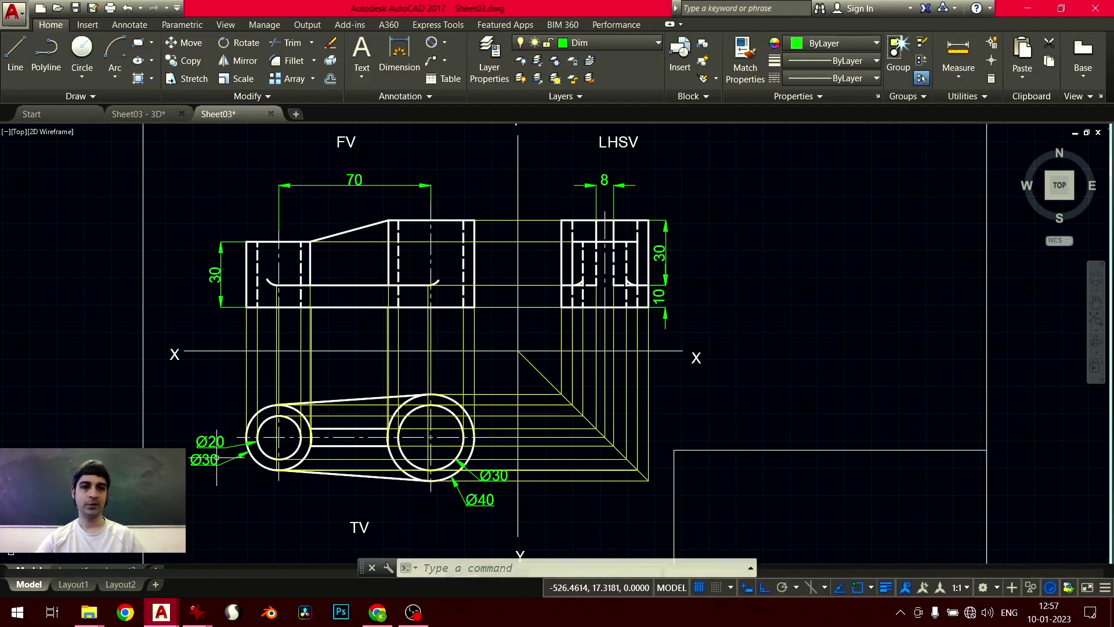
Check the handwritten reference sketch in IrfanView and return to the drawing in AutoCAD
key(alt+Tab)
key(alt+Tab)
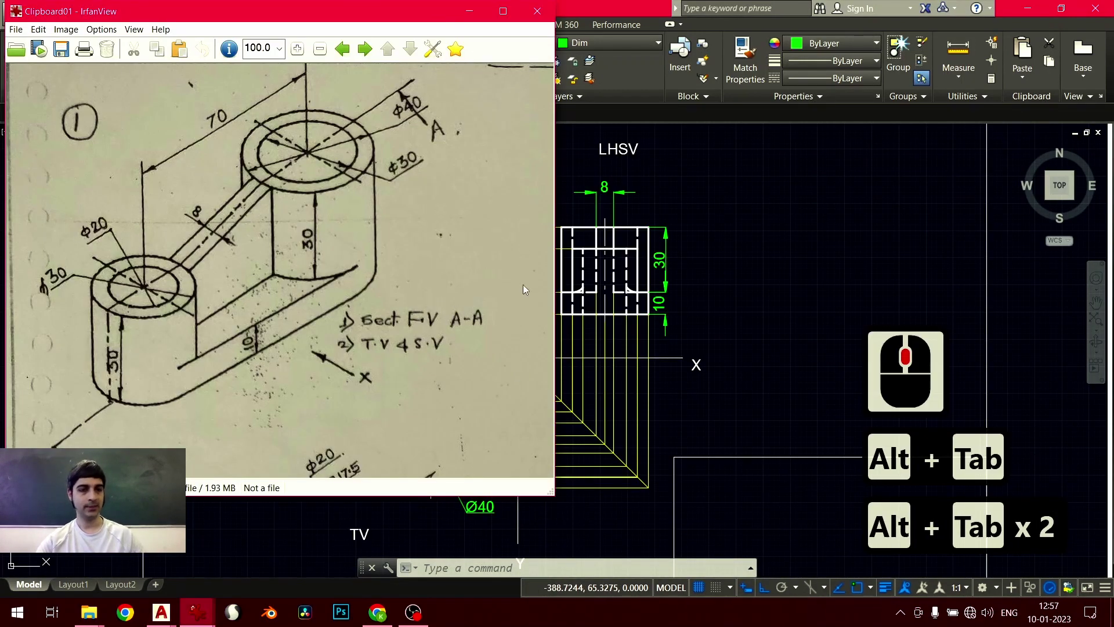
key(alt+Tab)
click(749, 331)
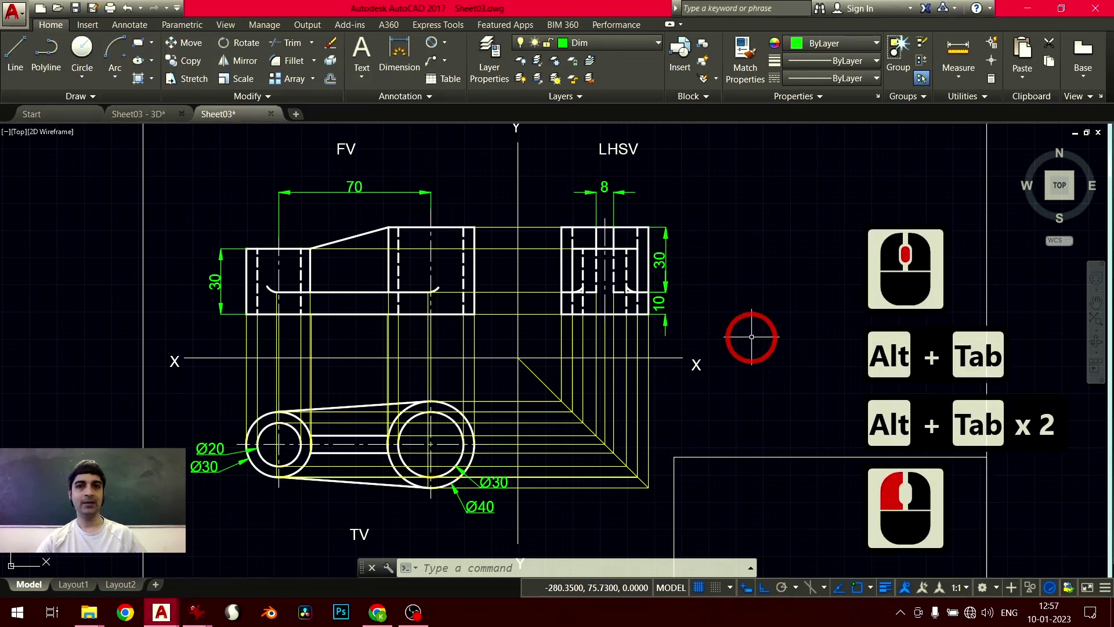
click(750, 333)
double_click(747, 325)
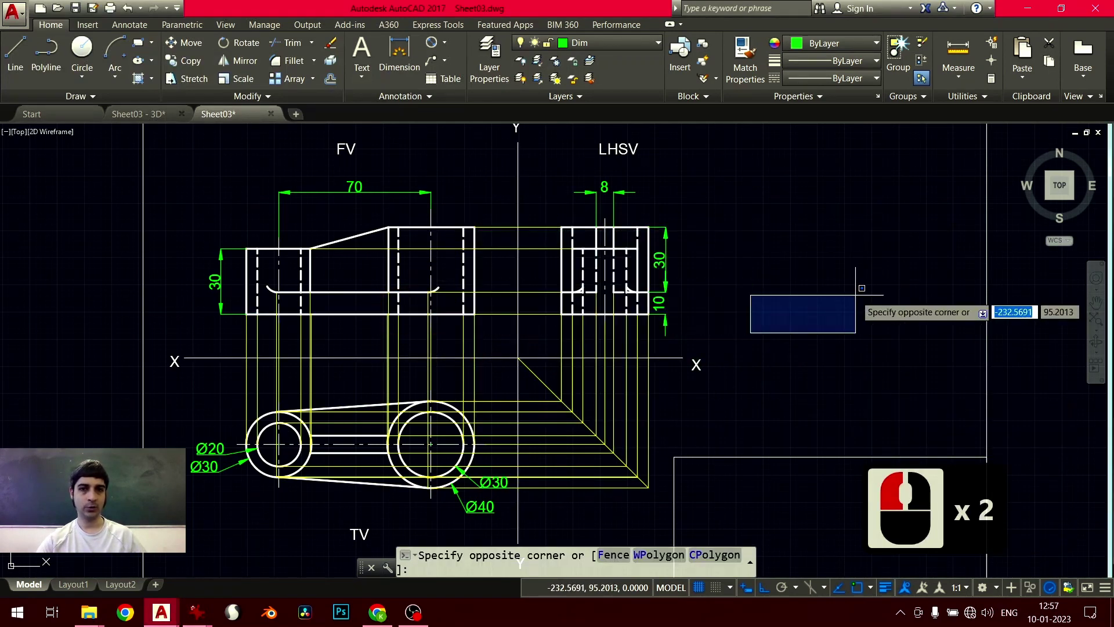
click(856, 295)
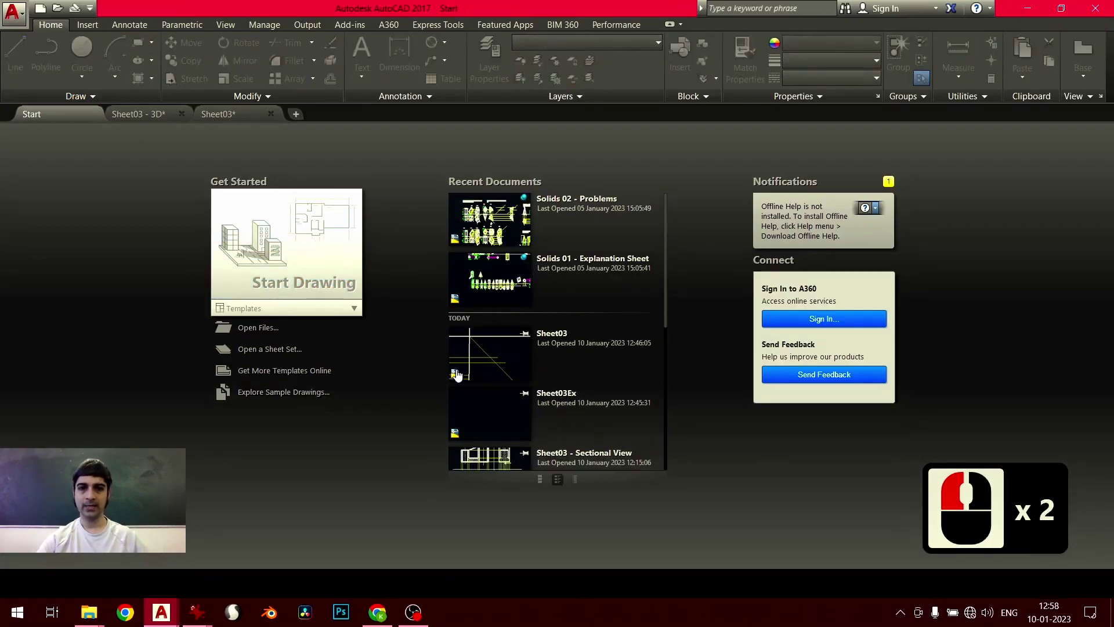
Open the recent drawing Sheet03 - Sectional View and frame its three projected views
scroll(531, 364, down, 2)
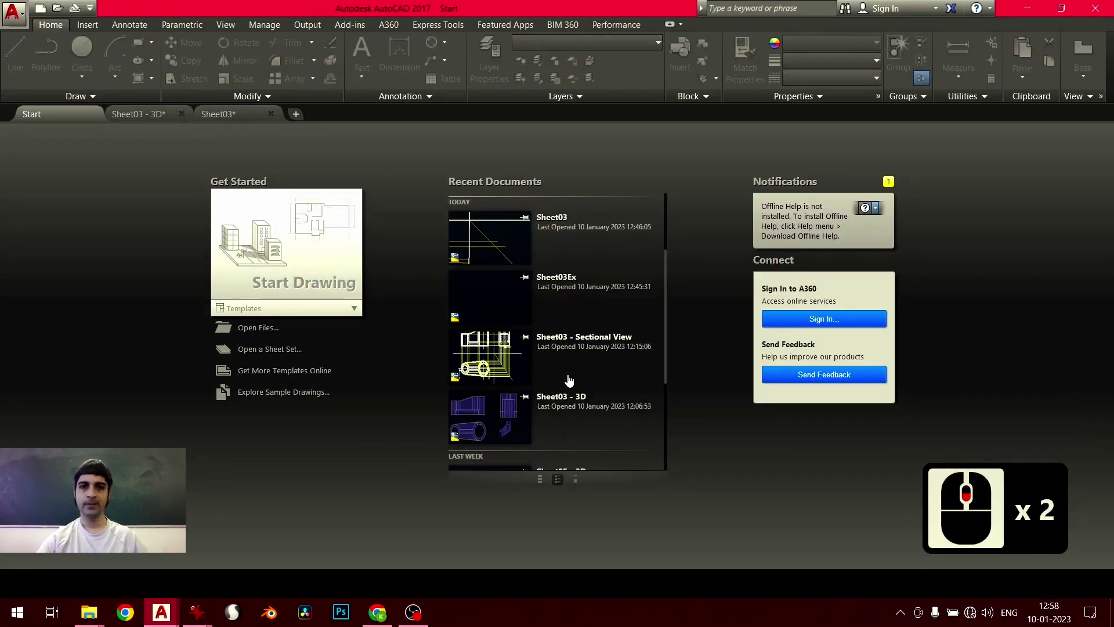
click(501, 356)
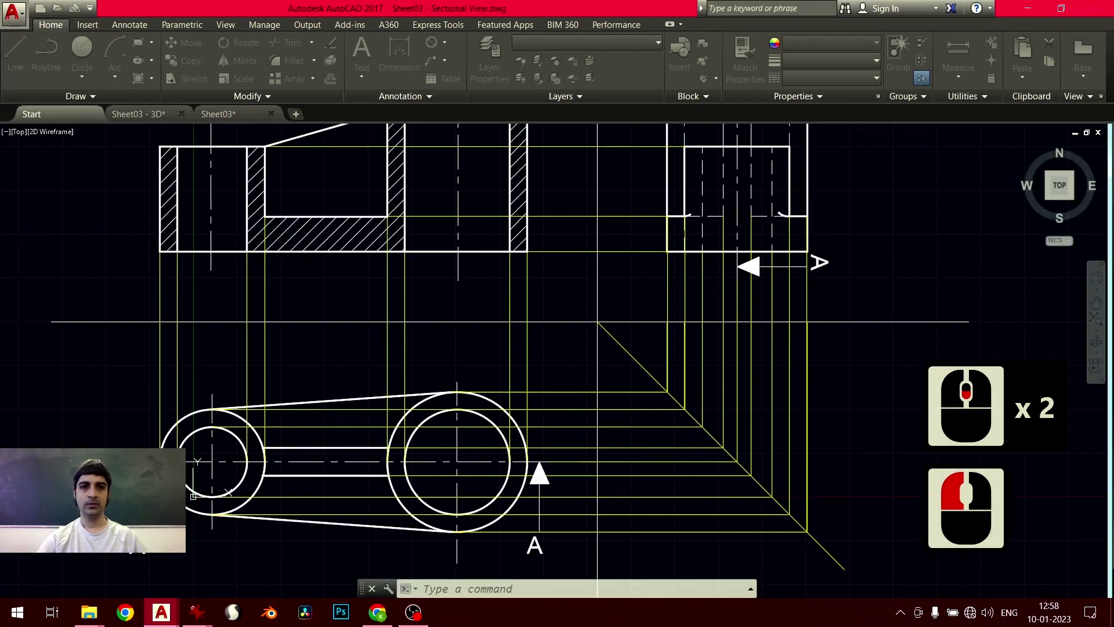
middle_click(534, 330)
middle_click(535, 331)
middle_click(511, 334)
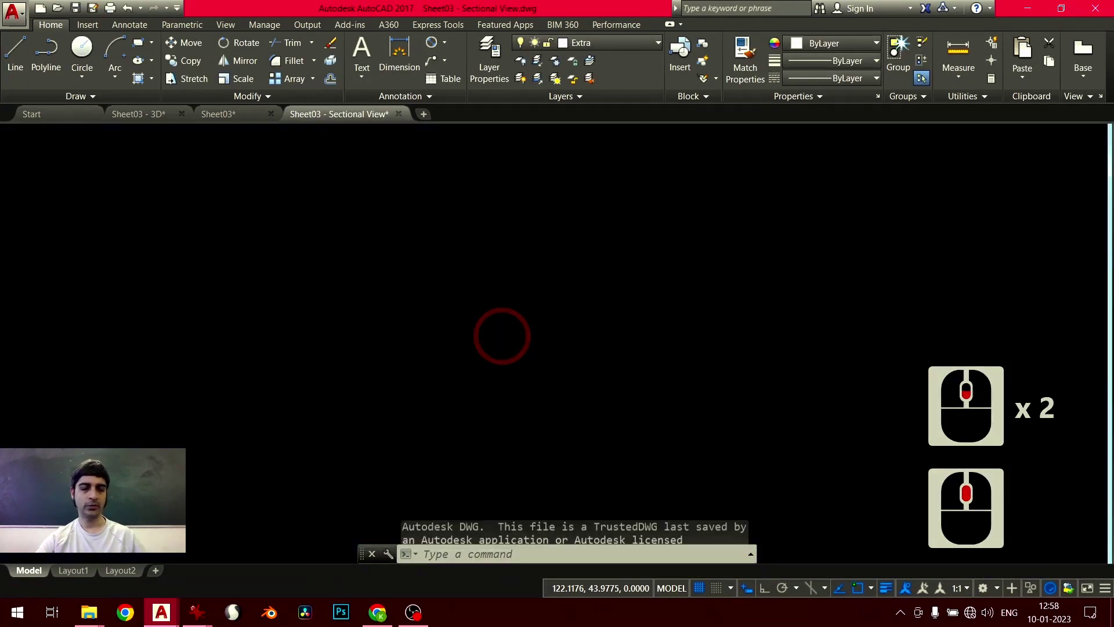
middle_click(502, 336)
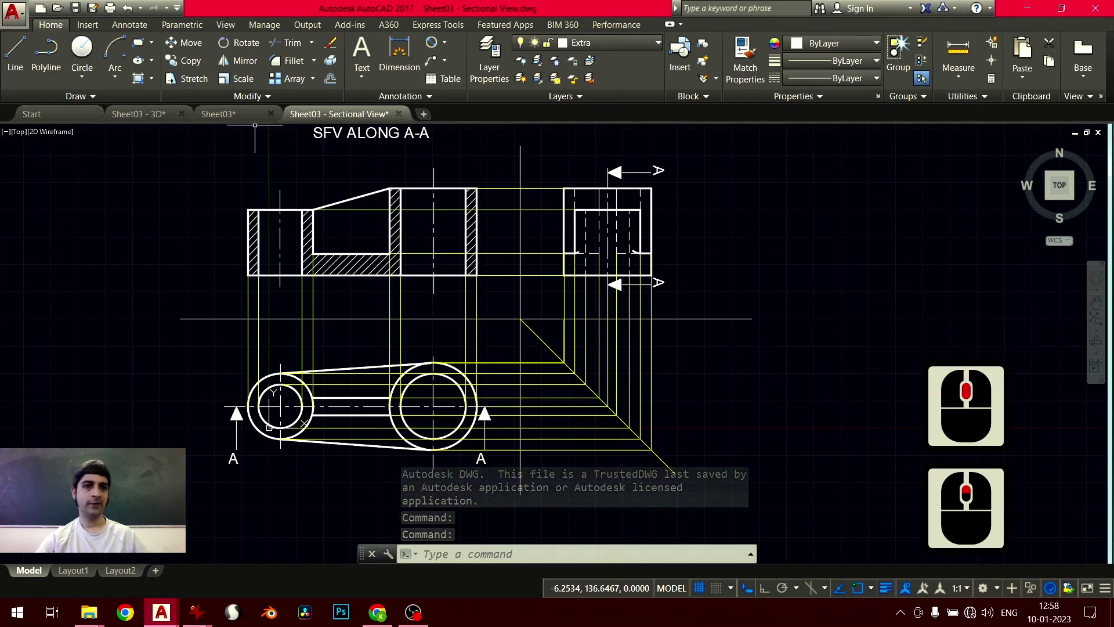
mouse_move(250, 115)
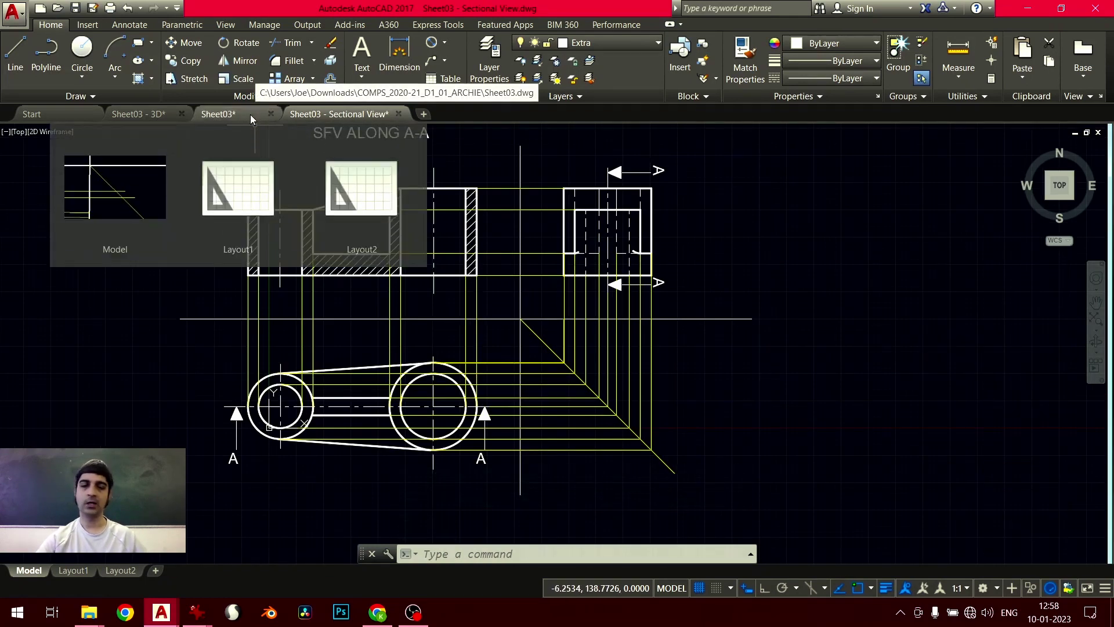
Start the Slice command on the bracket solid in the Top viewport of the Sheet03 - 3D drawing
click(135, 115)
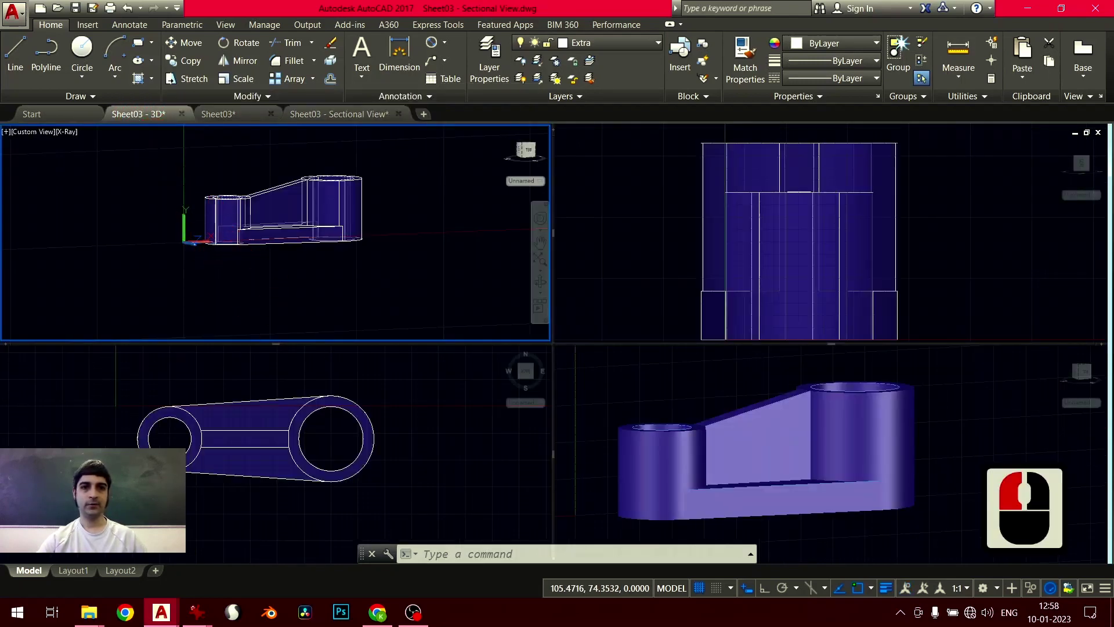
click(598, 422)
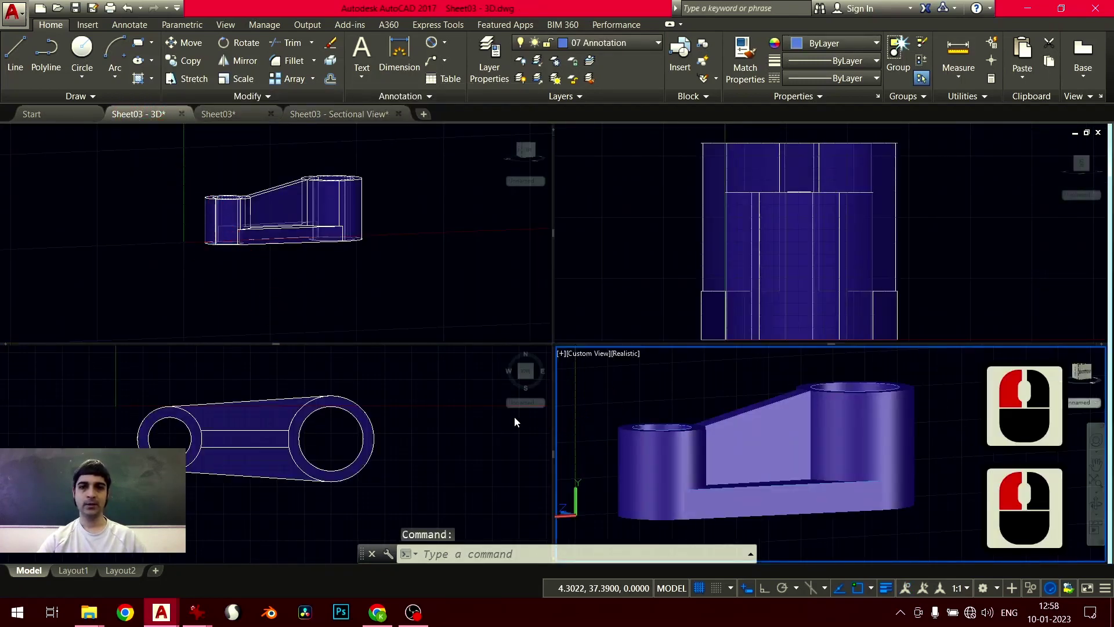
click(157, 377)
middle_click(229, 427)
middle_click(228, 428)
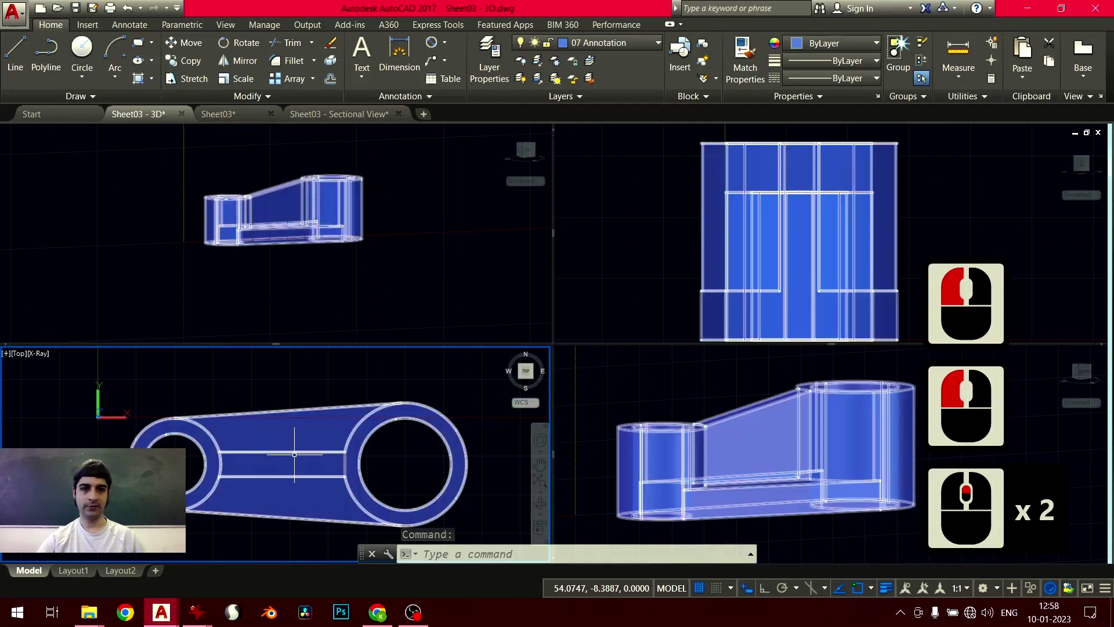
middle_drag(294, 454, 232, 424)
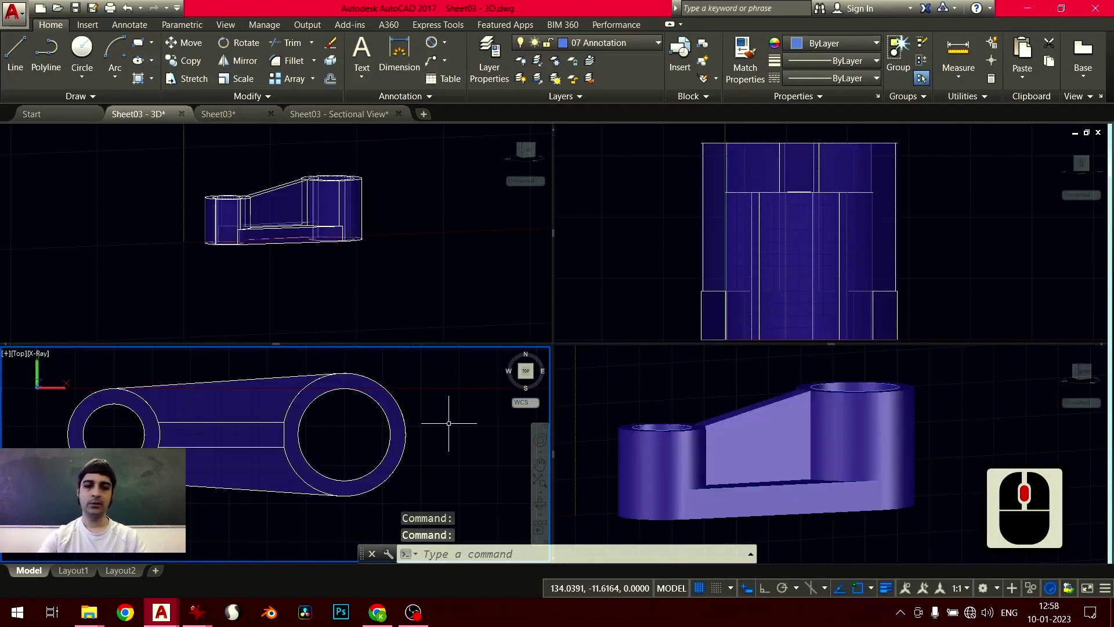
text(slice:)
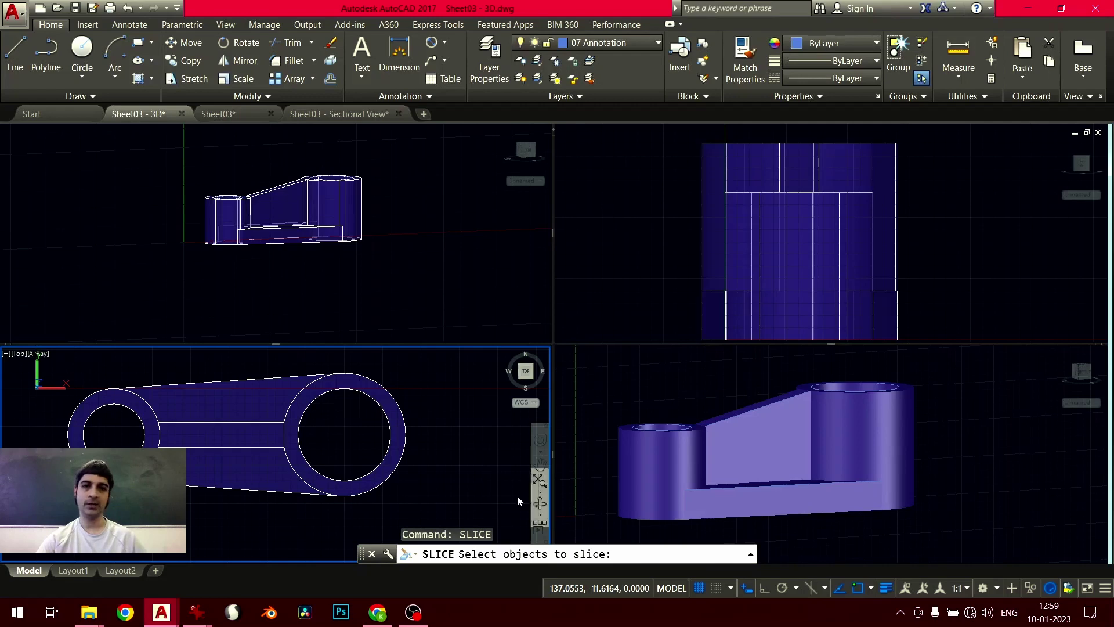
click(214, 440)
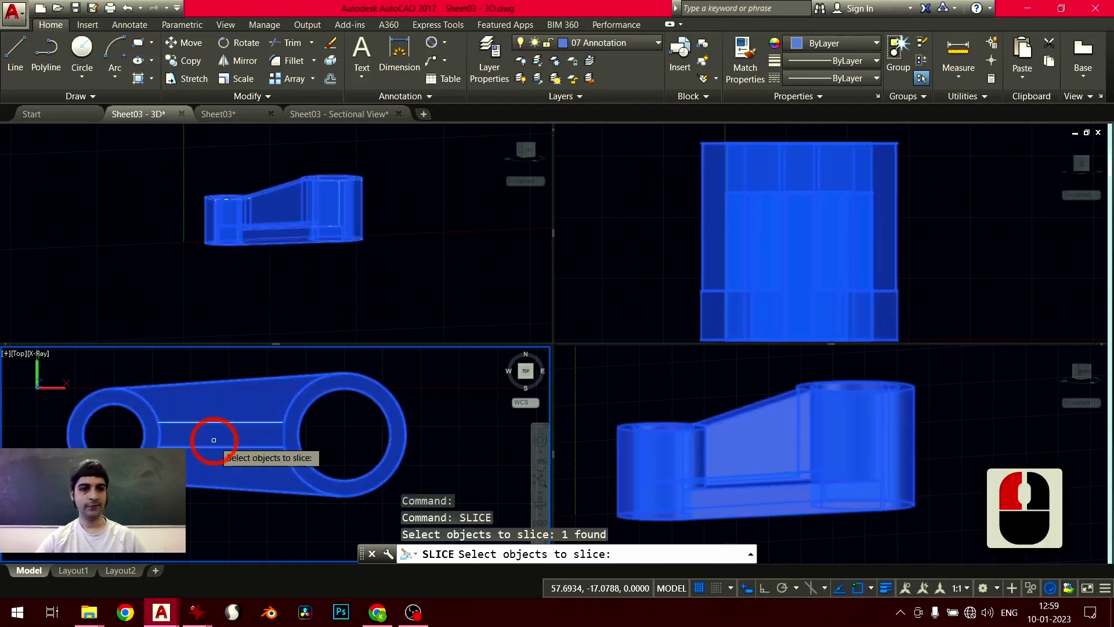
key(Return)
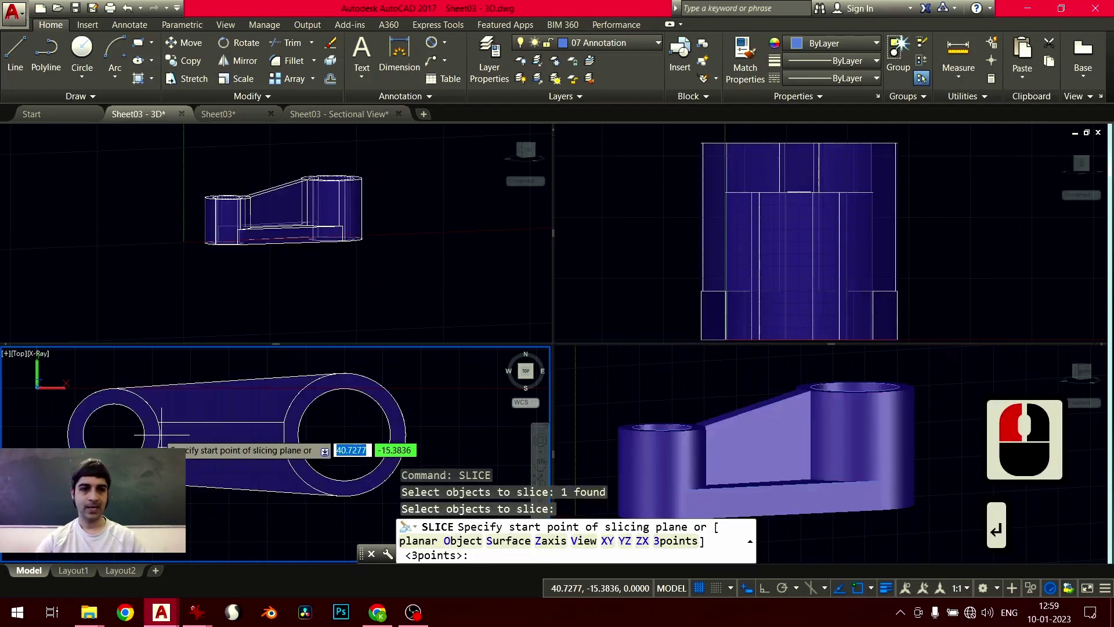
Check the section line A-A on the handwritten sketch in IrfanView and return to the 3D drawing in AutoCAD
key(alt+Tab)
key(alt+Tab)
key(alt+Tab)
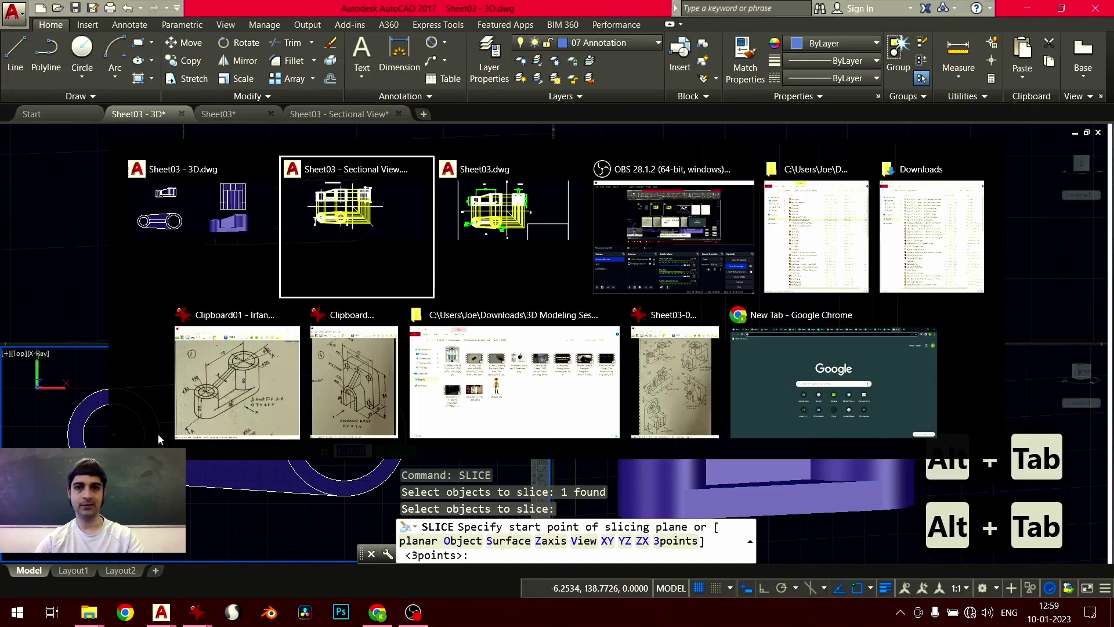
key(alt+Tab)
key(alt+Tab)
key(alt+Tab)
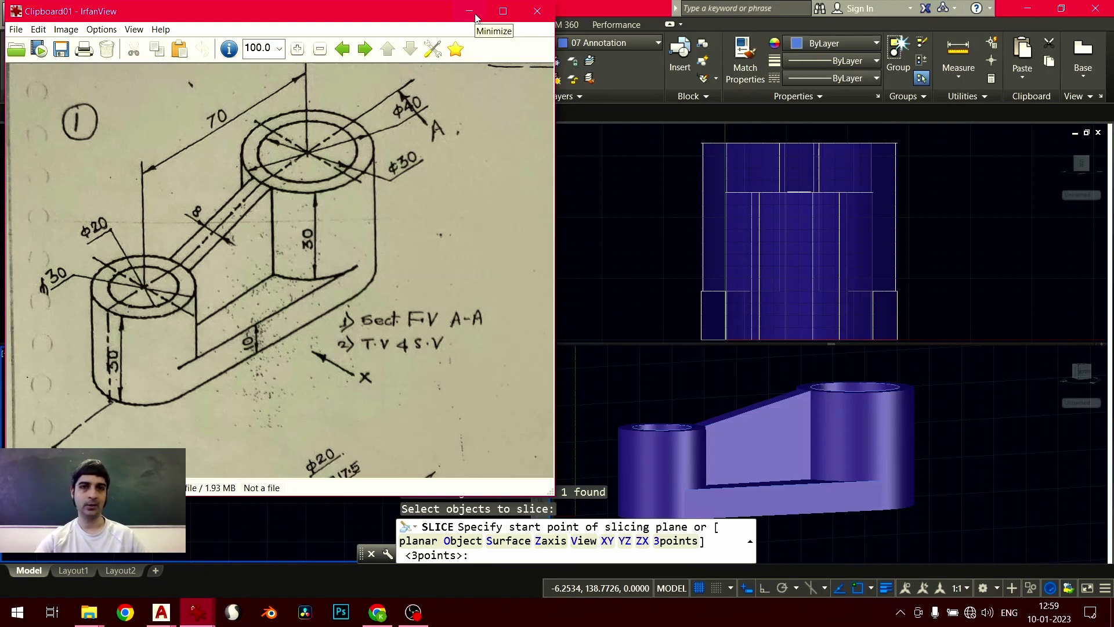
click(470, 12)
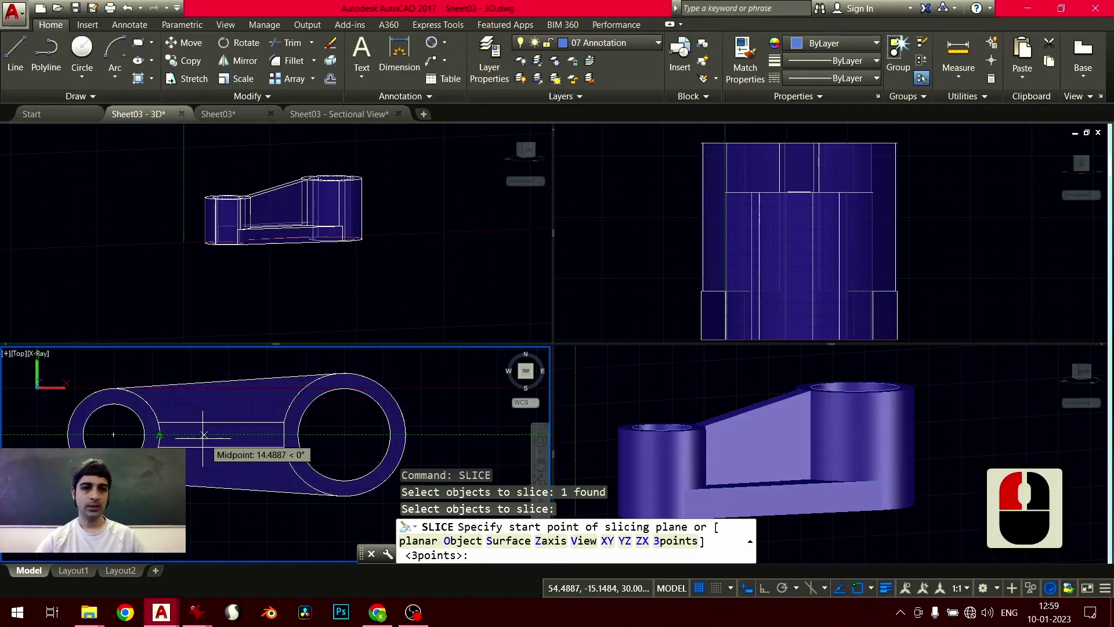
Slice the bracket lengthwise along its centreline through the midpoints of the rib's two ends, keeping the rear half
click(160, 434)
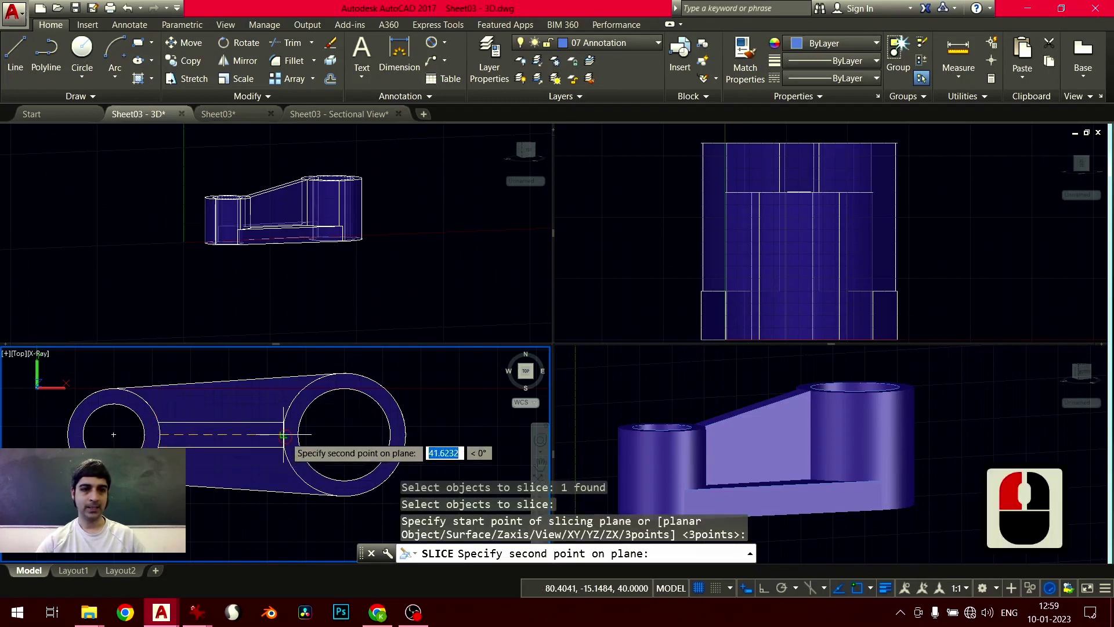
click(284, 435)
click(261, 398)
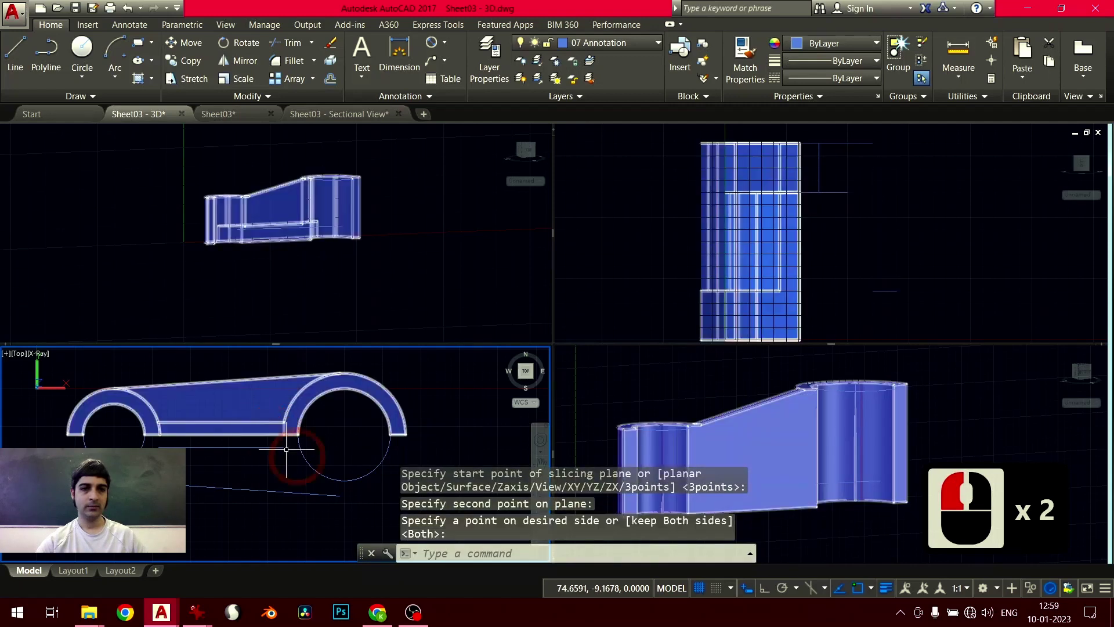
scroll(335, 463, up, 2)
scroll(545, 438, down, 2)
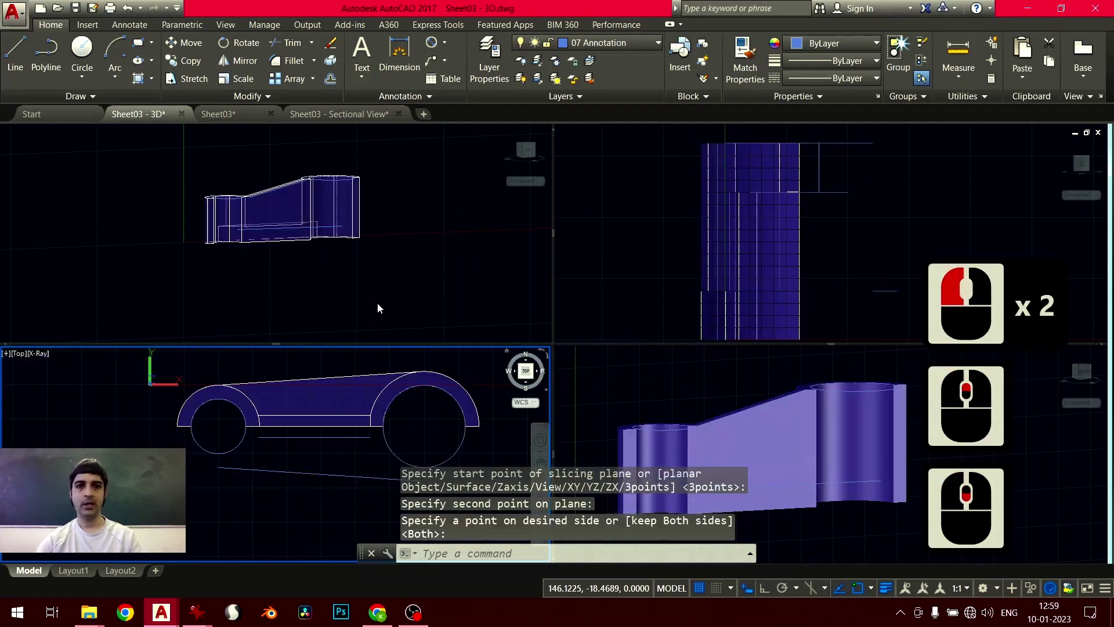
Set the Realistic viewport to the Front view and frame the cut face of the sliced bracket
click(358, 287)
click(608, 380)
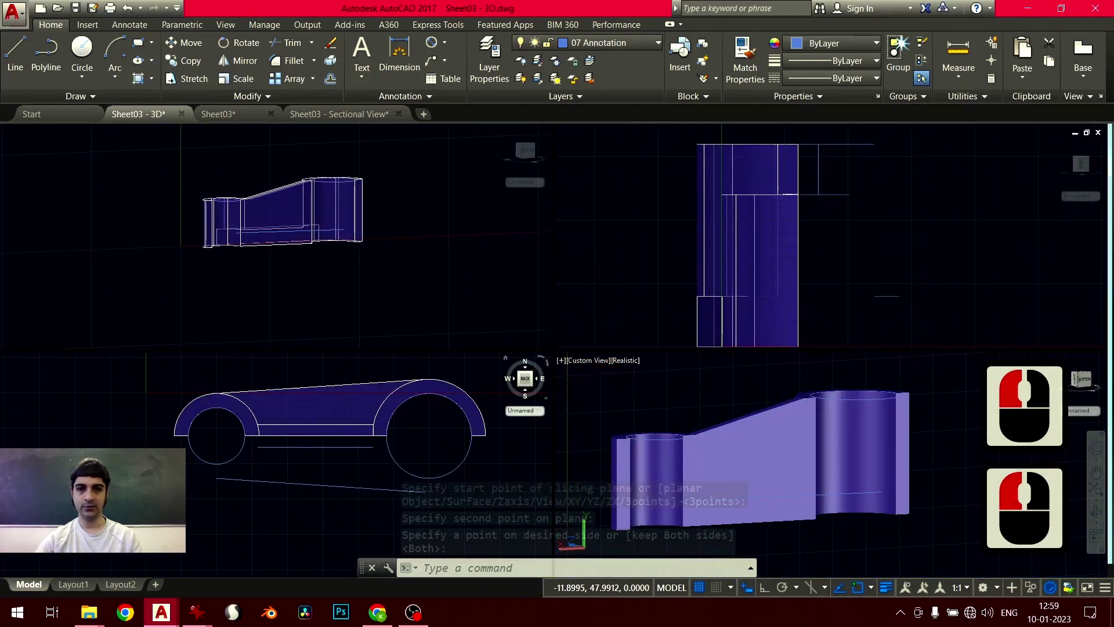
click(595, 360)
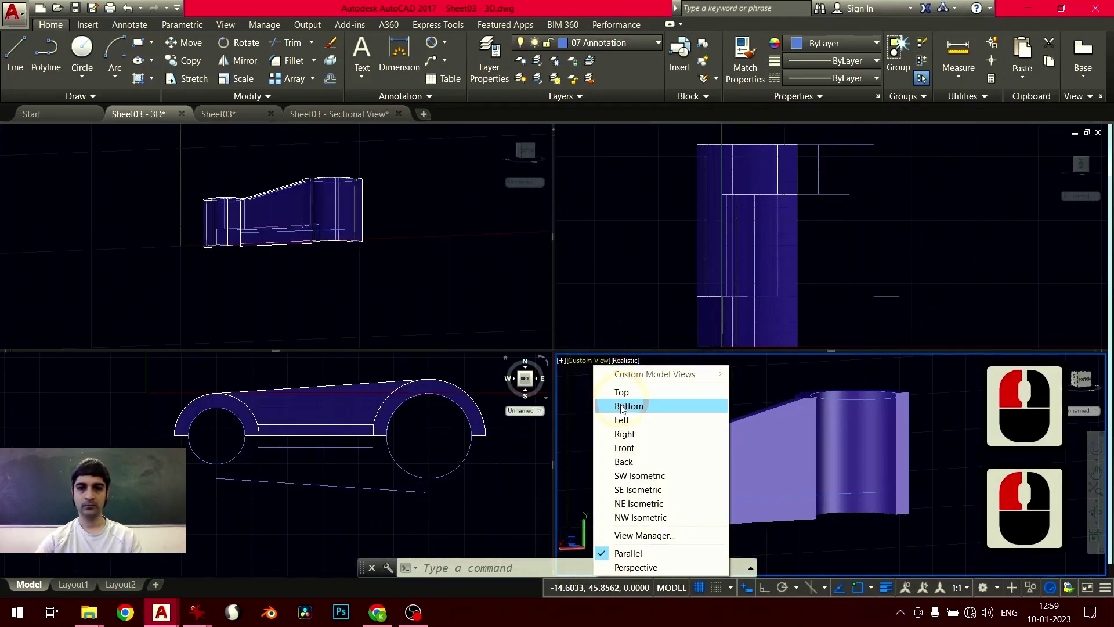
click(627, 447)
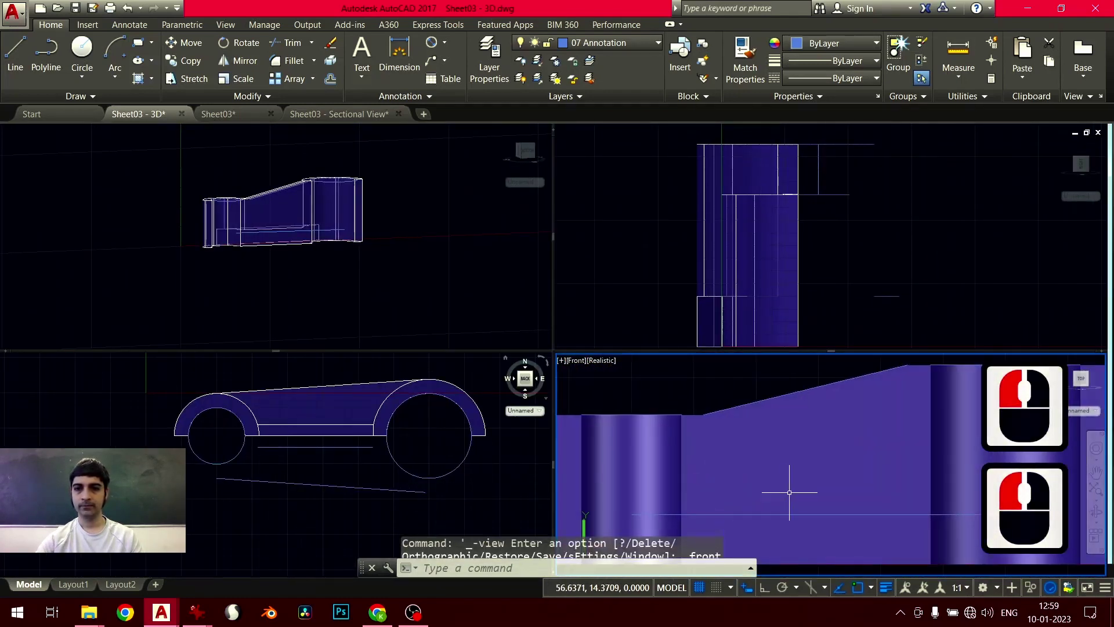
scroll(786, 475, down, 3)
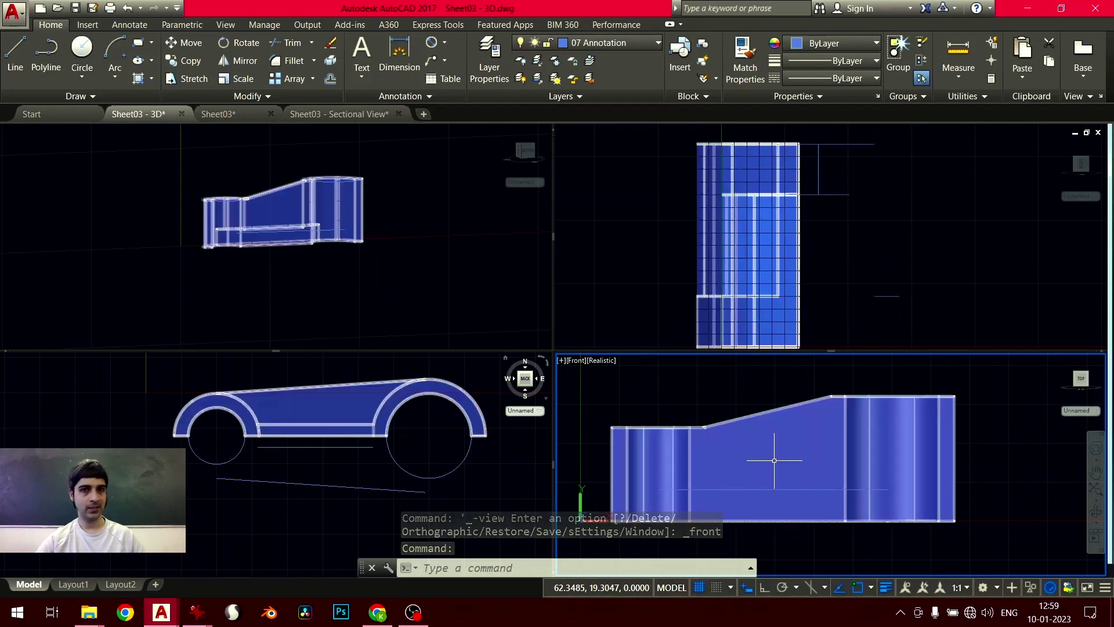
Erase the existing hatch from the sectional front view in the Sheet03 - Sectional View drawing
click(374, 117)
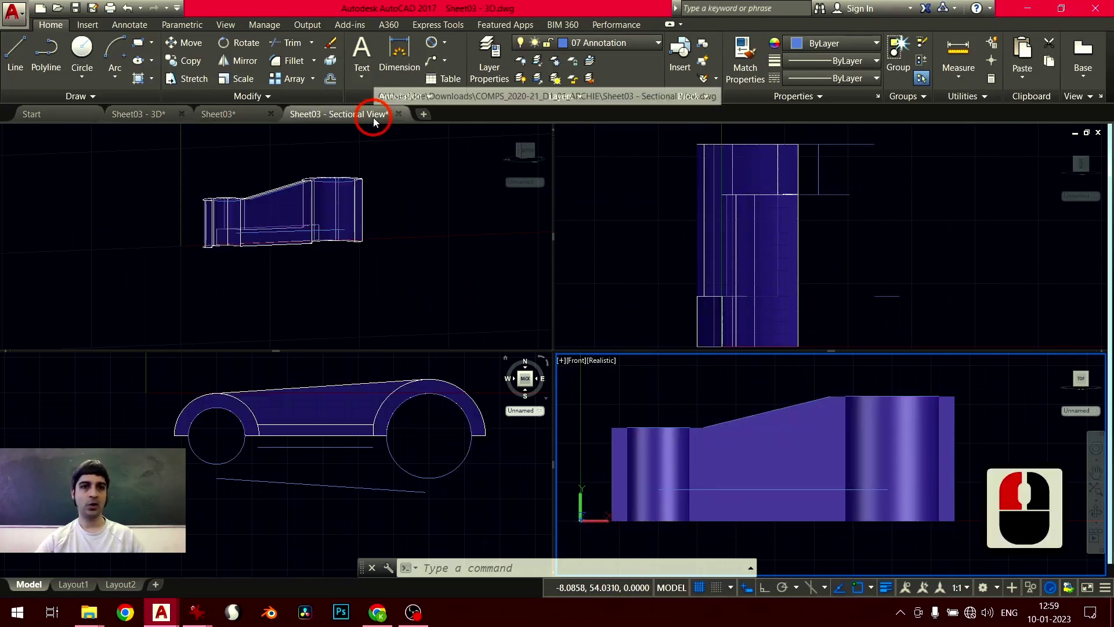
scroll(356, 271, up, 4)
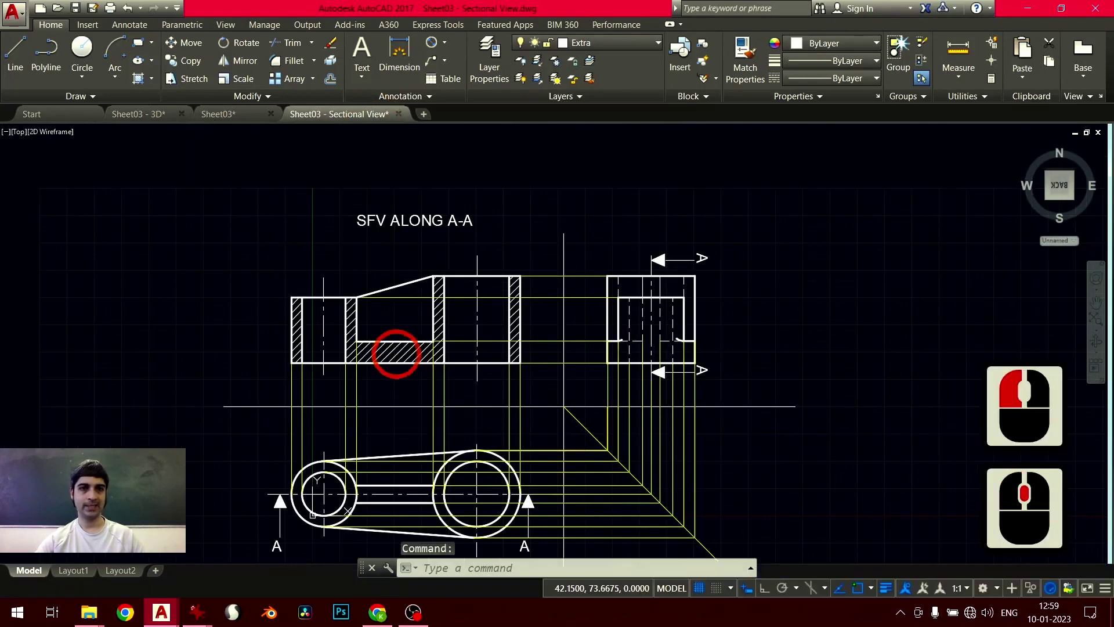
middle_drag(380, 339, 377, 391)
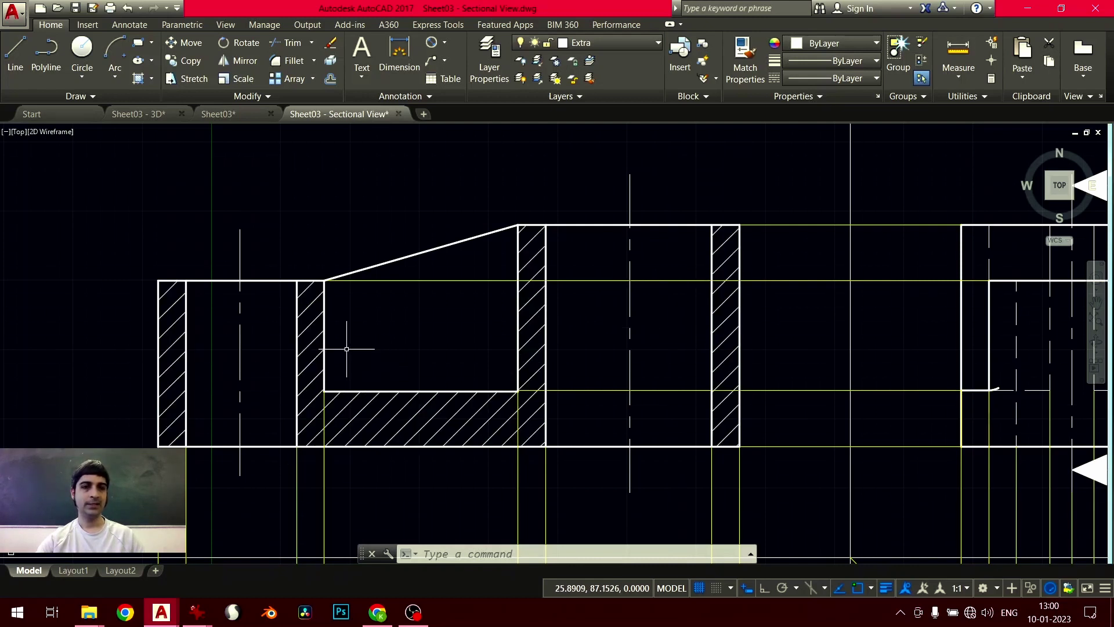
mouse_move(310, 325)
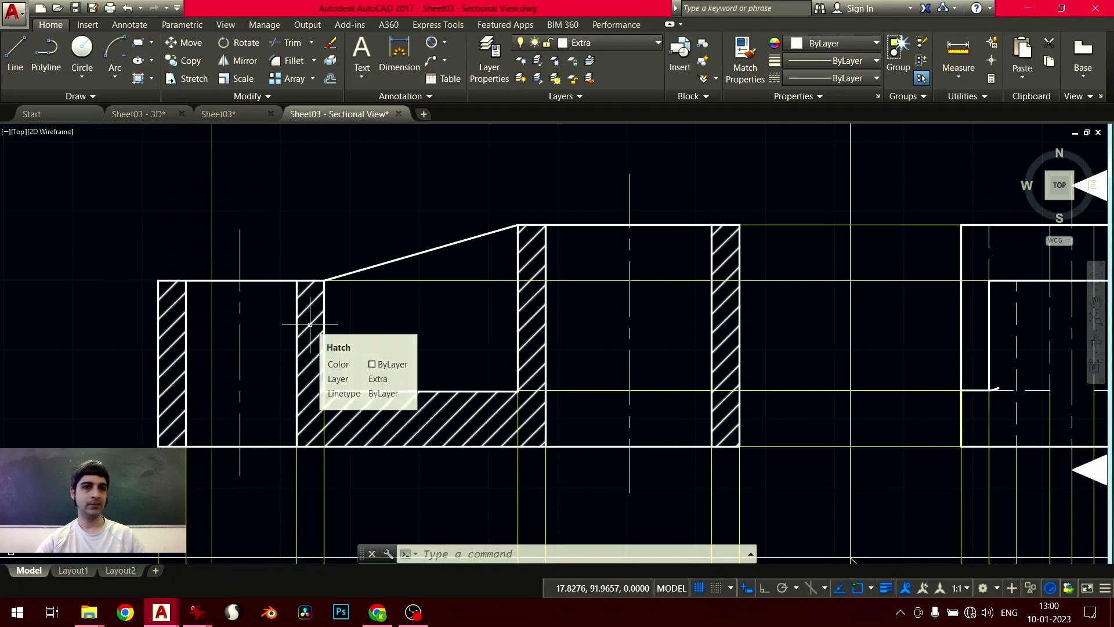
click(310, 325)
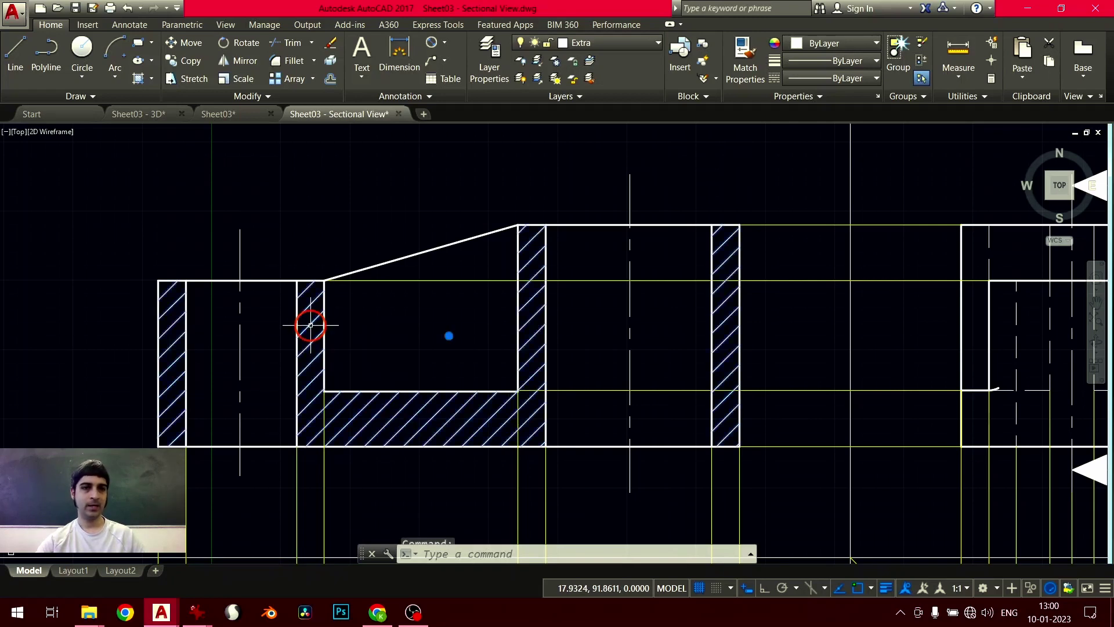
key(Delete)
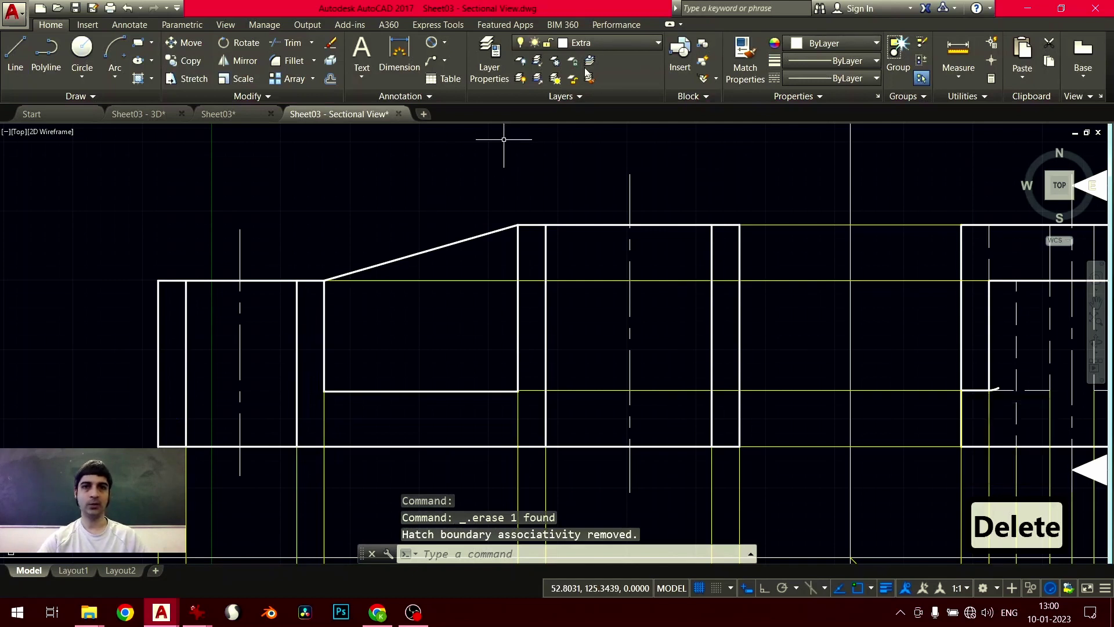
Turn off the Projections layer and make the Object layer current
click(604, 43)
click(526, 164)
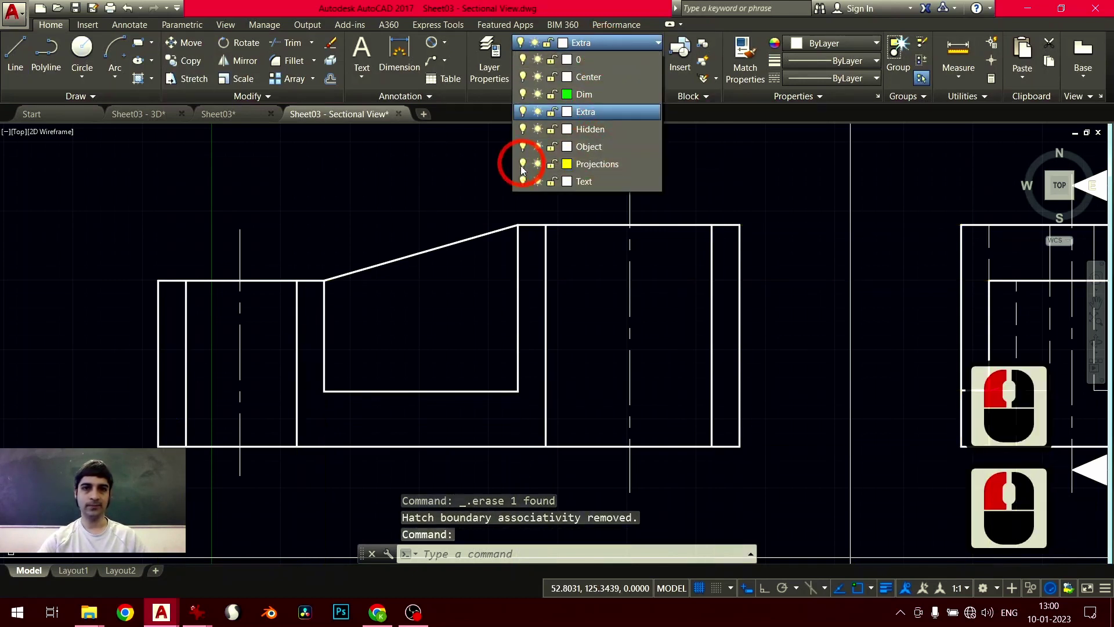
click(590, 149)
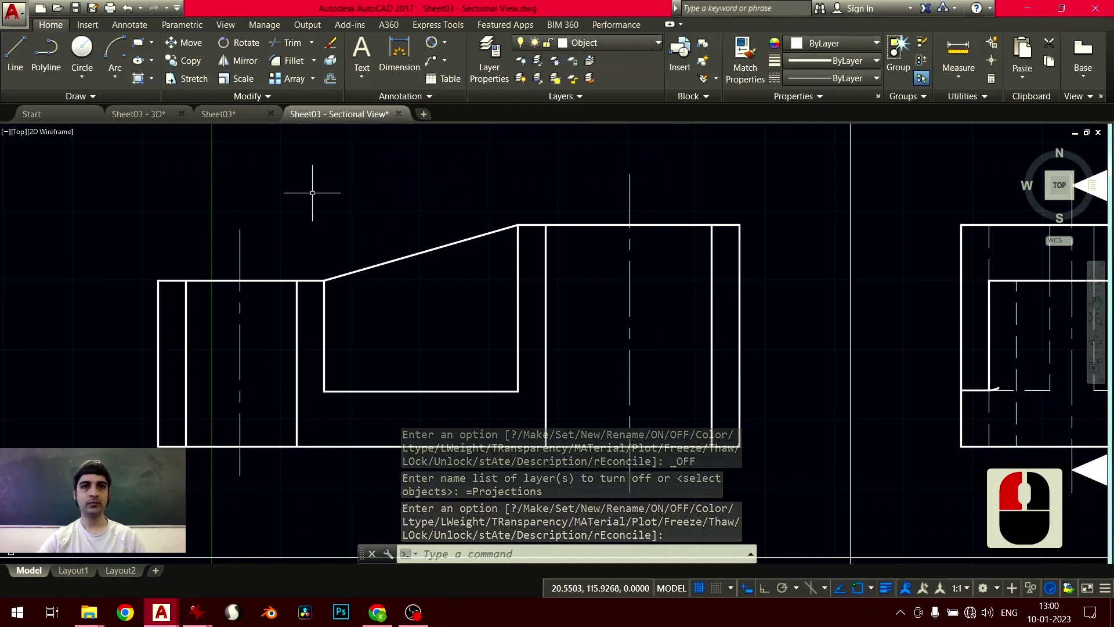
Start a hatch for the sectional front view with the ANSI31 pattern
text(hatch)
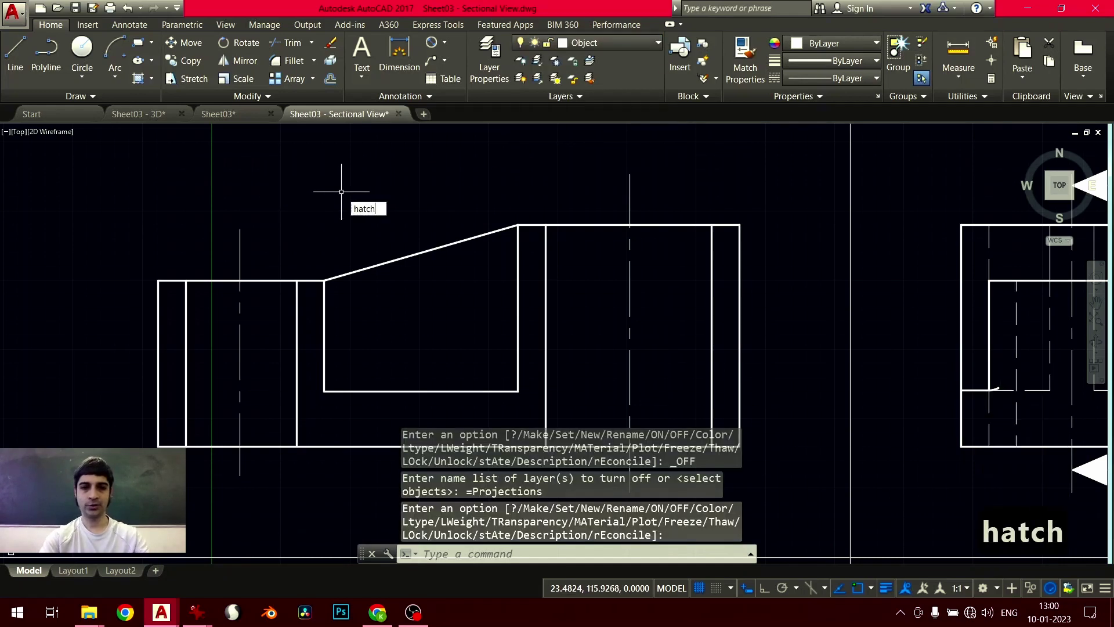
key(Return)
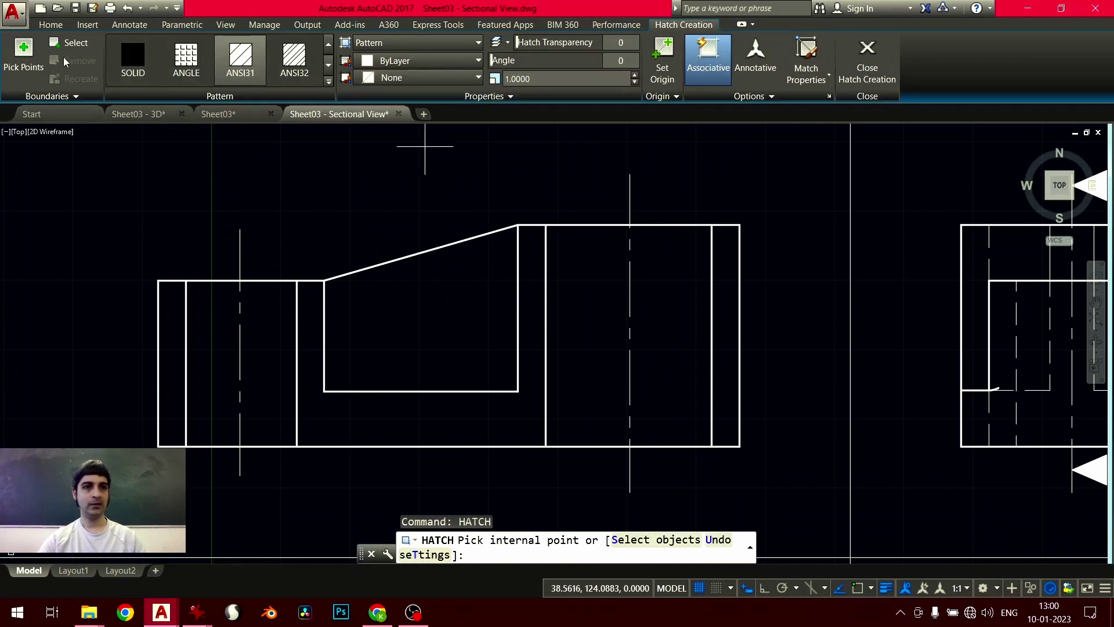
click(188, 58)
click(328, 65)
click(328, 65)
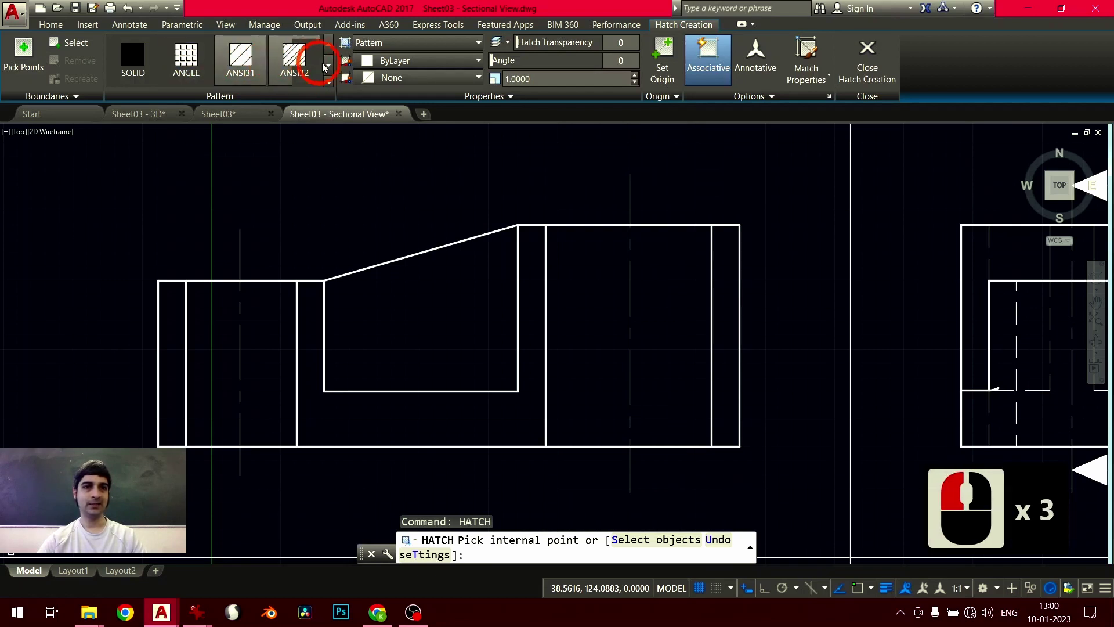
click(328, 65)
click(329, 65)
click(328, 65)
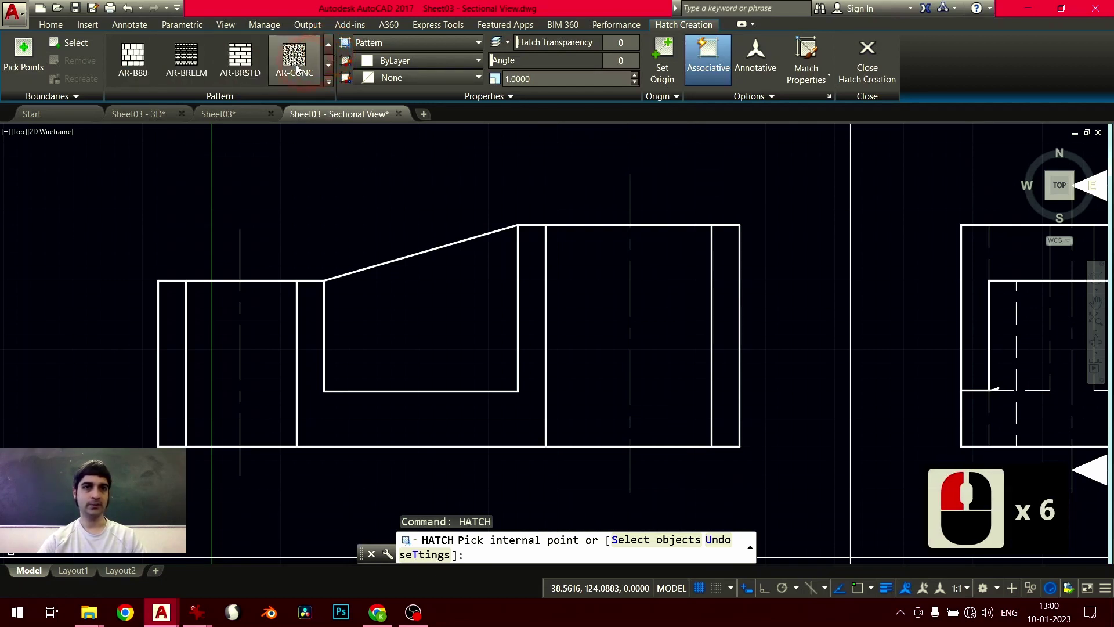
click(240, 57)
click(202, 65)
click(329, 43)
click(329, 43)
click(328, 43)
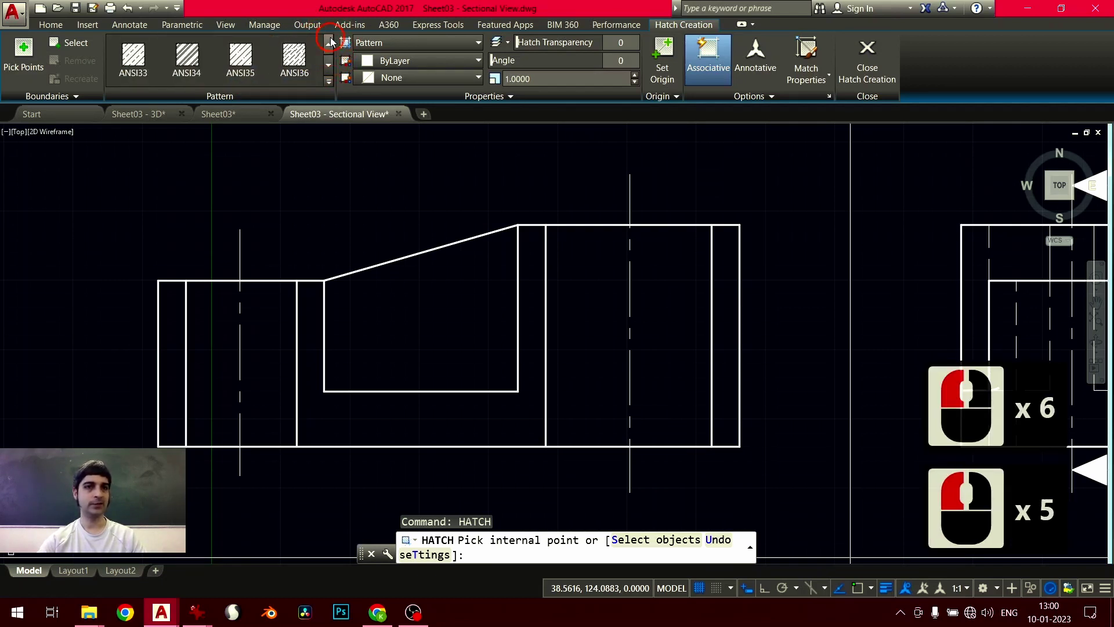
click(329, 43)
click(242, 58)
click(241, 58)
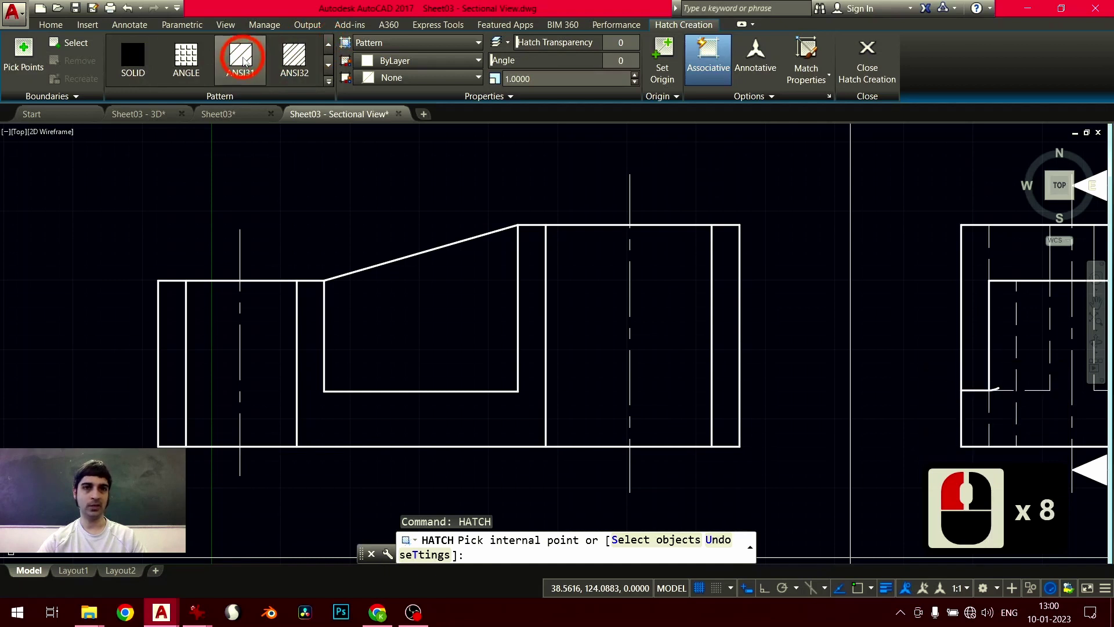
click(535, 78)
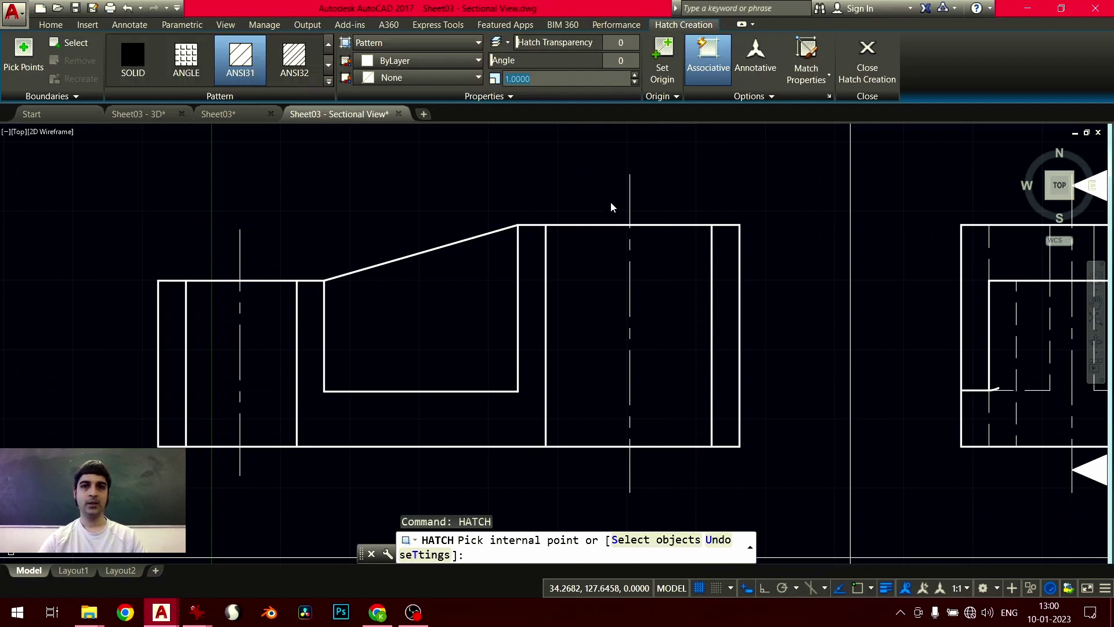
Pick the cut areas to hatch: both cylinders' outer walls and the connected inner walls with the base, leaving the rib and bores unhatched
click(723, 274)
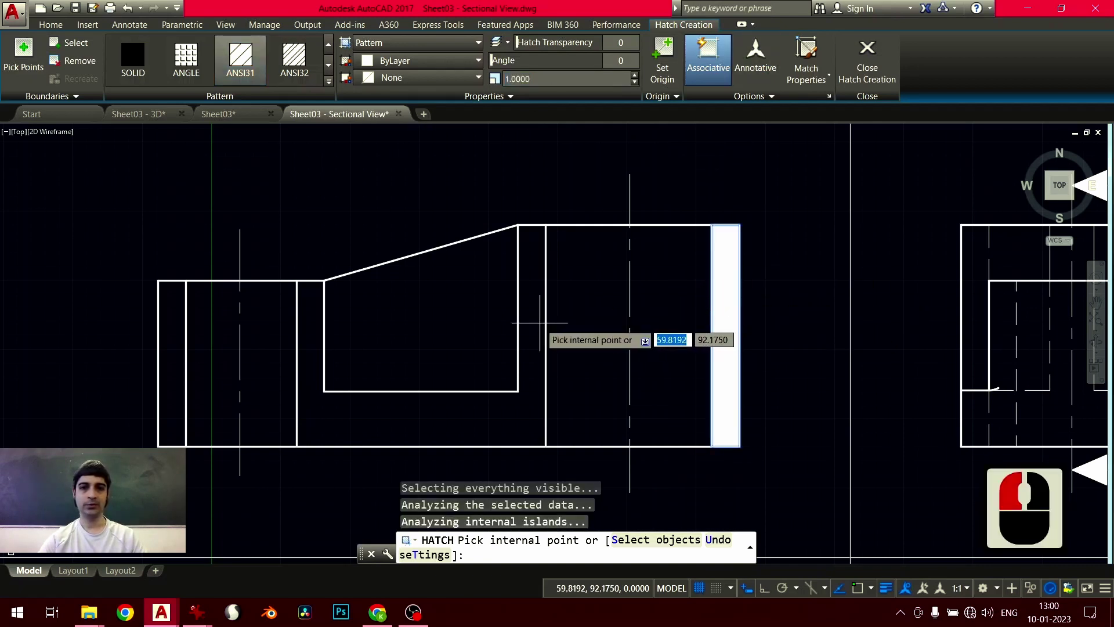
click(537, 320)
click(174, 349)
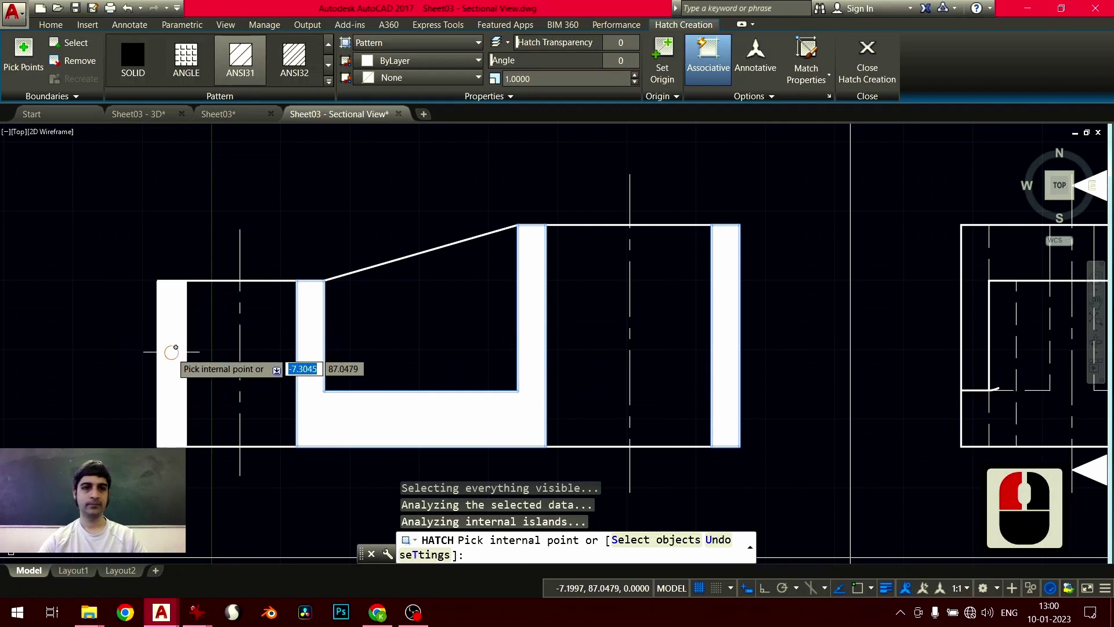
click(177, 339)
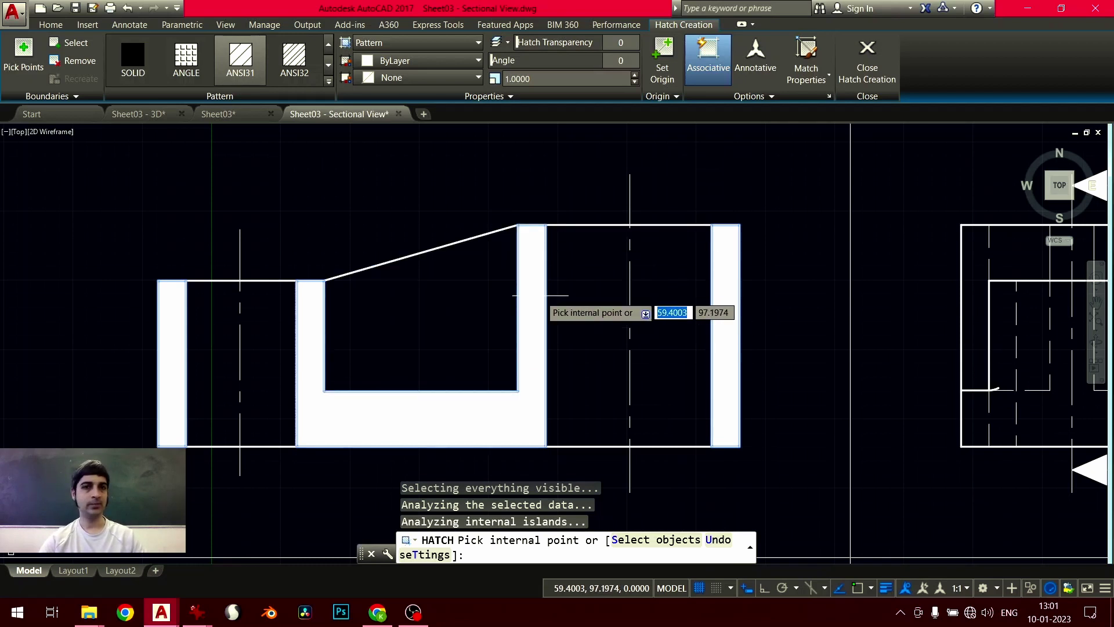
scroll(542, 288, up, 10)
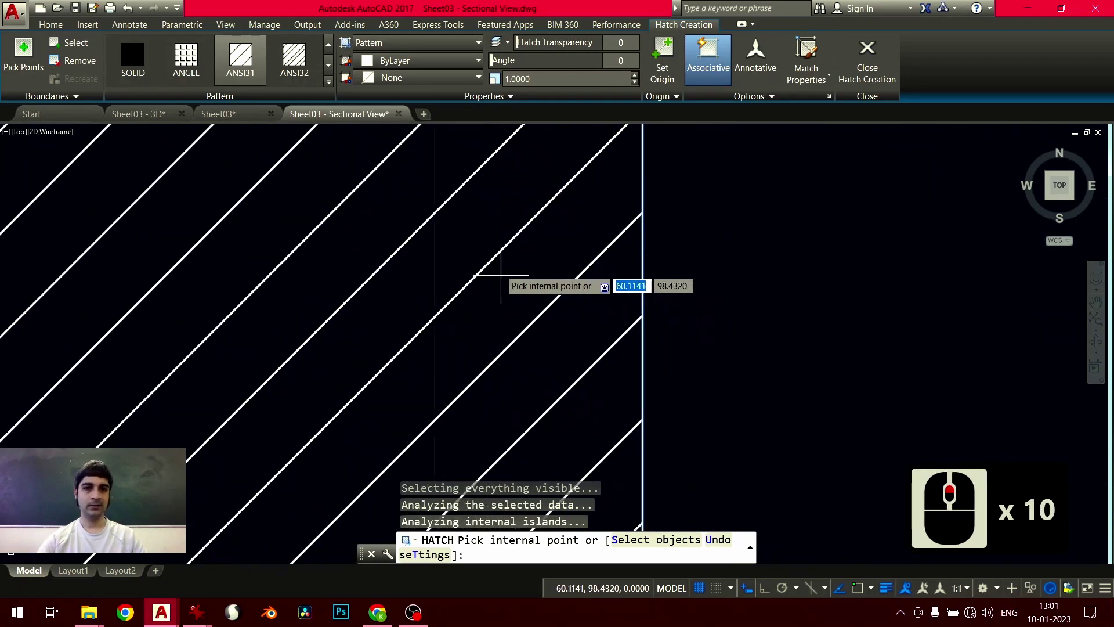
scroll(495, 254, down, 12)
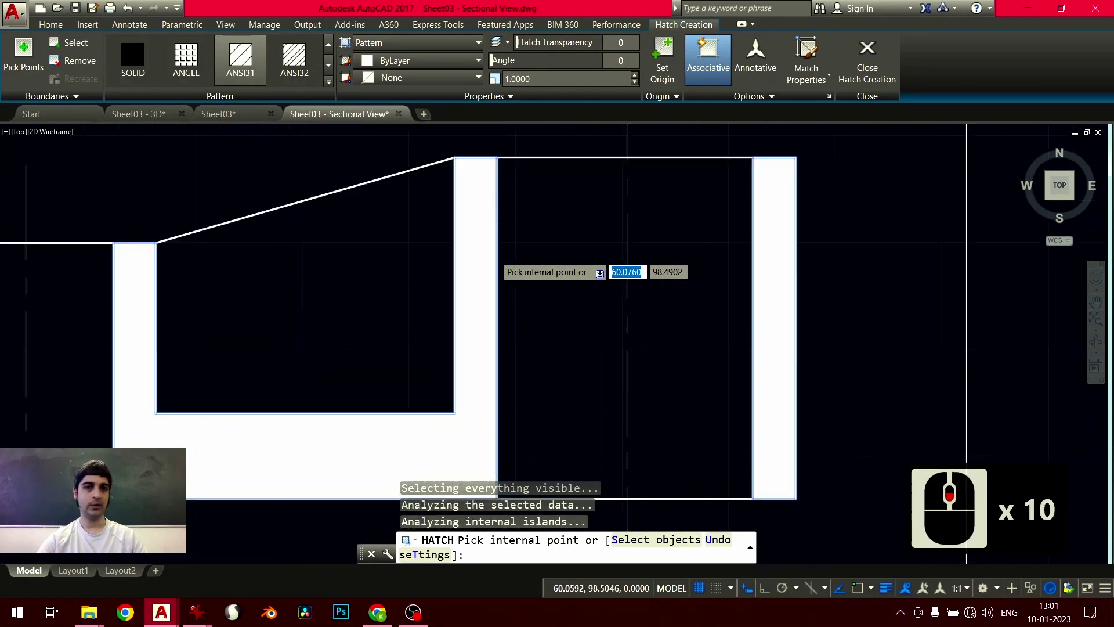
scroll(495, 254, up, 2)
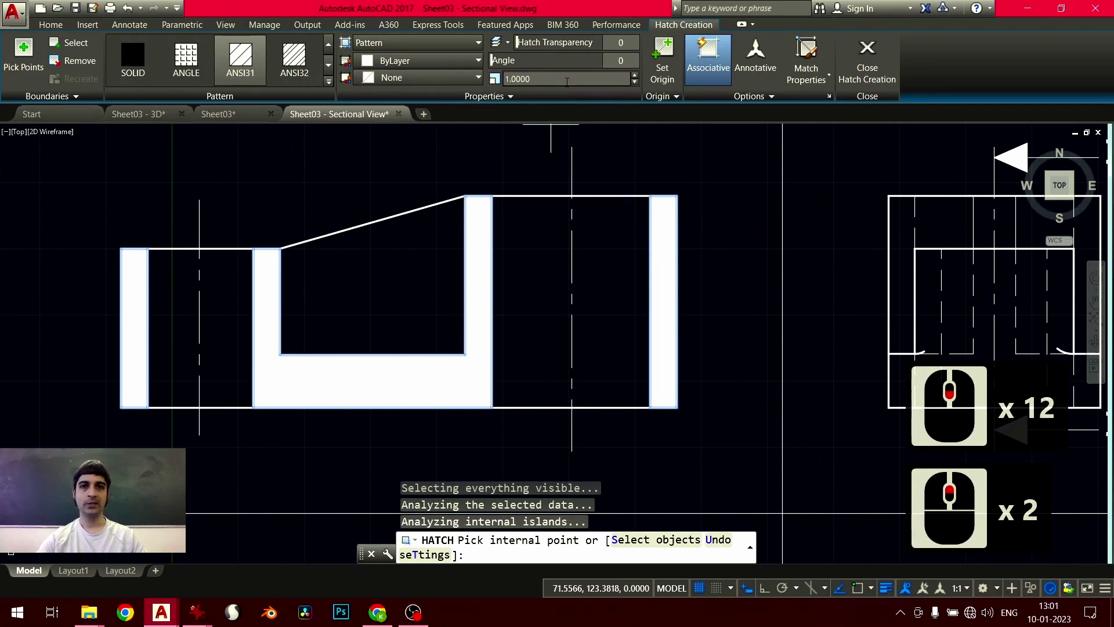
Set the hatch scale to 30 and finish the hatch
click(567, 81)
text(30)
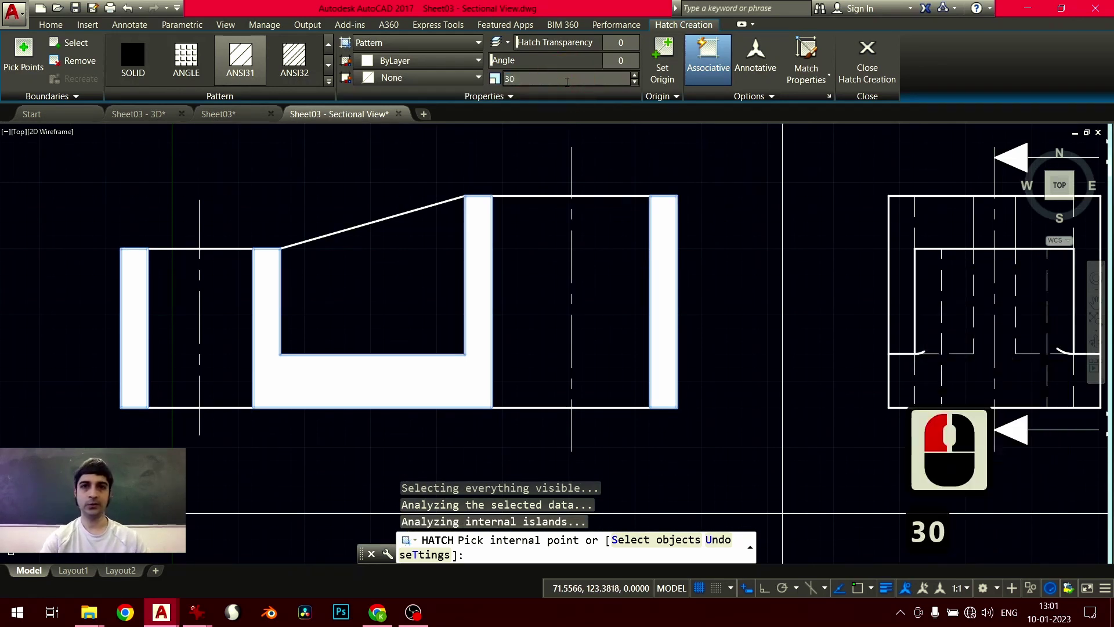
key(Return)
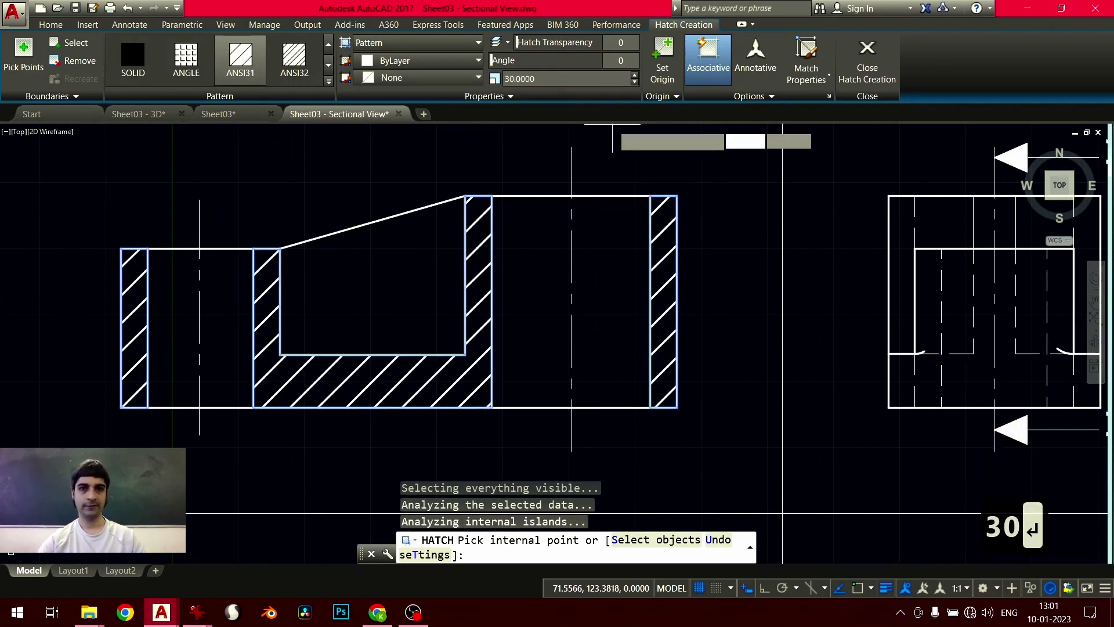
click(867, 55)
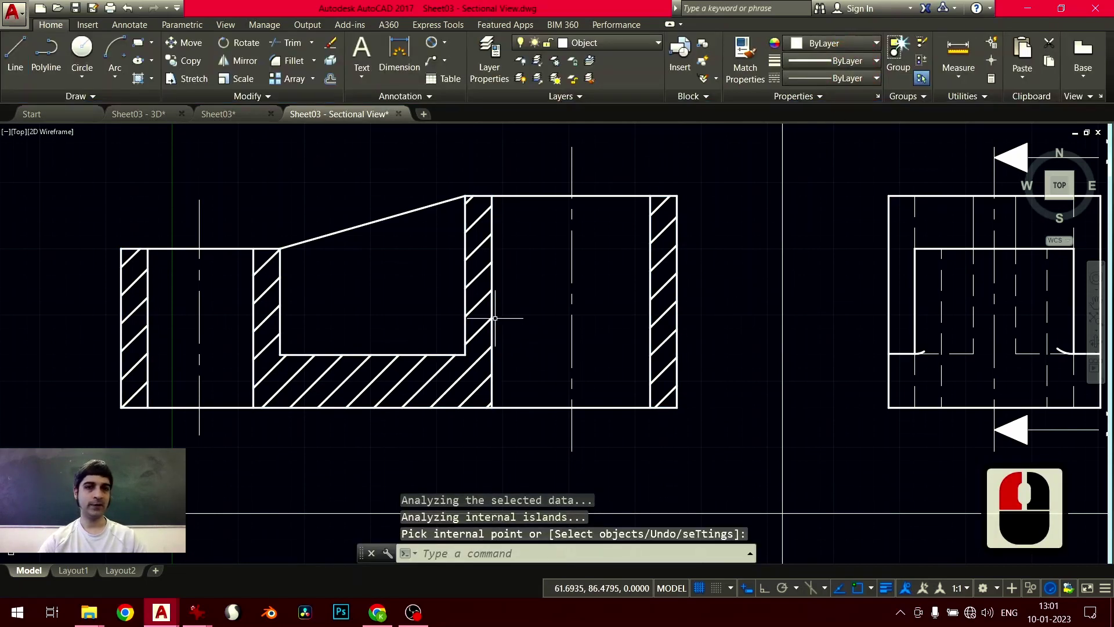
Try a scale of 40 on the section hatch, restore it to 30 and finish editing
click(477, 307)
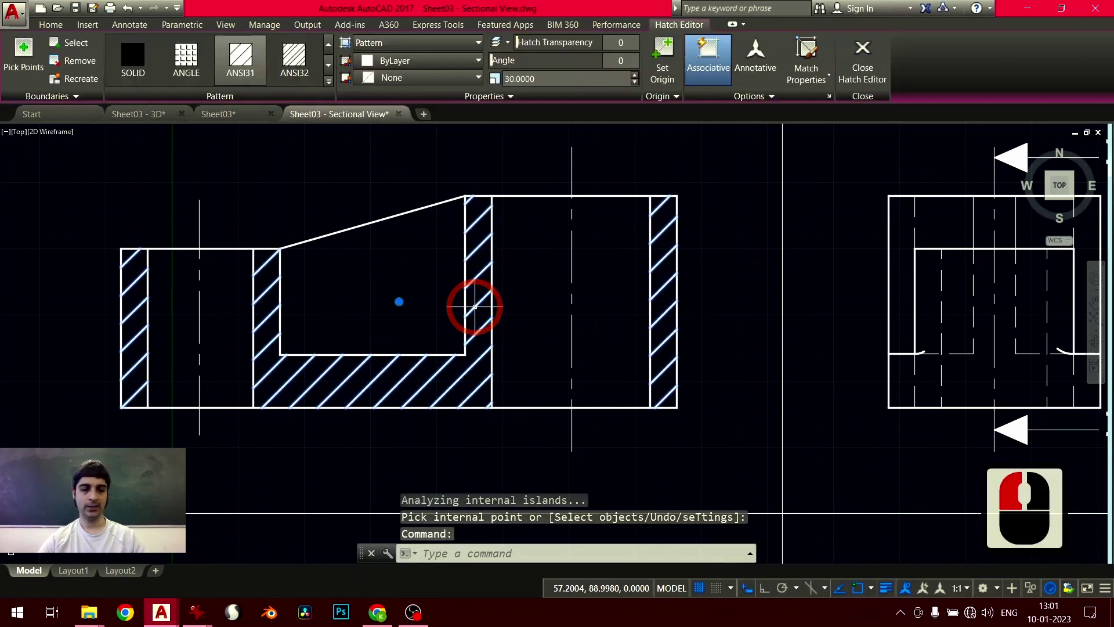
double_click(537, 80)
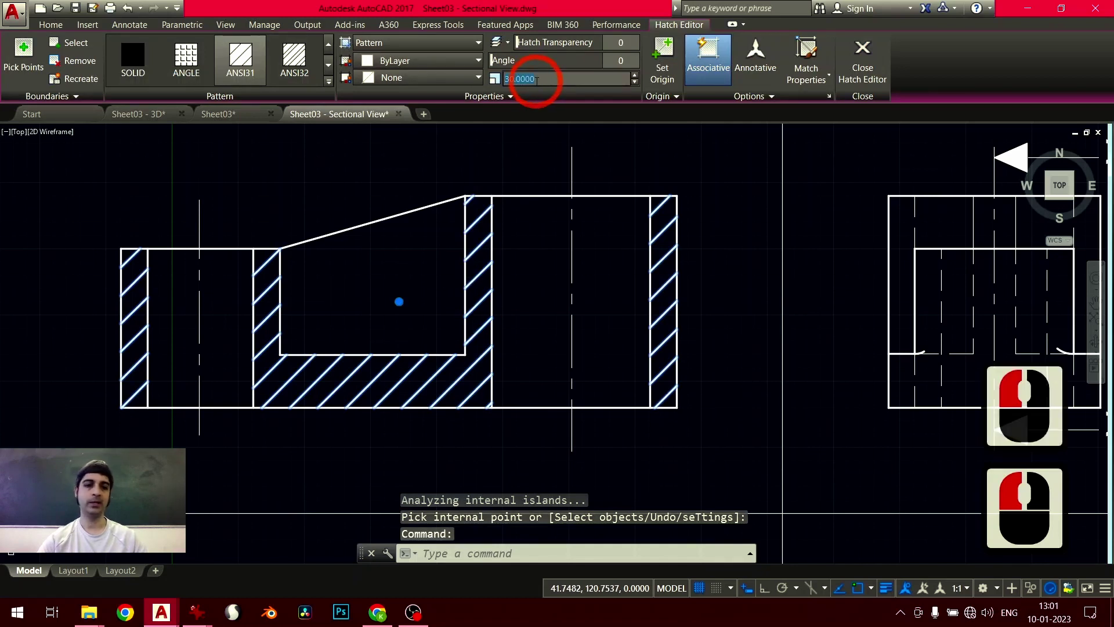
text(40)
key(Return)
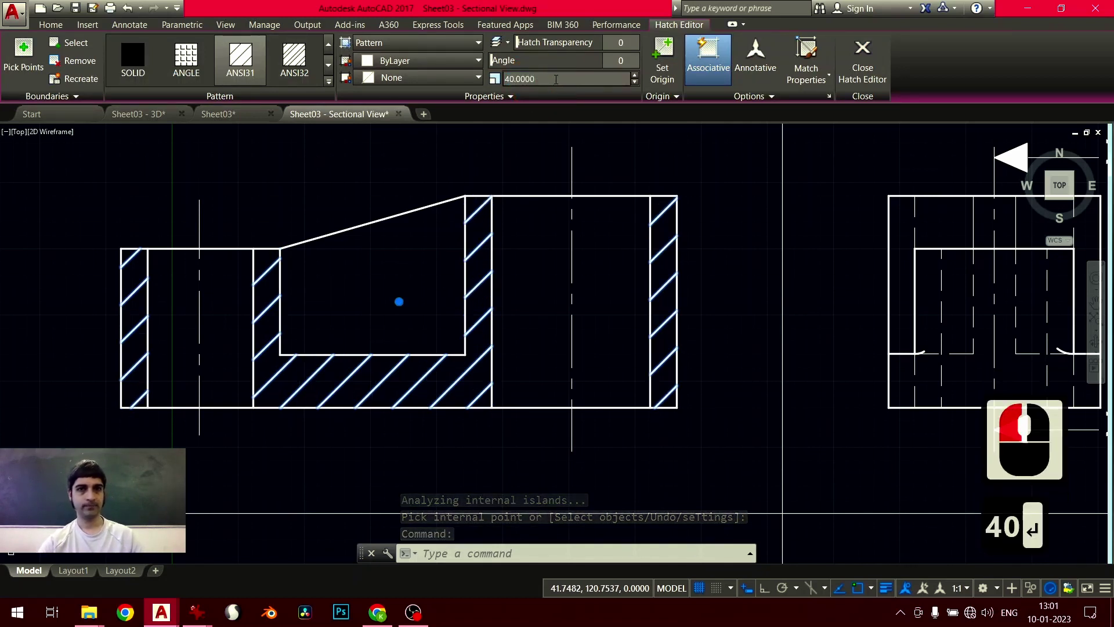
double_click(554, 79)
text(30)
key(Return)
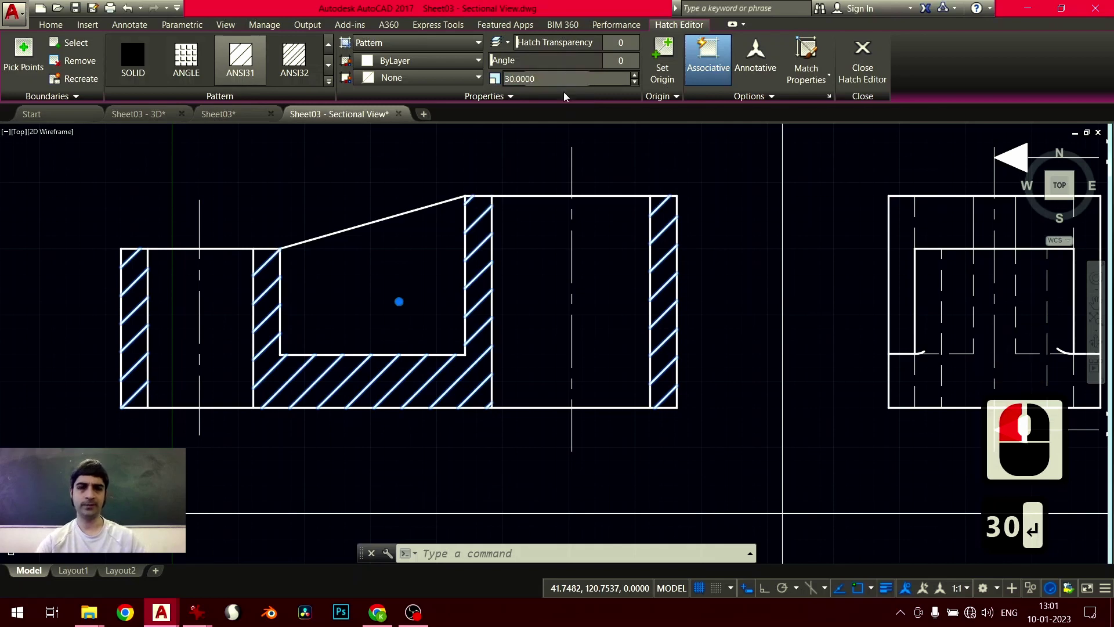
click(863, 61)
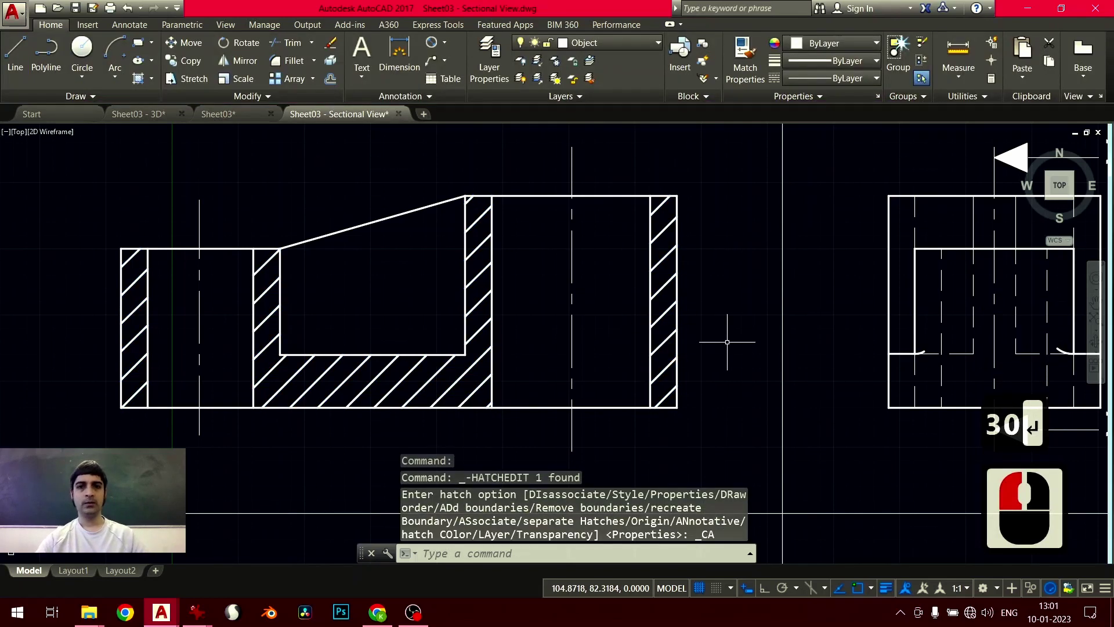
Compare the hatched section with the sliced model in Sheet03 - 3D and the hand-drawn reference sketch in IrfanView
middle_drag(729, 343, 704, 352)
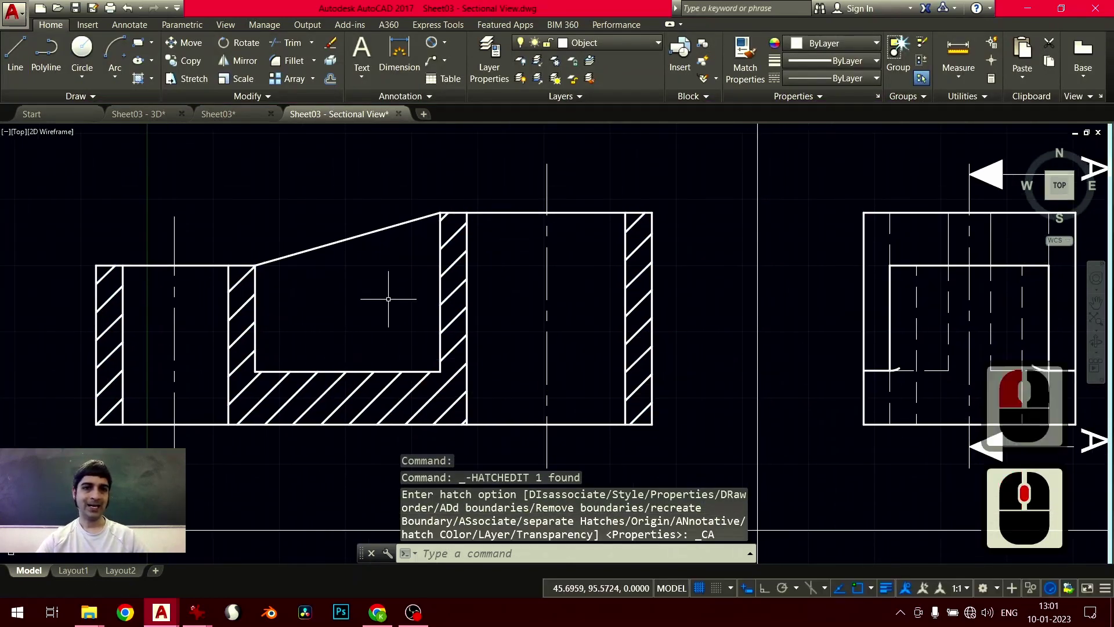
double_click(138, 114)
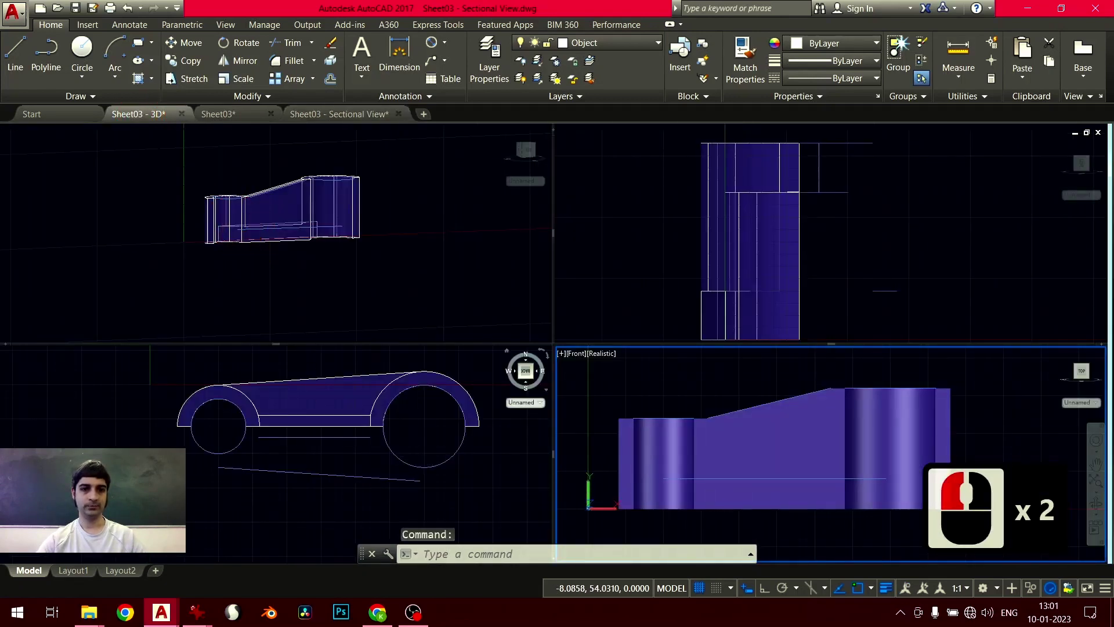
click(304, 116)
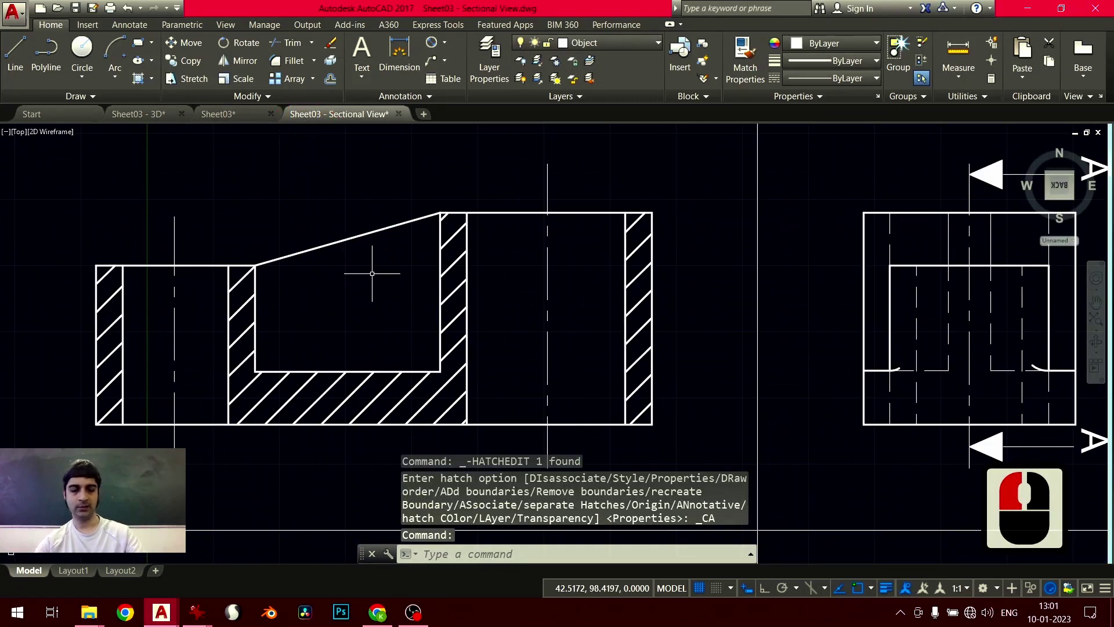
key(alt+Tab)
key(alt+Tab)
click(311, 284)
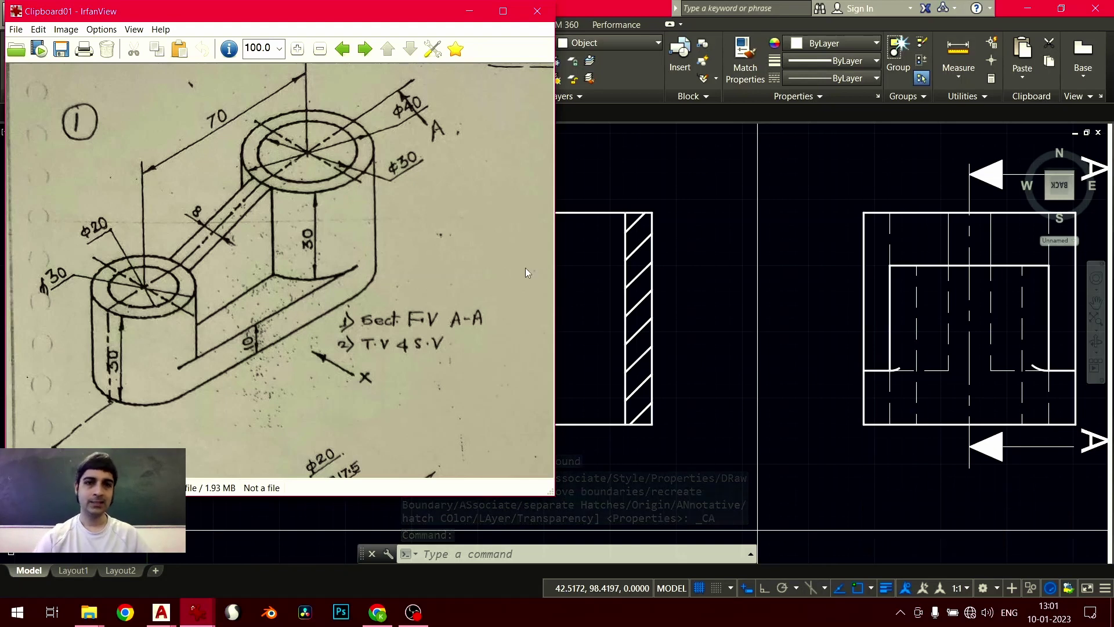
key(r)
key(i)
key(b)
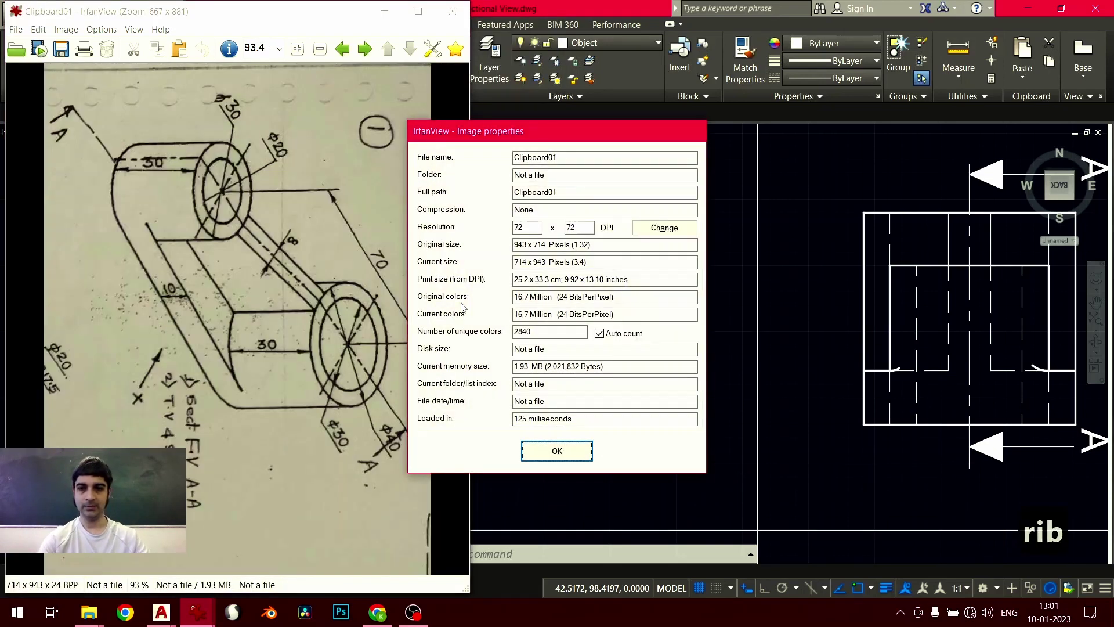
click(540, 448)
click(285, 396)
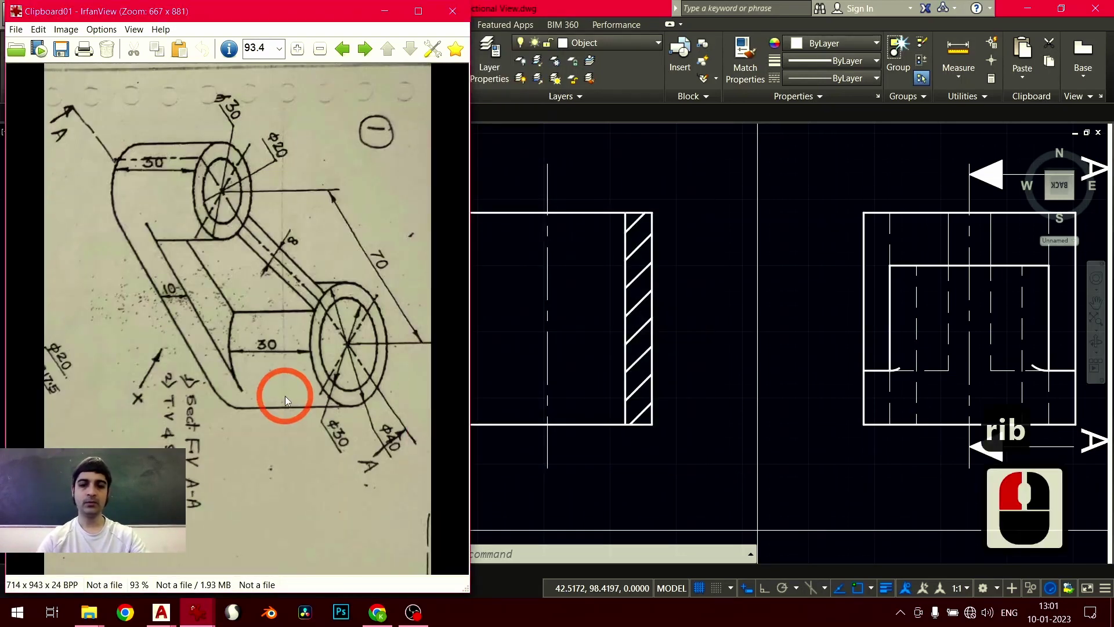
key(l)
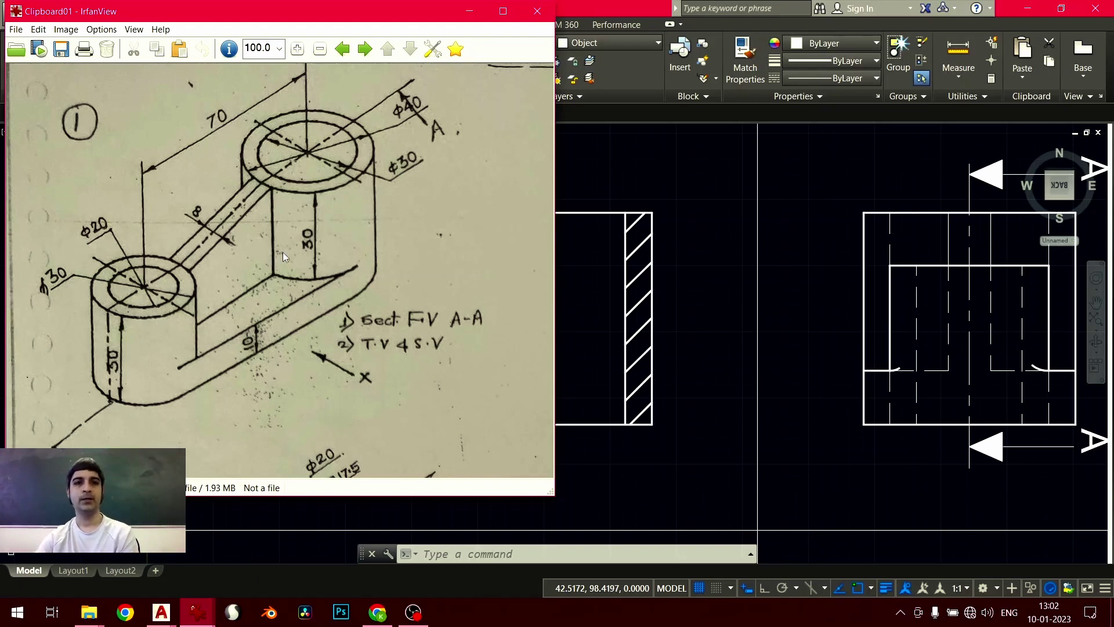
Return to AutoCAD and examine the sectional front view's unhatched rib, the two cylinders' centre lines and the adjacent side view
click(572, 259)
middle_drag(458, 329, 565, 339)
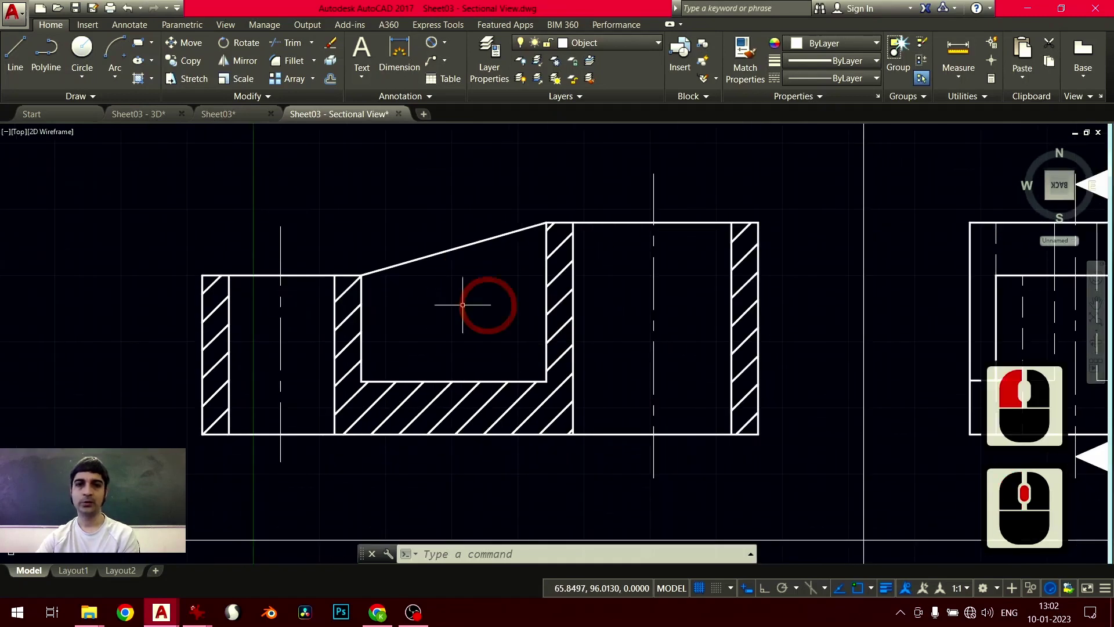
scroll(419, 297, down, 2)
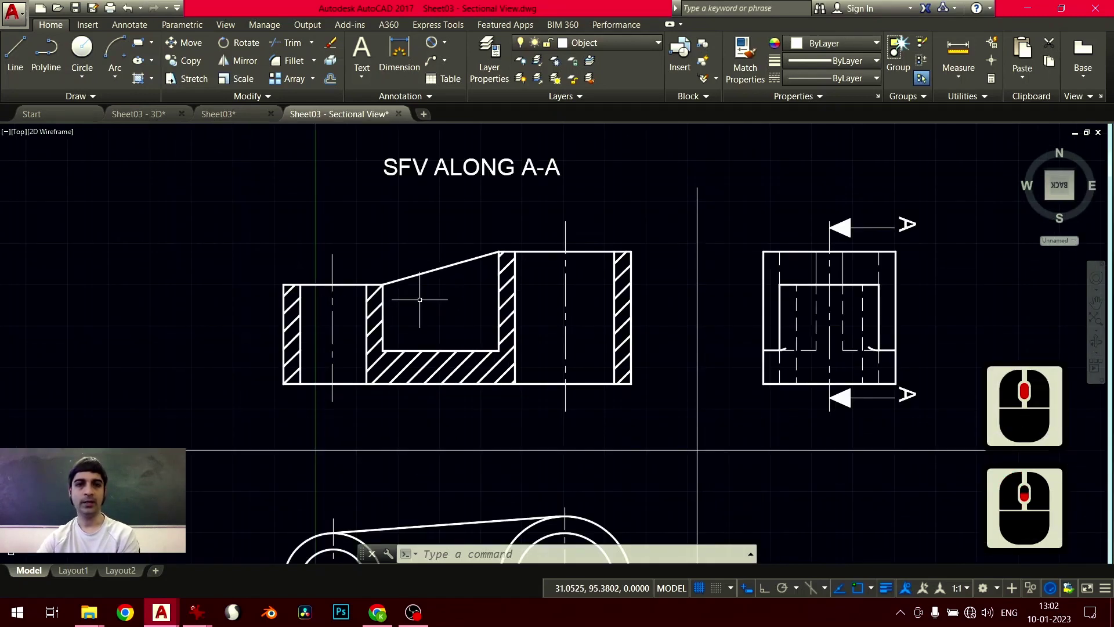
scroll(448, 311, up, 2)
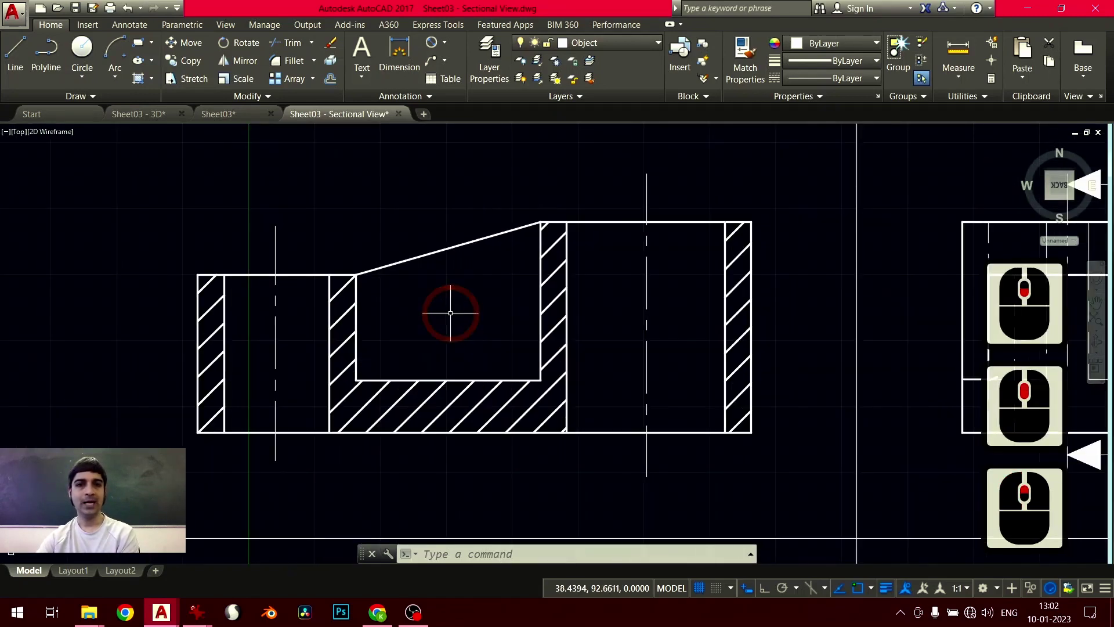
click(275, 245)
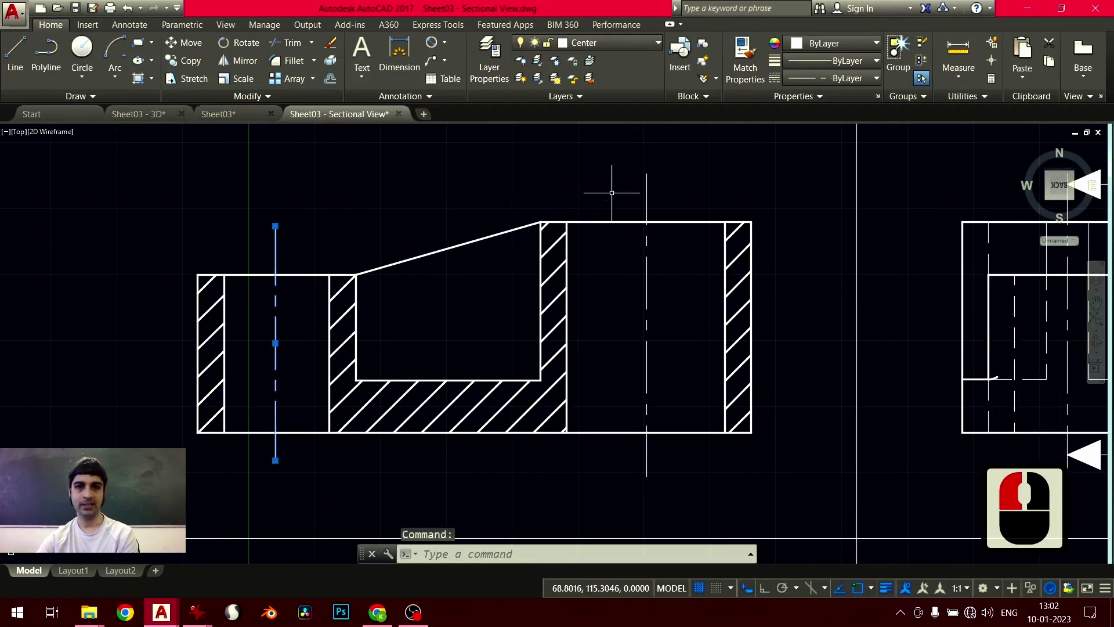
click(647, 186)
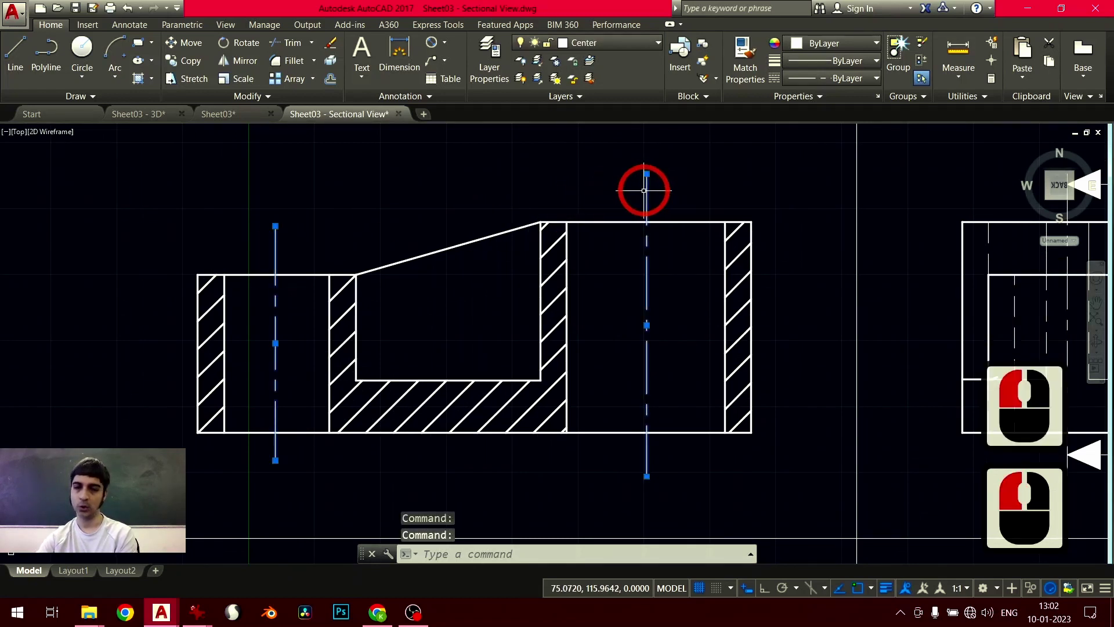
key(Escape)
key(Escape)
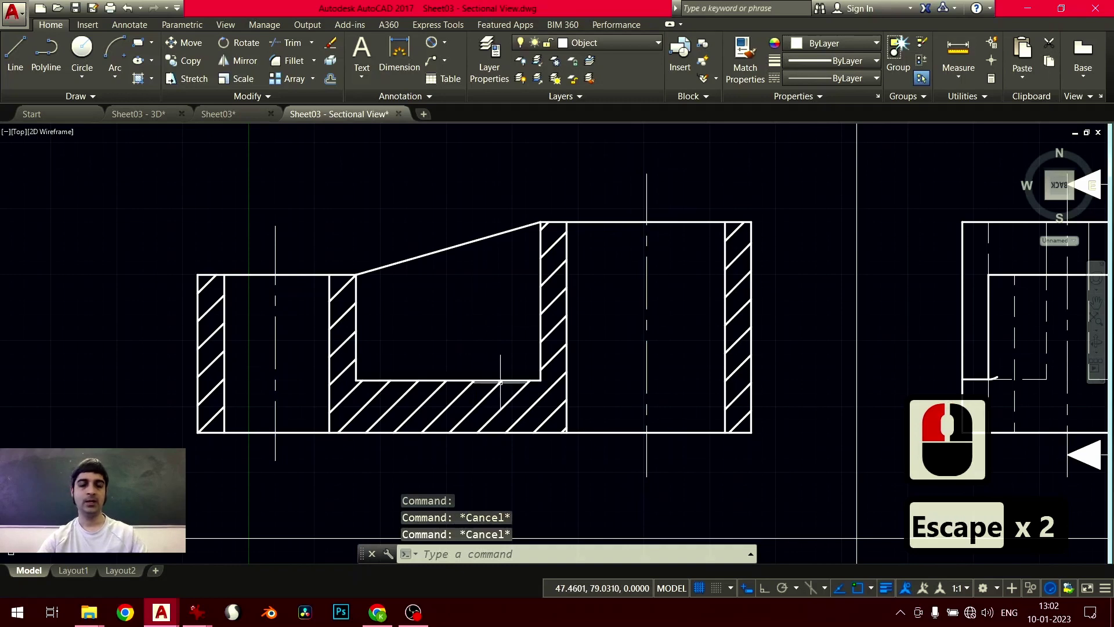
scroll(500, 383, down, 2)
middle_drag(548, 395, 423, 343)
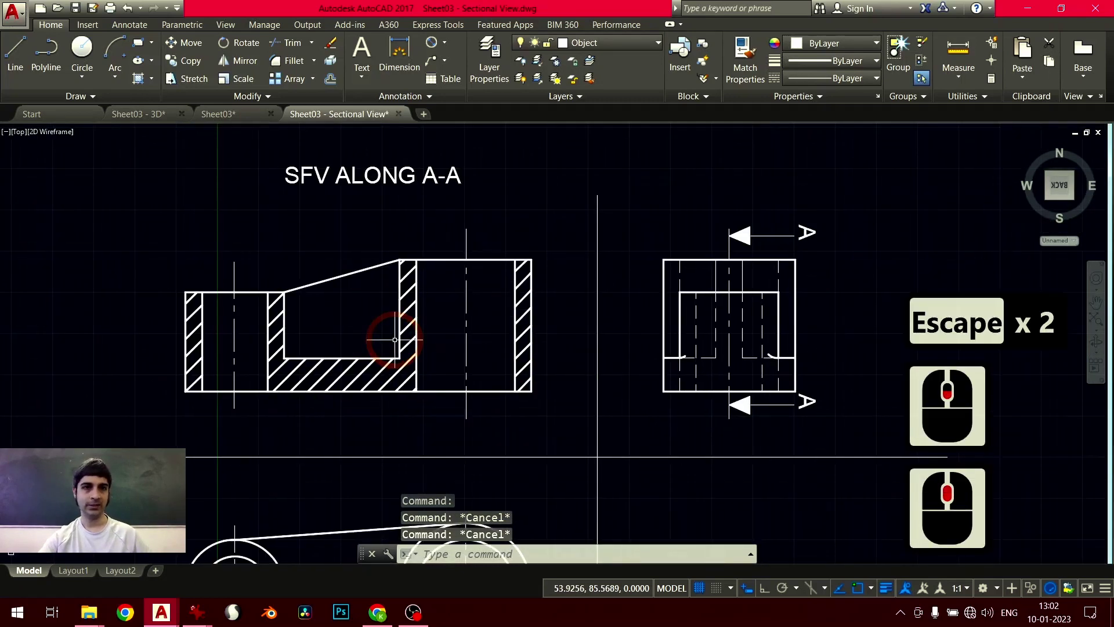
Compare the sectional front view and its SFV ALONG A-A title with the original views in Sheet03 and the reference sketch in IrfanView
click(228, 116)
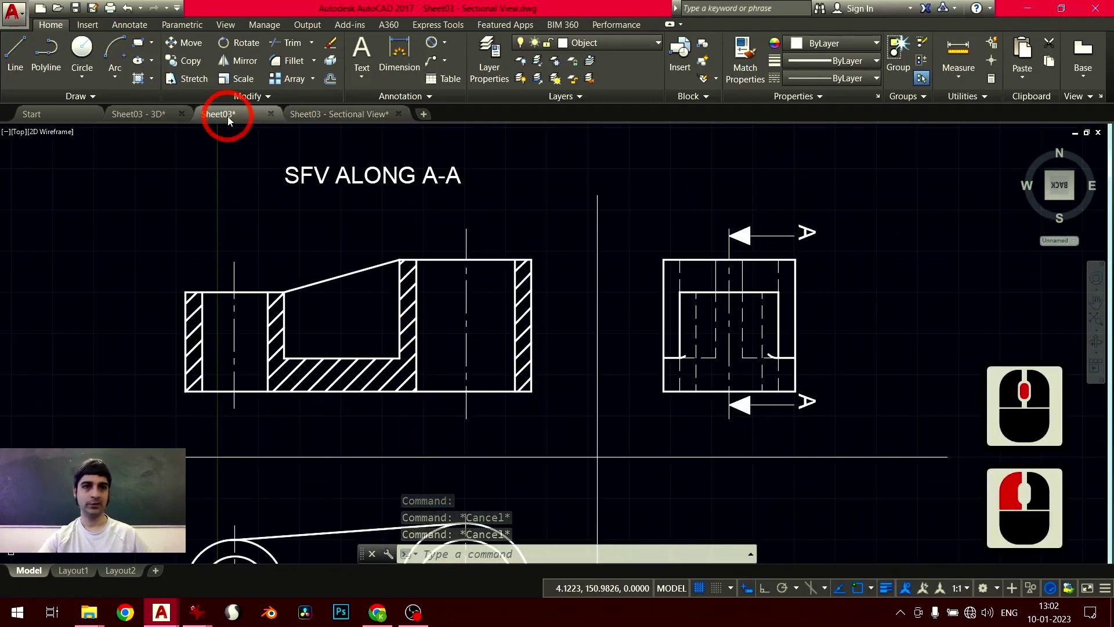
scroll(423, 323, up, 1)
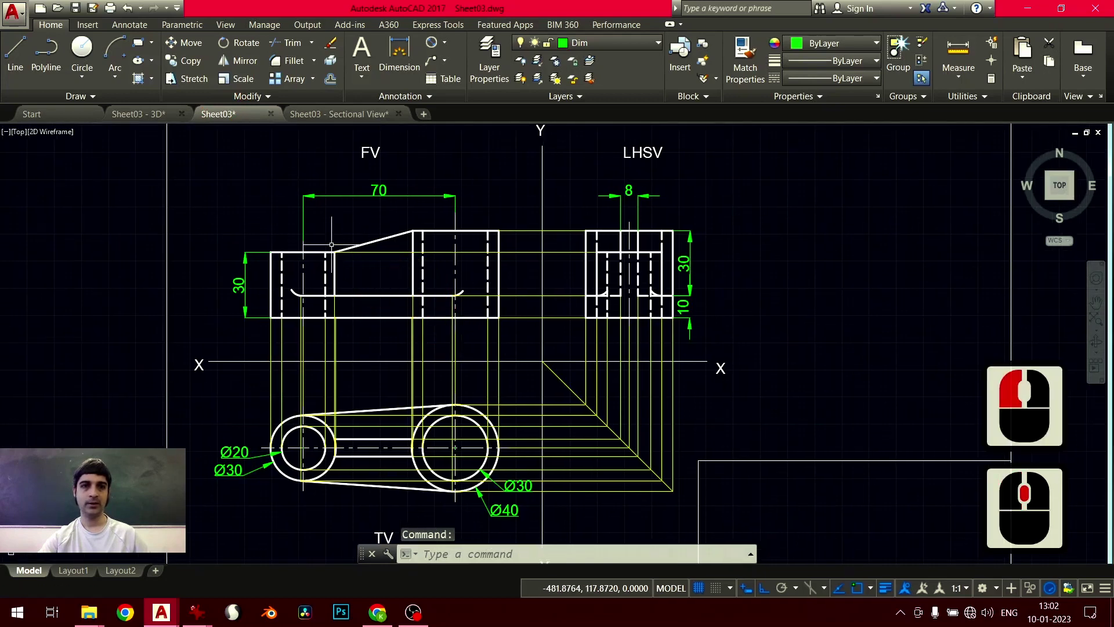
click(334, 115)
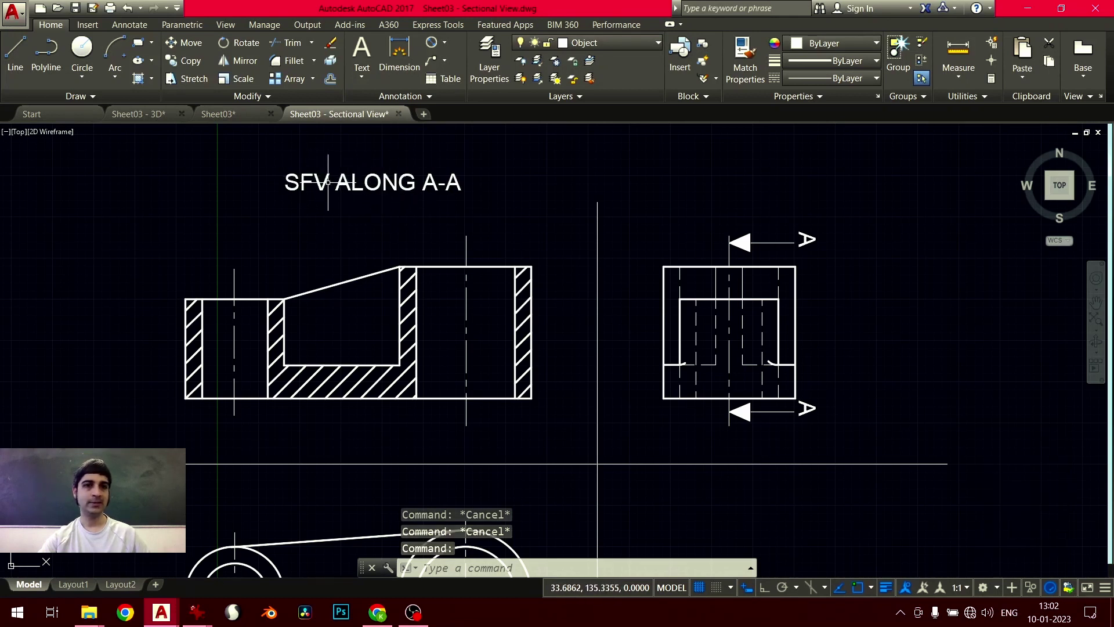
click(435, 187)
key(alt+Tab)
key(Tab)
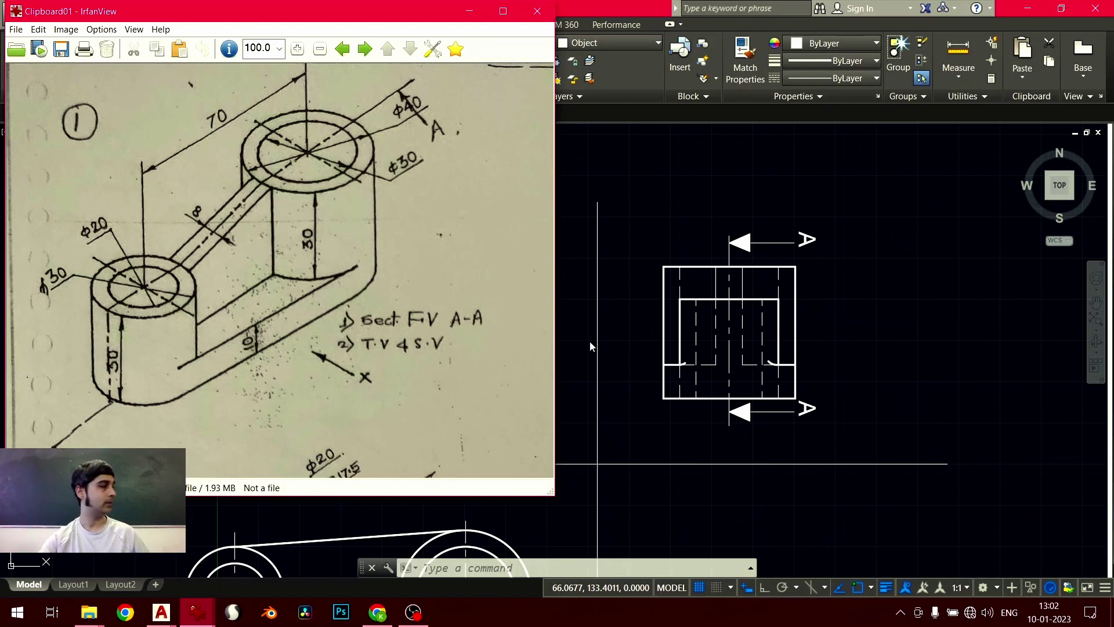
Return to AutoCAD and examine the A-A cutting-plane arrows on the top view's horizontal centre line
click(639, 353)
mouse_move(656, 360)
middle_down()
mouse_move(604, 347)
mouse_move(678, 210)
middle_up()
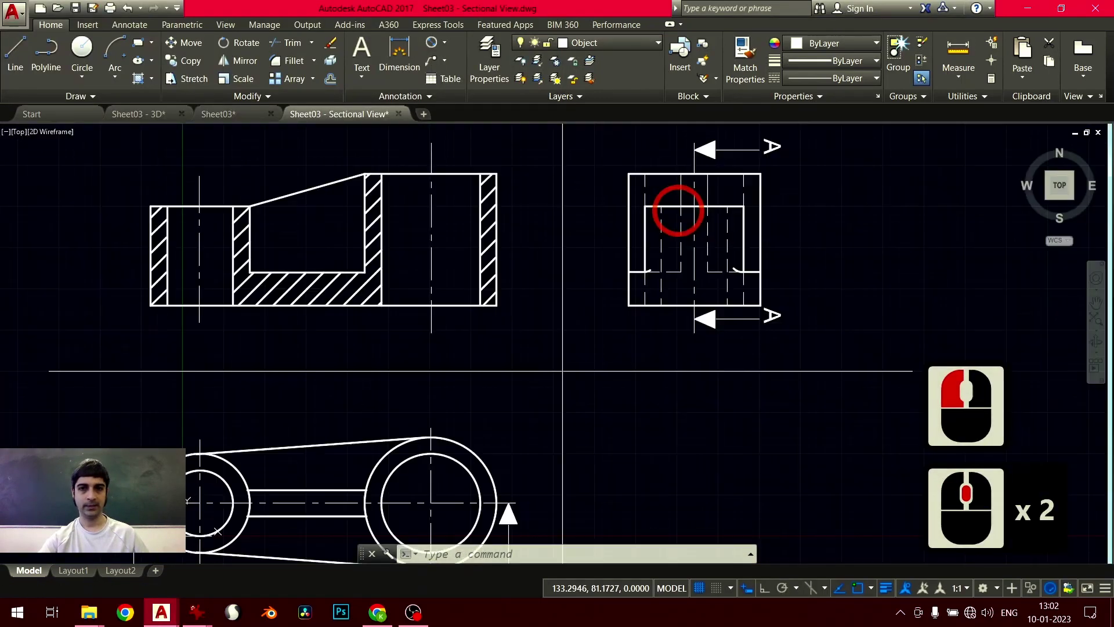
mouse_move(414, 445)
middle_down()
mouse_move(431, 400)
mouse_move(464, 370)
middle_up()
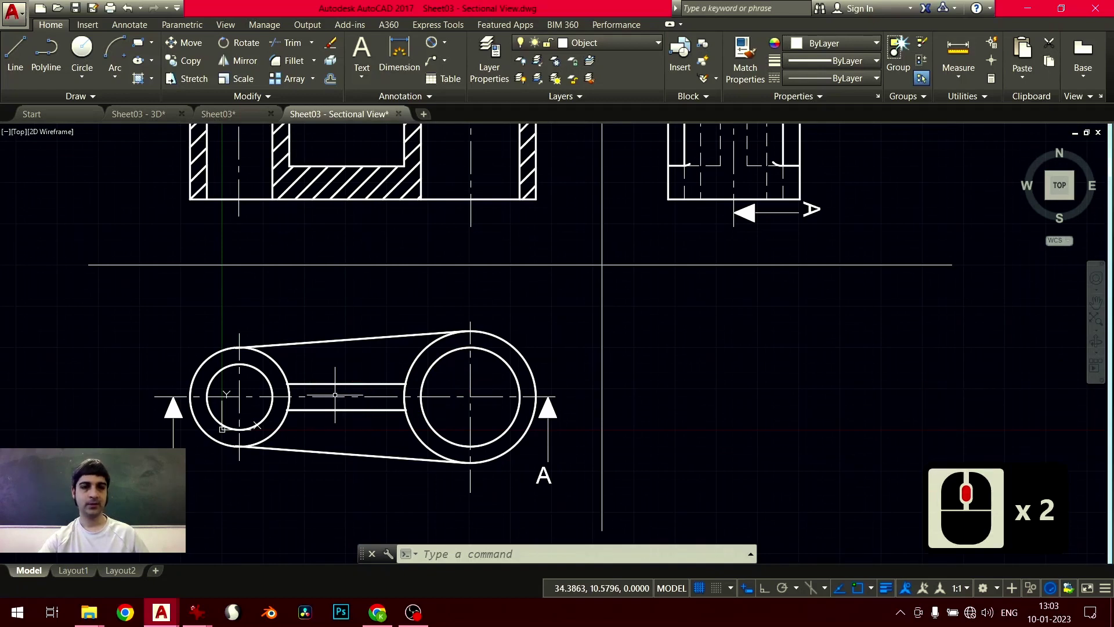
scroll(192, 458, up, 4)
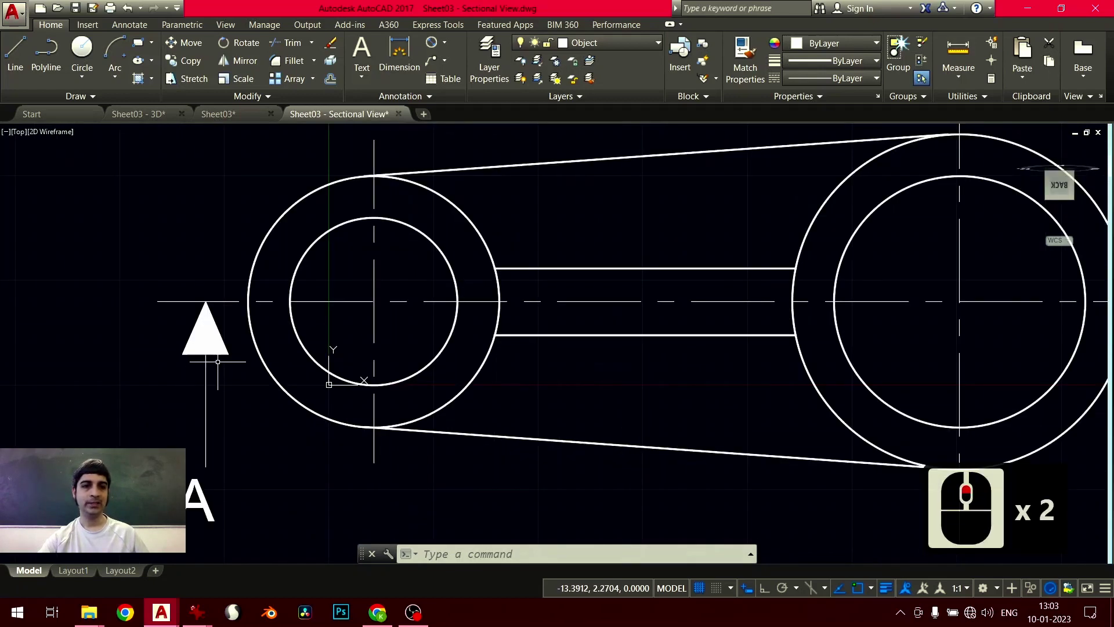
scroll(261, 360, down, 5)
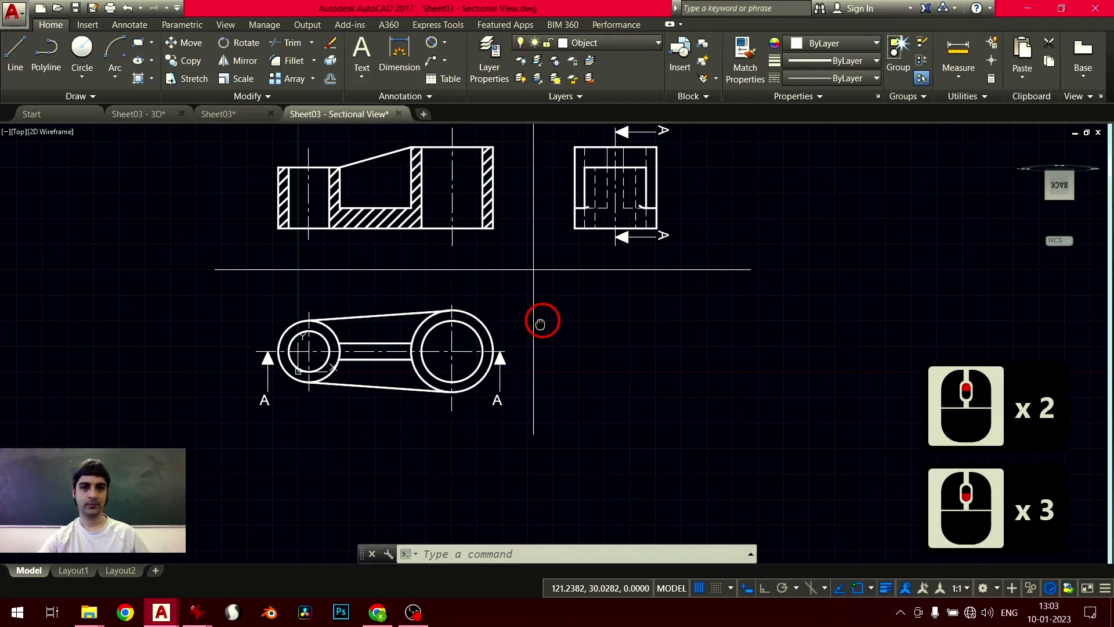
Erase the cutting-plane arrow and its letter A above the side view
middle_drag(540, 318, 466, 375)
scroll(535, 354, up, 6)
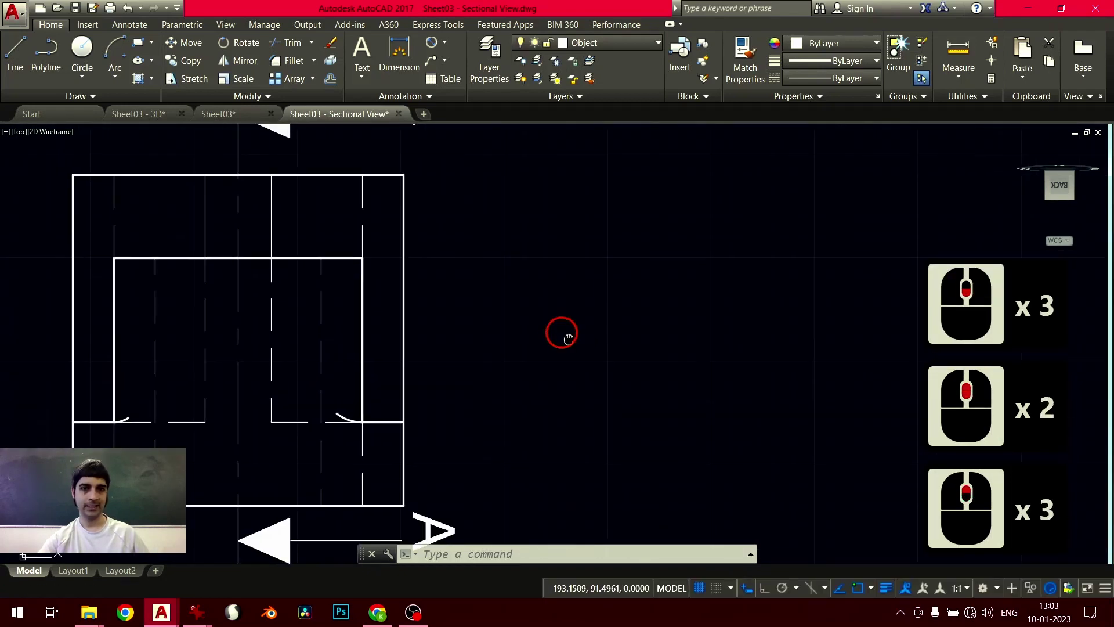
click(580, 156)
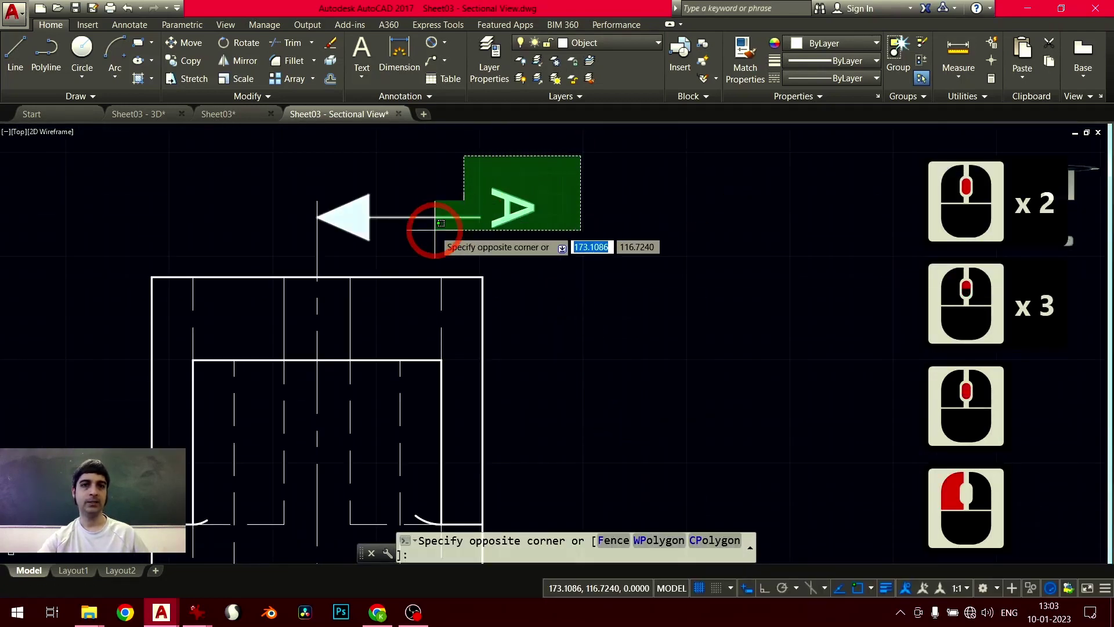
click(317, 247)
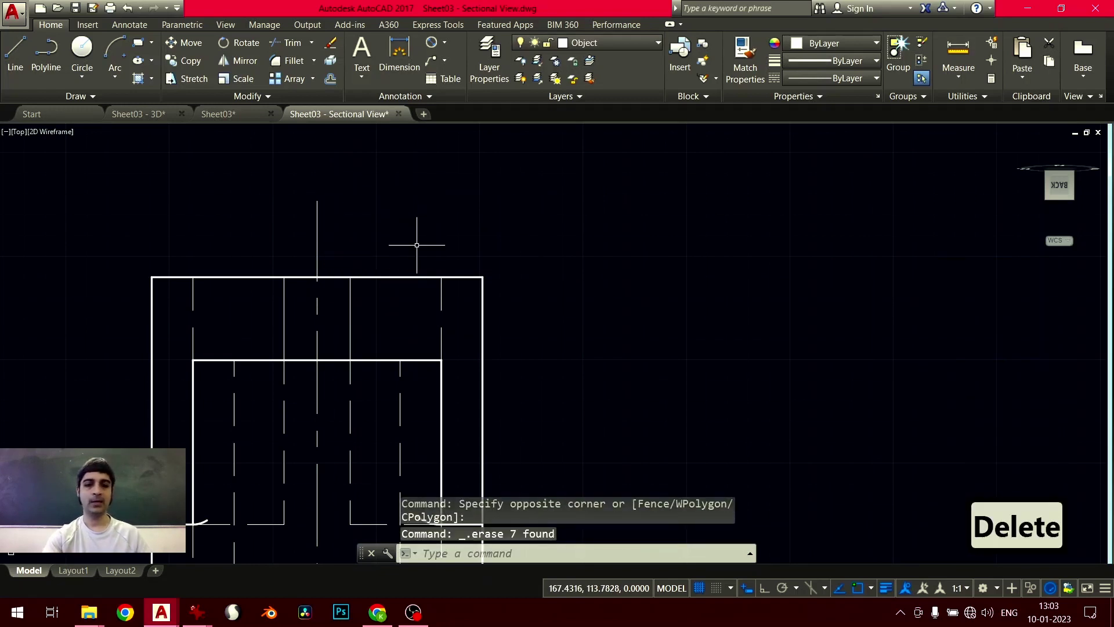
Draw a horizontal multileader about 34 units long from the centre line above the side view, with Ortho on and the text A
text(mleader)
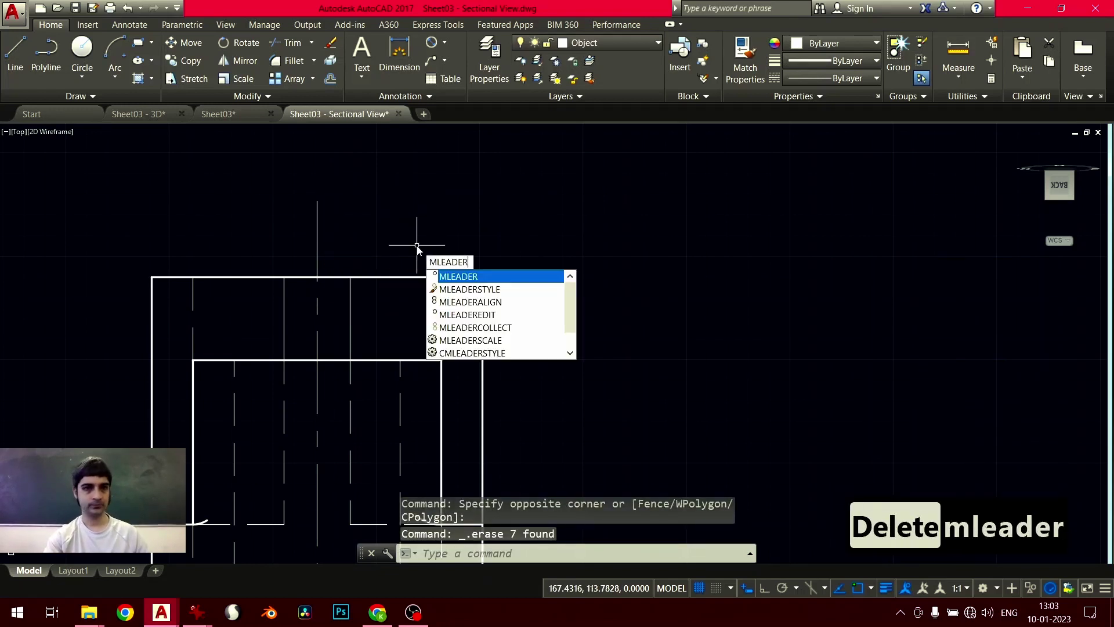
key(Return)
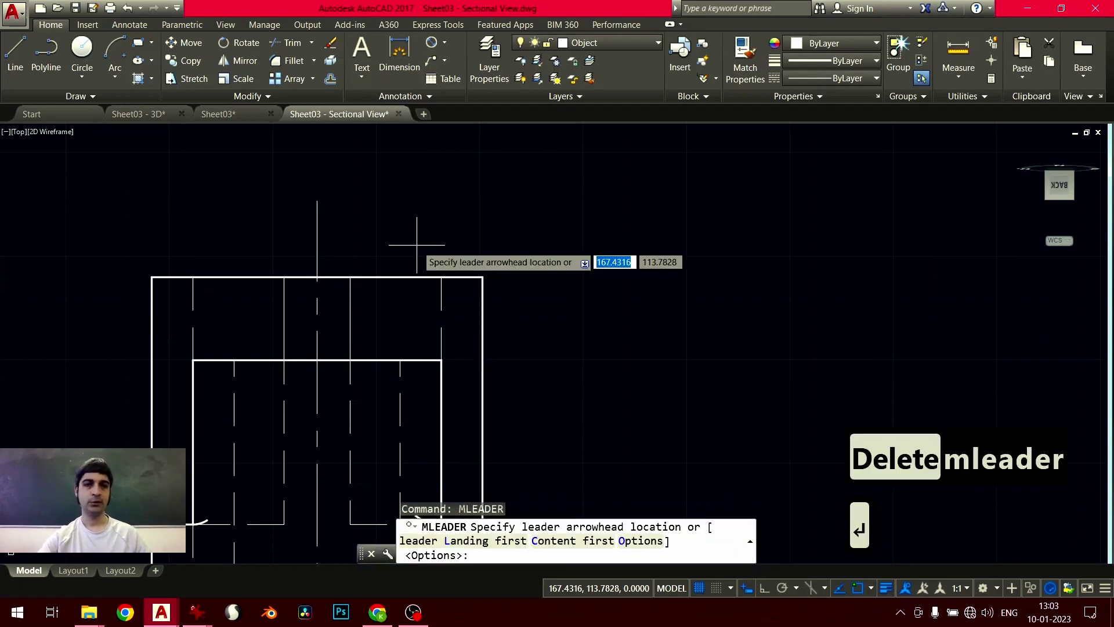
click(317, 220)
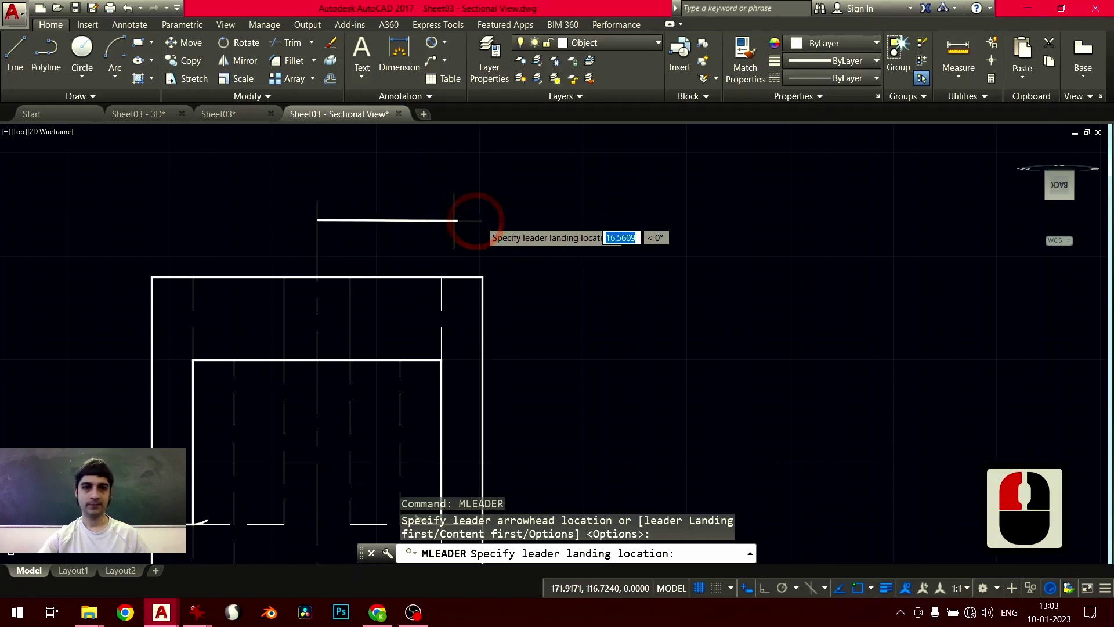
click(764, 586)
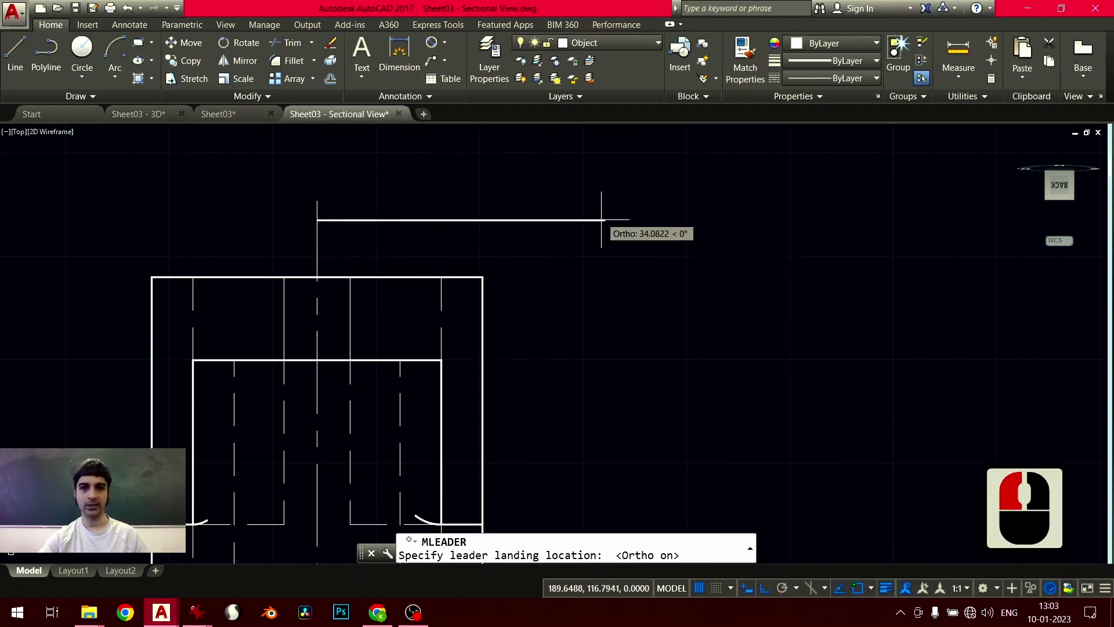
click(659, 191)
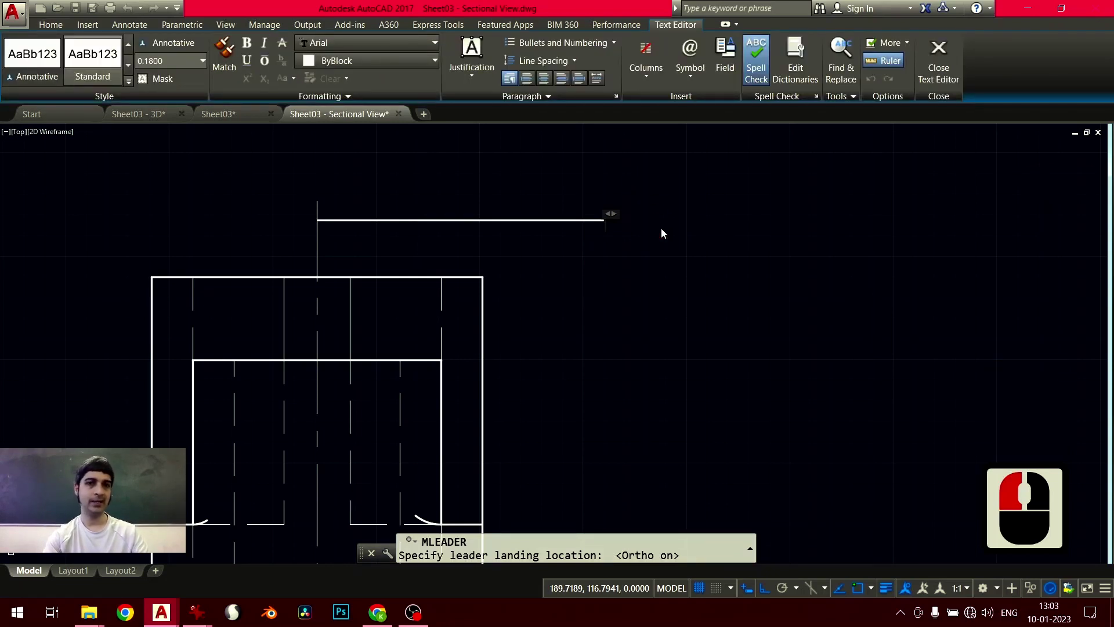
text(A)
click(657, 269)
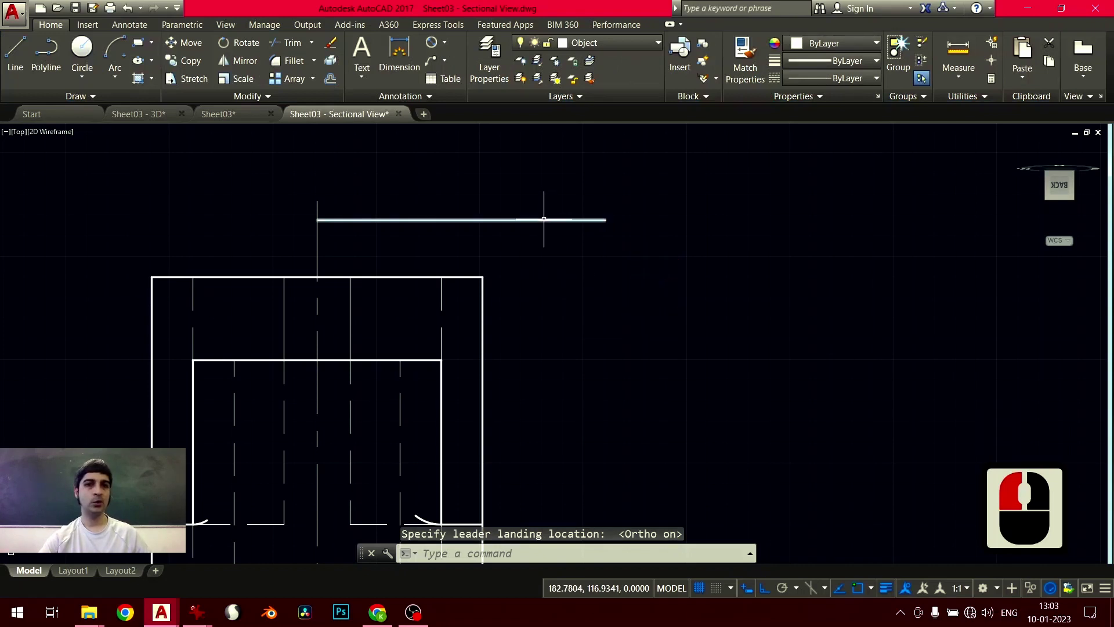
Set the new multileader's arrowhead size to 5 in its properties
click(544, 219)
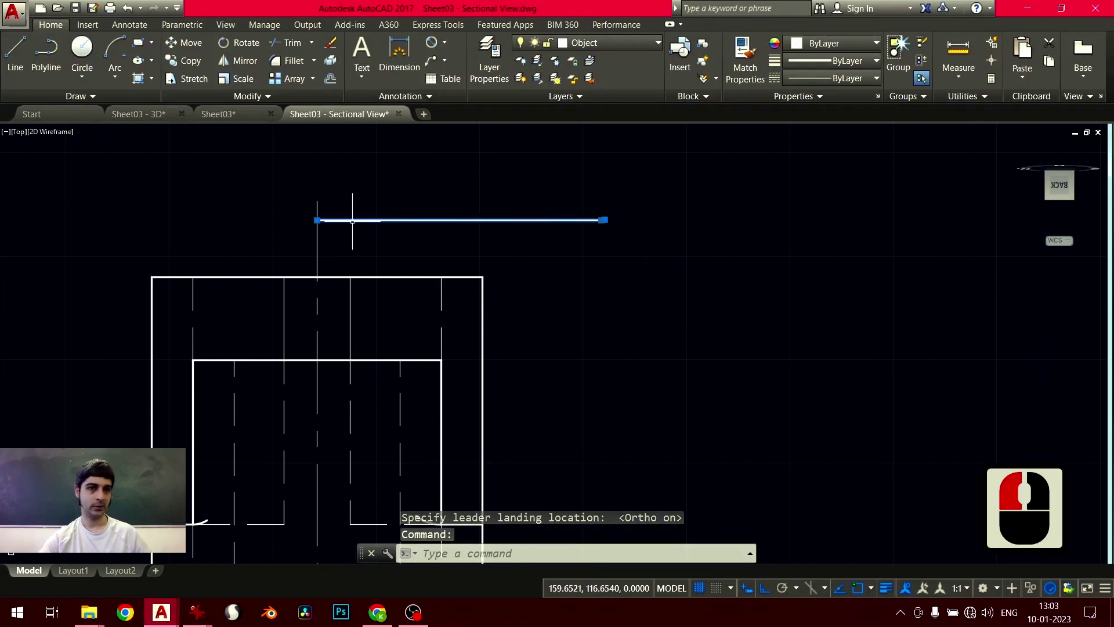
right_click(390, 221)
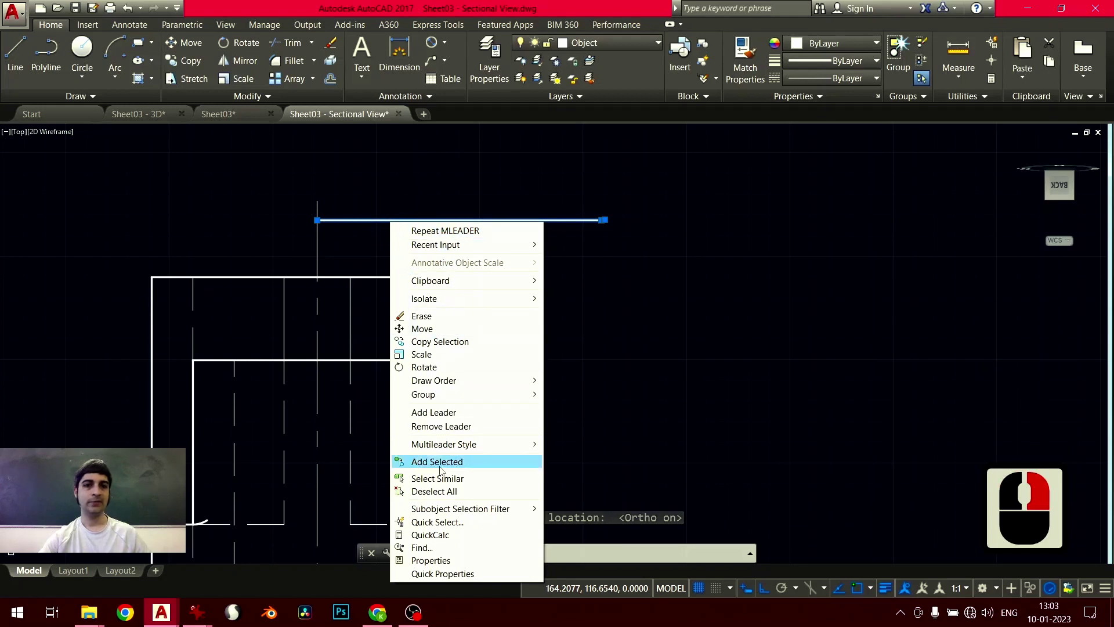
click(445, 560)
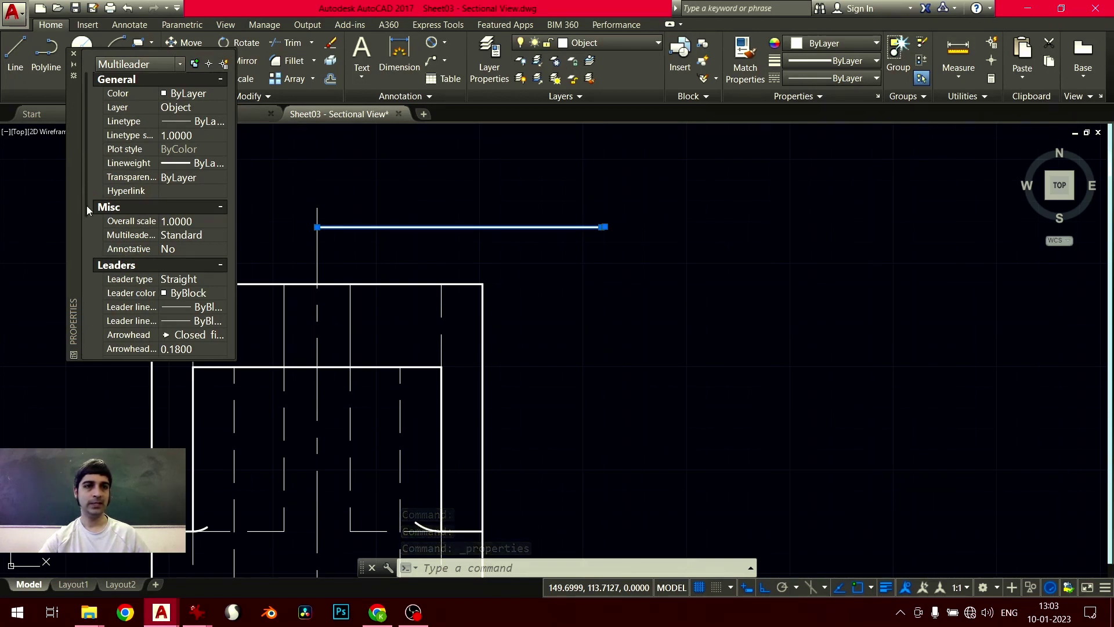
drag(88, 208, 88, 238)
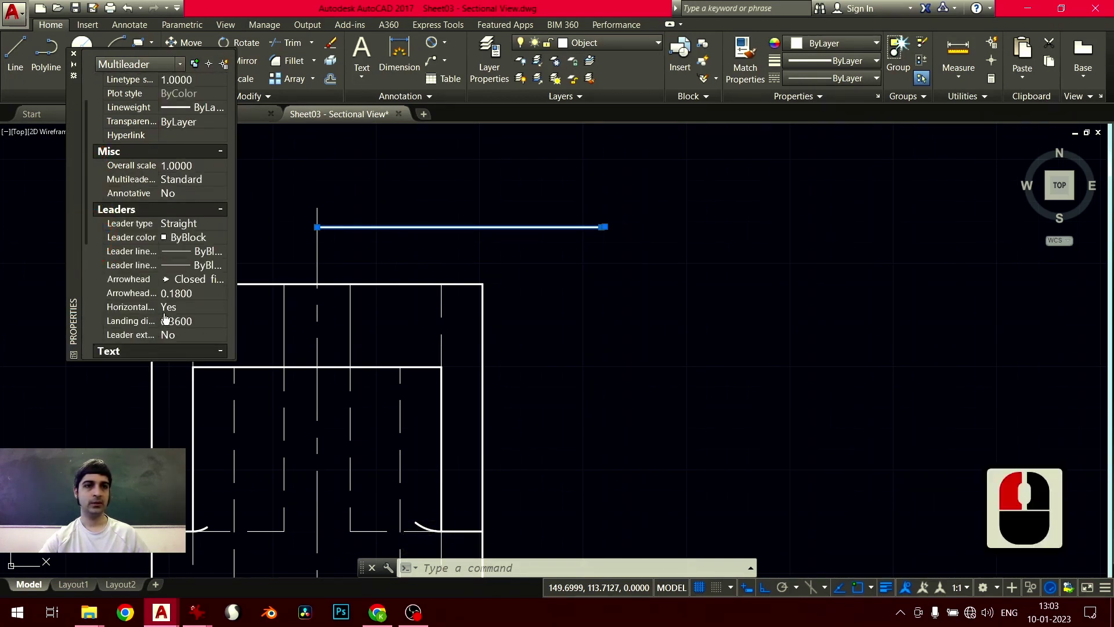
click(191, 293)
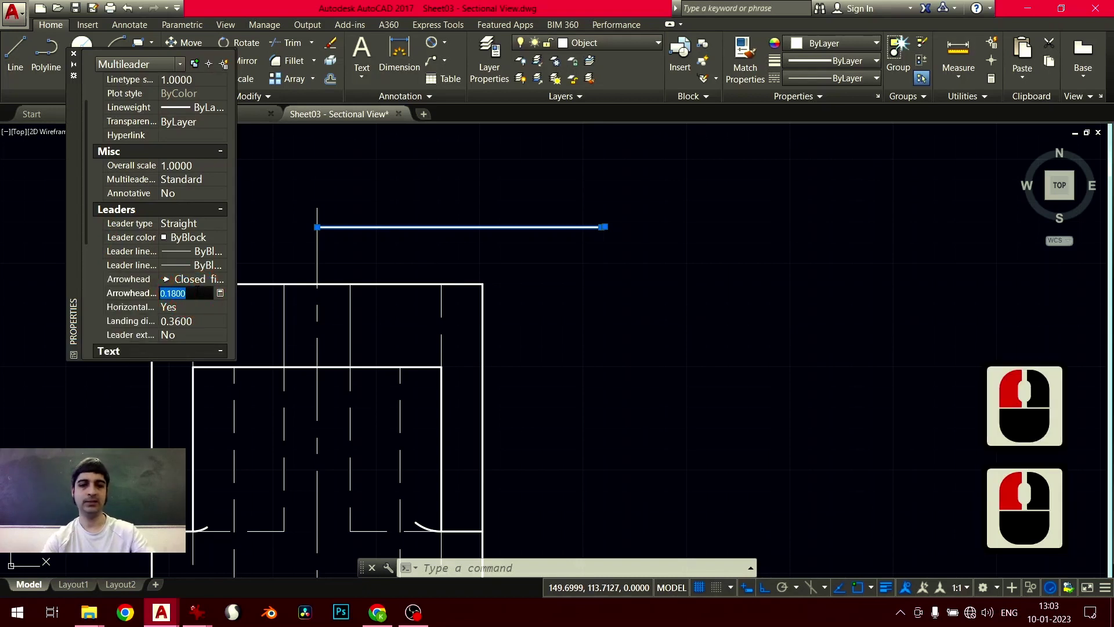
text(5)
key(Return)
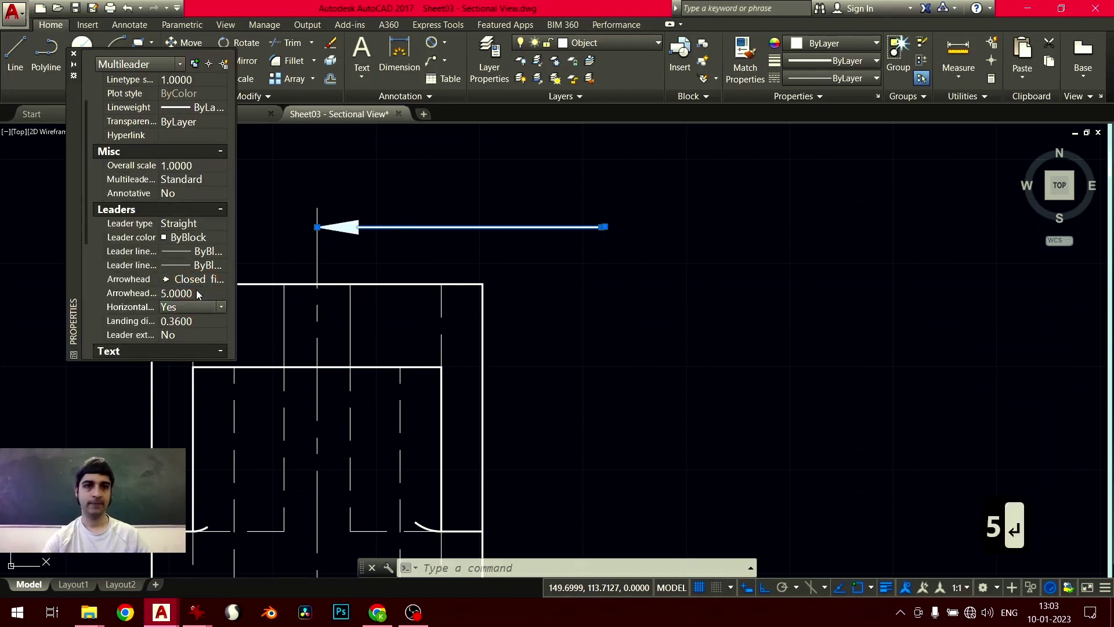
Set the multileader's text height to 5, close its properties and deselect it
drag(89, 216, 95, 318)
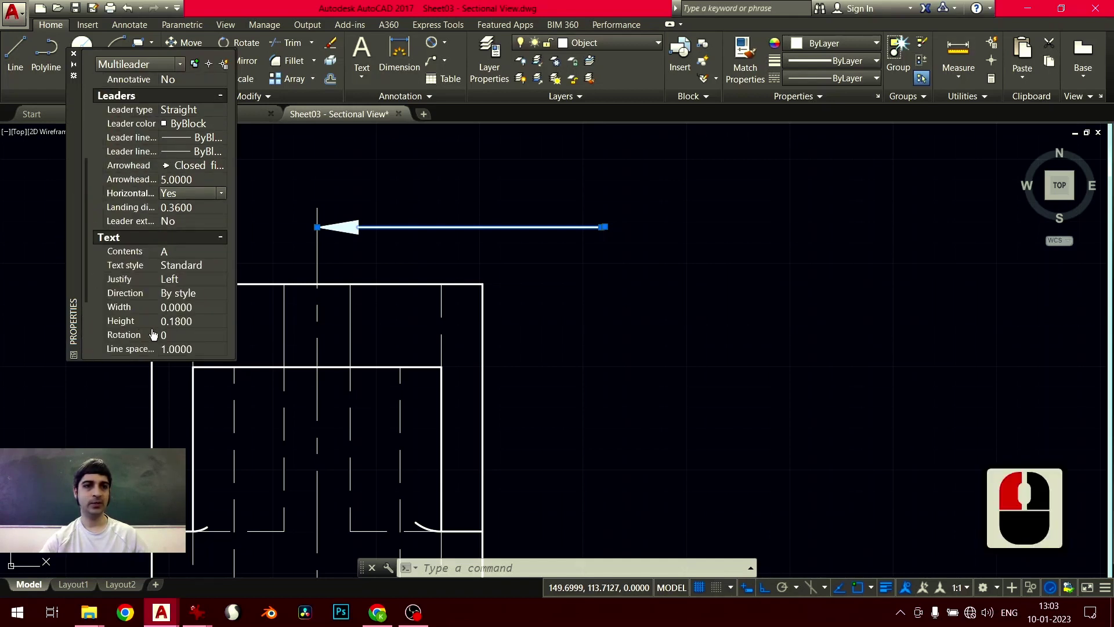
click(184, 322)
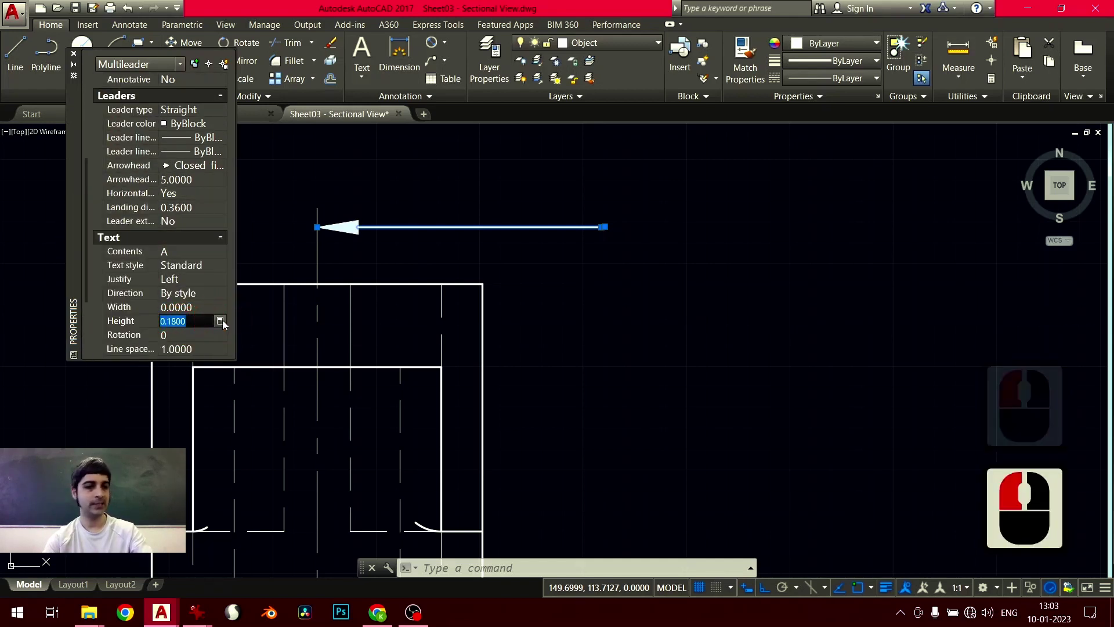
text(5)
key(Return)
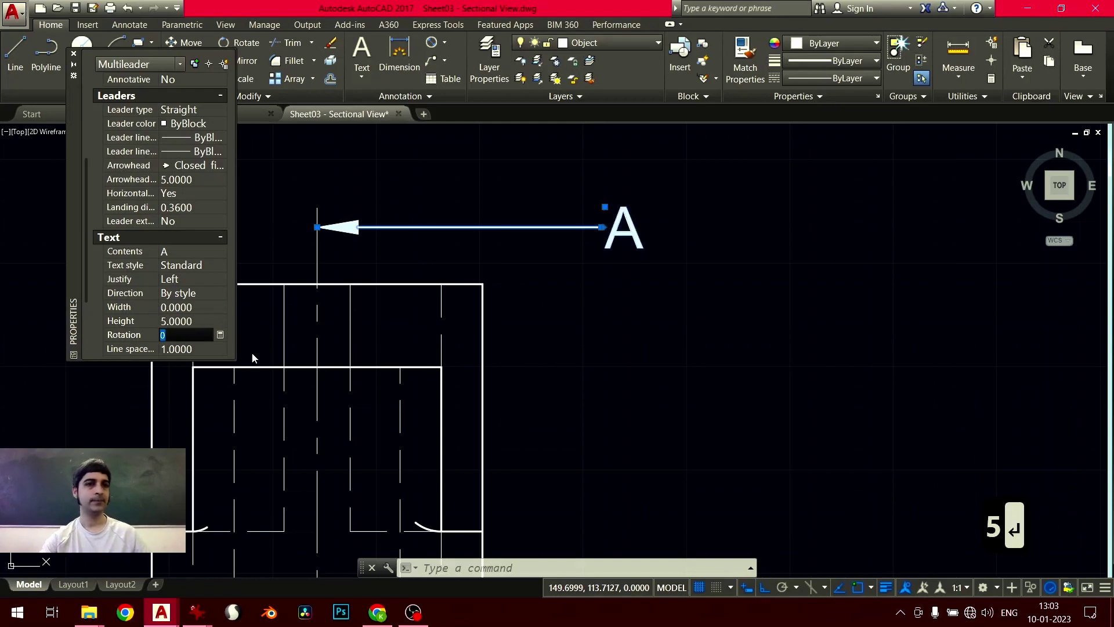
click(73, 53)
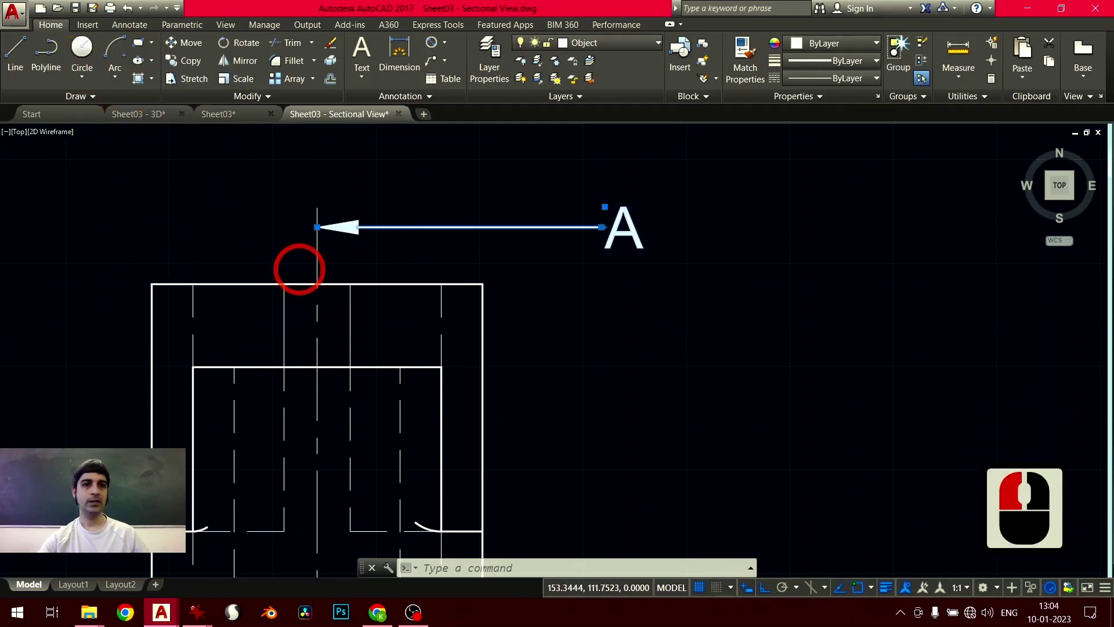
scroll(343, 267, down, 2)
key(Escape)
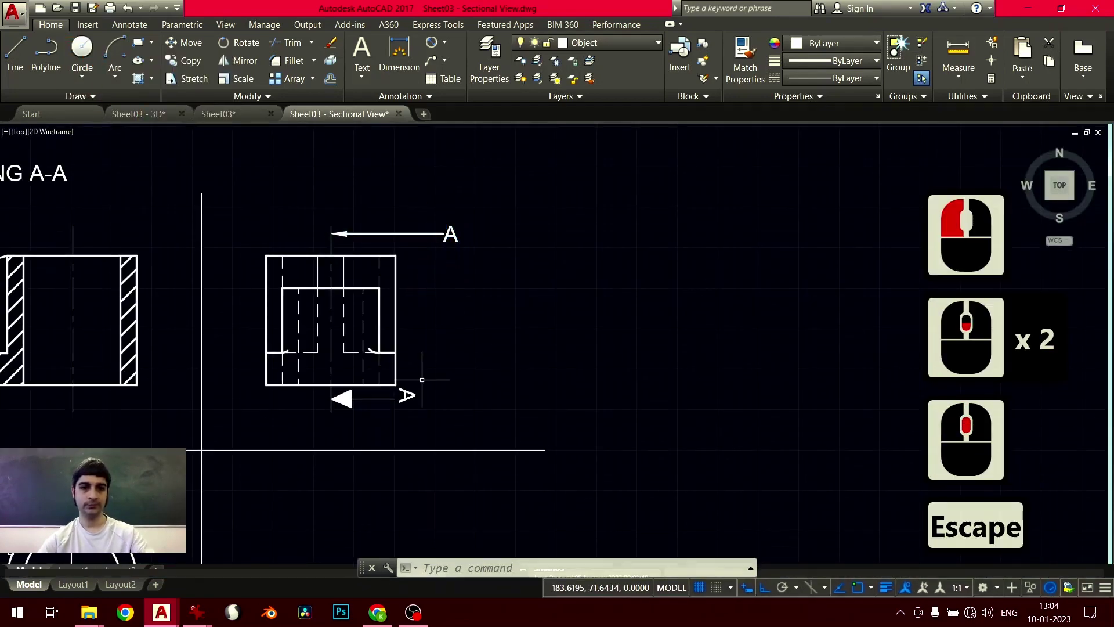
Erase the old cutting-plane arrow and its letter A below the side view
click(410, 413)
click(422, 427)
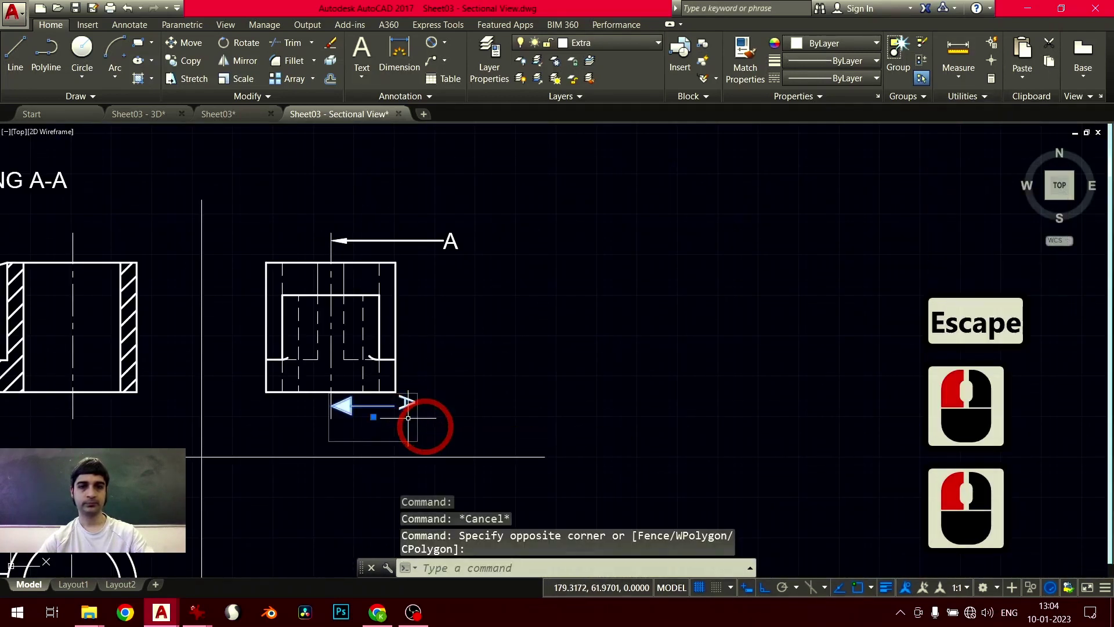
key(Delete)
Copy the A multileader from above the side view down to the lower end of its vertical centre line
click(345, 241)
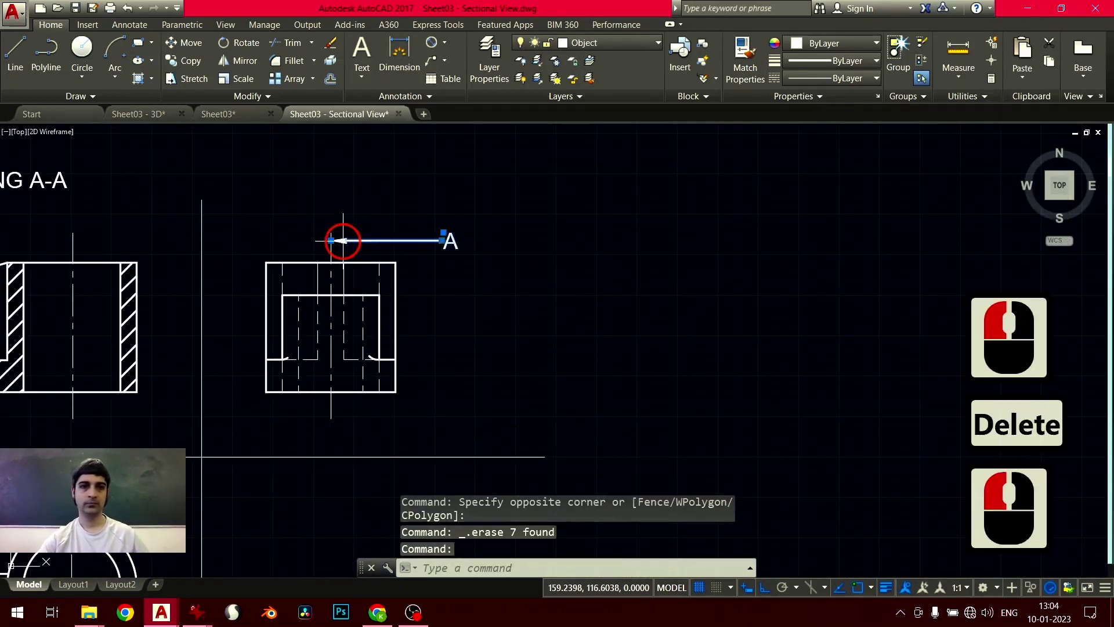
click(205, 60)
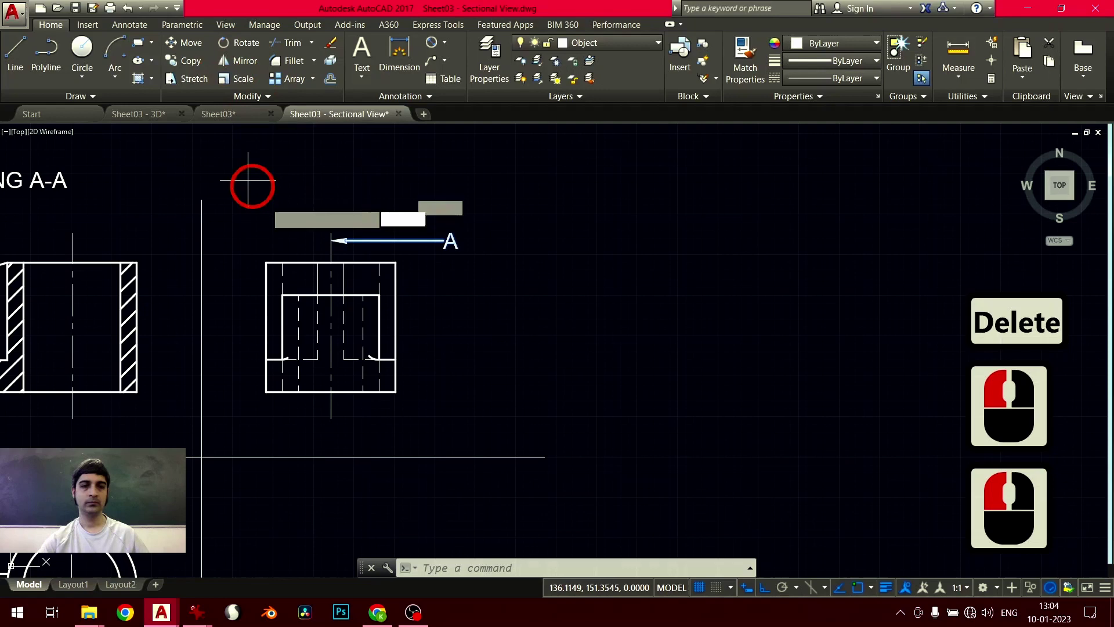
click(331, 241)
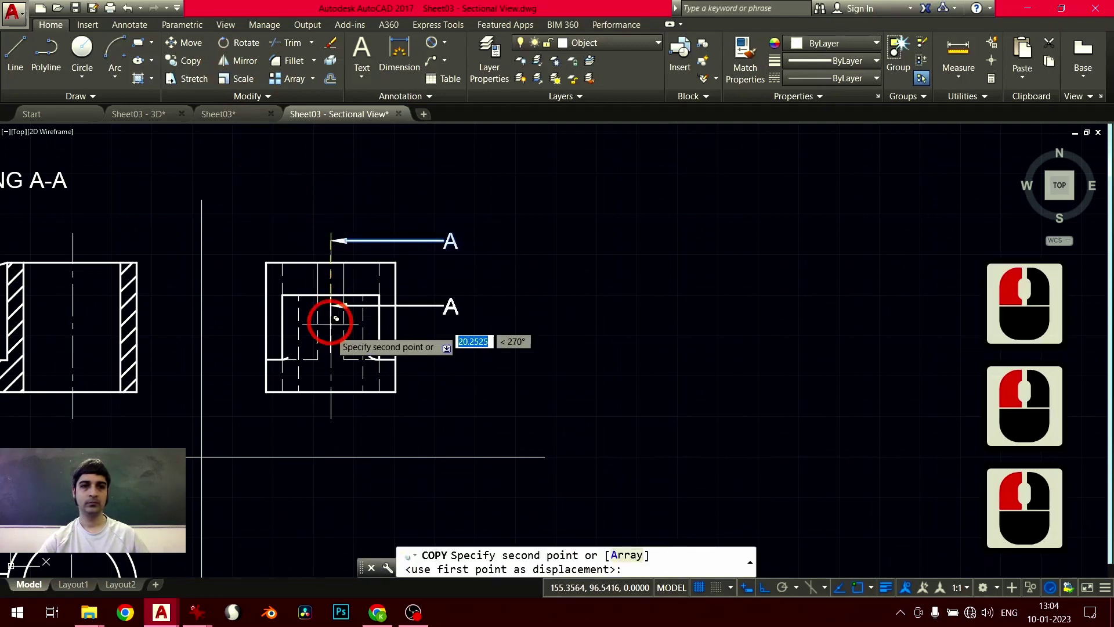
click(331, 418)
key(Escape)
Examine the side view's two A leaders and where they meet the ends of the vertical centre line
middle_drag(468, 416, 552, 370)
middle_drag(471, 377, 393, 423)
scroll(443, 329, up, 2)
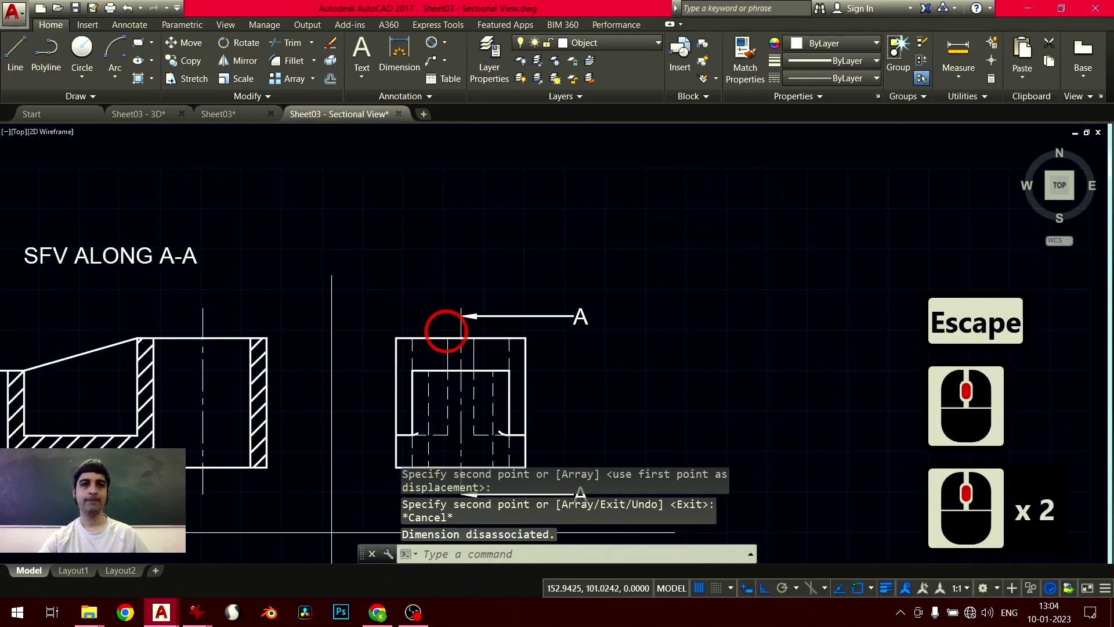
scroll(477, 343, up, 2)
middle_drag(477, 343, 505, 219)
scroll(542, 274, down, 2)
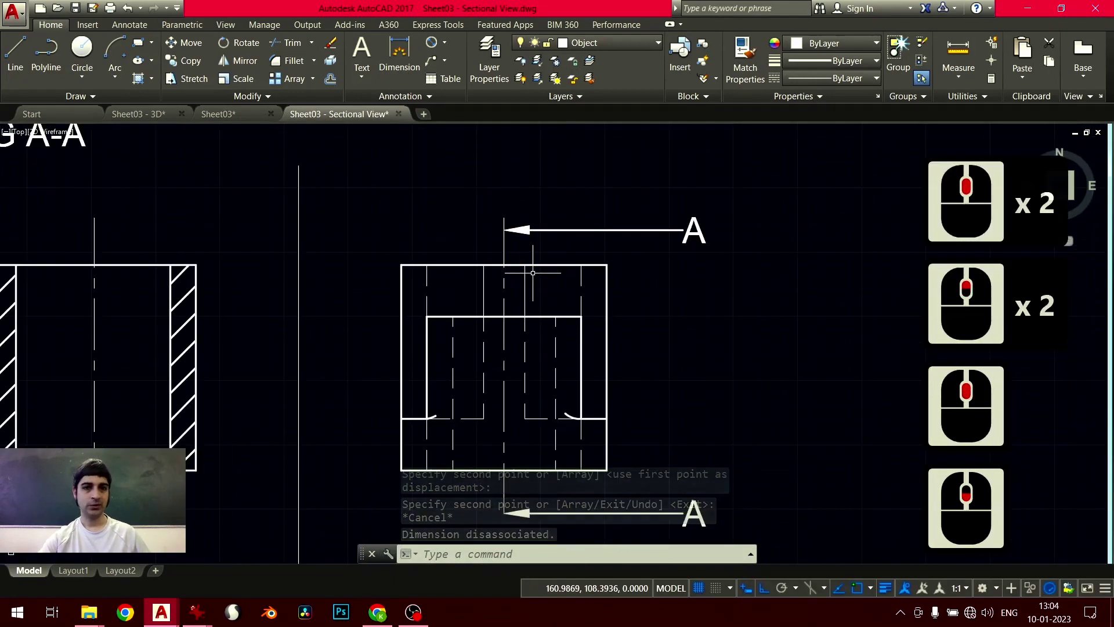
middle_drag(532, 269, 533, 244)
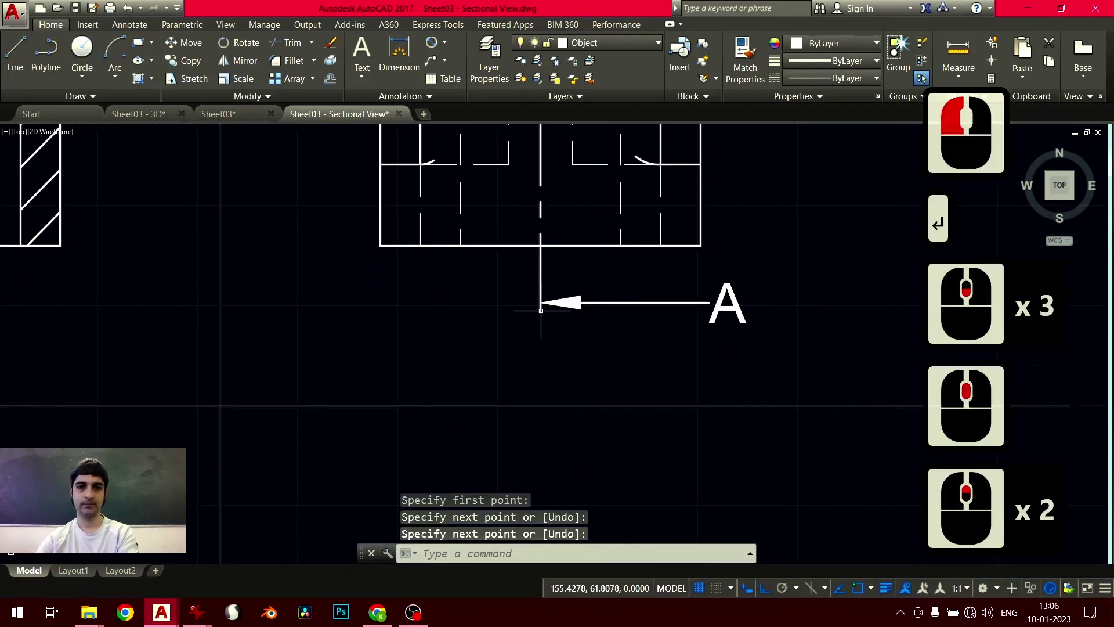
Draw a short vertical object line at the lower end of the side view's centre line, at the A leader's arrow tip
key(Return)
click(541, 299)
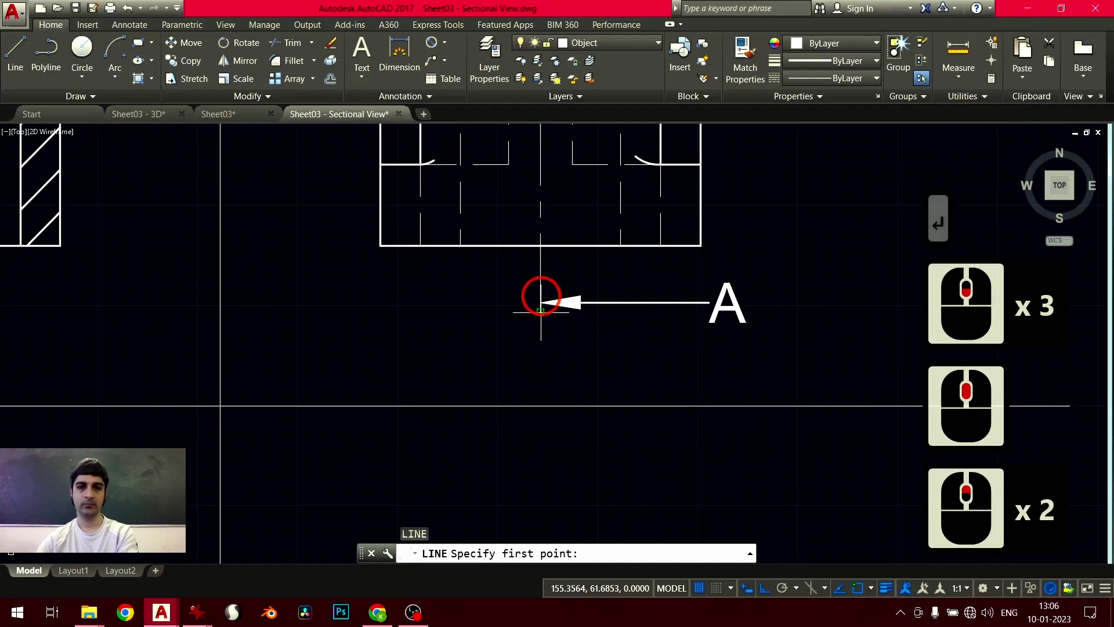
key(Return)
Turn on the Projections layer to display the projection lines between the three views
scroll(515, 341, down, 3)
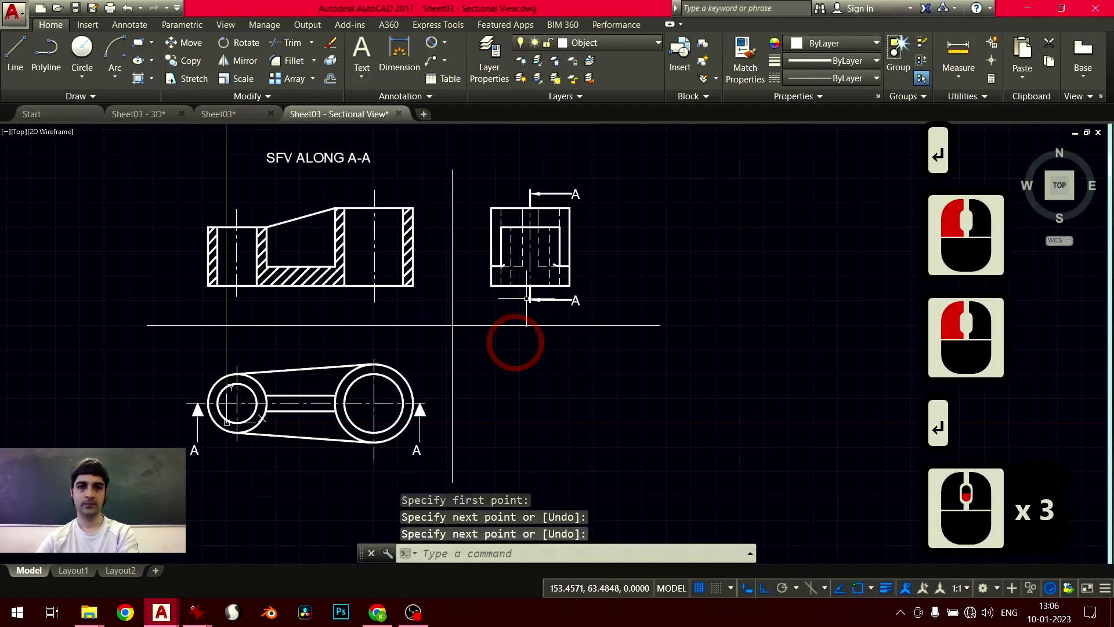
middle_drag(510, 336, 523, 391)
click(650, 44)
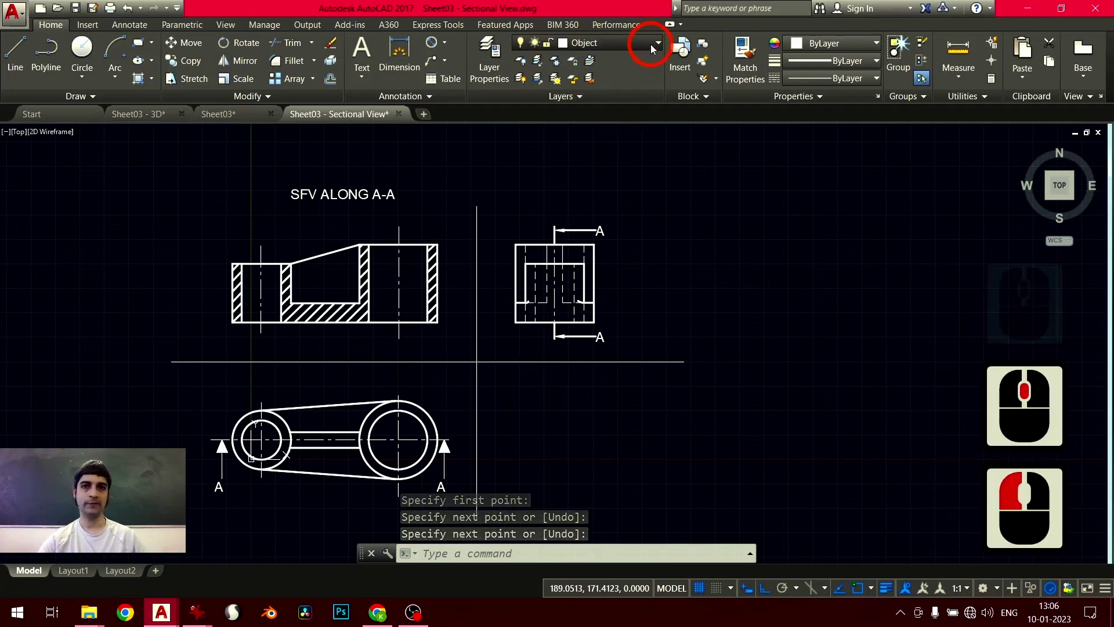
click(524, 164)
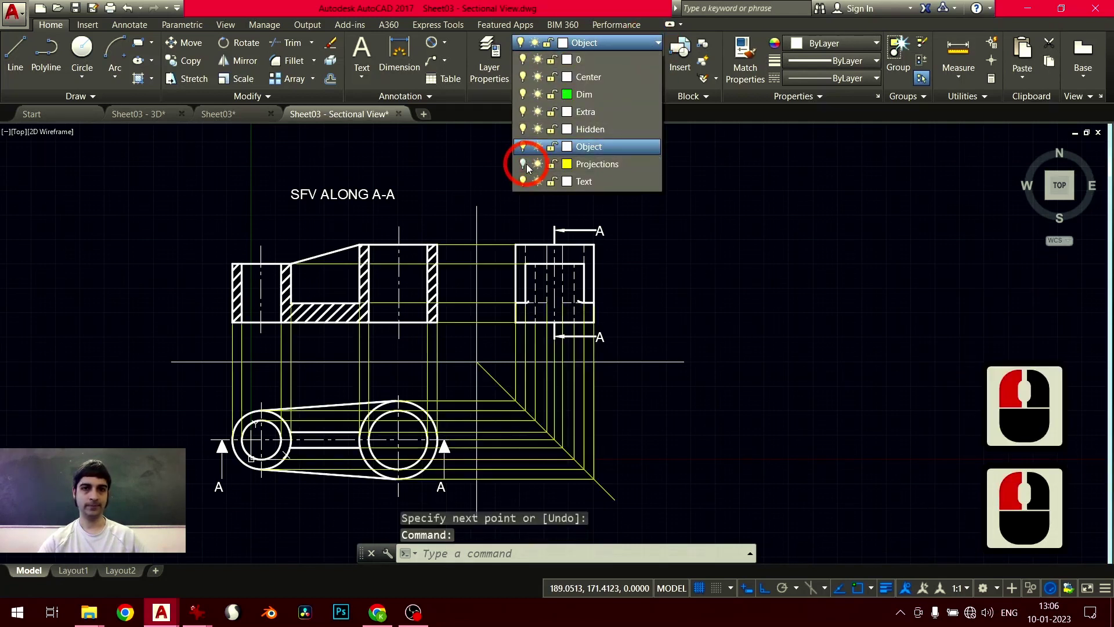
click(458, 230)
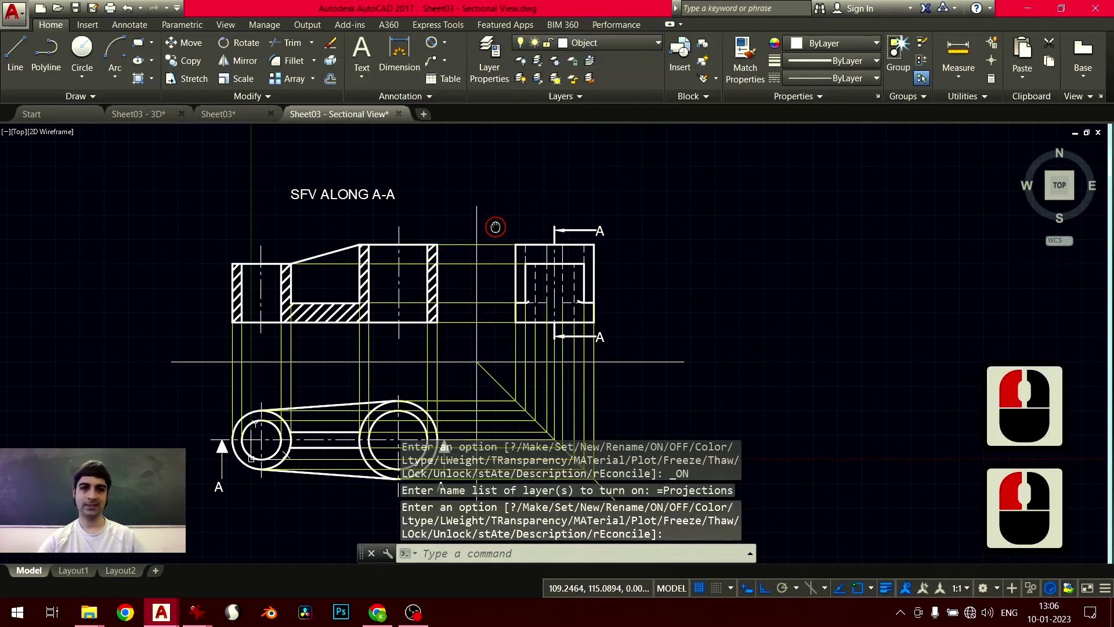
middle_drag(495, 227, 505, 195)
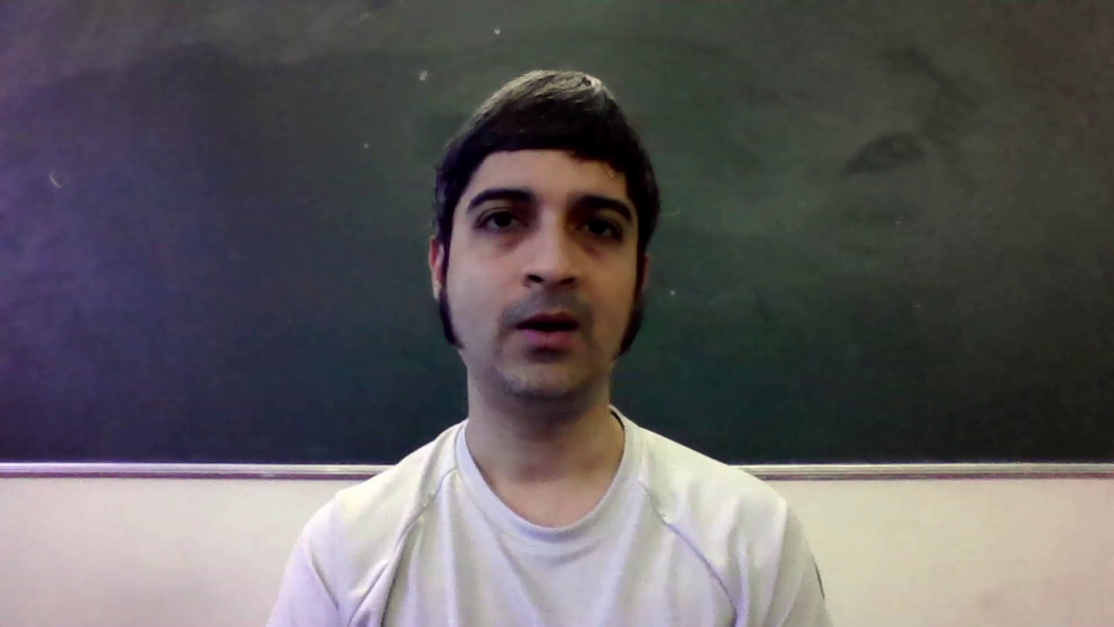